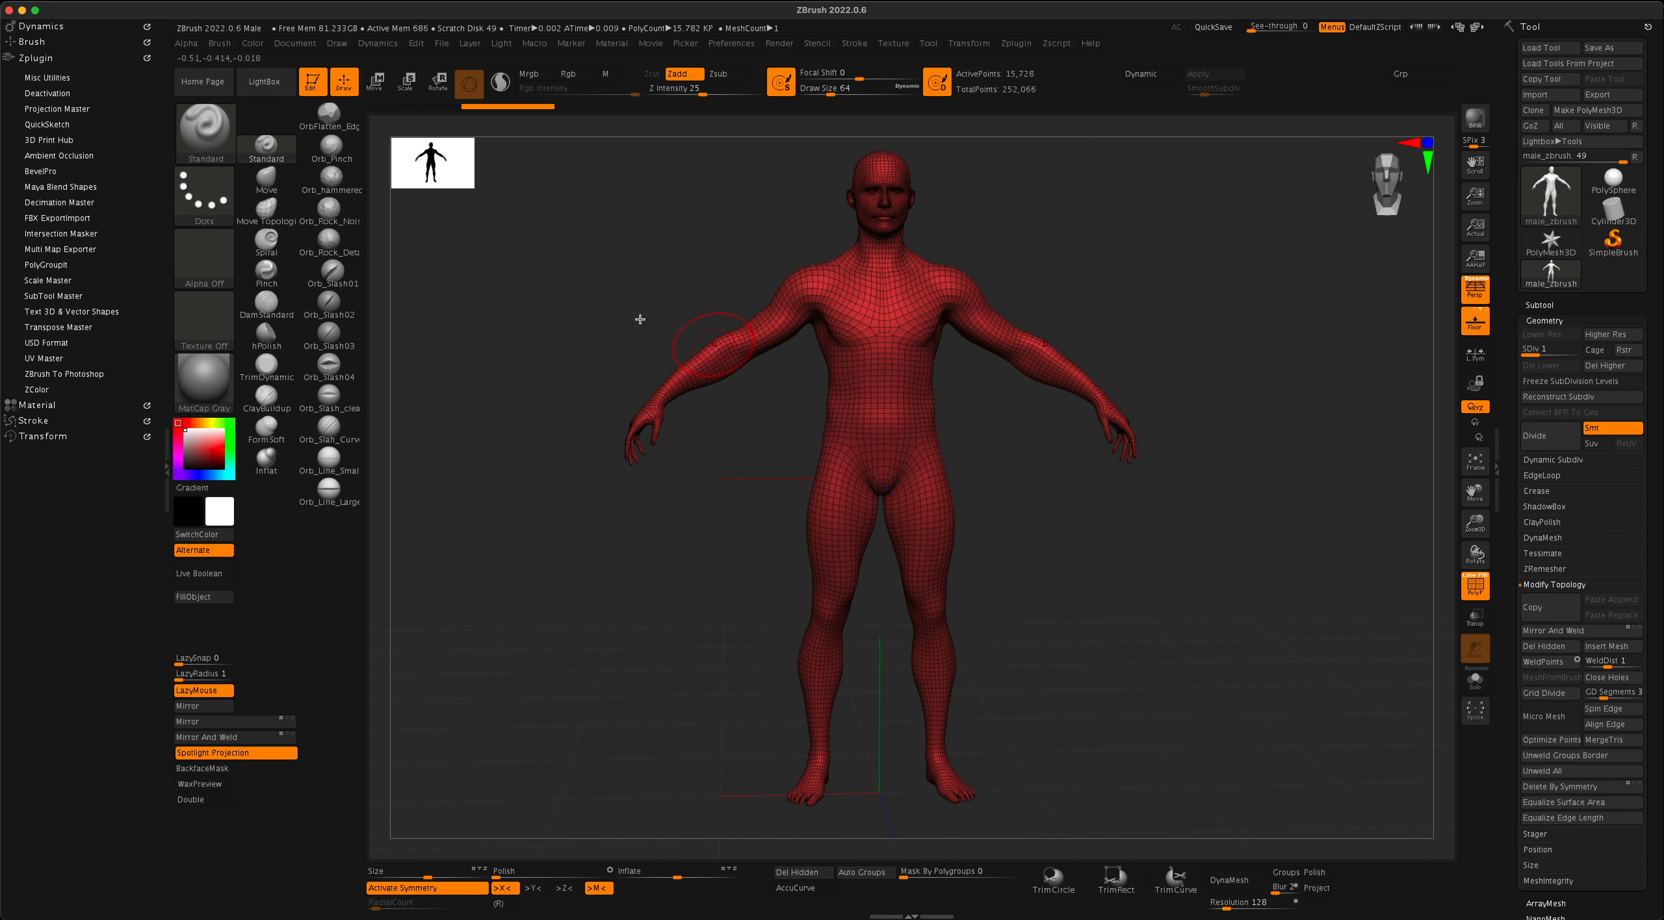
# - Load the Nickz_humanMaleAverage tool from the LightBox tool library and close LightBox
pyautogui.click(266, 82)
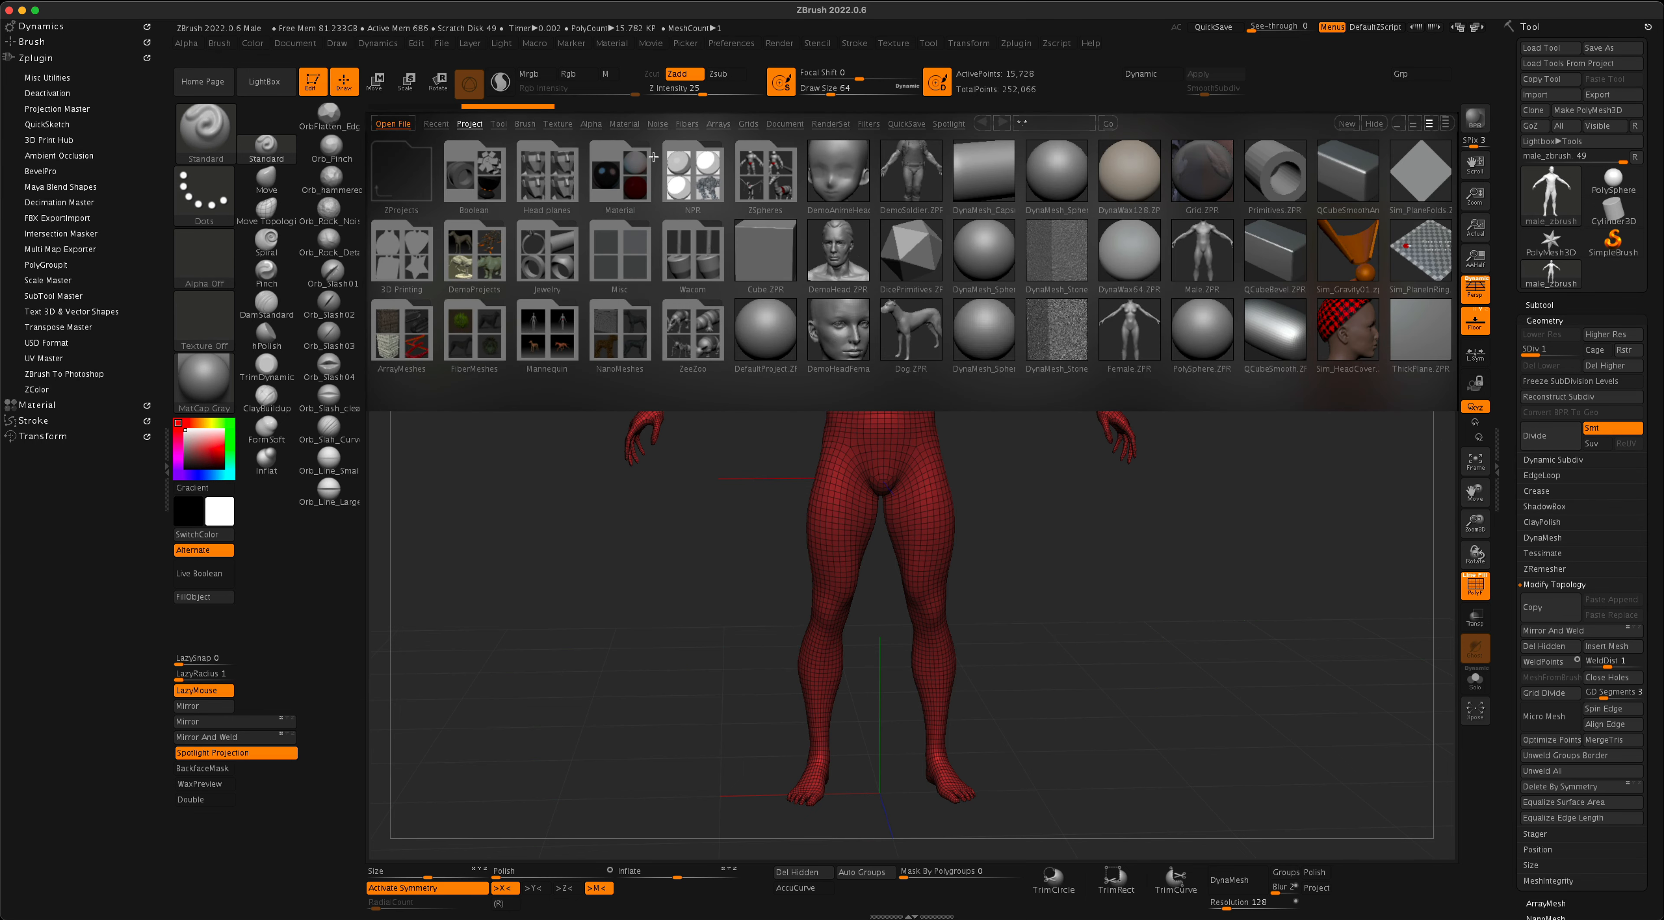
pyautogui.click(500, 124)
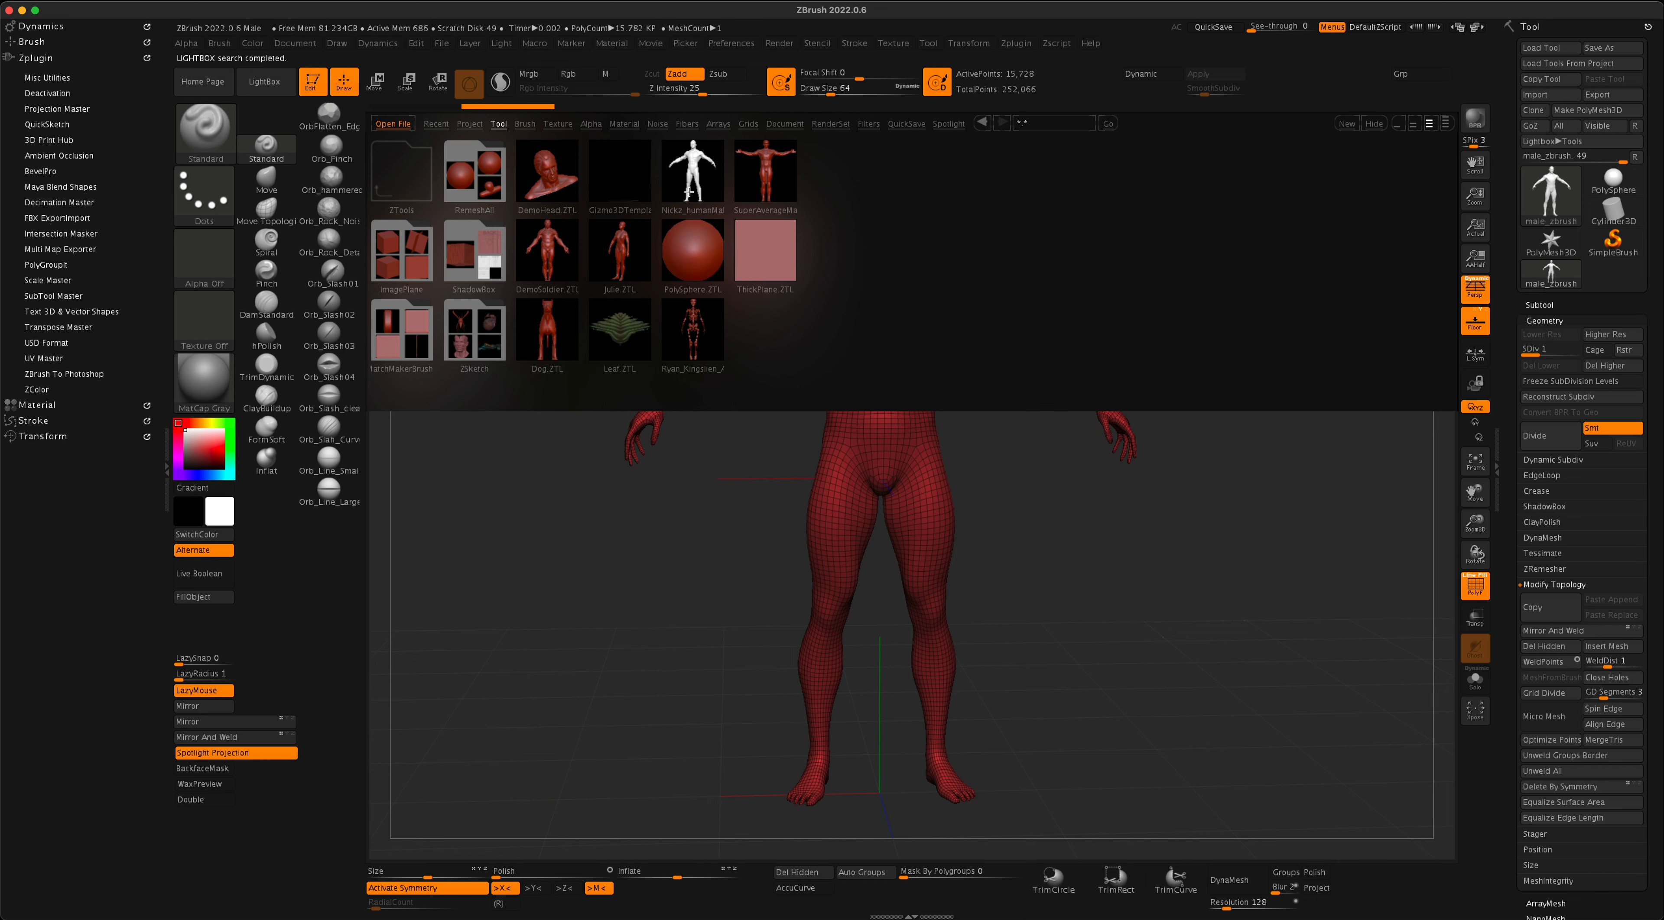
pyautogui.doubleClick(692, 176)
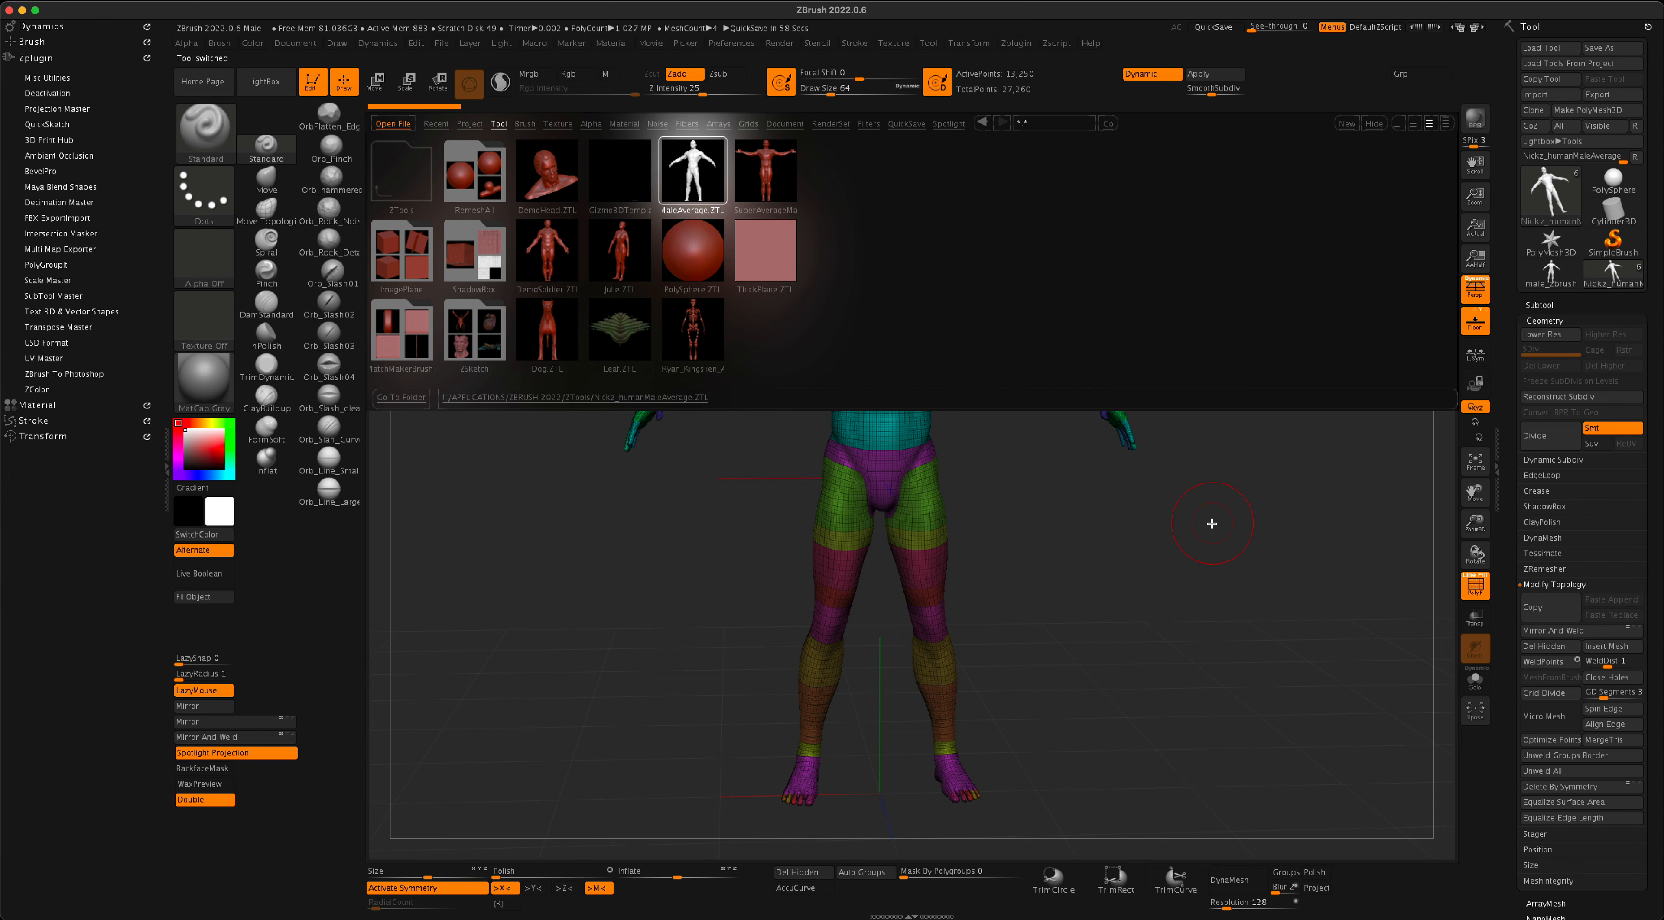
pyautogui.press(',')
pyautogui.moveTo(1248, 424)
pyautogui.mouseDown()
pyautogui.moveTo(1237, 435)
pyautogui.moveTo(1258, 437)
pyautogui.mouseUp()
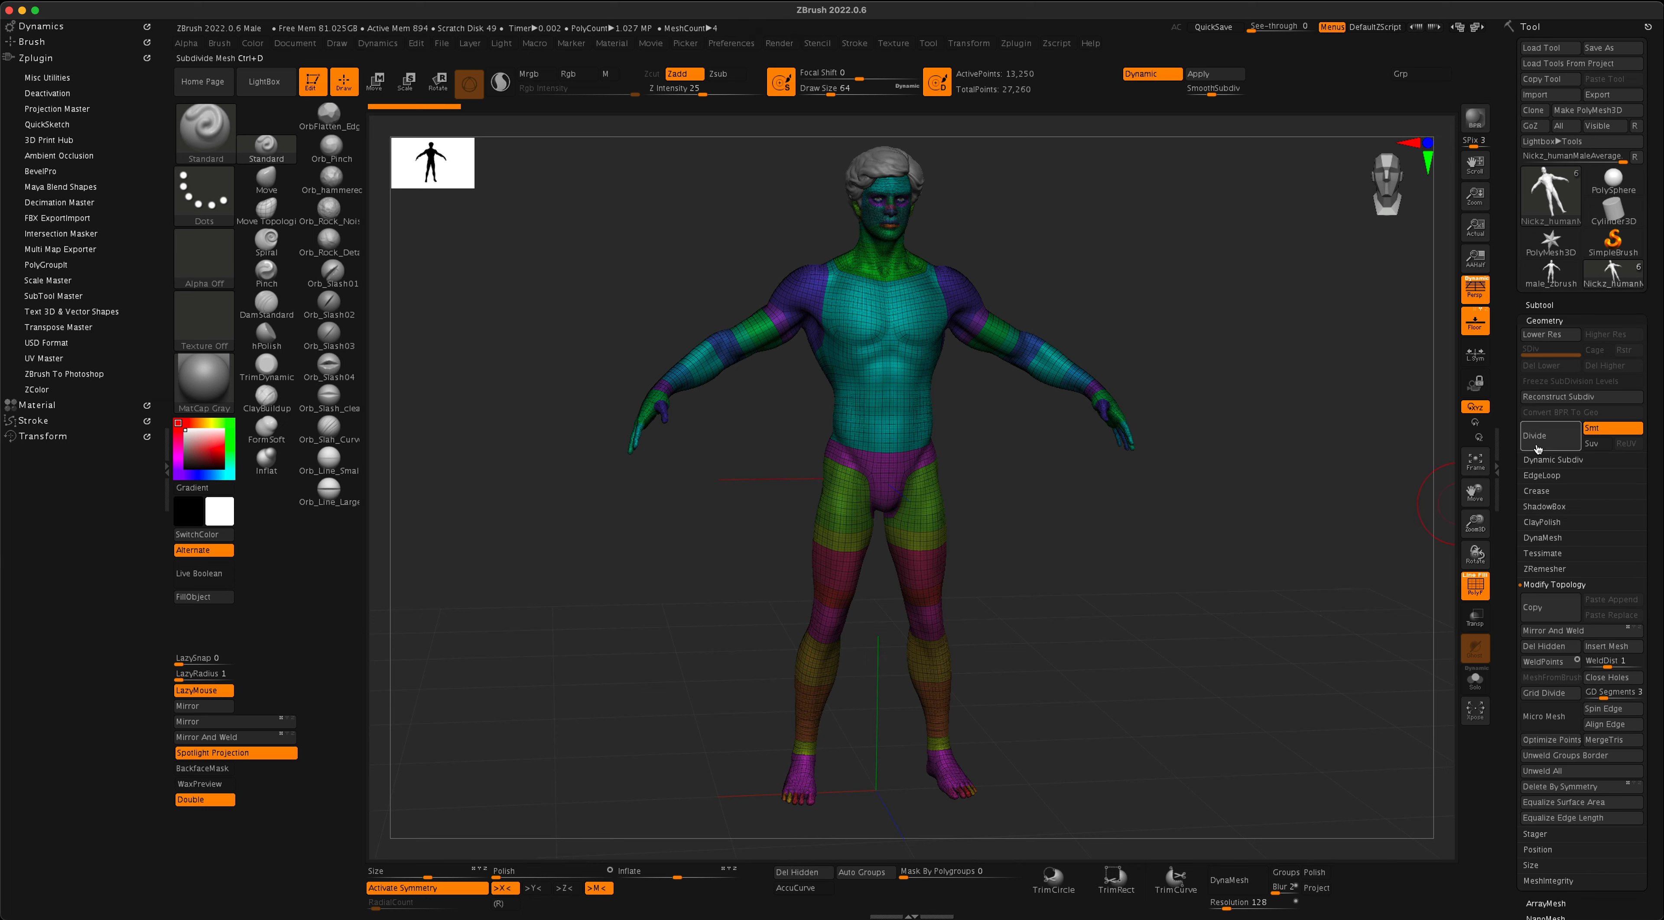
# - Compare the male figure with and without its polyframe to examine the topology, polygroups and smoothed surface
pyautogui.click(1474, 586)
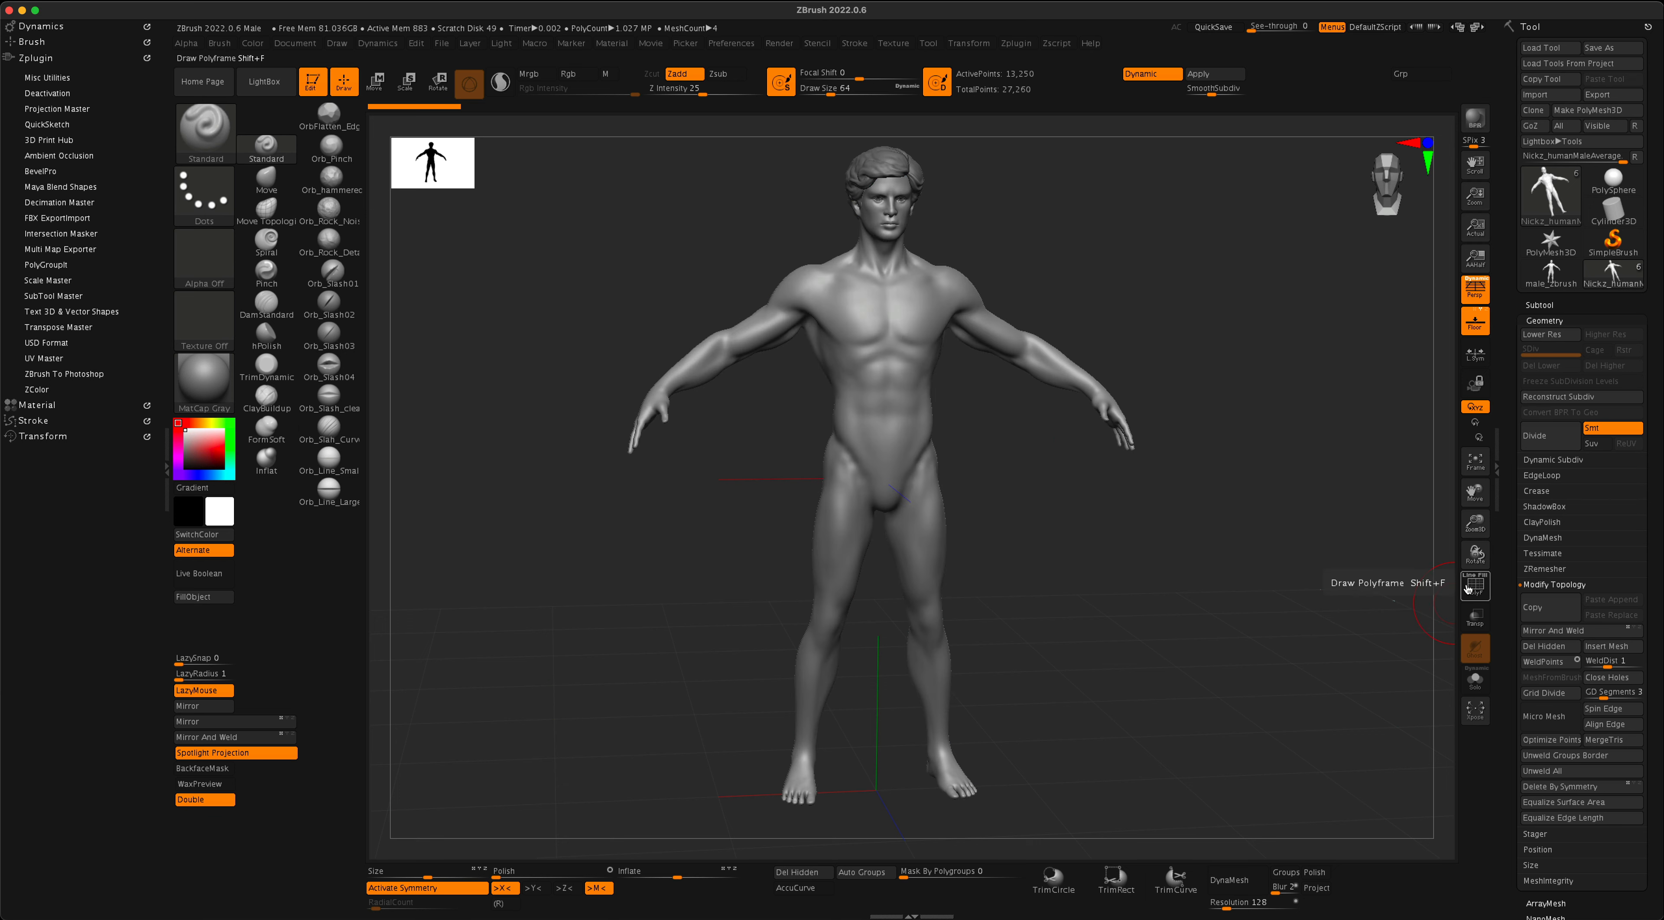
pyautogui.click(1469, 586)
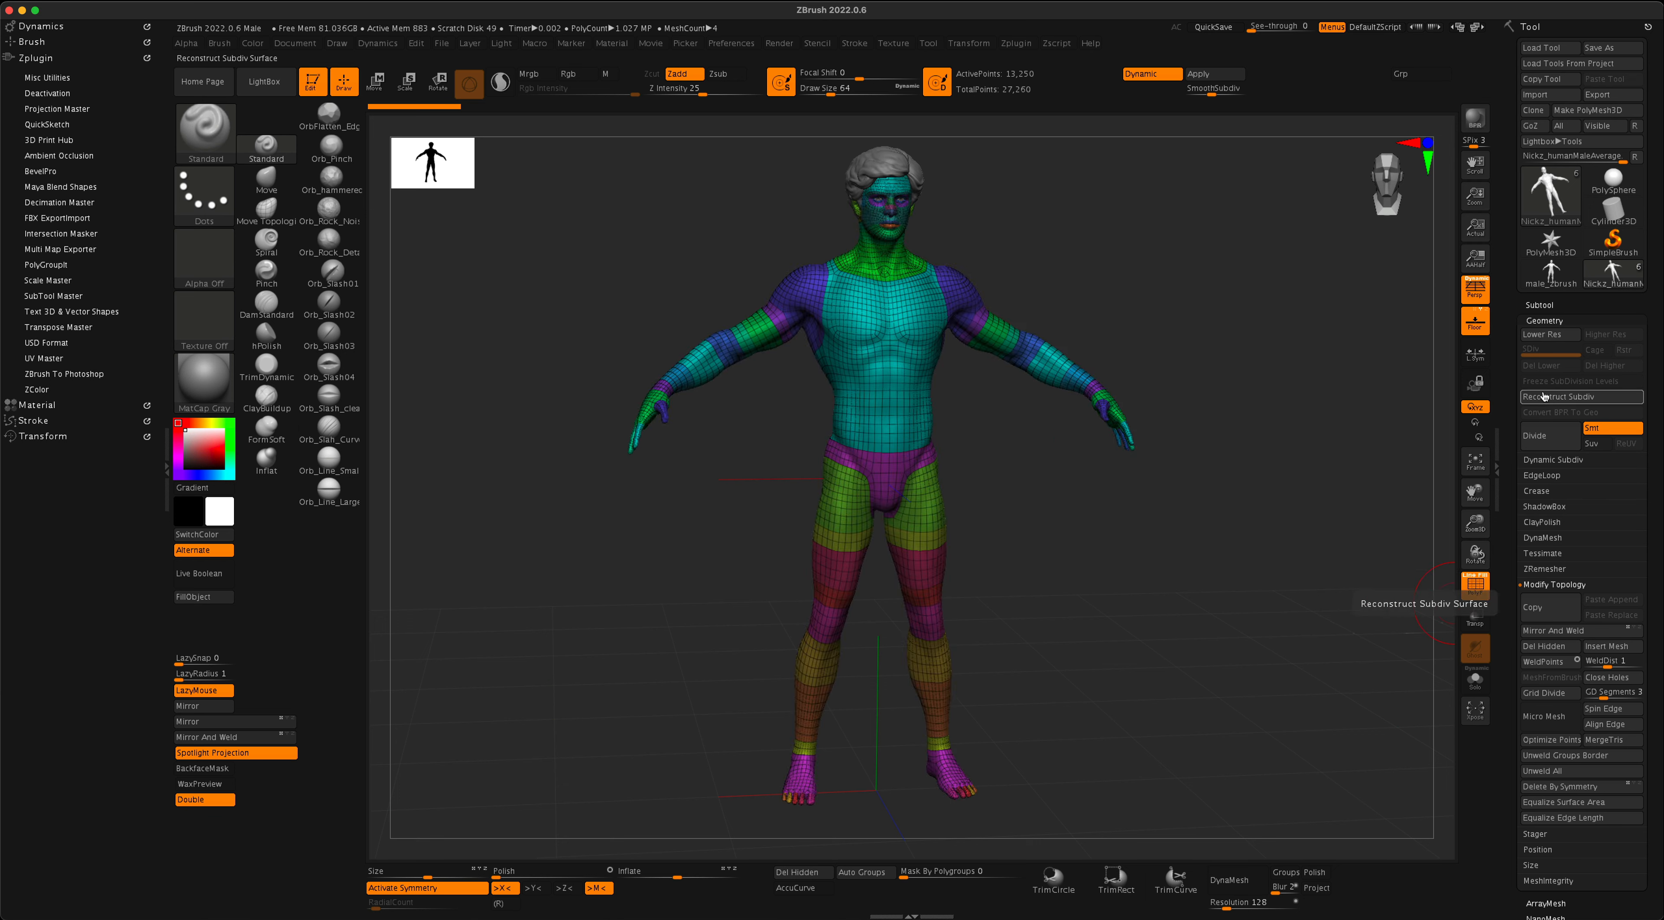
pyautogui.click(1548, 321)
pyautogui.click(1548, 320)
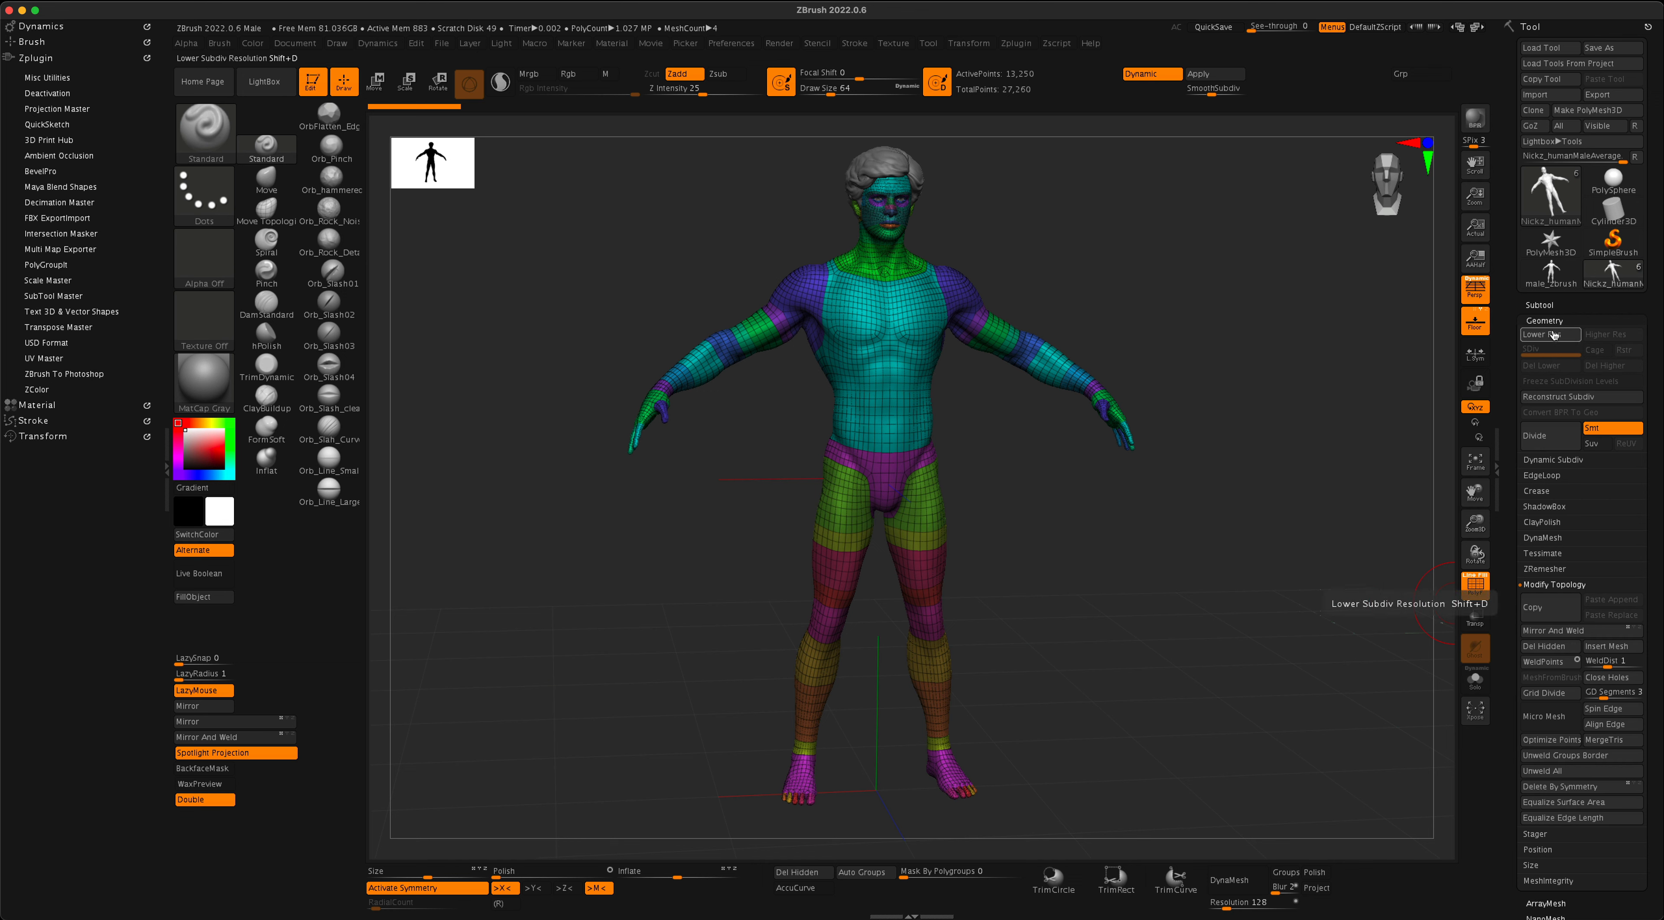
pyautogui.click(1475, 586)
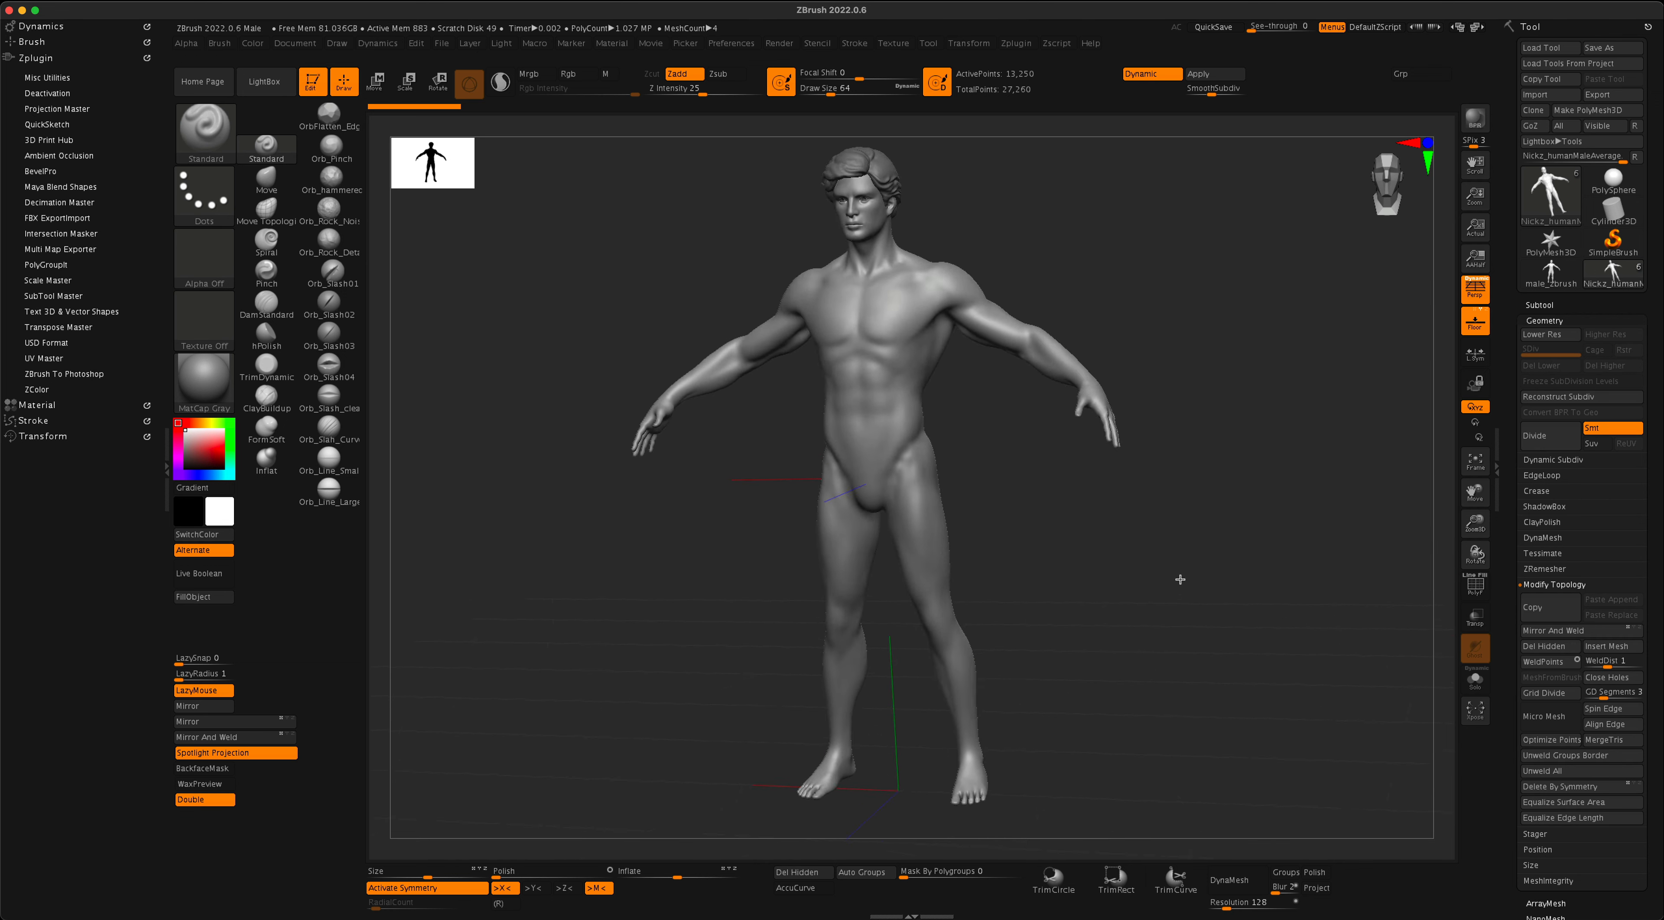
pyautogui.moveTo(887, 373)
pyautogui.mouseDown(button='right')
pyautogui.moveTo(1189, 531)
pyautogui.moveTo(1107, 520)
pyautogui.moveTo(1091, 452)
pyautogui.moveTo(1045, 482)
pyautogui.mouseUp(button='right')
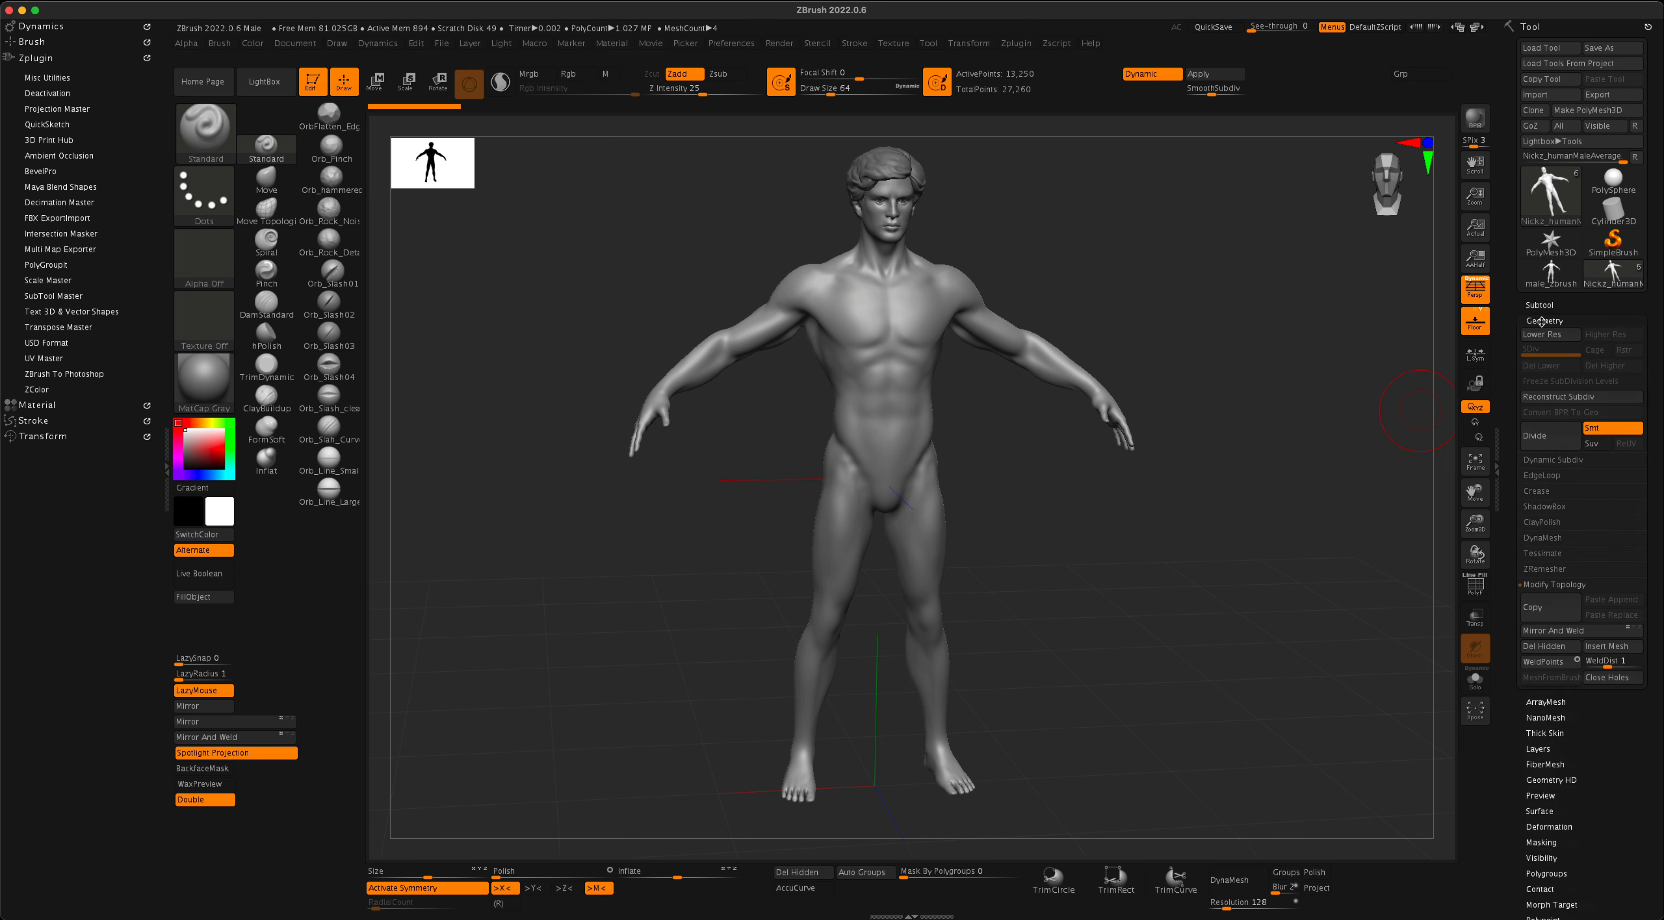
# - Turn off Dynamic Subdiv on the male body and display its polyframe
pyautogui.click(1543, 460)
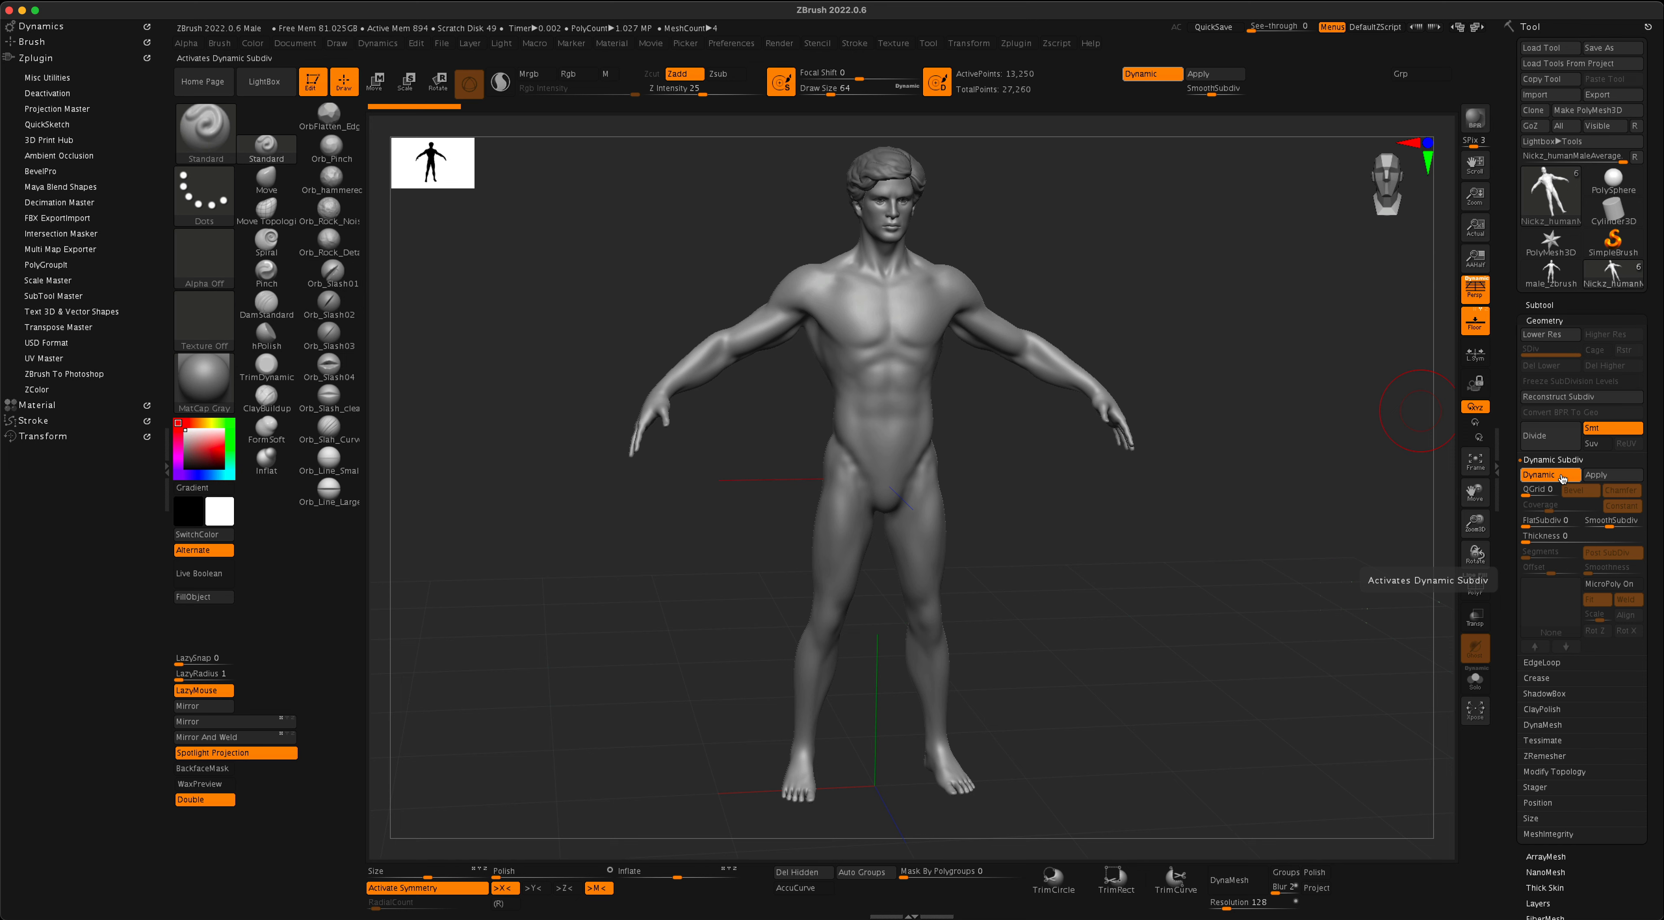
pyautogui.click(1560, 476)
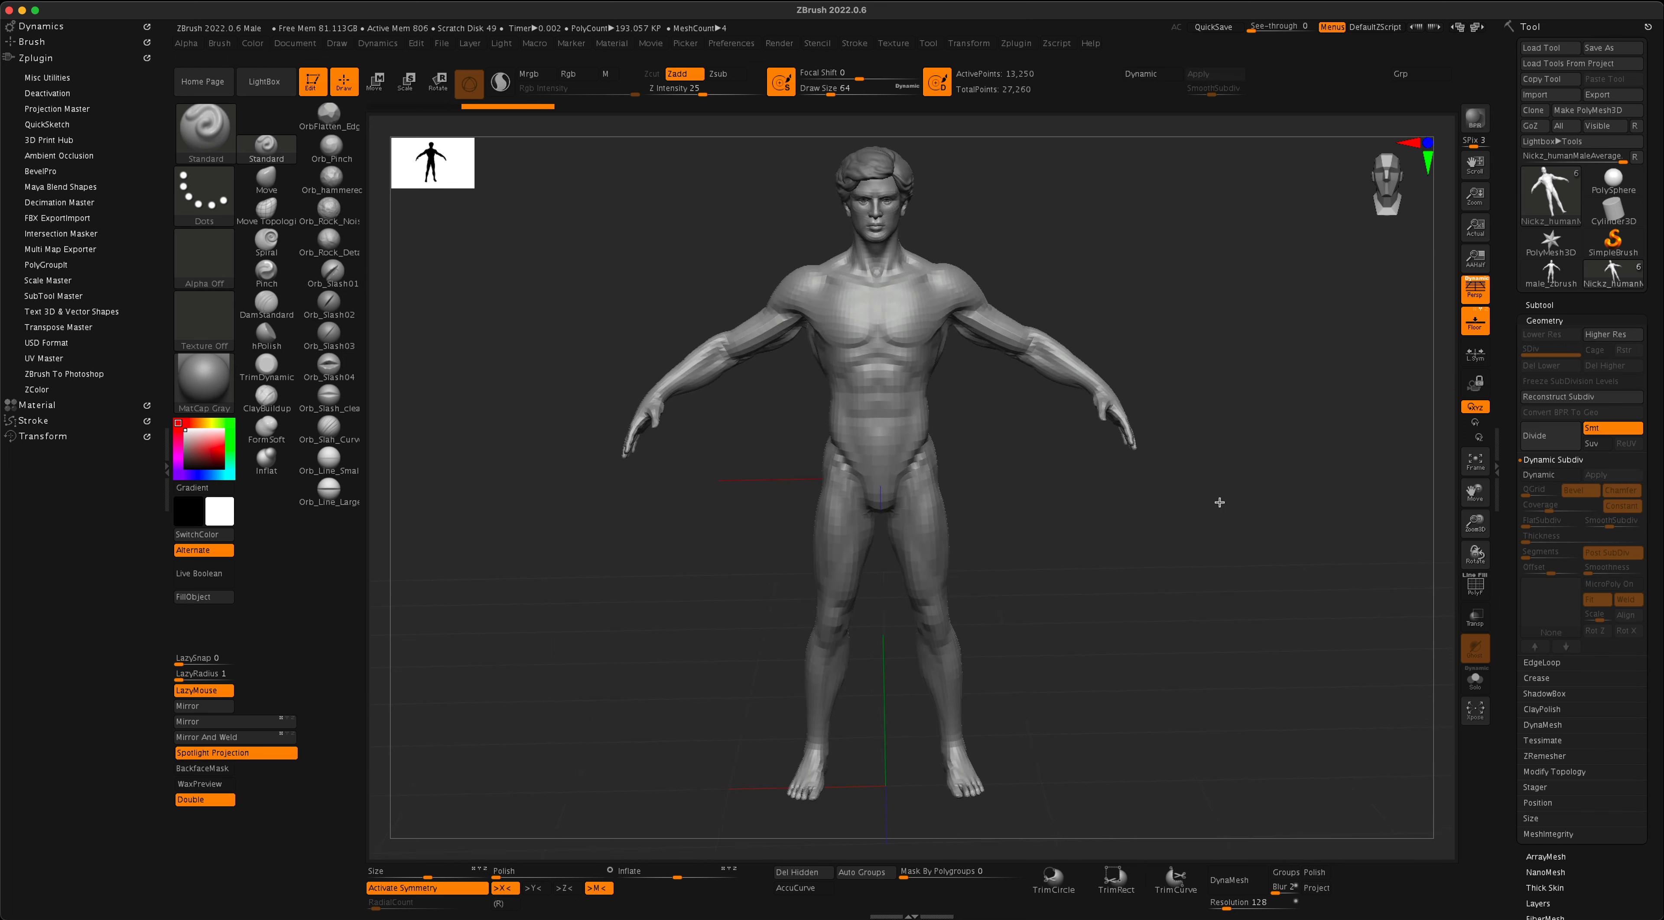
pyautogui.moveTo(1098, 536)
pyautogui.mouseDown()
pyautogui.moveTo(1079, 546)
pyautogui.moveTo(1092, 560)
pyautogui.mouseUp()
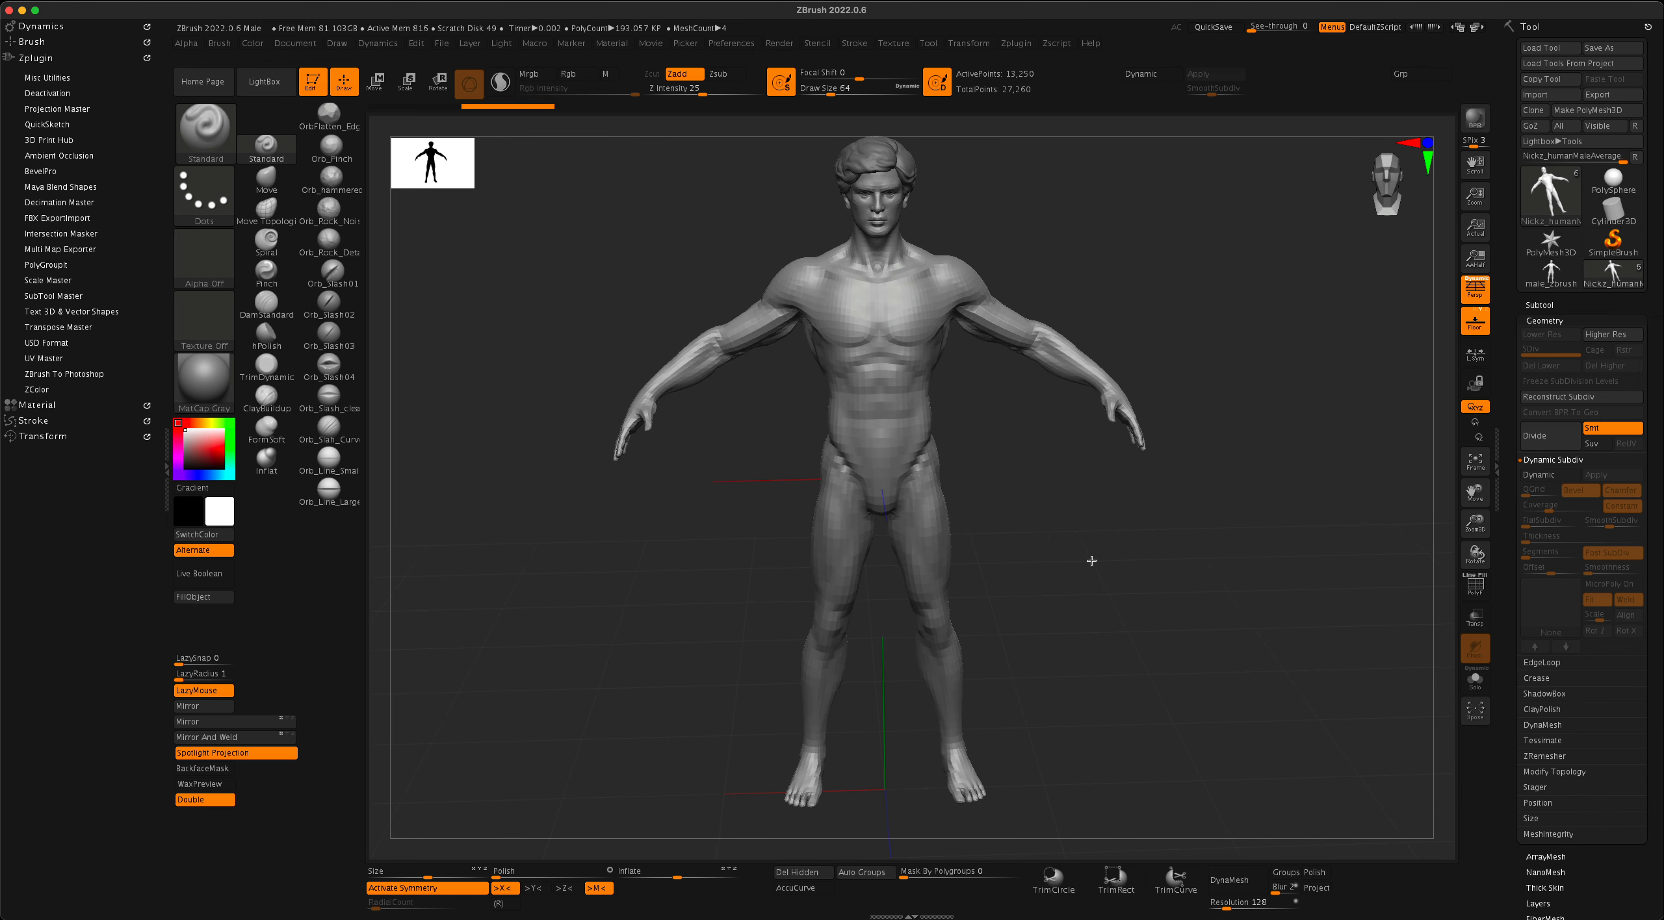
pyautogui.click(1476, 589)
pyautogui.moveTo(1218, 627)
pyautogui.mouseDown()
pyautogui.moveTo(1221, 608)
pyautogui.moveTo(1095, 657)
pyautogui.moveTo(1174, 653)
pyautogui.moveTo(1221, 621)
pyautogui.moveTo(1196, 639)
pyautogui.moveTo(1207, 646)
pyautogui.moveTo(1118, 671)
pyautogui.moveTo(1185, 672)
pyautogui.moveTo(1206, 646)
pyautogui.mouseUp()
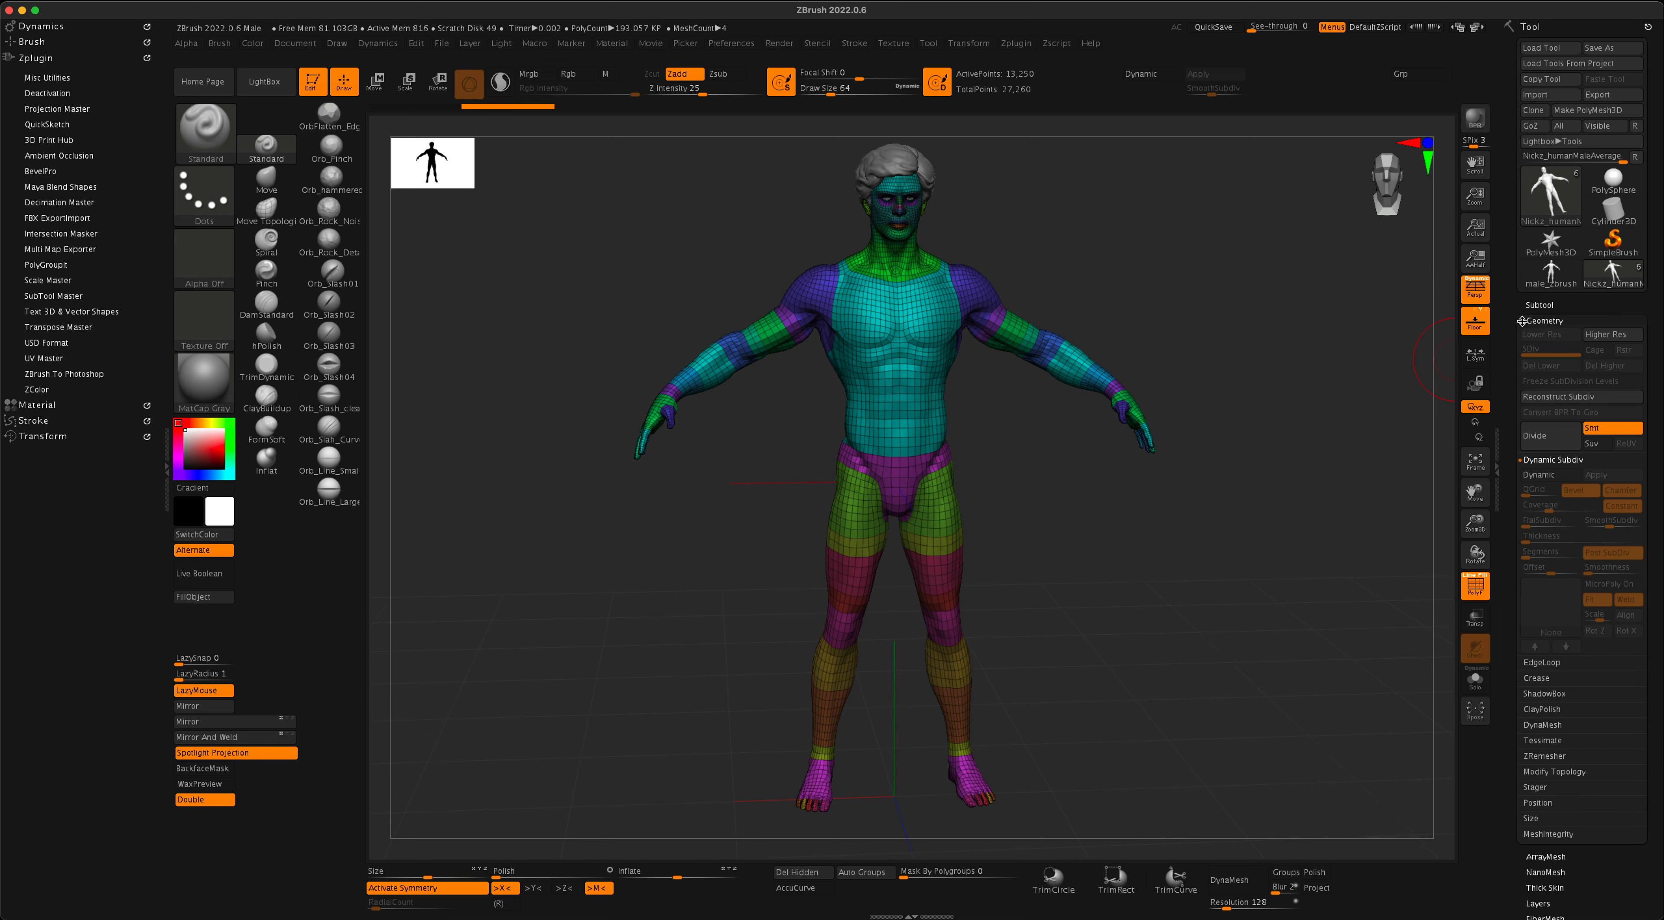
# - Expand the subtool list, review the figure's parts and hide the Hair_Style_Default subtool
pyautogui.click(1531, 307)
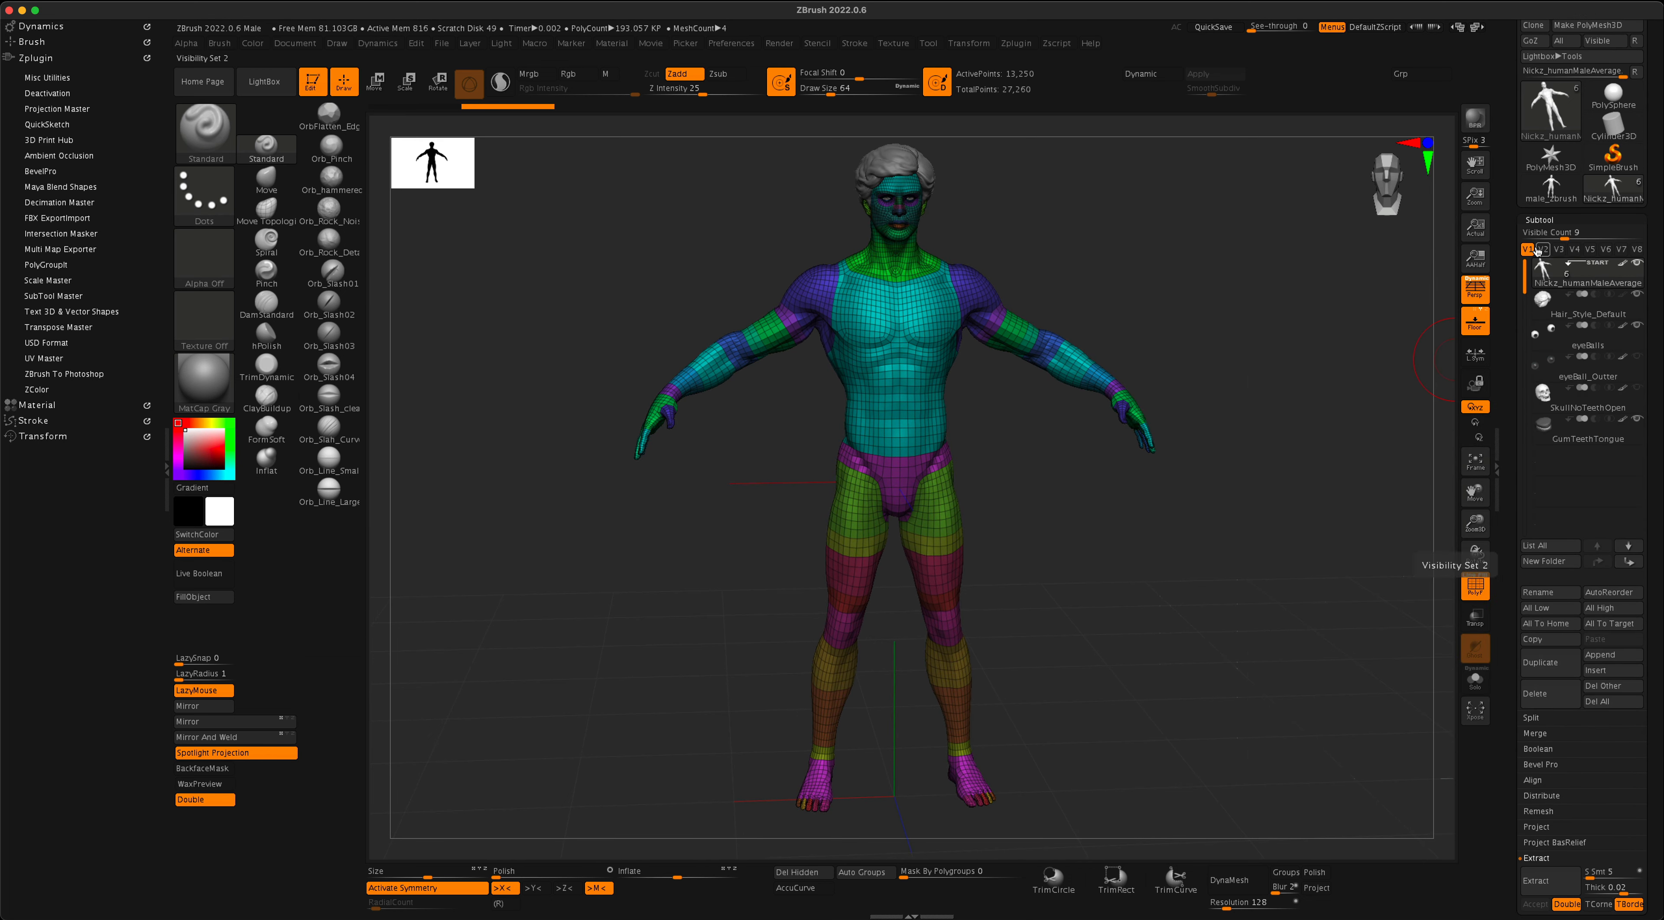
pyautogui.moveTo(1613, 277)
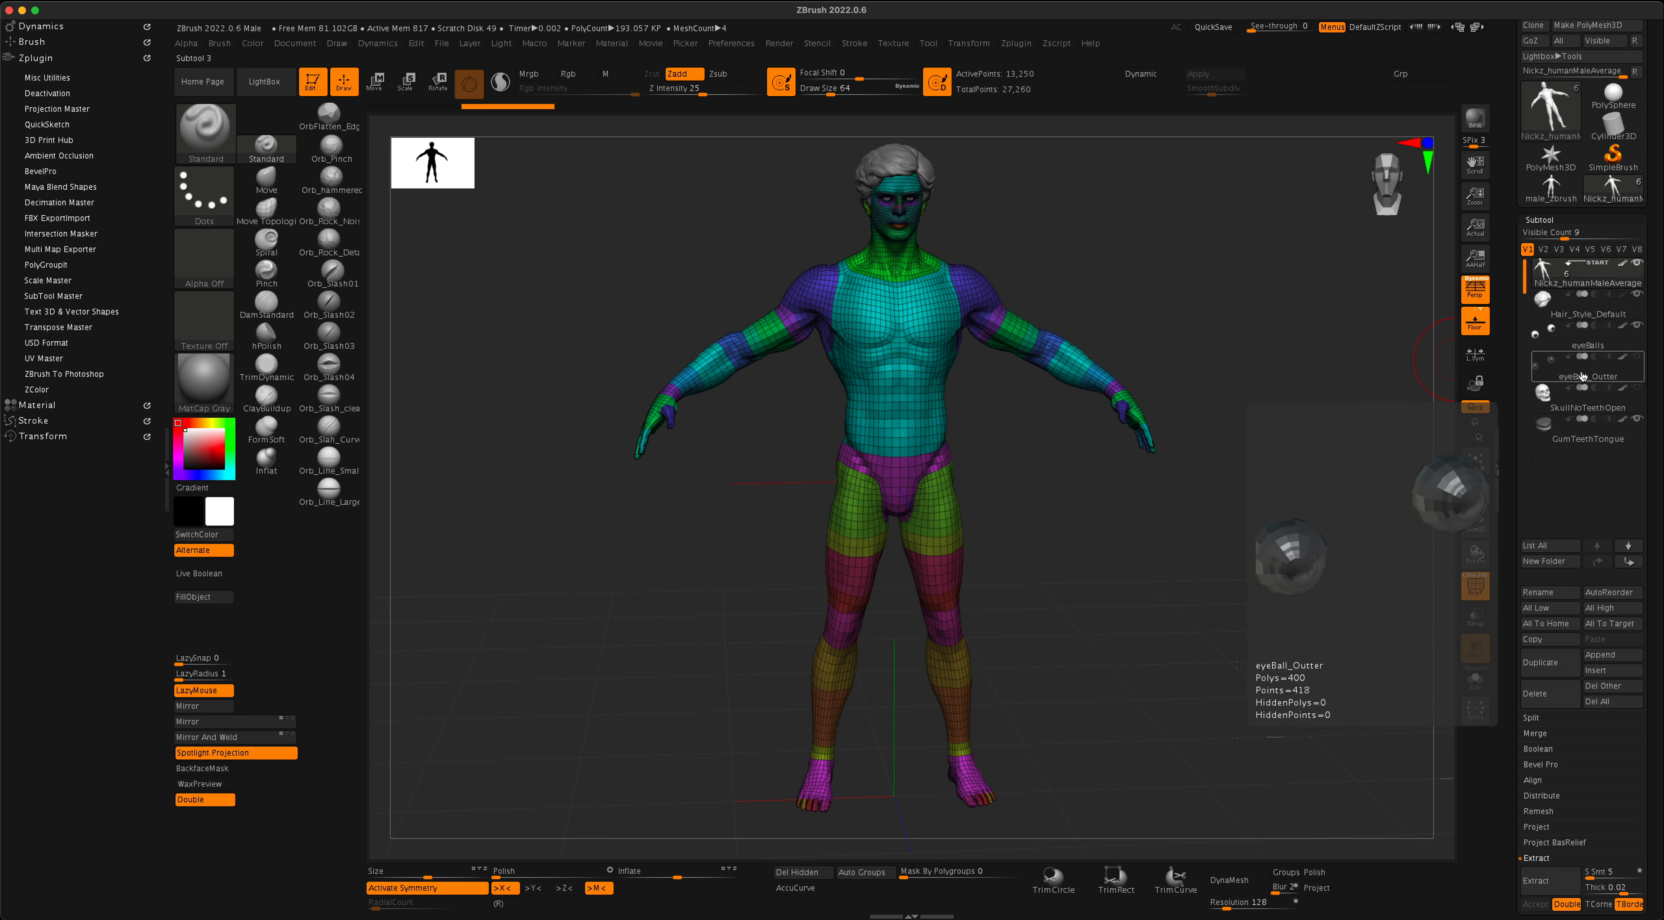
pyautogui.moveTo(1577, 422)
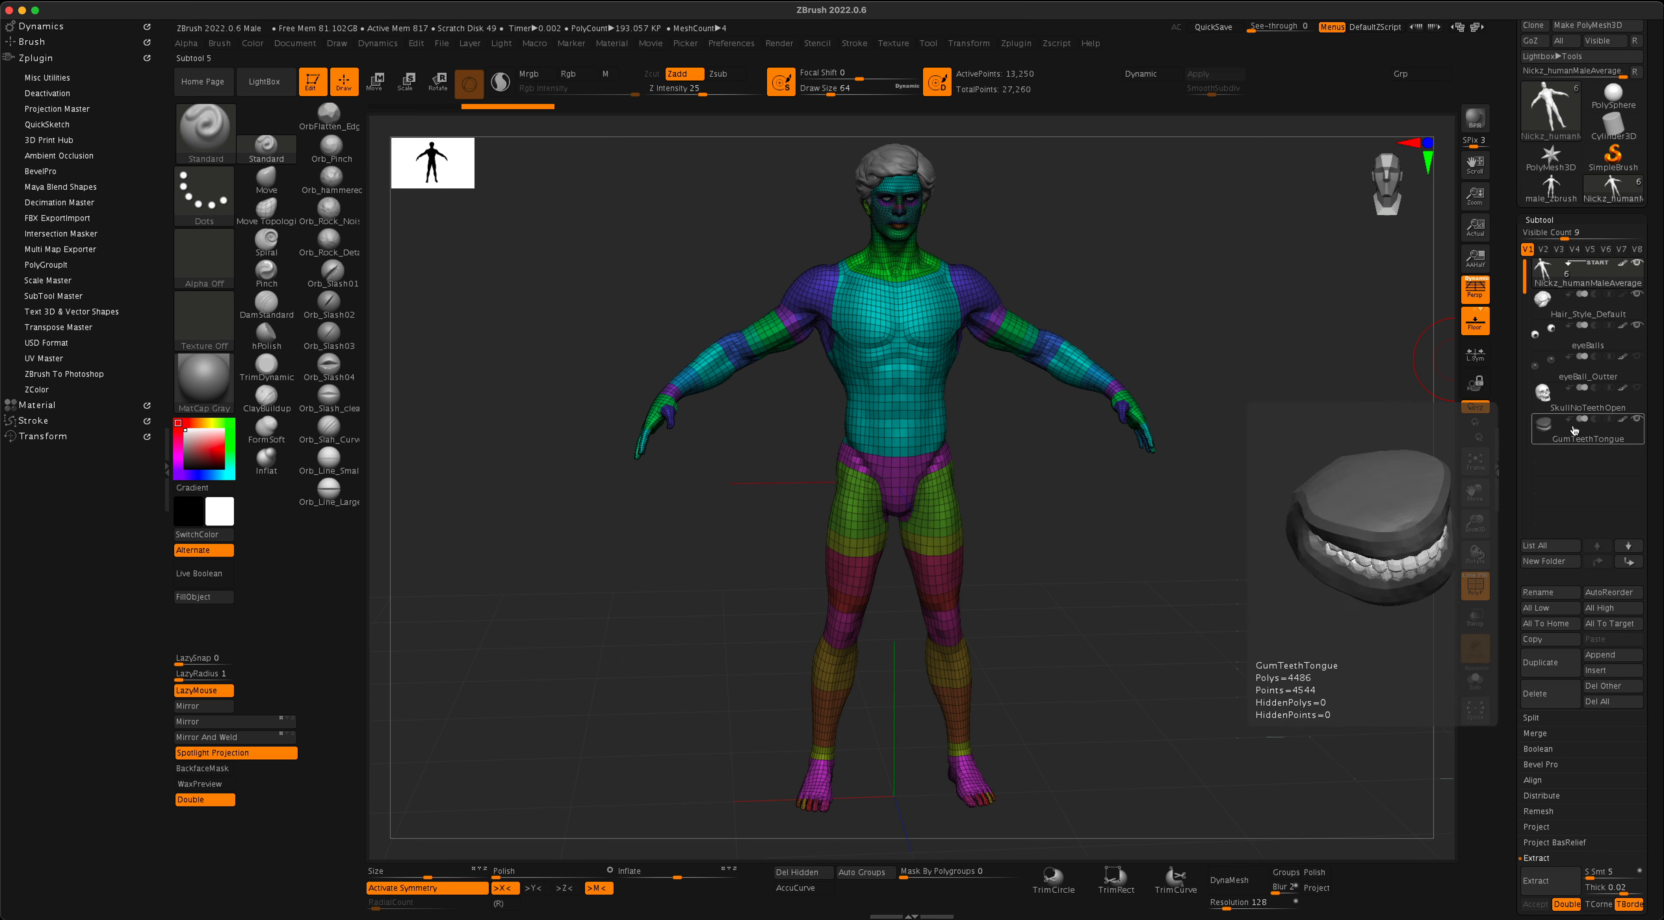
pyautogui.click(1570, 412)
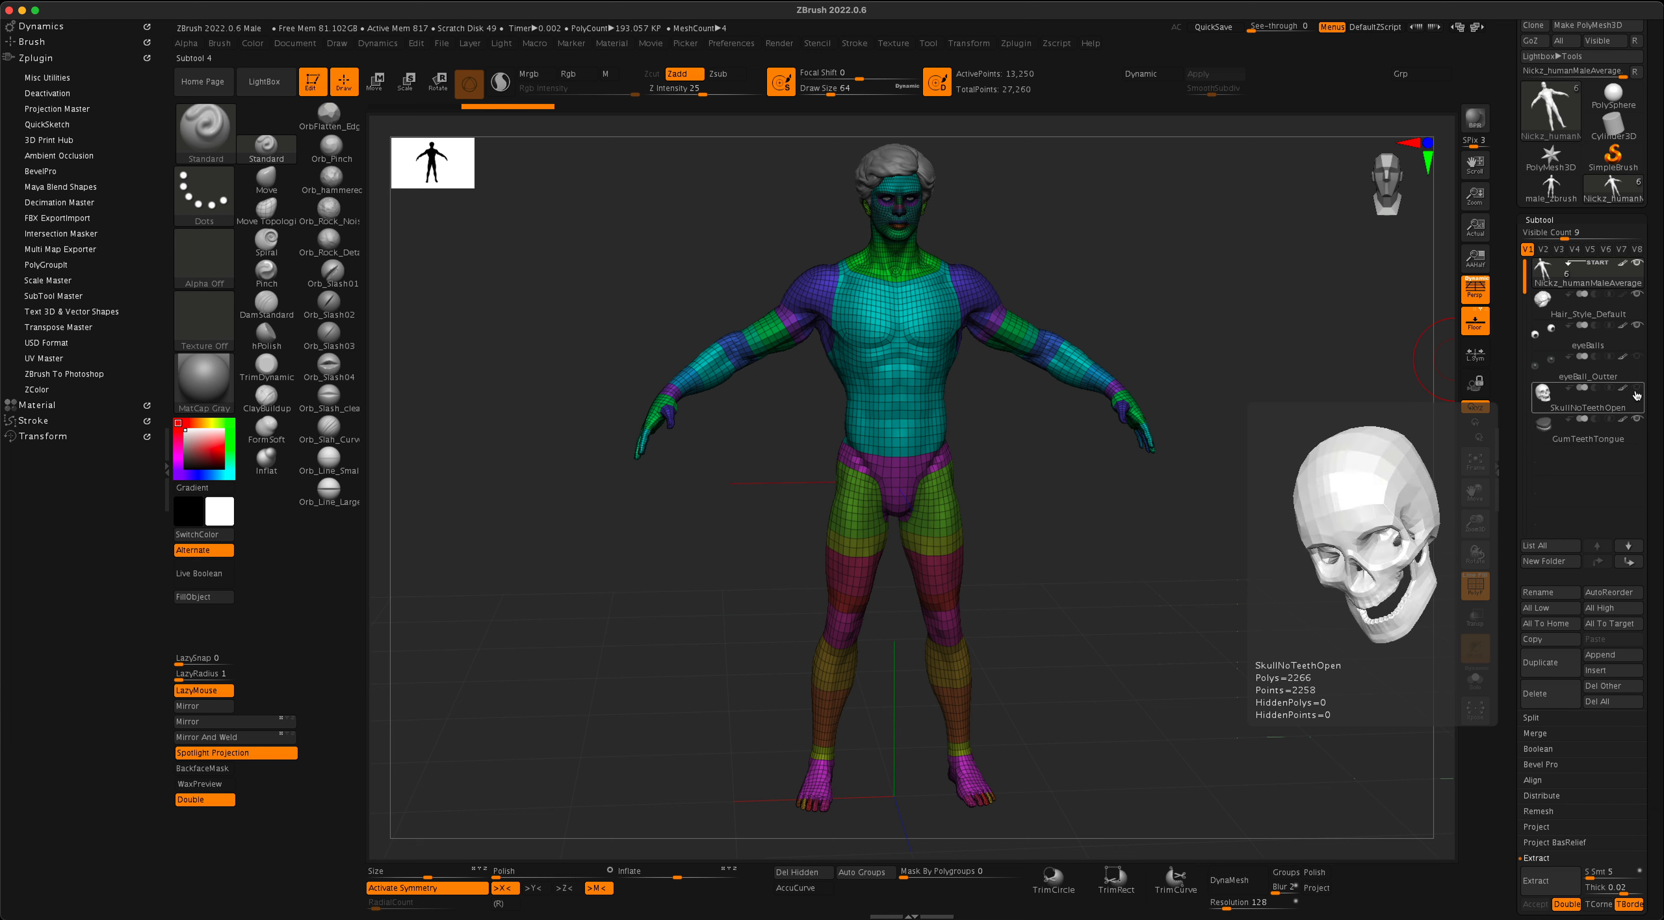
pyautogui.click(1642, 370)
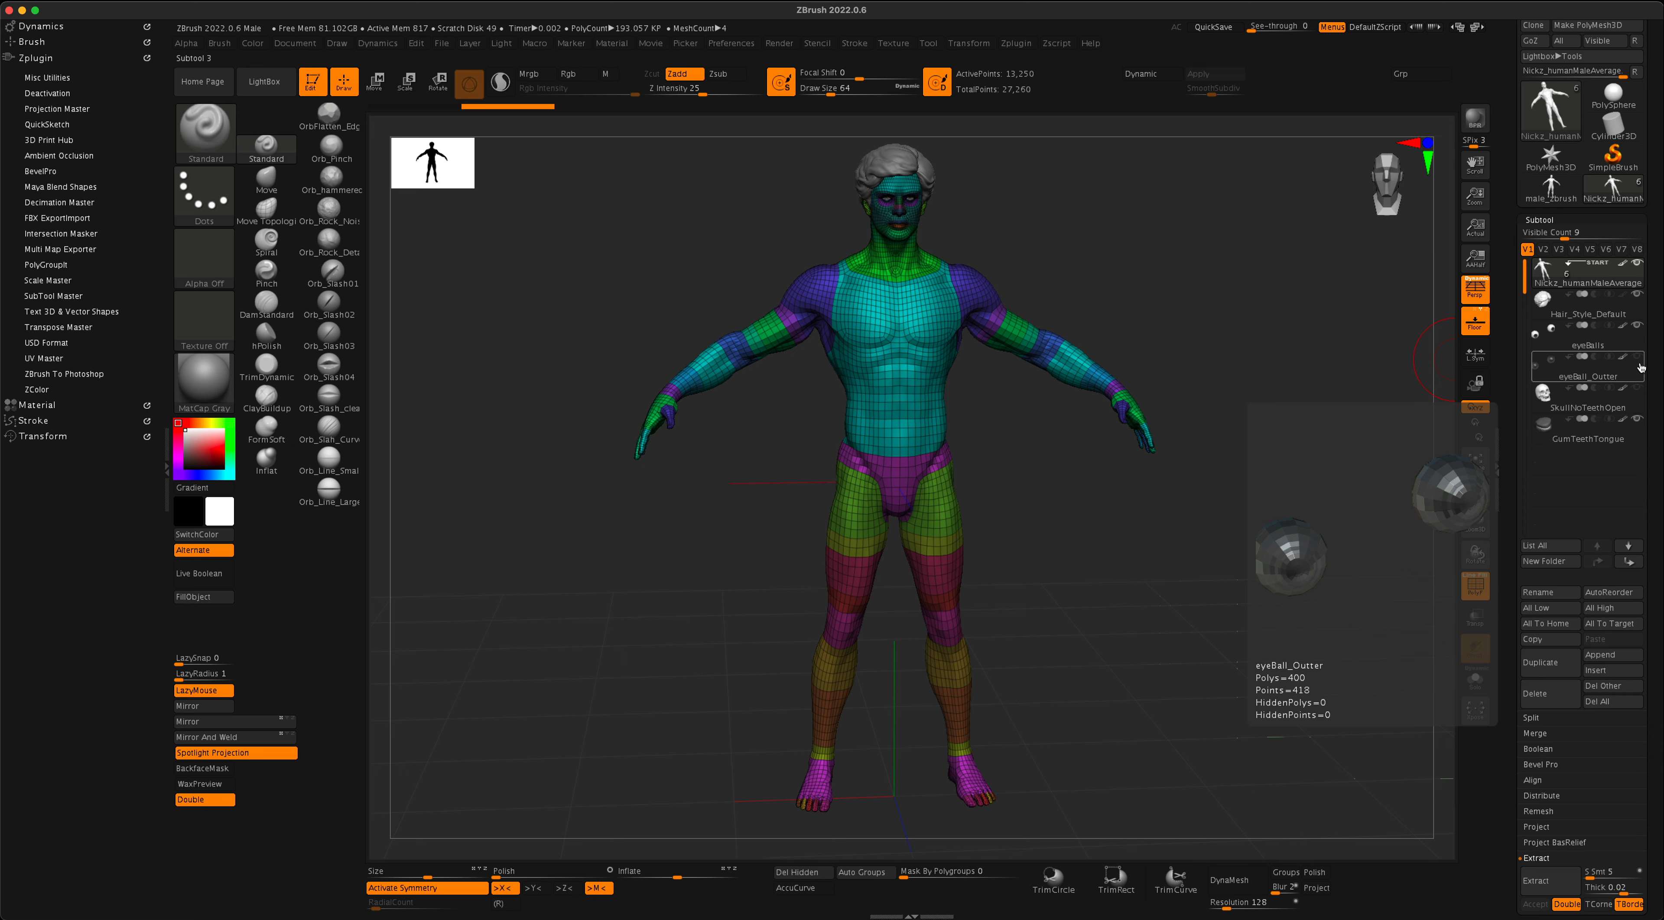
pyautogui.click(1631, 338)
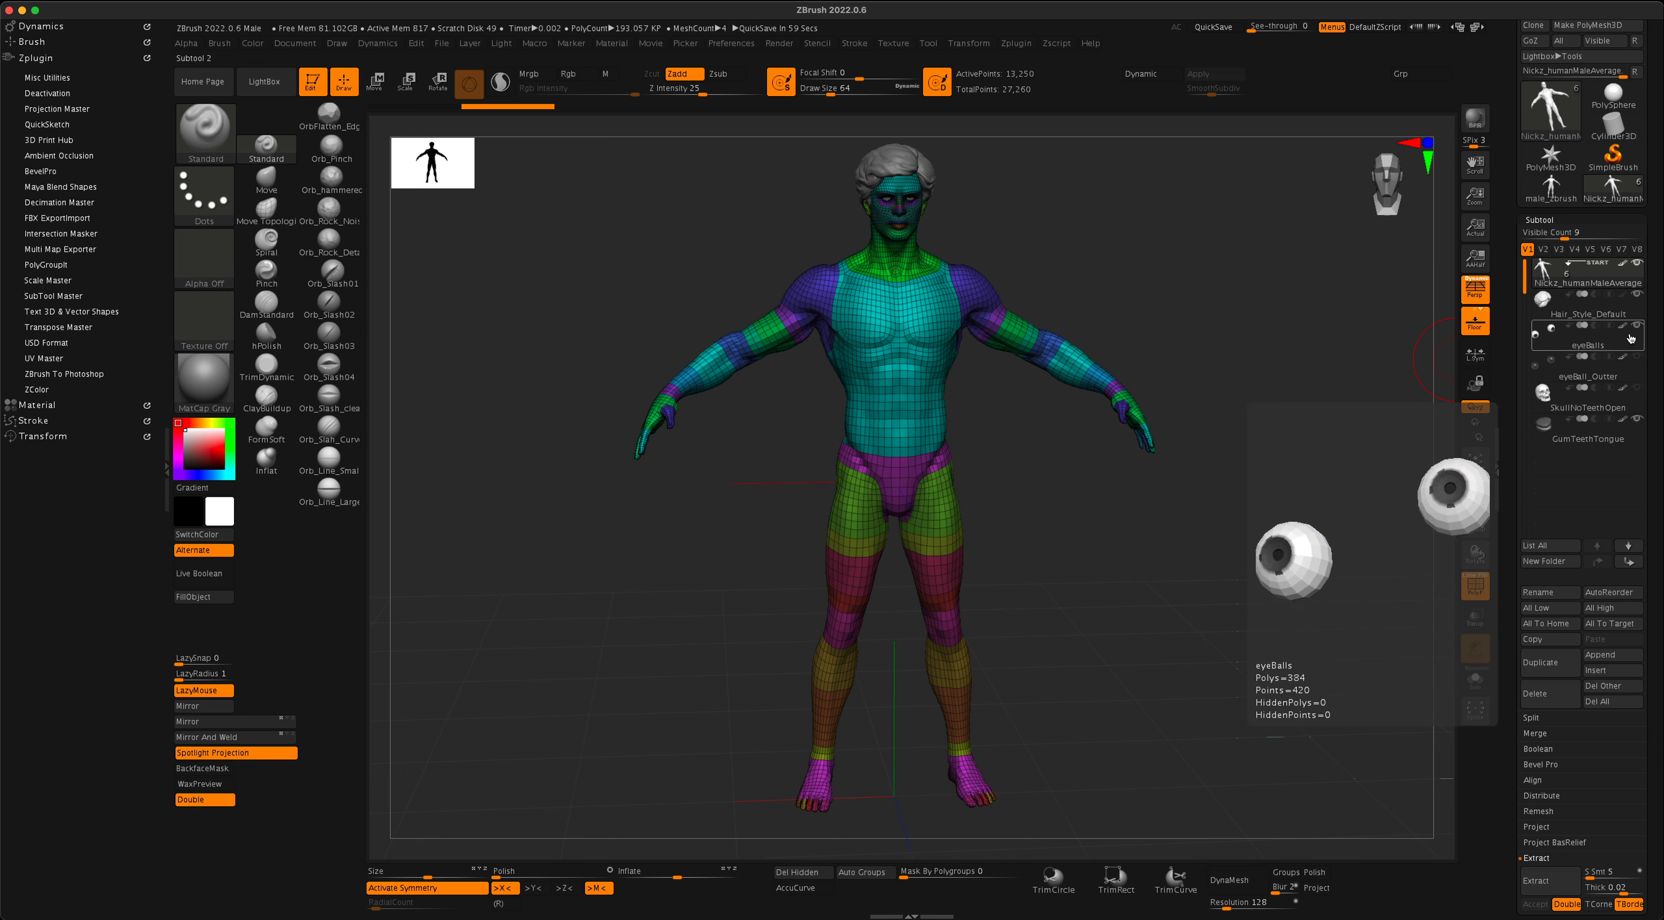
pyautogui.click(1629, 308)
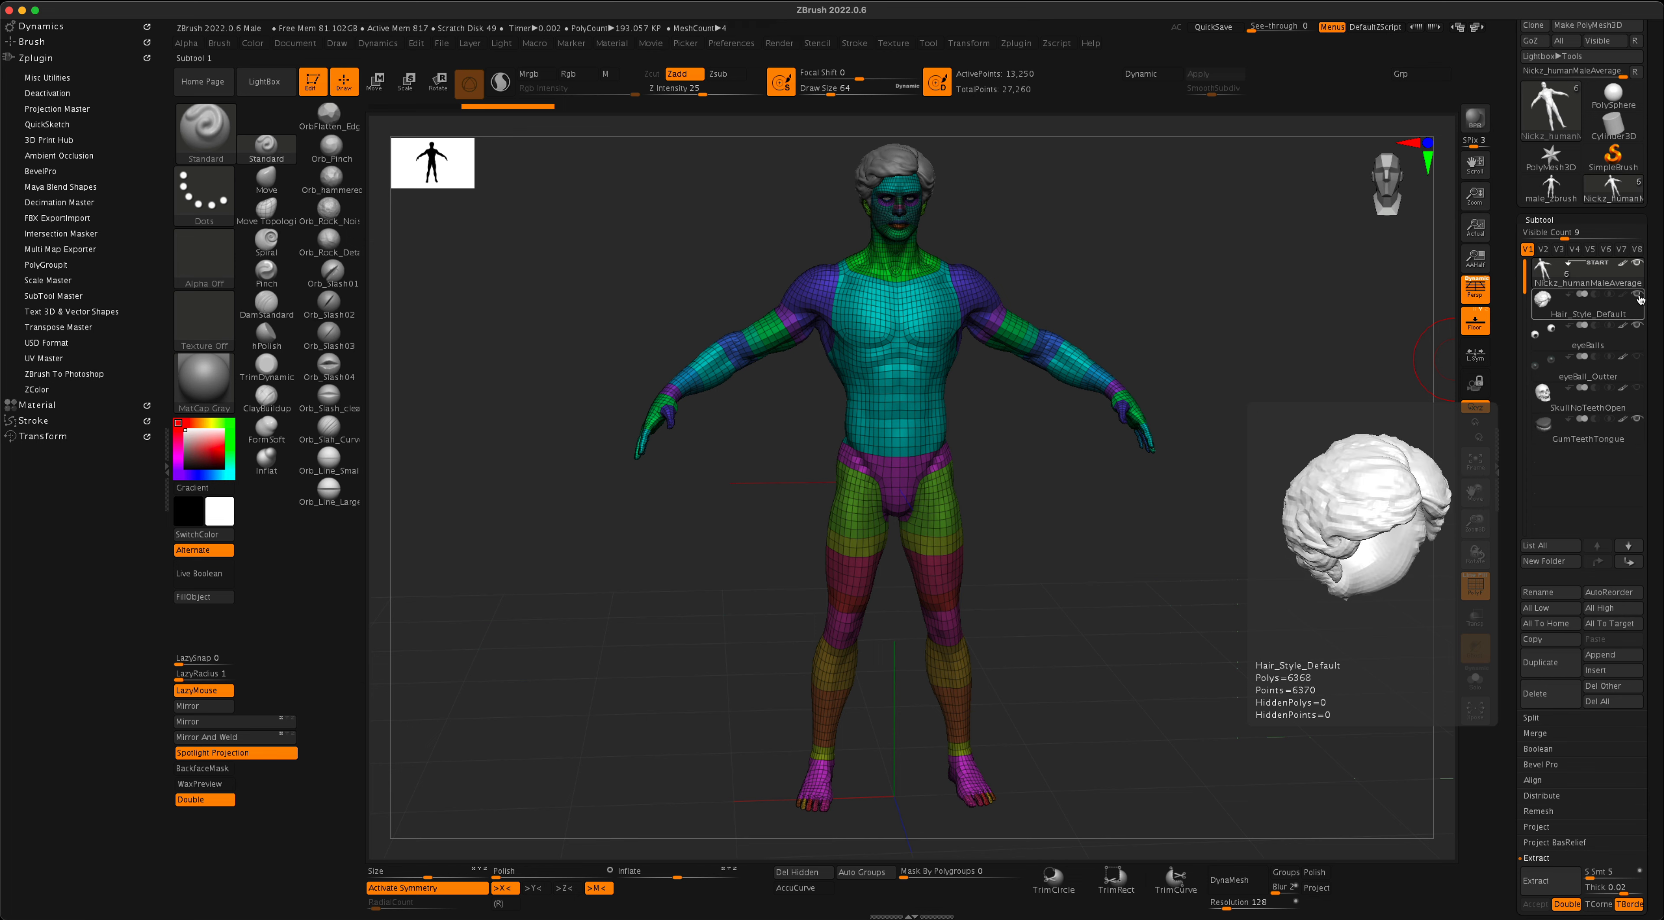
pyautogui.click(1638, 294)
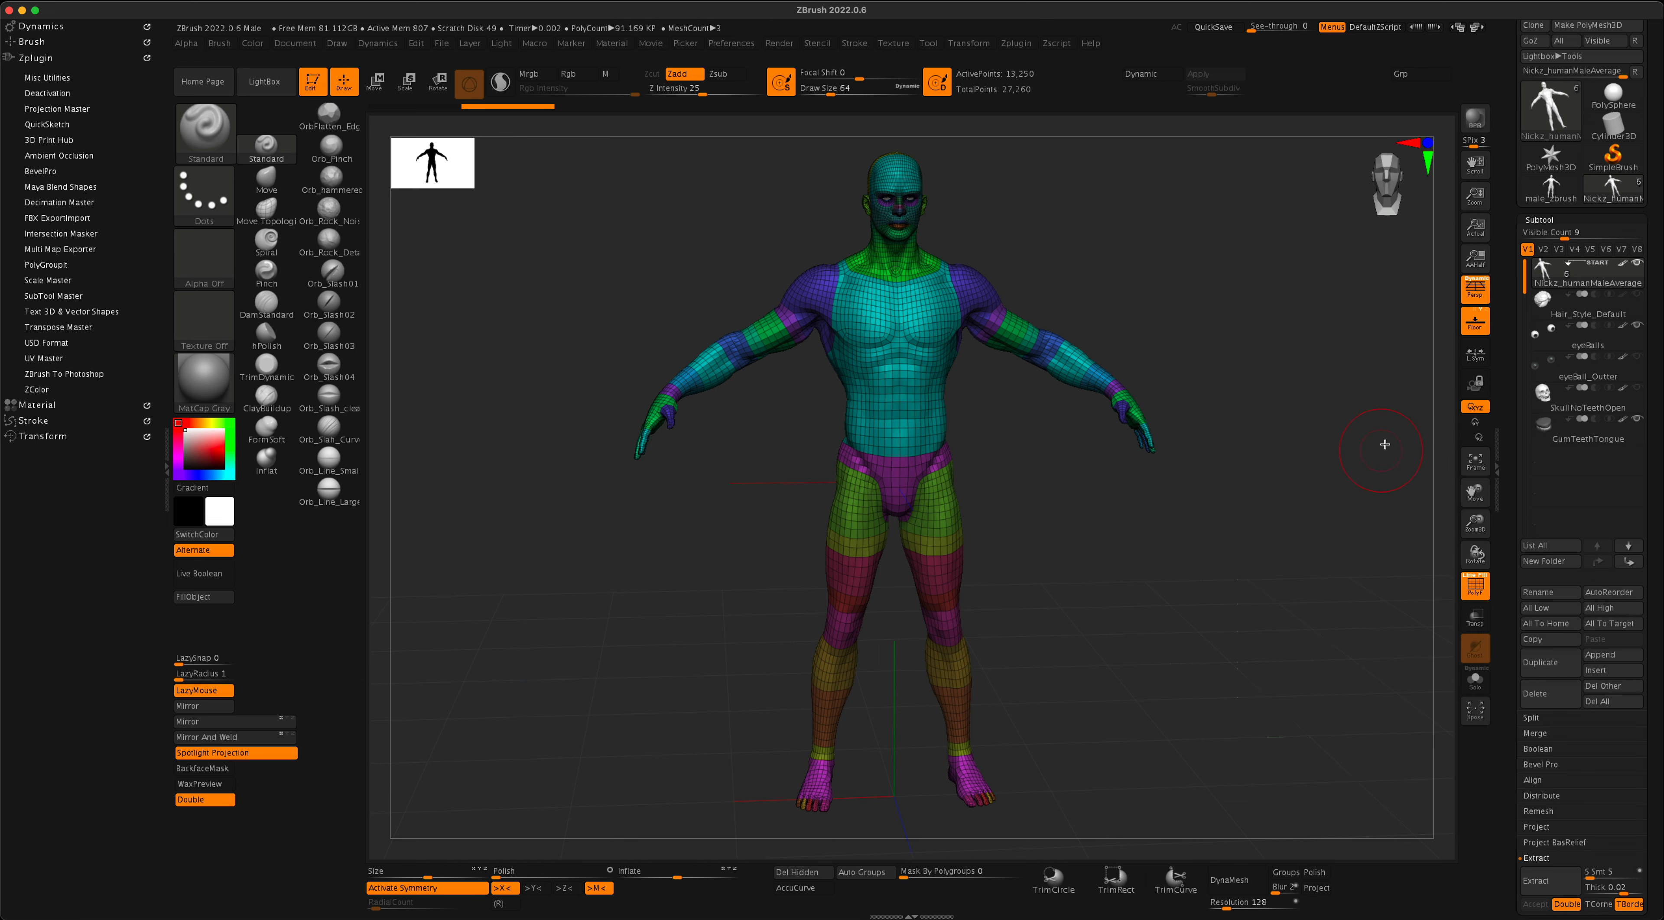
# - Delete the SkullNoTeethOpen subtool from the male figure
pyautogui.moveTo(1345, 455); pyautogui.dragTo(1345, 453)
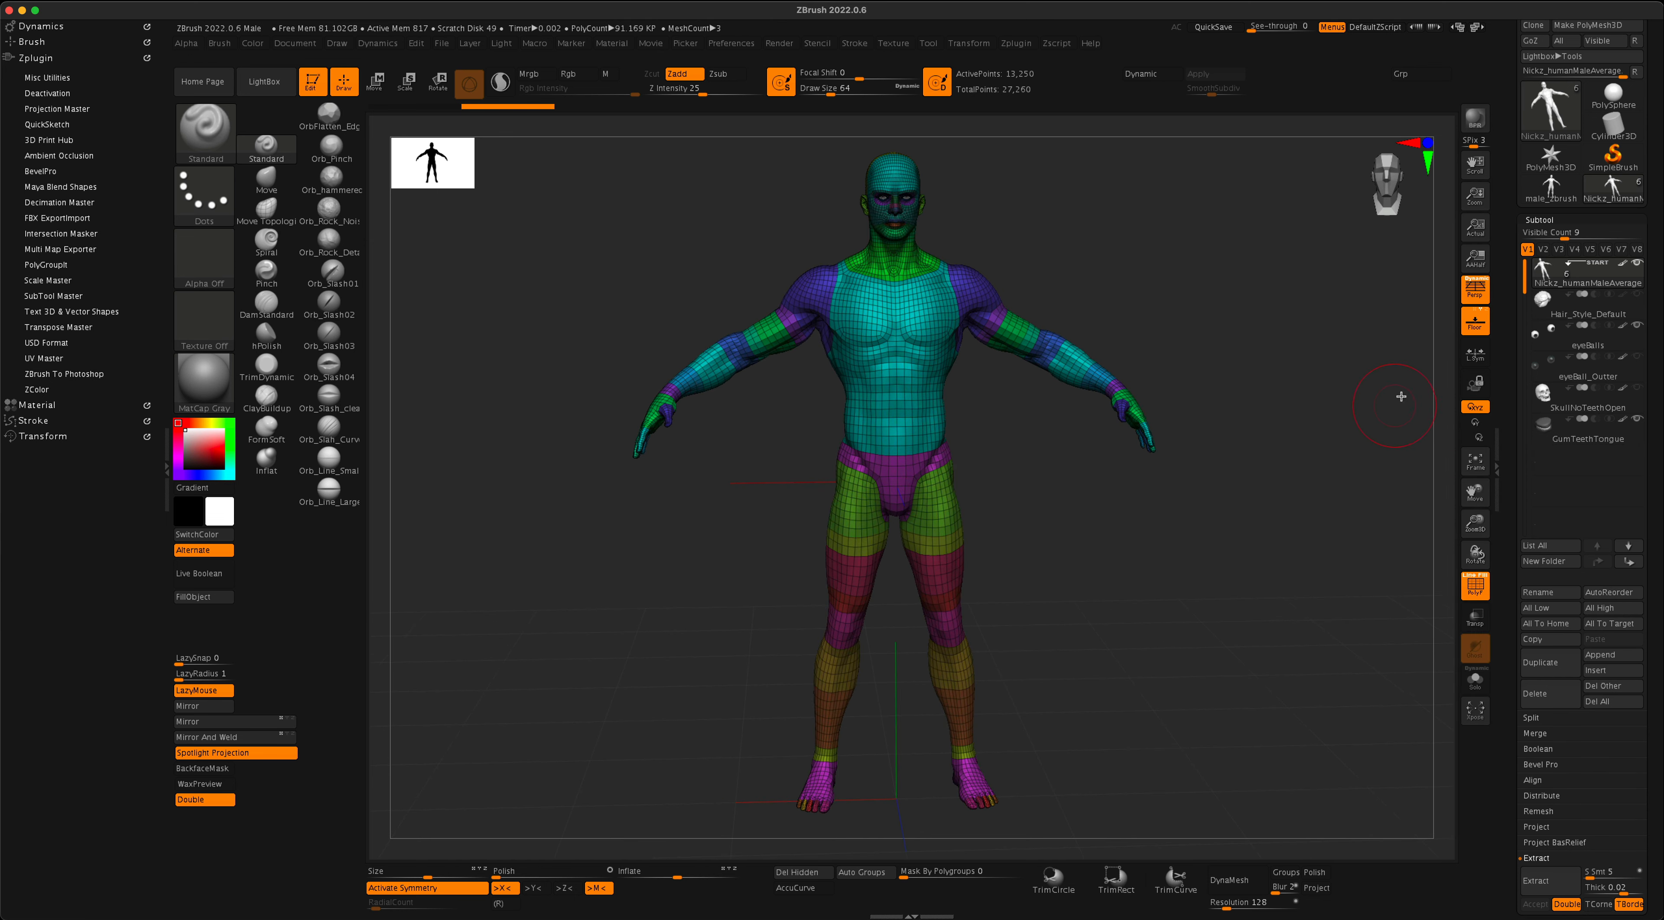
pyautogui.moveTo(1576, 268)
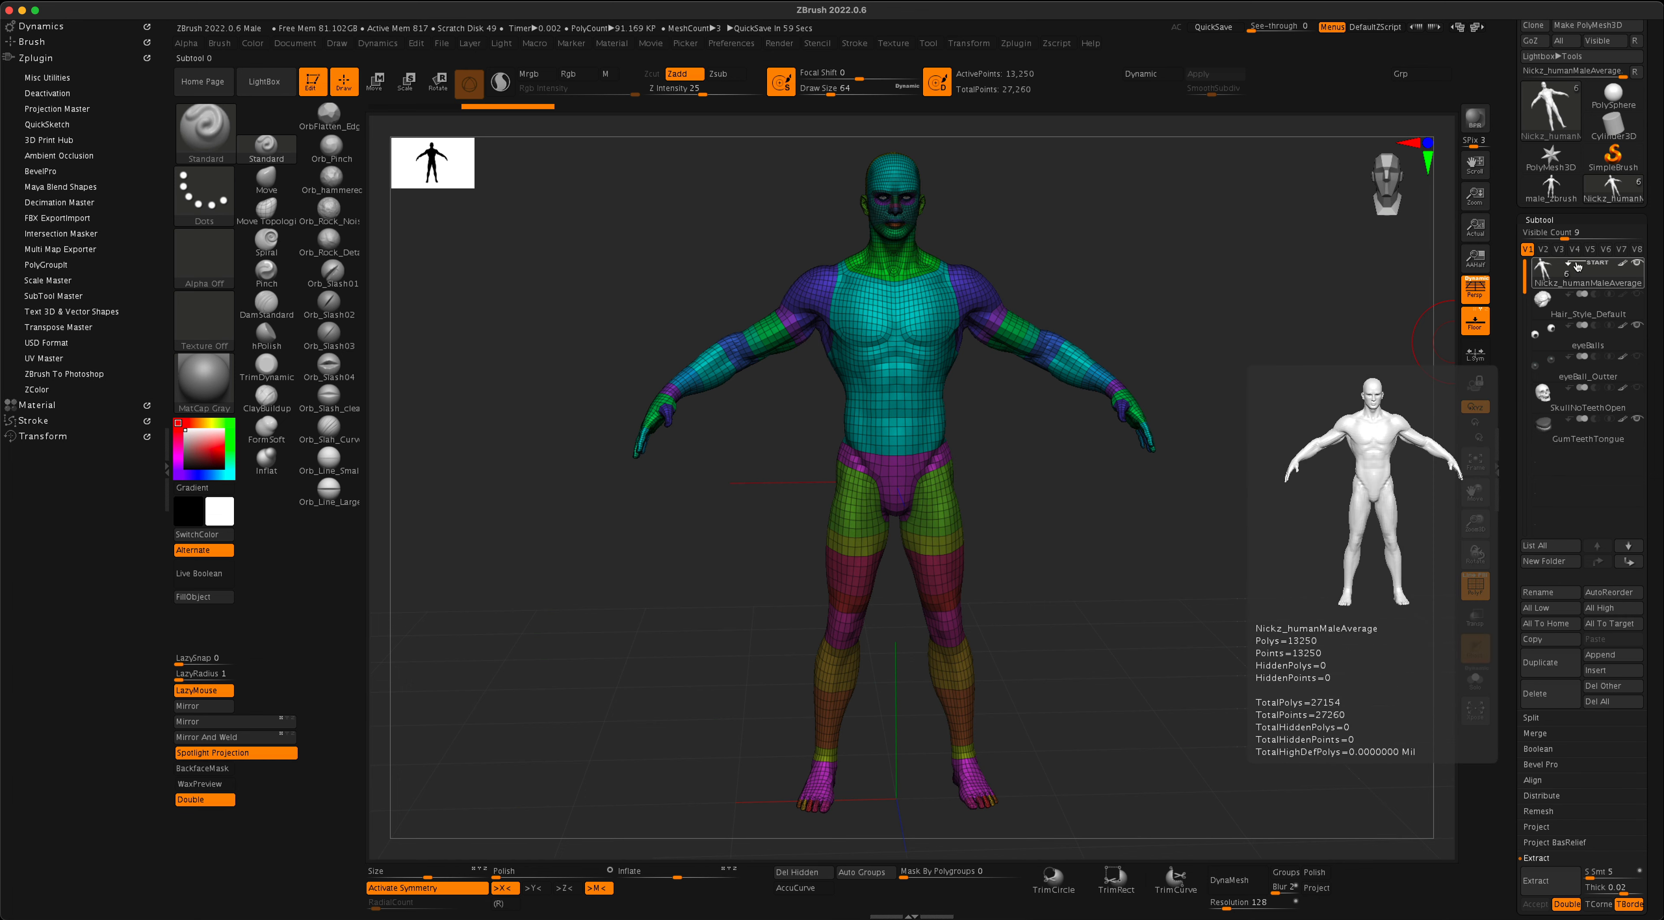
pyautogui.keyDown('alt'); pyautogui.moveTo(1335, 393); pyautogui.dragTo(1193, 702); pyautogui.keyUp('alt')
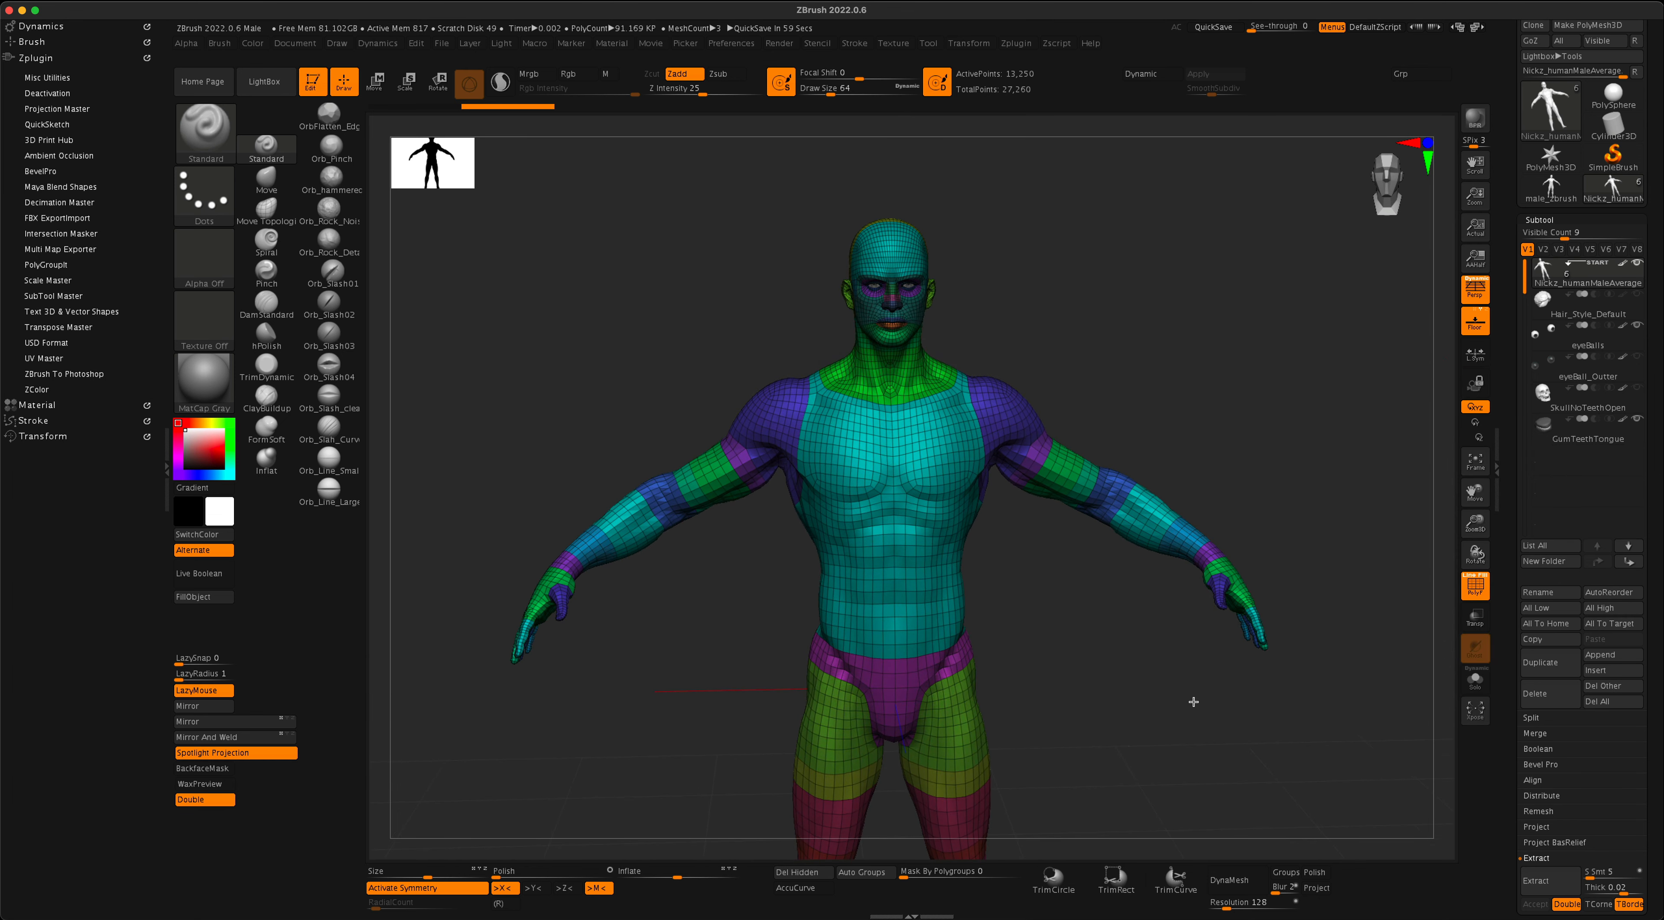
pyautogui.keyDown('alt'); pyautogui.moveTo(1315, 349); pyautogui.dragTo(1315, 378); pyautogui.keyUp('alt')
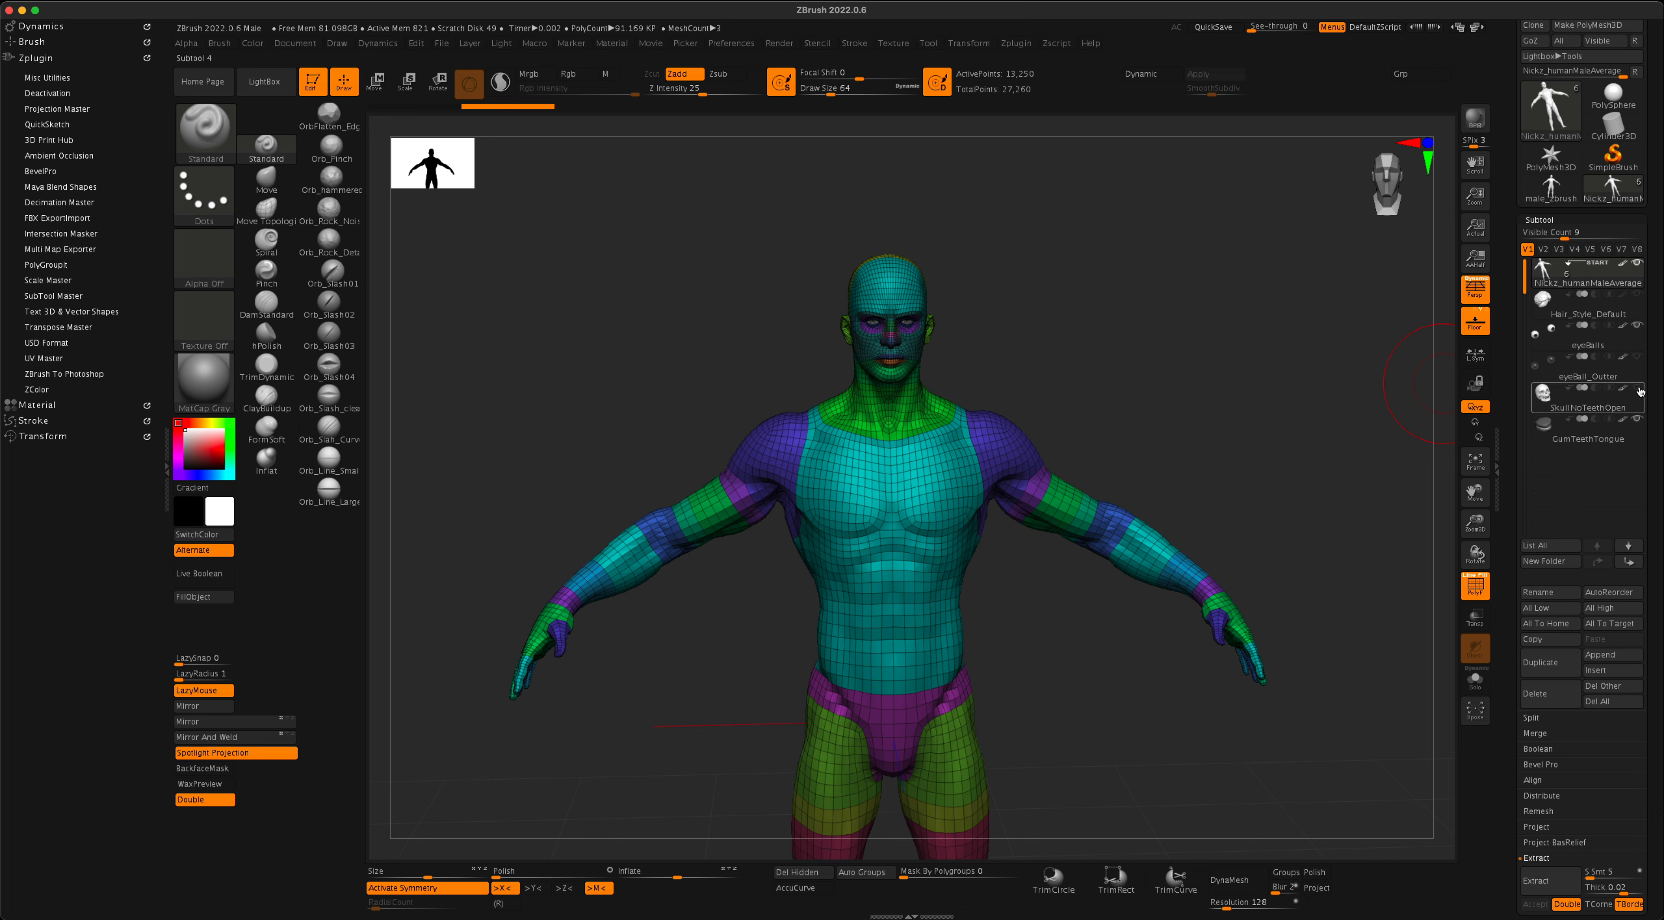
pyautogui.click(1635, 402)
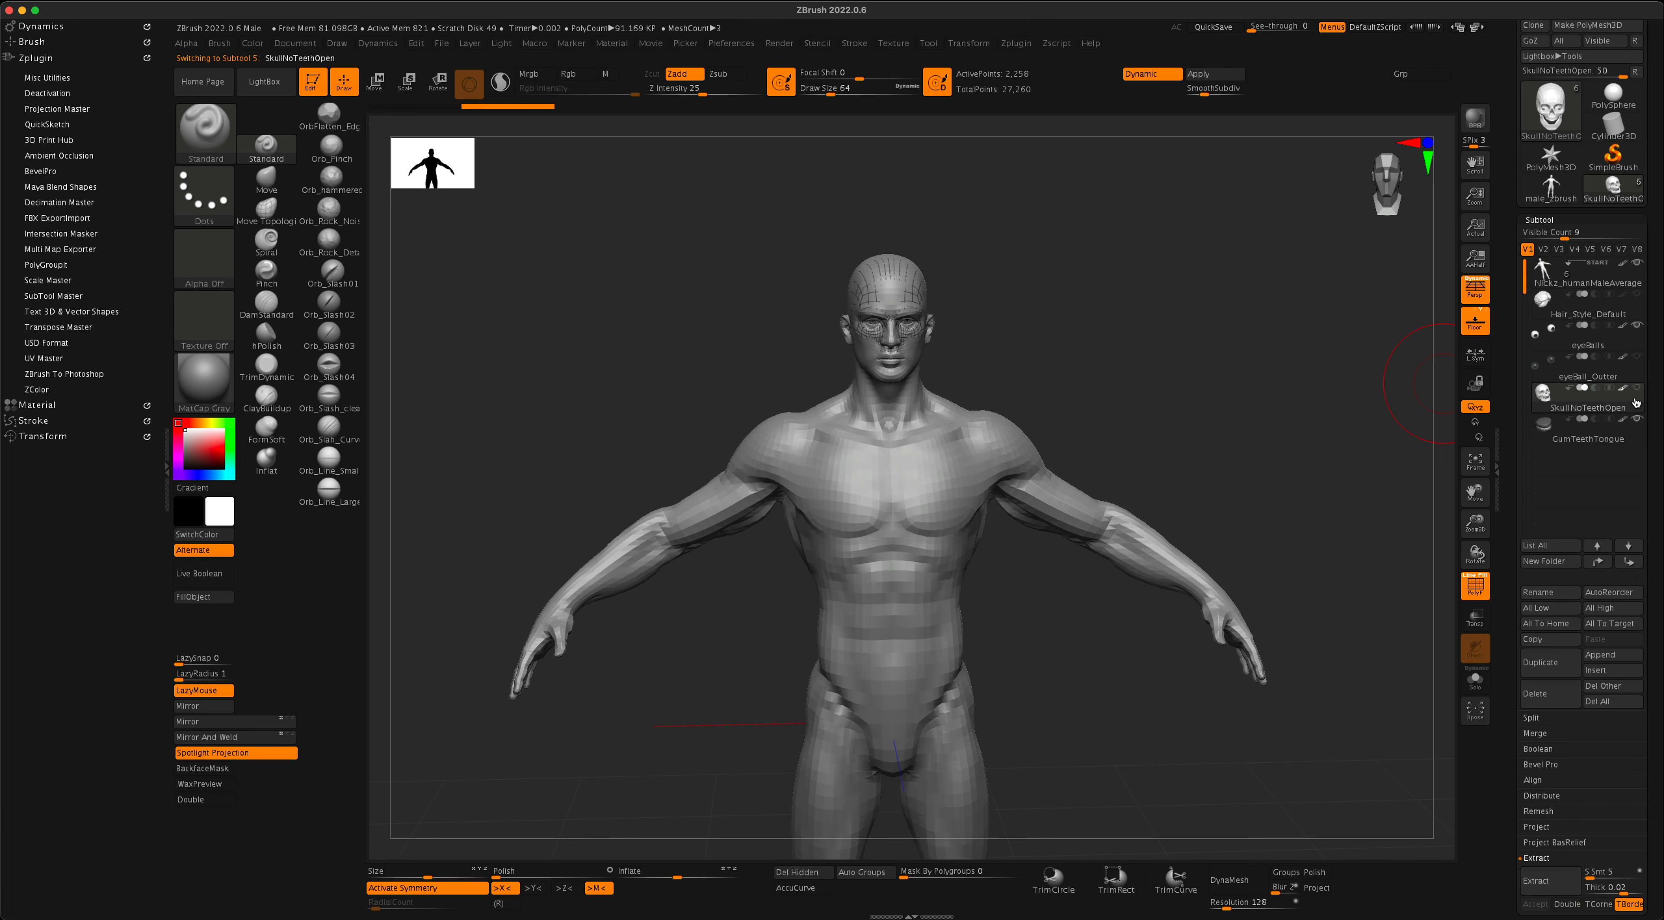
pyautogui.click(1549, 693)
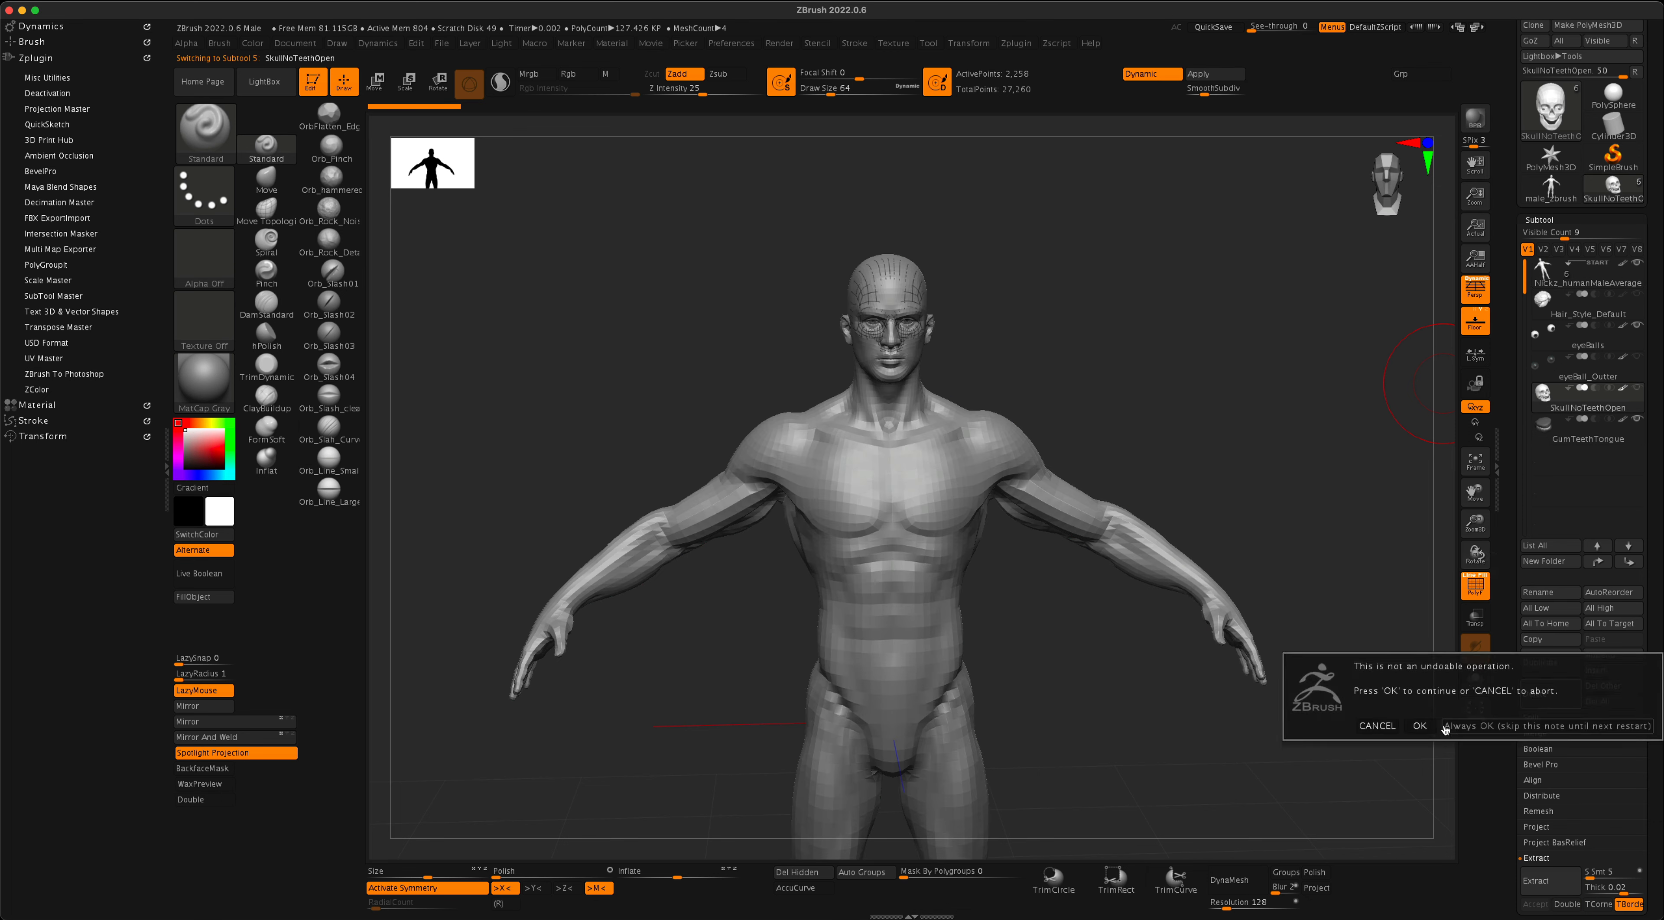
pyautogui.click(1420, 726)
# - Delete the eyeBall_Outter subtool from the male figure
pyautogui.click(1622, 374)
pyautogui.moveTo(1295, 443); pyautogui.dragTo(1218, 806)
pyautogui.moveTo(1271, 393)
pyautogui.keyDown('alt'); pyautogui.mouseDown()
pyautogui.moveTo(1272, 517)
pyautogui.moveTo(1266, 268)
pyautogui.moveTo(1230, 575)
pyautogui.moveTo(1242, 333)
pyautogui.moveTo(1233, 494)
pyautogui.moveTo(1262, 481)
pyautogui.moveTo(1193, 469)
pyautogui.moveTo(1435, 401)
pyautogui.mouseUp(); pyautogui.keyUp('alt')
pyautogui.click(1550, 693)
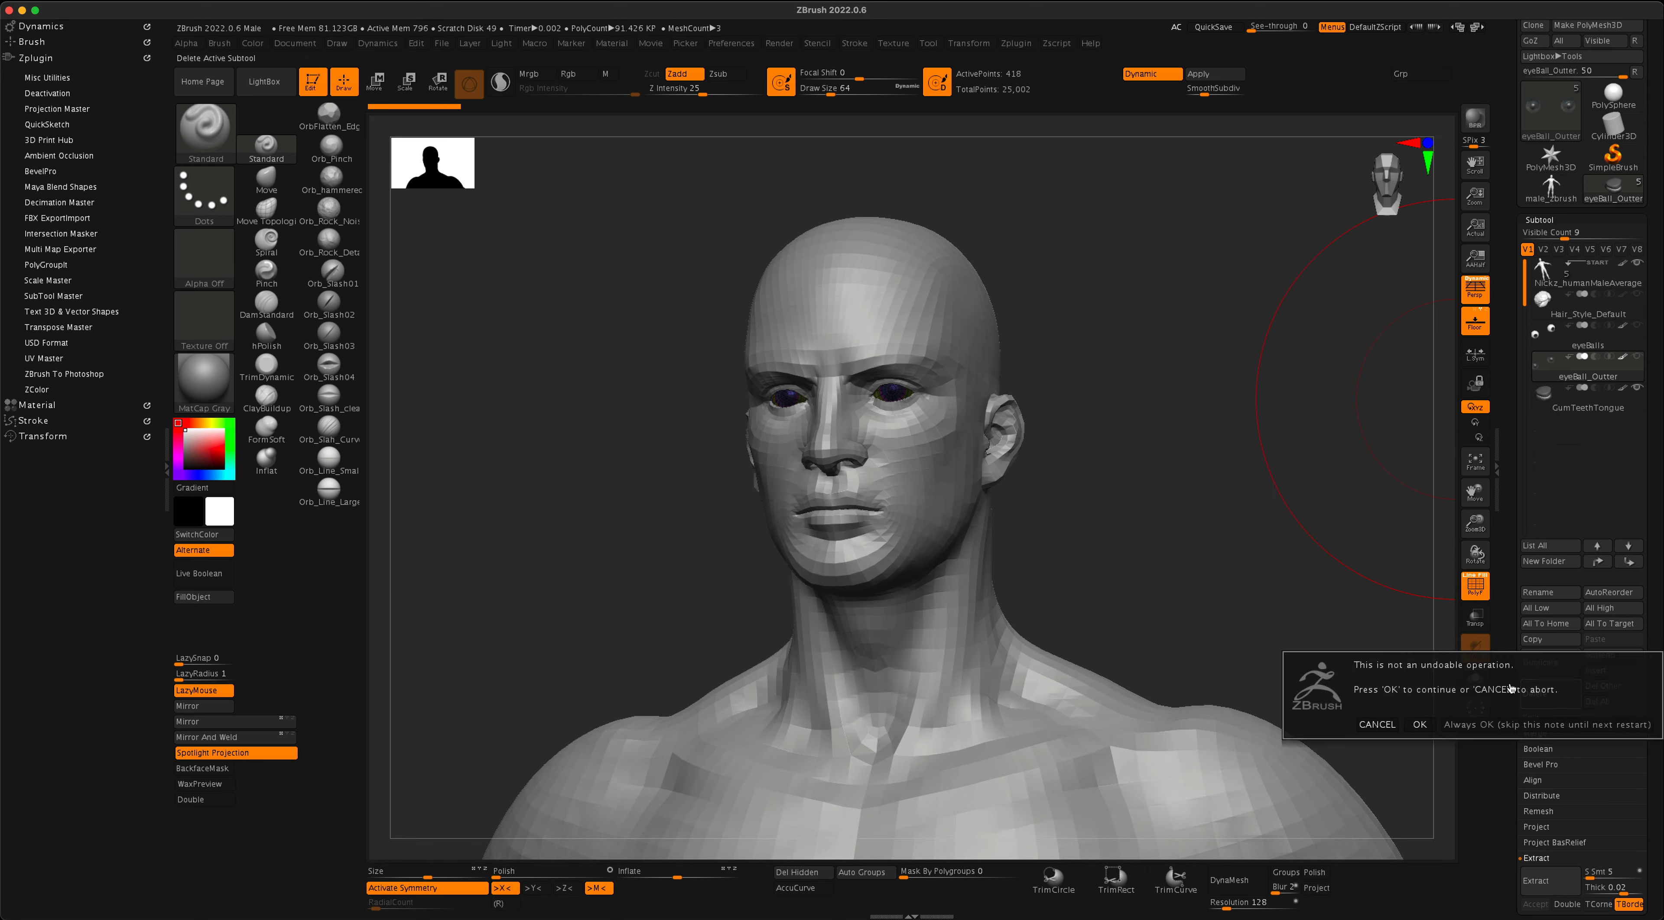
pyautogui.click(1417, 725)
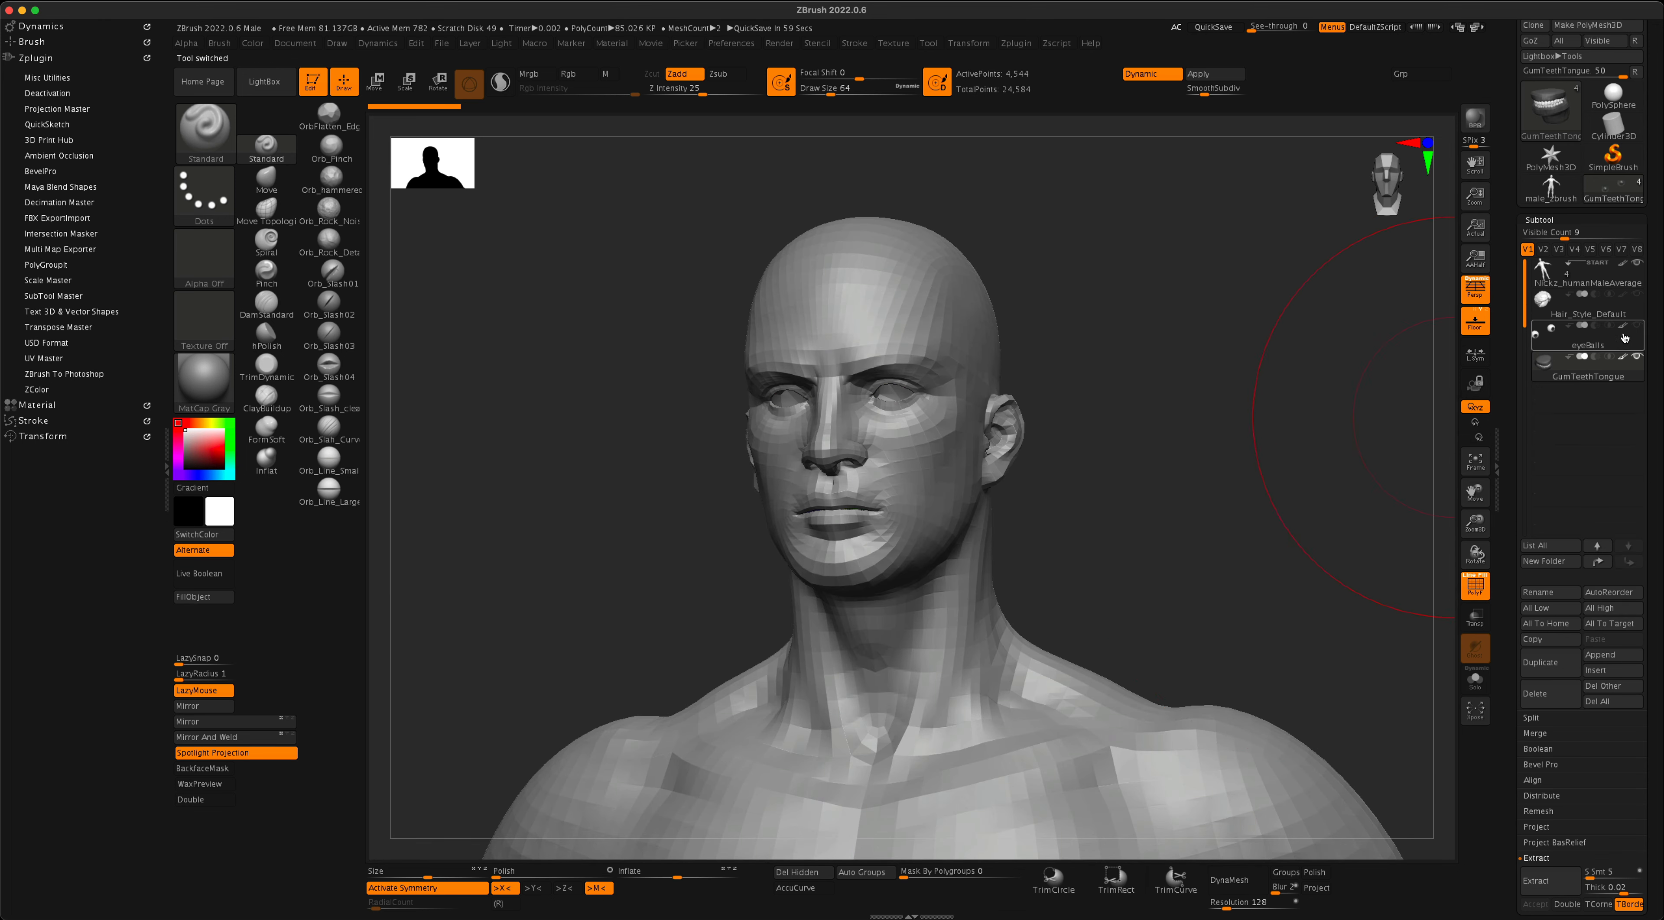
# - Show the eyeBalls subtool and make it the active one
pyautogui.click(1636, 327)
pyautogui.moveTo(1314, 451); pyautogui.dragTo(1327, 461)
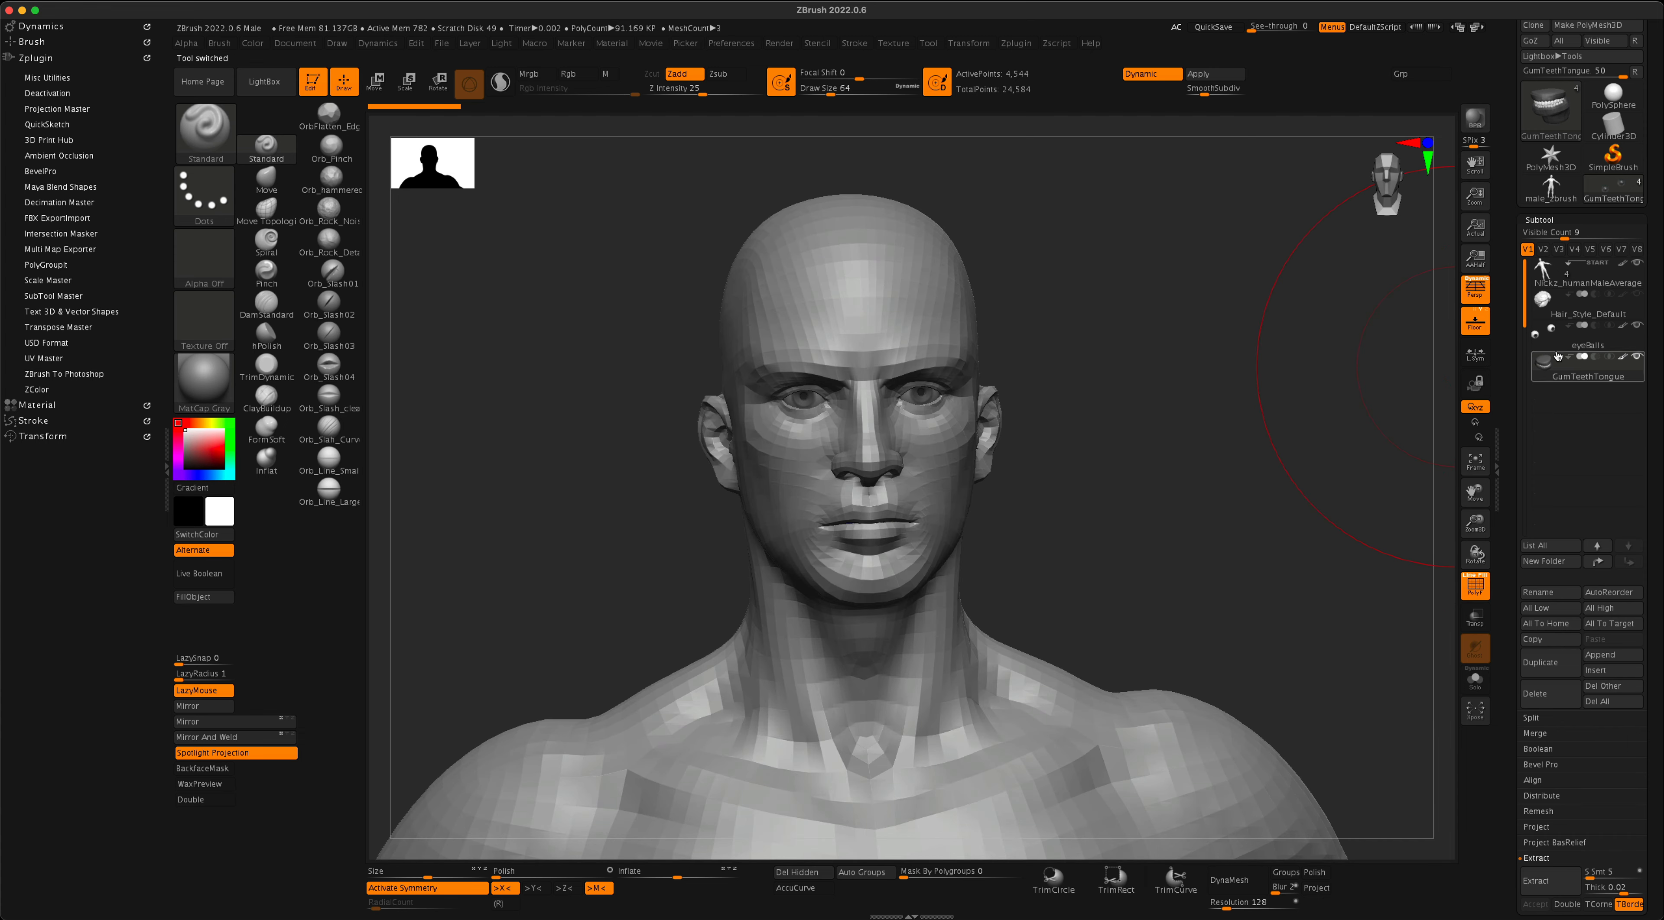
pyautogui.click(1624, 343)
pyautogui.moveTo(1192, 417); pyautogui.dragTo(1232, 634)
pyautogui.moveTo(1237, 632); pyautogui.dragTo(1238, 448)
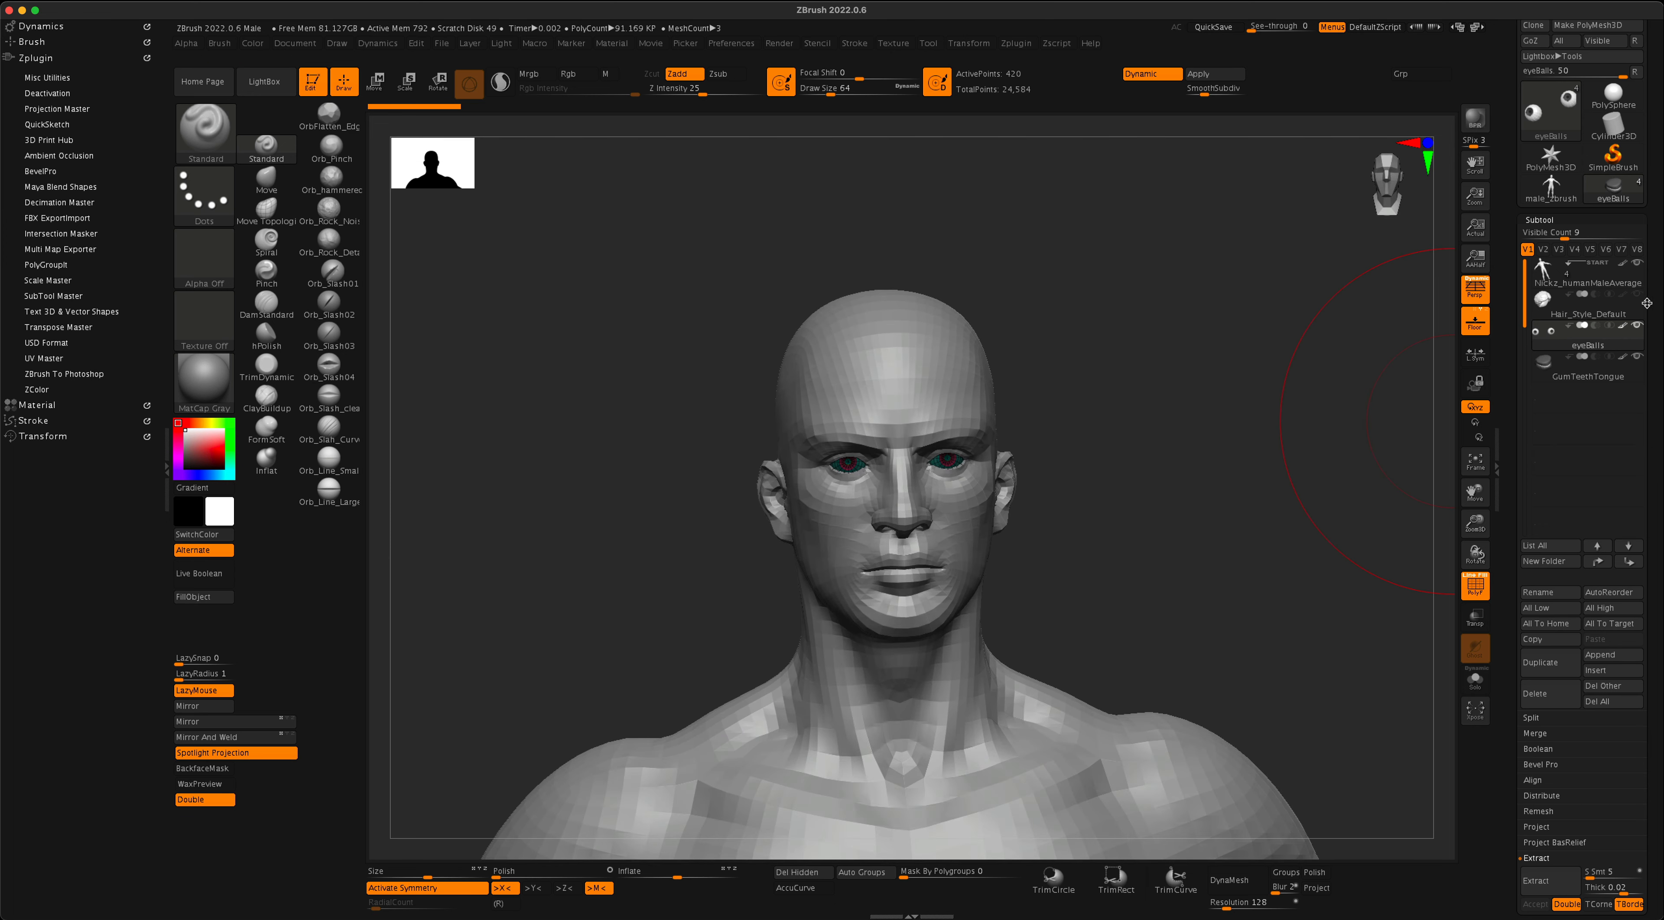
# - Delete the Hair_Style_Default subtool from the male figure
pyautogui.click(1631, 309)
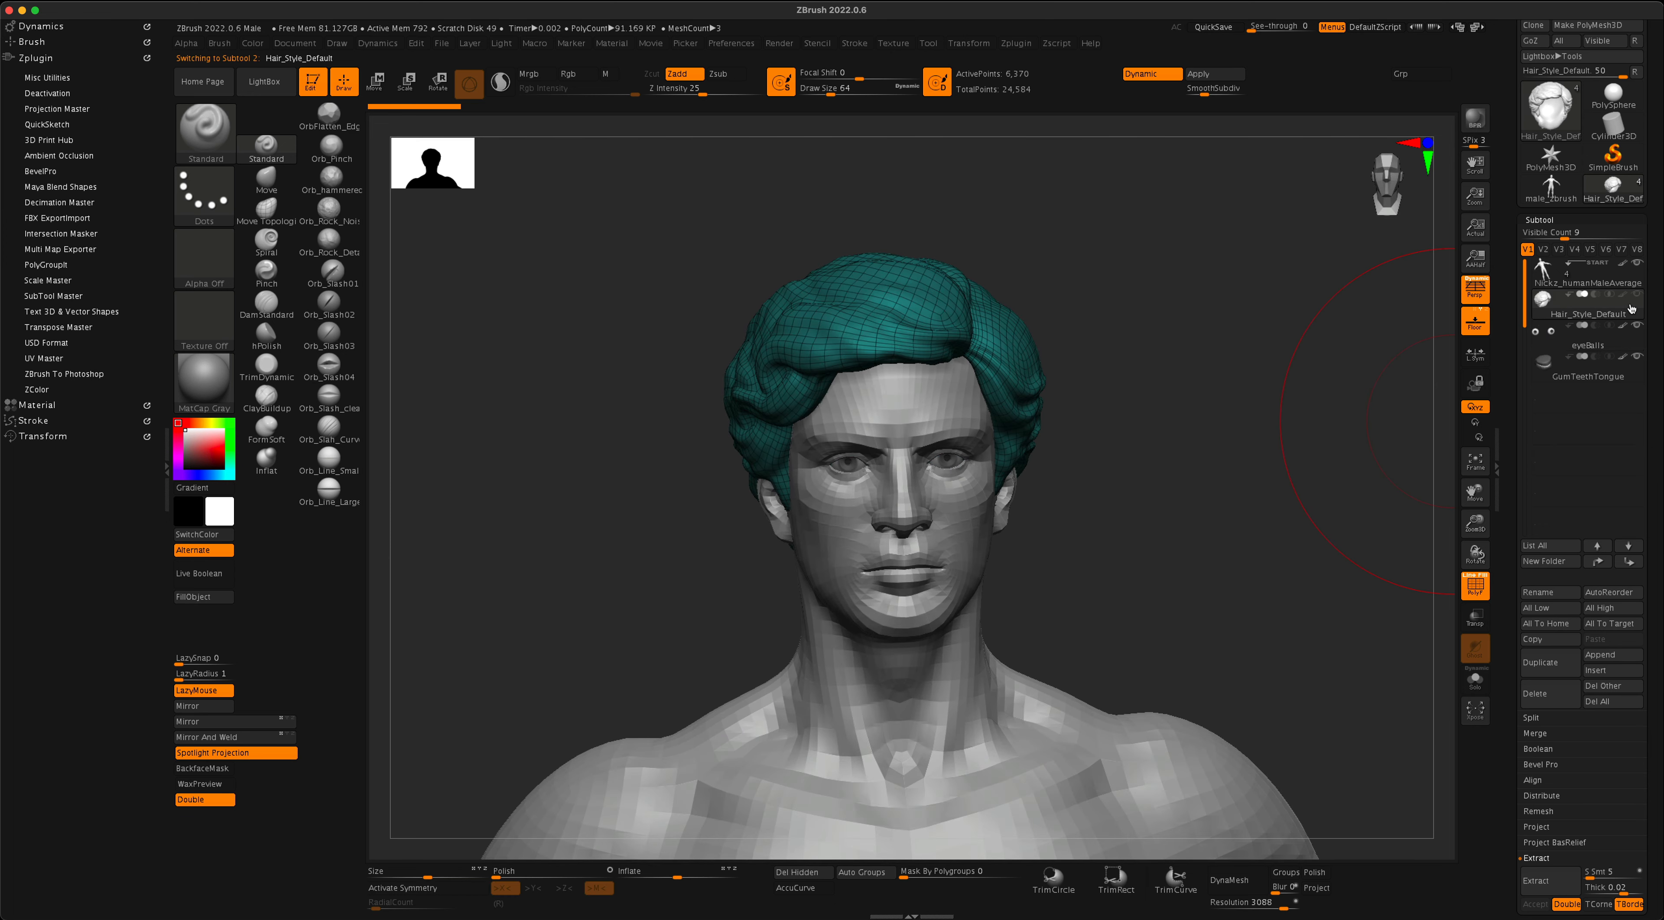
pyautogui.click(1546, 698)
pyautogui.click(1418, 728)
# - Make the GumTeethTongue subtool active and hide the Nickz_humanMaleAverage body to inspect the gums and teeth
pyautogui.keyDown('alt'); pyautogui.moveTo(1229, 617); pyautogui.dragTo(1218, 254); pyautogui.keyUp('alt')
pyautogui.keyDown('alt'); pyautogui.moveTo(1219, 502); pyautogui.dragTo(1253, 245); pyautogui.keyUp('alt')
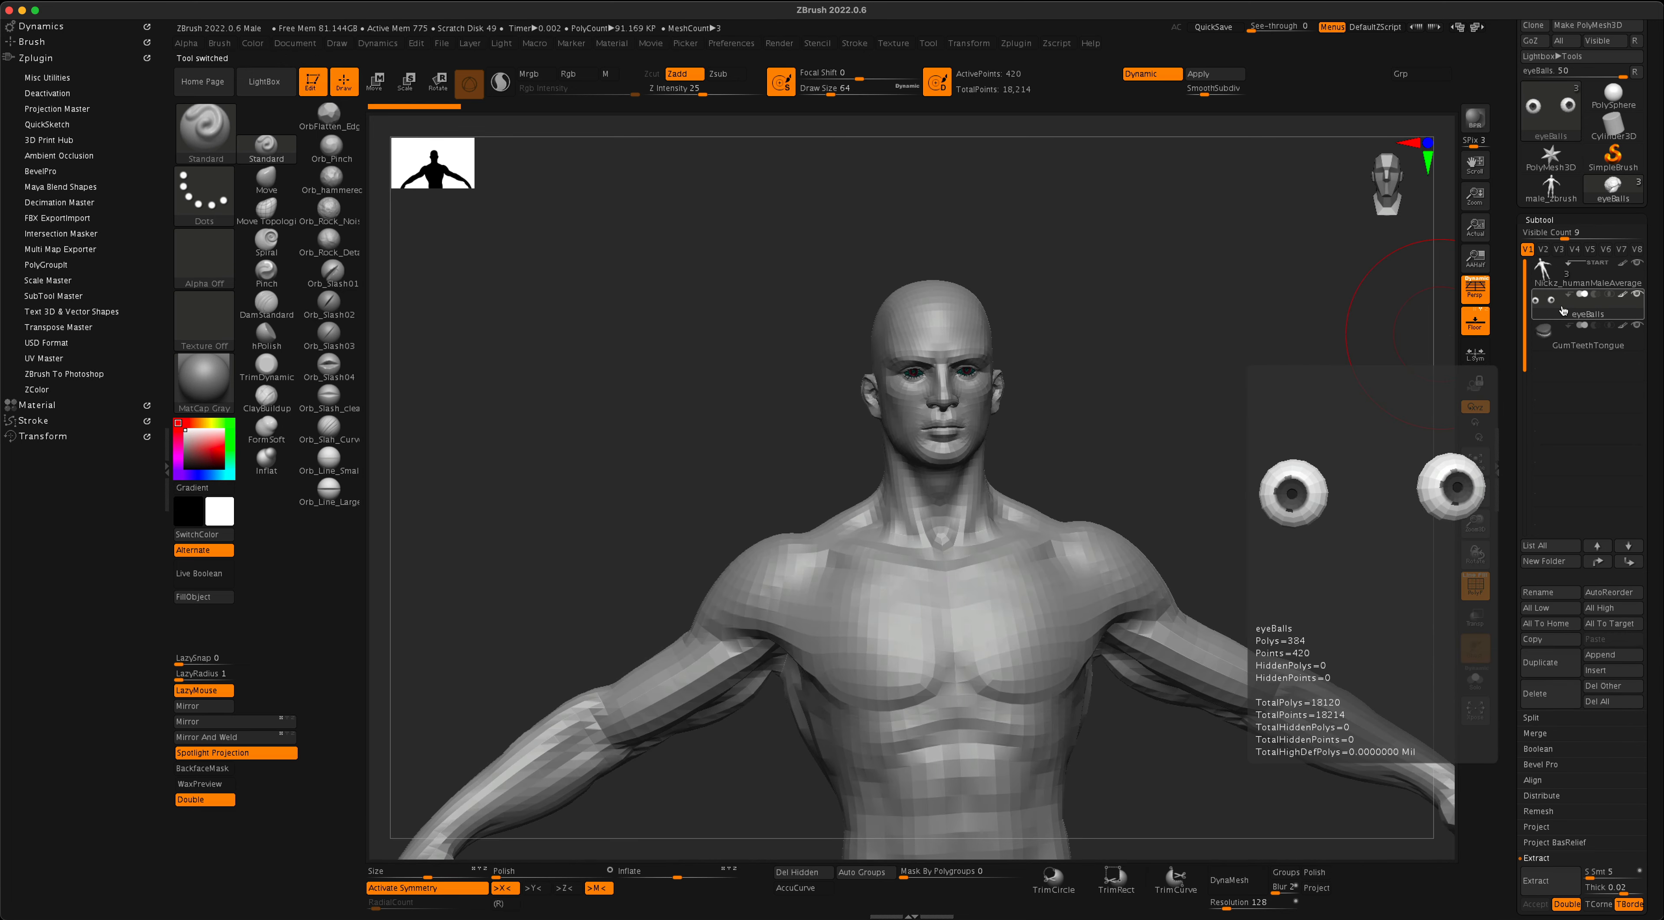
pyautogui.moveTo(1558, 332)
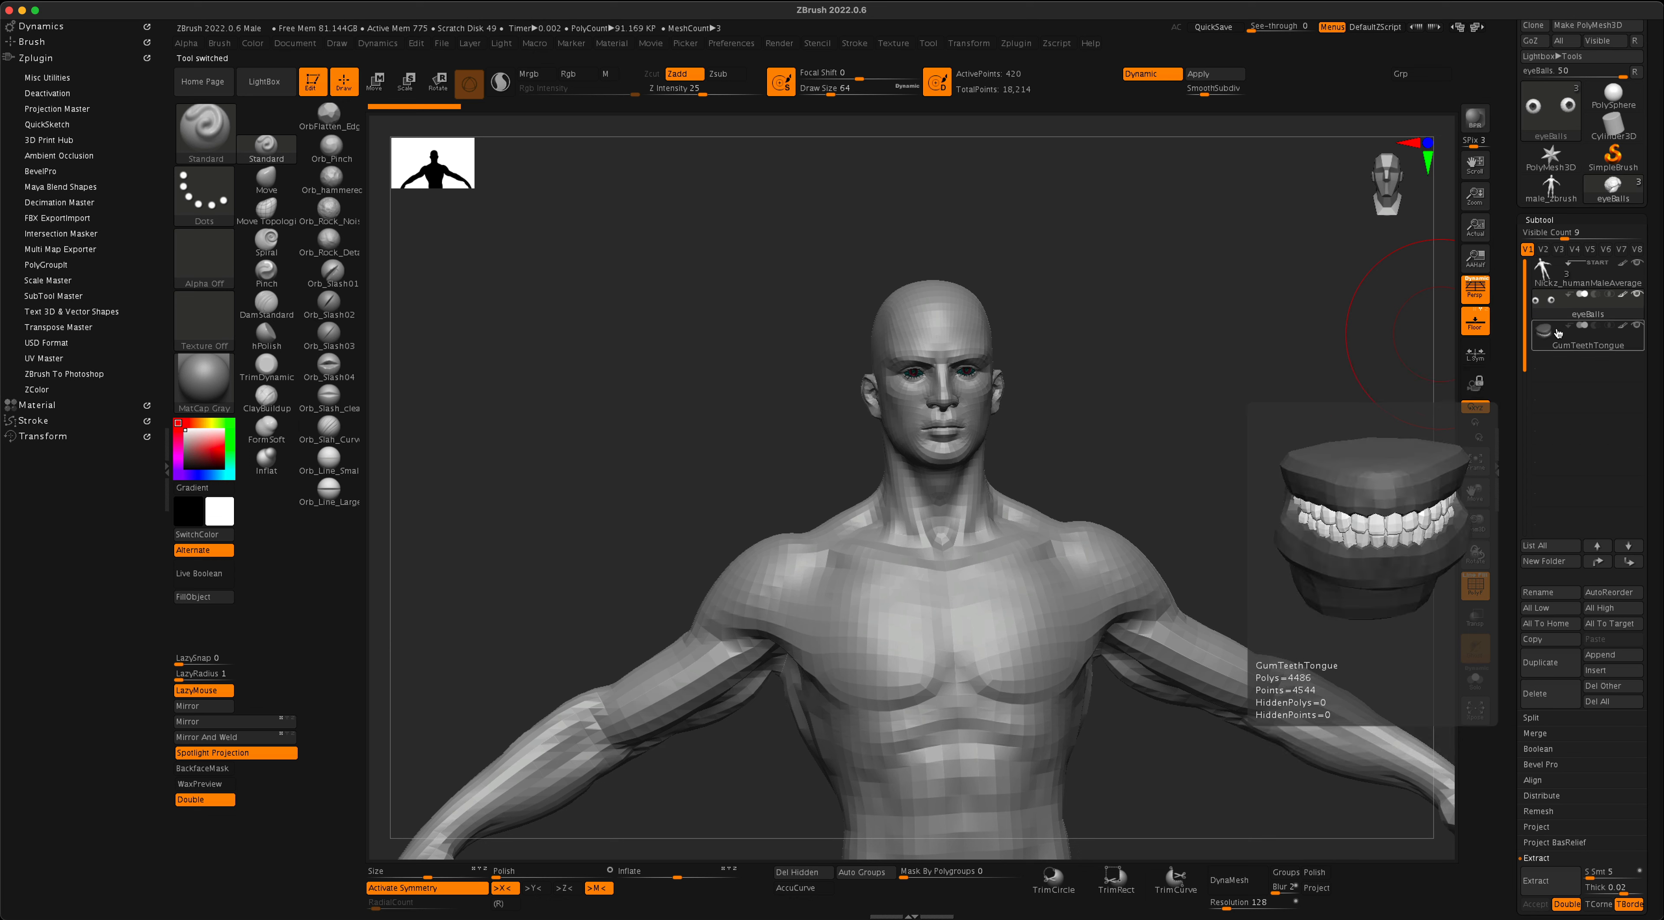
pyautogui.click(1639, 349)
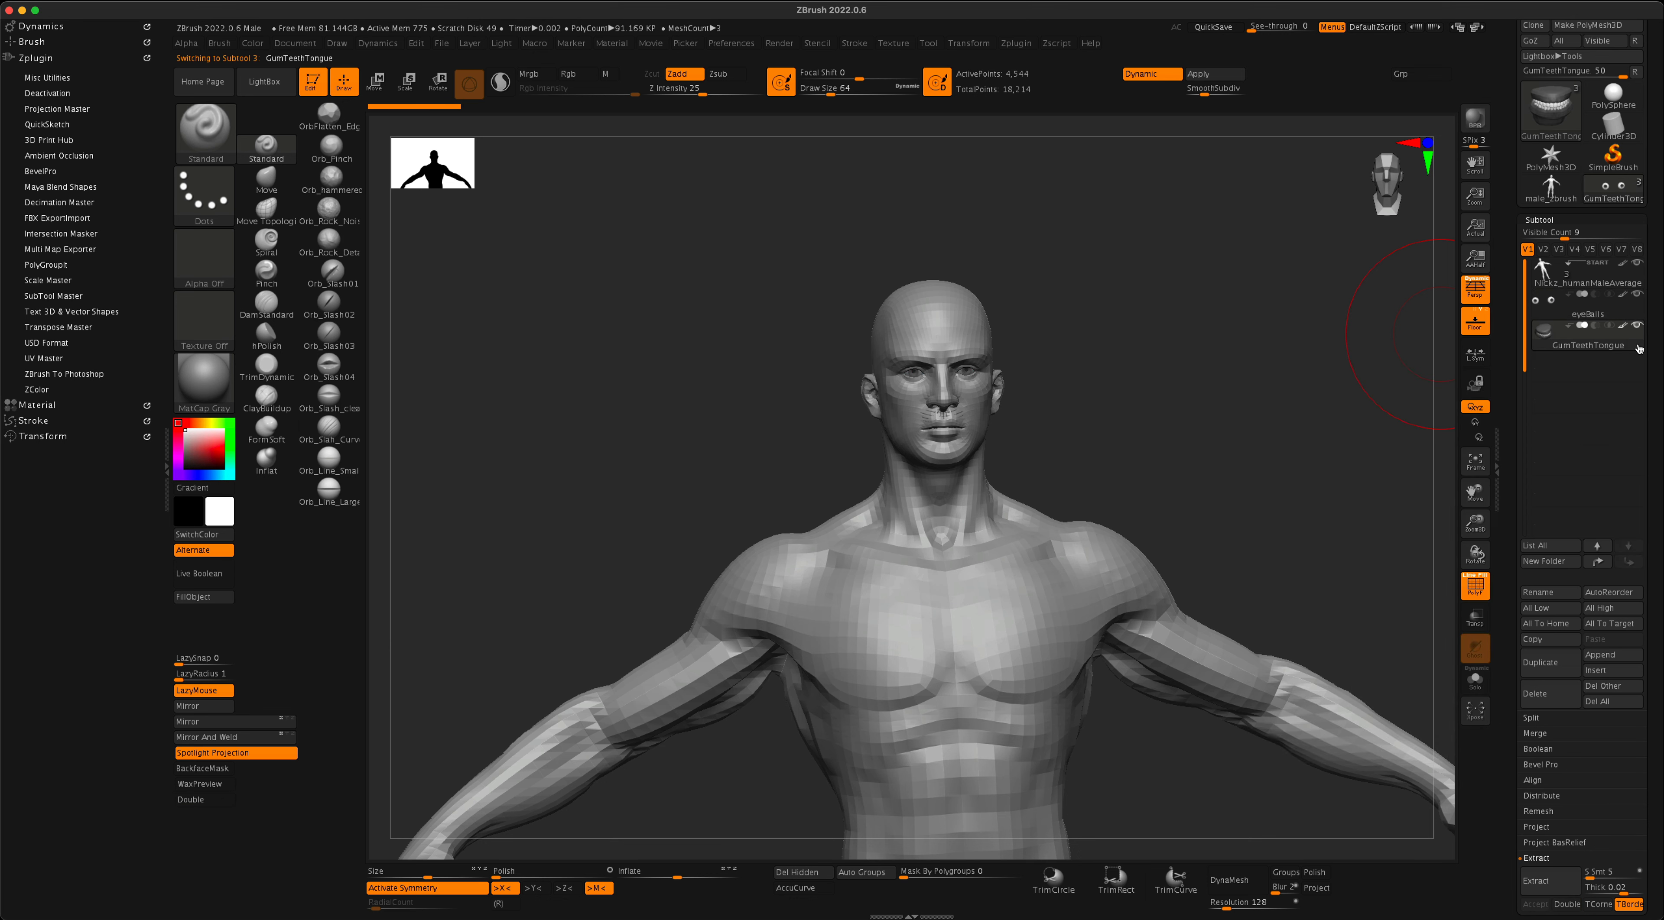
pyautogui.click(1639, 265)
pyautogui.moveTo(1206, 470); pyautogui.dragTo(1129, 580)
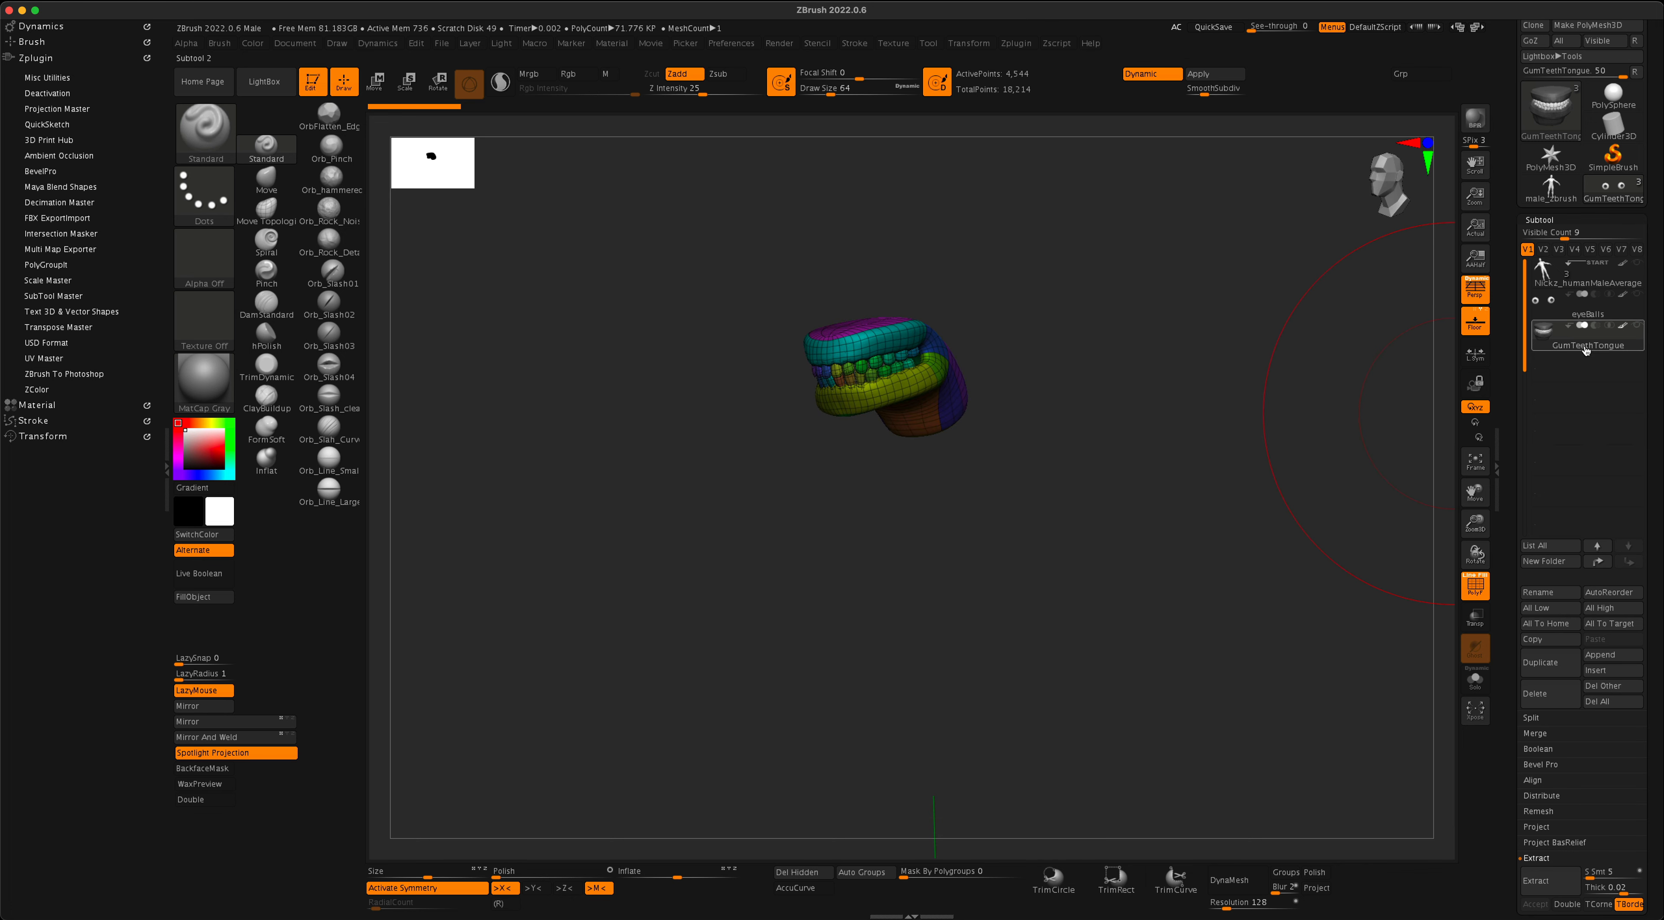
# - Make the eyeBalls, GumTeethTongue and Nickz_humanMaleAverage subtools all visible
pyautogui.click(1636, 326)
pyautogui.moveTo(1151, 368)
pyautogui.mouseDown()
pyautogui.moveTo(1159, 412)
pyautogui.moveTo(1181, 360)
pyautogui.moveTo(1147, 364)
pyautogui.moveTo(1166, 370)
pyautogui.mouseUp()
pyautogui.click(1634, 296)
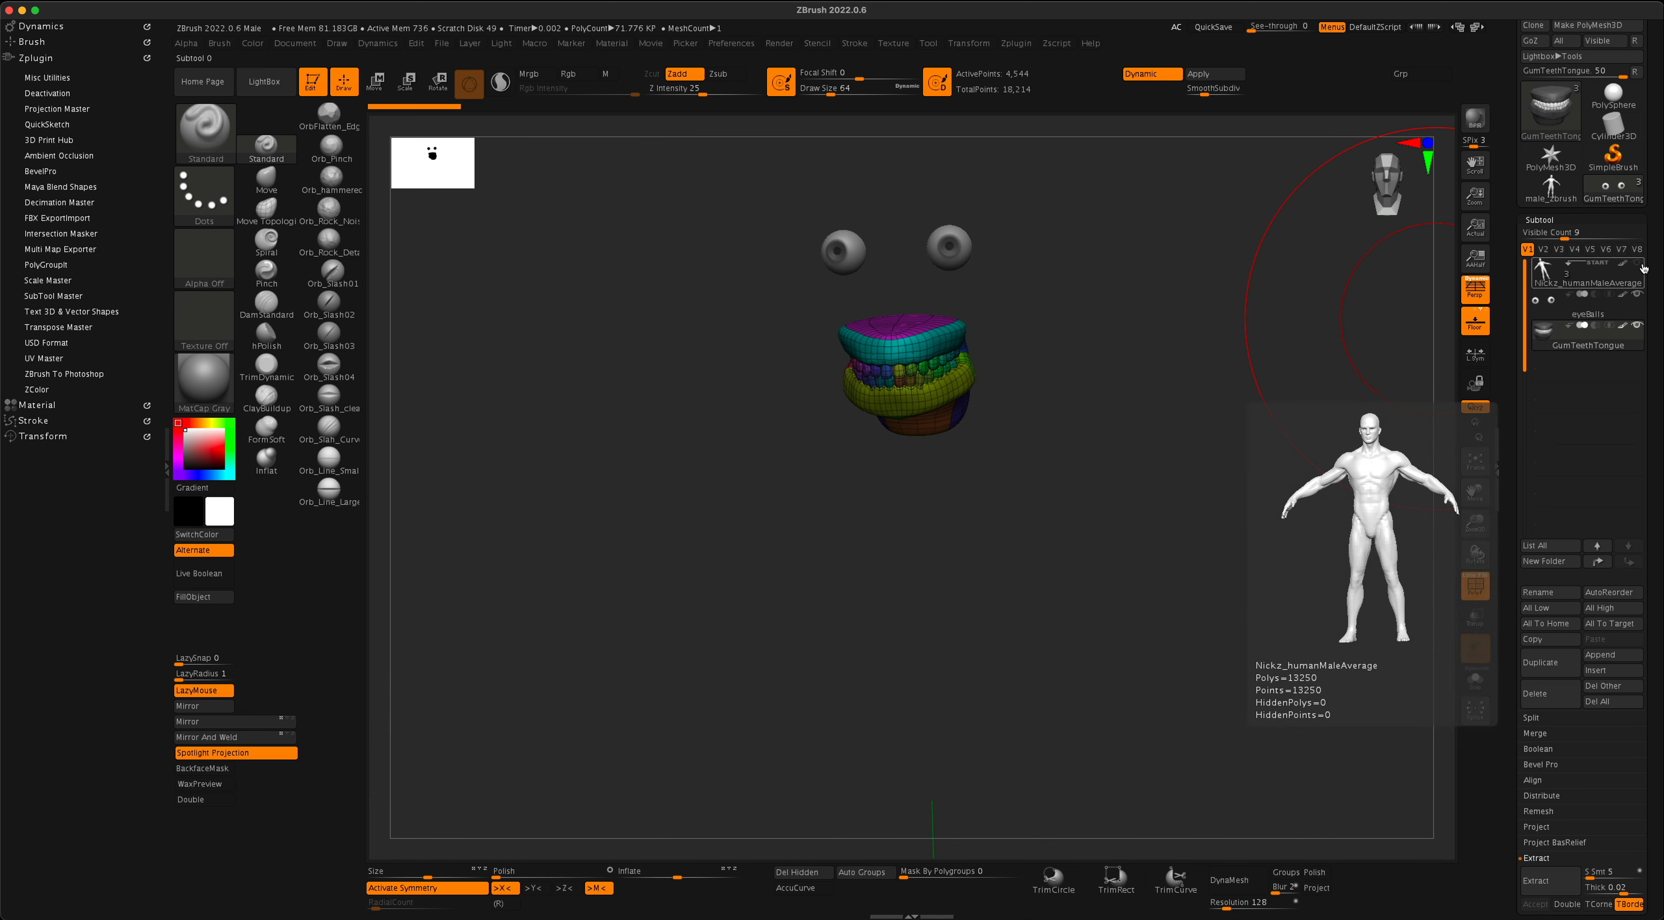
pyautogui.click(1636, 264)
# - Examine the complete male figure from the front and at angles, from the head down to the feet
pyautogui.keyDown('alt'); pyautogui.moveTo(1270, 376); pyautogui.dragTo(1261, 353); pyautogui.keyUp('alt')
pyautogui.keyDown('alt'); pyautogui.moveTo(1249, 621); pyautogui.dragTo(1238, 262); pyautogui.keyUp('alt')
pyautogui.keyDown('alt'); pyautogui.moveTo(1226, 417); pyautogui.dragTo(1224, 375); pyautogui.keyUp('alt')
pyautogui.moveTo(1200, 552)
pyautogui.keyDown('alt'); pyautogui.mouseDown()
pyautogui.moveTo(1252, 372)
pyautogui.moveTo(1181, 677)
pyautogui.moveTo(1166, 633)
pyautogui.moveTo(1209, 726)
pyautogui.moveTo(1289, 680)
pyautogui.moveTo(1196, 673)
pyautogui.moveTo(1170, 633)
pyautogui.moveTo(1177, 658)
pyautogui.moveTo(1192, 631)
pyautogui.mouseUp(); pyautogui.keyUp('alt')
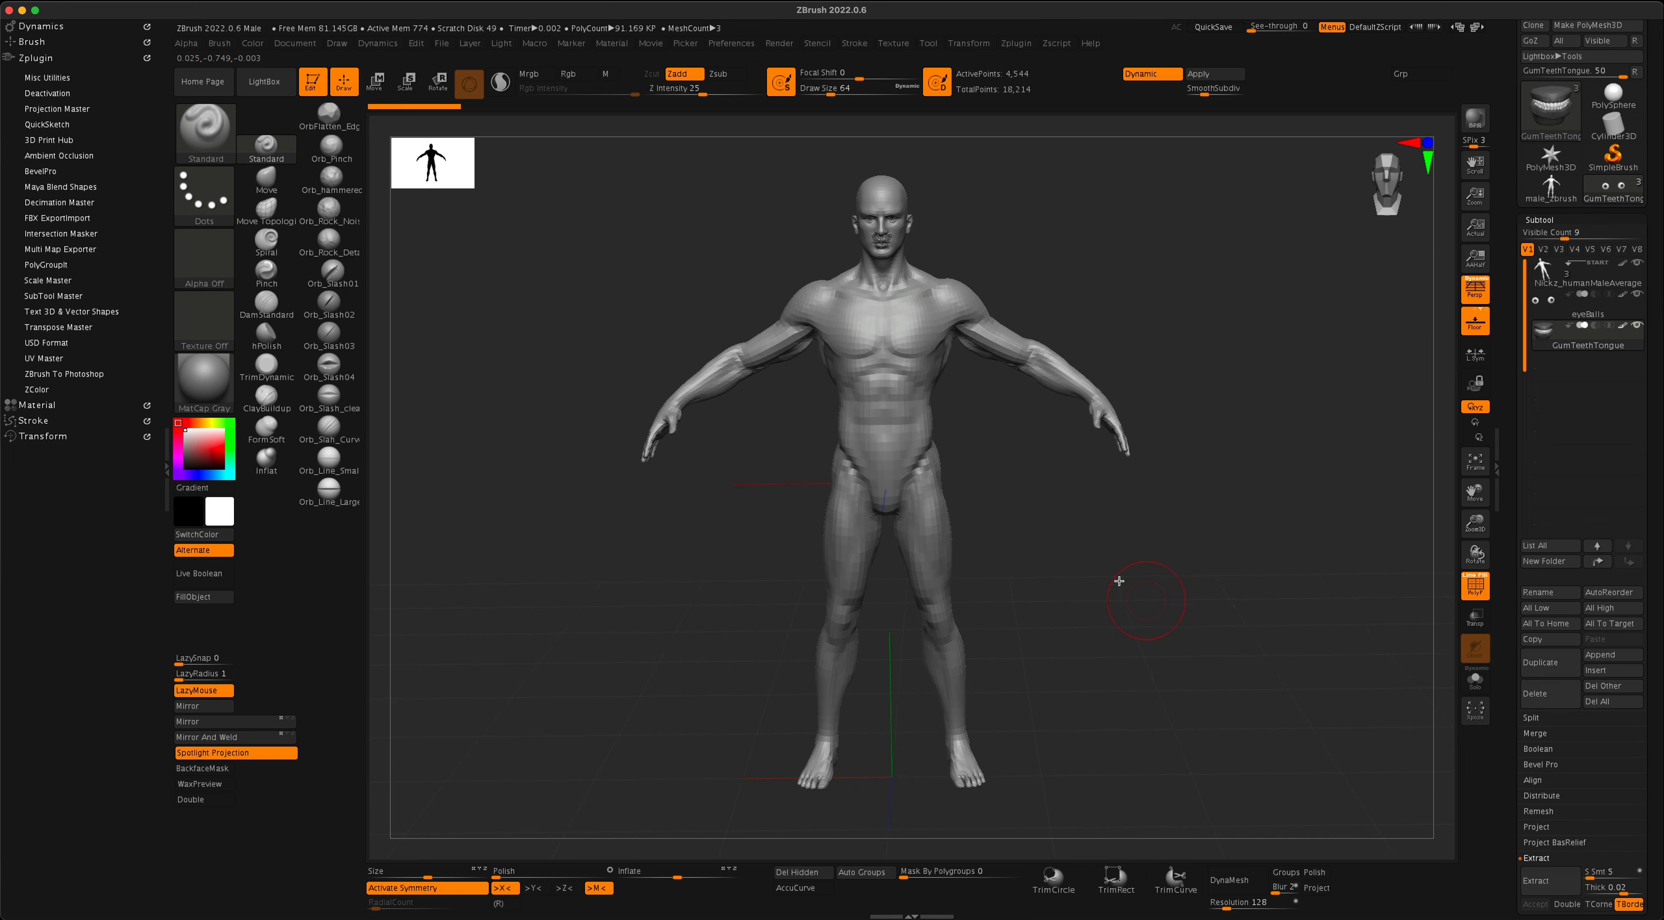
pyautogui.moveTo(1104, 577); pyautogui.dragTo(989, 584)
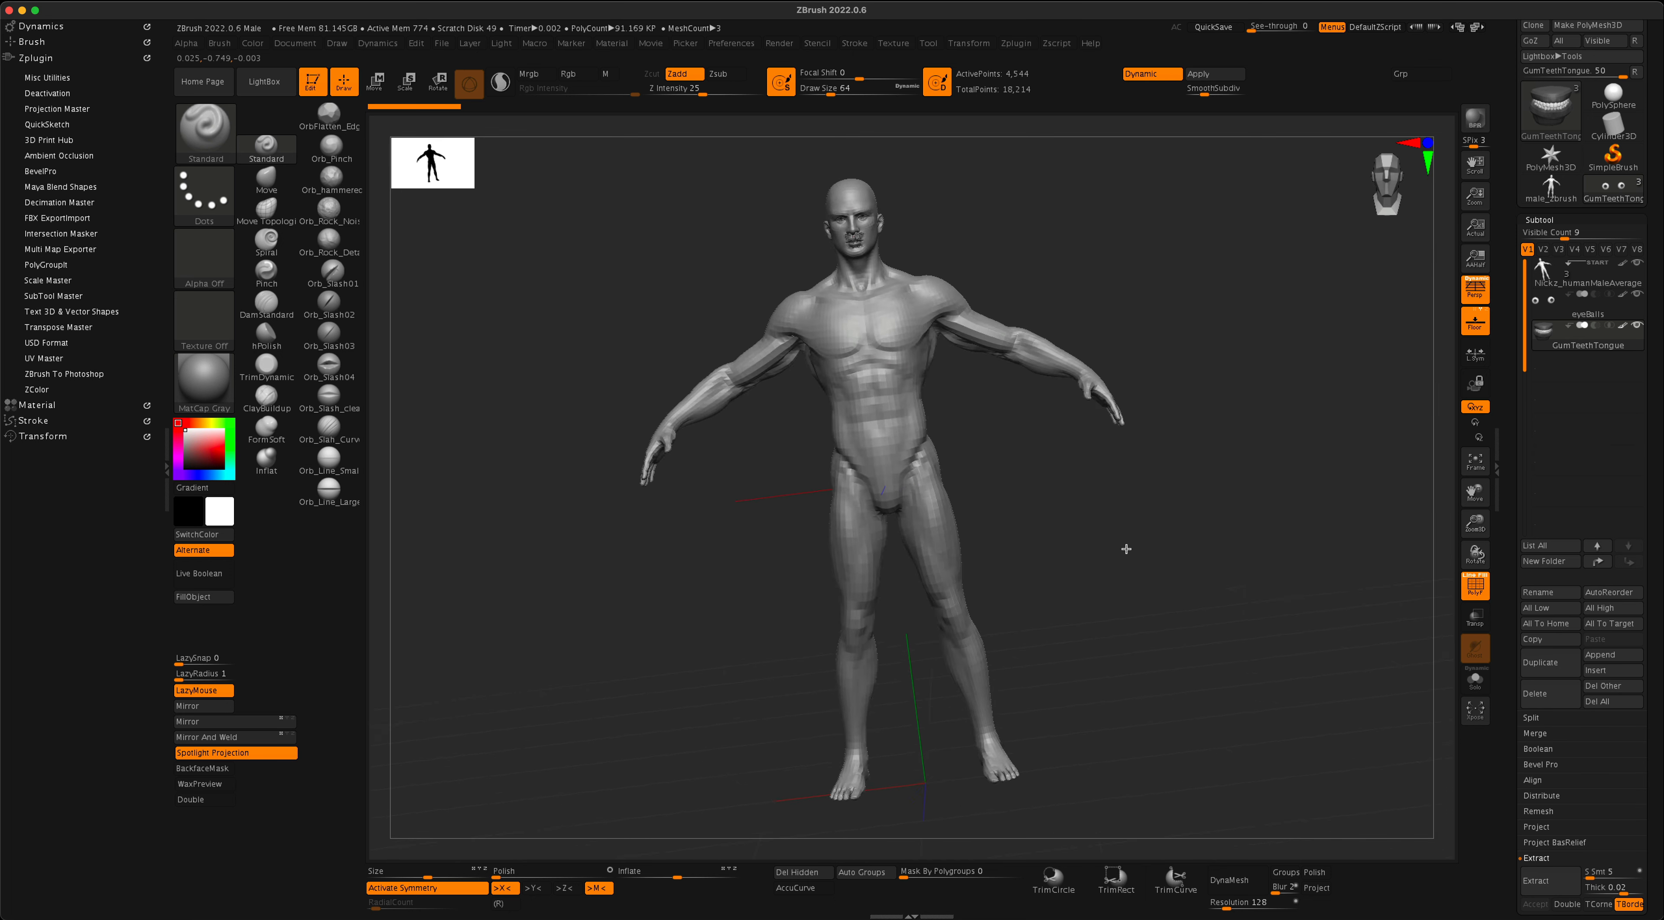
pyautogui.press('f')
pyautogui.keyDown('alt'); pyautogui.moveTo(1244, 447); pyautogui.dragTo(1267, 647); pyautogui.keyUp('alt')
pyautogui.press('f')
pyautogui.moveTo(1292, 444); pyautogui.dragTo(1154, 187)
pyautogui.keyDown('alt'); pyautogui.moveTo(1174, 572); pyautogui.dragTo(1187, 427); pyautogui.keyUp('alt')
pyautogui.keyDown('alt'); pyautogui.moveTo(1183, 509); pyautogui.dragTo(1171, 681); pyautogui.keyUp('alt')
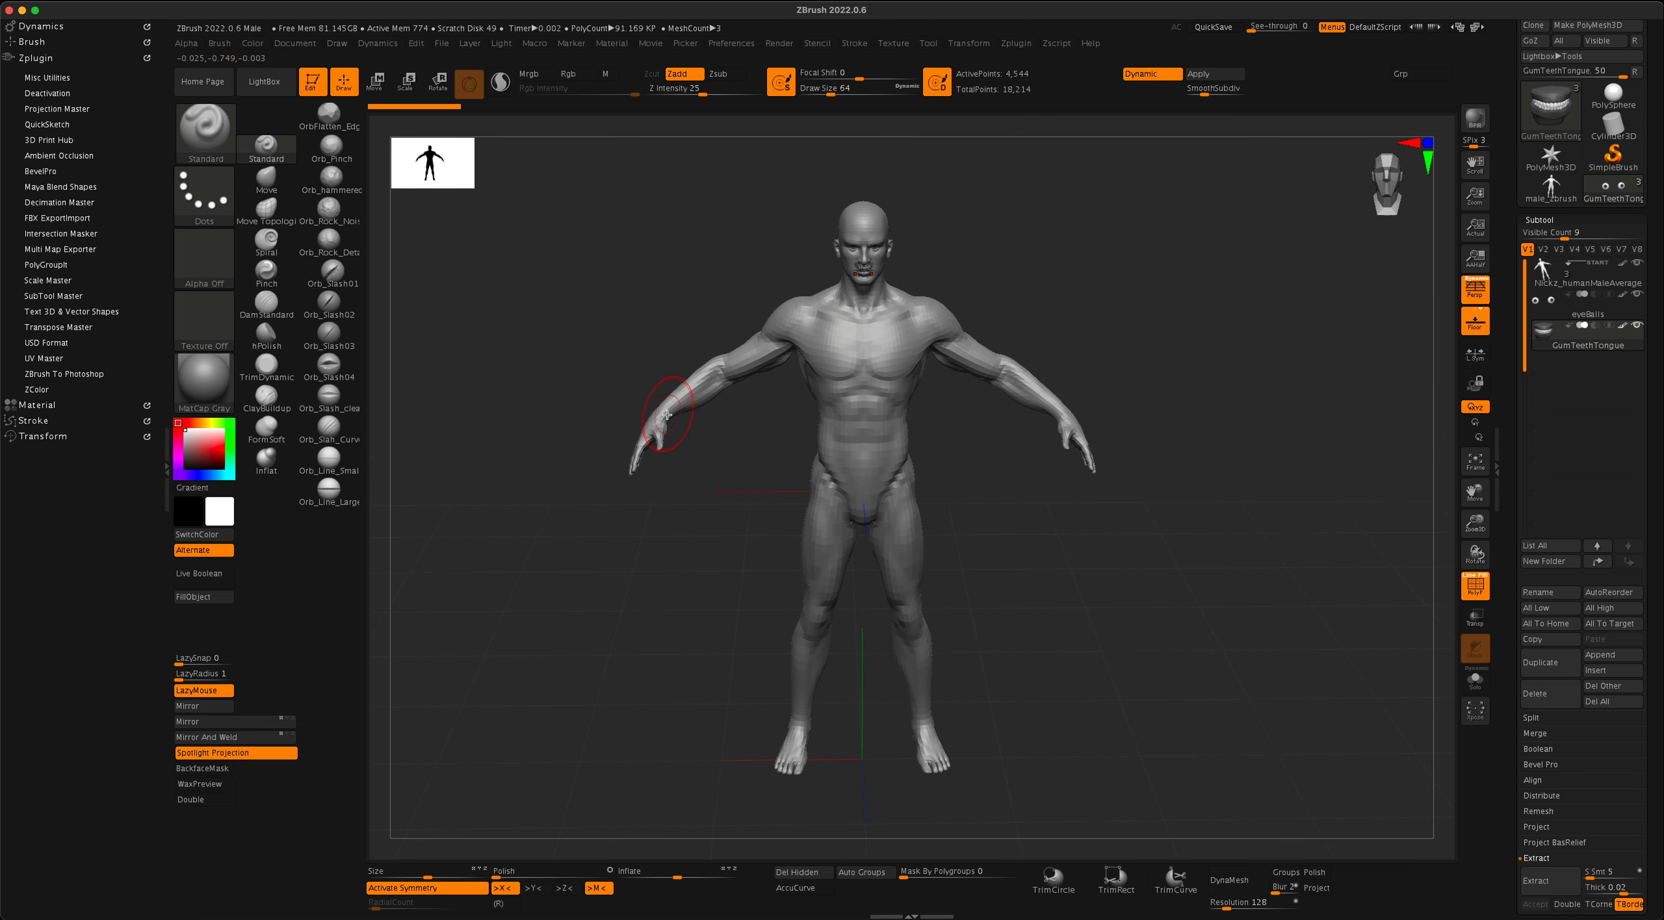
pyautogui.moveTo(994, 503)
pyautogui.mouseDown()
pyautogui.moveTo(1047, 498)
pyautogui.moveTo(991, 489)
pyautogui.mouseUp()
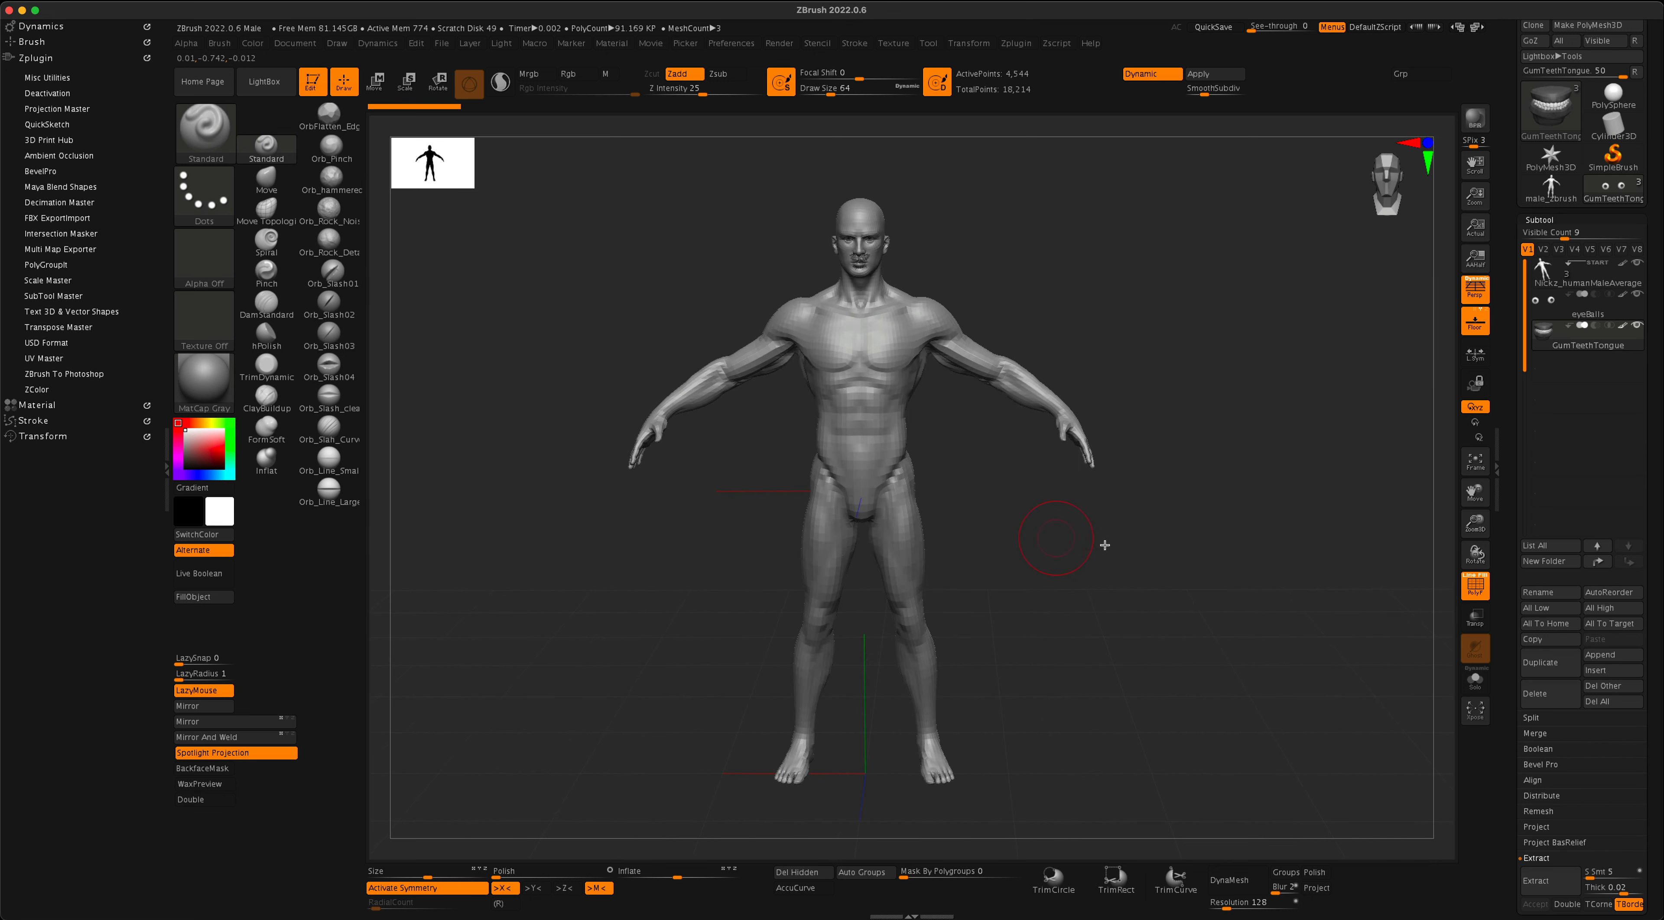
# - Turn off the PolyFrame wireframe display and inspect the figure's feet and lower legs up close
pyautogui.click(1476, 585)
pyautogui.moveTo(1227, 624)
pyautogui.mouseDown()
pyautogui.moveTo(1177, 636)
pyautogui.moveTo(1219, 647)
pyautogui.mouseUp()
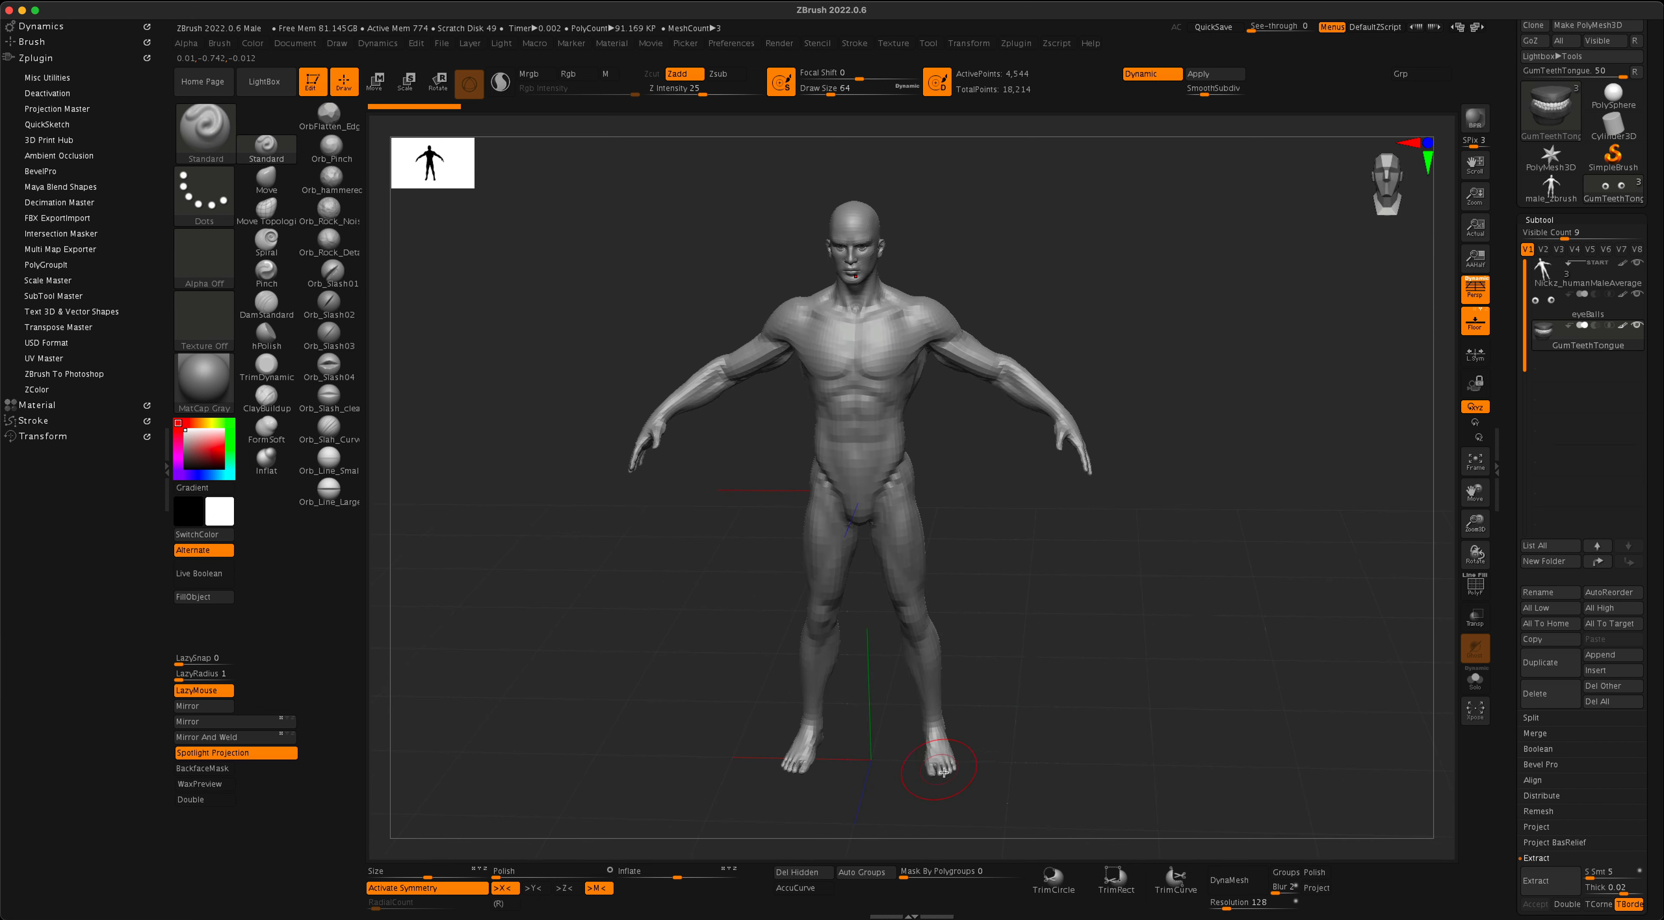
pyautogui.moveTo(1031, 768); pyautogui.dragTo(732, 568)
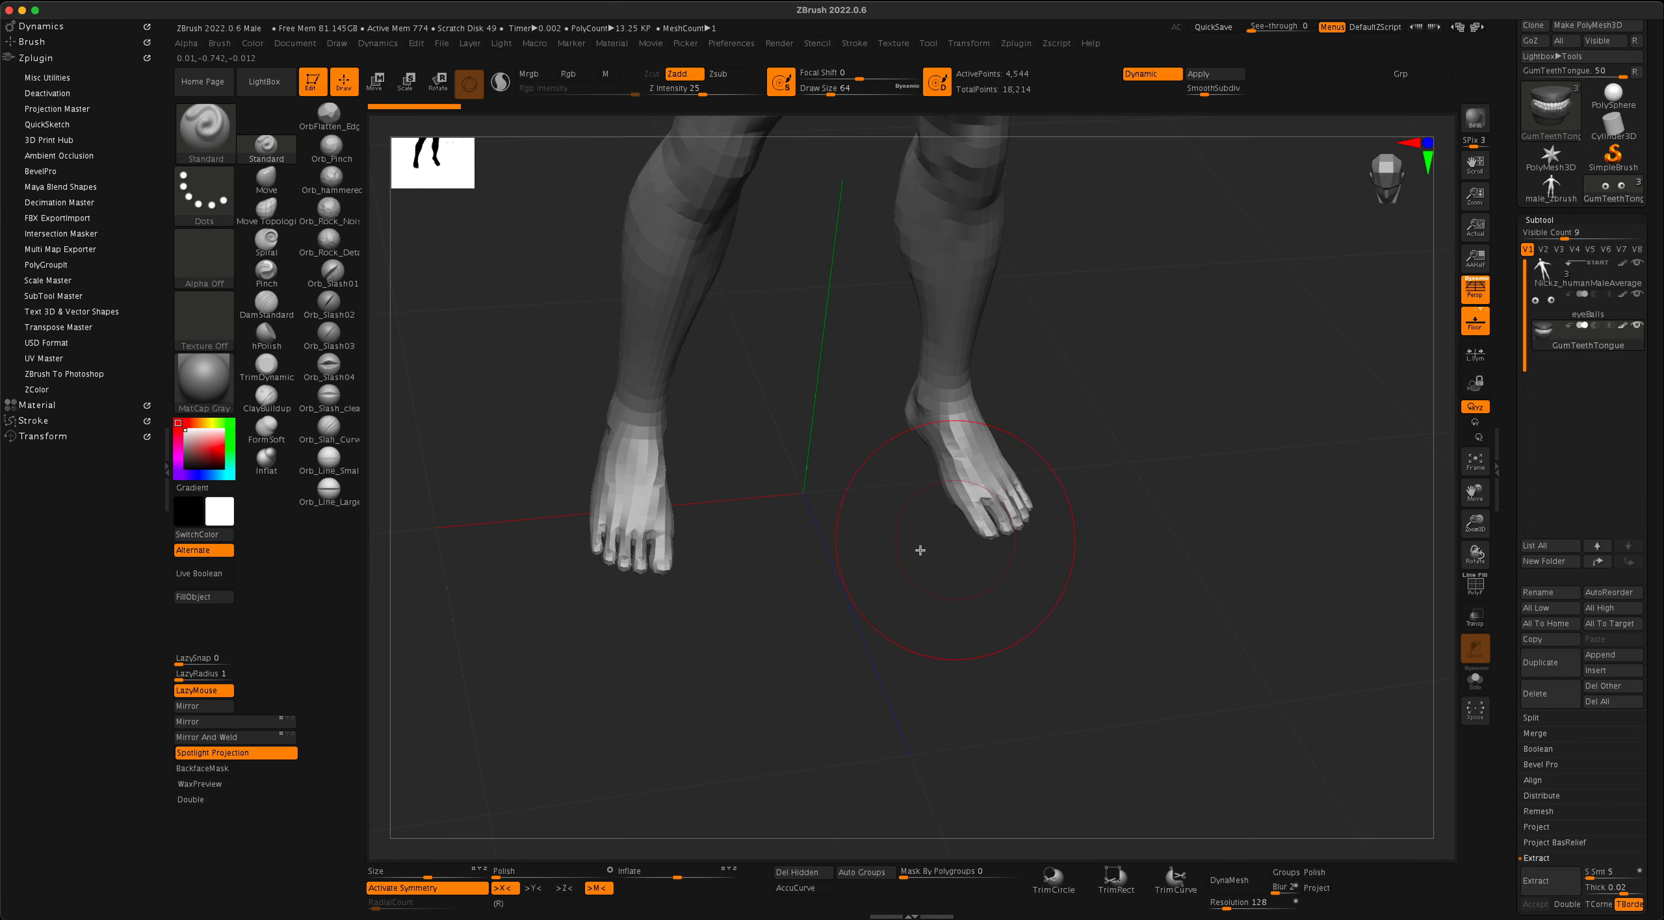
pyautogui.moveTo(920, 550)
pyautogui.mouseDown()
pyautogui.moveTo(899, 546)
pyautogui.moveTo(1155, 505)
pyautogui.moveTo(1133, 512)
pyautogui.moveTo(1173, 569)
pyautogui.moveTo(1155, 561)
pyautogui.moveTo(1170, 543)
pyautogui.mouseUp()
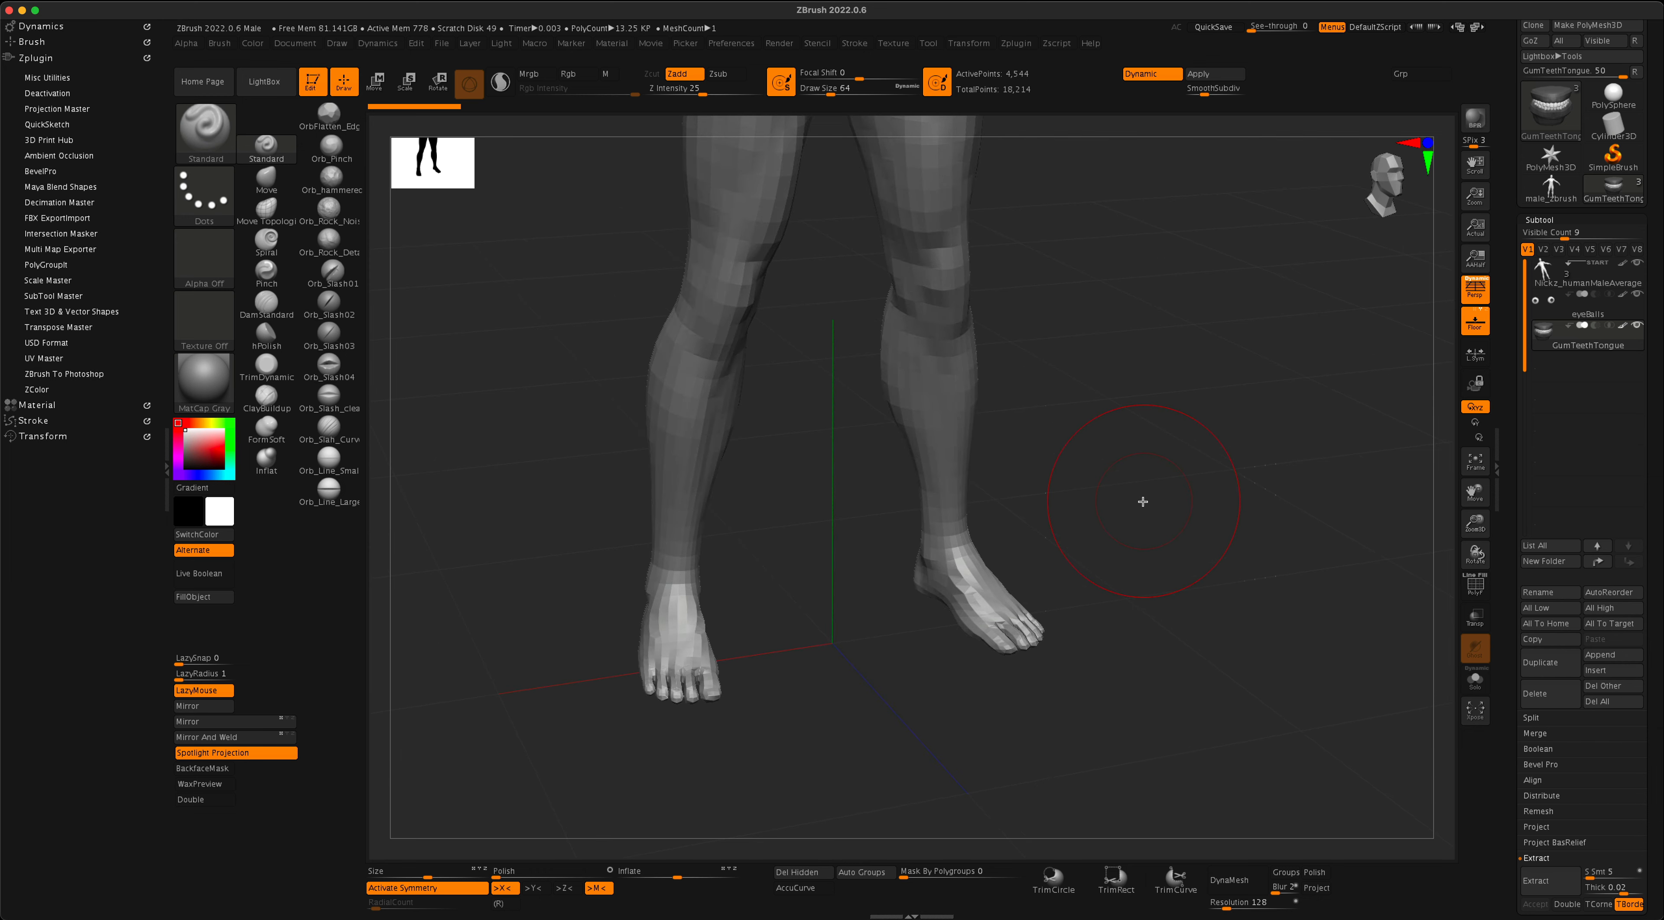
pyautogui.moveTo(1175, 531)
pyautogui.mouseDown()
pyautogui.moveTo(1169, 502)
pyautogui.moveTo(1178, 541)
pyautogui.moveTo(1137, 509)
pyautogui.moveTo(1166, 476)
pyautogui.moveTo(1162, 522)
pyautogui.moveTo(873, 636)
pyautogui.mouseUp()
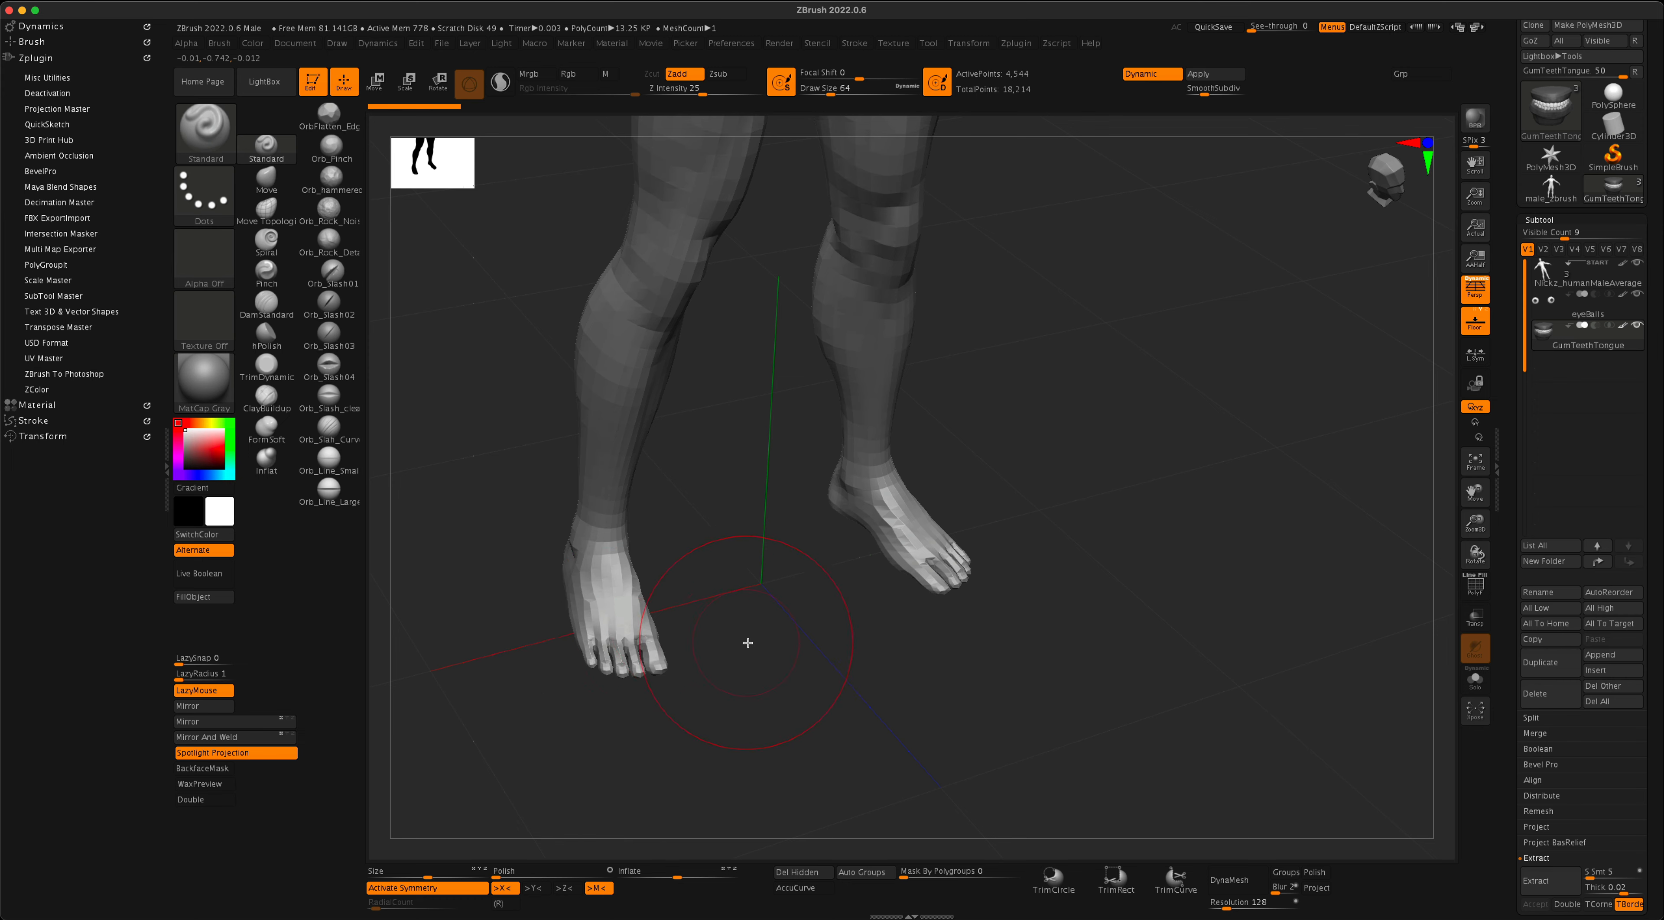
pyautogui.moveTo(742, 643)
pyautogui.mouseDown()
pyautogui.moveTo(769, 639)
pyautogui.moveTo(724, 650)
pyautogui.mouseUp()
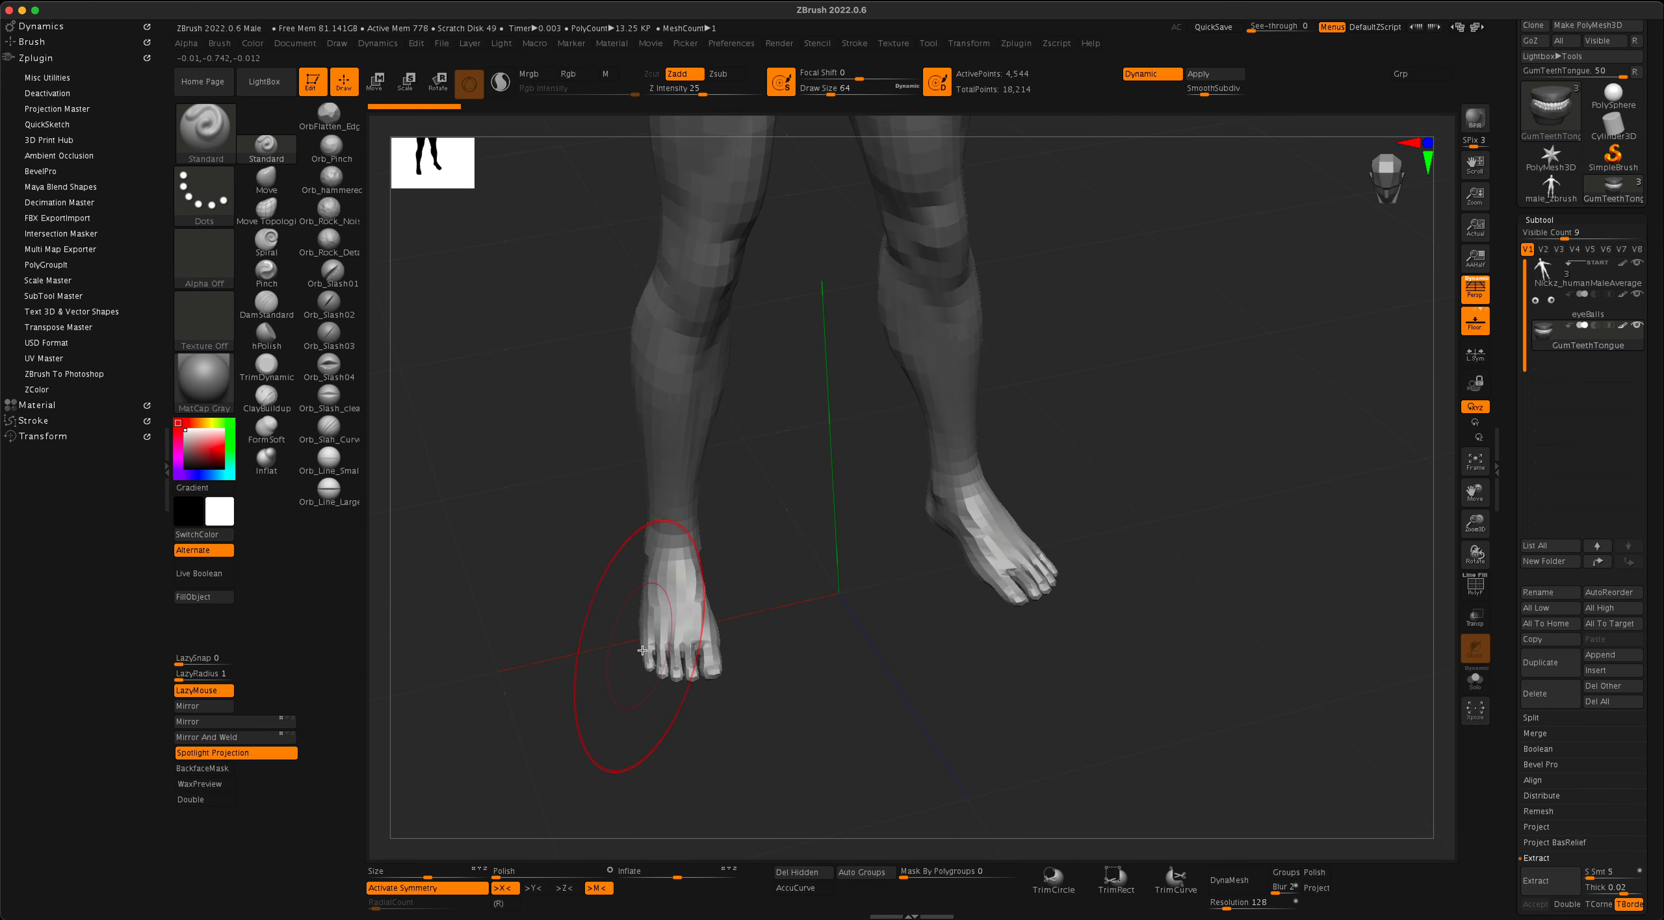
pyautogui.moveTo(1189, 684)
pyautogui.mouseDown()
pyautogui.moveTo(1203, 594)
pyautogui.moveTo(1204, 682)
pyautogui.moveTo(1183, 618)
pyautogui.moveTo(1199, 613)
pyautogui.moveTo(1192, 428)
pyautogui.mouseUp()
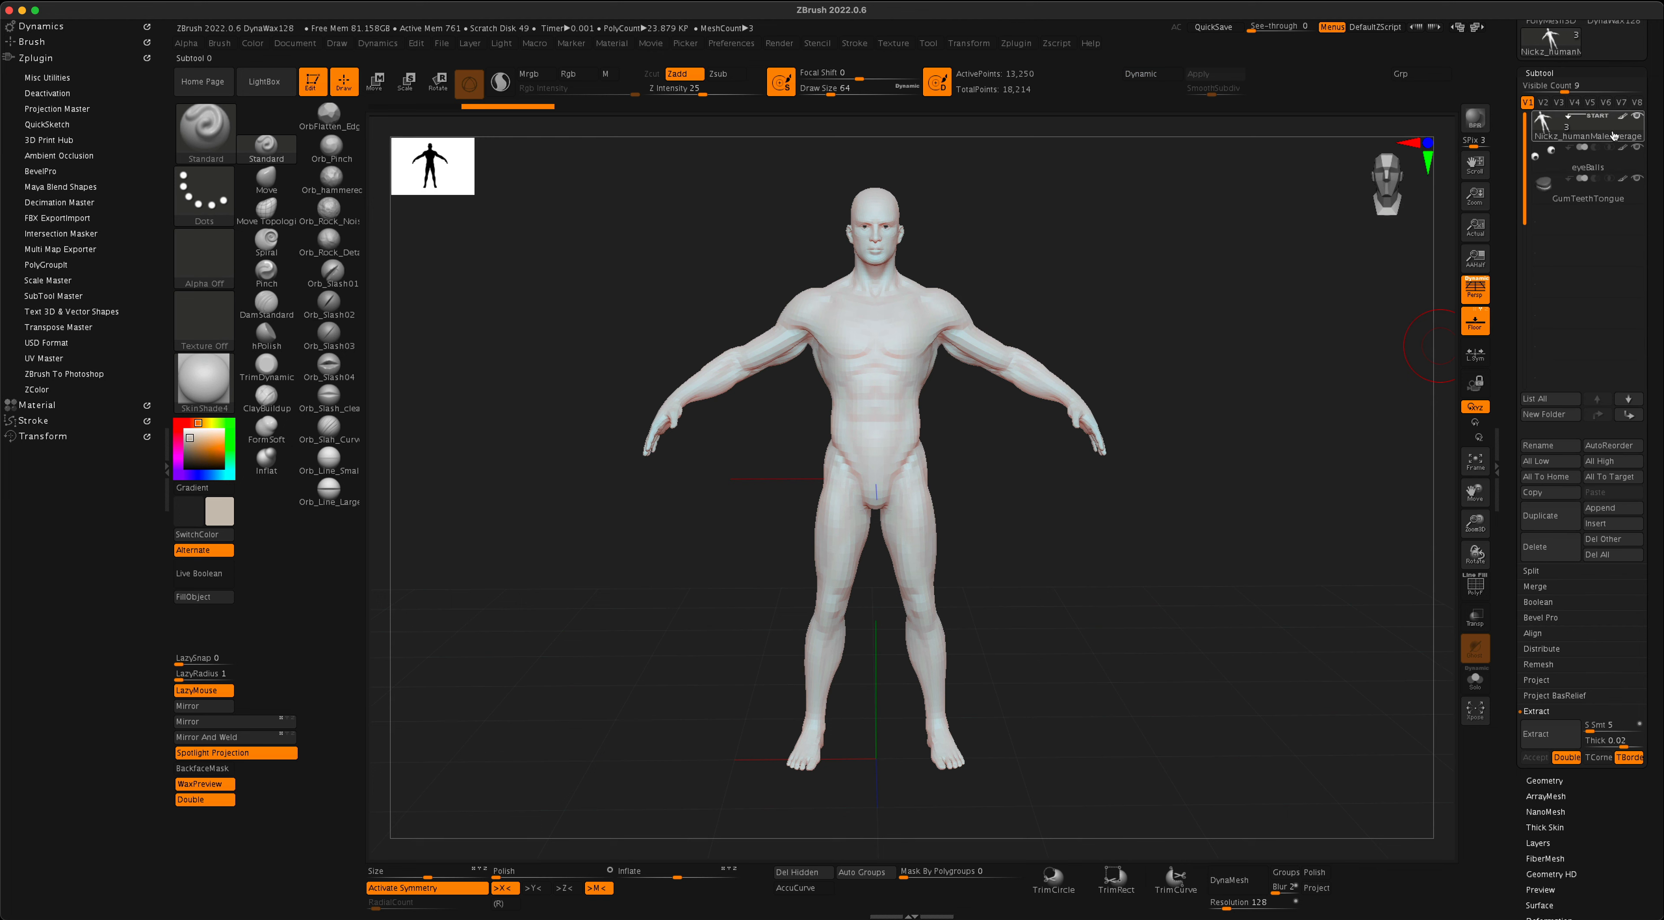
# - Turn off symmetry in UV Master and flatten the Nickz_humanMaleAverage body into its UV layout
pyautogui.moveTo(1586, 132)
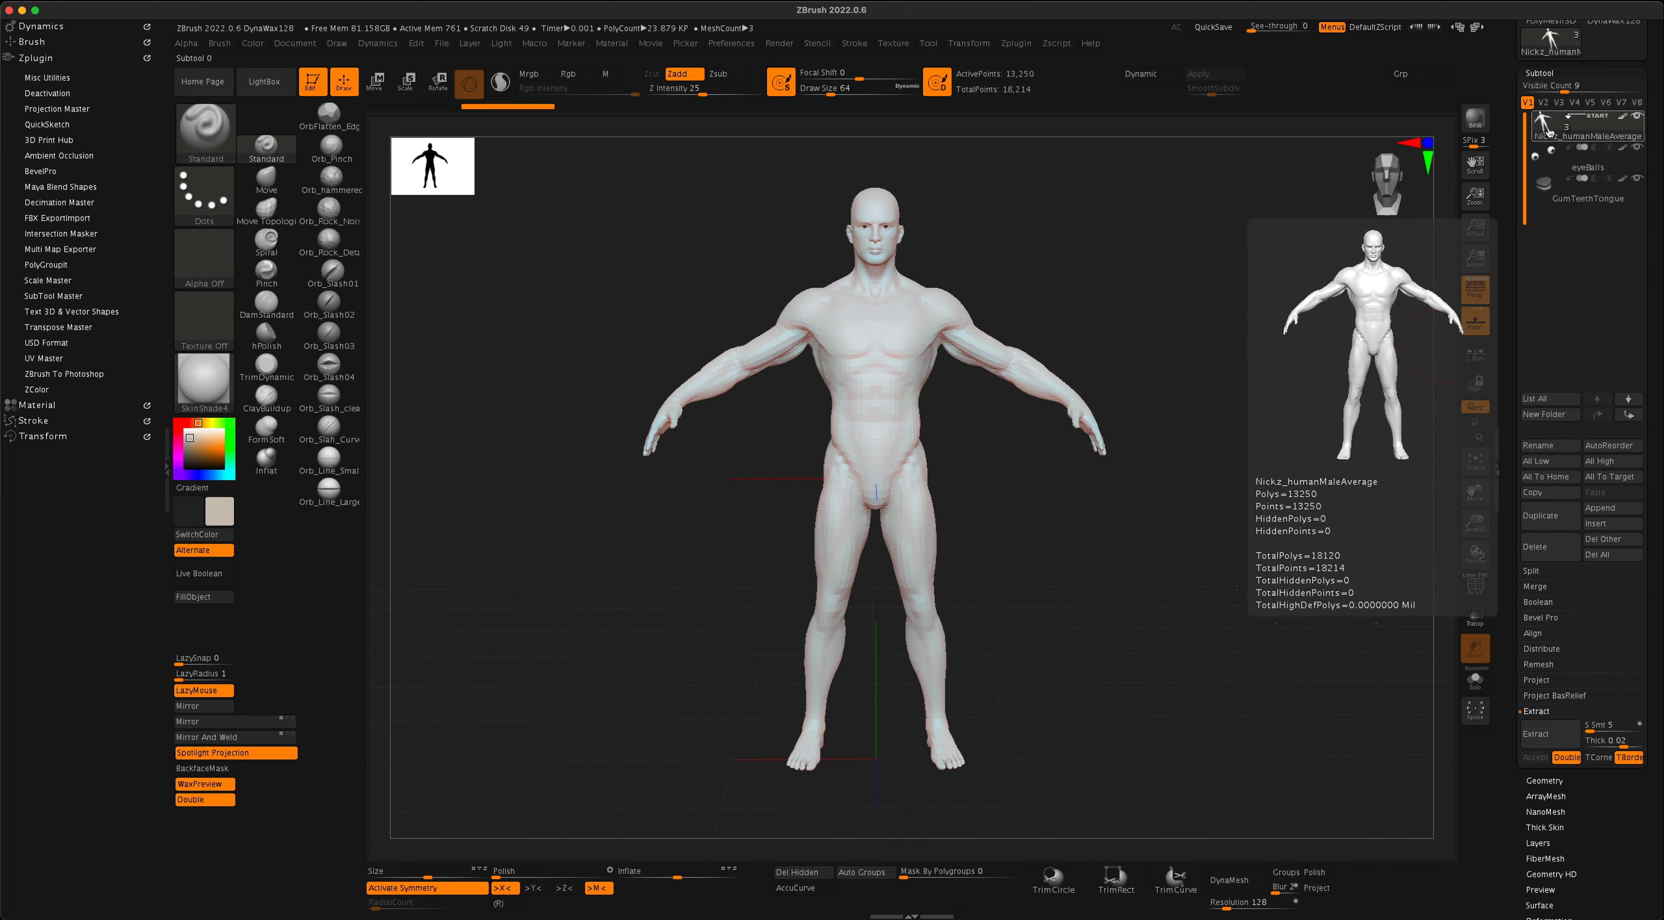
pyautogui.moveTo(1255, 520); pyautogui.dragTo(1258, 518)
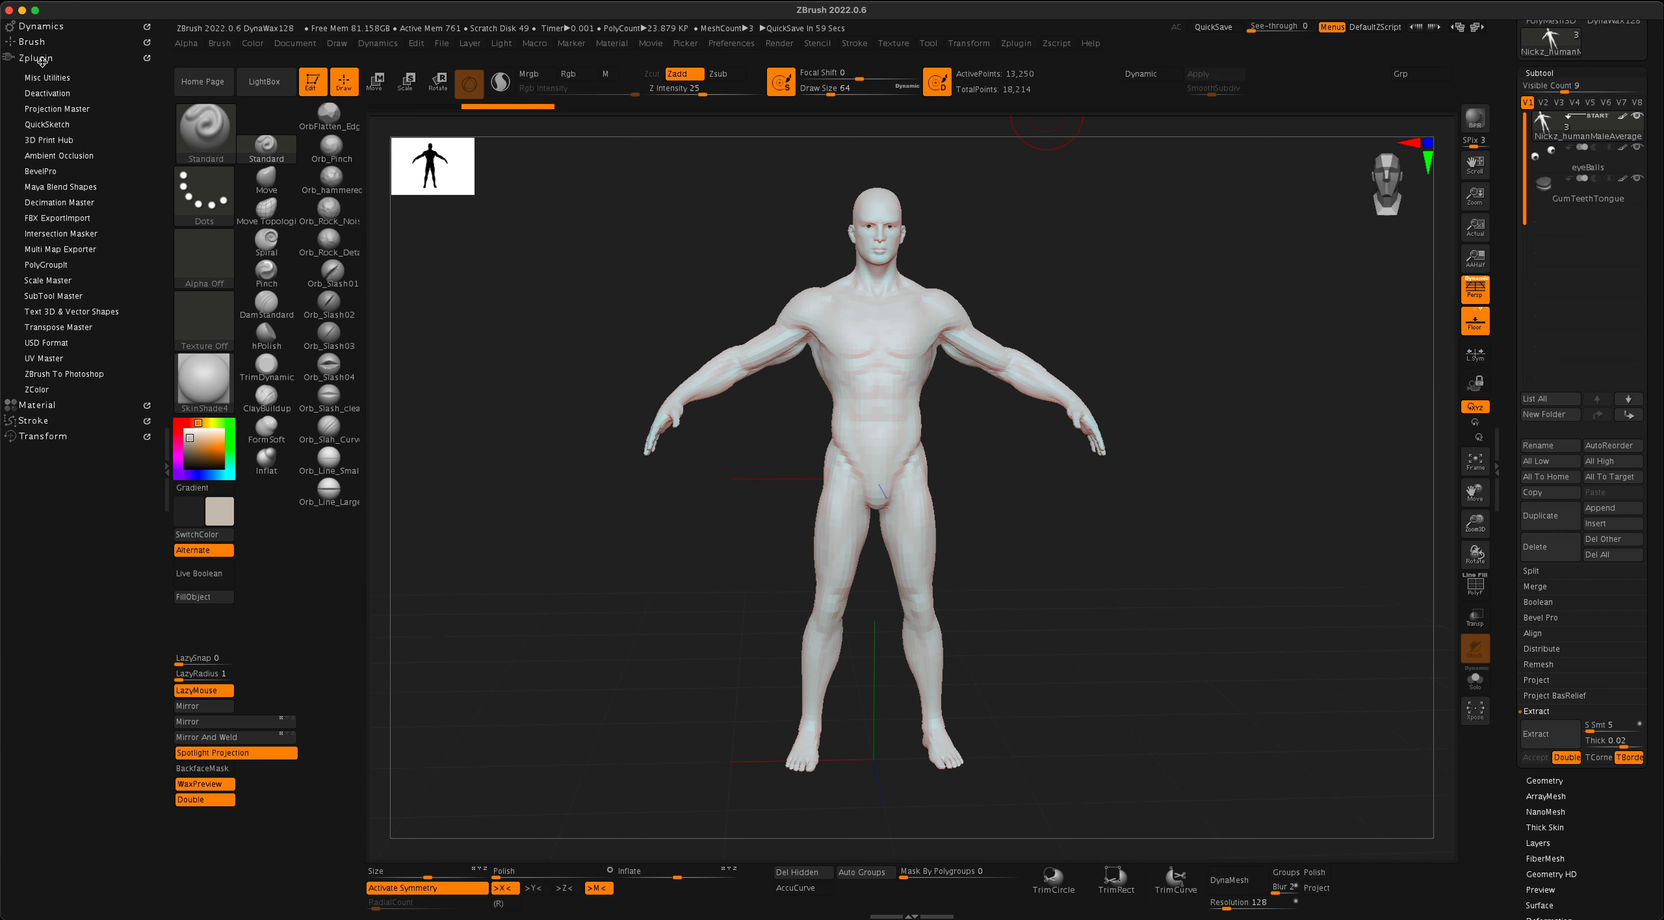
pyautogui.click(51, 359)
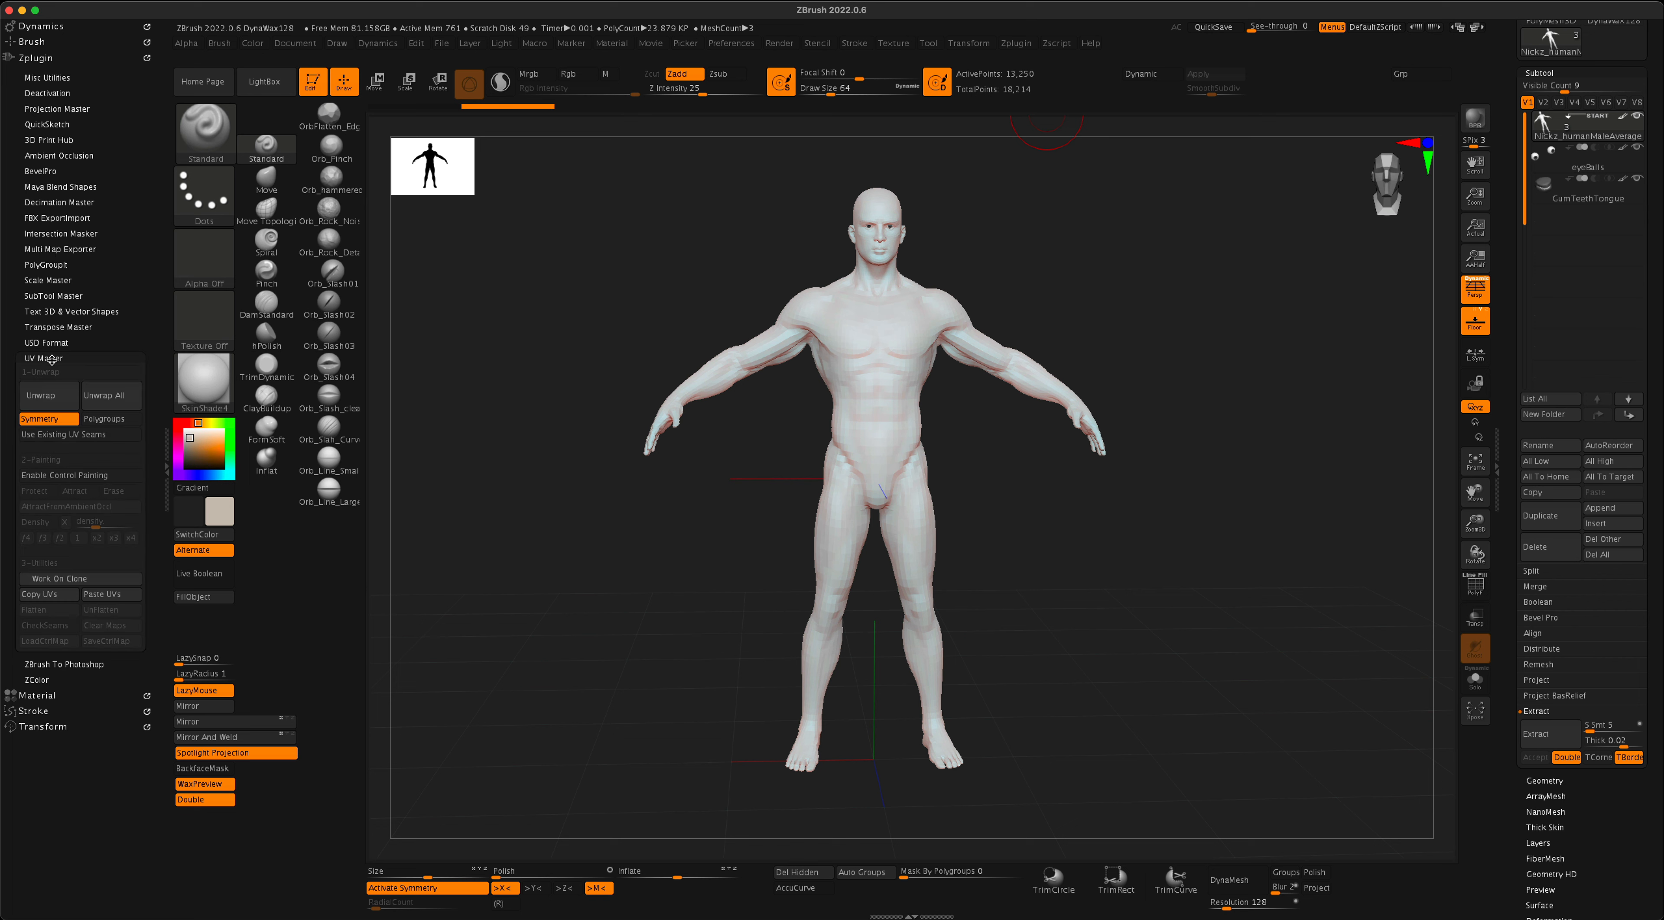
pyautogui.click(36, 421)
pyautogui.click(46, 610)
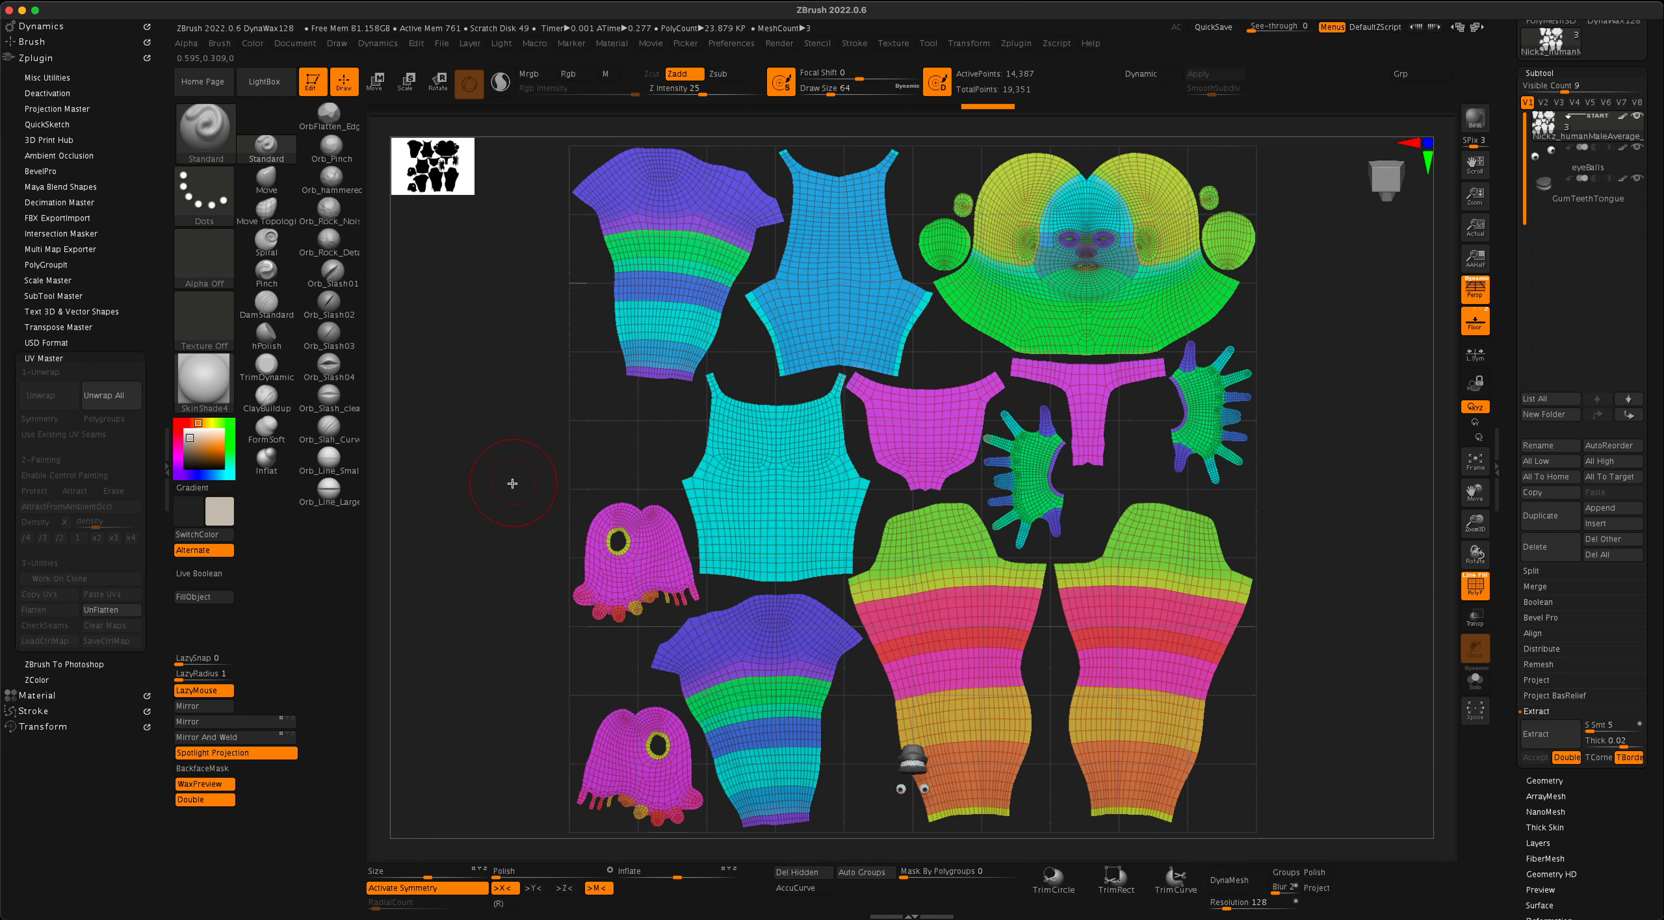
# - Unflatten the Nickz_humanMaleAverage body from its UV layout back to the 3D figure
pyautogui.click(101, 610)
pyautogui.moveTo(1093, 621); pyautogui.dragTo(842, 643)
pyautogui.moveTo(1066, 632); pyautogui.dragTo(1127, 614)
# - Start exporting the Nickz_humanMaleAverage subtool and choose a destination folder for the file
pyautogui.scroll(5, 1655, 394)
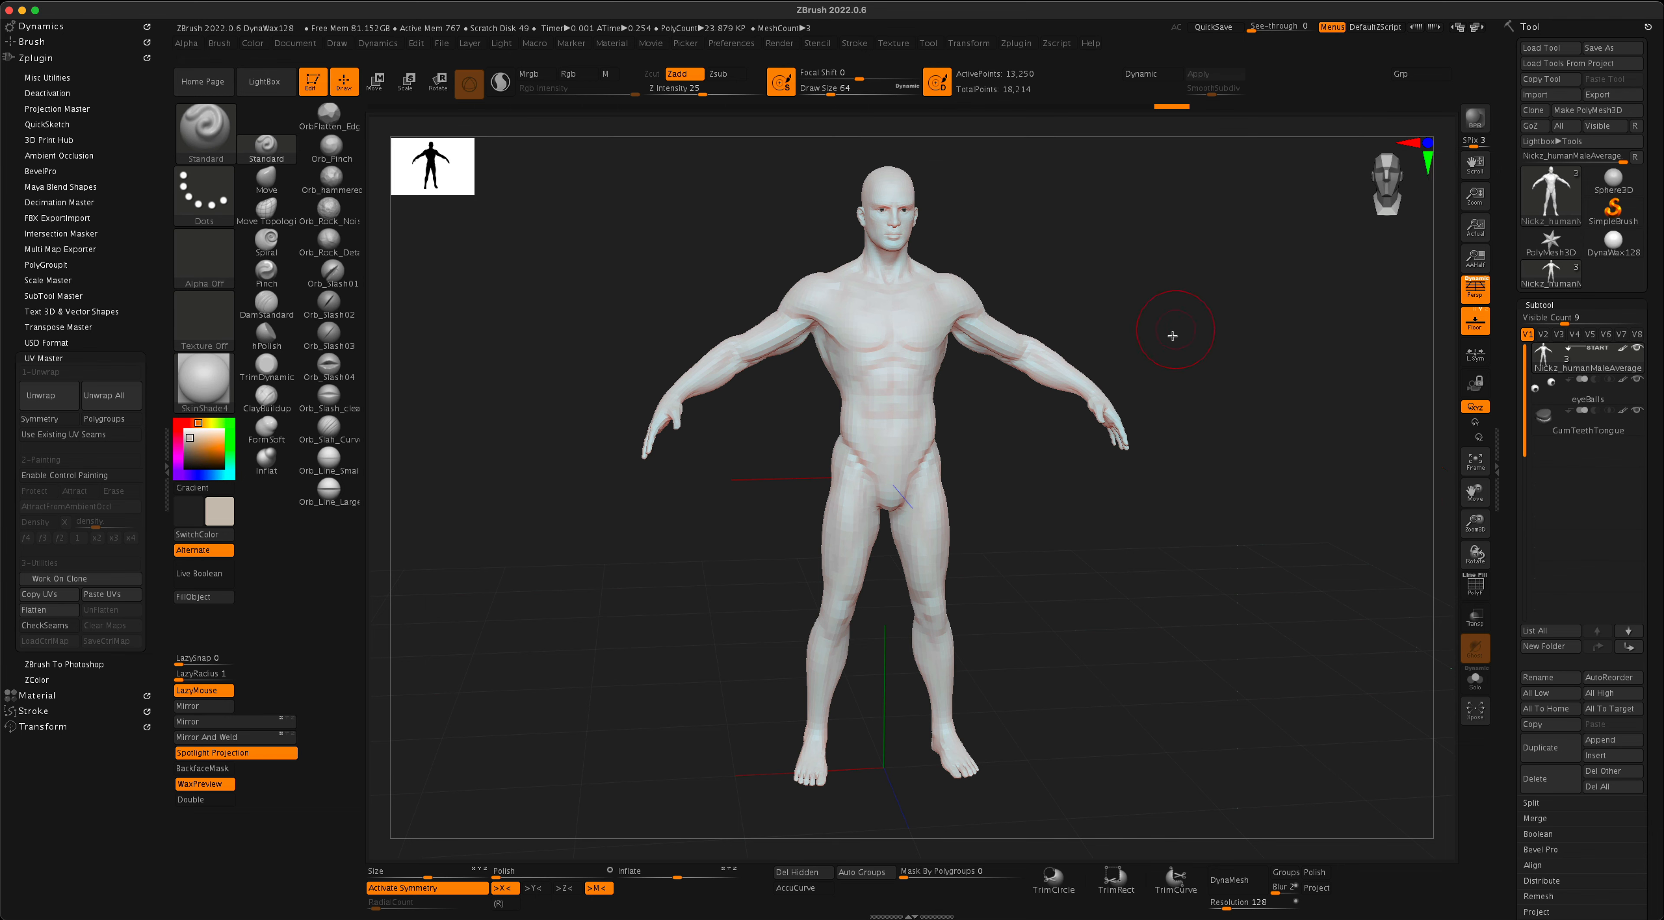
pyautogui.moveTo(1174, 334); pyautogui.dragTo(1179, 344)
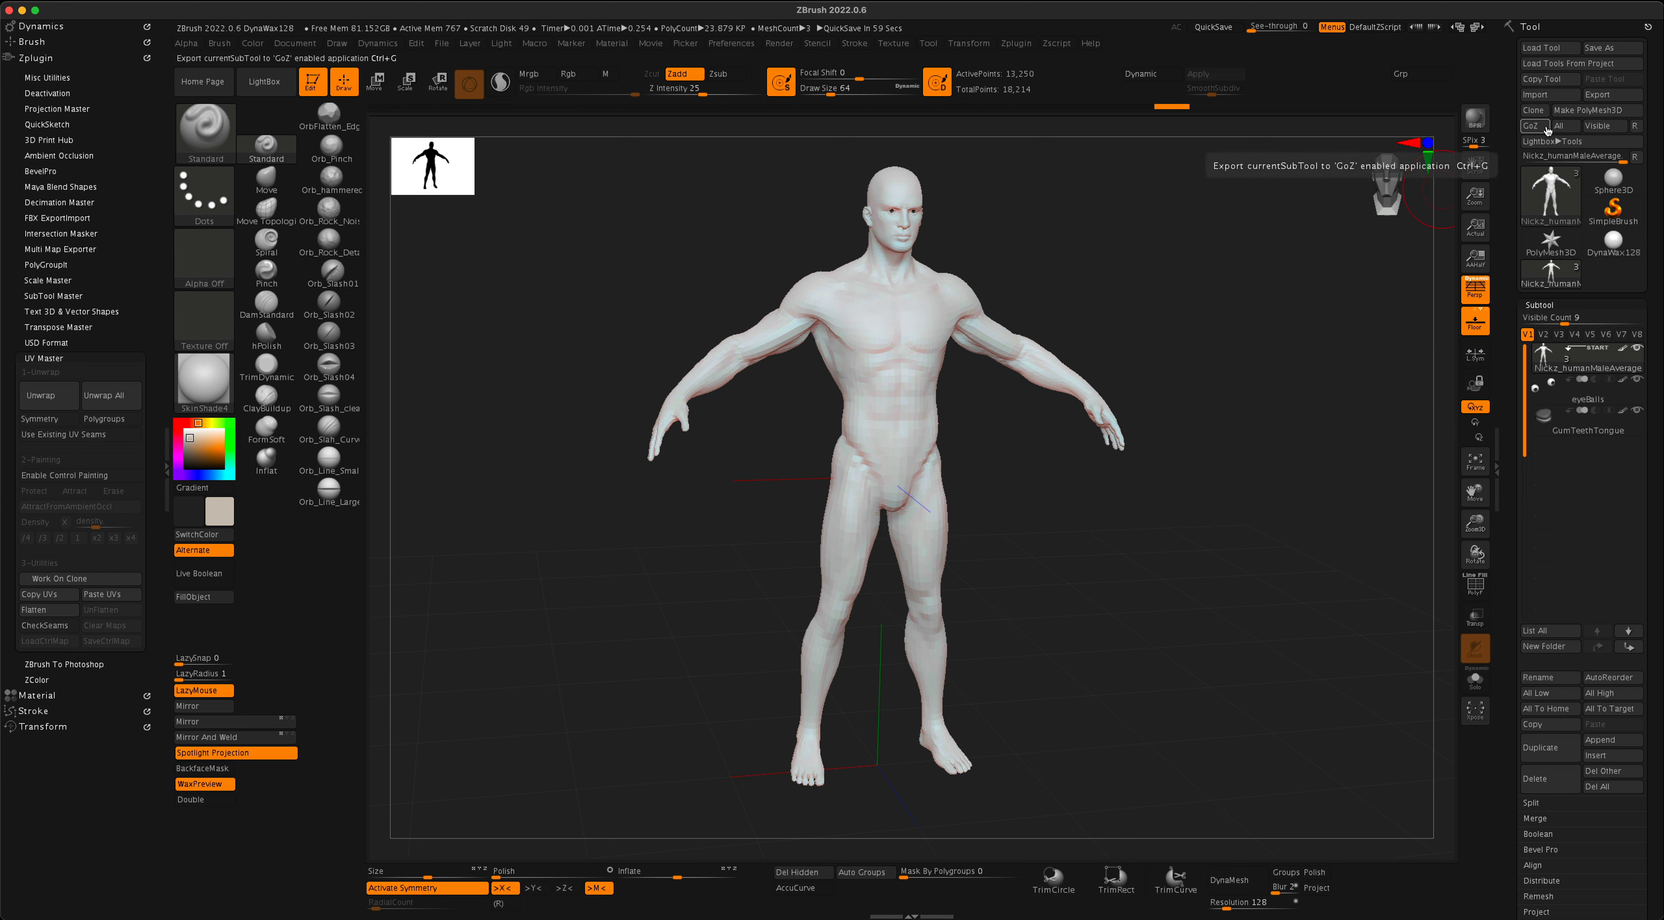
pyautogui.moveTo(1307, 317); pyautogui.dragTo(1301, 351)
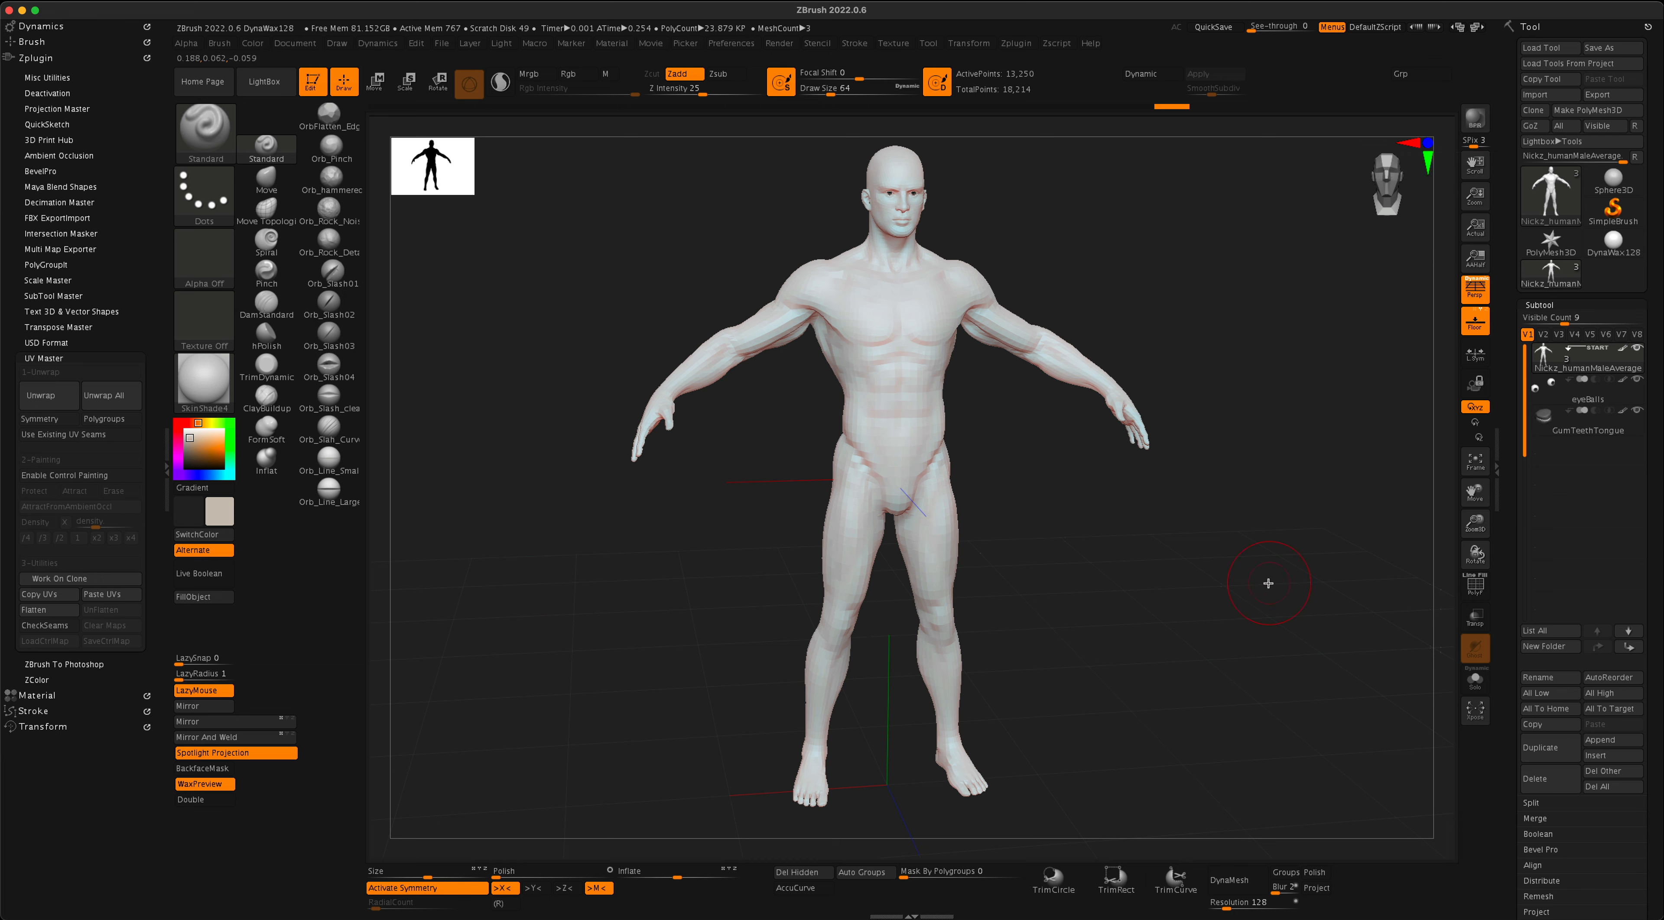
pyautogui.moveTo(1267, 584); pyautogui.dragTo(1270, 575)
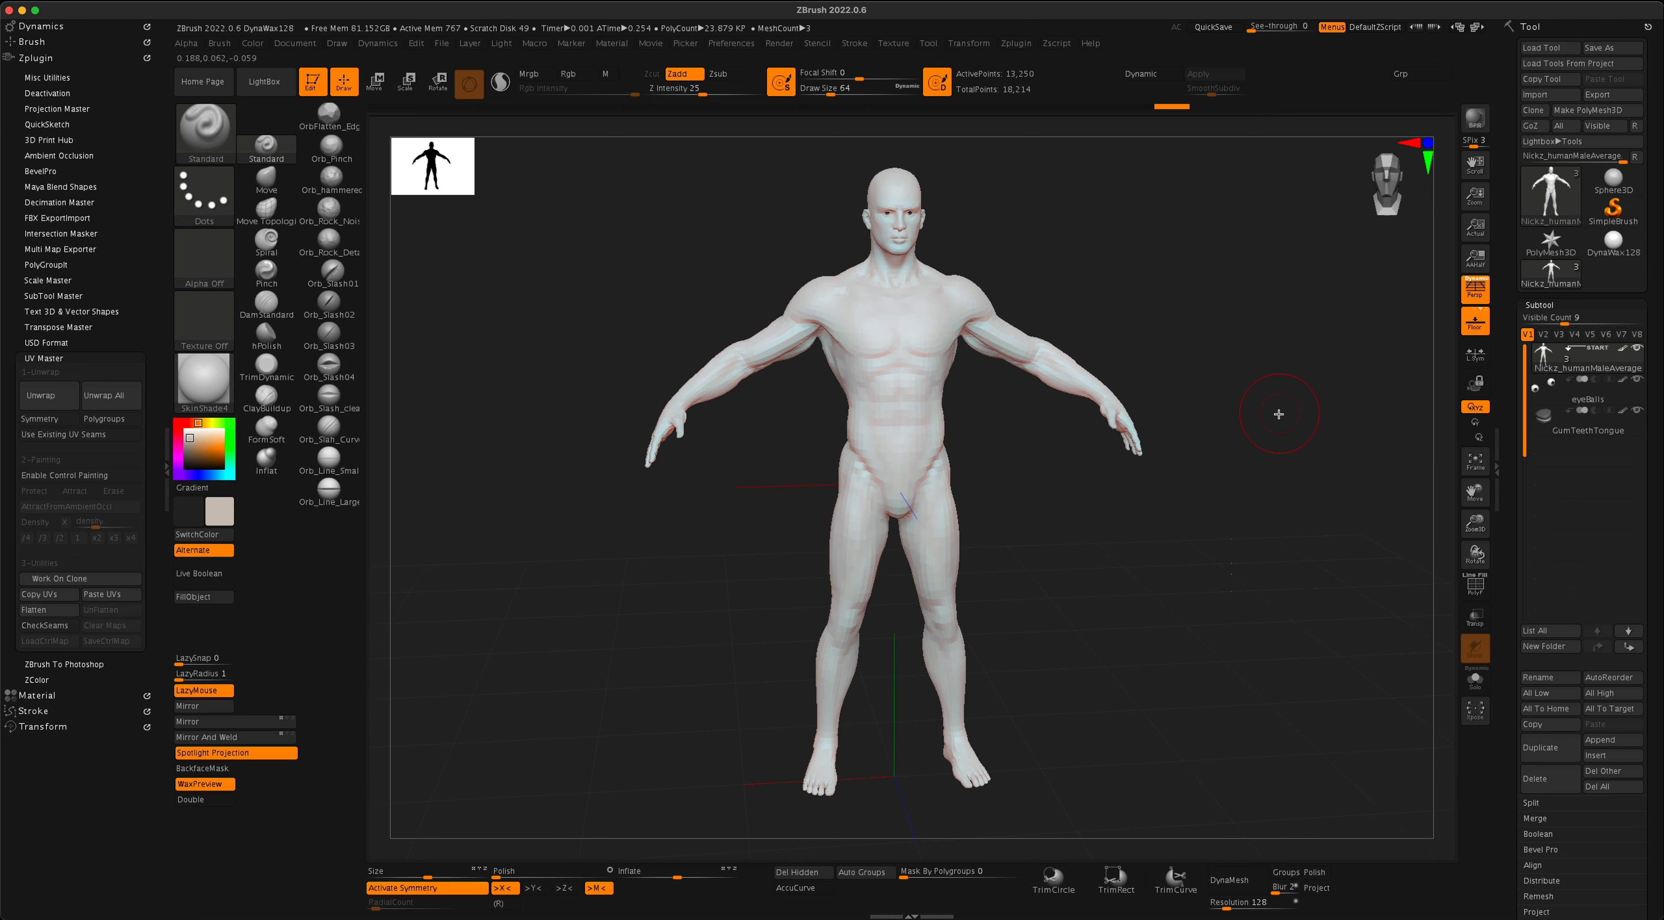
pyautogui.click(1612, 95)
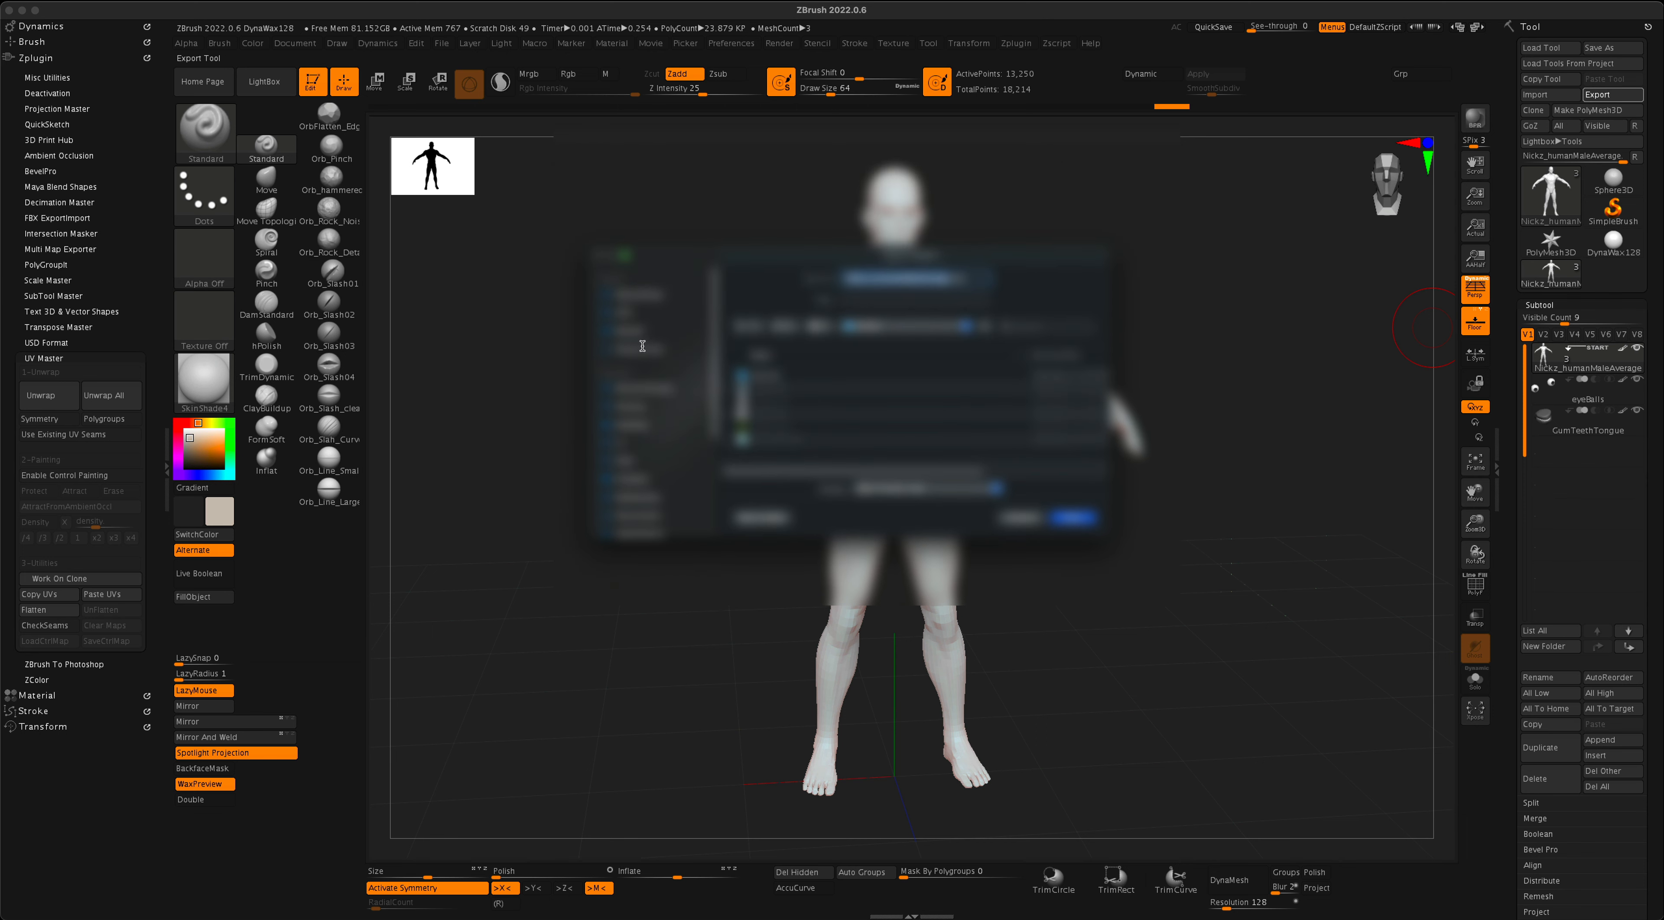
pyautogui.click(635, 428)
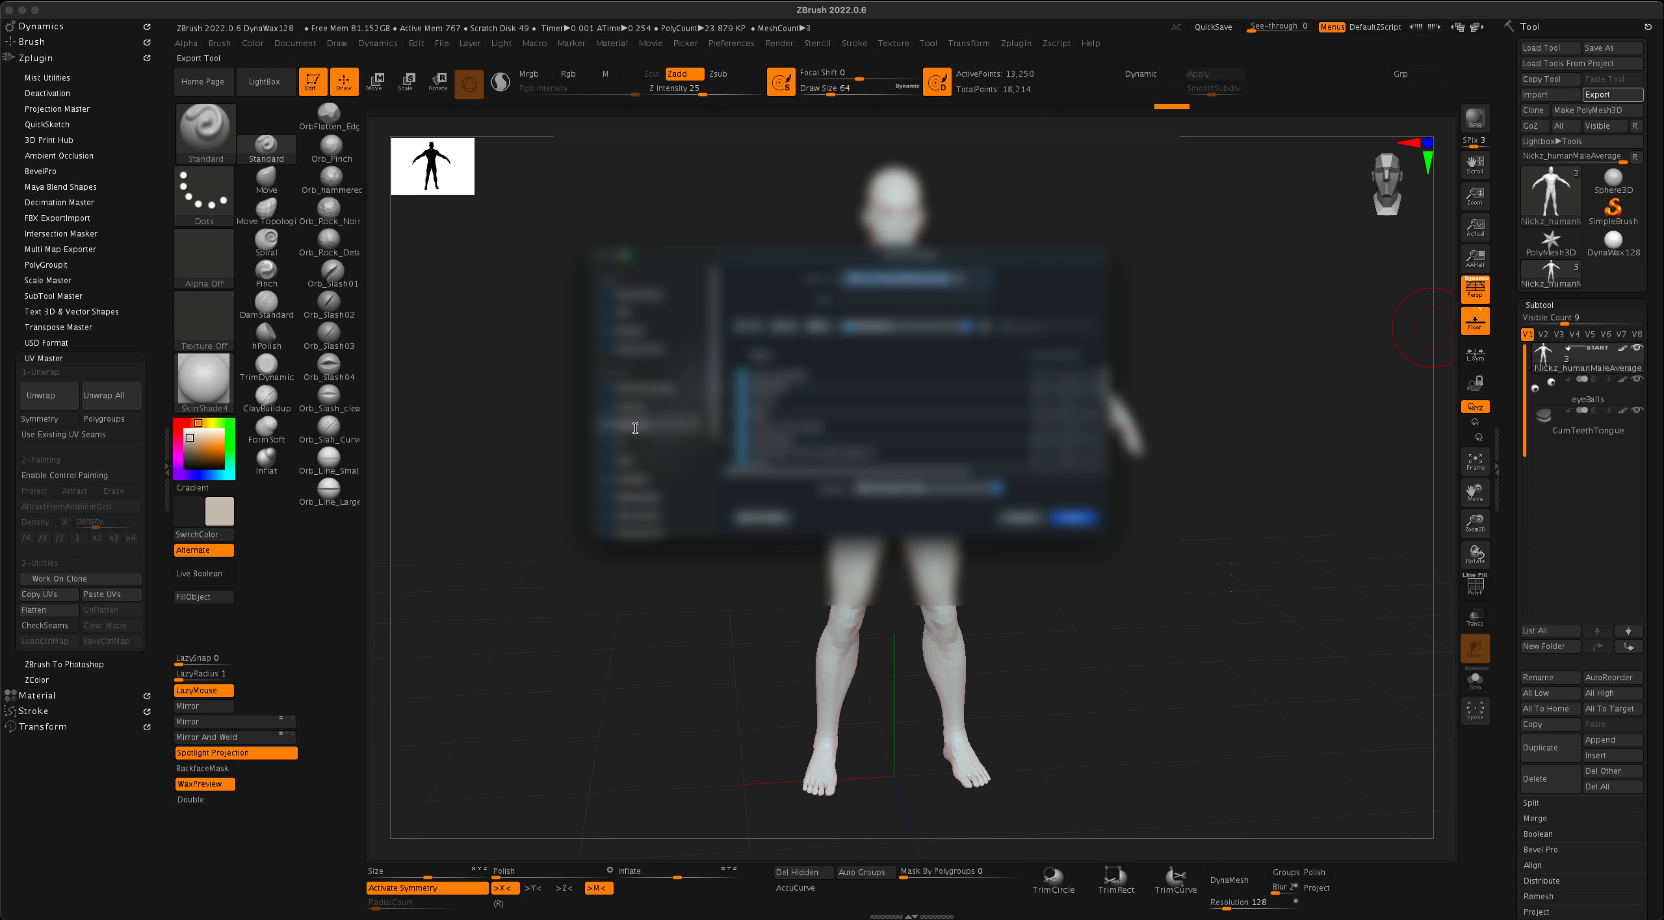
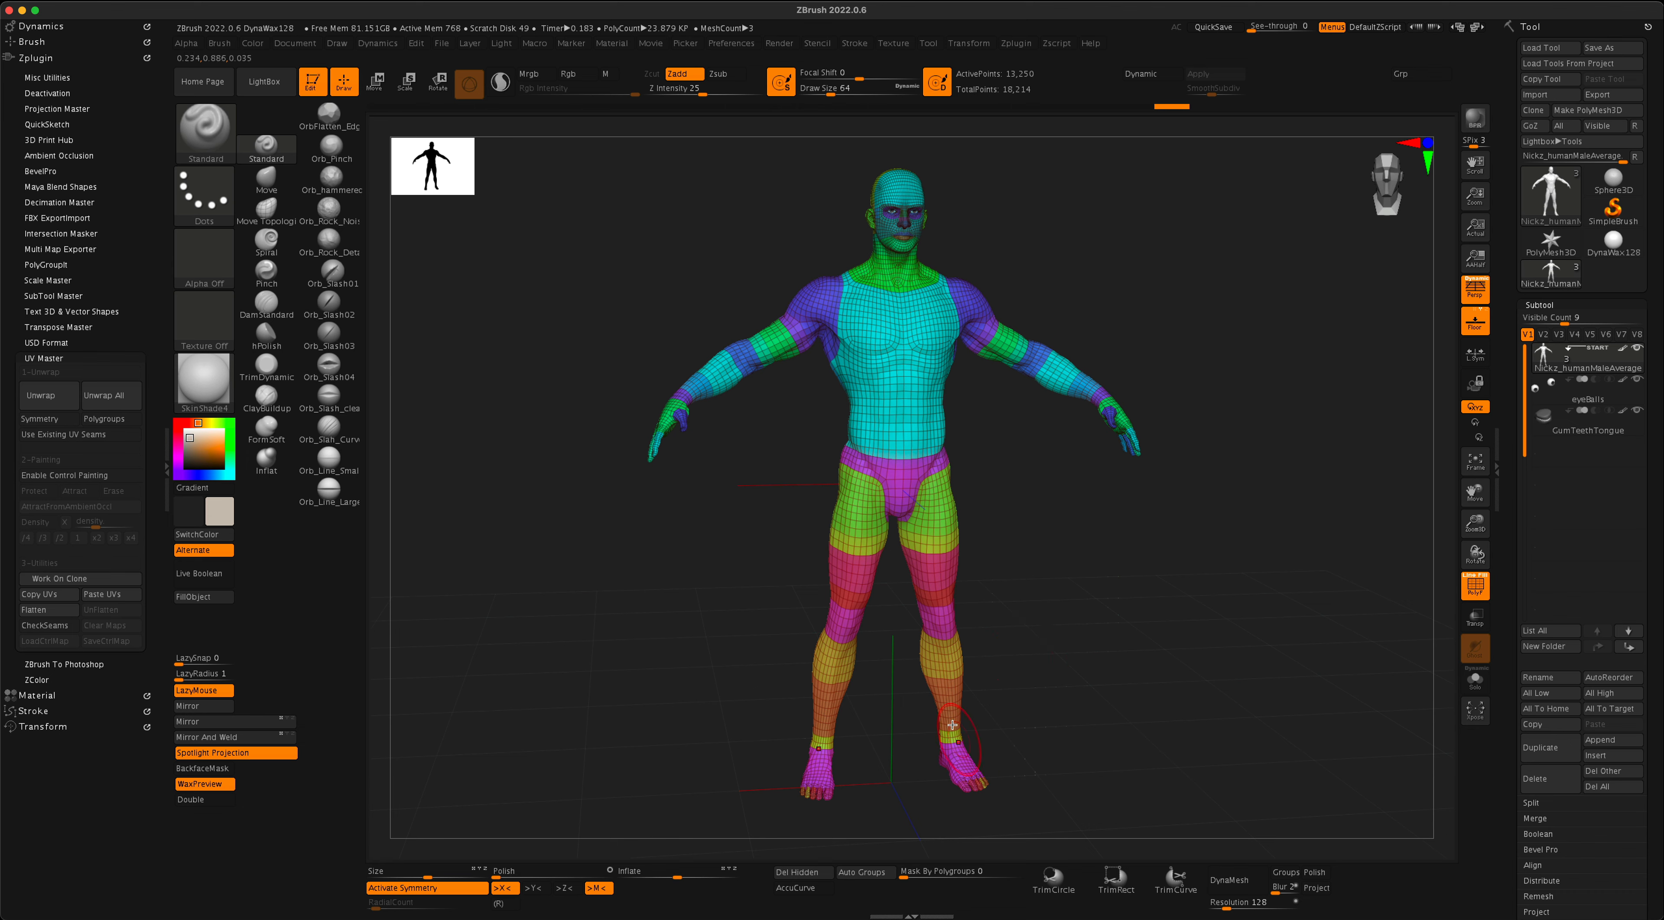
# - Turn off the PolyFrame wireframe display on the Nickz_humanMaleAverage body
pyautogui.moveTo(1008, 491); pyautogui.dragTo(1052, 520)
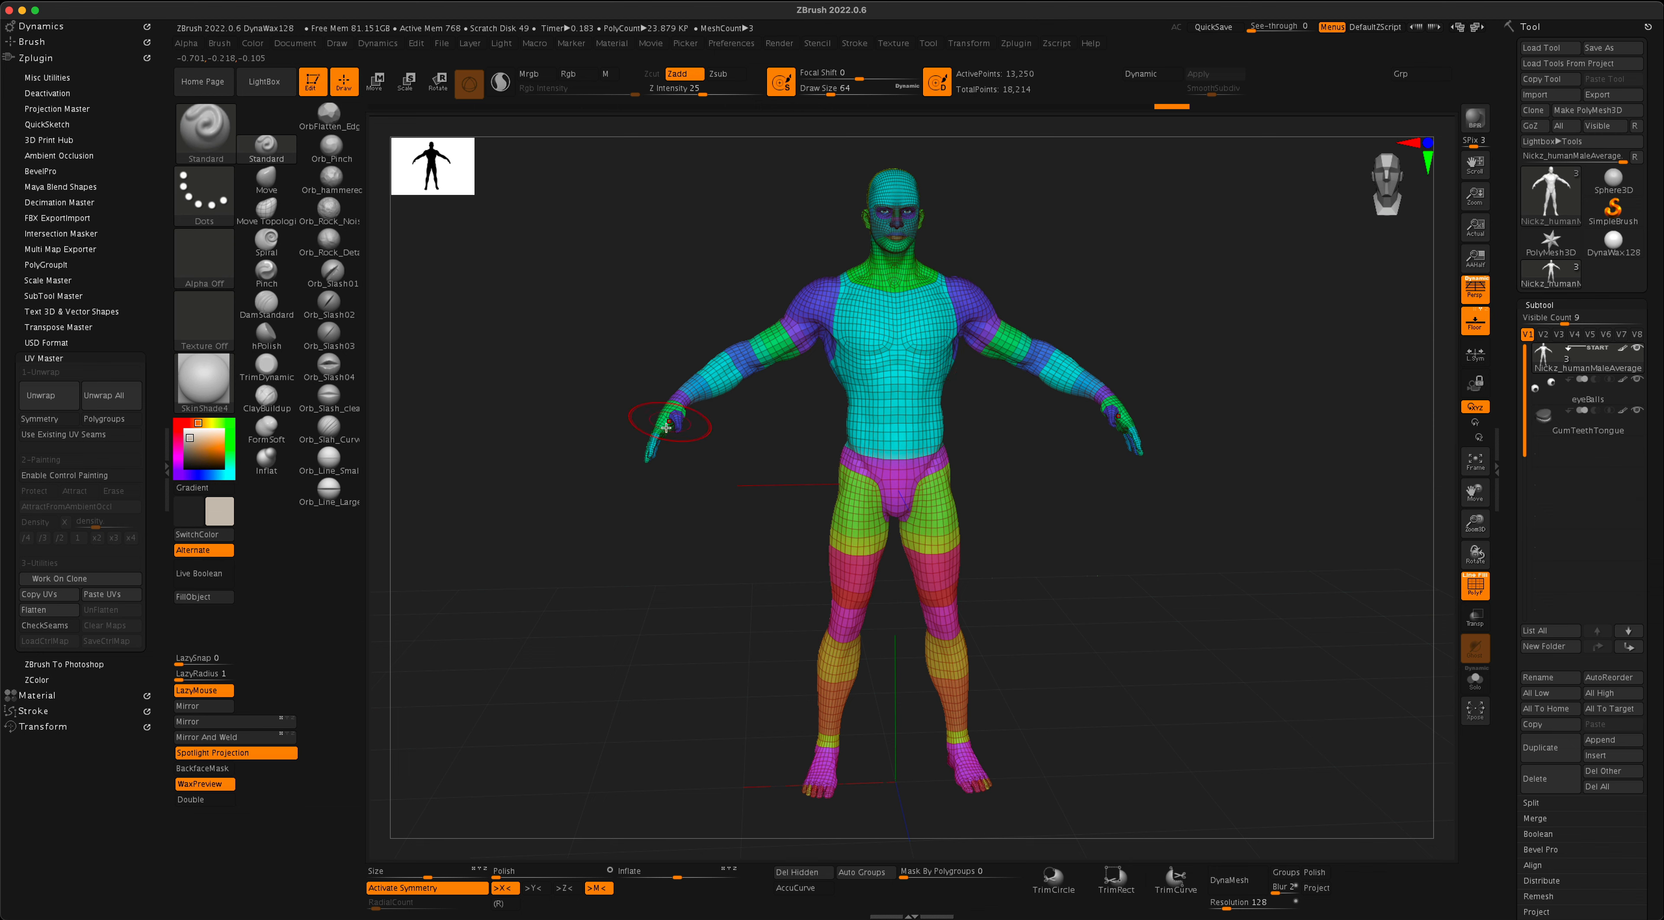
pyautogui.moveTo(1054, 426)
pyautogui.mouseDown()
pyautogui.moveTo(995, 517)
pyautogui.moveTo(1054, 523)
pyautogui.moveTo(1000, 512)
pyautogui.moveTo(1063, 565)
pyautogui.mouseUp()
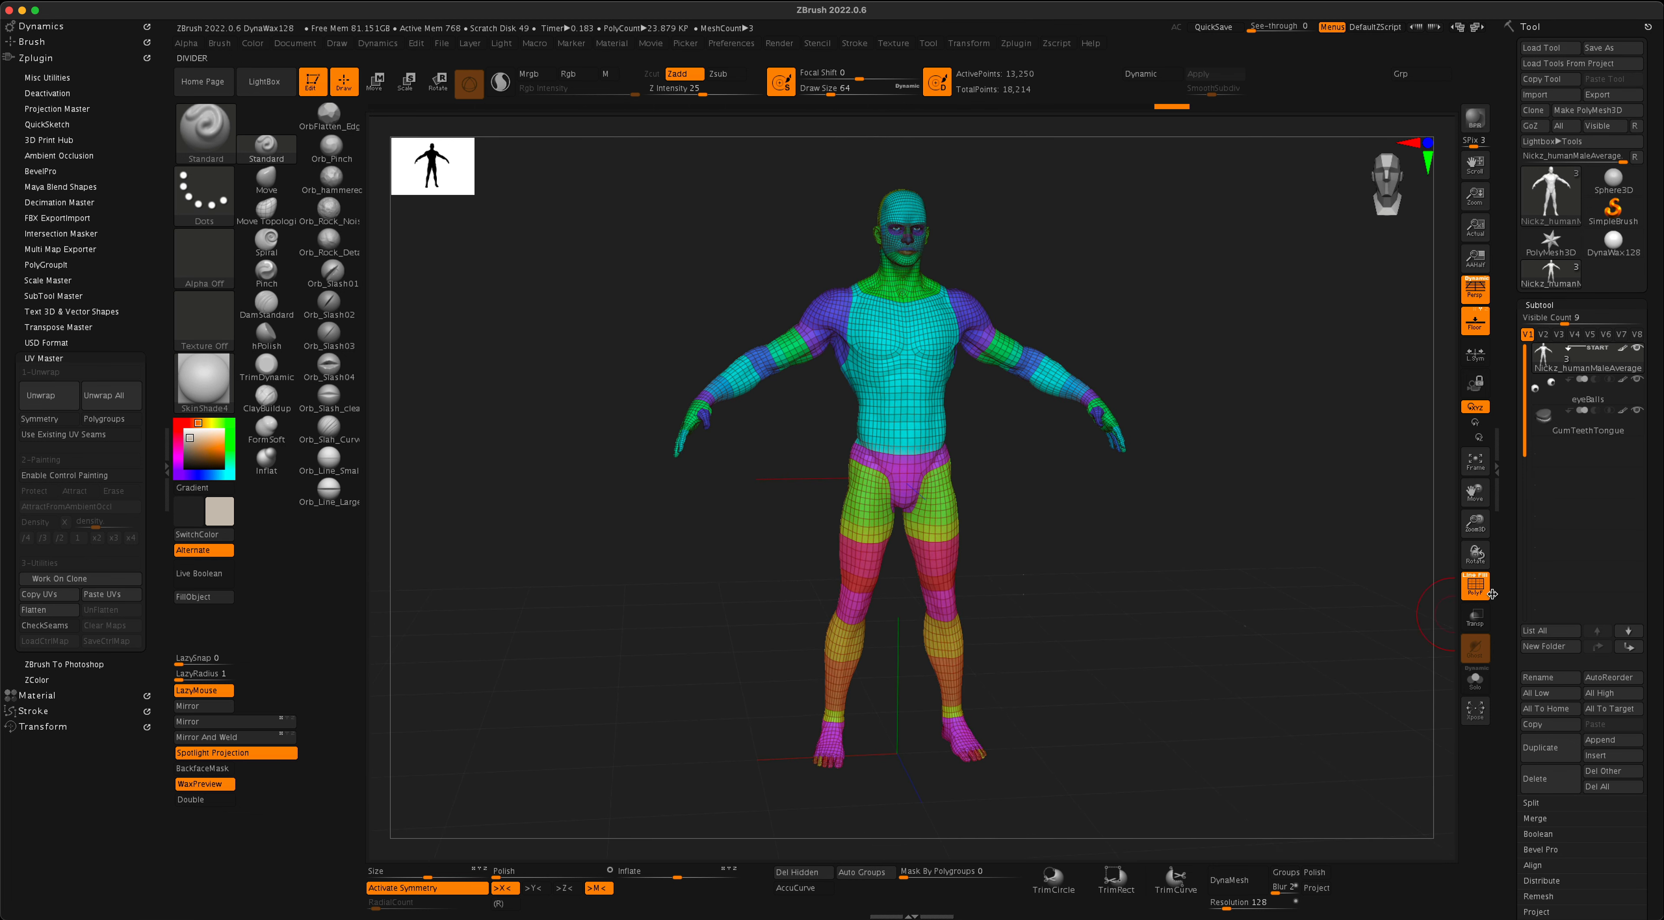
pyautogui.click(1477, 589)
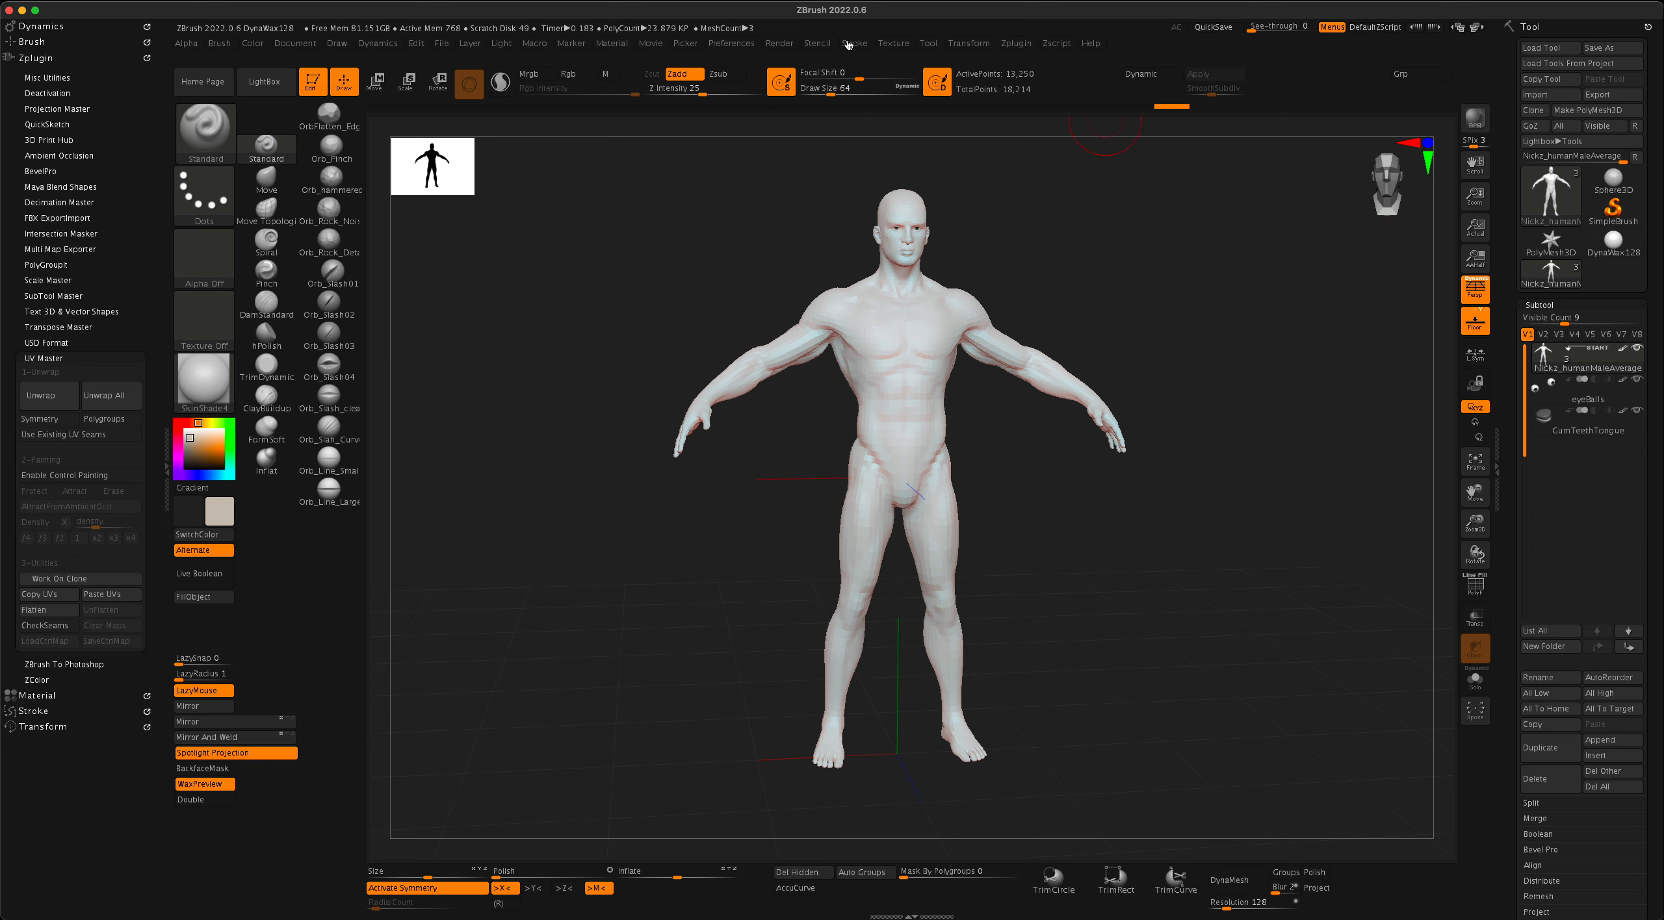
pyautogui.click(731, 44)
pyautogui.moveTo(1227, 439); pyautogui.dragTo(1235, 447)
pyautogui.moveTo(1176, 530); pyautogui.dragTo(1169, 557)
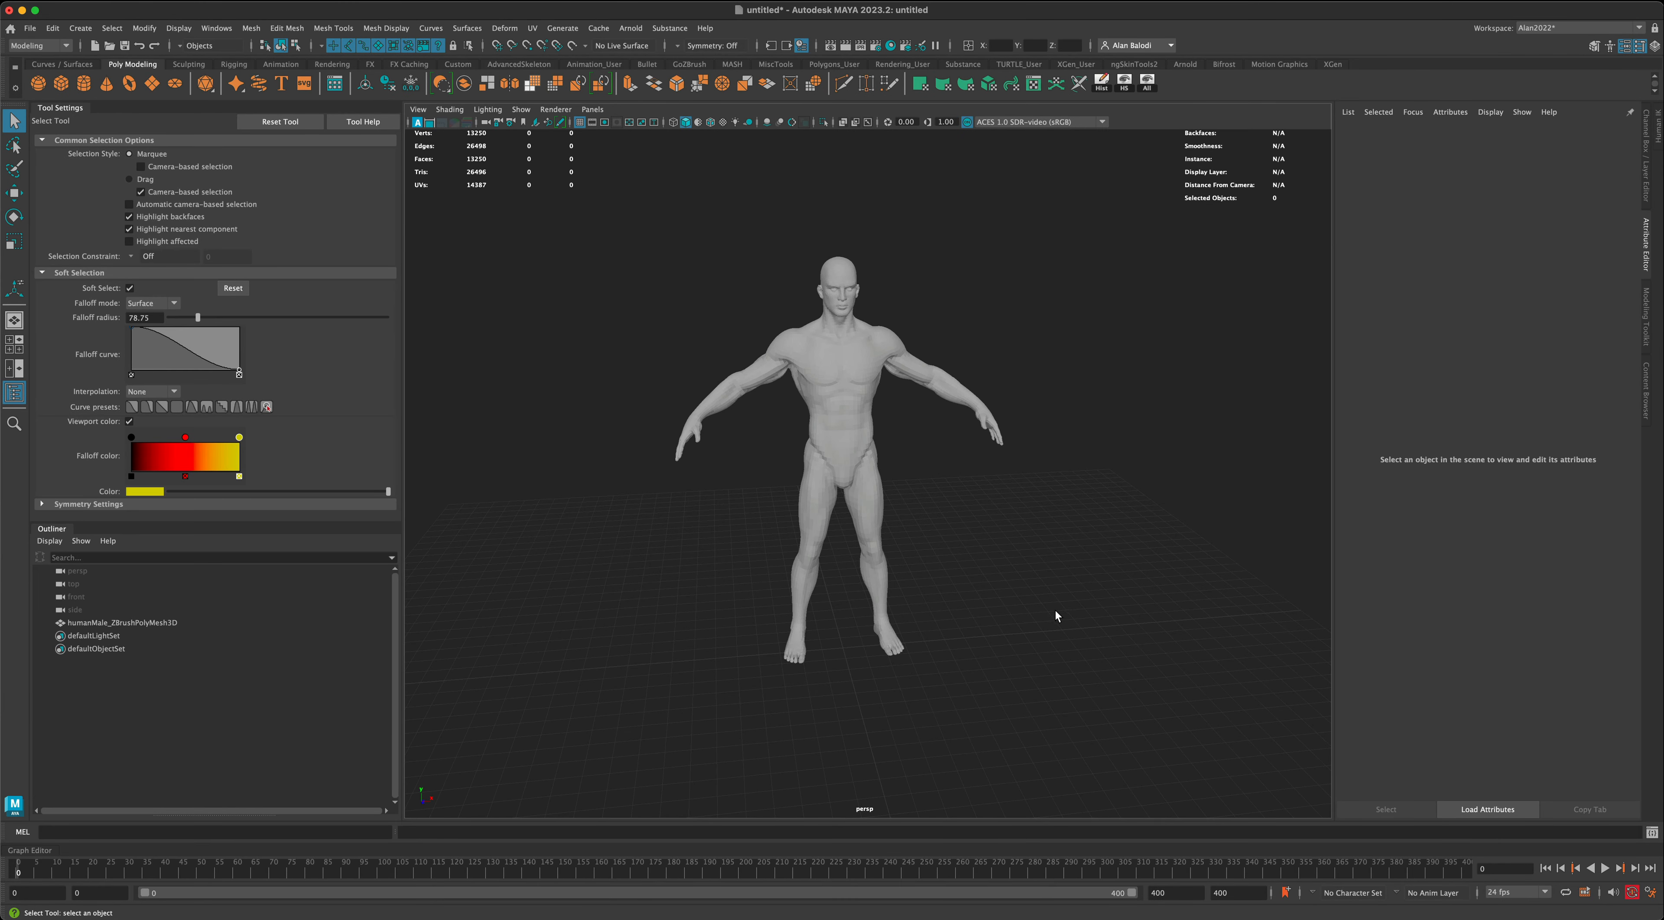
# - Switch to Maya, select the humanMale_ZBrushPolyMesh3D body with the Move tool and examine it from several angles
pyautogui.moveTo(1049, 612)
pyautogui.keyDown('alt'); pyautogui.mouseDown()
pyautogui.moveTo(957, 614)
pyautogui.moveTo(1039, 606)
pyautogui.moveTo(1068, 629)
pyautogui.mouseUp(); pyautogui.keyUp('alt')
pyautogui.scroll(5, 1039, 614)
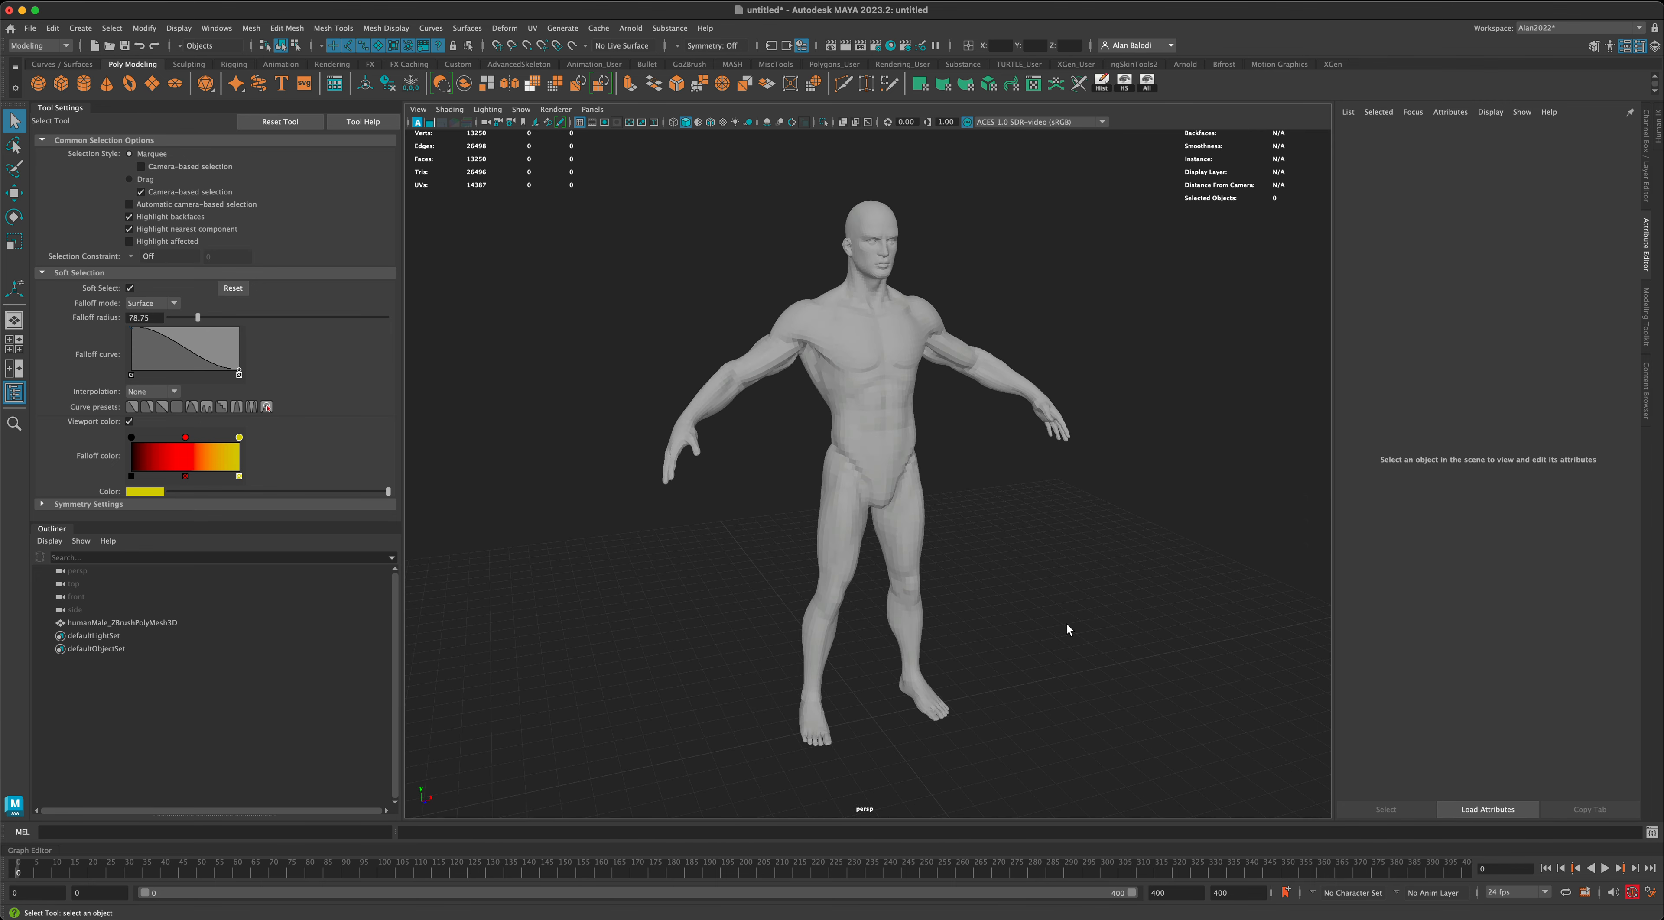
pyautogui.moveTo(839, 505); pyautogui.dragTo(837, 506)
pyautogui.click(726, 565)
pyautogui.keyDown('alt'); pyautogui.moveTo(726, 564); pyautogui.dragTo(724, 498); pyautogui.keyUp('alt')
pyautogui.click(13, 192)
pyautogui.click(782, 506)
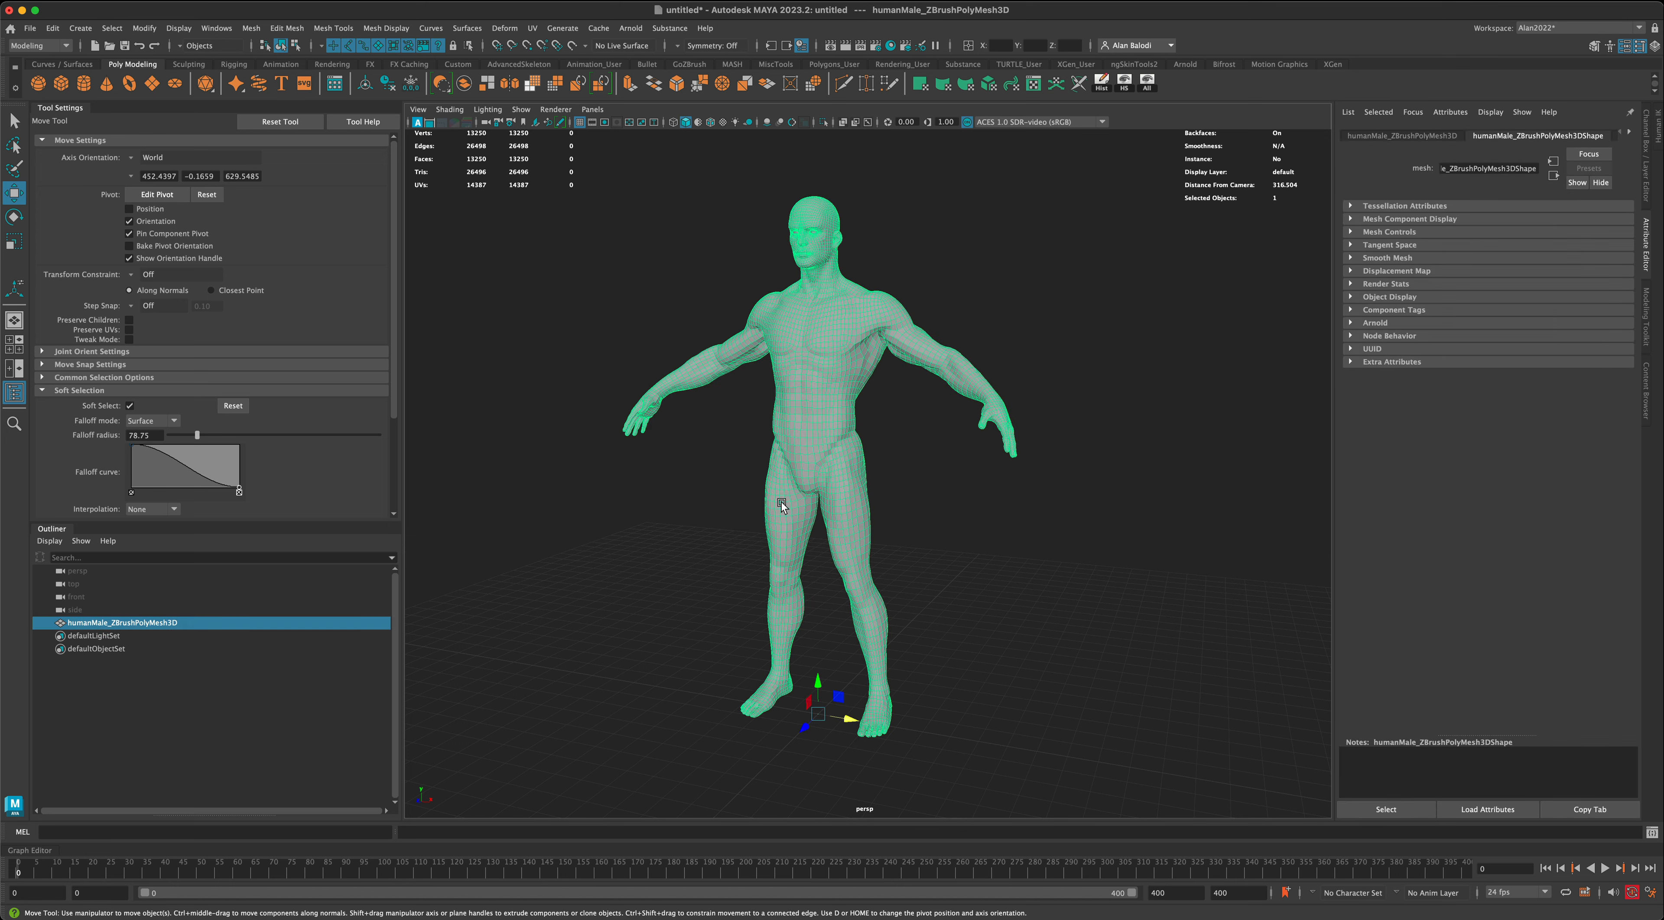
pyautogui.keyDown('alt'); pyautogui.moveTo(820, 653); pyautogui.dragTo(726, 592); pyautogui.keyUp('alt')
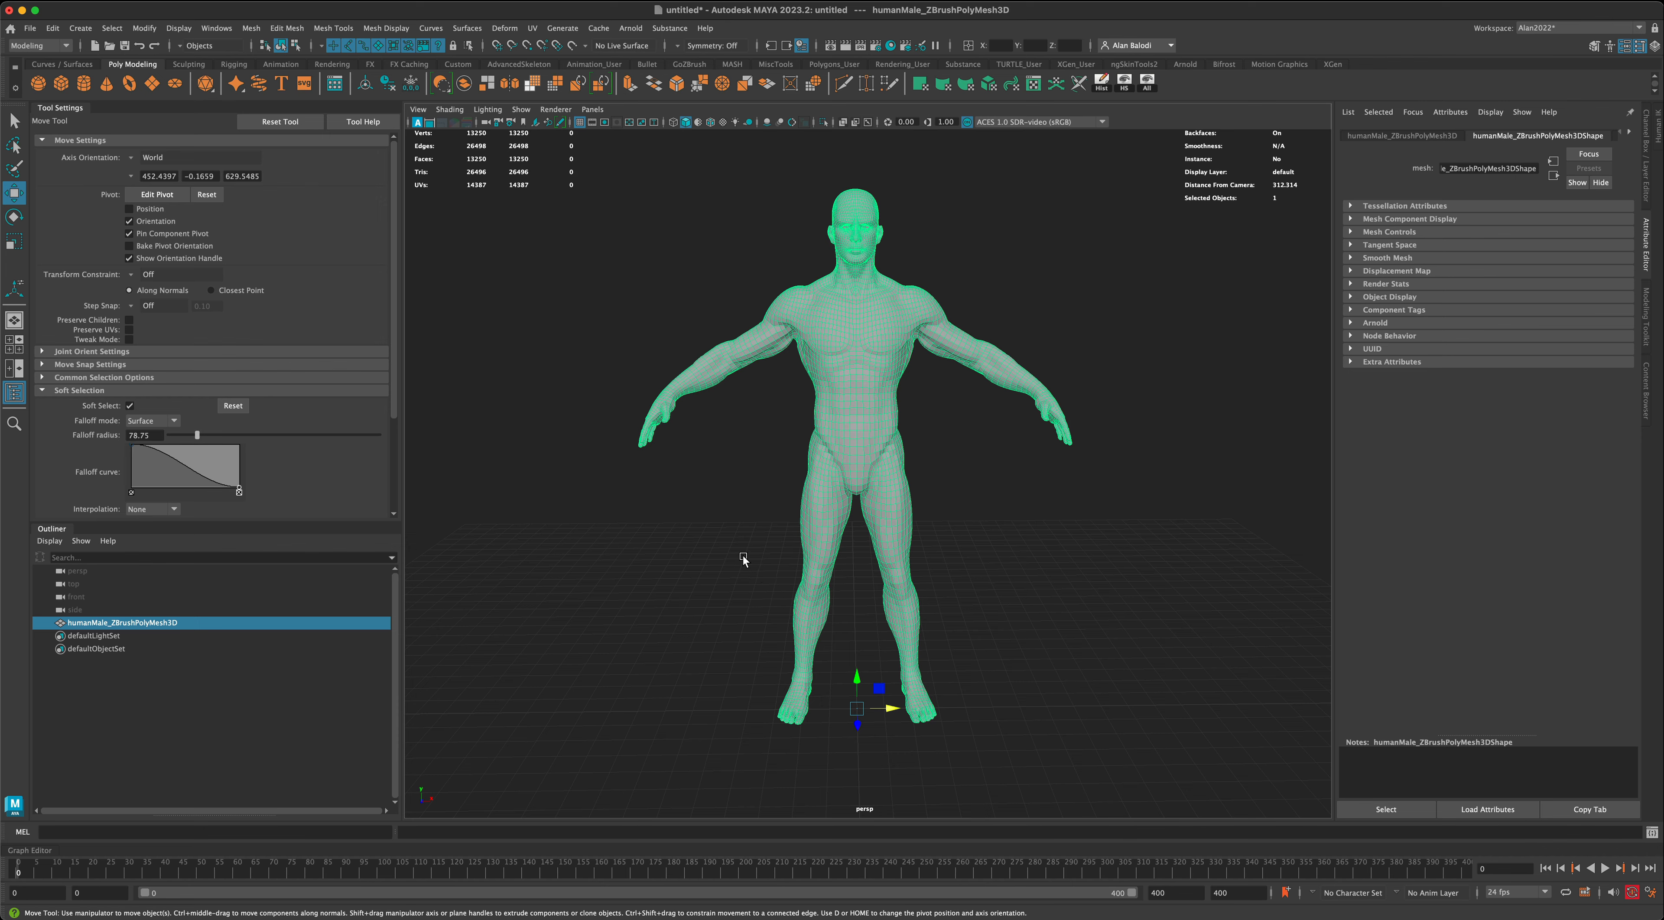
pyautogui.keyDown('alt'); pyautogui.moveTo(734, 523); pyautogui.dragTo(1077, 642); pyautogui.keyUp('alt')
pyautogui.scroll(2, 1051, 631)
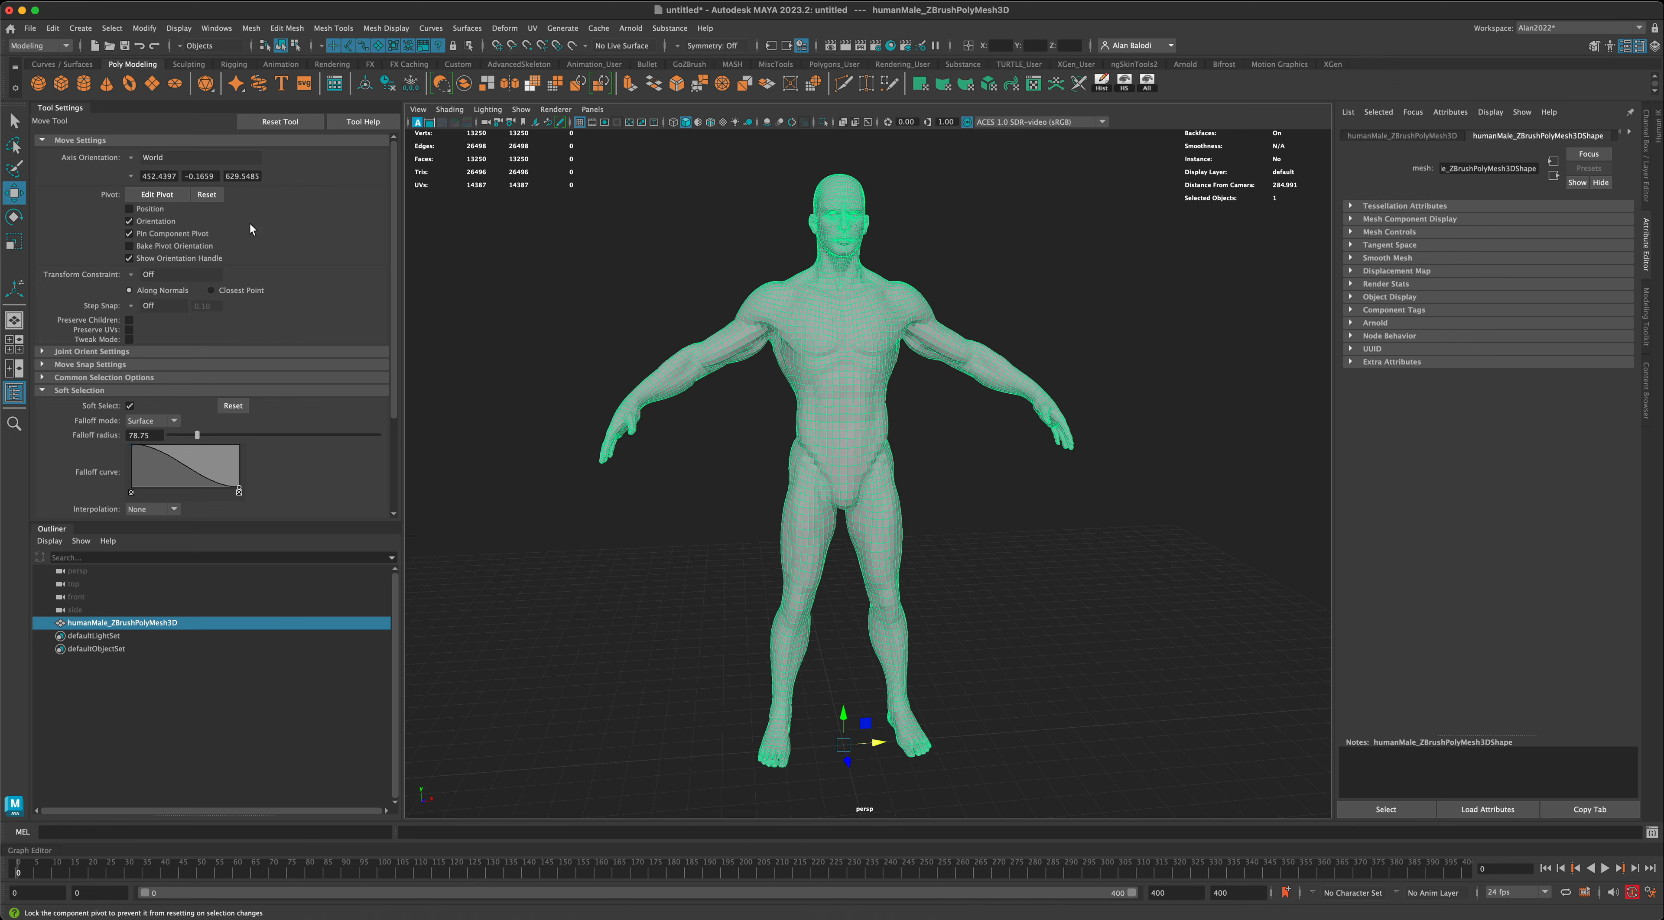
# - Return to the Select tool and deselect the body mesh
pyautogui.click(14, 120)
pyautogui.keyDown('alt'); pyautogui.moveTo(550, 390); pyautogui.dragTo(684, 535); pyautogui.keyUp('alt')
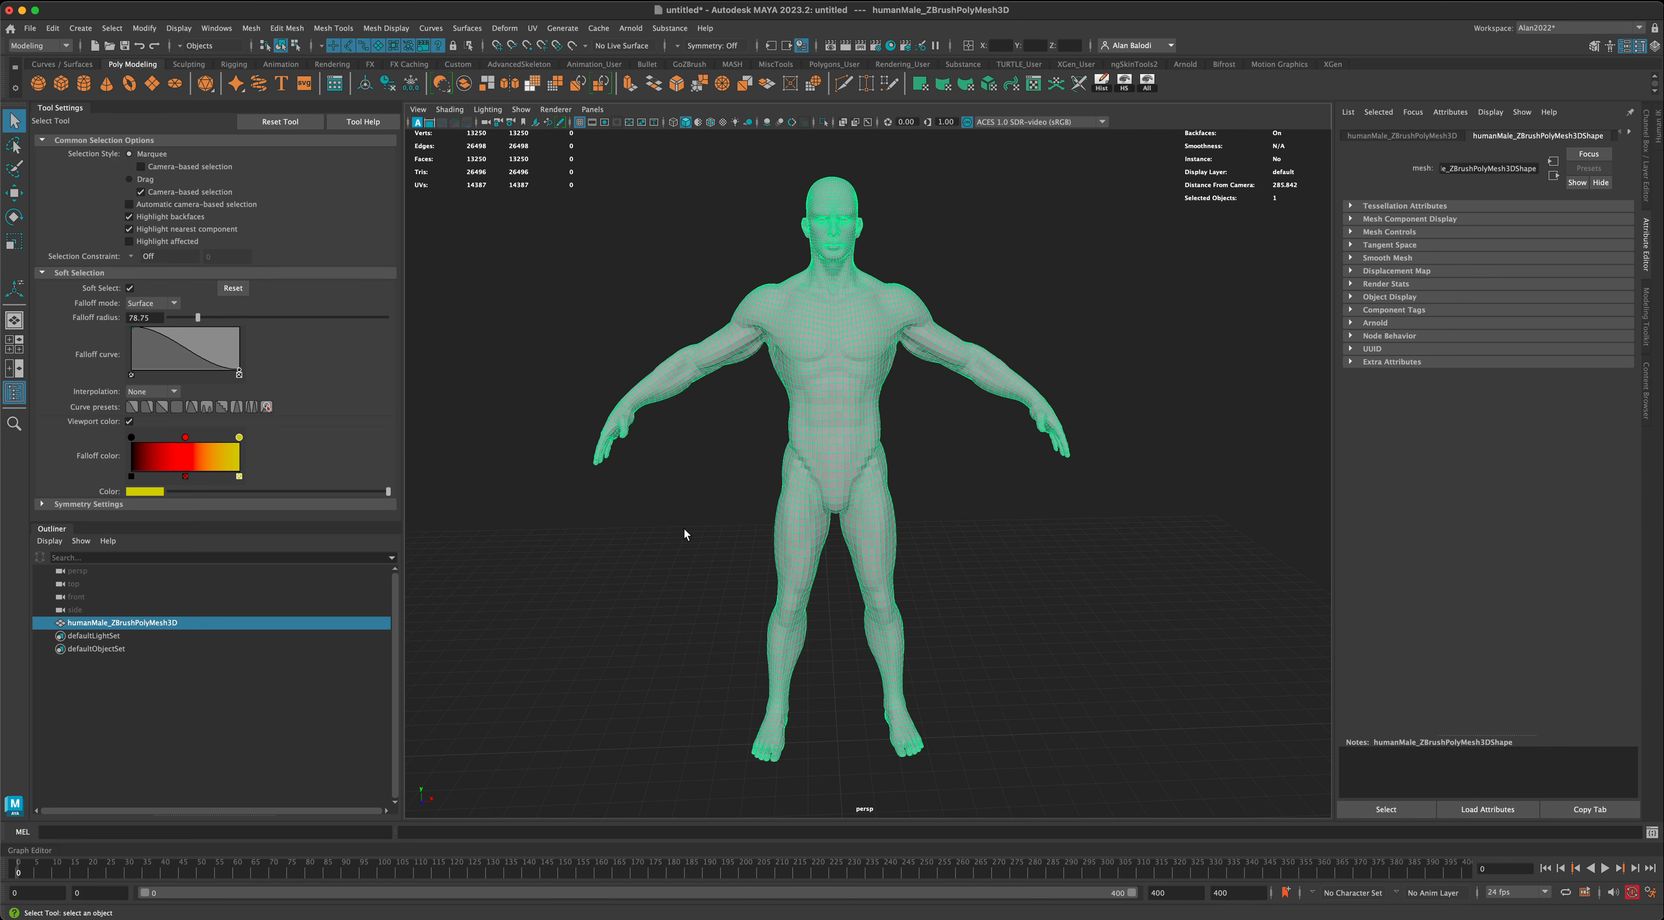
pyautogui.click(994, 563)
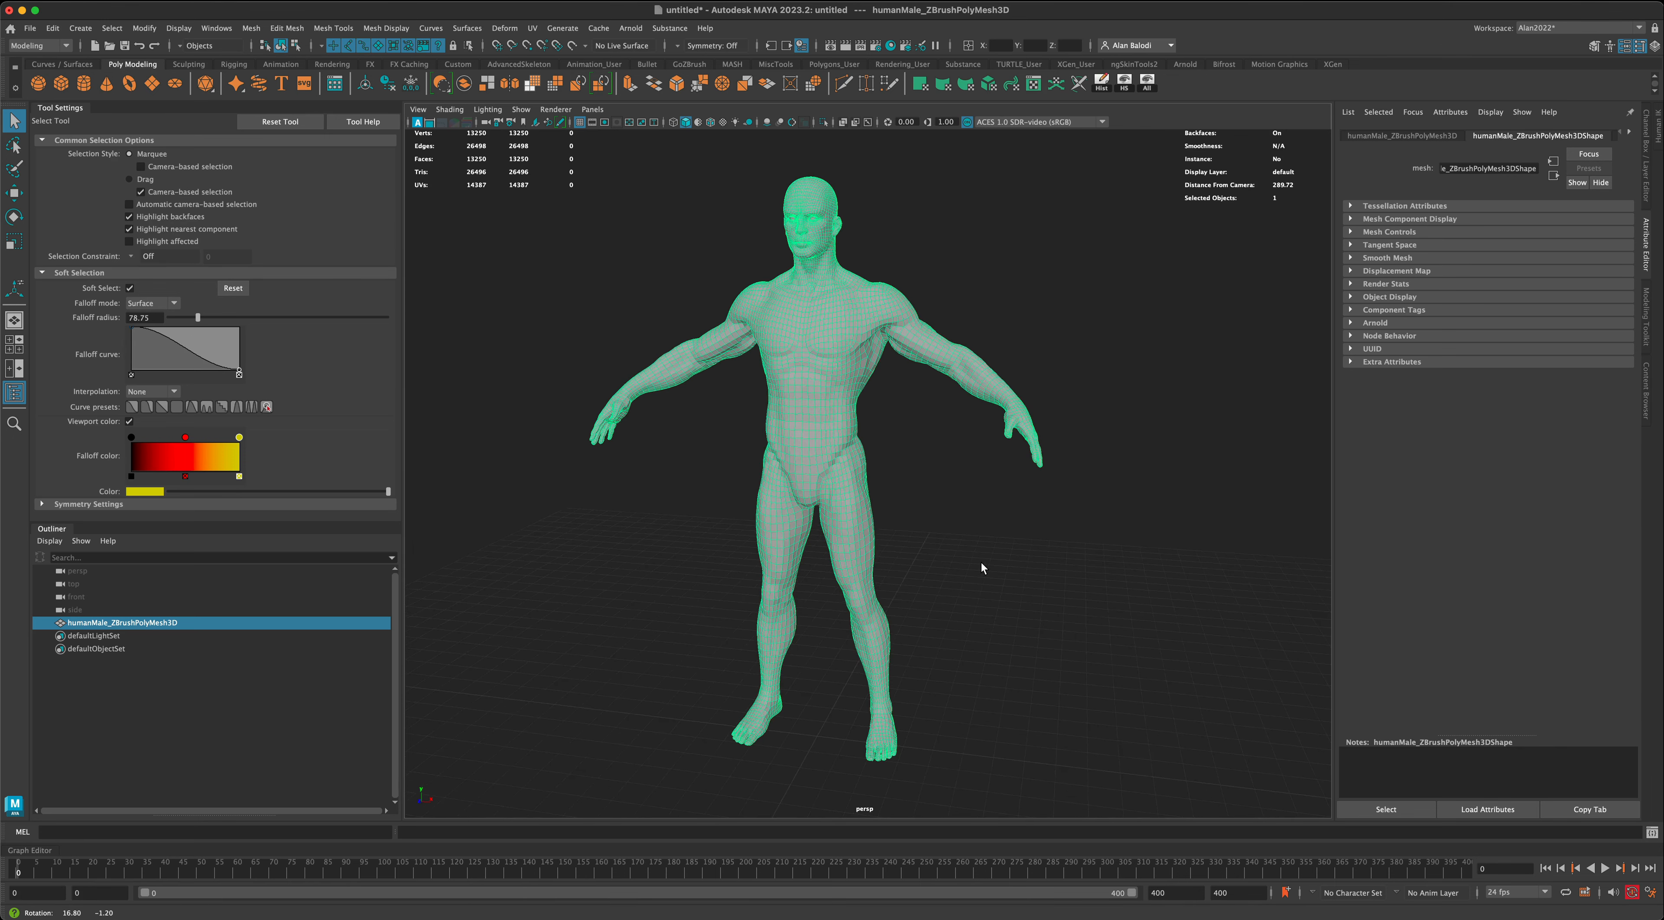
pyautogui.keyDown('alt'); pyautogui.moveTo(981, 563); pyautogui.dragTo(984, 561); pyautogui.keyUp('alt')
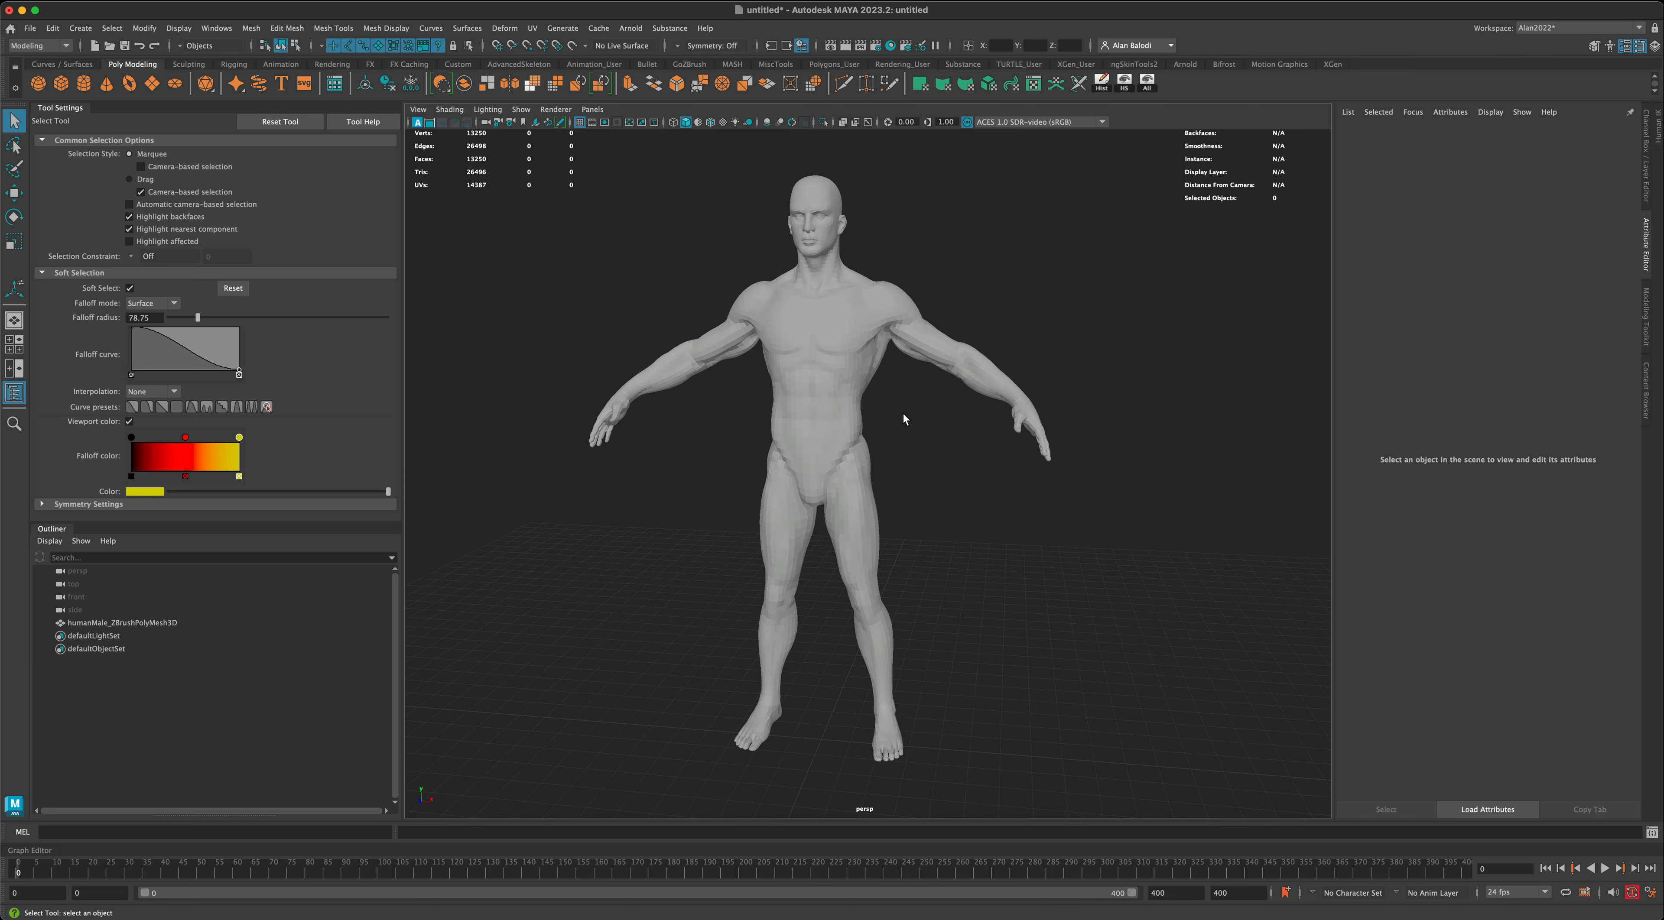
# - Open the body mesh's UV layout in the UV Editor, frame it, and move the window clear of the figure
pyautogui.moveTo(855, 456); pyautogui.dragTo(855, 456)
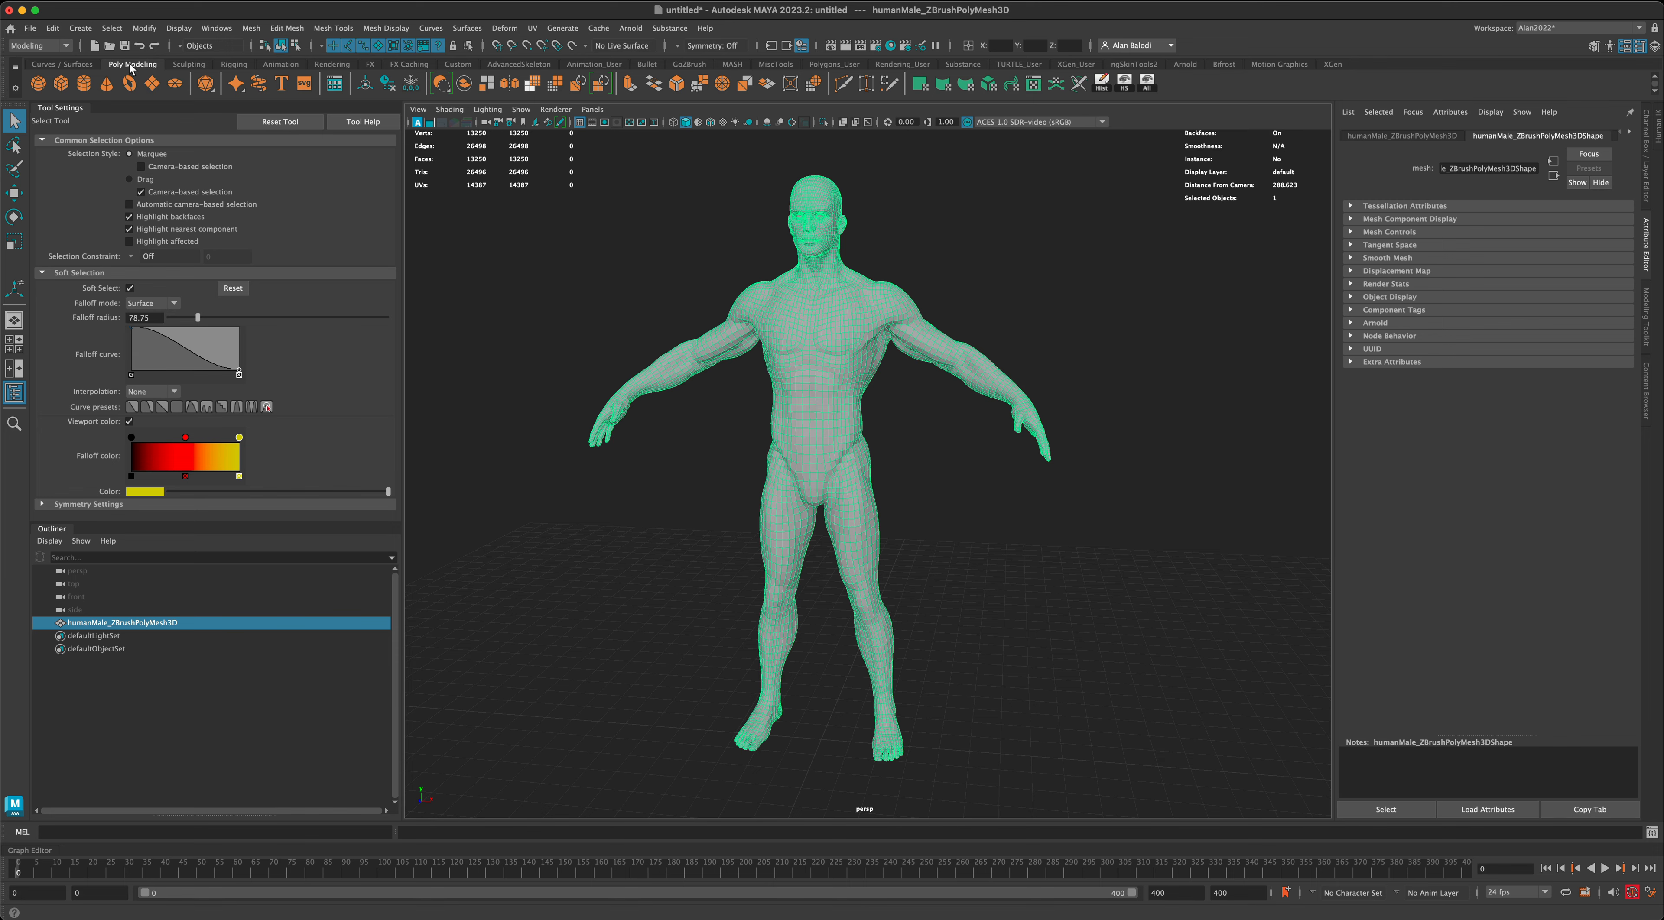
pyautogui.click(1032, 89)
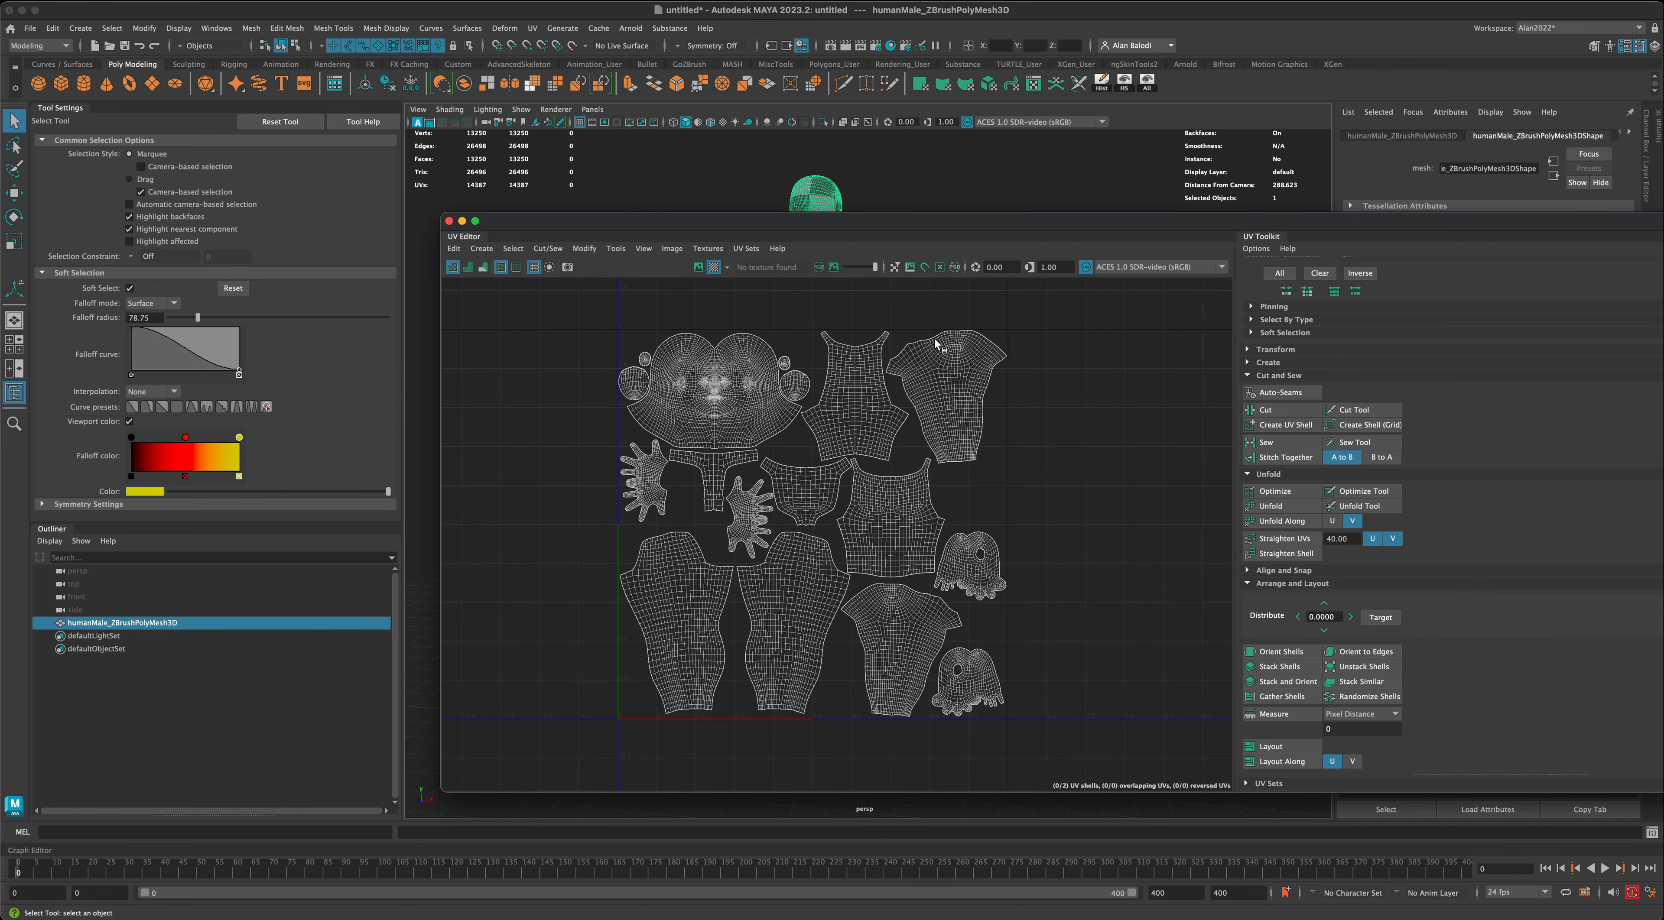
pyautogui.press('f')
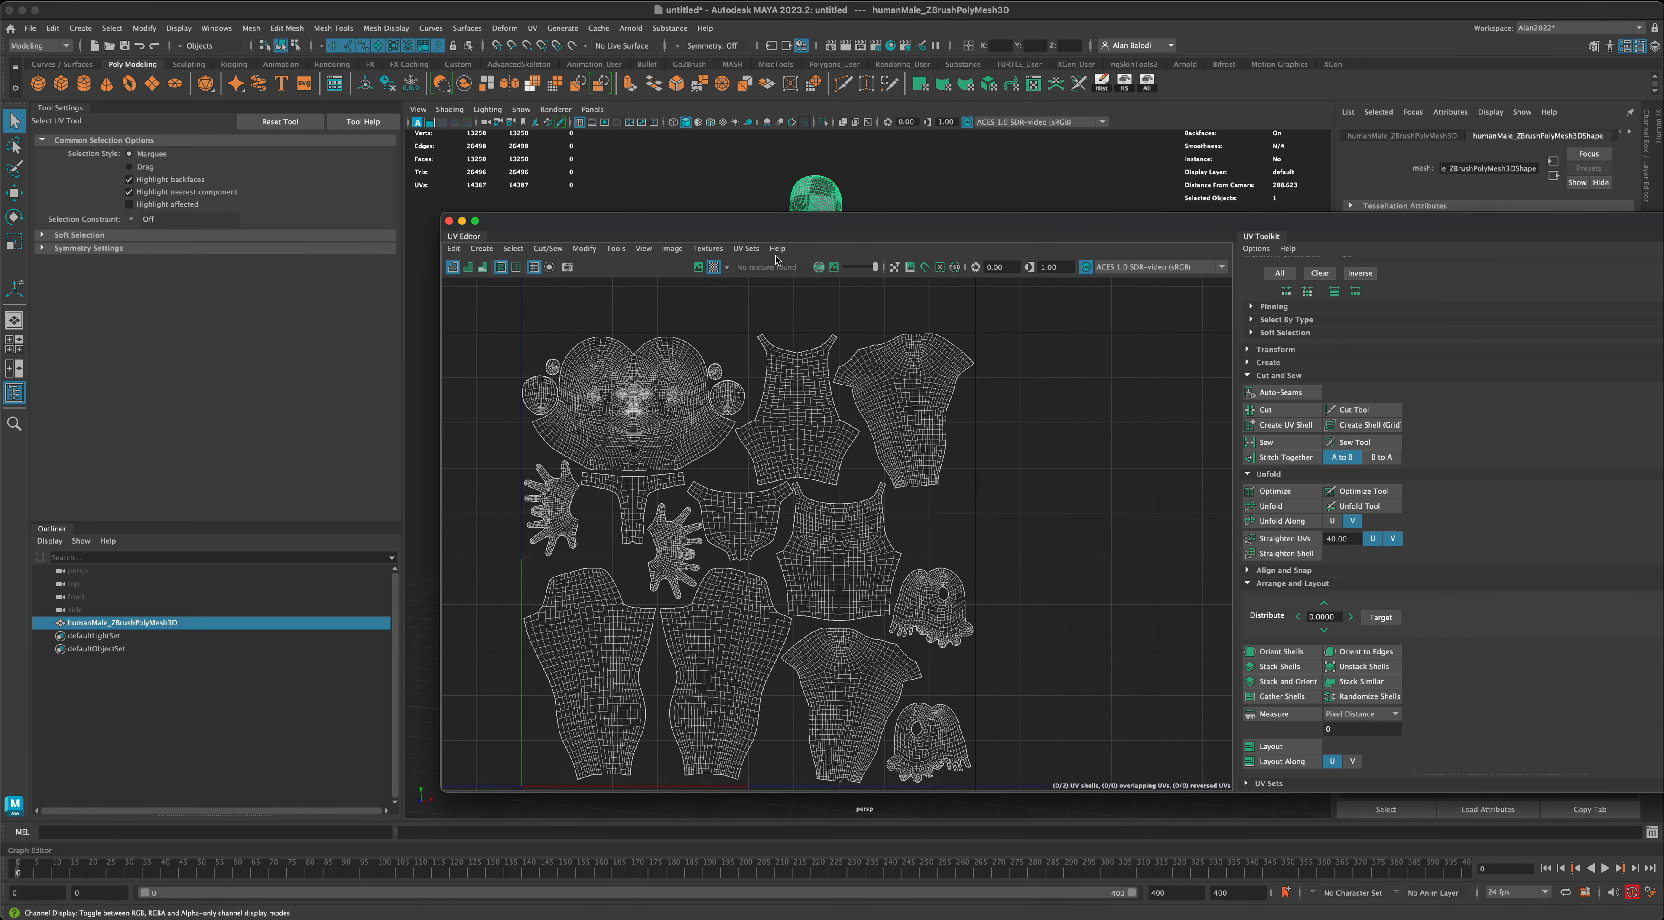
pyautogui.moveTo(675, 226); pyautogui.dragTo(1237, 199)
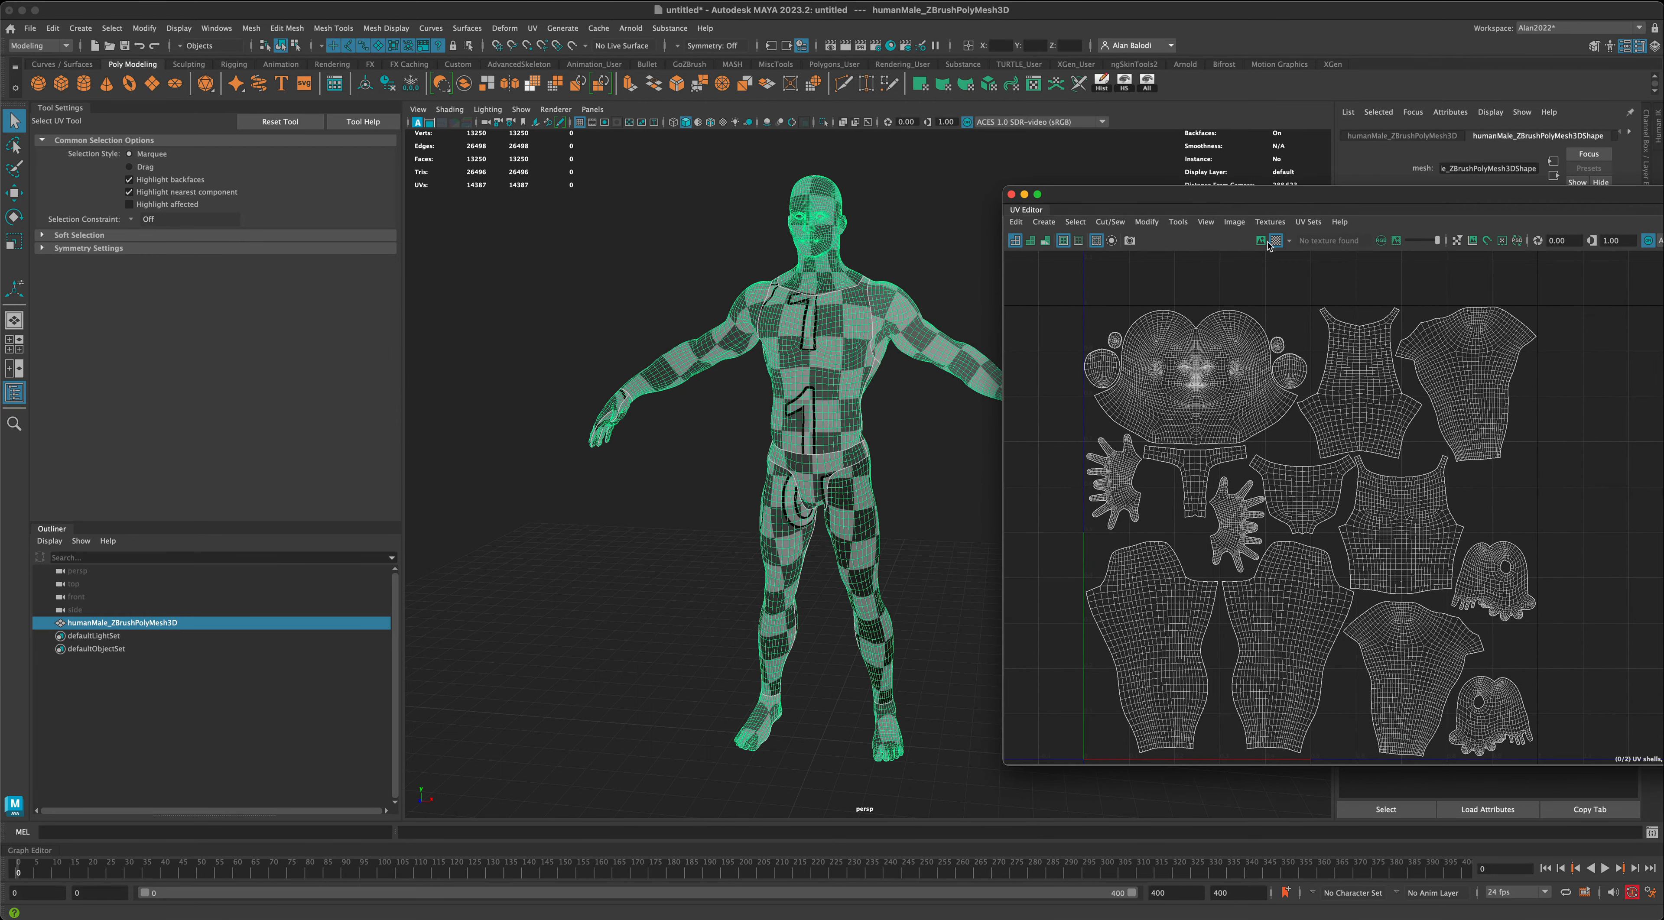
# - Toggle the checker map off and on and examine its pattern across the body for UV distortion
pyautogui.click(1271, 241)
pyautogui.click(1271, 240)
pyautogui.moveTo(1127, 199); pyautogui.dragTo(1190, 203)
pyautogui.keyDown('alt'); pyautogui.moveTo(834, 396); pyautogui.dragTo(929, 468); pyautogui.keyUp('alt')
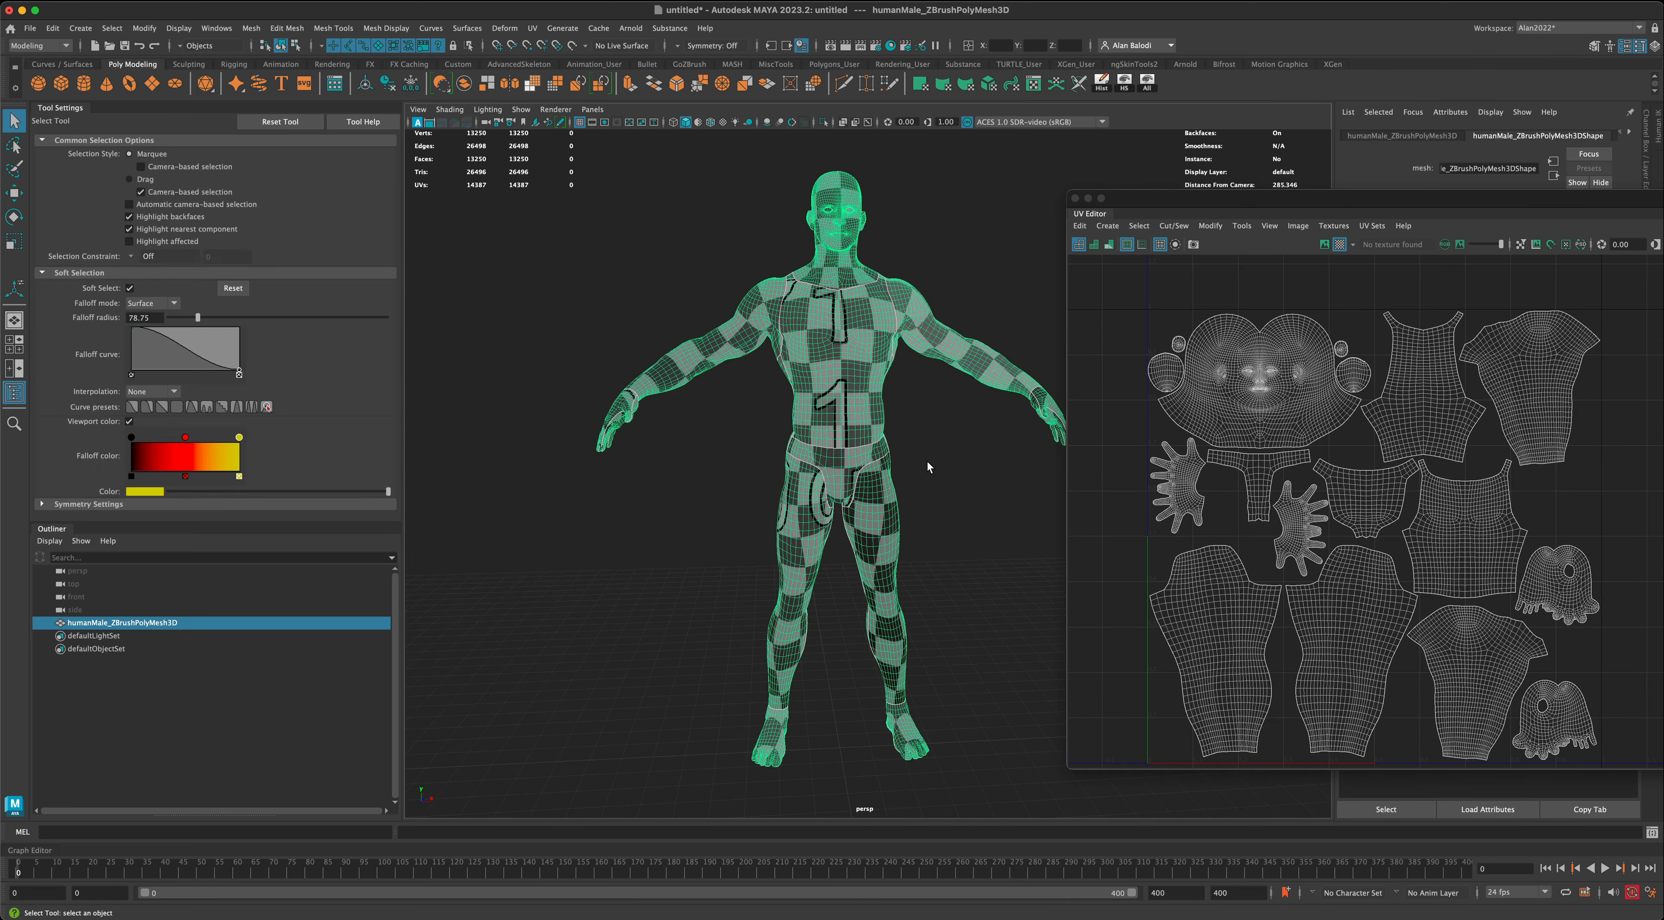
pyautogui.keyDown('alt'); pyautogui.moveTo(929, 468); pyautogui.dragTo(911, 474, button='middle'); pyautogui.keyUp('alt')
pyautogui.keyDown('alt'); pyautogui.moveTo(911, 473); pyautogui.dragTo(988, 421, button='right'); pyautogui.keyUp('alt')
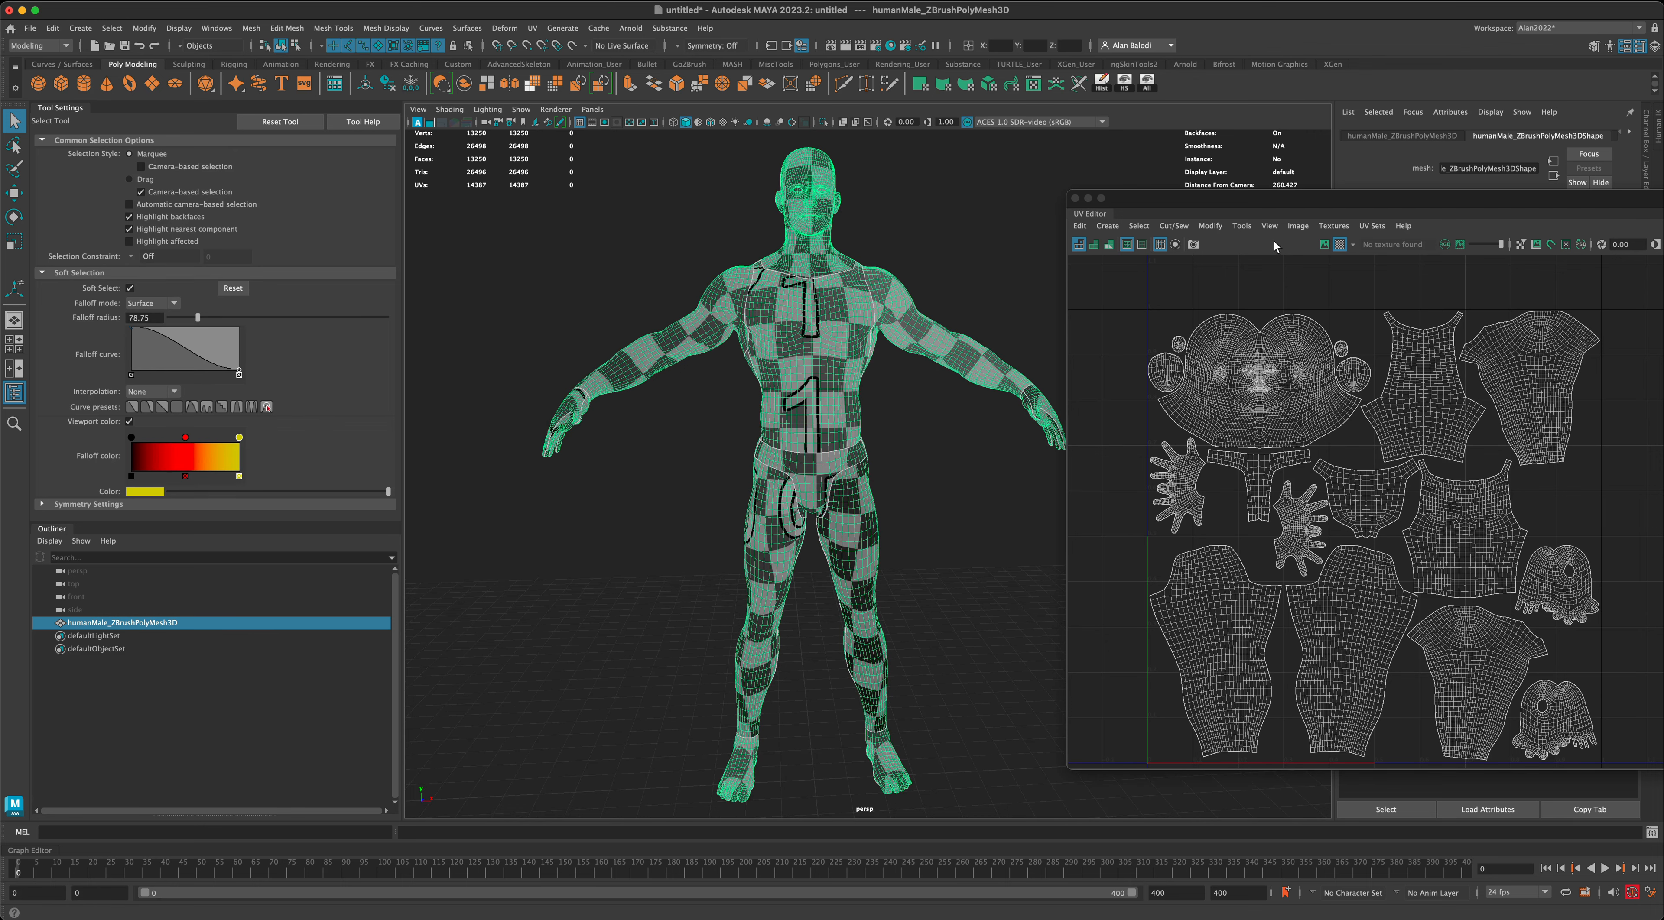
# - Turn off the checker map, close the UV Editor and deselect the body
pyautogui.click(1344, 245)
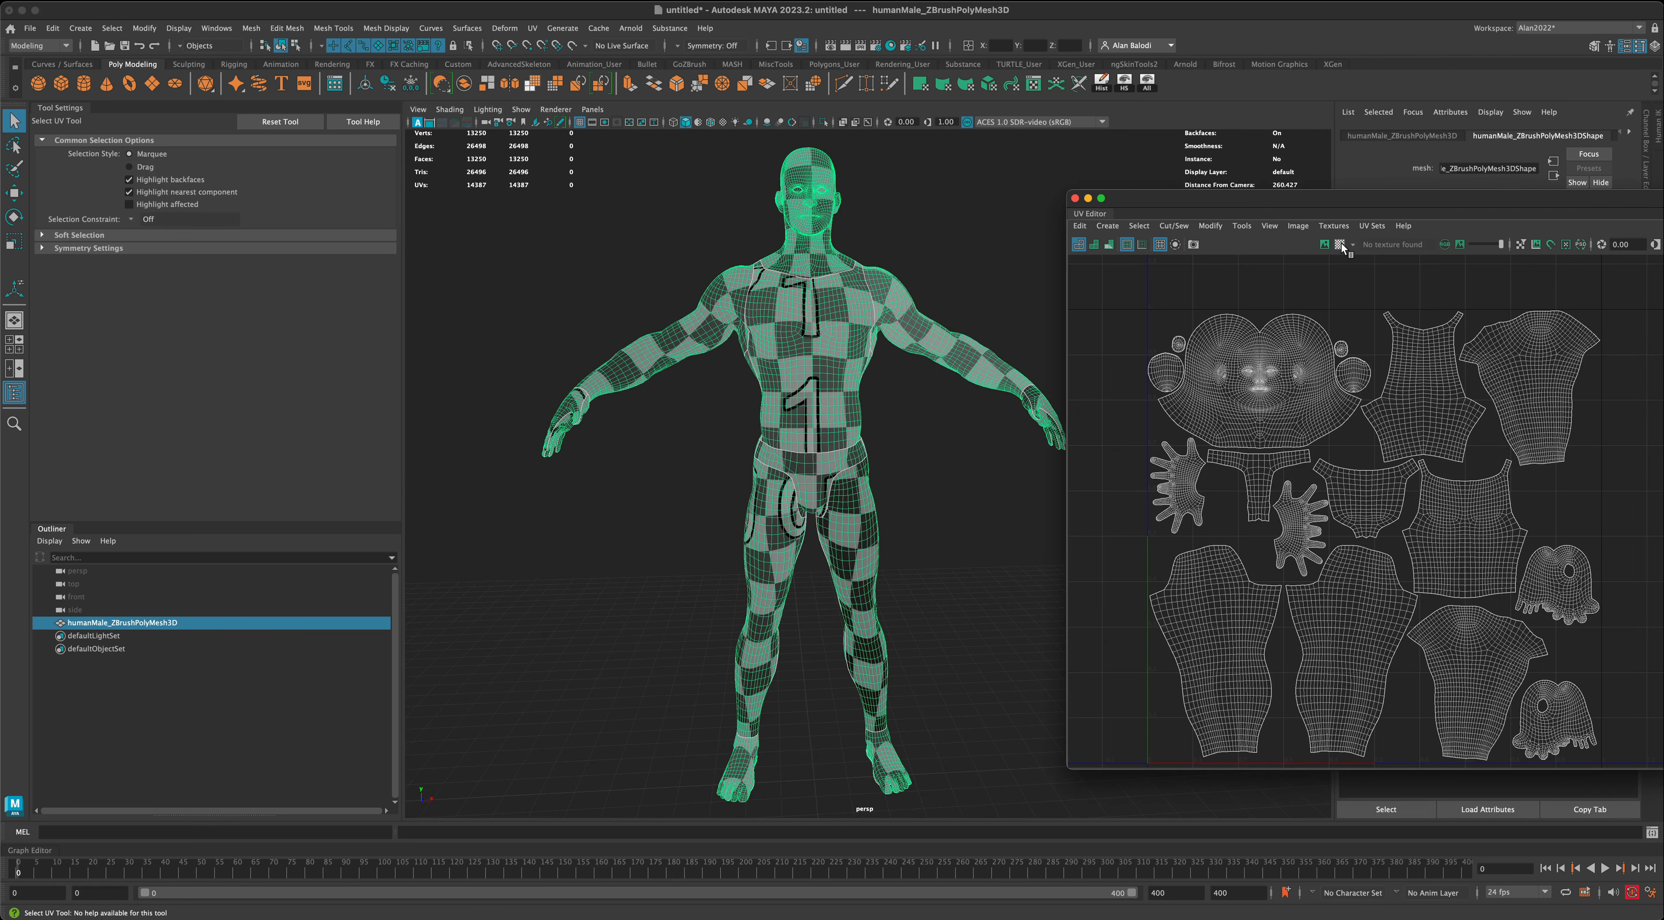
pyautogui.click(1074, 199)
pyautogui.click(902, 397)
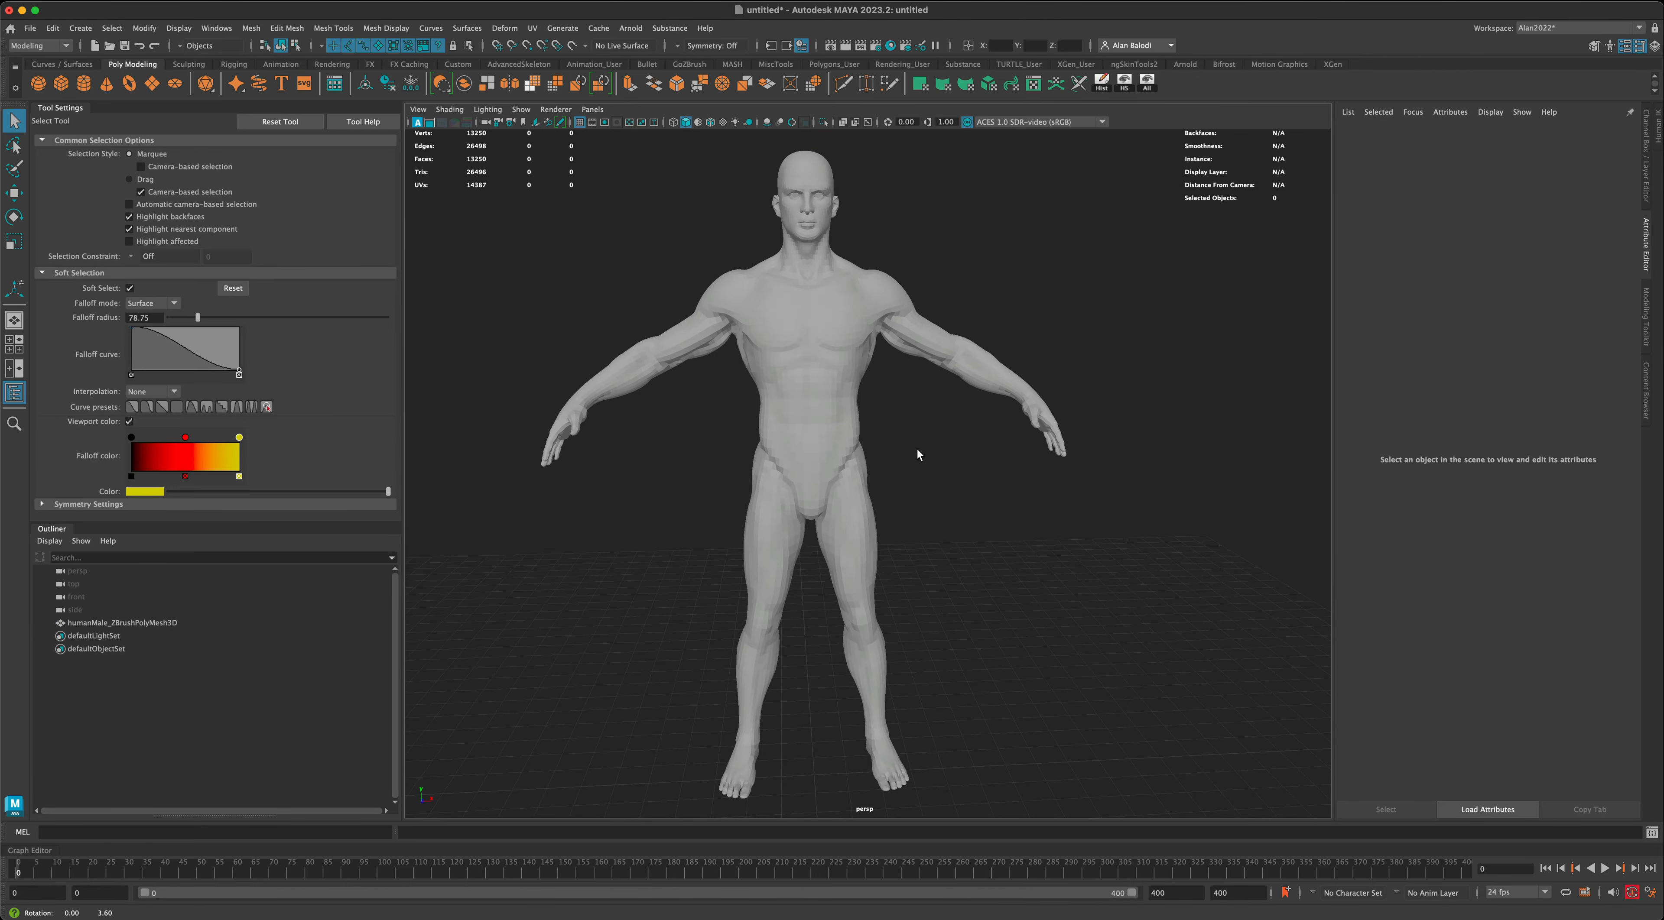
# - Apply Soften Edge to the humanMale_ZBrushPolyMesh3D body to smooth its faceted shading
pyautogui.scroll(-2, 949, 459)
pyautogui.keyDown('alt'); pyautogui.moveTo(949, 459); pyautogui.dragTo(924, 465); pyautogui.keyUp('alt')
pyautogui.moveTo(736, 456); pyautogui.dragTo(742, 459)
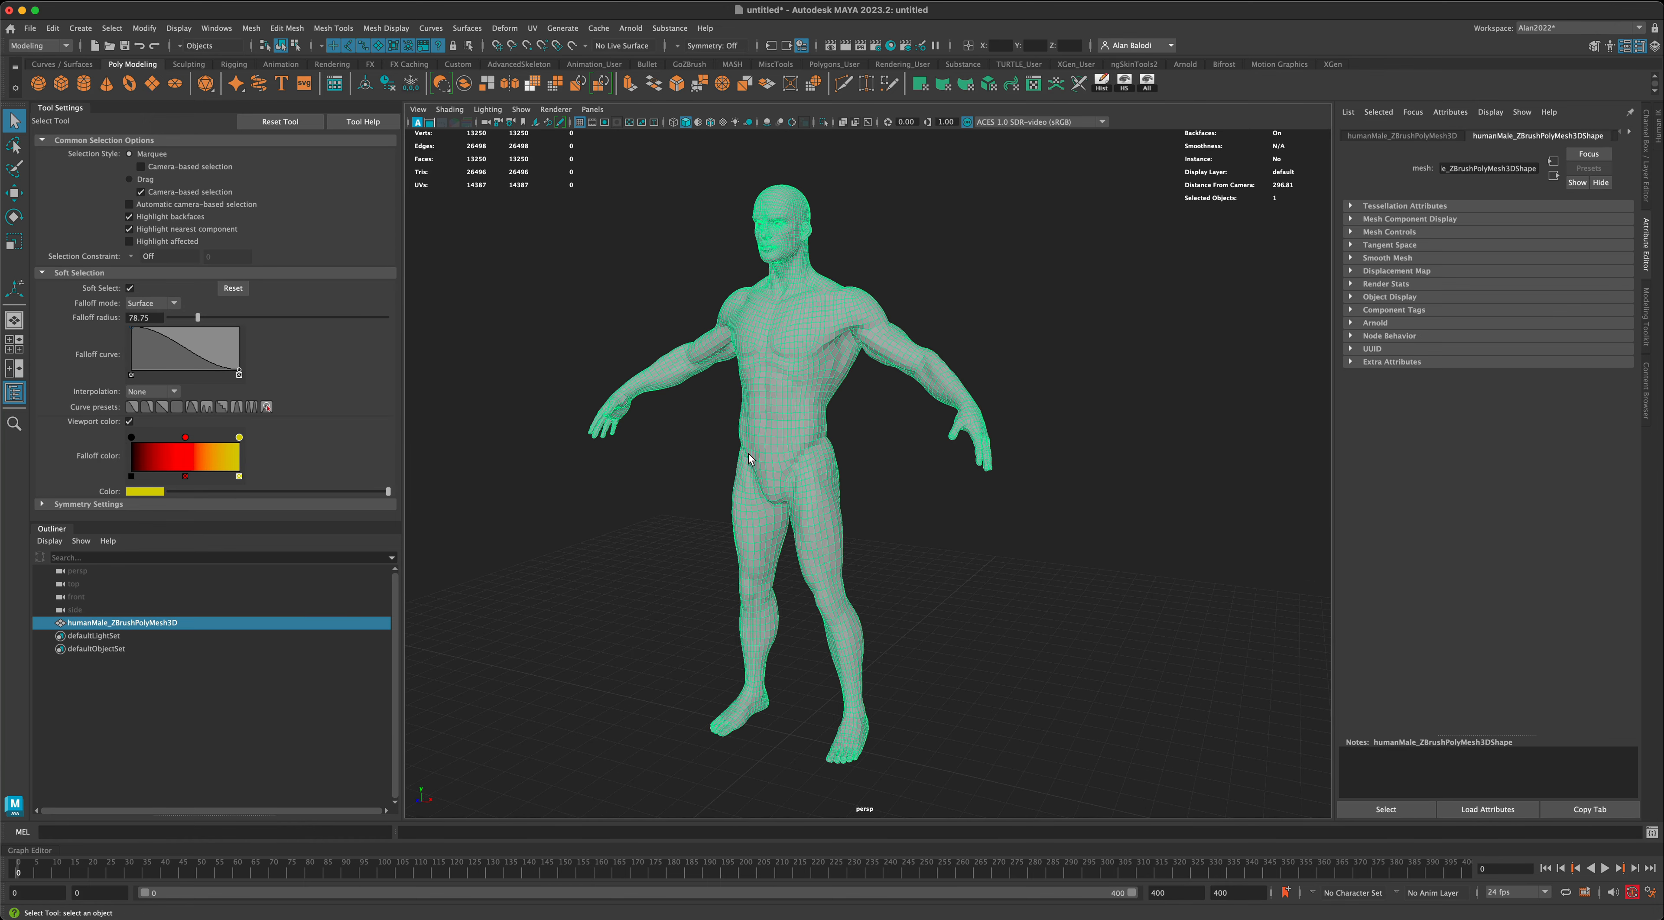
pyautogui.press('f')
pyautogui.click(904, 510)
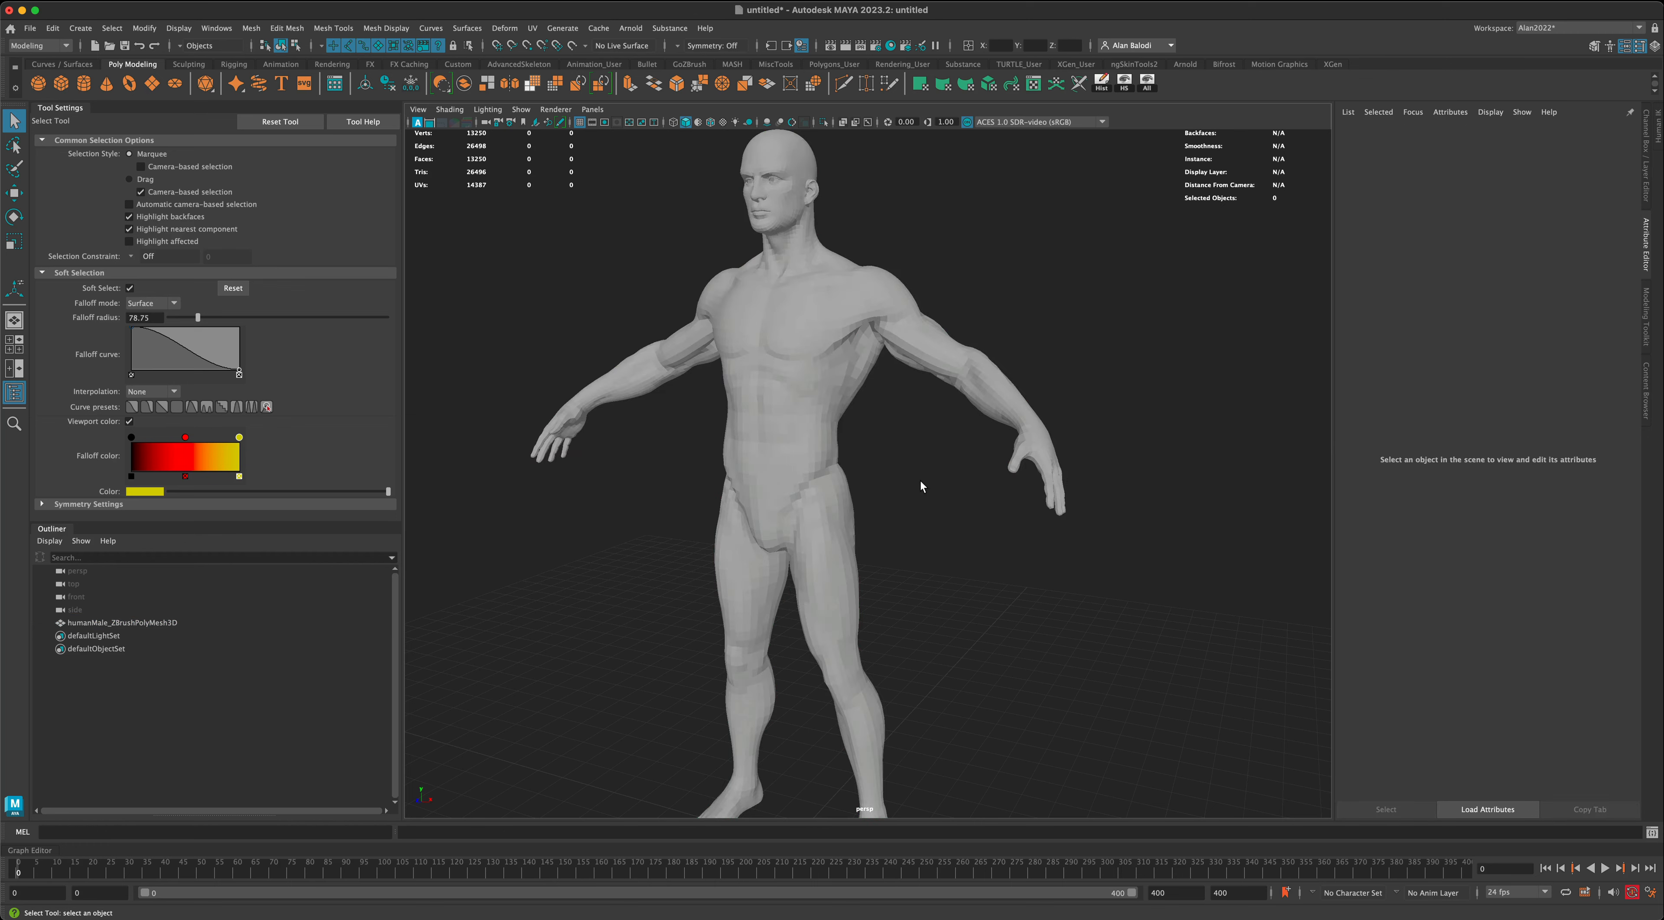
pyautogui.keyDown('alt'); pyautogui.moveTo(931, 461); pyautogui.dragTo(963, 461); pyautogui.keyUp('alt')
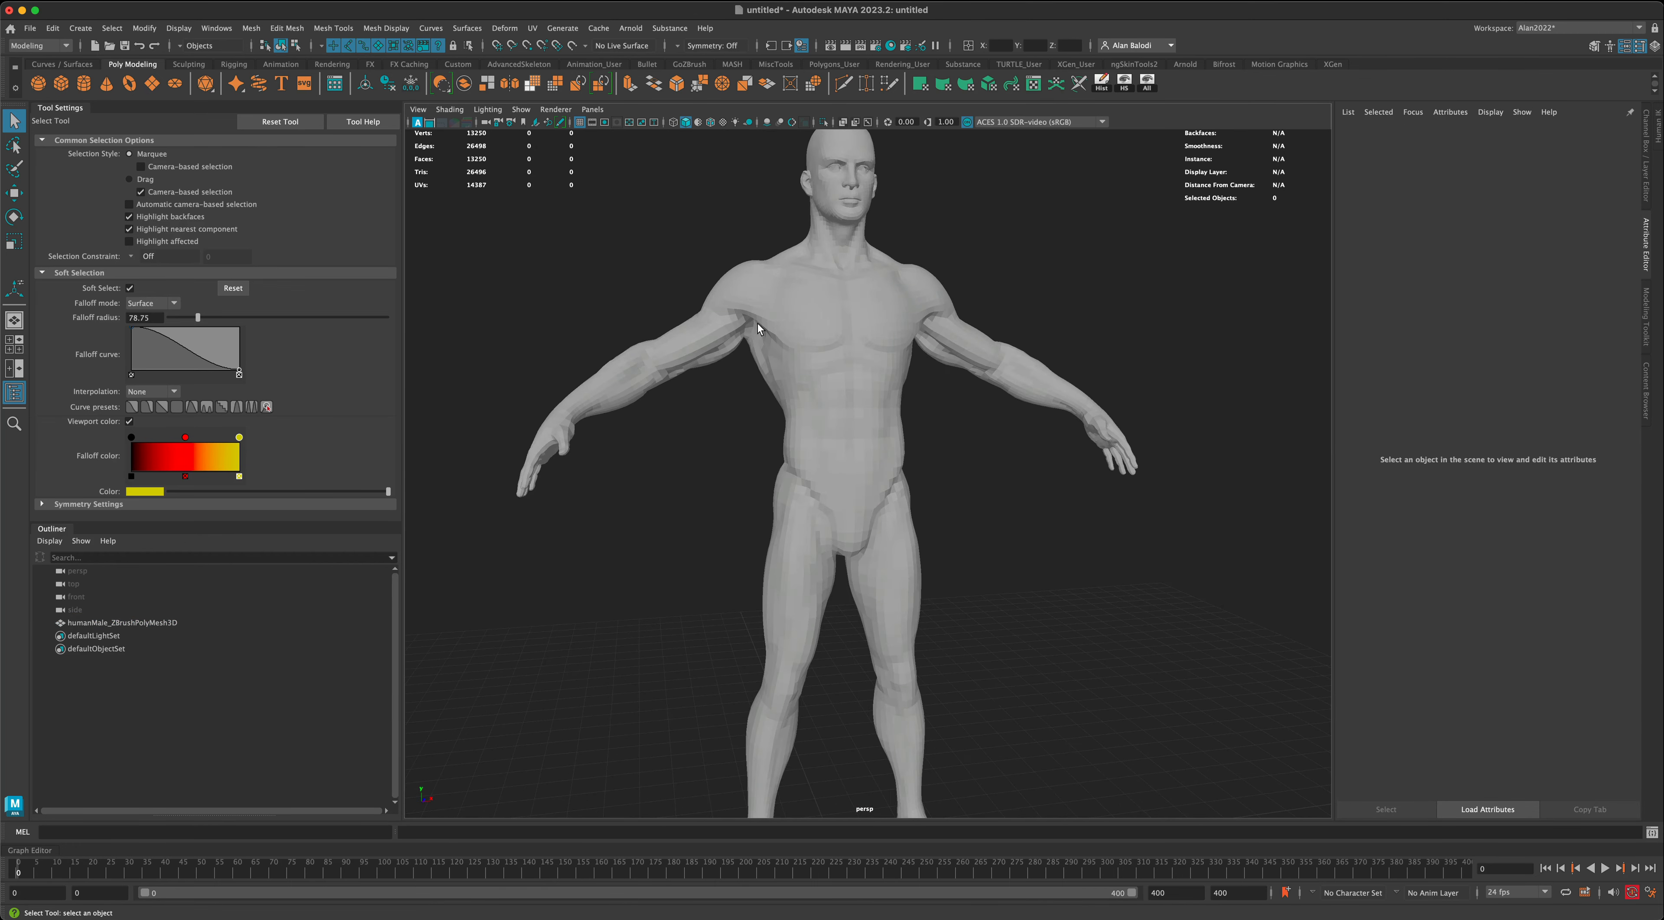
pyautogui.moveTo(755, 392); pyautogui.dragTo(791, 409)
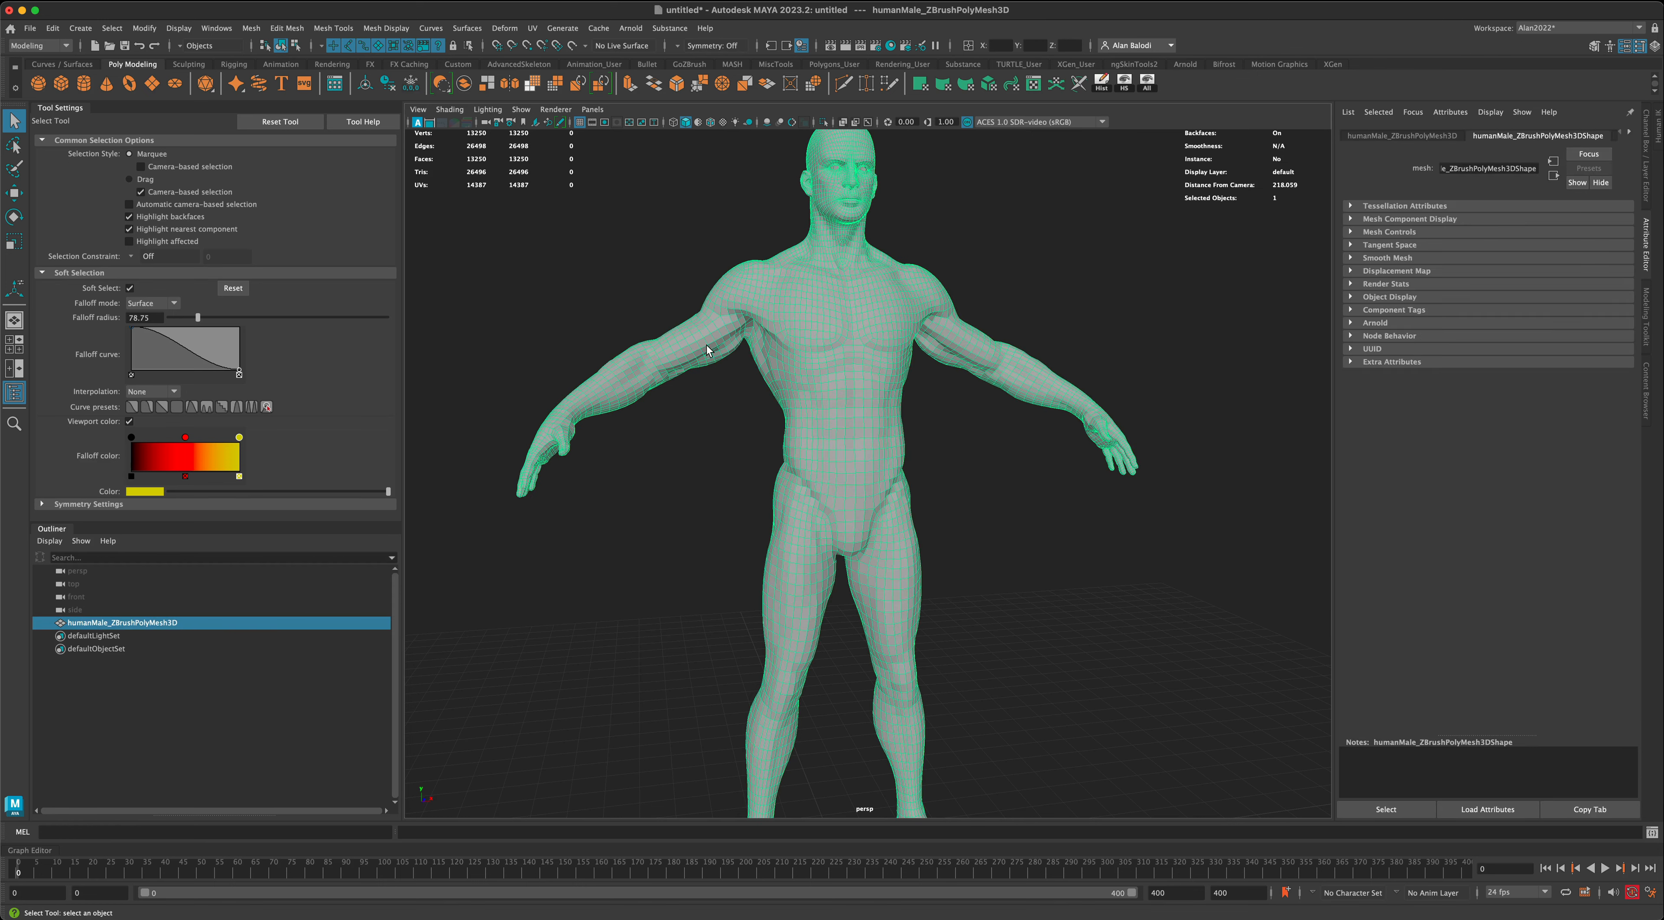
pyautogui.click(394, 29)
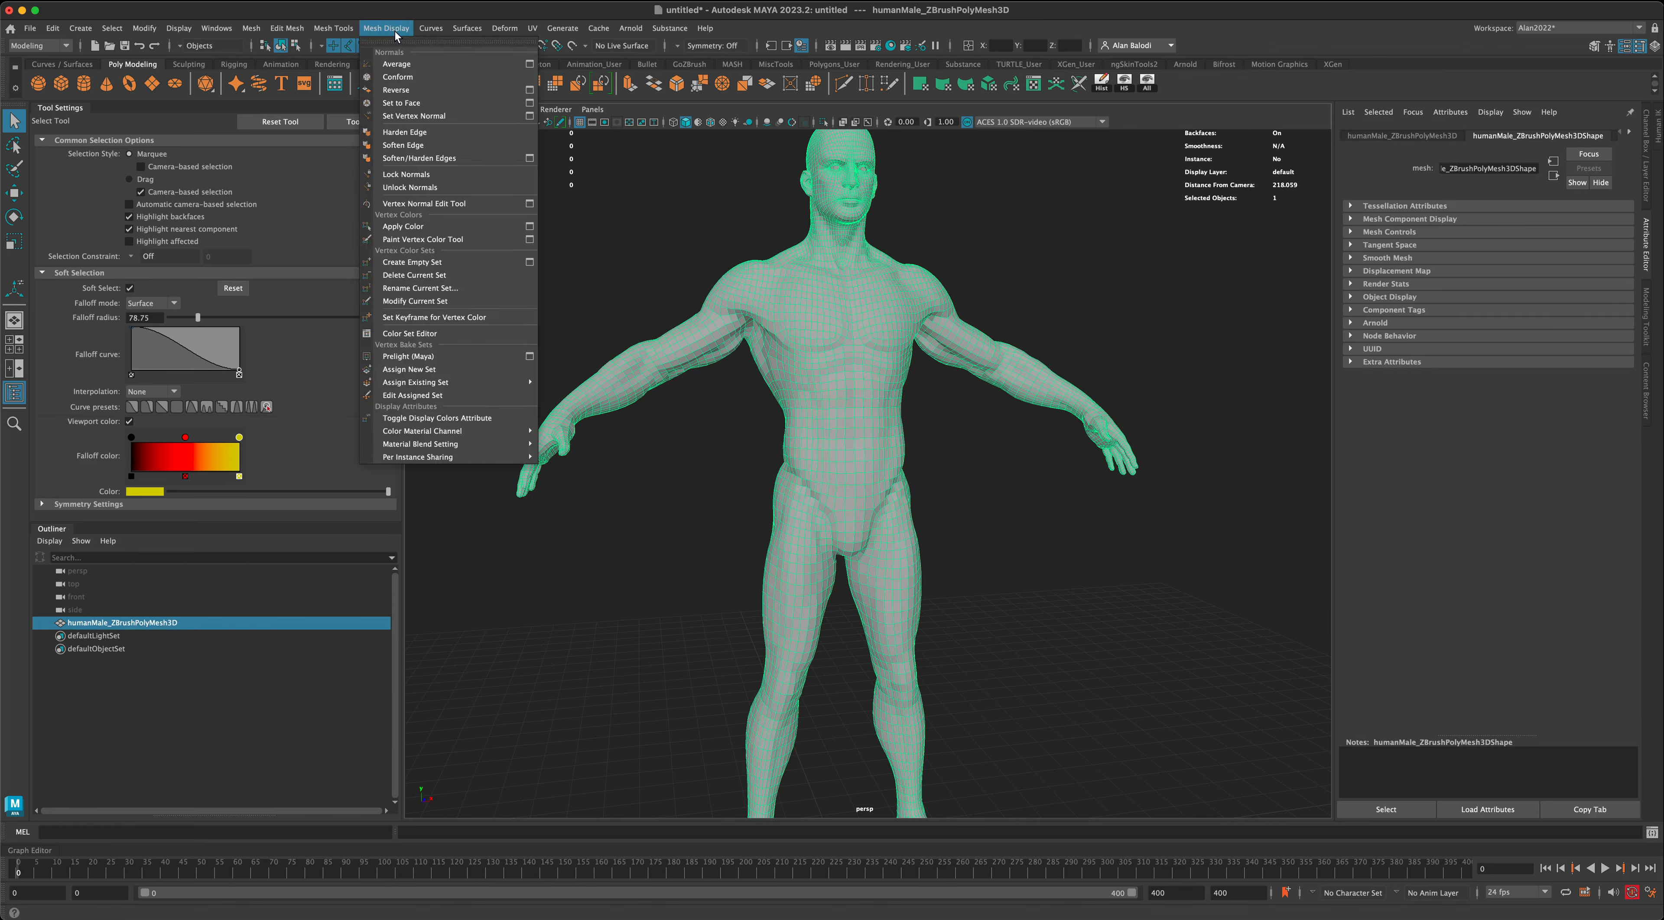
pyautogui.click(446, 146)
pyautogui.click(1029, 576)
# - Display the wireframe over the shaded body mesh
pyautogui.scroll(-2, 1033, 577)
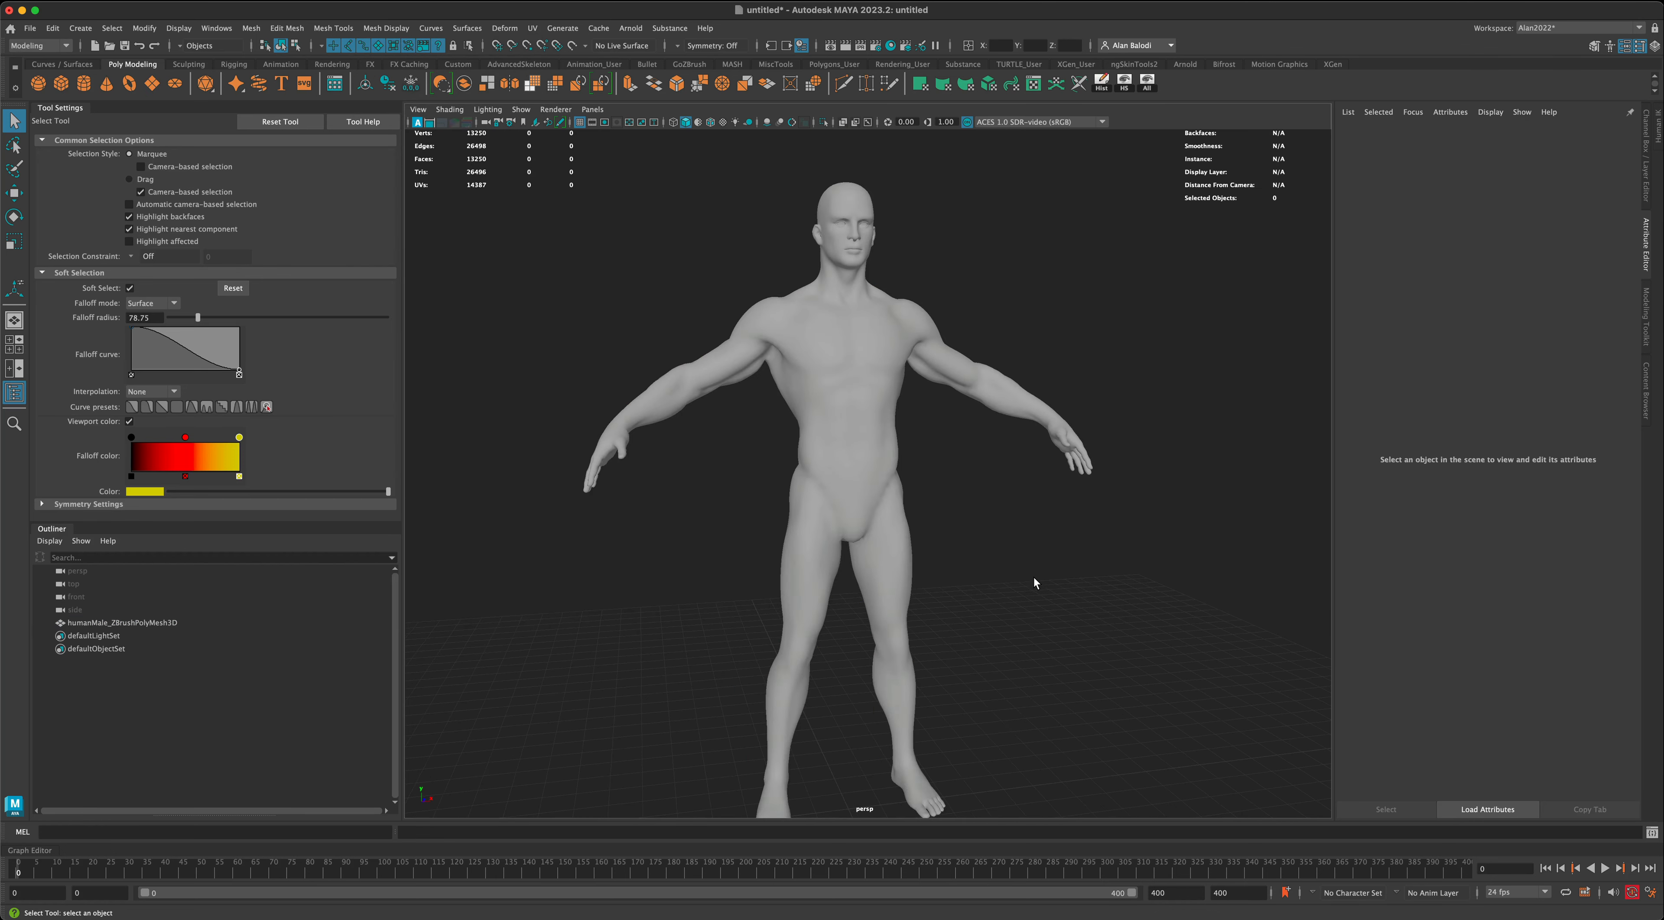
pyautogui.moveTo(1034, 582)
pyautogui.keyDown('alt'); pyautogui.mouseDown()
pyautogui.moveTo(1058, 562)
pyautogui.moveTo(900, 562)
pyautogui.moveTo(1048, 561)
pyautogui.mouseUp(); pyautogui.keyUp('alt')
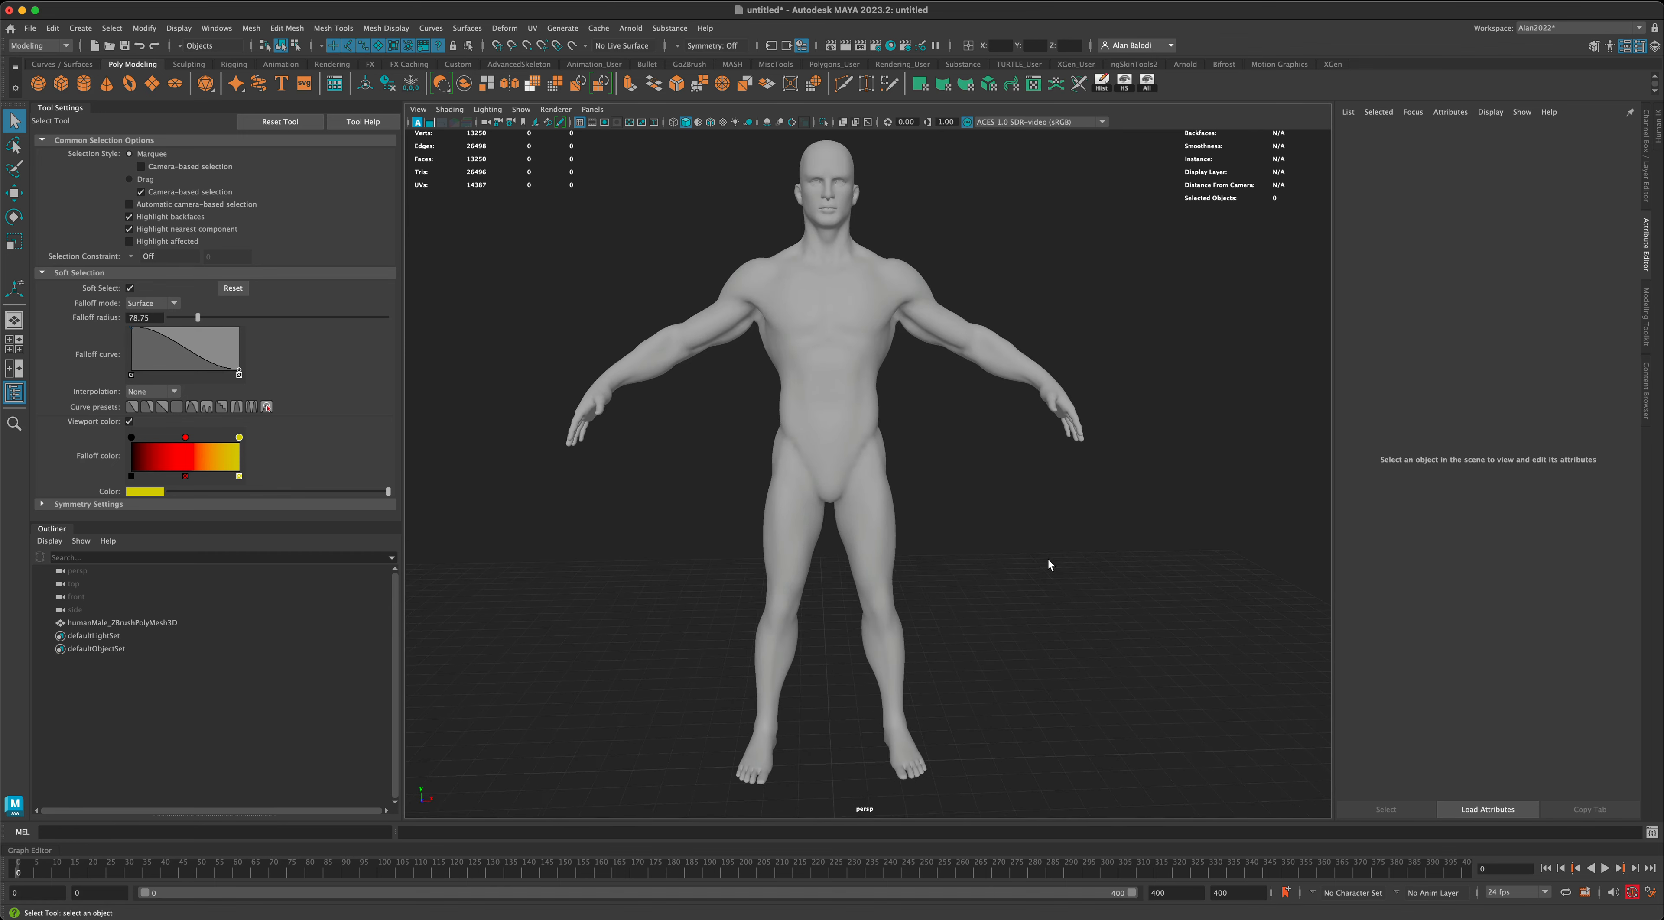
pyautogui.keyDown('alt'); pyautogui.moveTo(1048, 561); pyautogui.dragTo(1061, 566, button='middle'); pyautogui.keyUp('alt')
pyautogui.moveTo(721, 446)
pyautogui.keyDown('alt'); pyautogui.mouseDown()
pyautogui.moveTo(770, 432)
pyautogui.moveTo(698, 426)
pyautogui.mouseUp(); pyautogui.keyUp('alt')
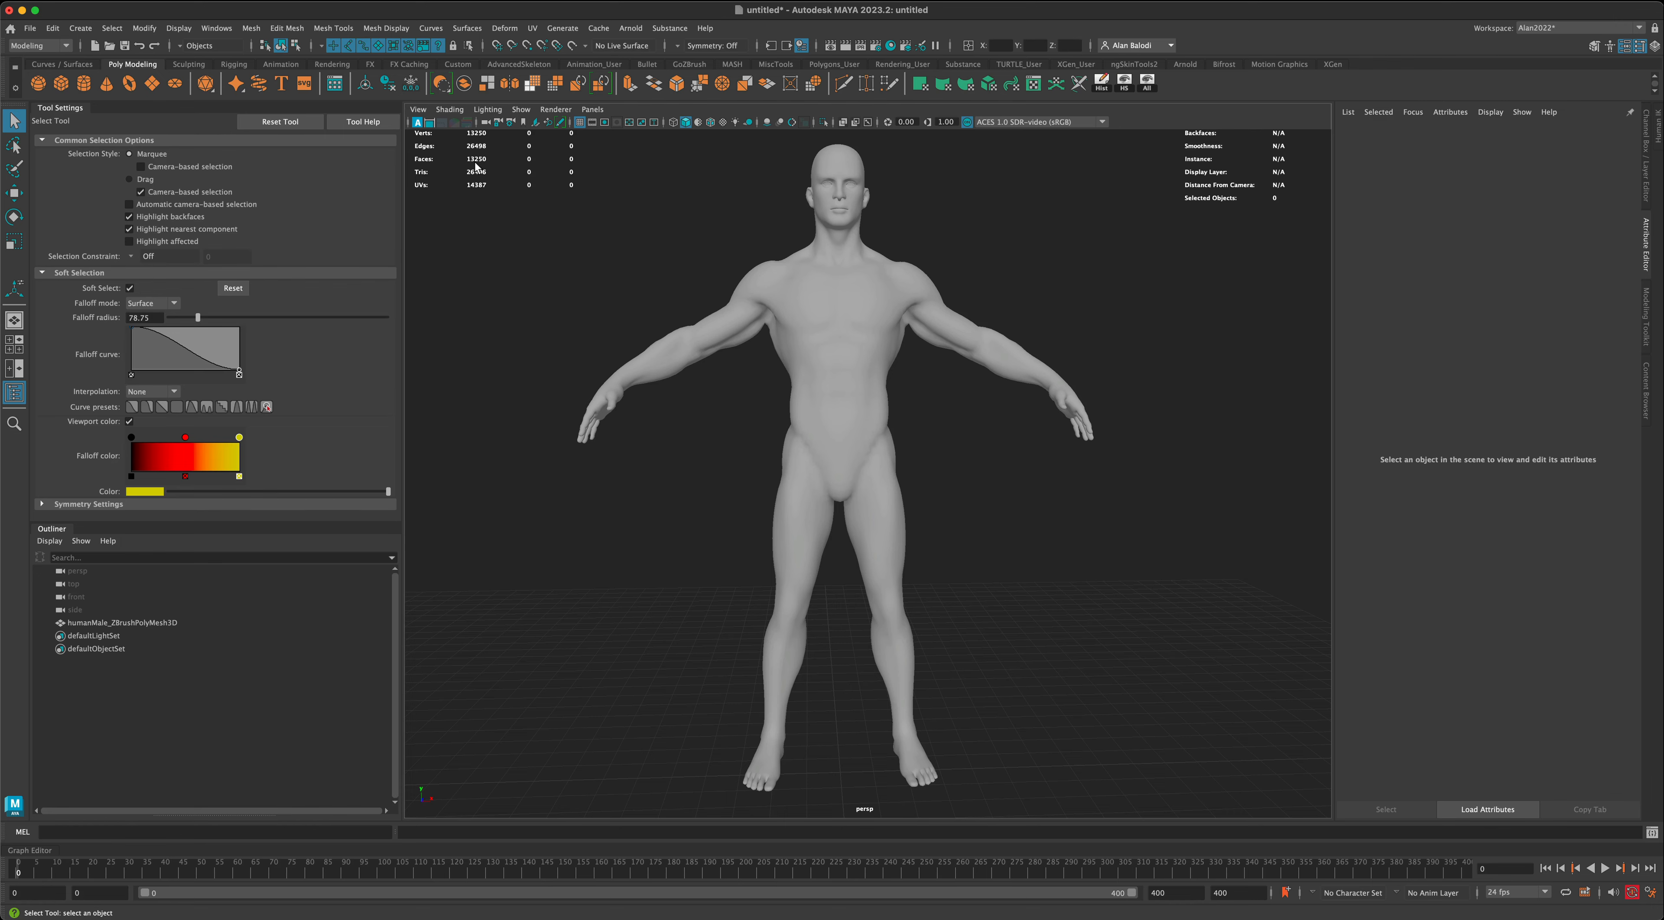
pyautogui.click(711, 123)
pyautogui.moveTo(676, 255)
pyautogui.keyDown('alt'); pyautogui.mouseDown()
pyautogui.moveTo(693, 284)
pyautogui.moveTo(646, 279)
pyautogui.moveTo(606, 333)
pyautogui.moveTo(632, 325)
pyautogui.moveTo(532, 321)
pyautogui.moveTo(937, 322)
pyautogui.moveTo(976, 455)
pyautogui.mouseUp(); pyautogui.keyUp('alt')
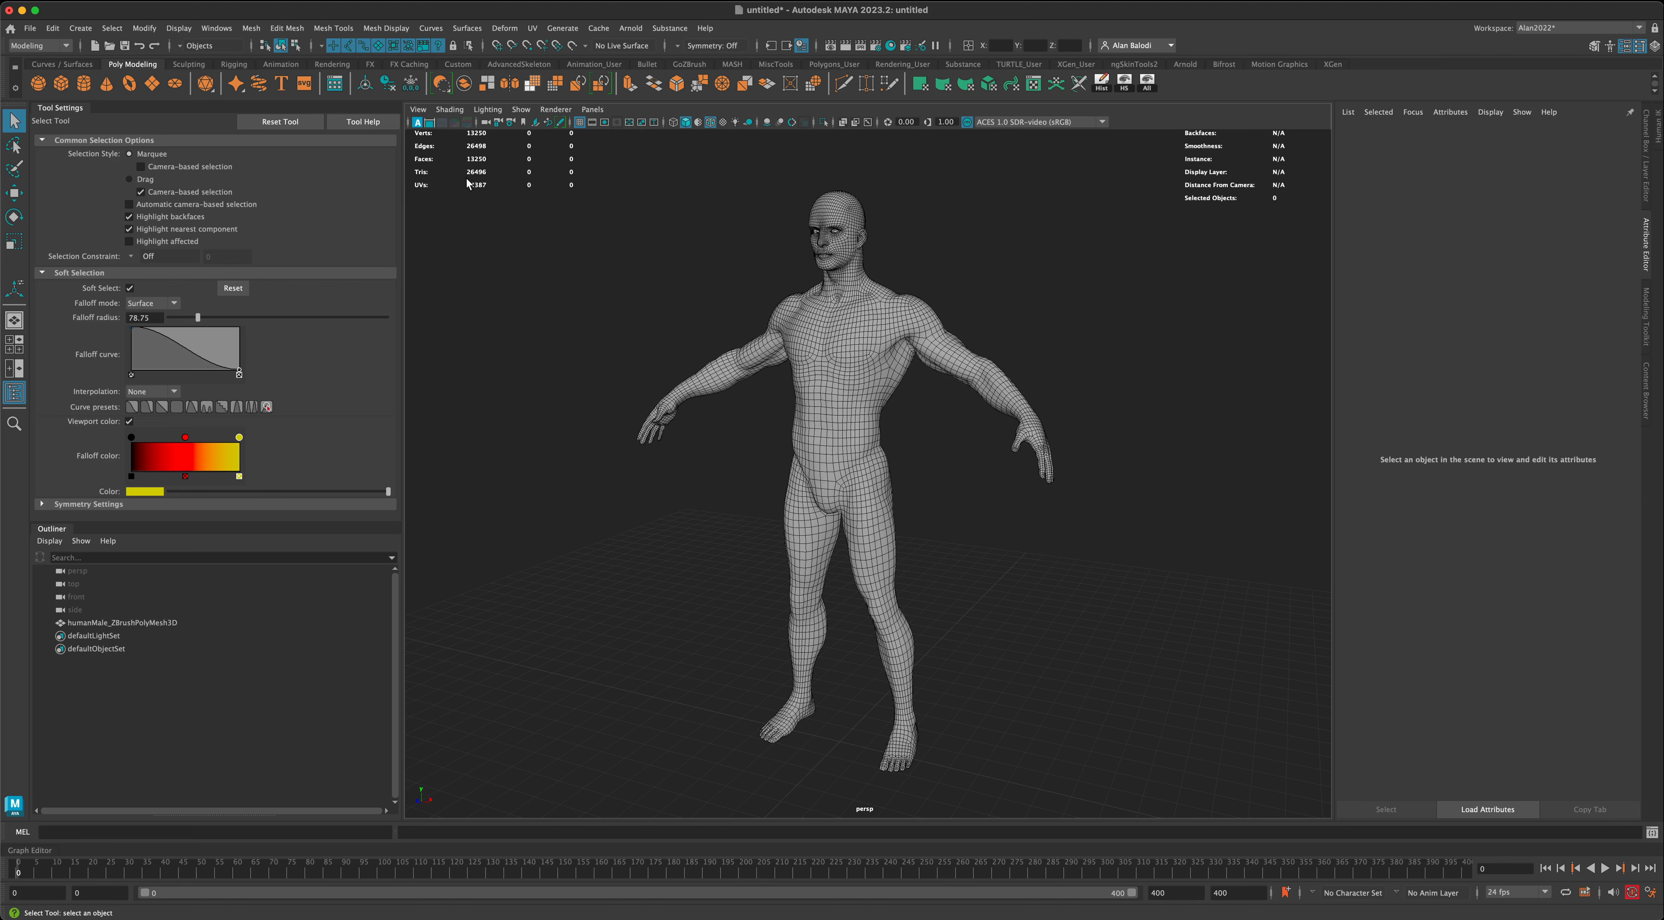
# - Examine the polygon counts and the wireframe topology from the full figure down to the legs and feet
pyautogui.keyDown('alt'); pyautogui.moveTo(836, 428); pyautogui.dragTo(743, 465); pyautogui.keyUp('alt')
pyautogui.scroll(2, 949, 460)
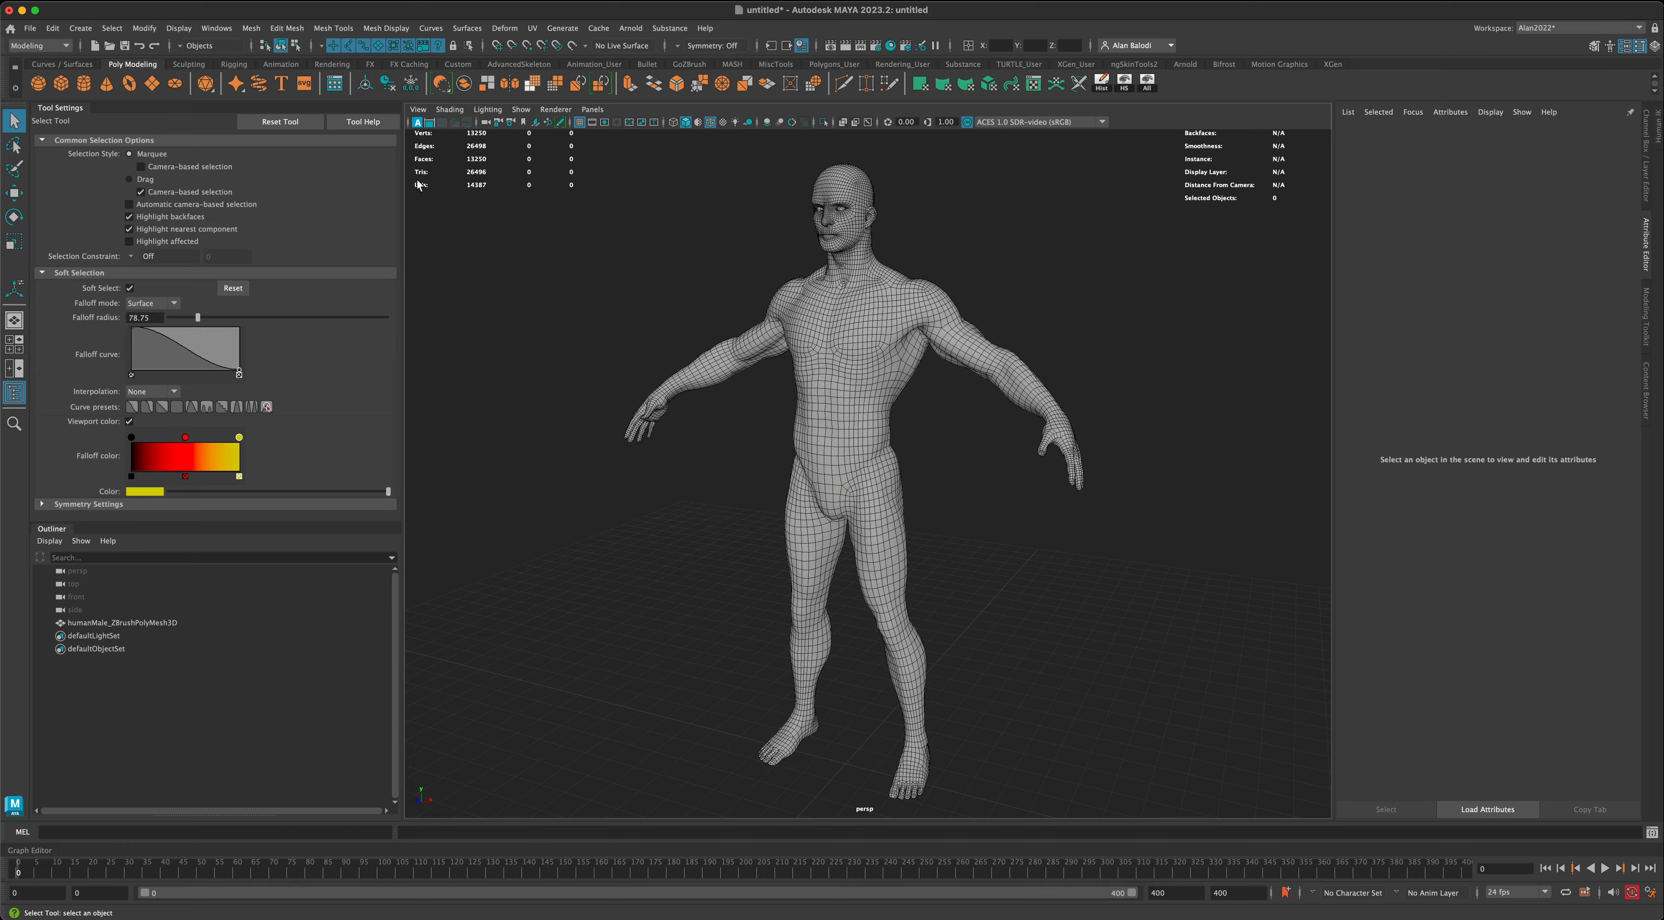
pyautogui.keyDown('alt'); pyautogui.moveTo(556, 331); pyautogui.dragTo(824, 424); pyautogui.keyUp('alt')
pyautogui.keyDown('alt'); pyautogui.moveTo(681, 425); pyautogui.dragTo(658, 424); pyautogui.keyUp('alt')
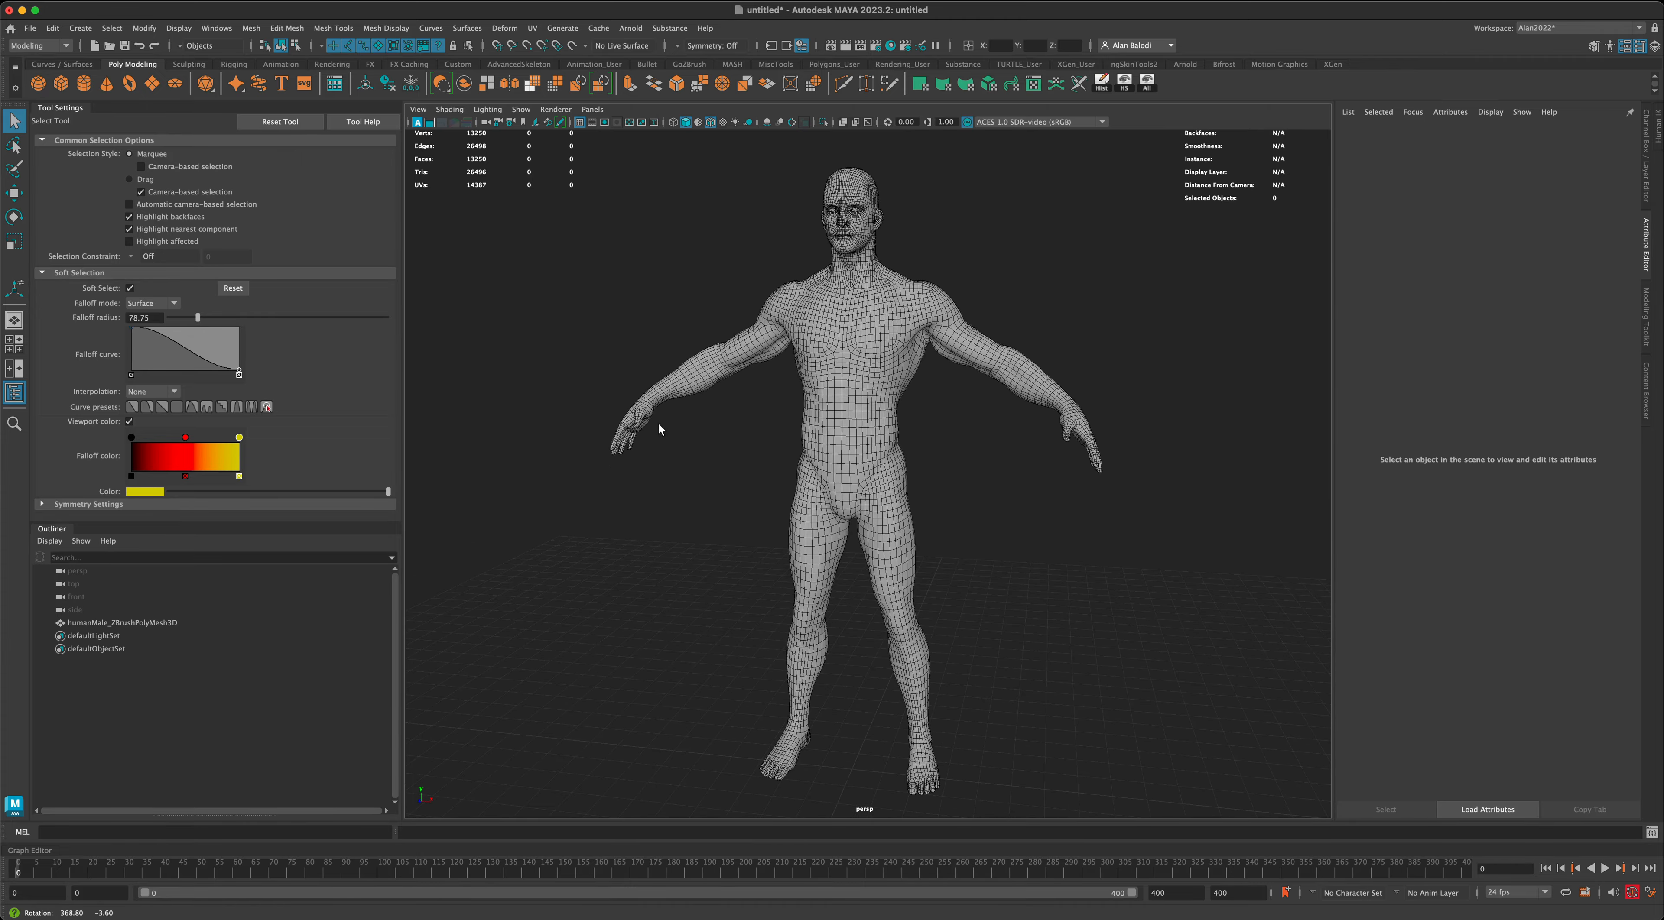
pyautogui.keyDown('alt'); pyautogui.moveTo(930, 488); pyautogui.dragTo(992, 478); pyautogui.keyUp('alt')
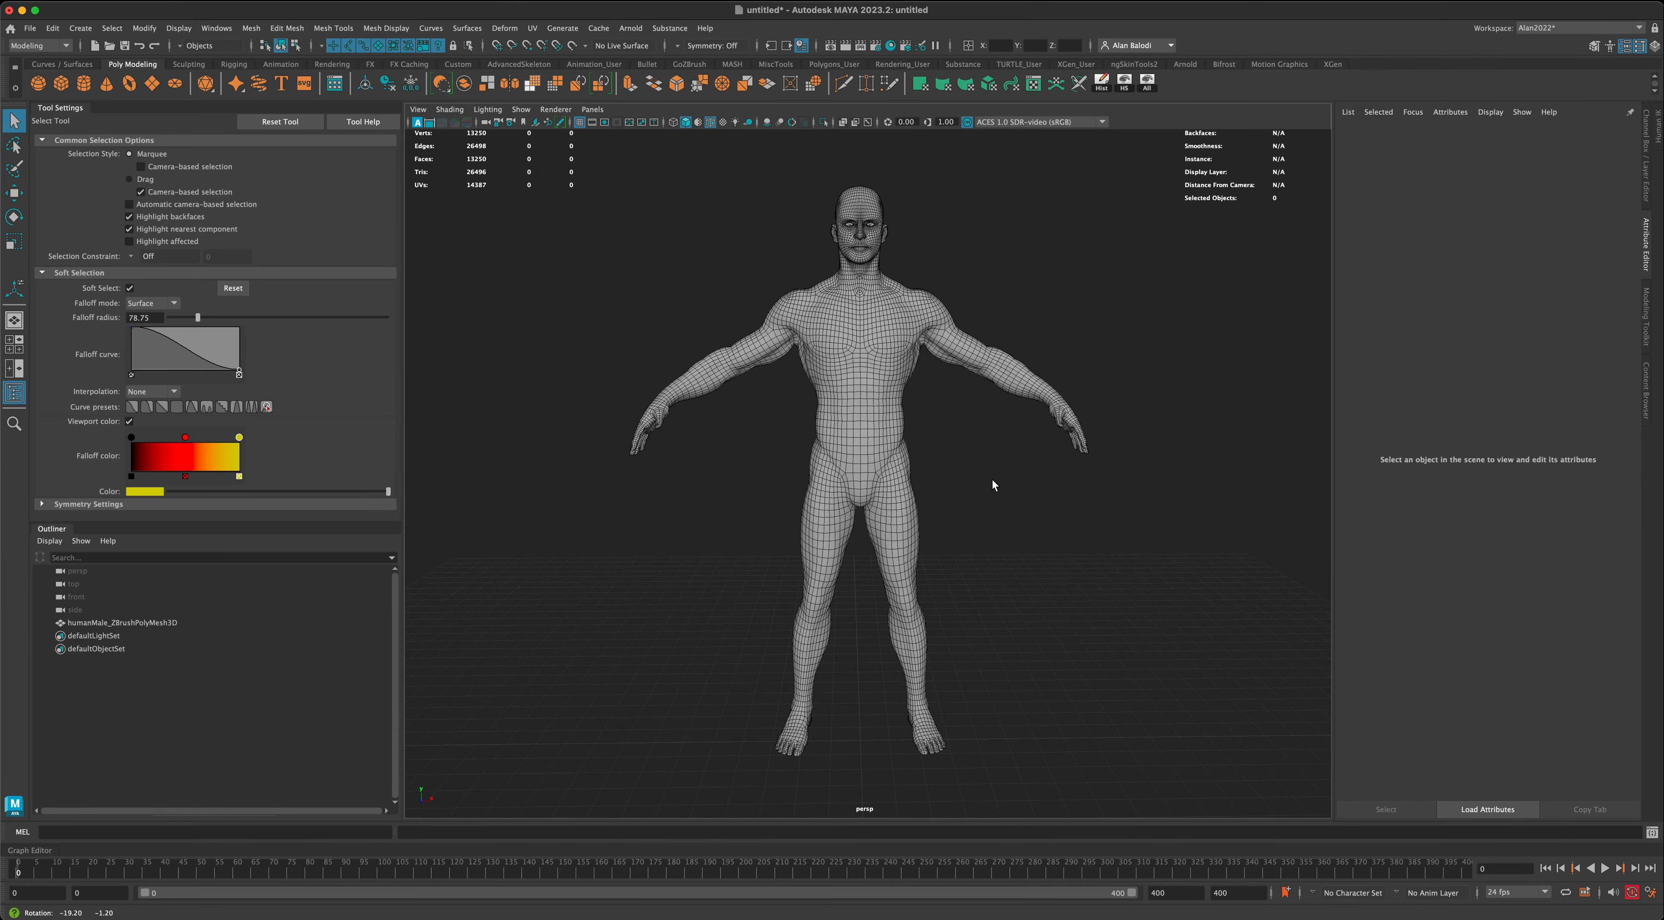
pyautogui.keyDown('alt'); pyautogui.moveTo(1033, 642); pyautogui.dragTo(1007, 421, button='middle'); pyautogui.keyUp('alt')
pyautogui.scroll(8, 1015, 517)
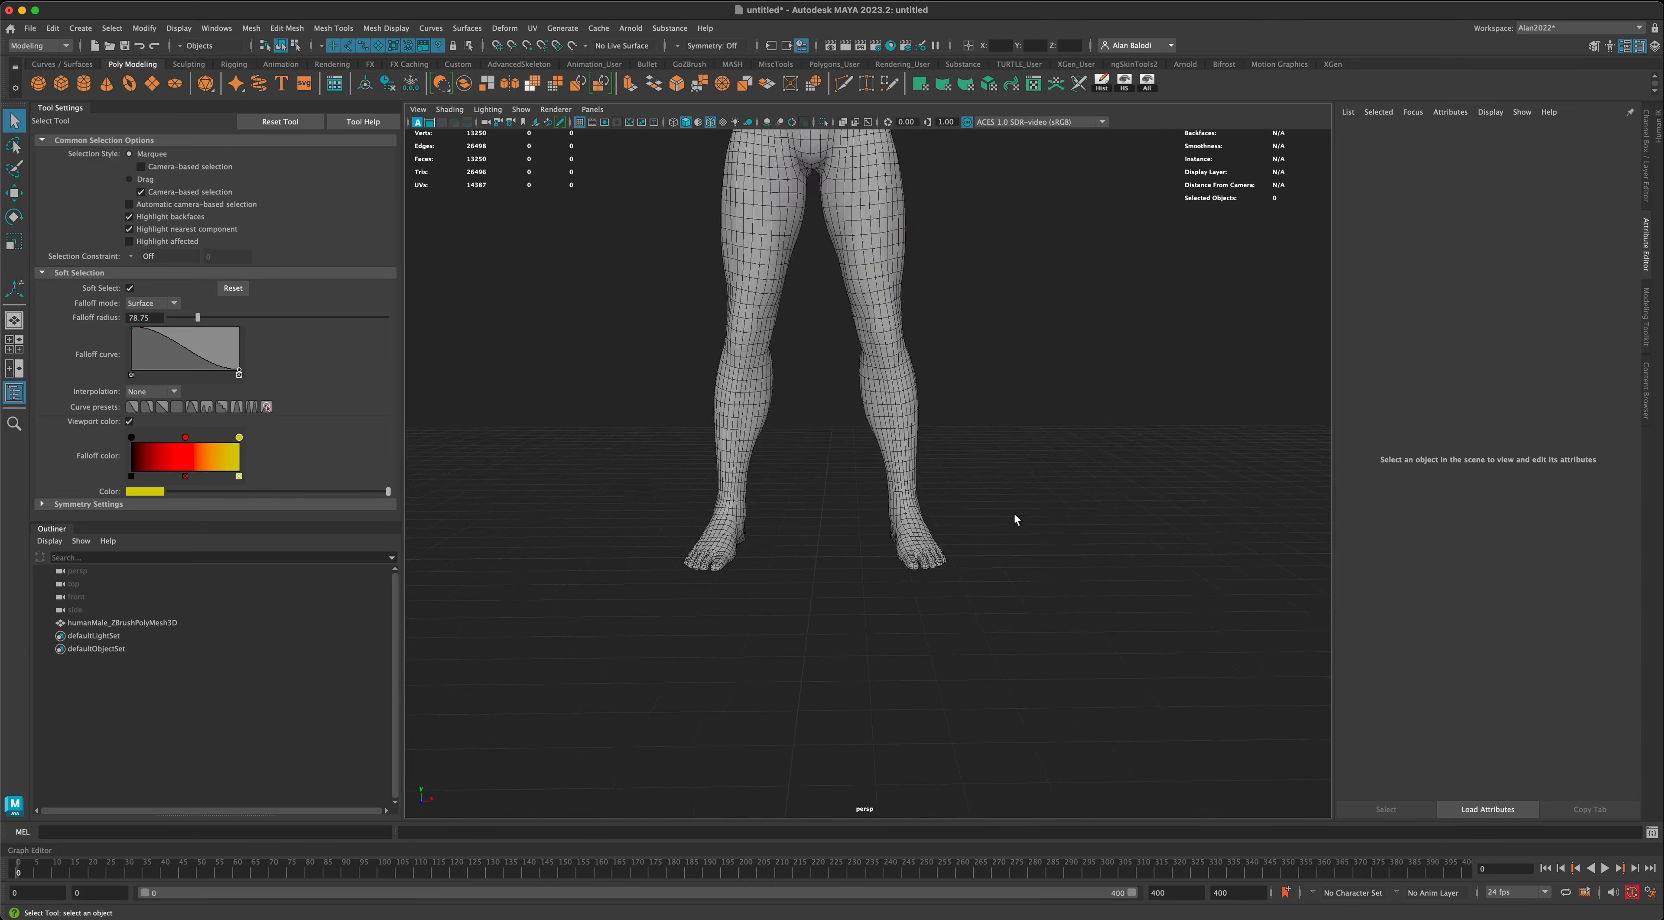
pyautogui.keyDown('alt'); pyautogui.moveTo(1016, 516); pyautogui.dragTo(1069, 555); pyautogui.keyUp('alt')
pyautogui.keyDown('alt'); pyautogui.moveTo(913, 642); pyautogui.dragTo(892, 559, button='middle'); pyautogui.keyUp('alt')
pyautogui.scroll(8, 910, 553)
# - Select the body mesh, inspect the foot up close, and check the UV layout in the UV Editor before closing it
pyautogui.click(618, 513)
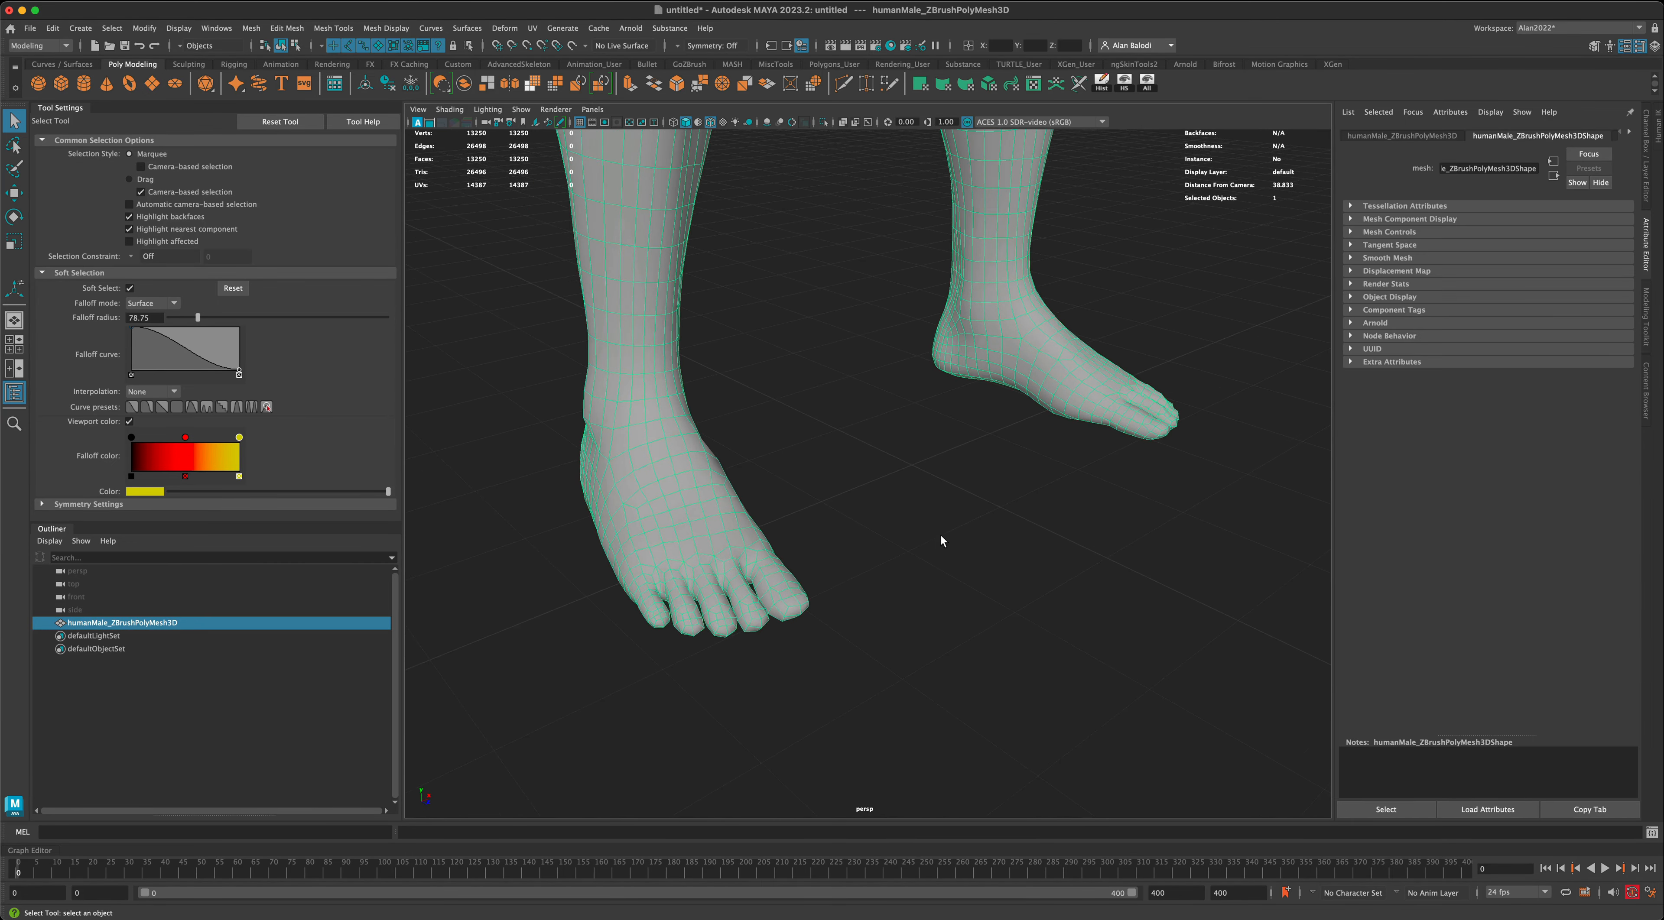
pyautogui.keyDown('alt'); pyautogui.moveTo(941, 536); pyautogui.dragTo(938, 547); pyautogui.keyUp('alt')
pyautogui.keyDown('alt'); pyautogui.moveTo(681, 652); pyautogui.dragTo(868, 570); pyautogui.keyUp('alt')
pyautogui.click(1033, 87)
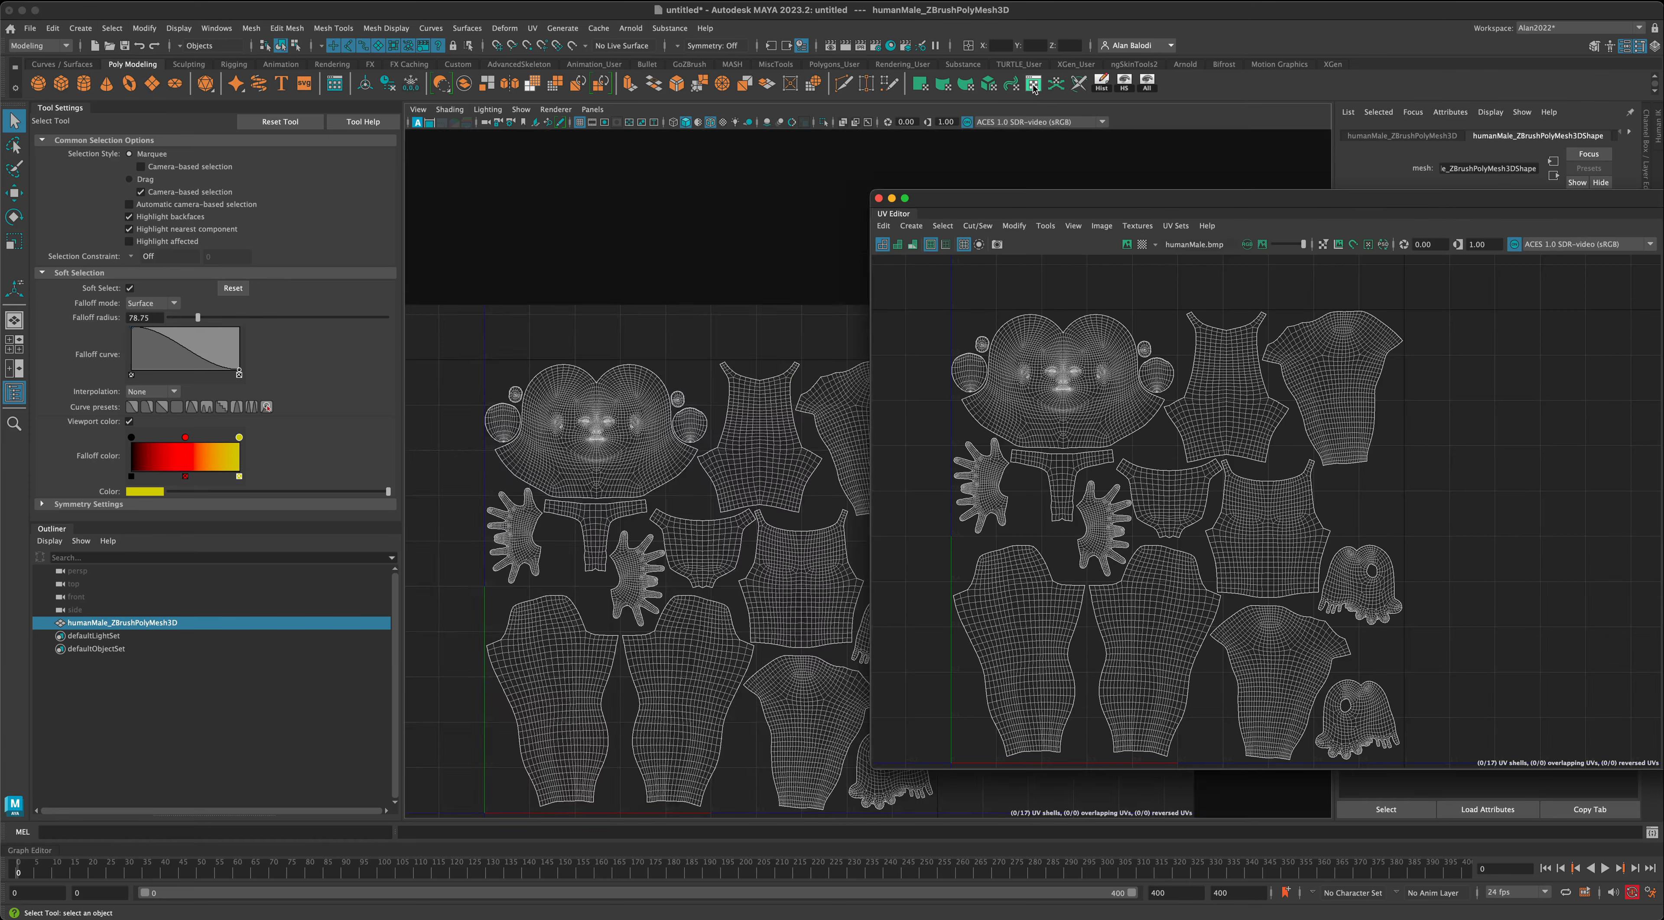
pyautogui.click(879, 198)
pyautogui.keyDown('alt'); pyautogui.moveTo(862, 427); pyautogui.dragTo(706, 429); pyautogui.keyUp('alt')
pyautogui.moveTo(705, 429); pyautogui.dragTo(709, 463, button='right')
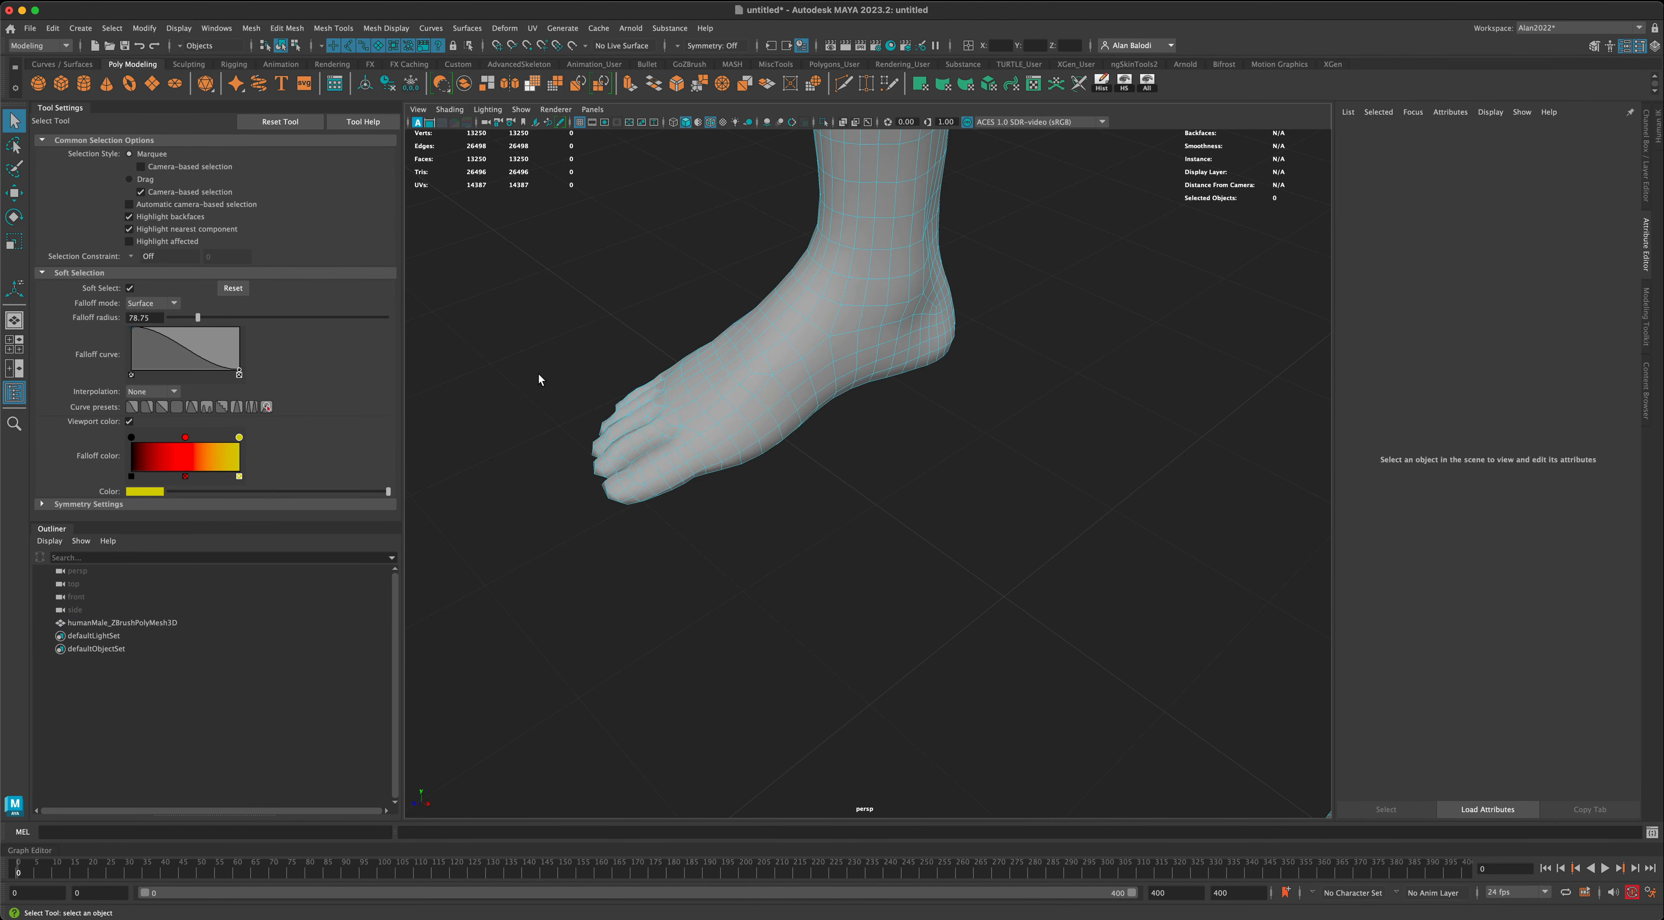
# - With soft selection turned off, select all faces of one foot's toes, extending the selection evenly around the forefoot and sole
pyautogui.moveTo(538, 373); pyautogui.dragTo(637, 519)
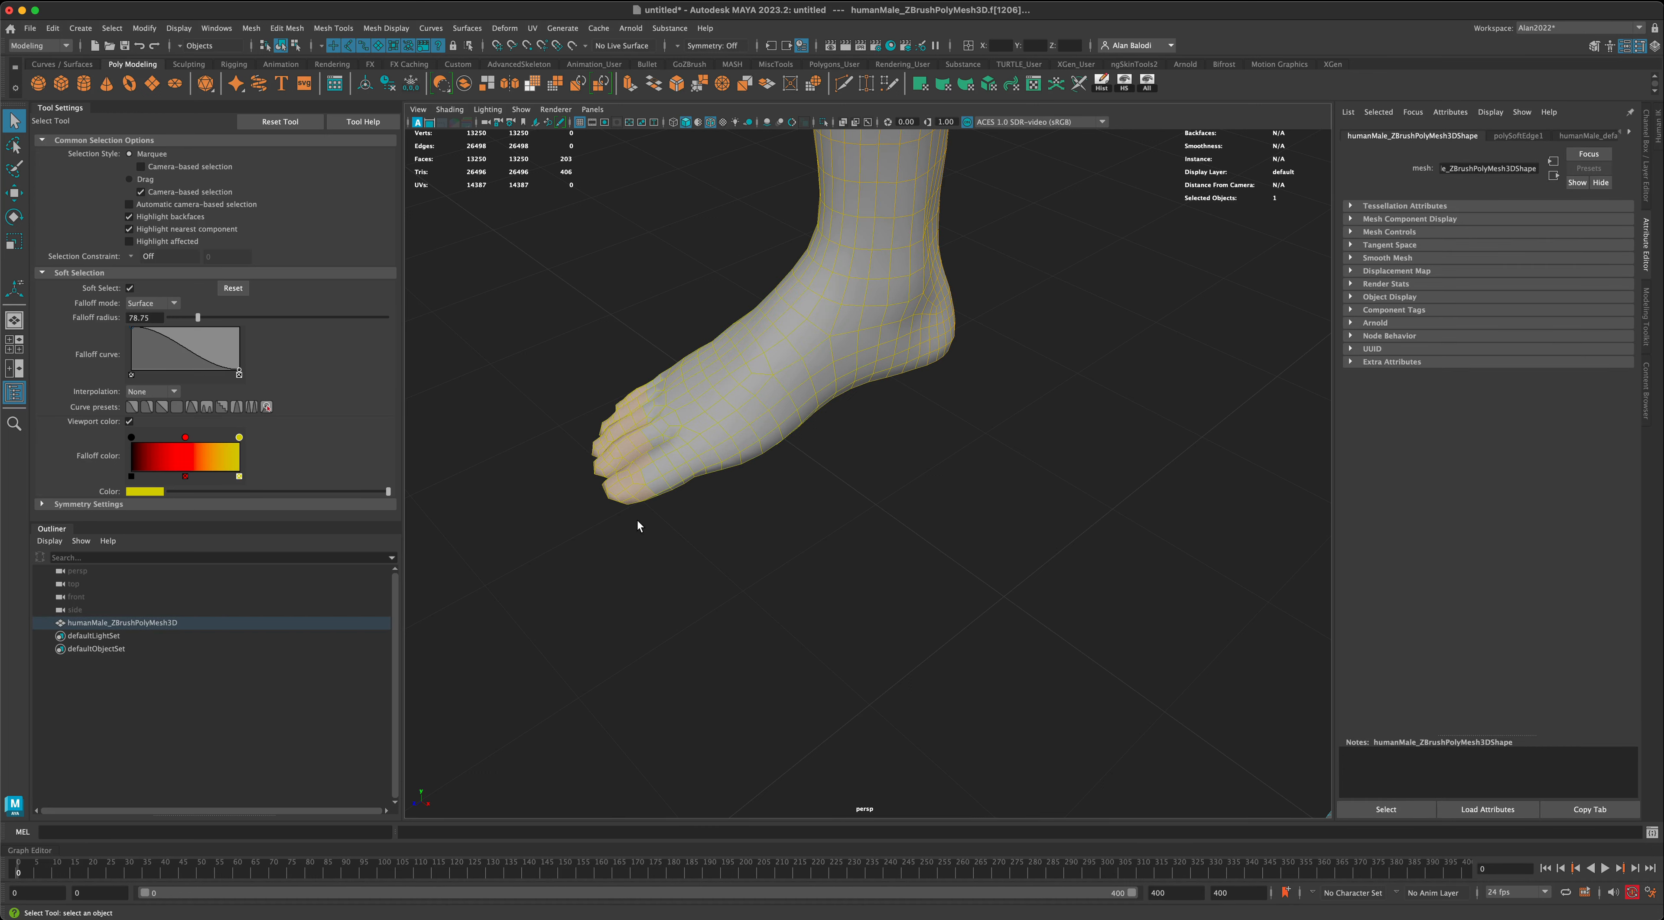
pyautogui.press('b')
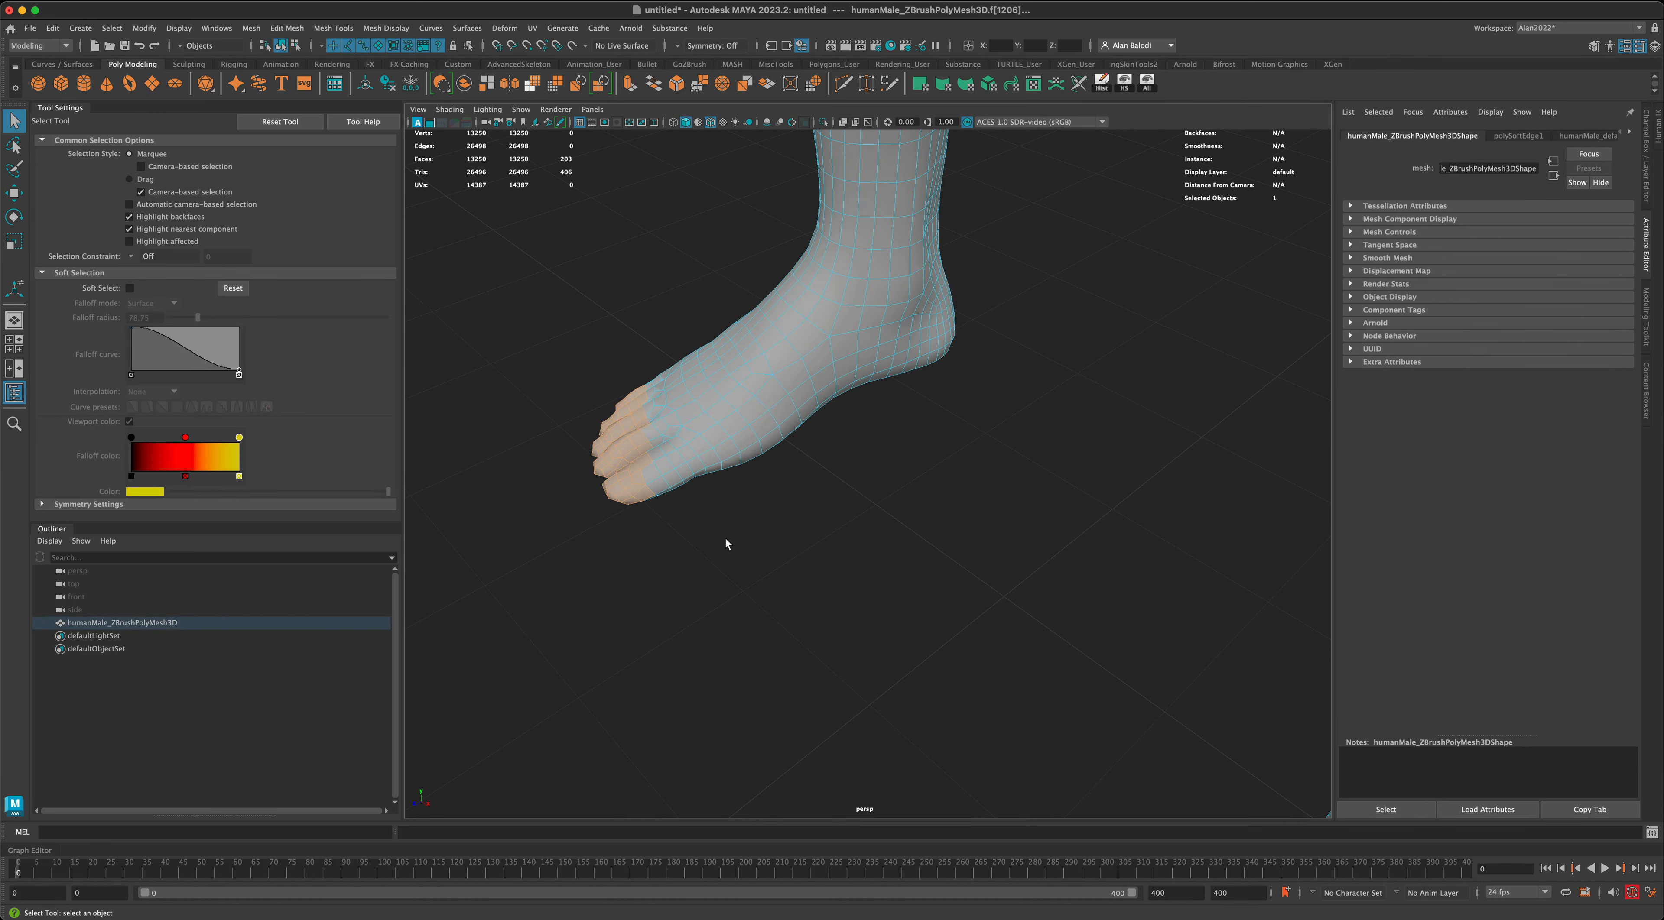
pyautogui.keyDown('alt'); pyautogui.moveTo(724, 537); pyautogui.dragTo(775, 531); pyautogui.keyUp('alt')
pyautogui.keyDown('alt'); pyautogui.moveTo(556, 479); pyautogui.dragTo(698, 480); pyautogui.keyUp('alt')
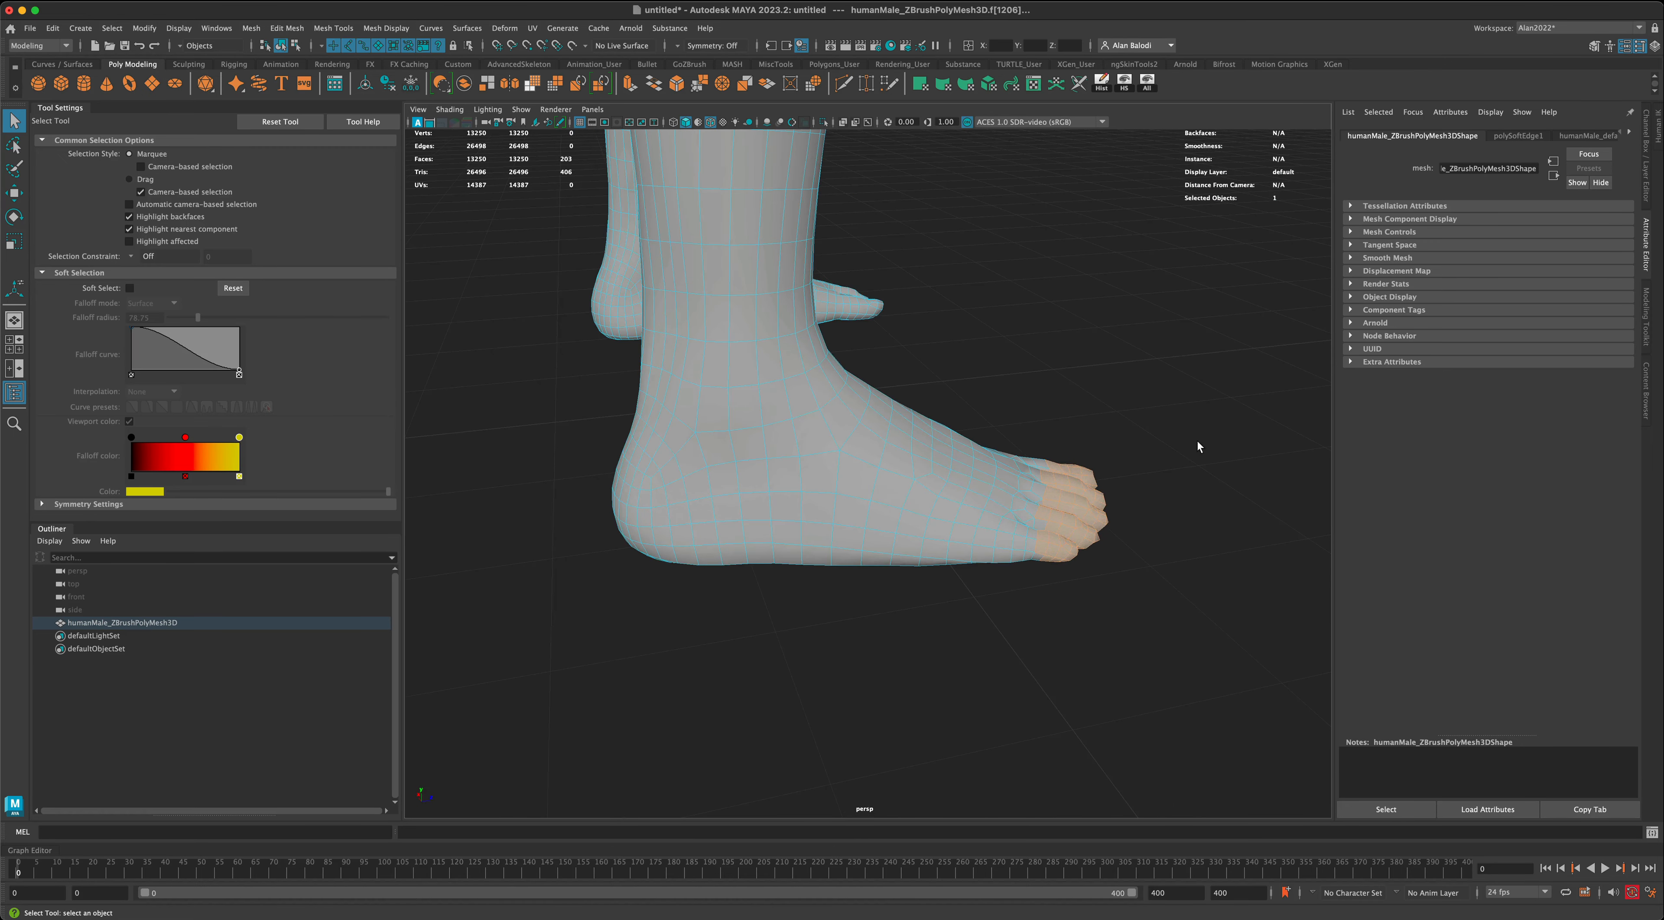
pyautogui.moveTo(1213, 423); pyautogui.dragTo(1014, 613)
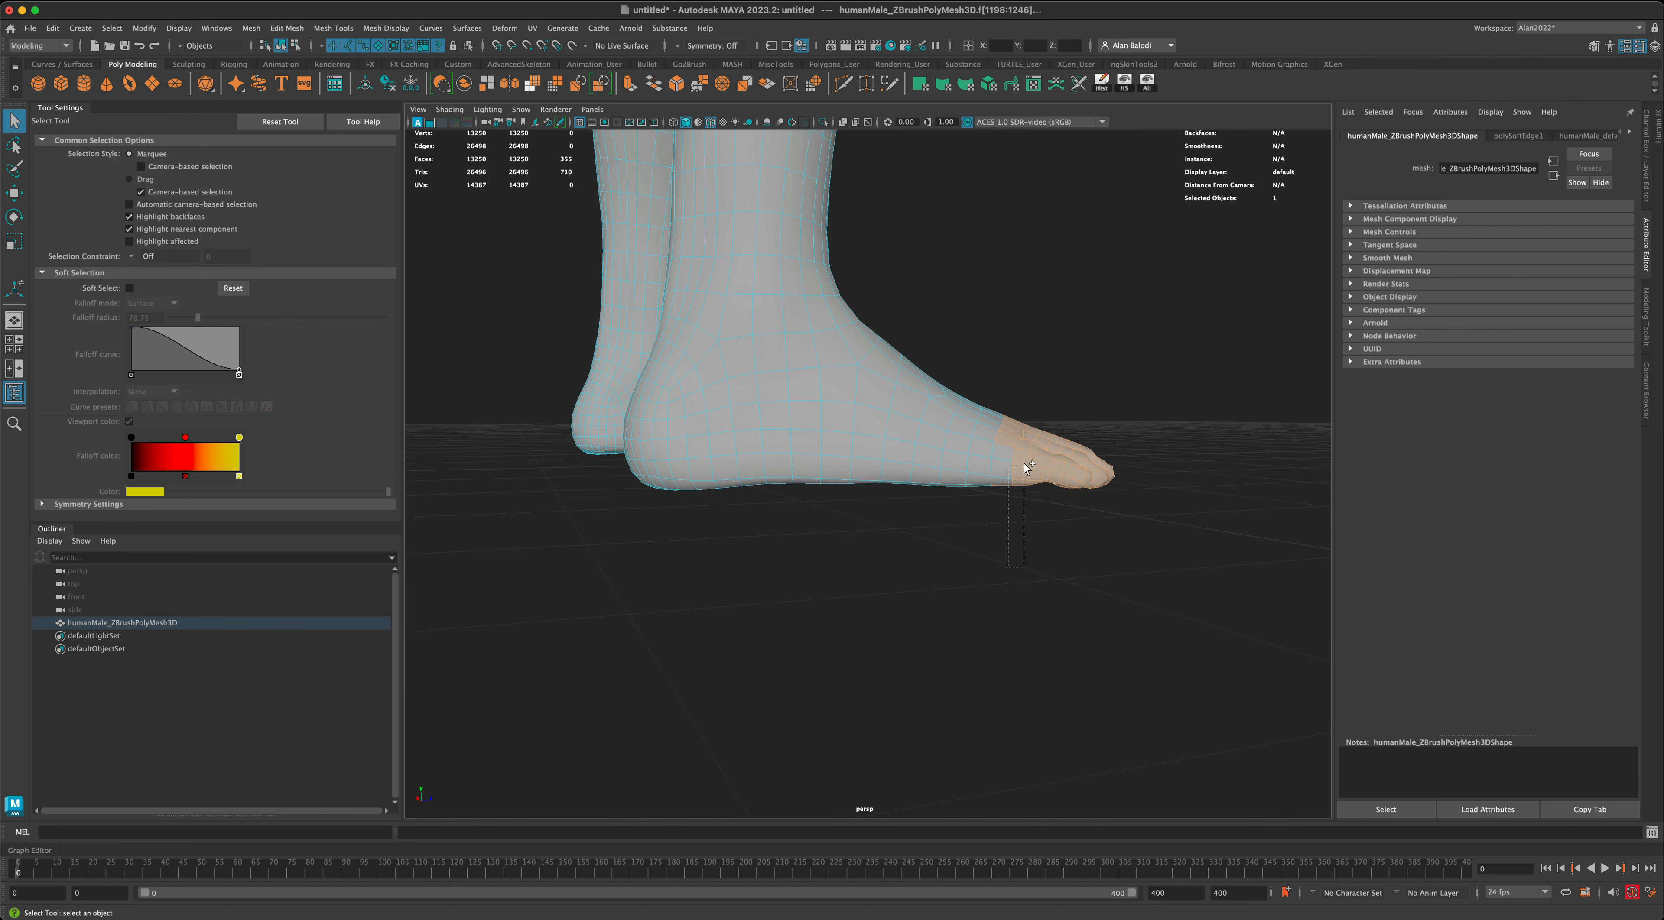
pyautogui.moveTo(1024, 463); pyautogui.dragTo(1028, 440)
pyautogui.keyDown('alt'); pyautogui.moveTo(1090, 580); pyautogui.dragTo(1093, 523); pyautogui.keyUp('alt')
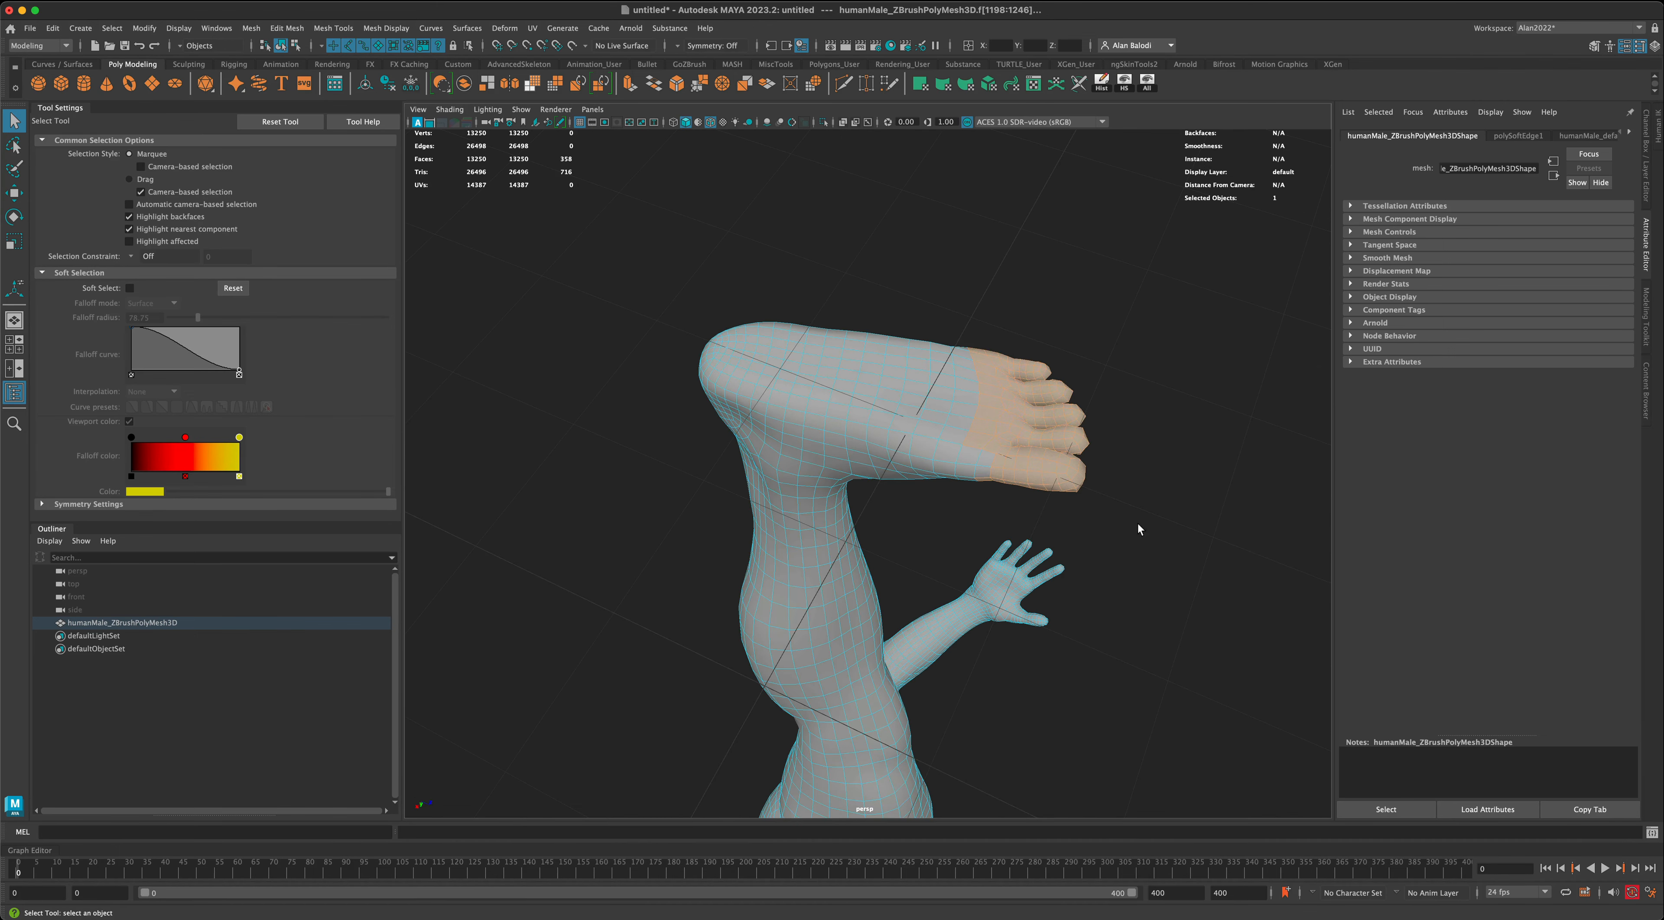
pyautogui.keyDown('alt'); pyautogui.moveTo(1161, 528); pyautogui.dragTo(1185, 520); pyautogui.keyUp('alt')
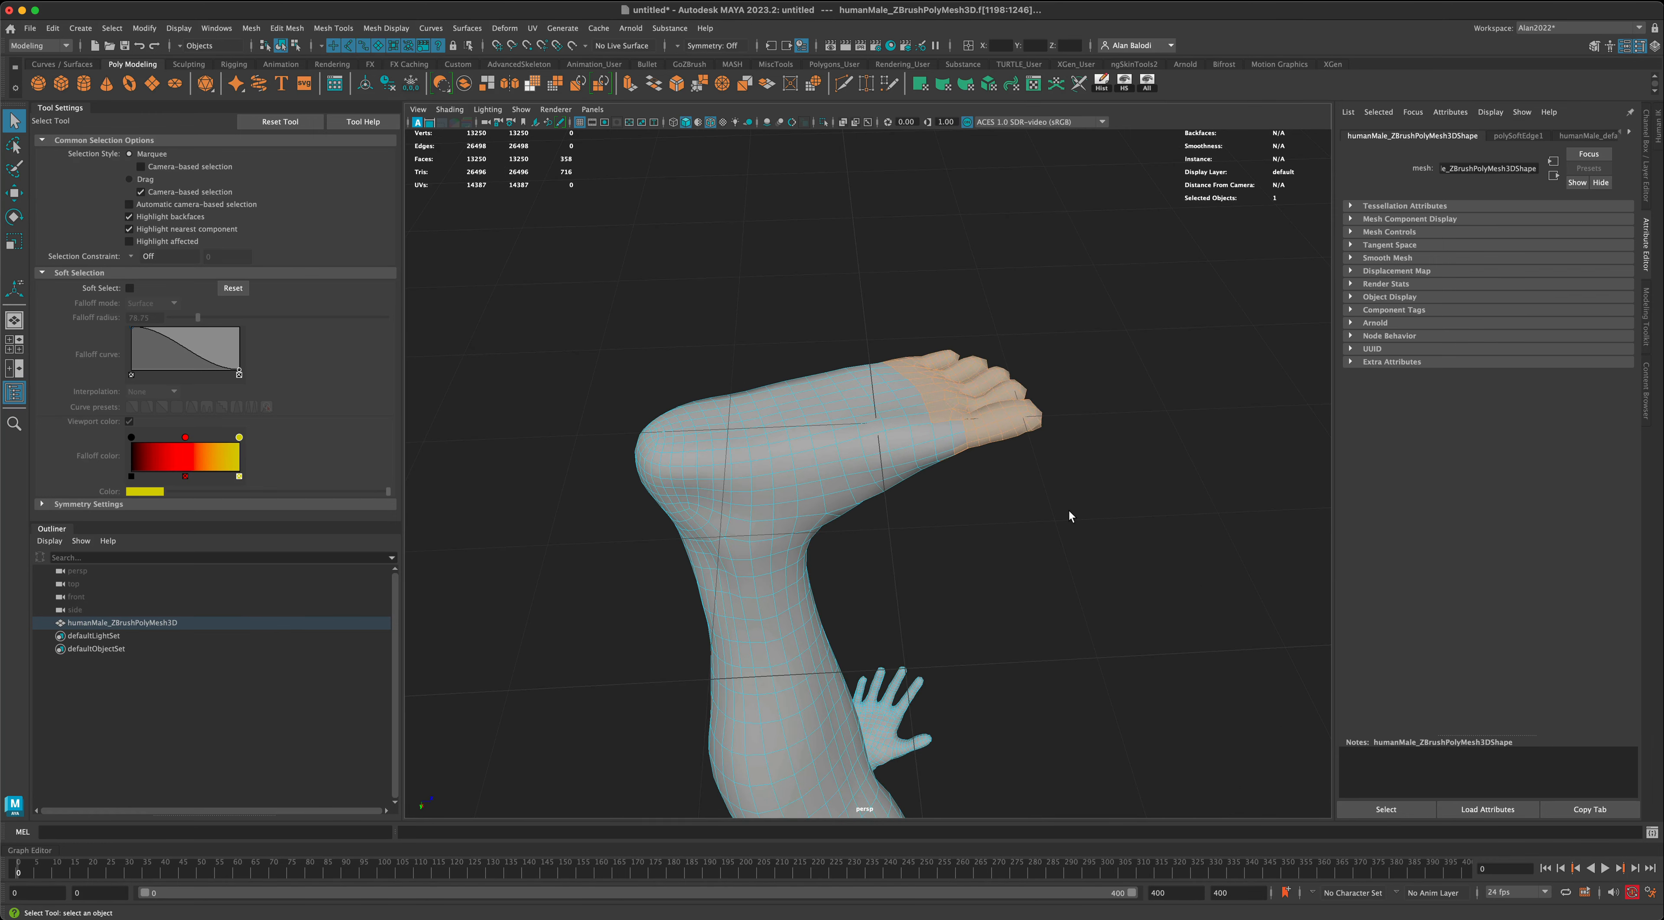
pyautogui.keyDown('shift'); pyautogui.moveTo(940, 409); pyautogui.dragTo(947, 406); pyautogui.keyUp('shift')
pyautogui.keyDown('alt'); pyautogui.moveTo(1103, 504); pyautogui.dragTo(1204, 605); pyautogui.keyUp('alt')
pyautogui.keyDown('alt'); pyautogui.moveTo(1204, 606); pyautogui.dragTo(1149, 582, button='right'); pyautogui.keyUp('alt')
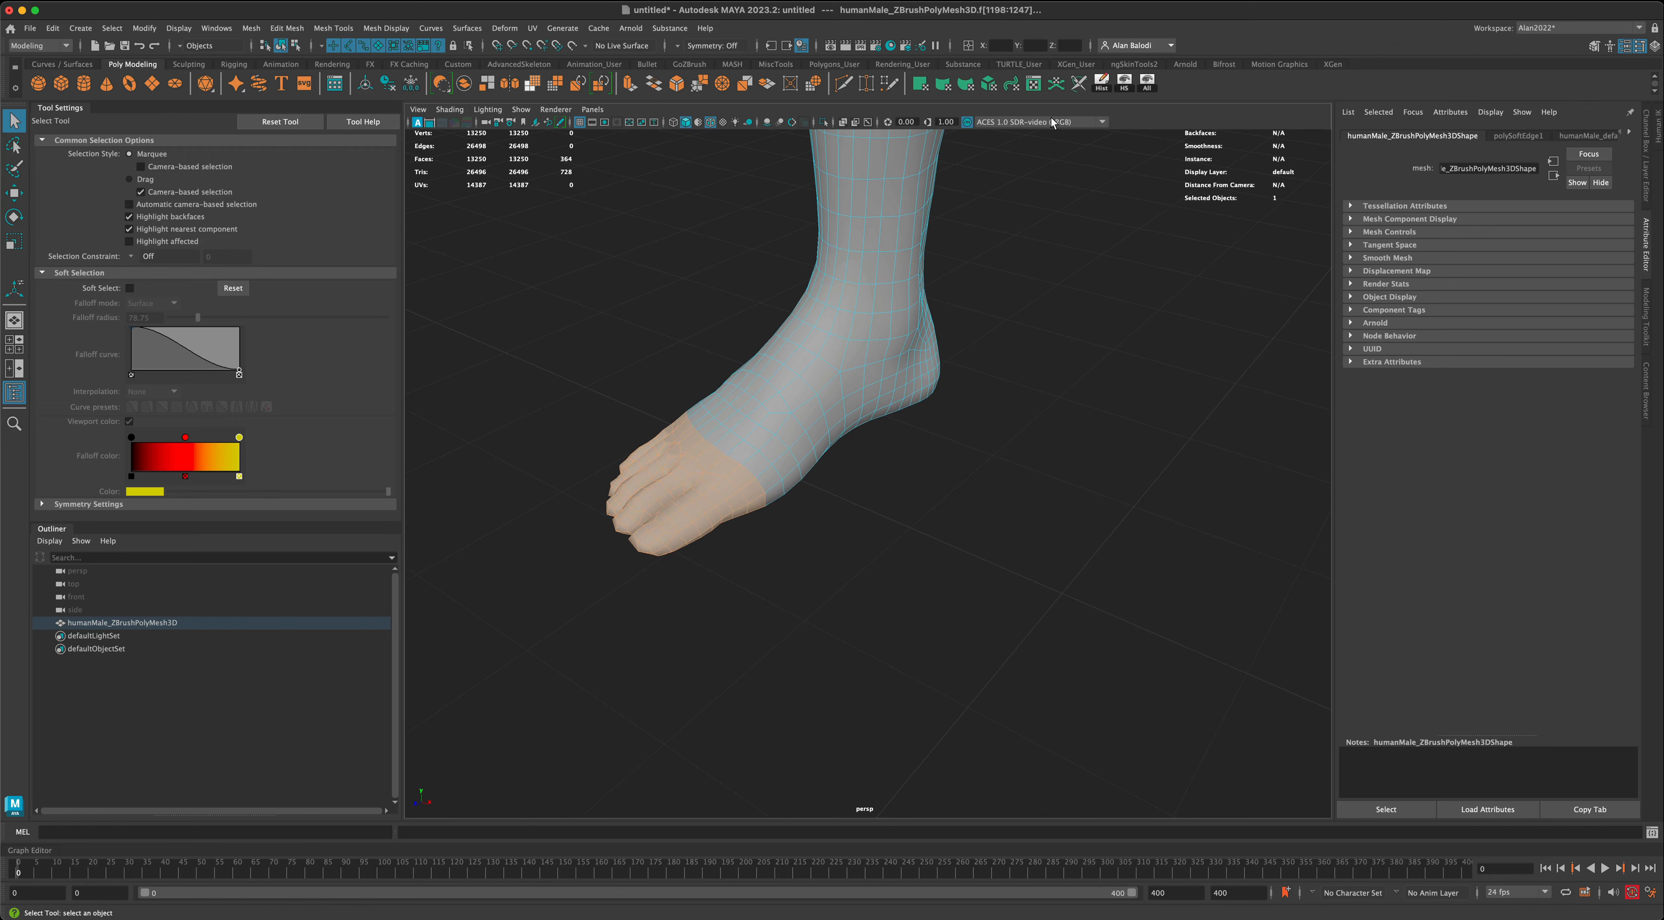
# - Check where the selected toe faces lie in the UV Editor and close it
pyautogui.click(1034, 83)
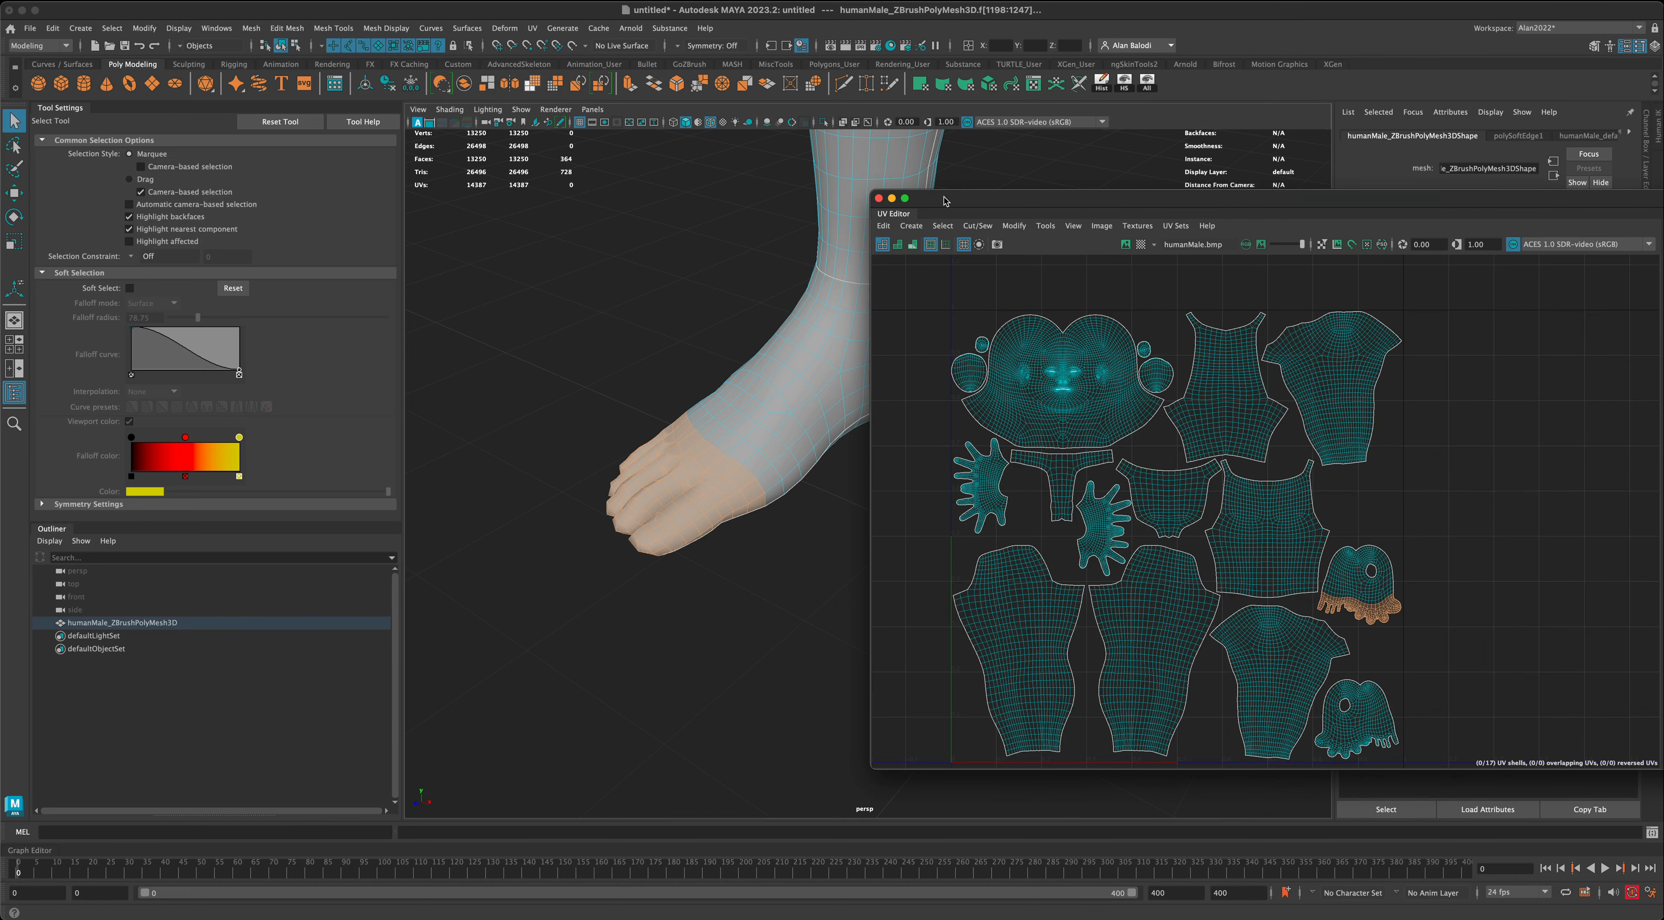
pyautogui.moveTo(944, 201); pyautogui.dragTo(1117, 205)
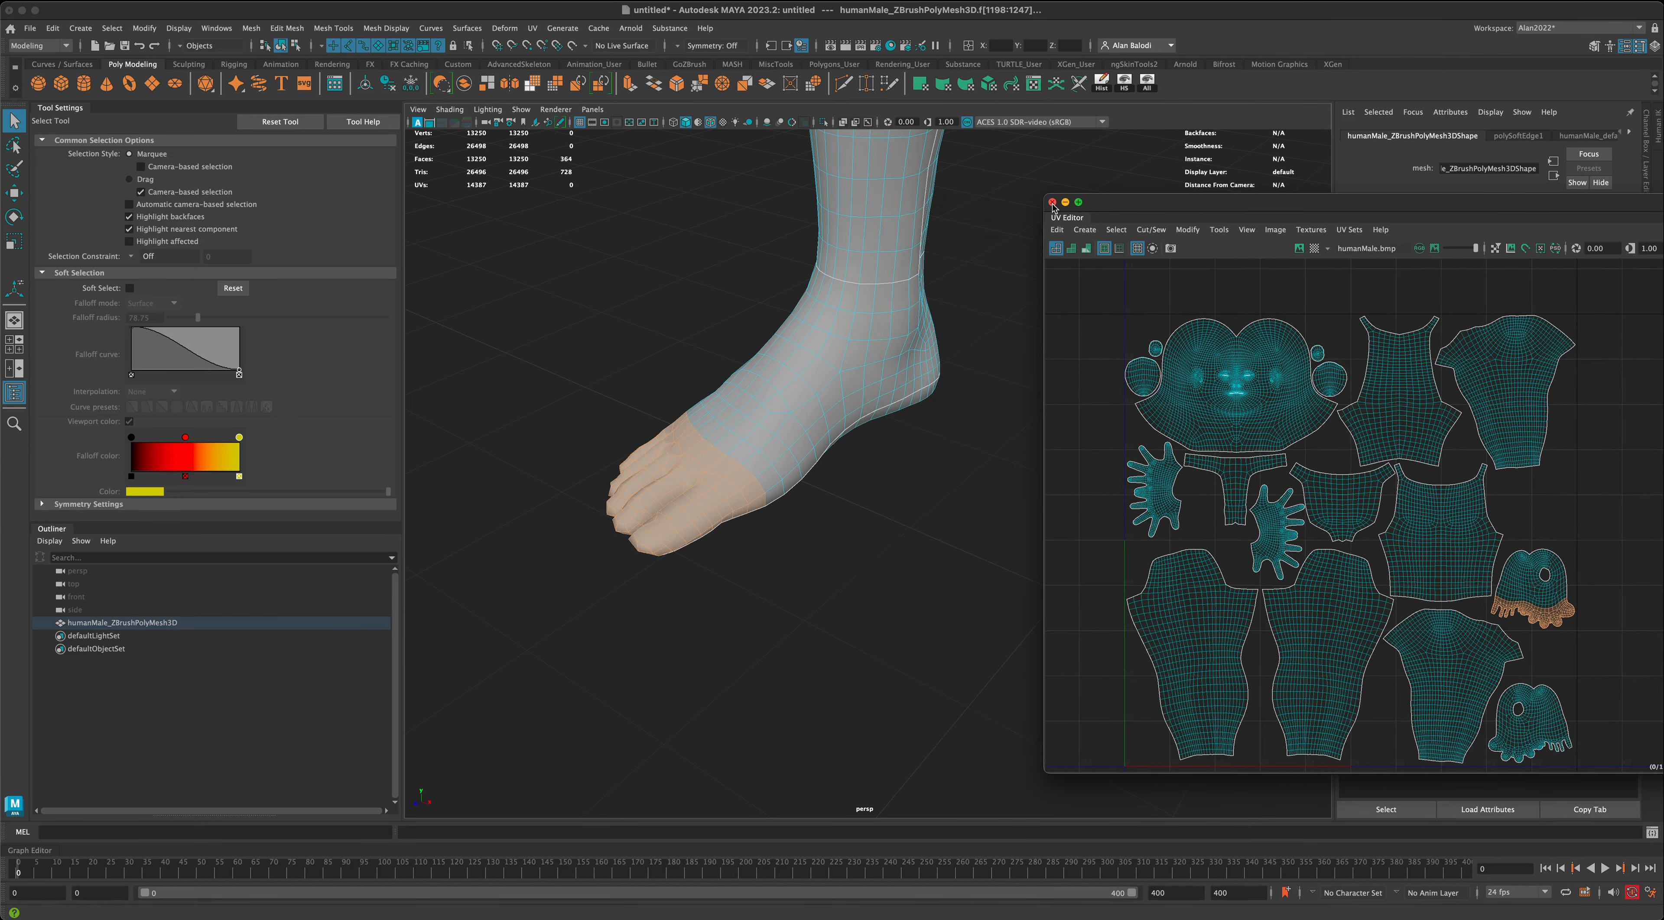
pyautogui.click(1052, 204)
# - Set symmetry to Object X so the toe face selection covers both feet
pyautogui.scroll(-5, 995, 508)
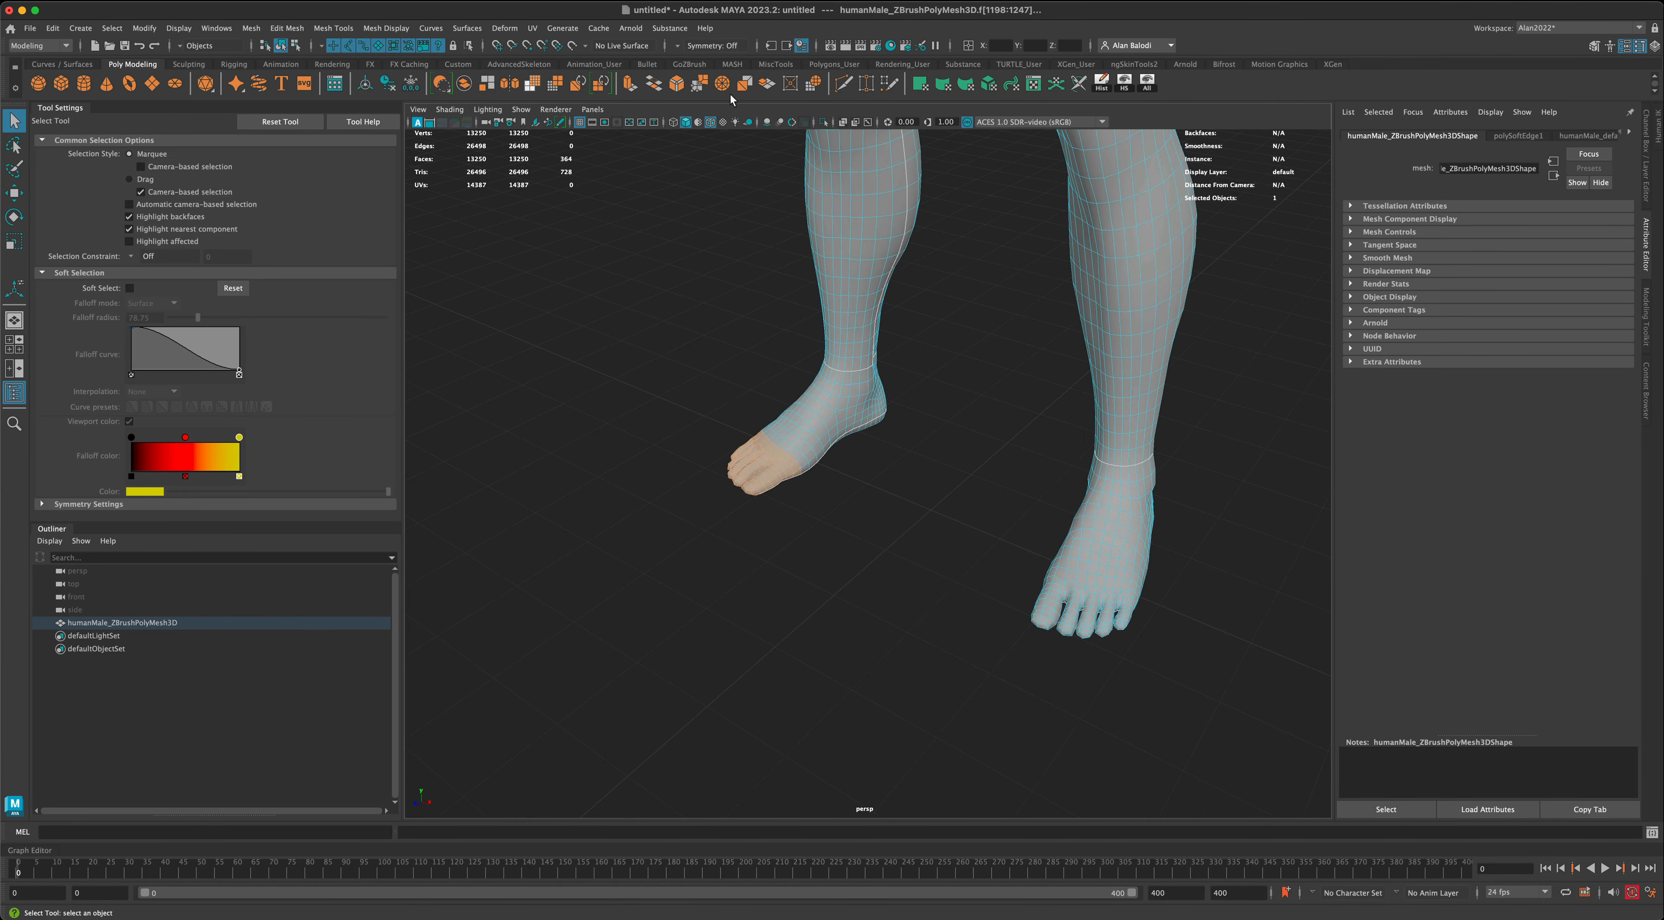
pyautogui.click(710, 45)
pyautogui.click(701, 70)
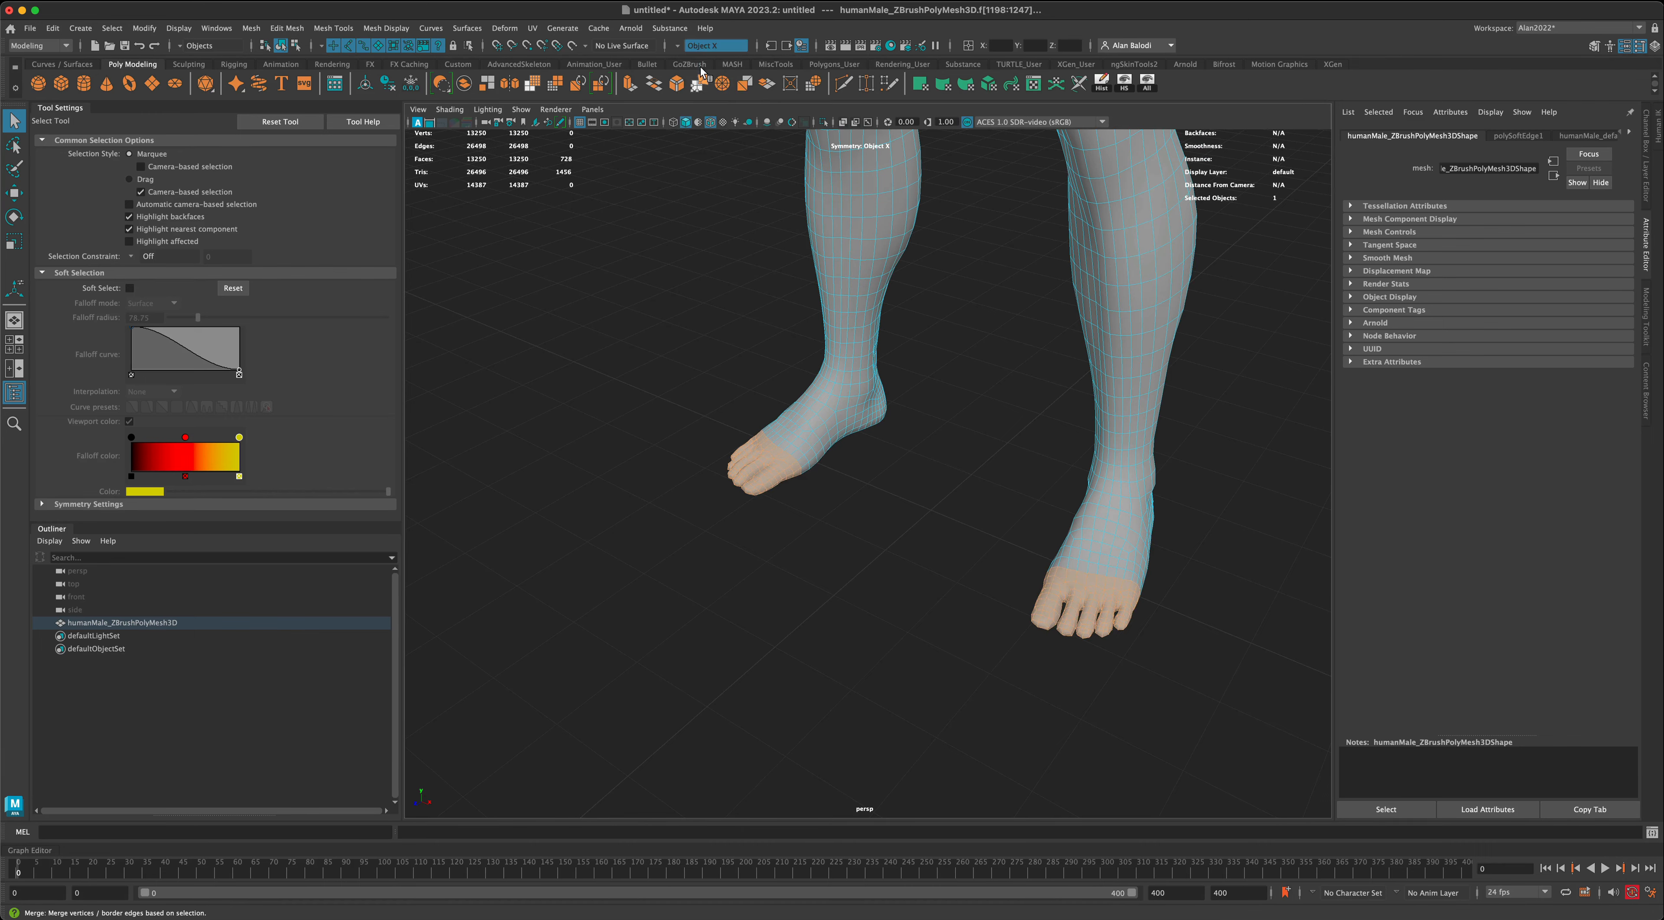
pyautogui.keyDown('alt'); pyautogui.moveTo(636, 273); pyautogui.dragTo(669, 268); pyautogui.keyUp('alt')
pyautogui.keyDown('alt'); pyautogui.moveTo(669, 268); pyautogui.dragTo(652, 318, button='middle'); pyautogui.keyUp('alt')
pyautogui.scroll(4, 651, 320)
pyautogui.moveTo(597, 341)
pyautogui.keyDown('alt'); pyautogui.mouseDown()
pyautogui.moveTo(642, 343)
pyautogui.moveTo(621, 342)
pyautogui.mouseUp(); pyautogui.keyUp('alt')
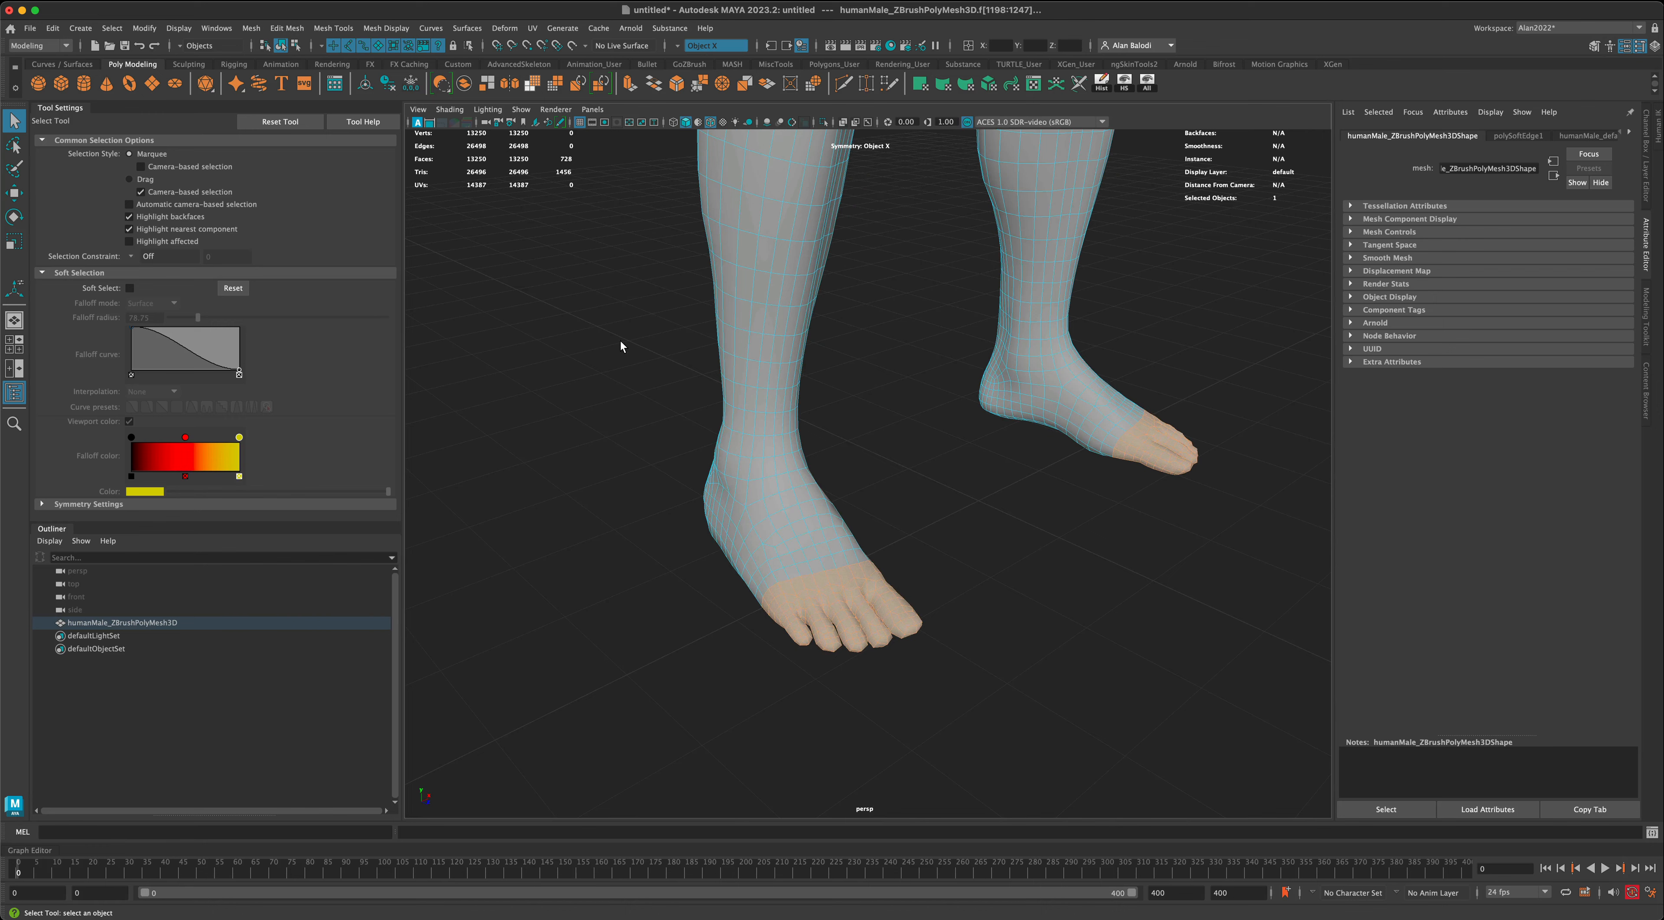
# - Try deleting the selected toe faces on both feet
pyautogui.press('Delete')
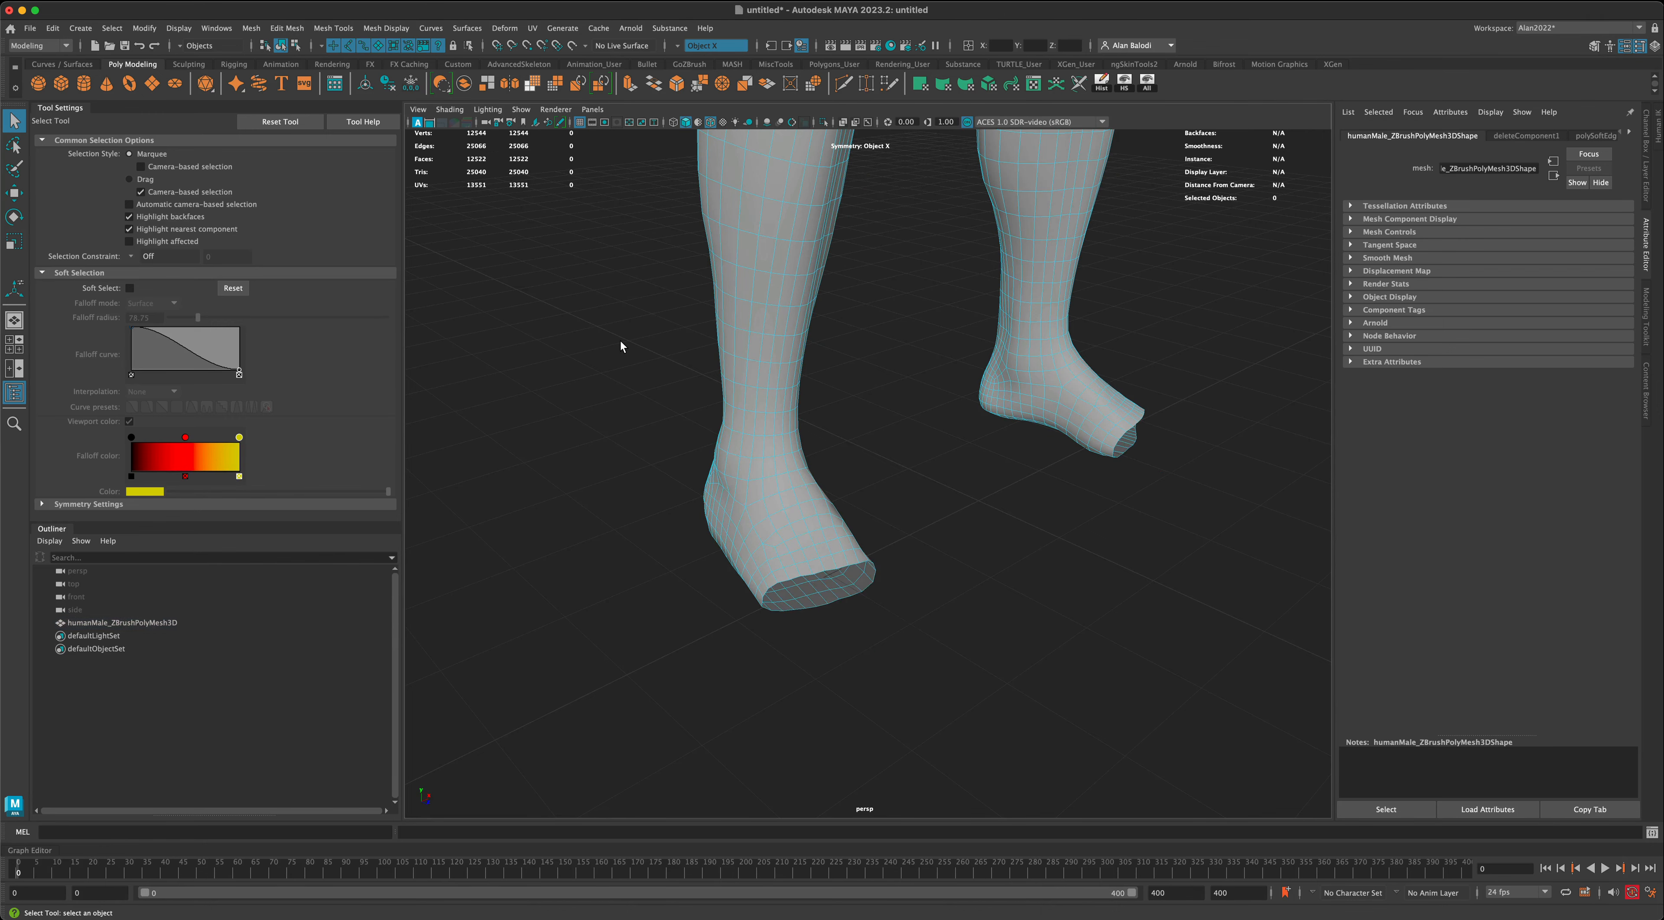
pyautogui.keyDown('alt'); pyautogui.moveTo(620, 343); pyautogui.dragTo(1015, 540); pyautogui.keyUp('alt')
pyautogui.scroll(3, 1020, 543)
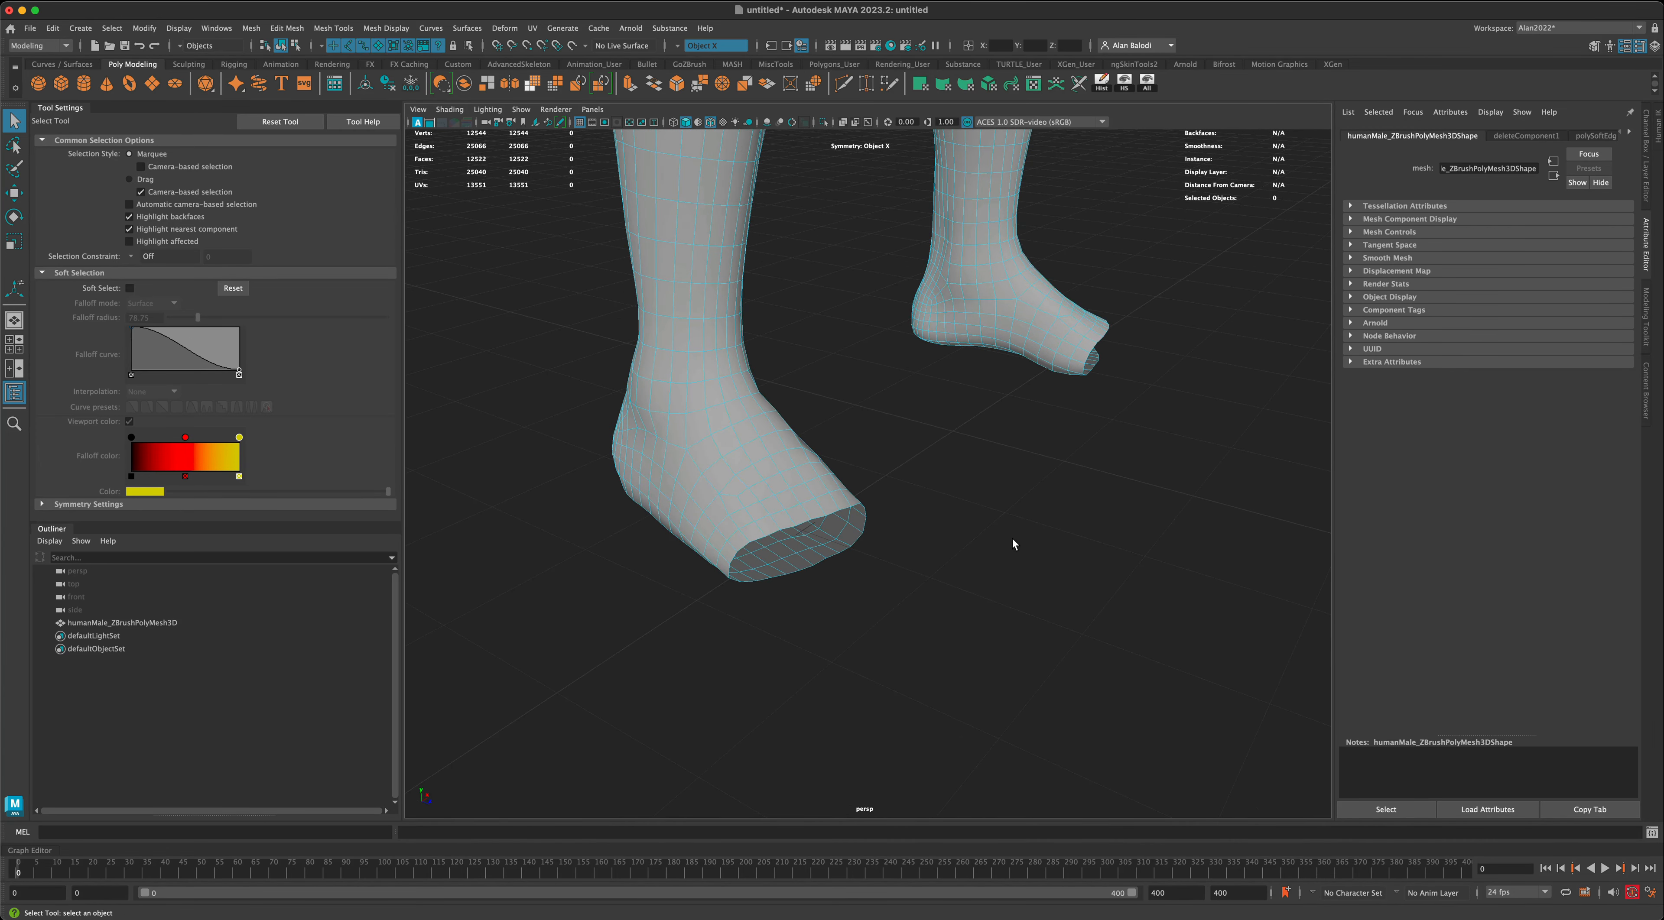
pyautogui.press('super+z')
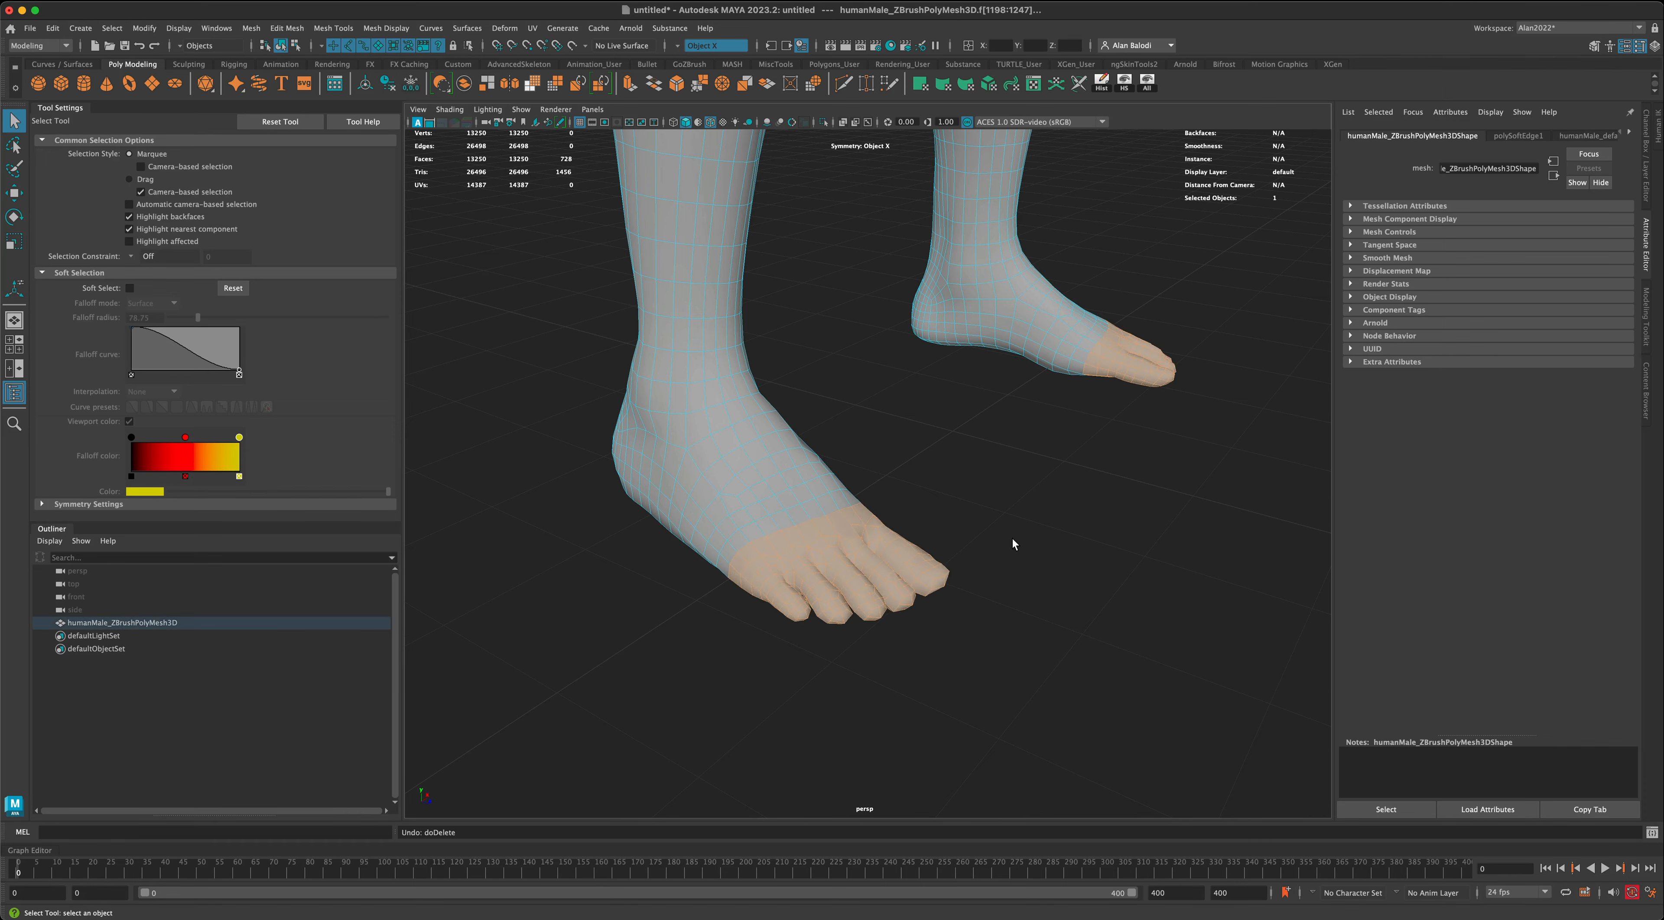
# - Review the toe selection on both feet and return the body mesh to object selection
pyautogui.scroll(-4, 1012, 539)
pyautogui.keyDown('alt'); pyautogui.moveTo(1012, 539); pyautogui.dragTo(1002, 618, button='middle'); pyautogui.keyUp('alt')
pyautogui.keyDown('alt'); pyautogui.moveTo(1002, 623); pyautogui.dragTo(1025, 631); pyautogui.keyUp('alt')
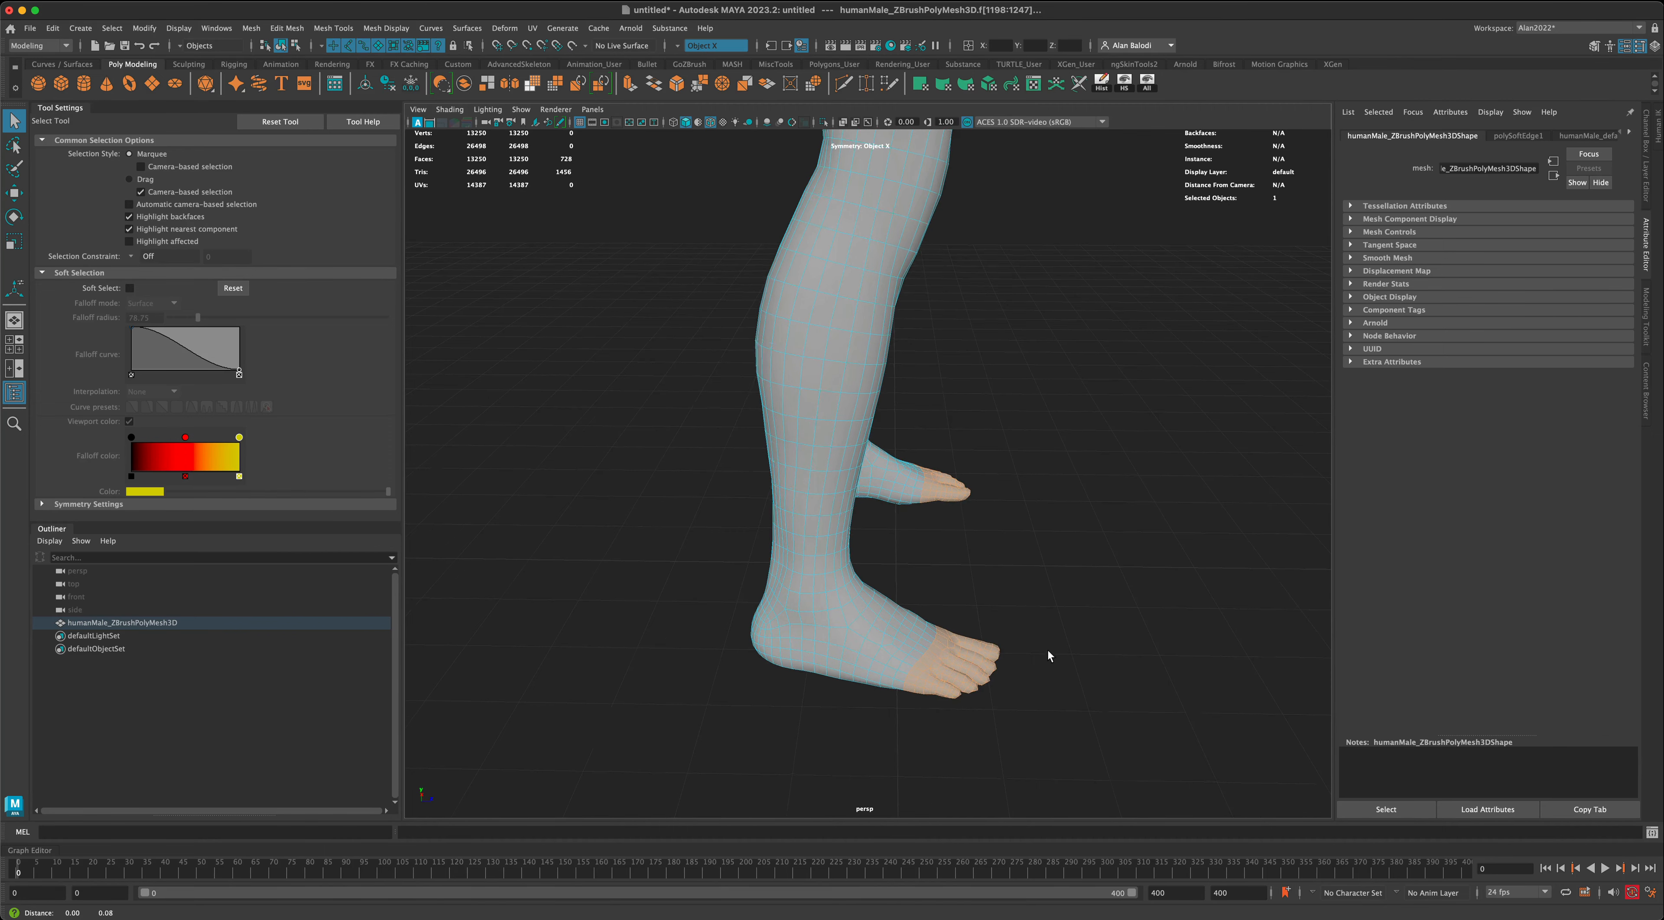
pyautogui.keyDown('alt'); pyautogui.moveTo(1047, 649); pyautogui.dragTo(924, 591); pyautogui.keyUp('alt')
pyautogui.keyDown('alt'); pyautogui.moveTo(1068, 611); pyautogui.dragTo(1094, 552); pyautogui.keyUp('alt')
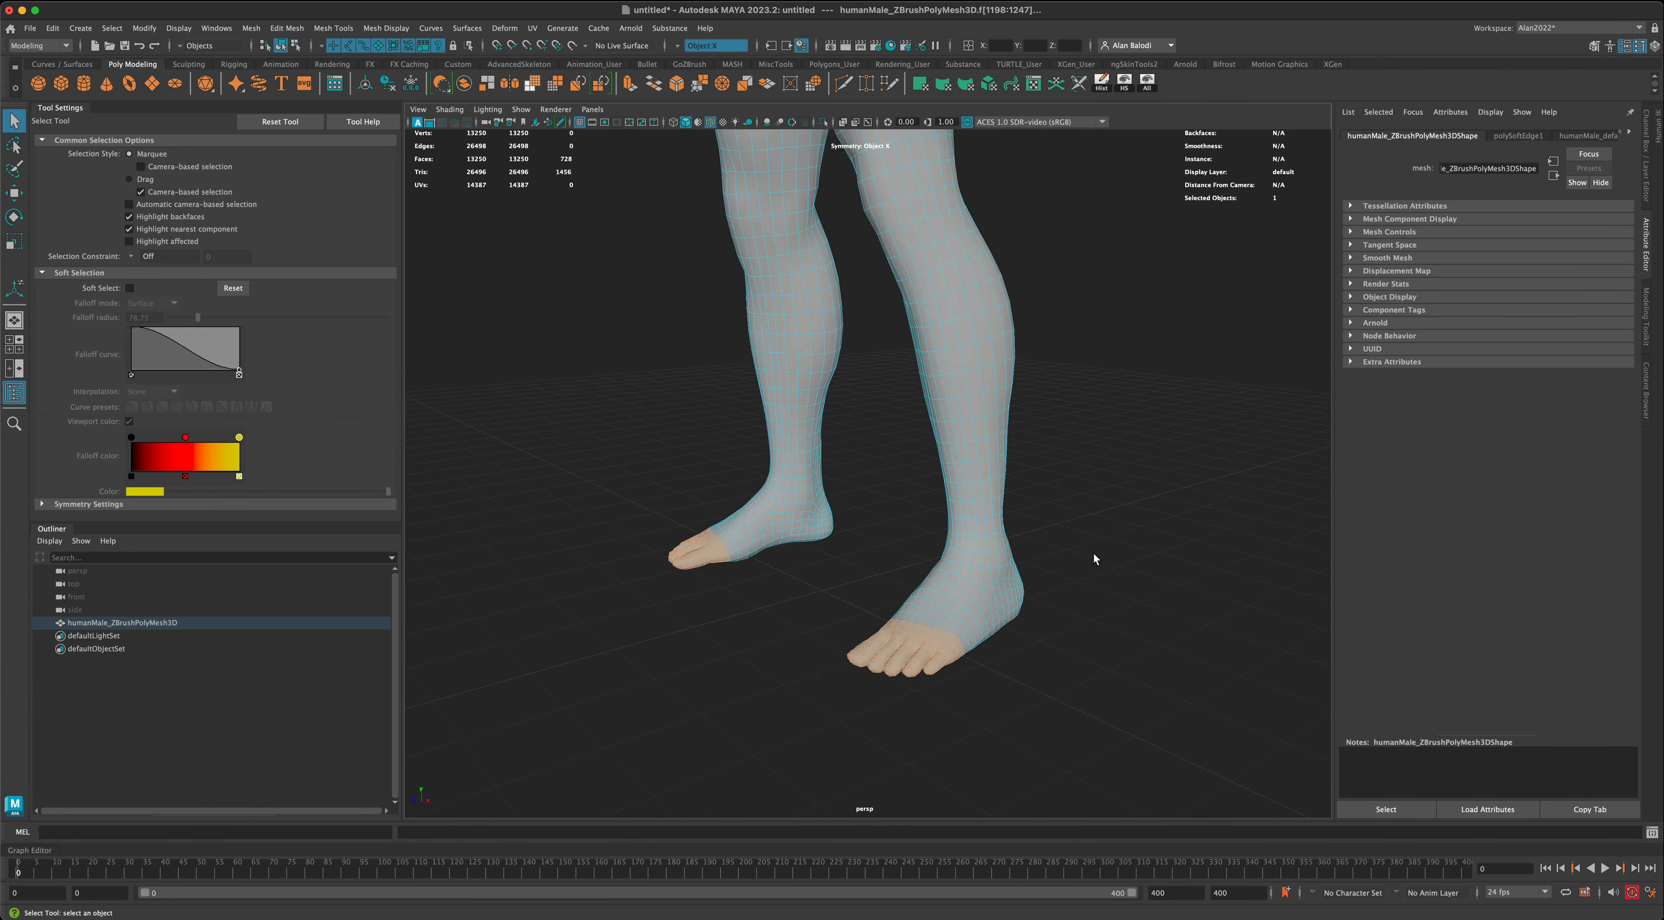
pyautogui.moveTo(985, 392); pyautogui.dragTo(1031, 375, button='right')
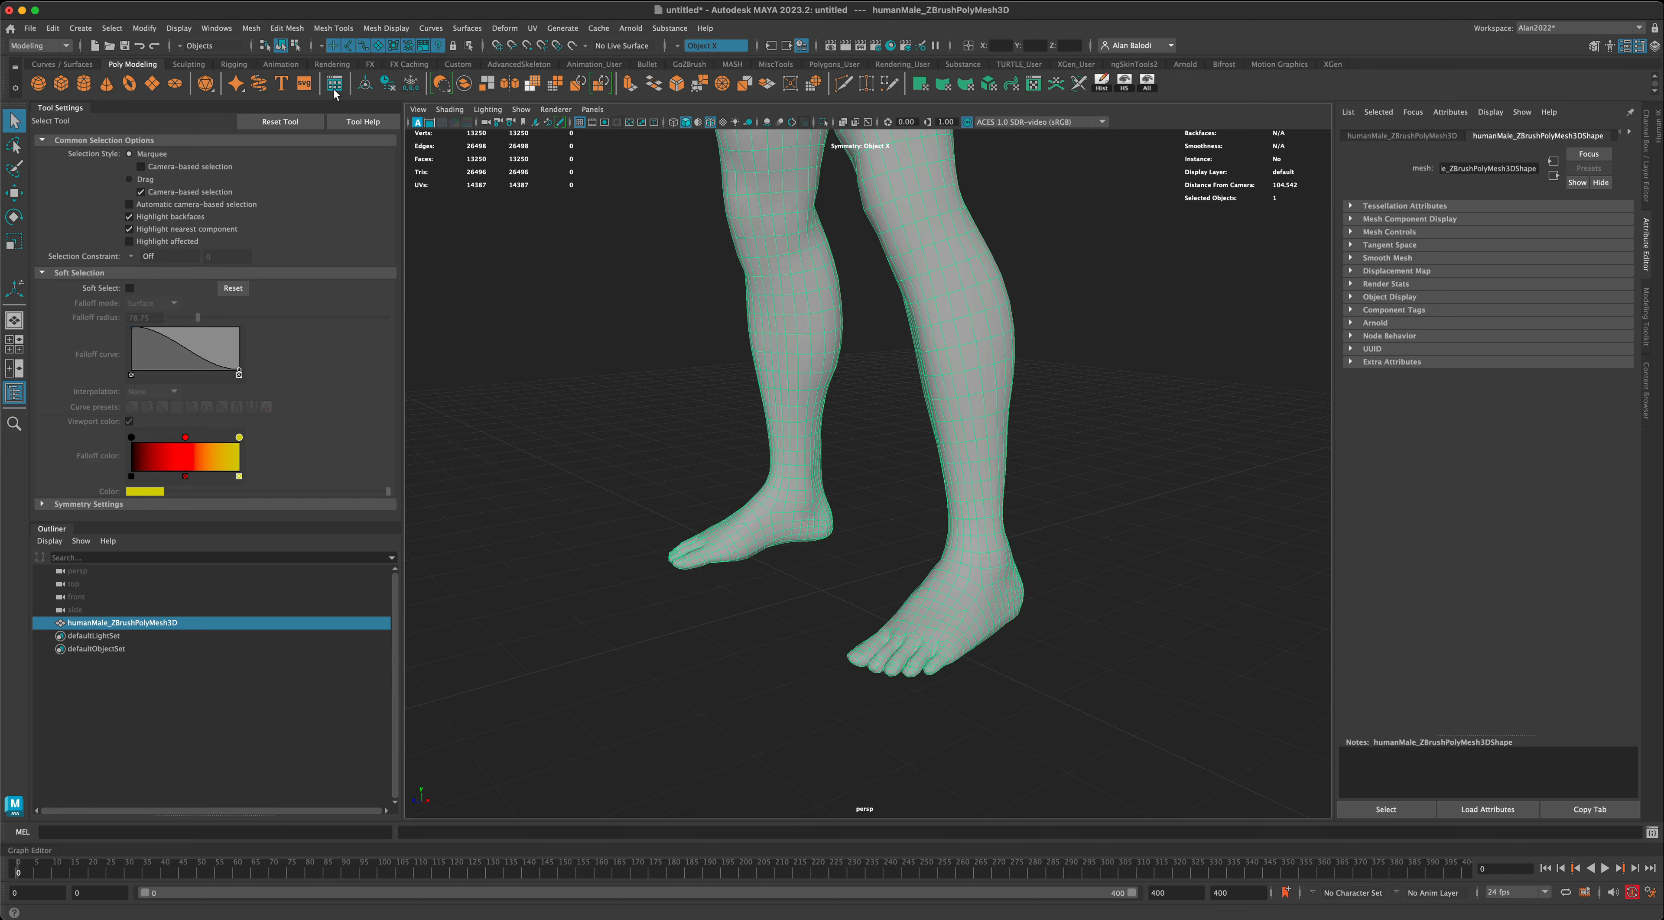
# - Duplicate the humanMale_ZBrushPolyMesh3D body and rename the copy ref
pyautogui.click(217, 28)
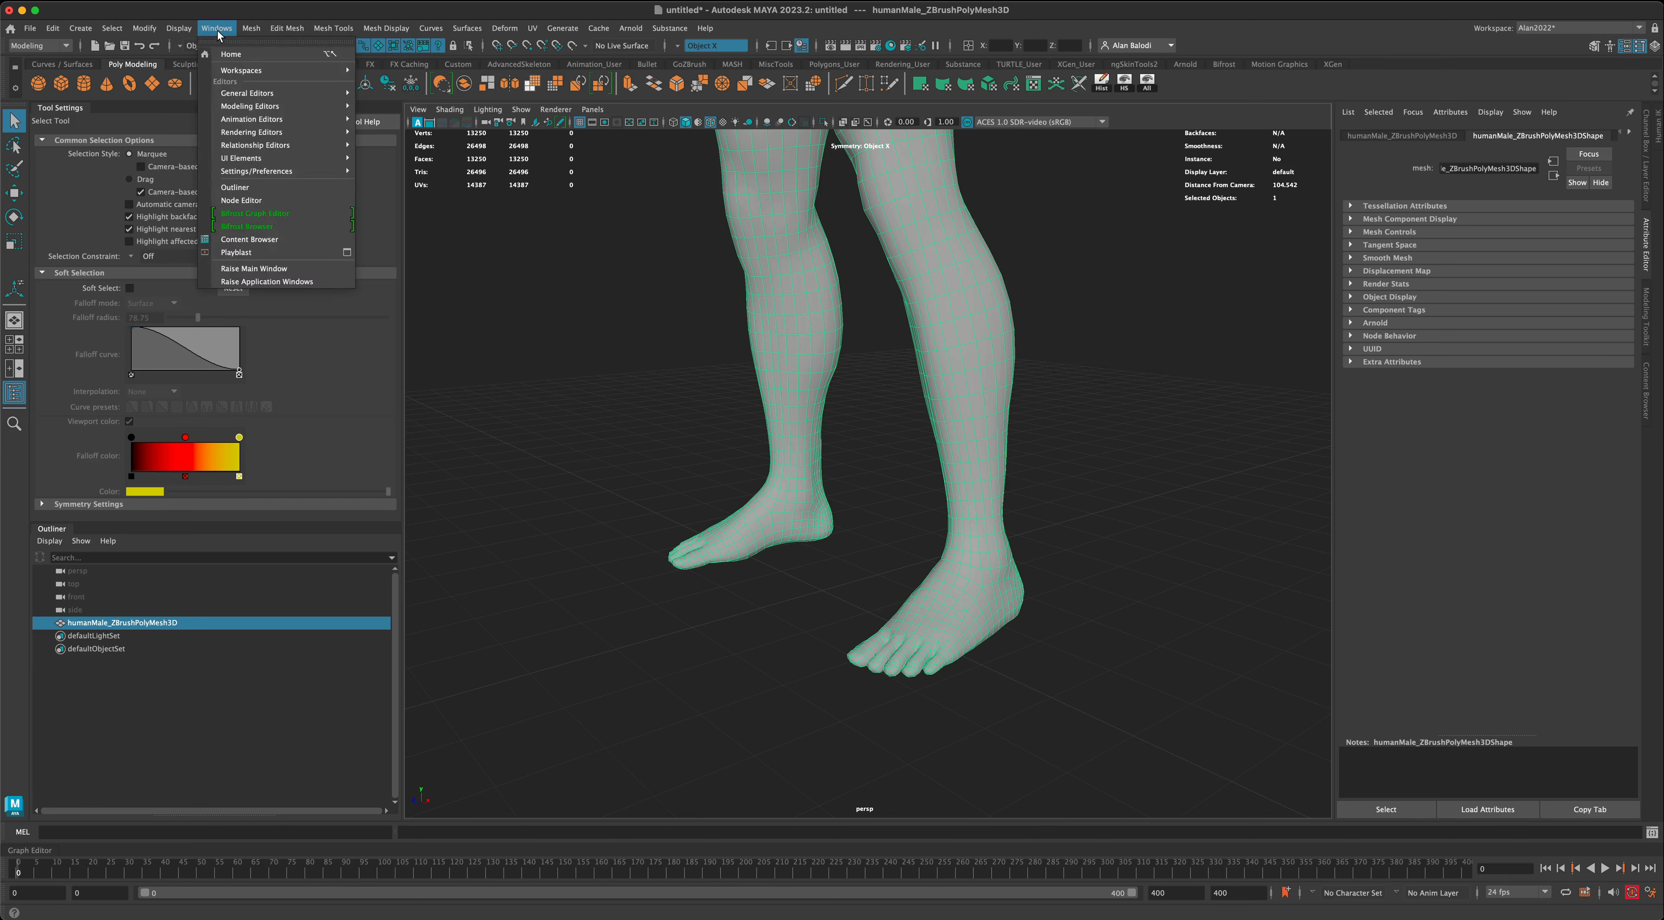
pyautogui.click(450, 283)
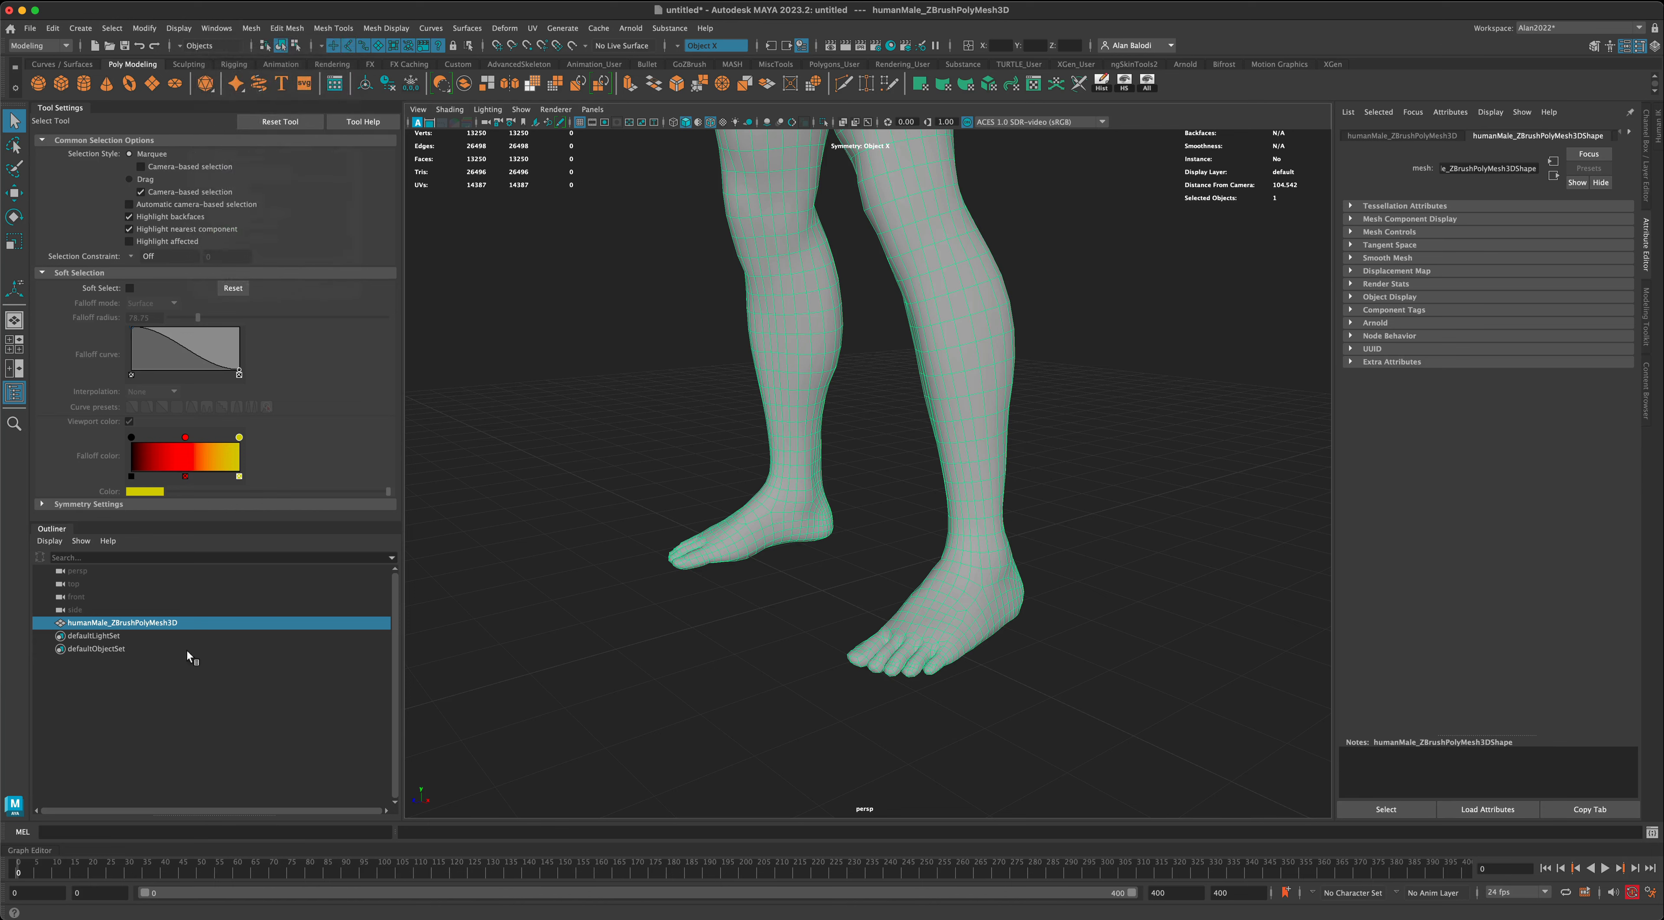
pyautogui.click(76, 687)
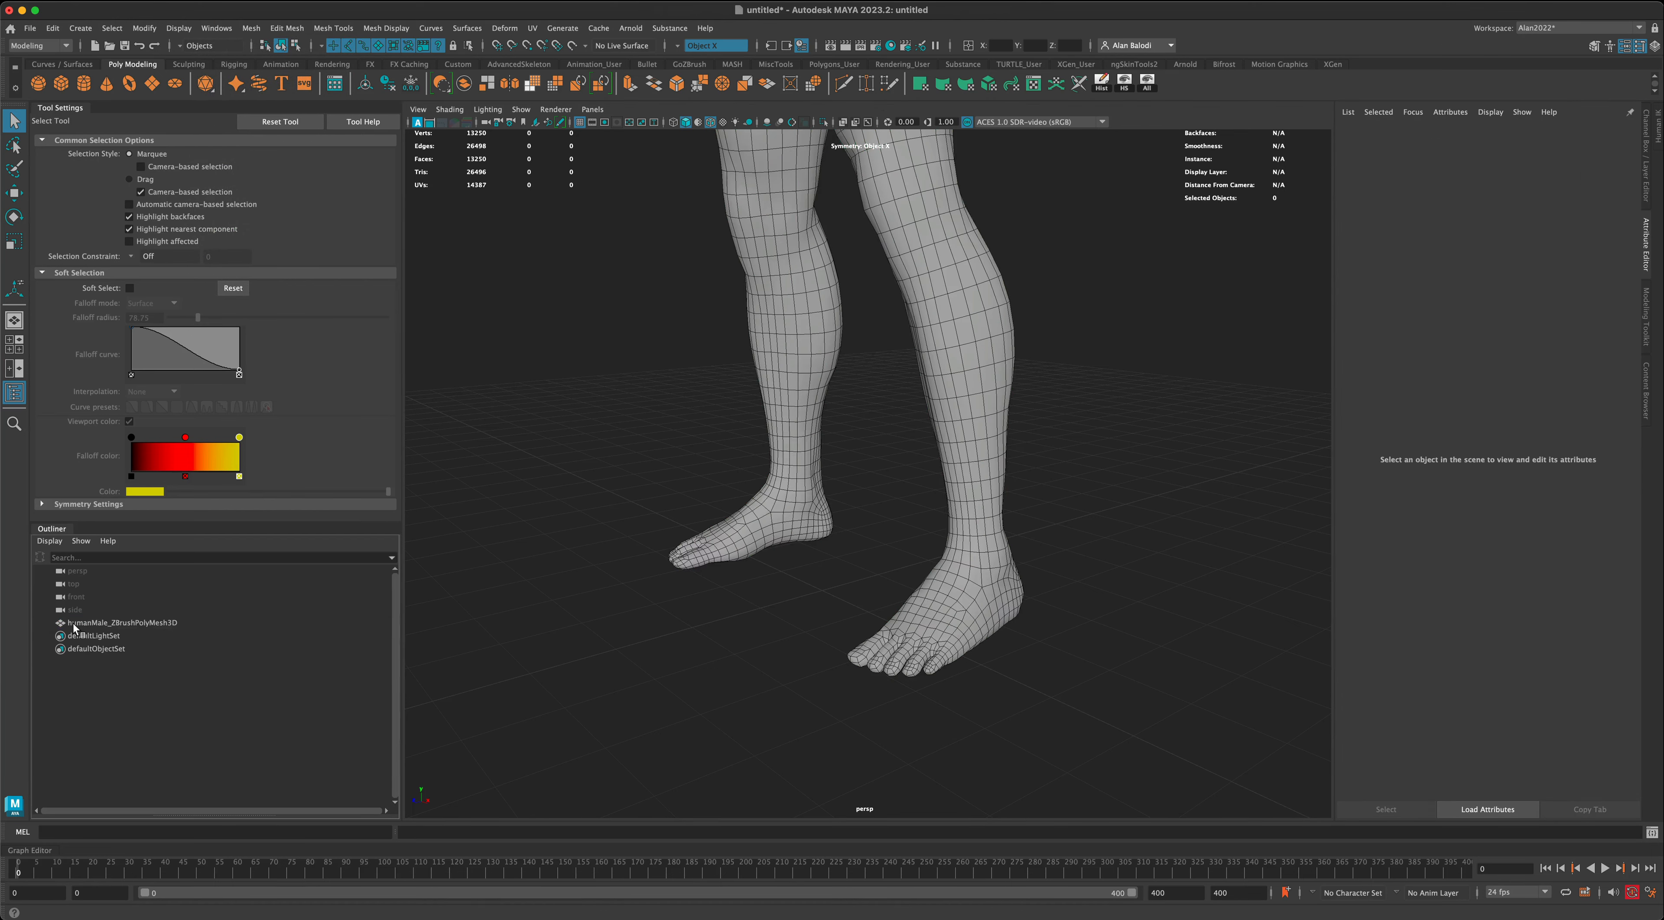
pyautogui.click(77, 624)
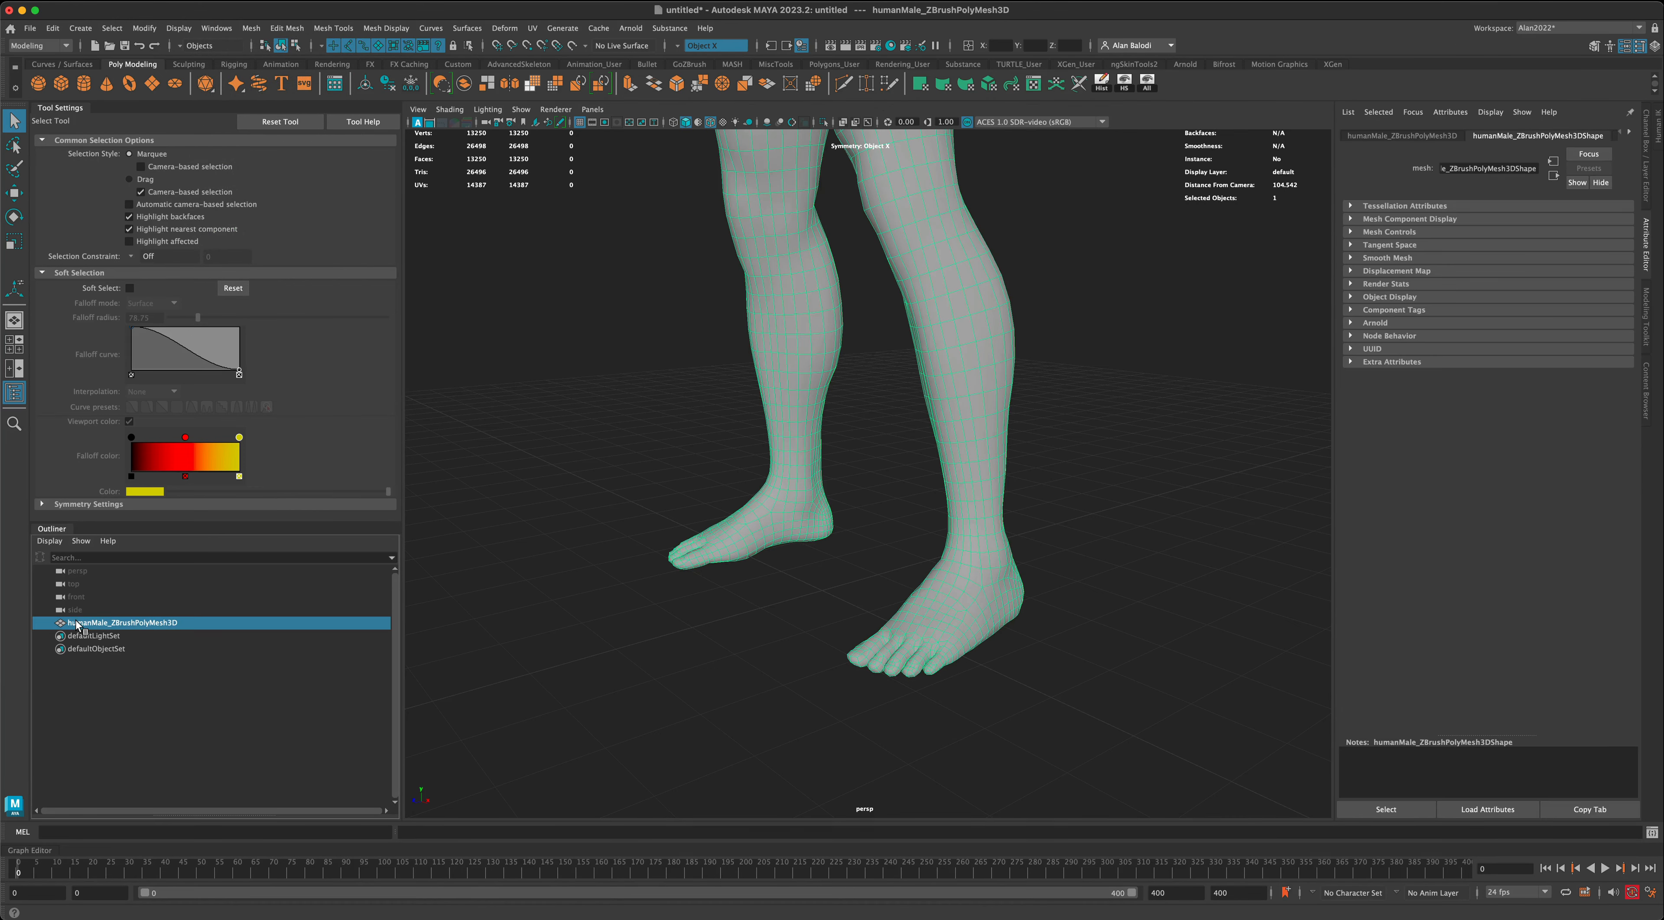
pyautogui.press('super+d')
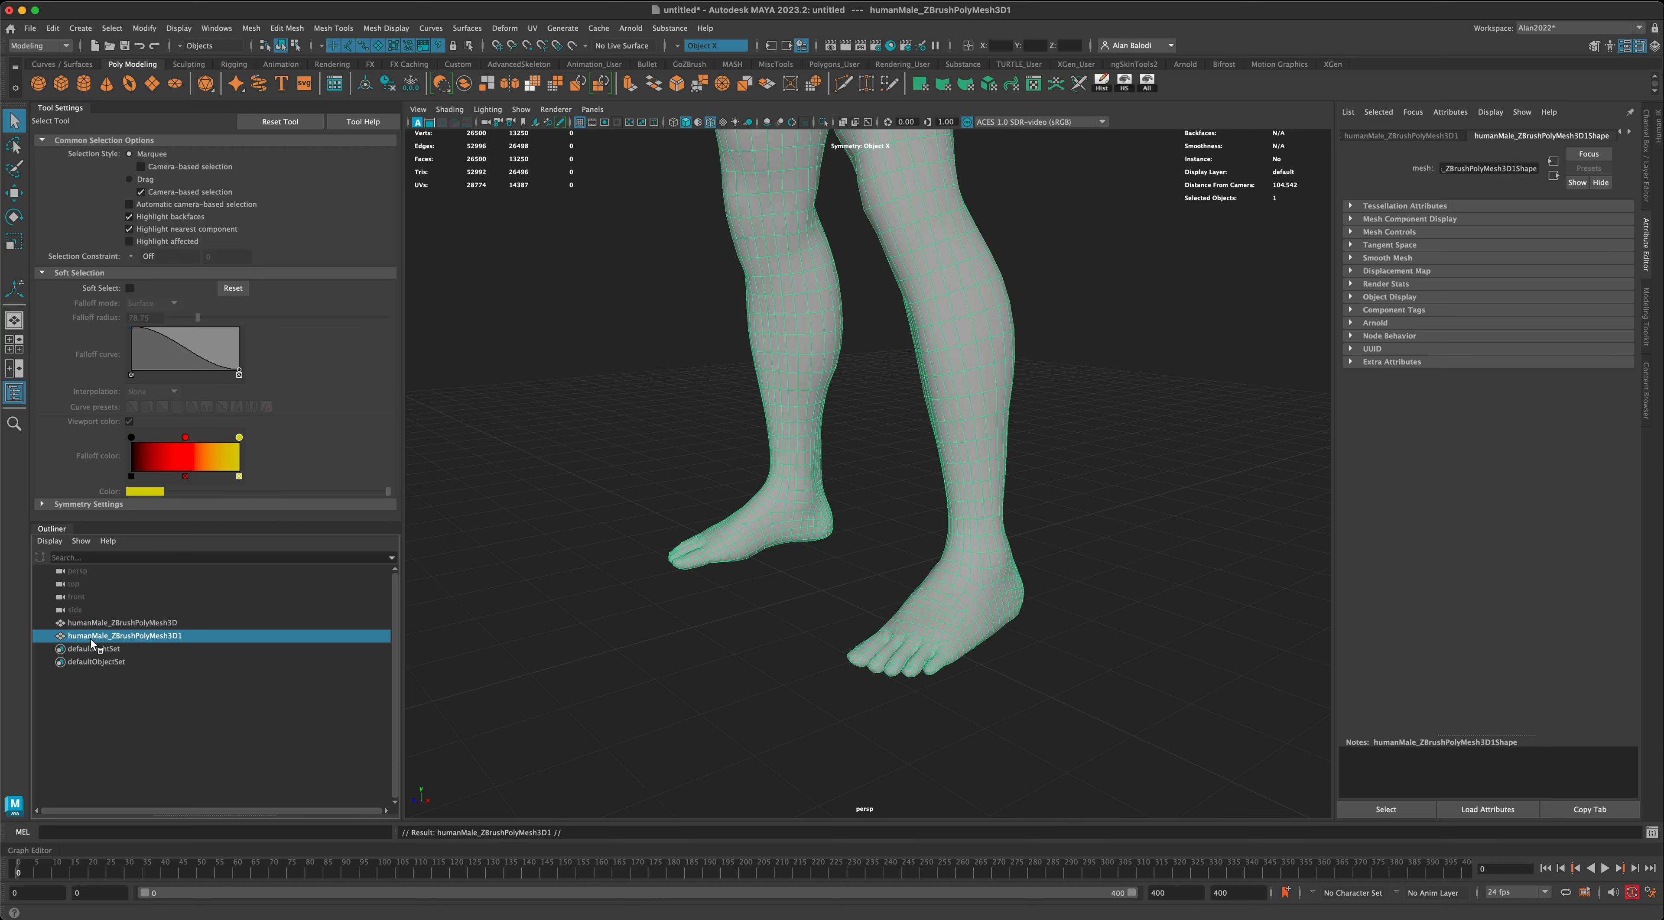
pyautogui.doubleClick(147, 635)
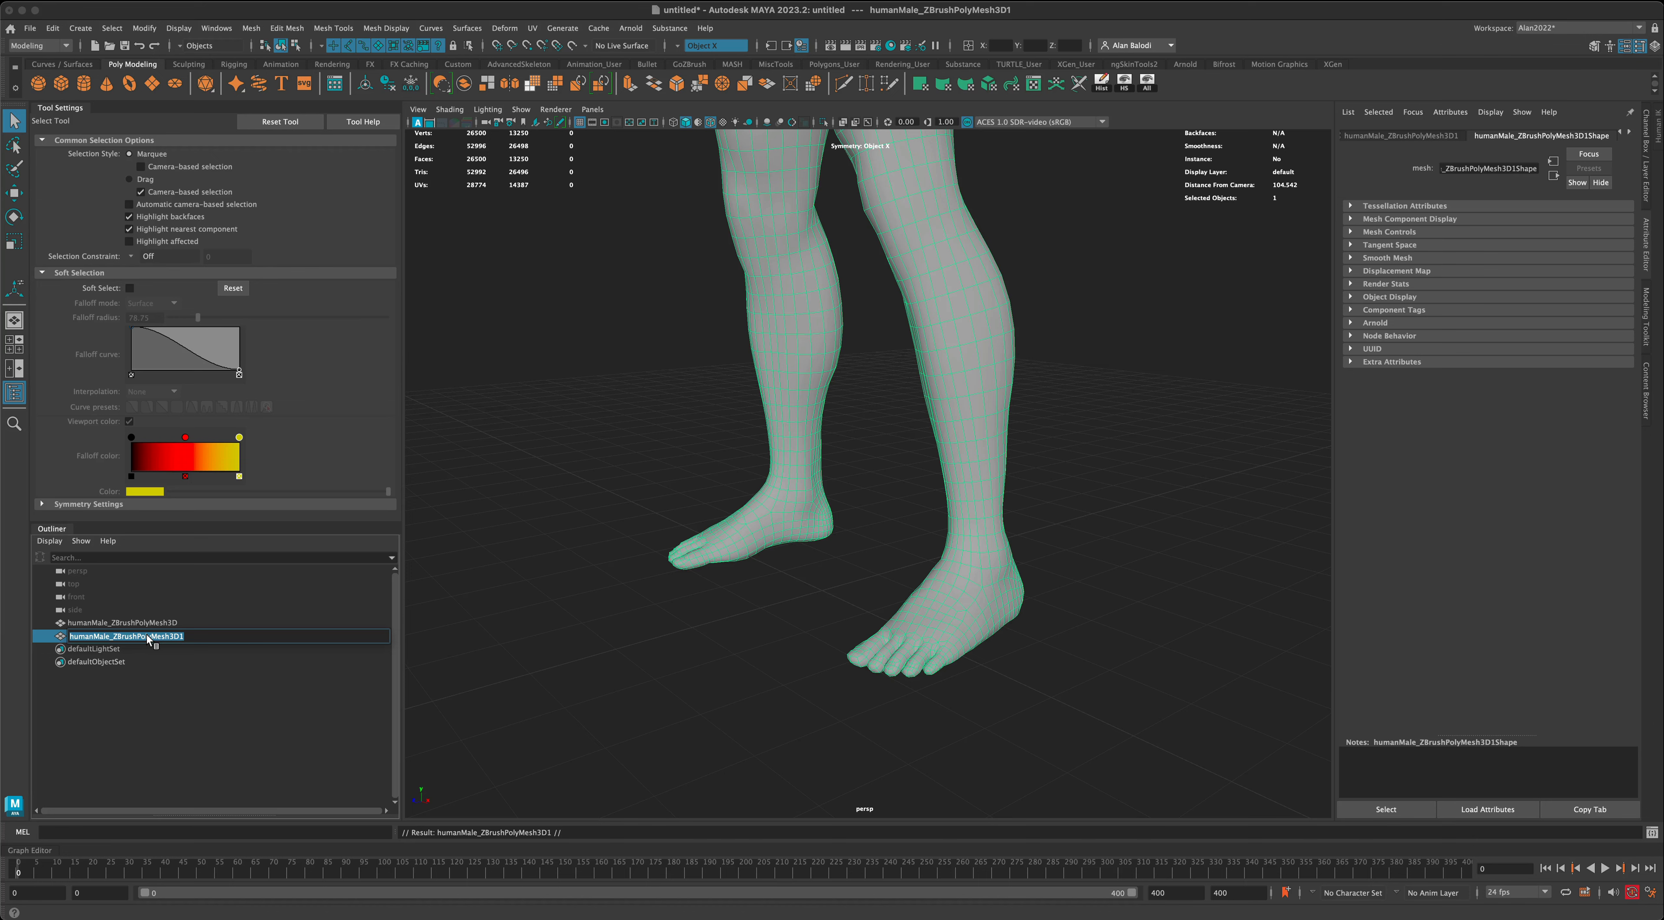
pyautogui.write('ref')
pyautogui.press('Return')
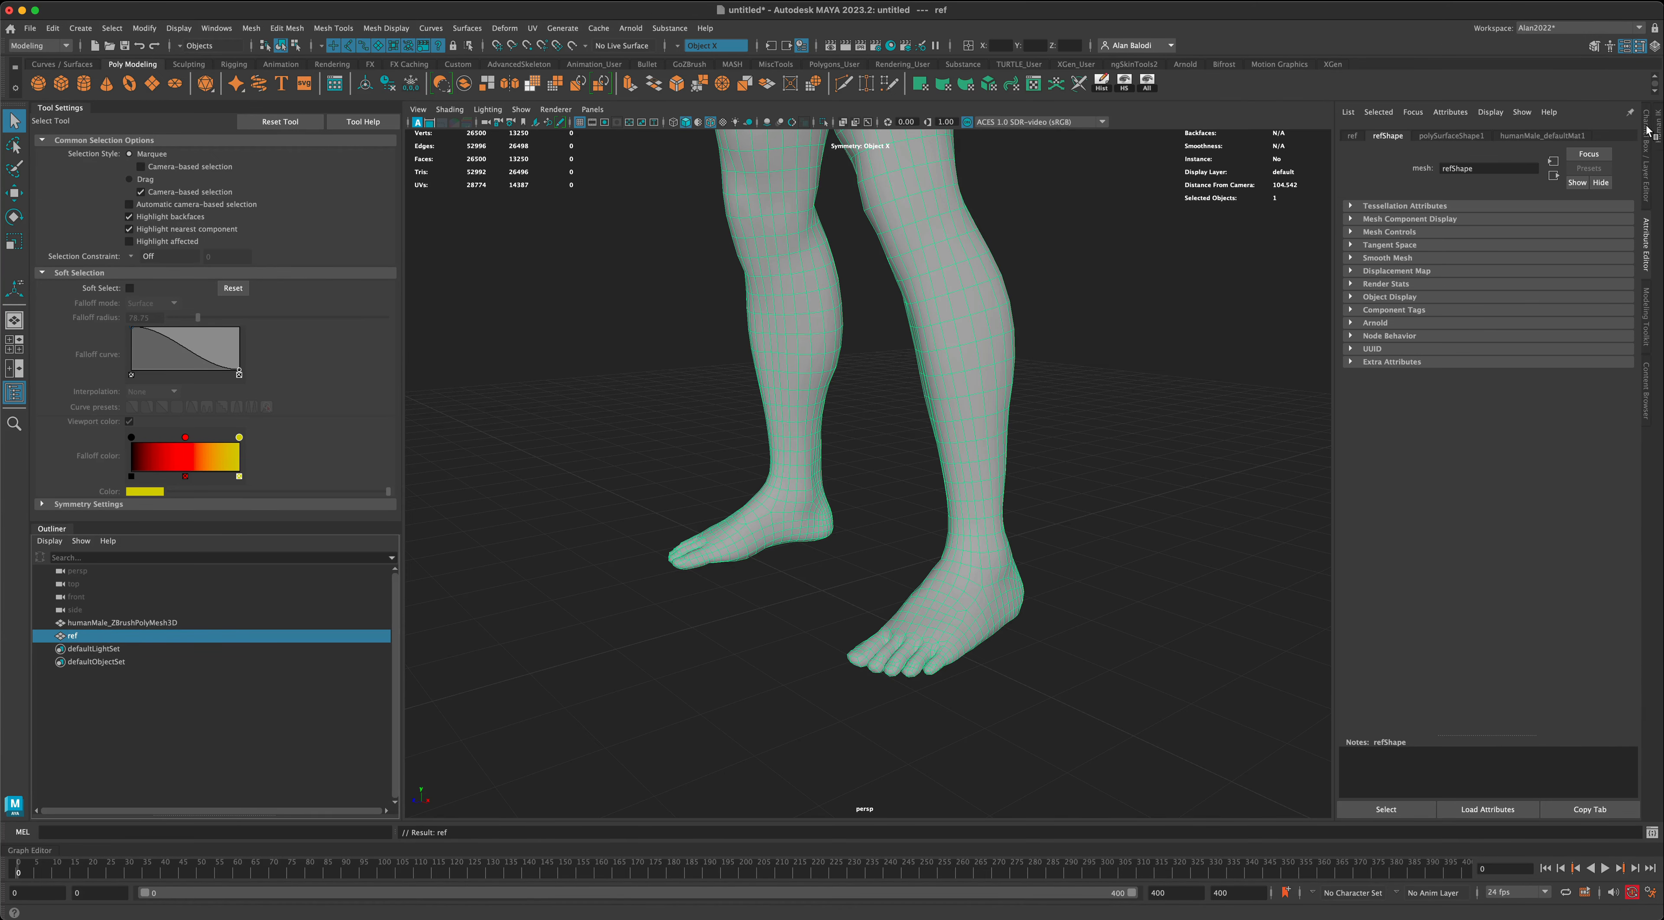
# - Assign the ref mesh to a new display layer and set that layer to template mode
pyautogui.click(1646, 164)
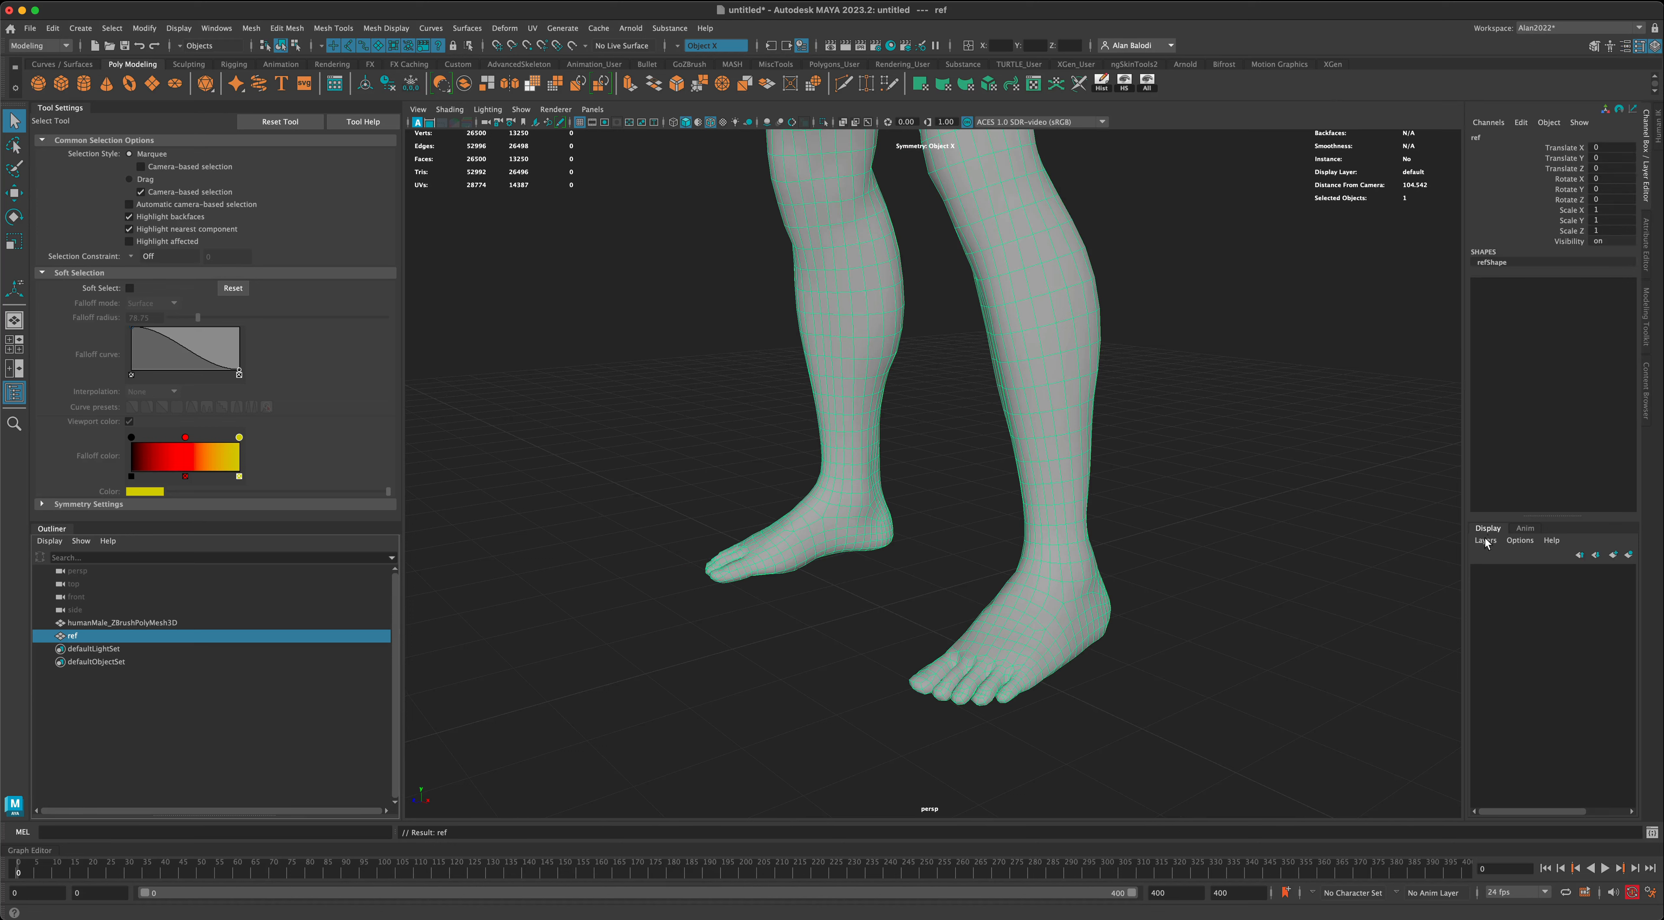
pyautogui.click(1628, 555)
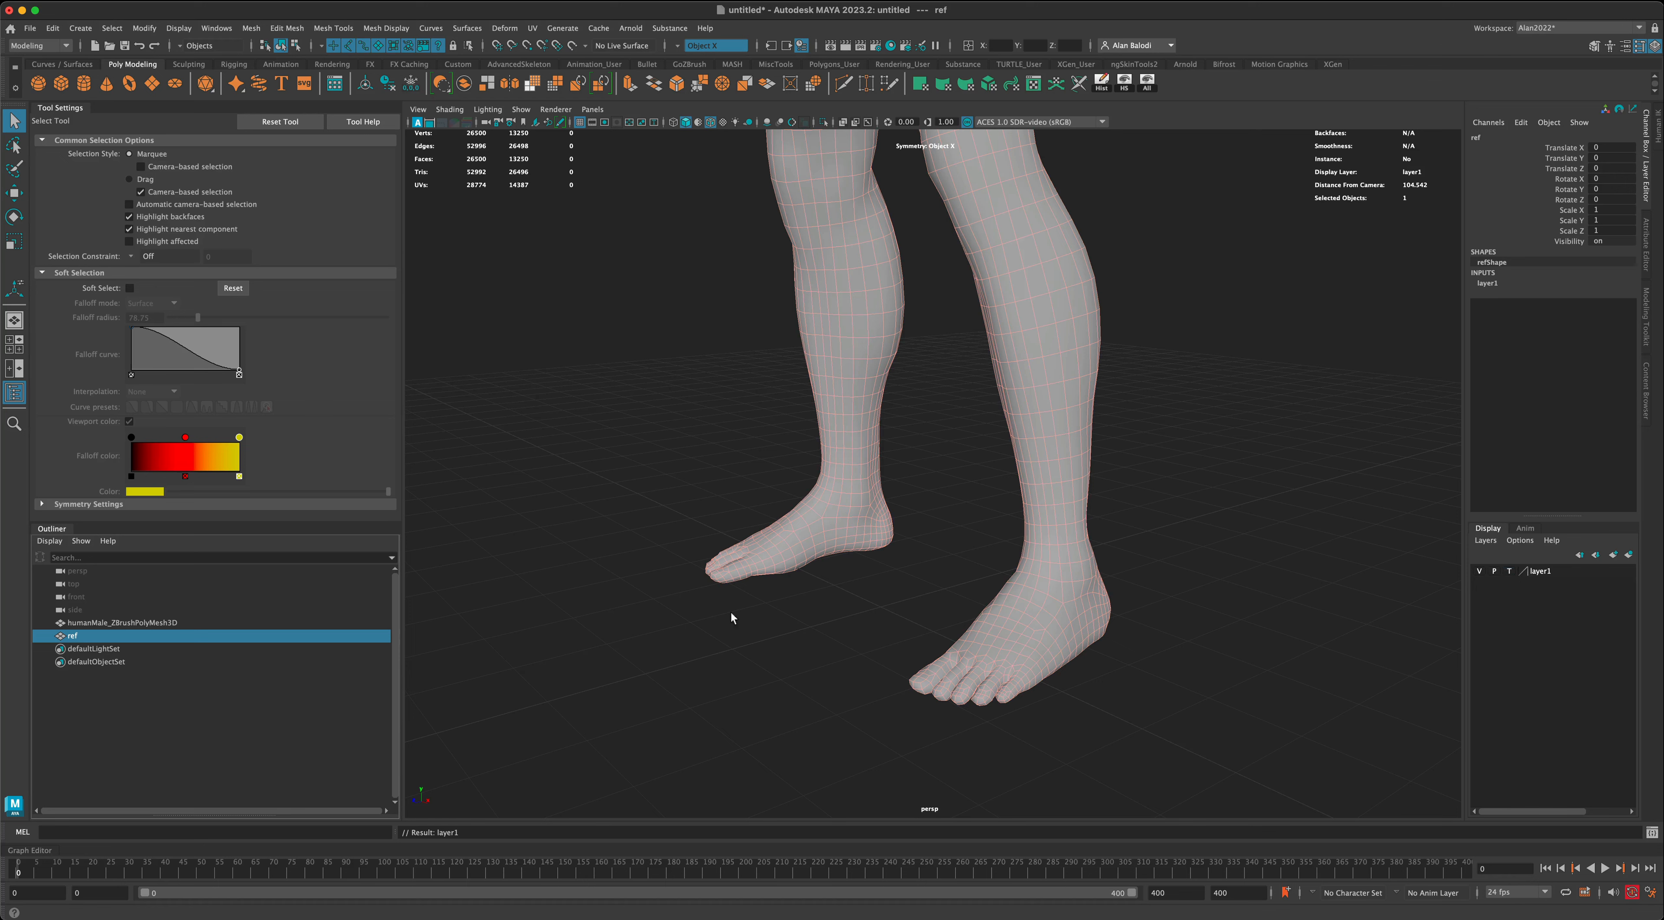
pyautogui.click(621, 631)
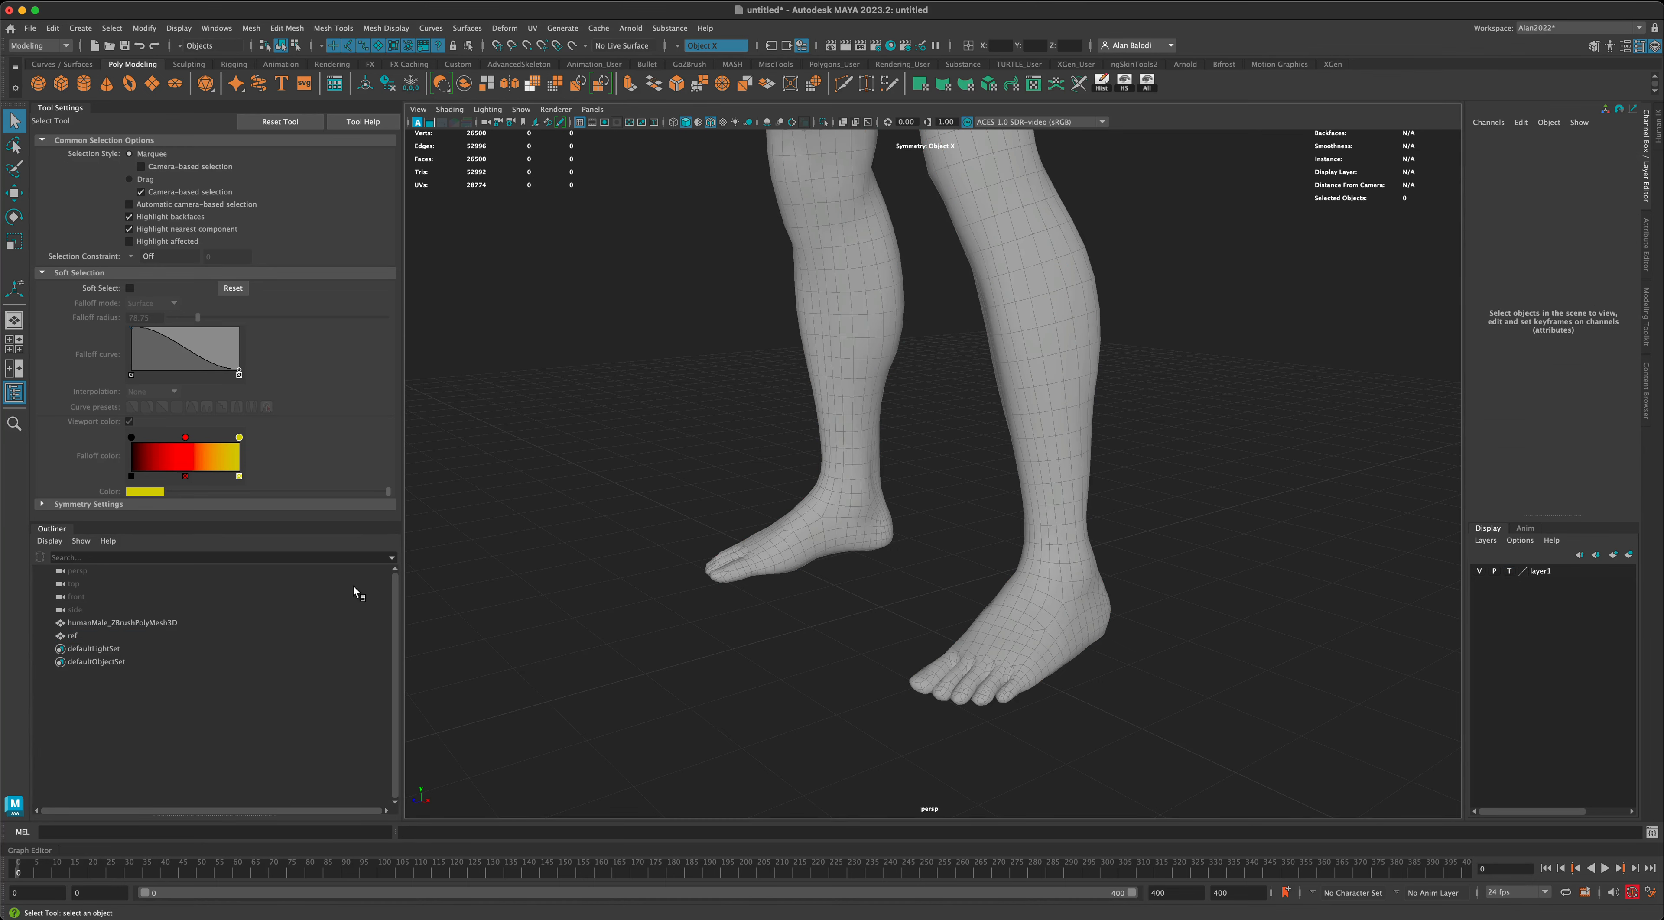
# - Delete the toe faces from both feet of the original humanMale_ZBrushPolyMesh3D body
pyautogui.click(138, 623)
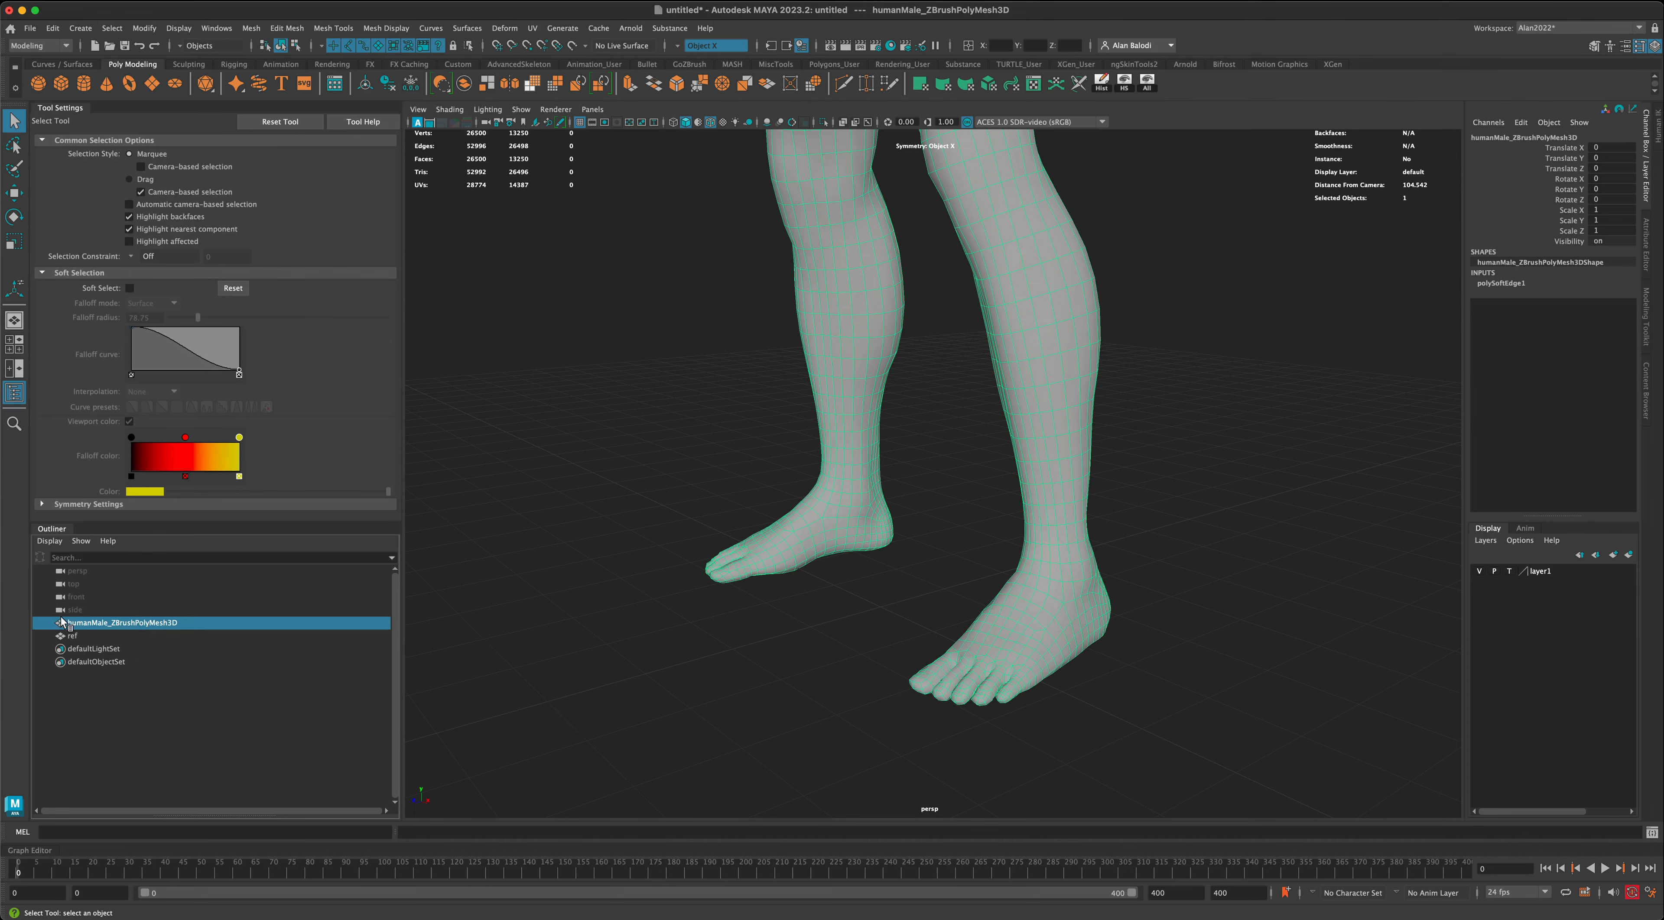
pyautogui.keyDown('alt'); pyautogui.moveTo(664, 611); pyautogui.dragTo(729, 605); pyautogui.keyUp('alt')
pyautogui.moveTo(661, 532); pyautogui.dragTo(660, 569, button='right')
pyautogui.keyDown('alt'); pyautogui.moveTo(828, 629); pyautogui.dragTo(1075, 585); pyautogui.keyUp('alt')
pyautogui.press('Delete')
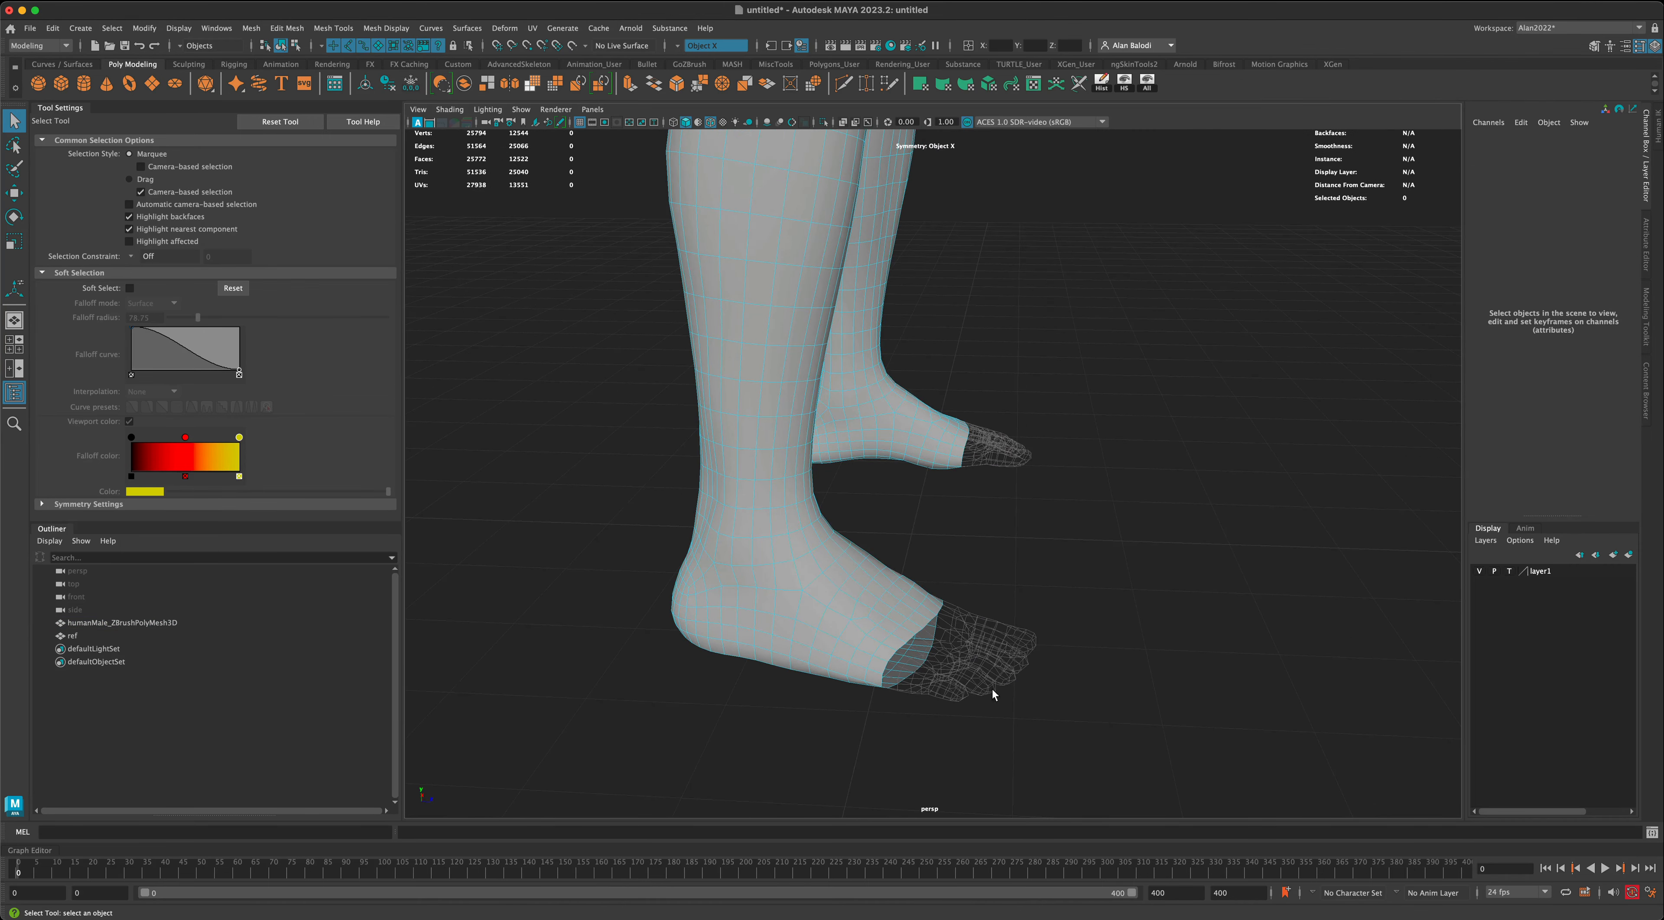
# - Toggle the ref layer's visibility to compare the cut feet with the templated toes
pyautogui.keyDown('alt'); pyautogui.moveTo(992, 690); pyautogui.dragTo(1023, 621); pyautogui.keyUp('alt')
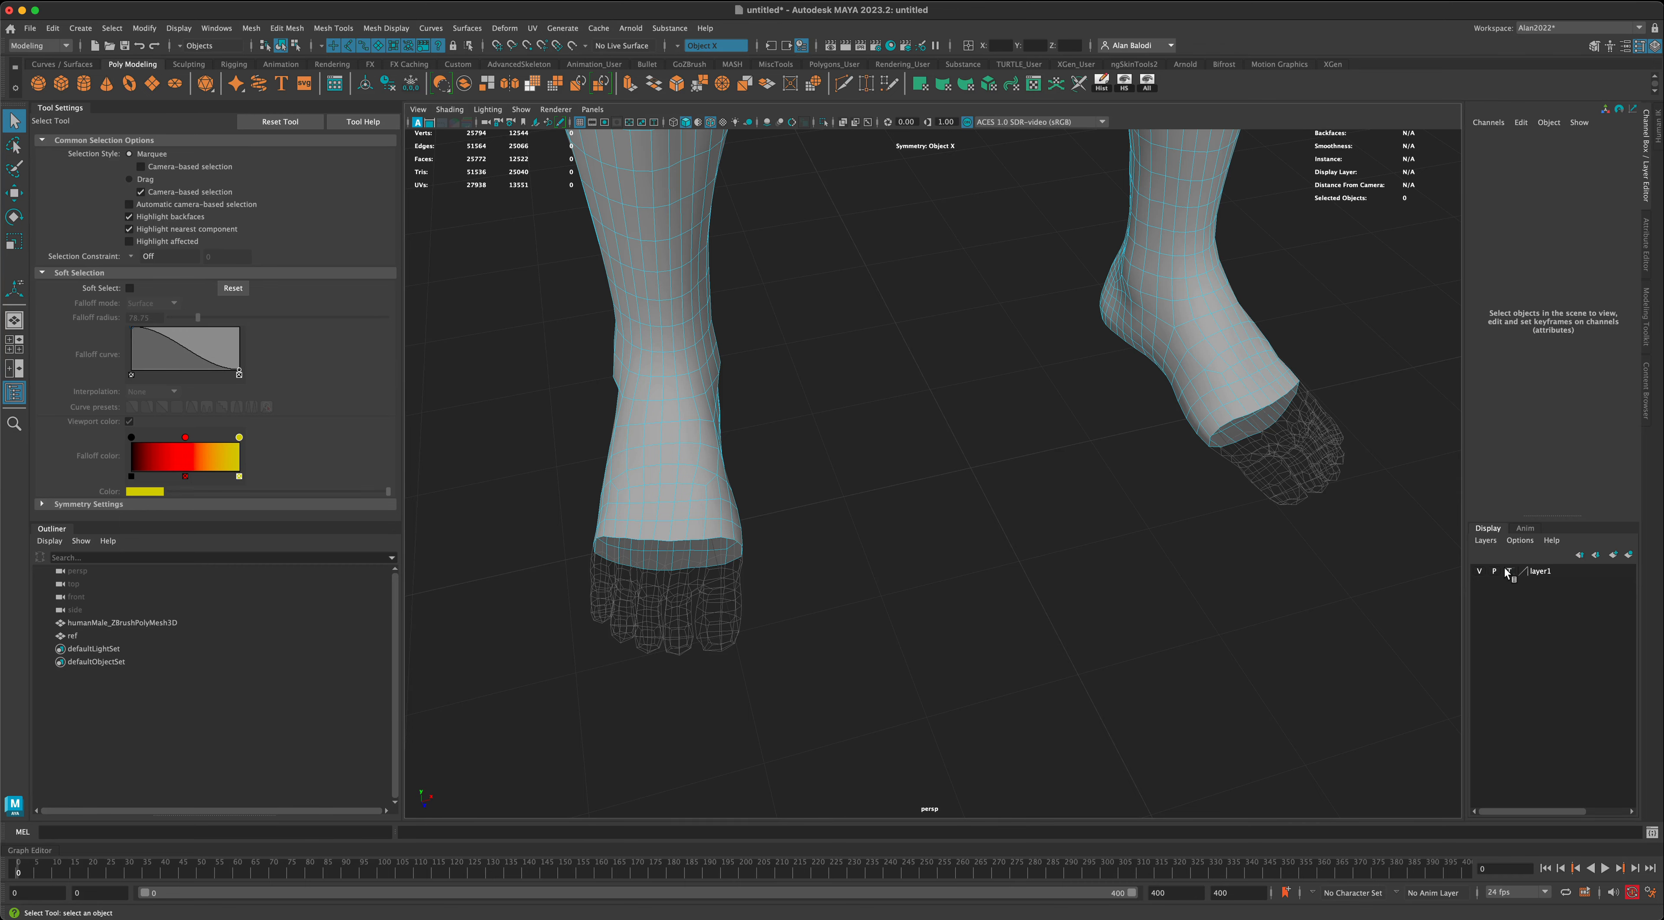
pyautogui.keyDown('alt'); pyautogui.moveTo(1192, 591); pyautogui.dragTo(1160, 593); pyautogui.keyUp('alt')
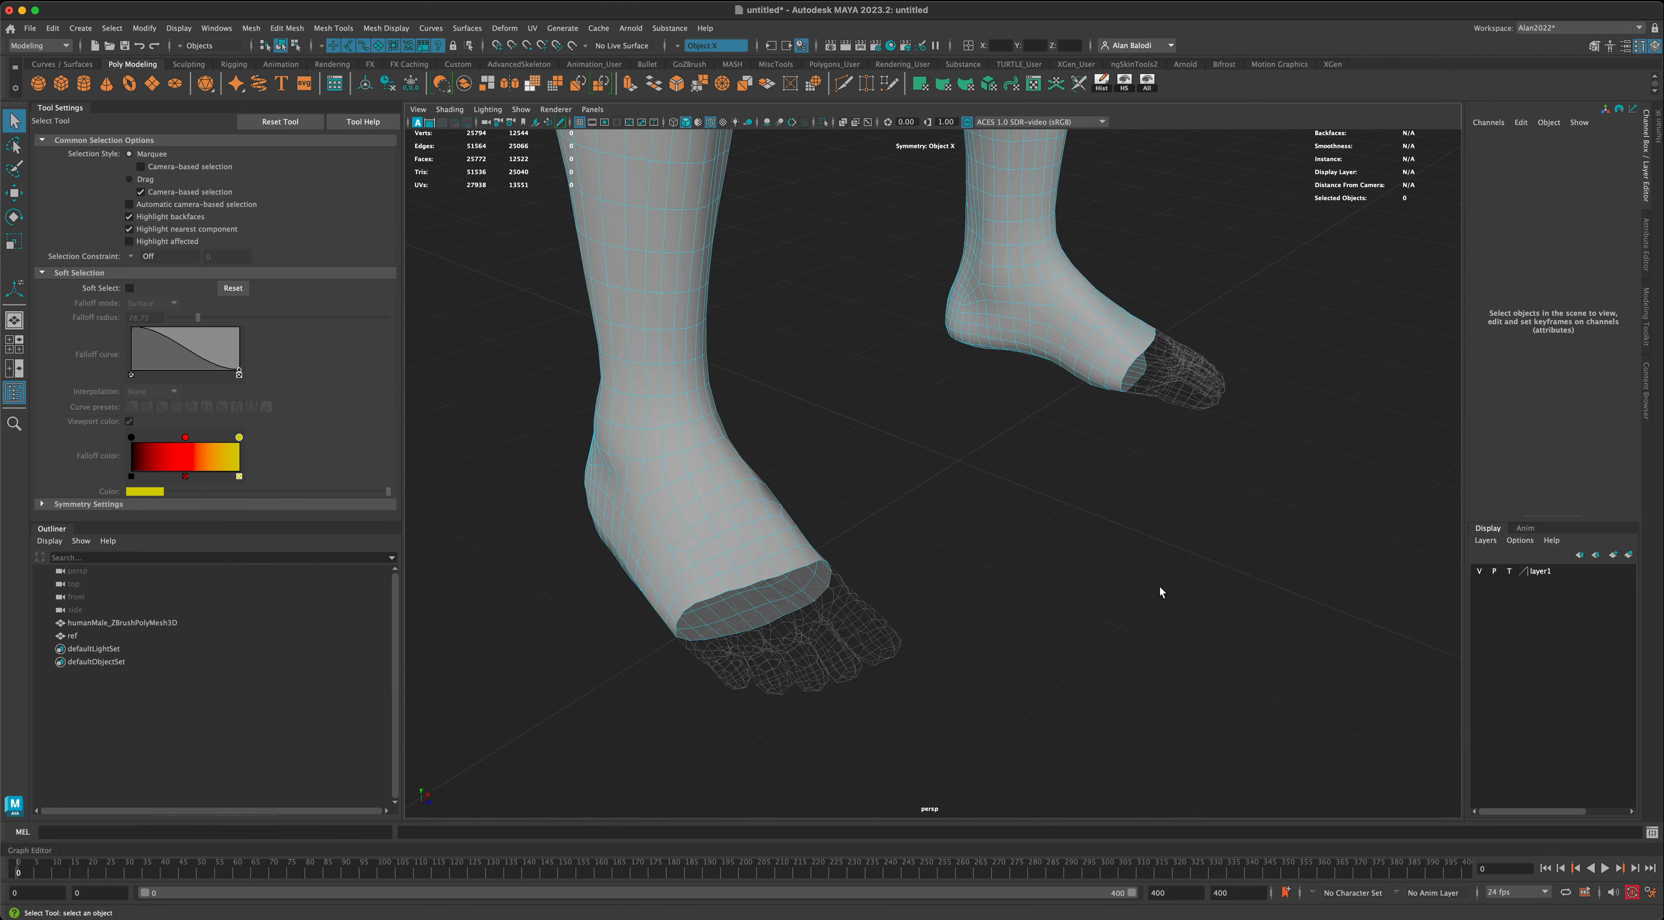
pyautogui.click(1482, 576)
pyautogui.click(1482, 575)
pyautogui.click(1482, 576)
pyautogui.click(1482, 576)
pyautogui.click(1482, 576)
pyautogui.click(1482, 576)
# - Select the open border edge loops where the toes were cut off, keeping symmetry set to Object X
pyautogui.keyDown('alt'); pyautogui.moveTo(1330, 610); pyautogui.dragTo(1053, 601); pyautogui.keyUp('alt')
pyautogui.keyDown('alt'); pyautogui.moveTo(1148, 630); pyautogui.dragTo(1151, 578, button='middle'); pyautogui.keyUp('alt')
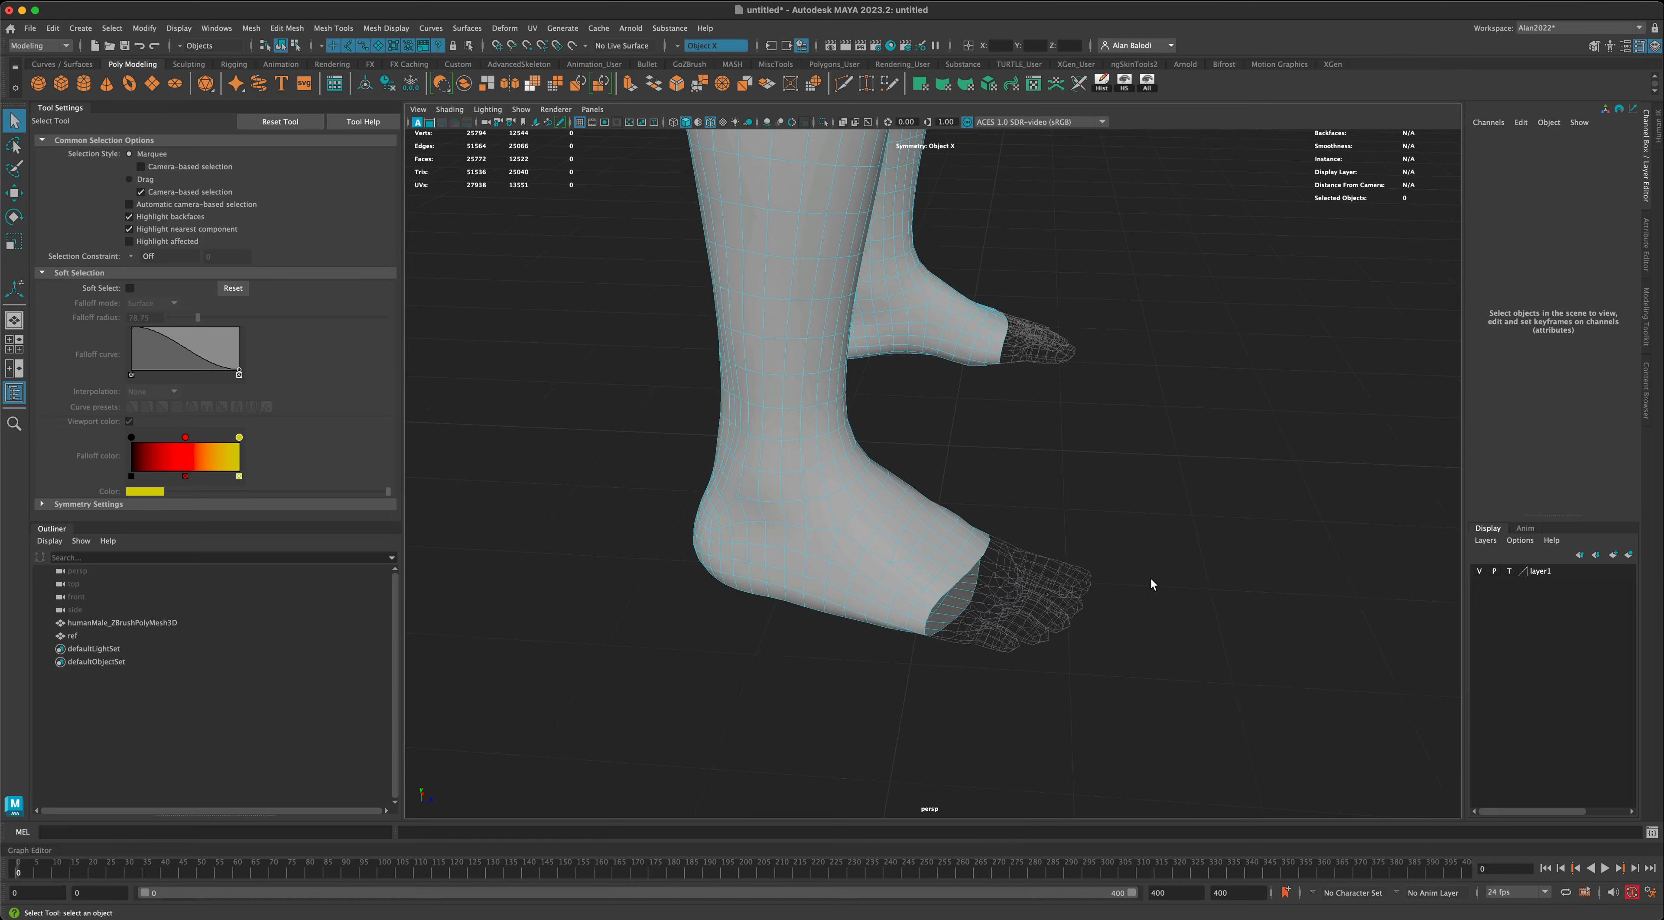
pyautogui.keyDown('alt'); pyautogui.moveTo(1151, 579); pyautogui.dragTo(1145, 577); pyautogui.keyUp('alt')
pyautogui.keyDown('alt'); pyautogui.moveTo(1132, 602); pyautogui.dragTo(1112, 551, button='middle'); pyautogui.keyUp('alt')
pyautogui.keyDown('alt'); pyautogui.moveTo(1113, 551); pyautogui.dragTo(952, 550); pyautogui.keyUp('alt')
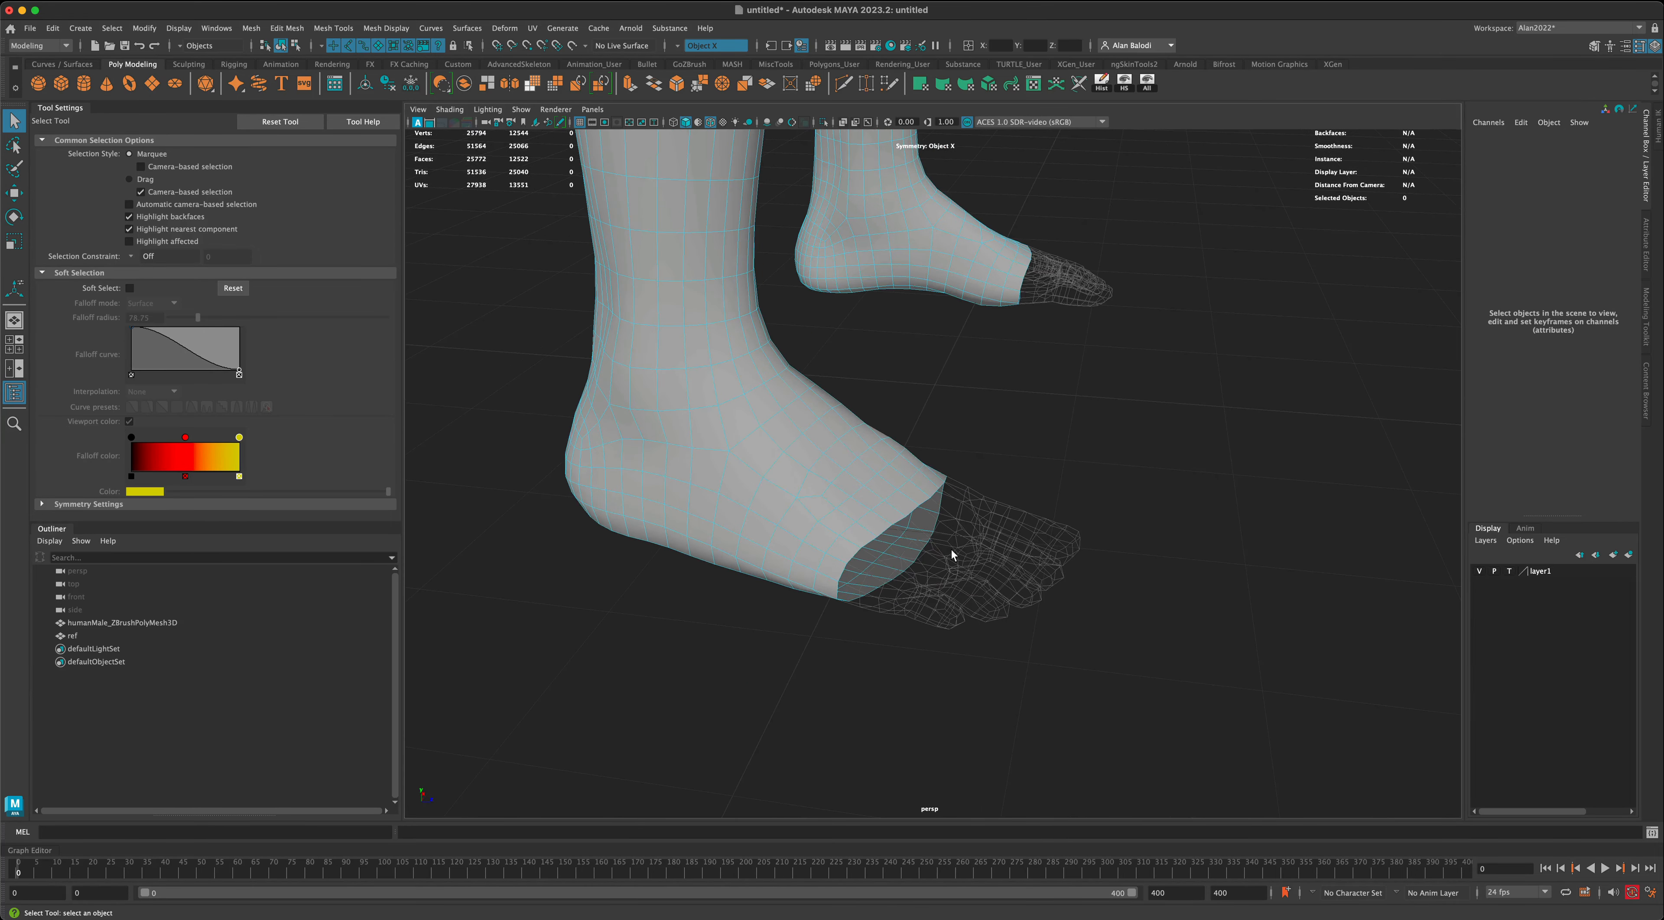
pyautogui.moveTo(910, 483); pyautogui.dragTo(909, 527, button='right')
pyautogui.doubleClick(899, 576)
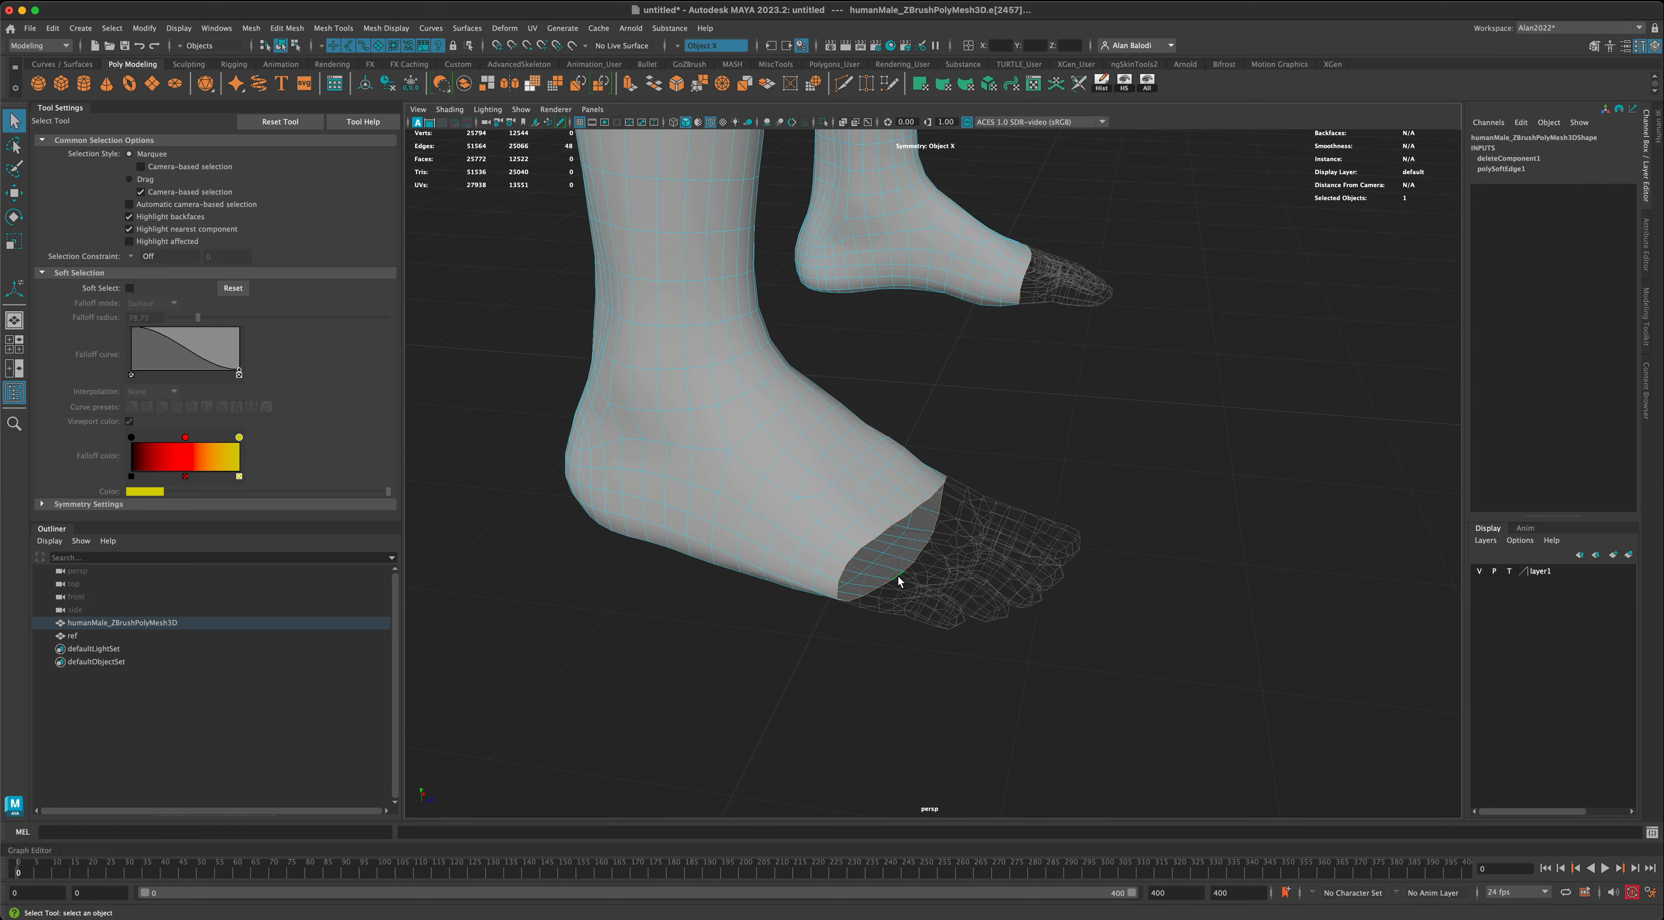
pyautogui.keyDown('alt'); pyautogui.moveTo(899, 577); pyautogui.dragTo(1057, 626); pyautogui.keyUp('alt')
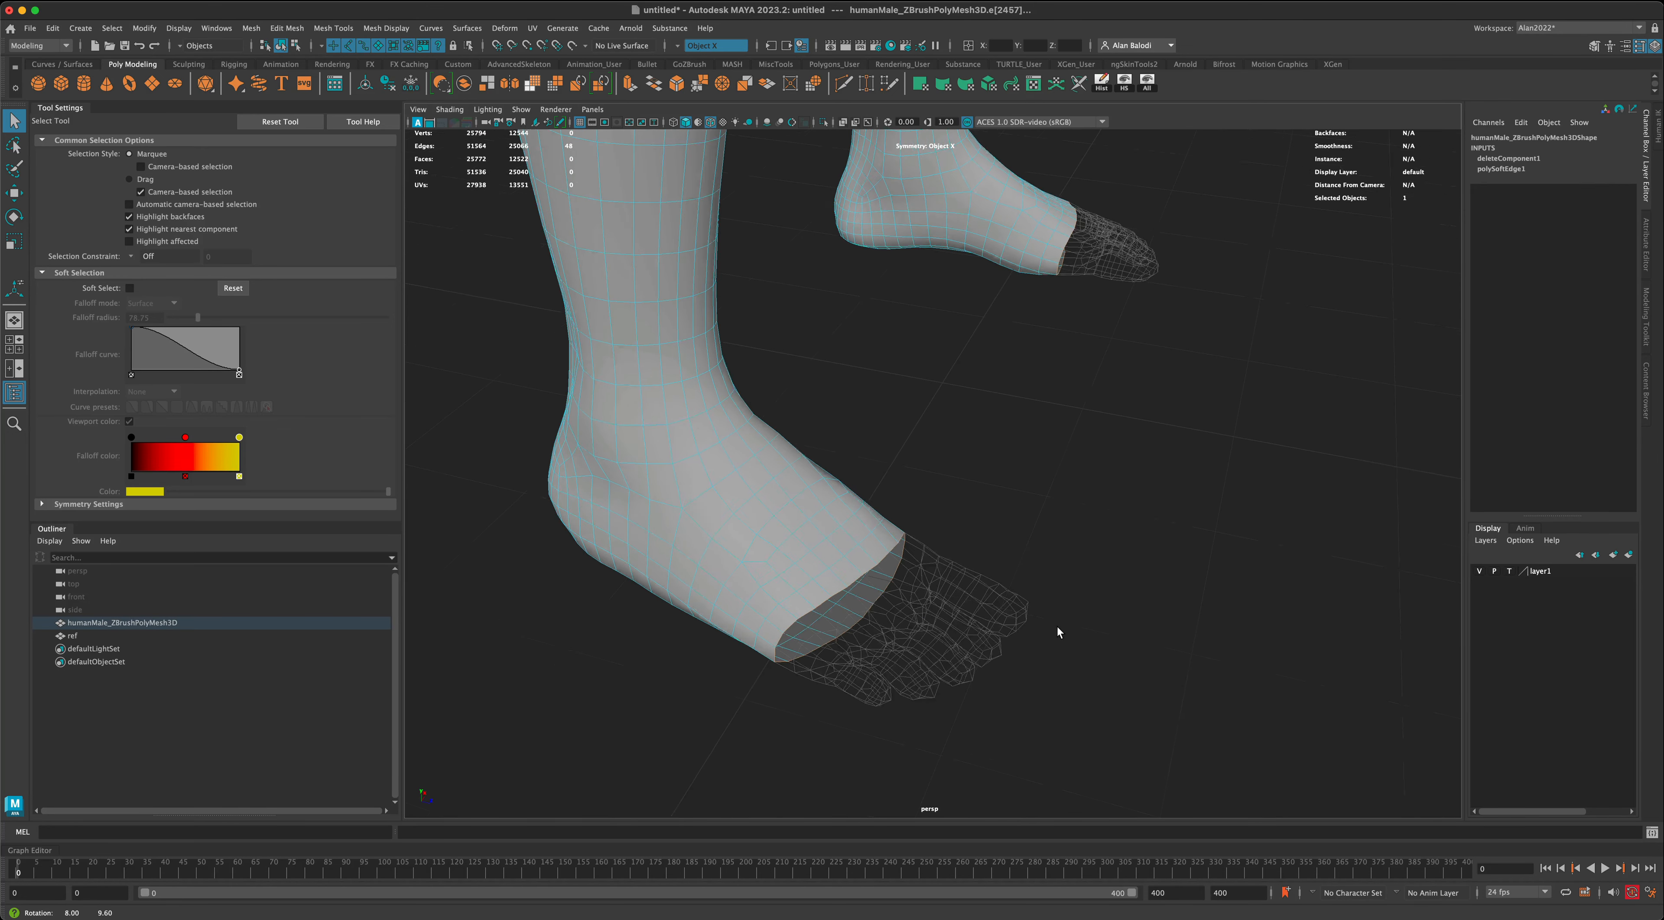
pyautogui.click(685, 46)
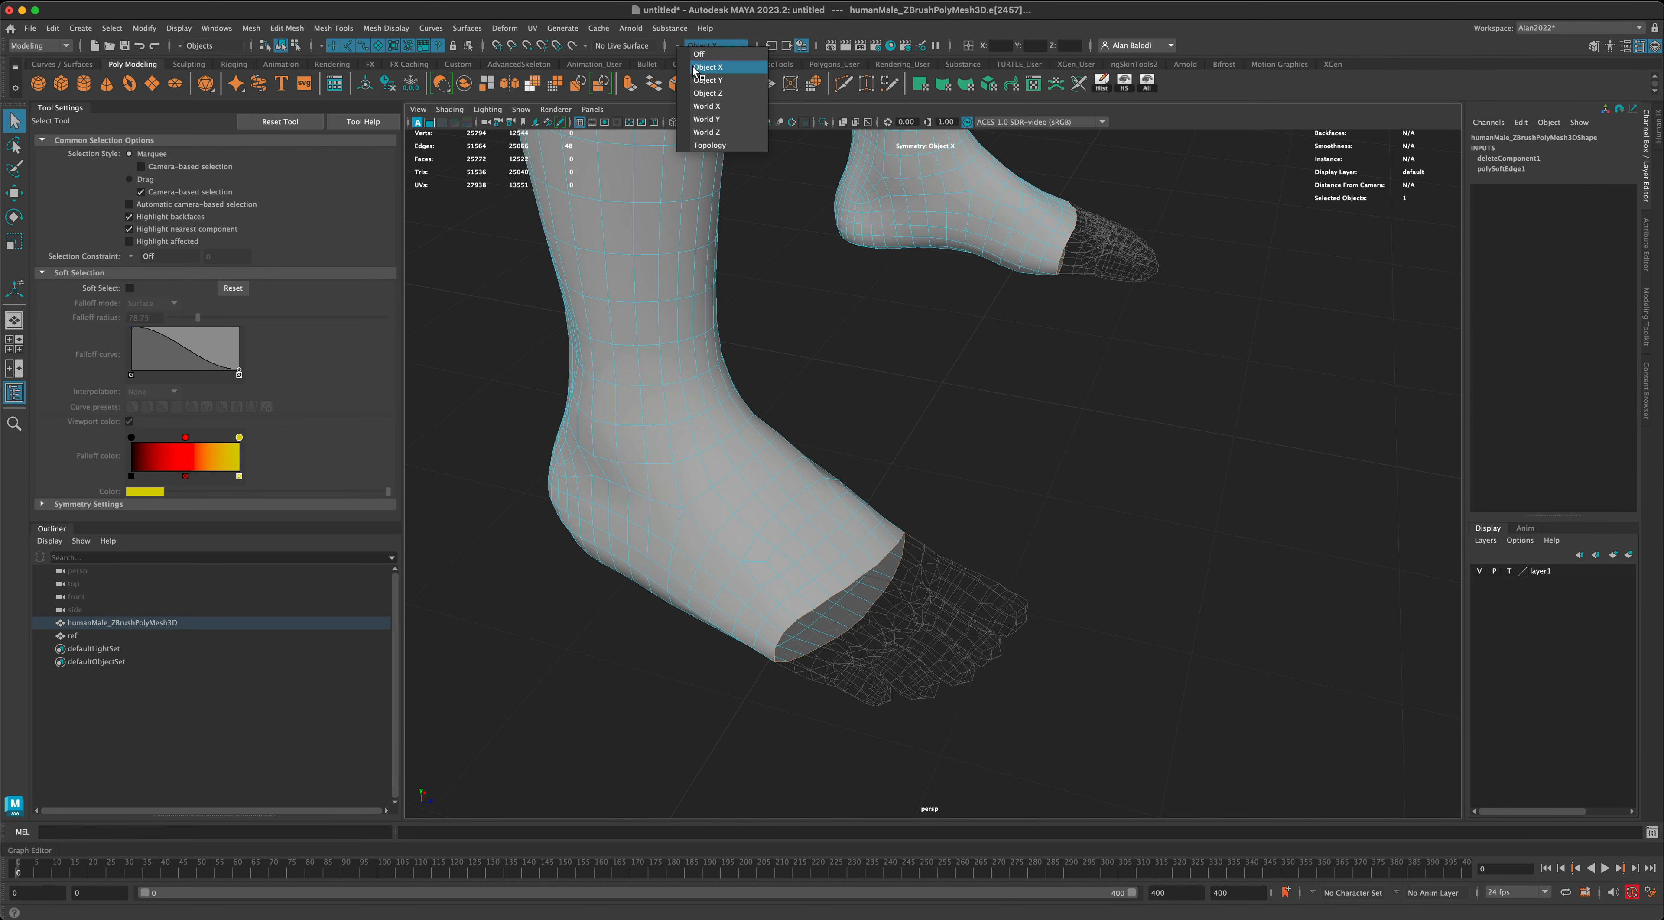
pyautogui.click(694, 69)
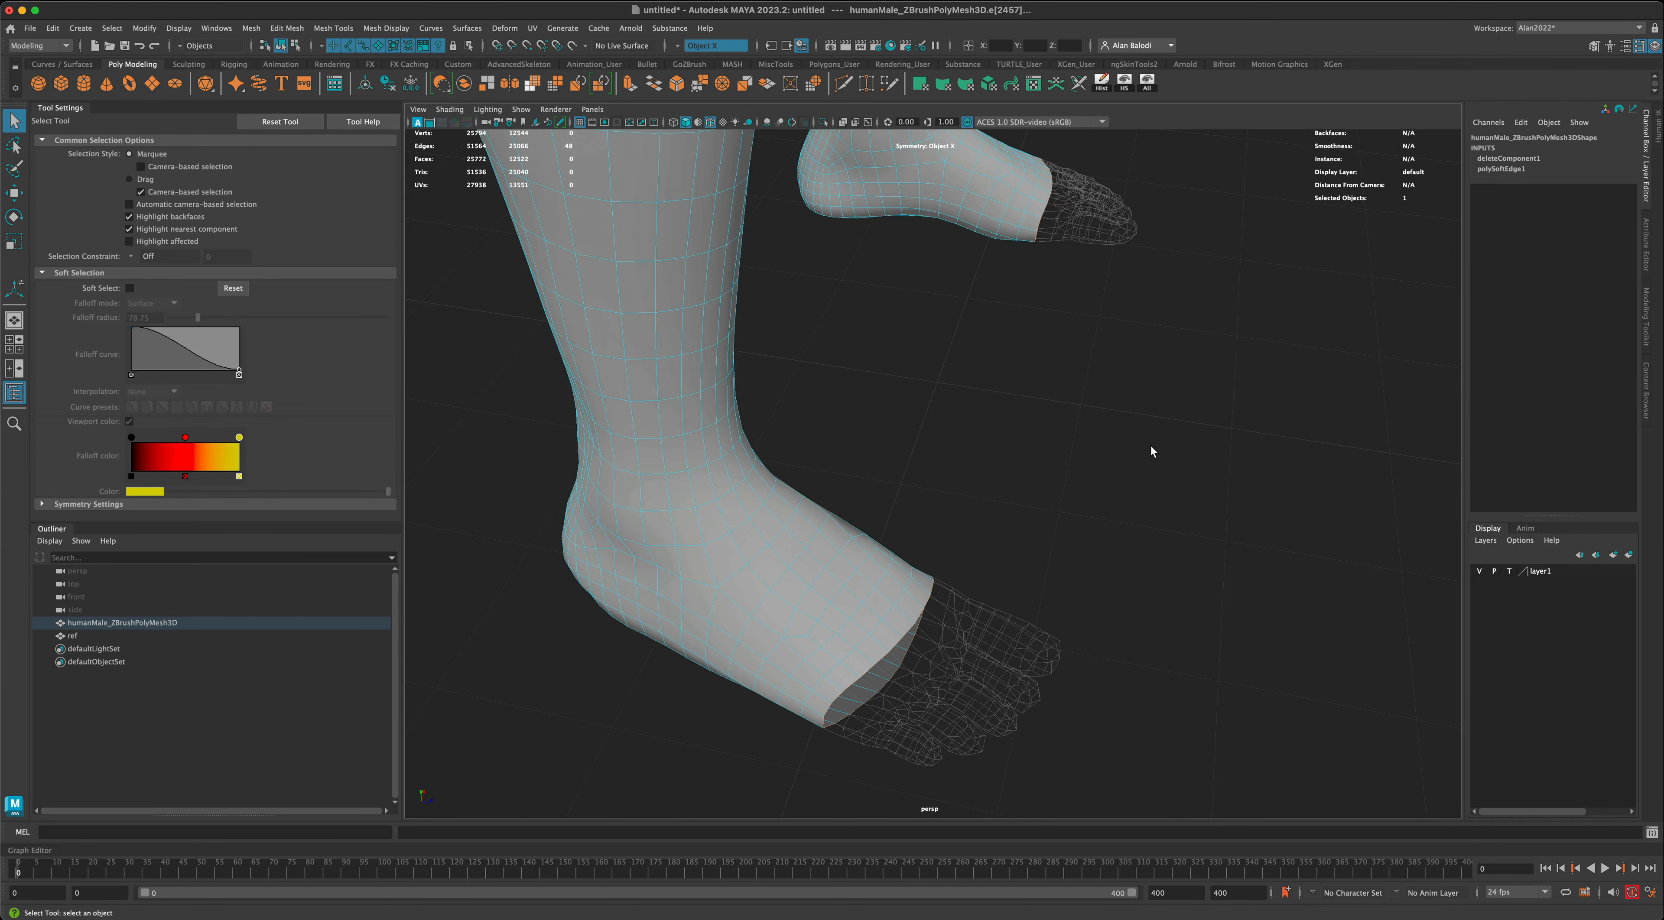
pyautogui.keyDown('alt'); pyautogui.moveTo(1150, 444); pyautogui.dragTo(753, 230); pyautogui.keyUp('alt')
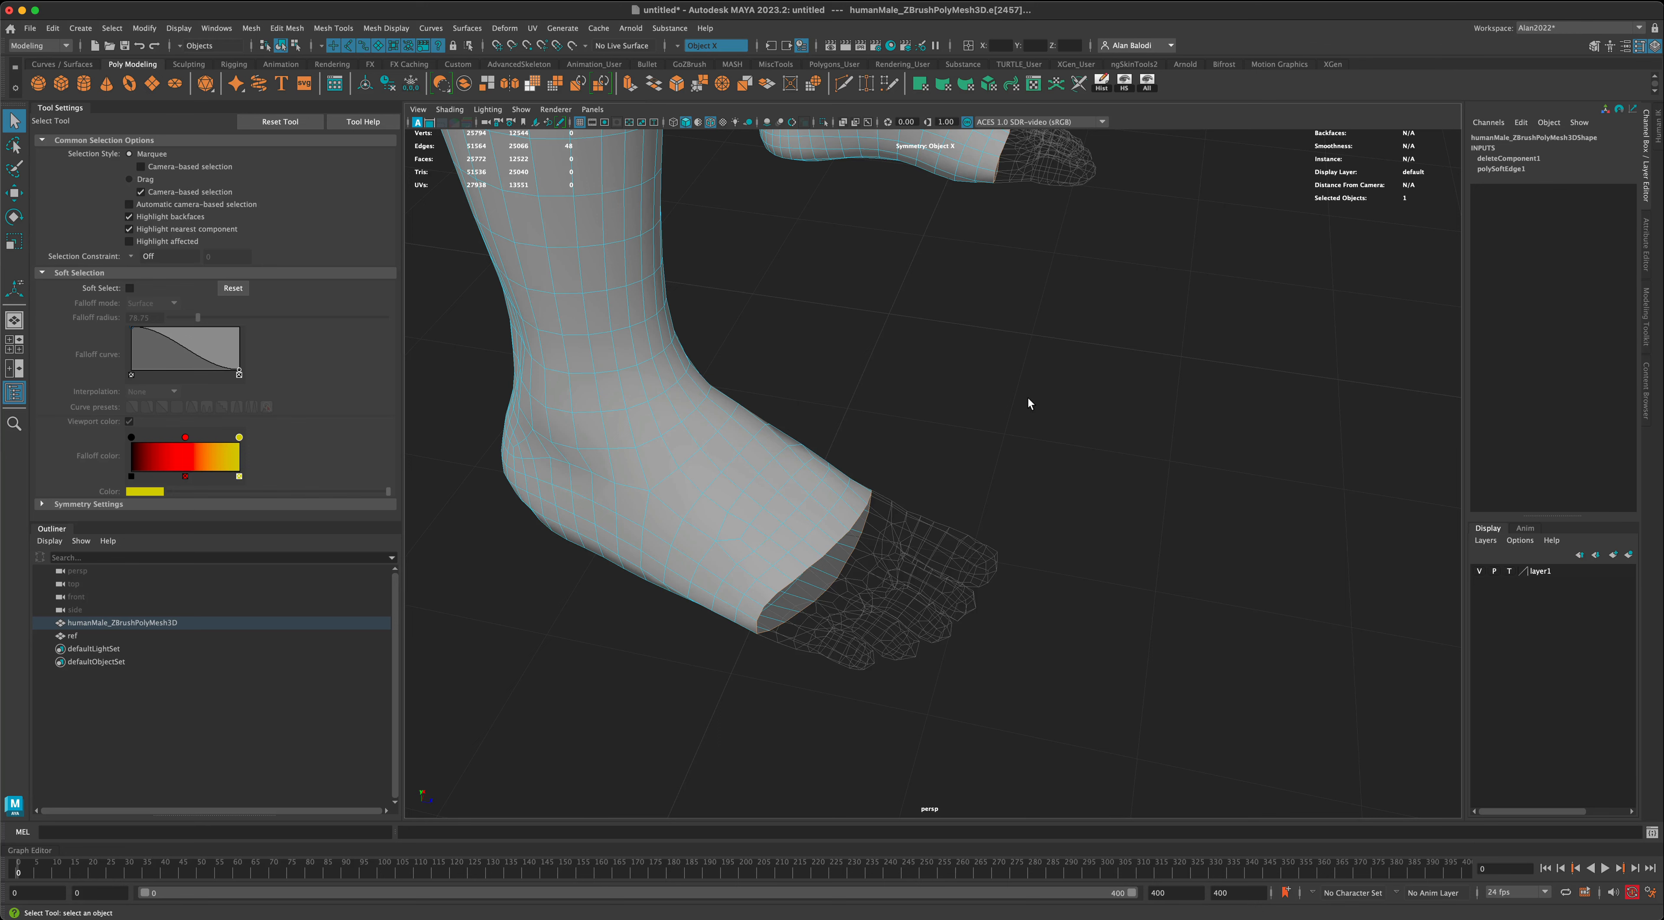
# - Extrude the selected border loops on both feet and move the new edges forward over the templated toes
pyautogui.hotkey('ctrl', 'e')
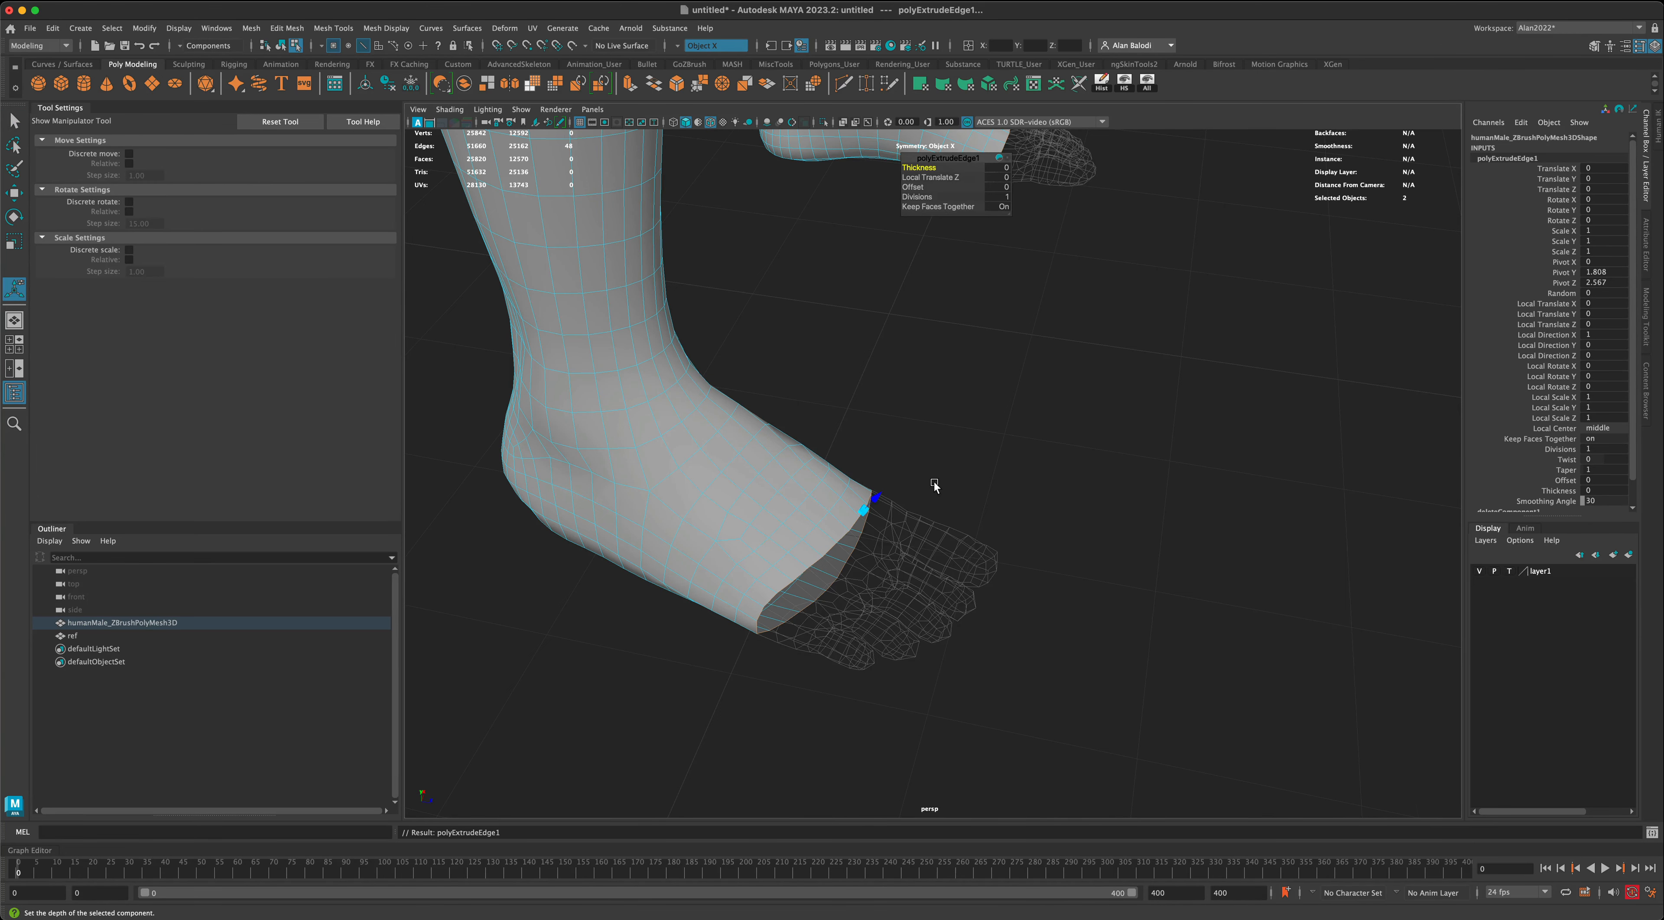
pyautogui.keyDown('alt'); pyautogui.moveTo(932, 484); pyautogui.dragTo(921, 464); pyautogui.keyUp('alt')
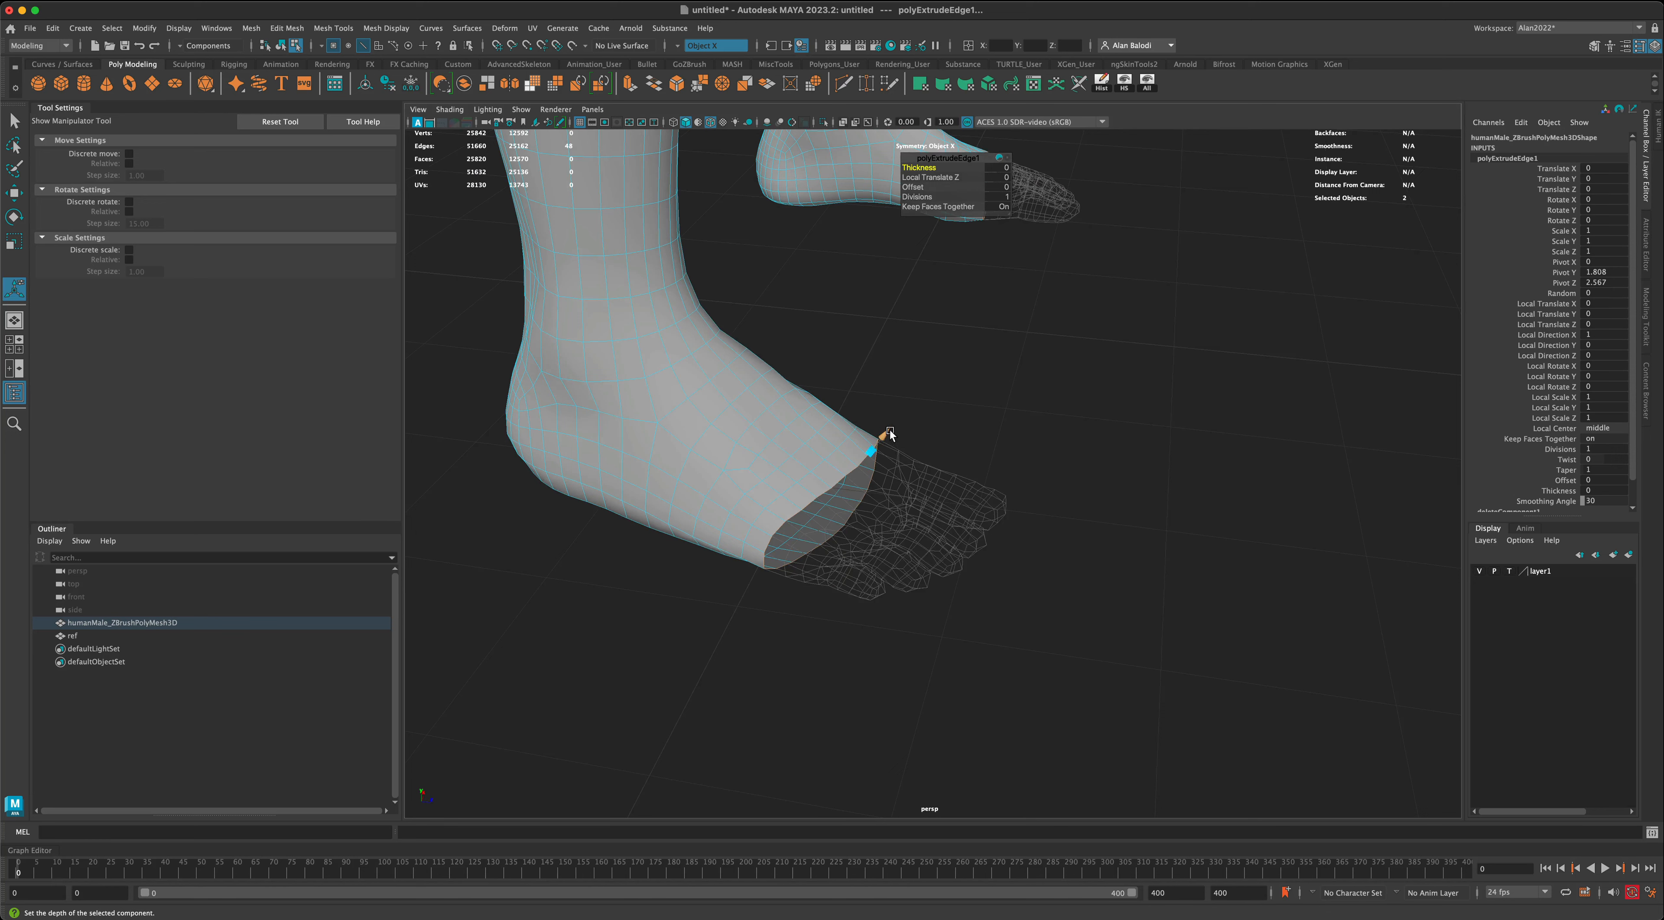
pyautogui.click(17, 197)
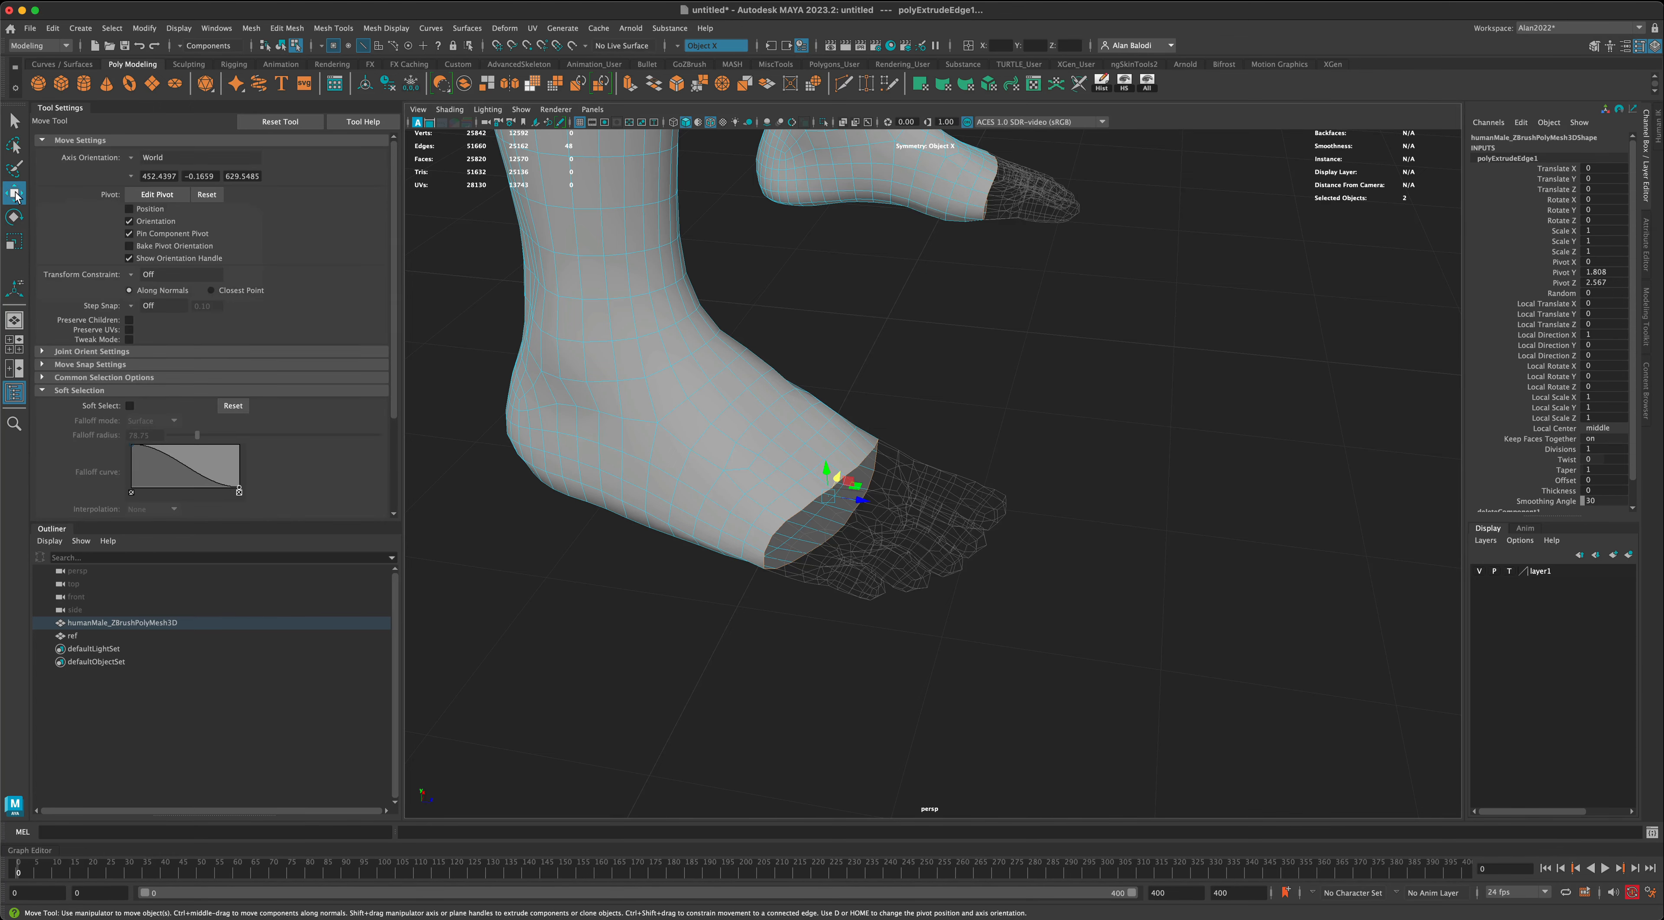
pyautogui.keyDown('alt'); pyautogui.moveTo(916, 634); pyautogui.dragTo(929, 630, button='middle'); pyautogui.keyUp('alt')
pyautogui.keyDown('alt'); pyautogui.moveTo(996, 626); pyautogui.dragTo(853, 495); pyautogui.keyUp('alt')
pyautogui.keyDown('alt'); pyautogui.moveTo(1035, 648); pyautogui.dragTo(1042, 616); pyautogui.keyUp('alt')
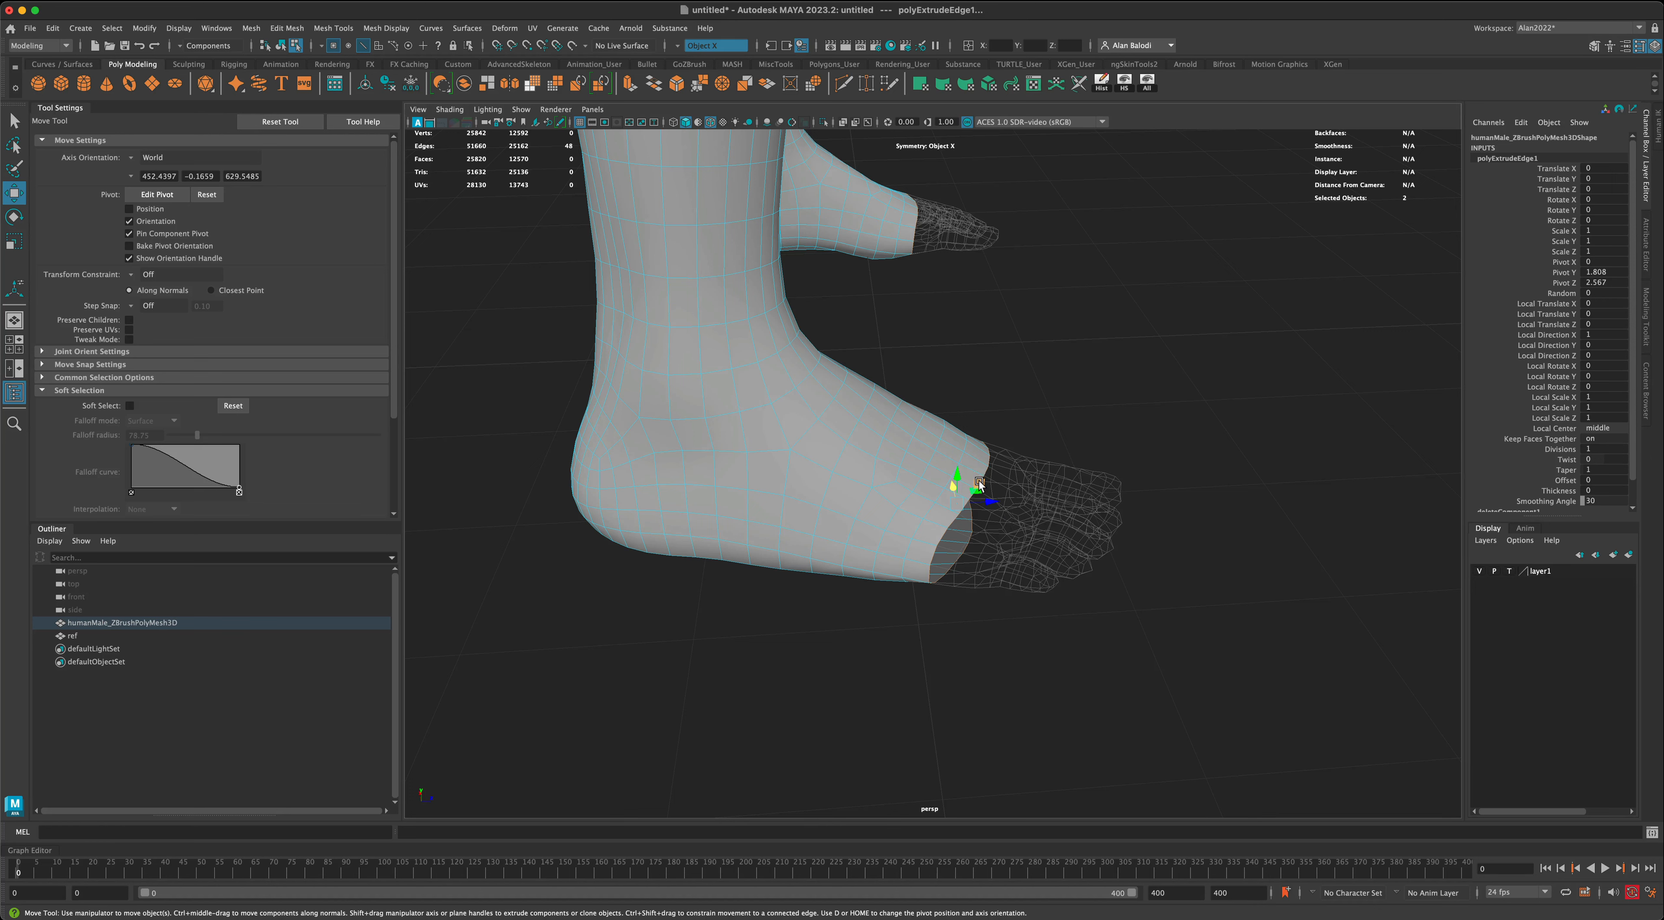
pyautogui.moveTo(979, 485); pyautogui.dragTo(1112, 600)
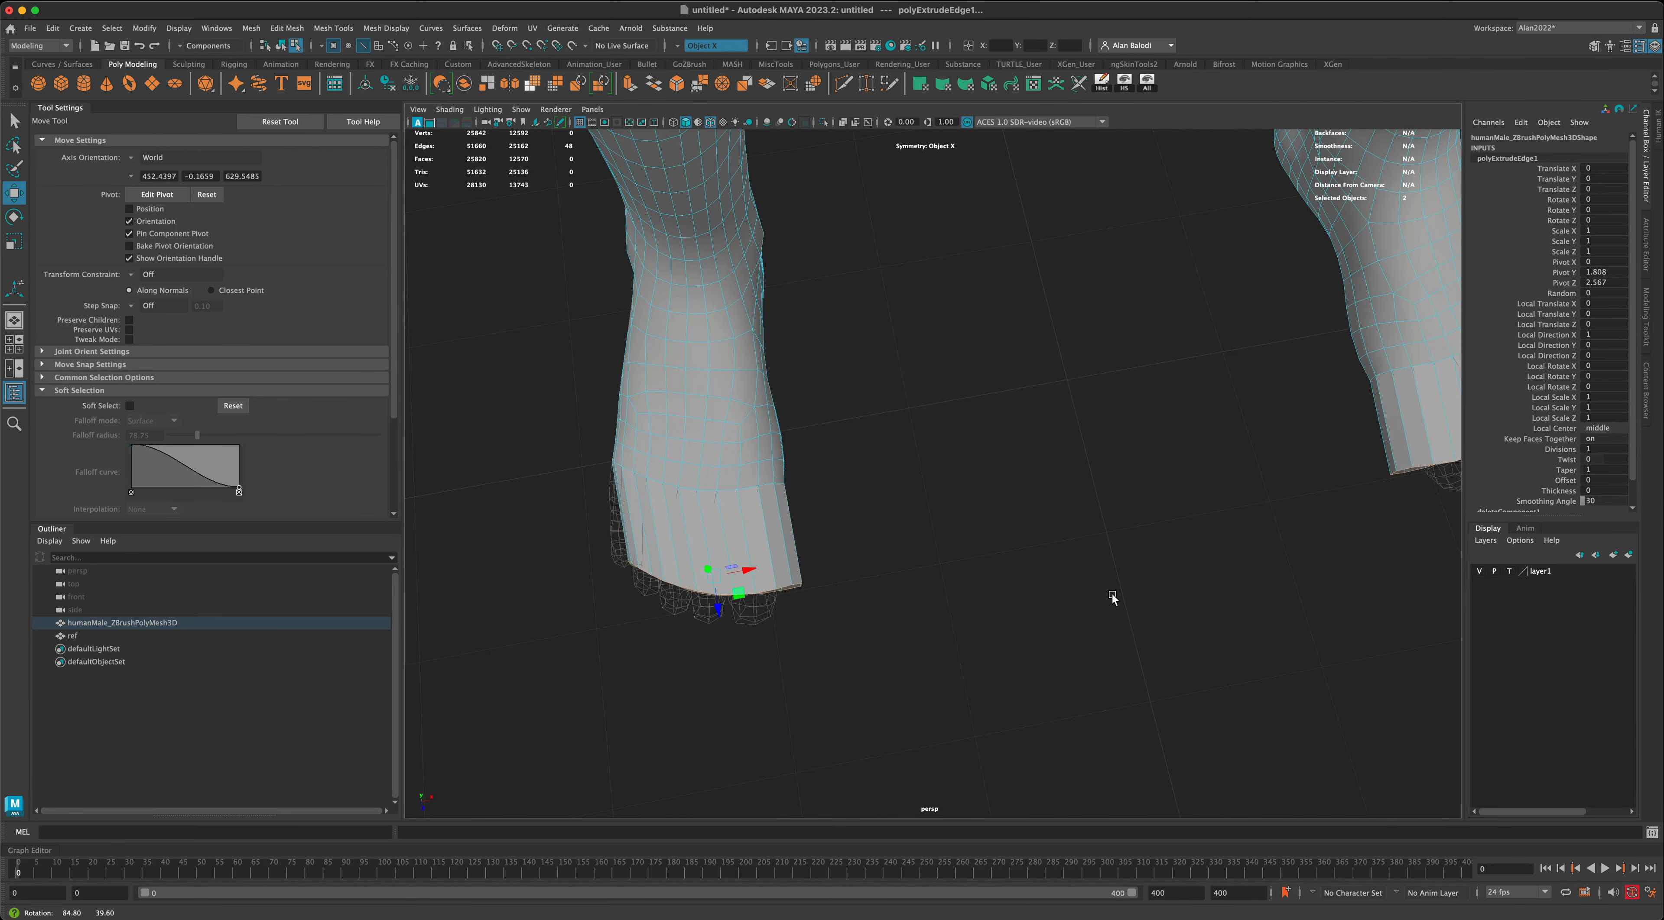
# - Reposition the extruded end loops so the foot extensions line up with the reference toes
pyautogui.moveTo(891, 576)
pyautogui.keyDown('alt'); pyautogui.mouseDown()
pyautogui.moveTo(821, 658)
pyautogui.moveTo(984, 662)
pyautogui.moveTo(895, 569)
pyautogui.moveTo(882, 576)
pyautogui.moveTo(887, 542)
pyautogui.moveTo(884, 577)
pyautogui.moveTo(886, 559)
pyautogui.mouseUp(); pyautogui.keyUp('alt')
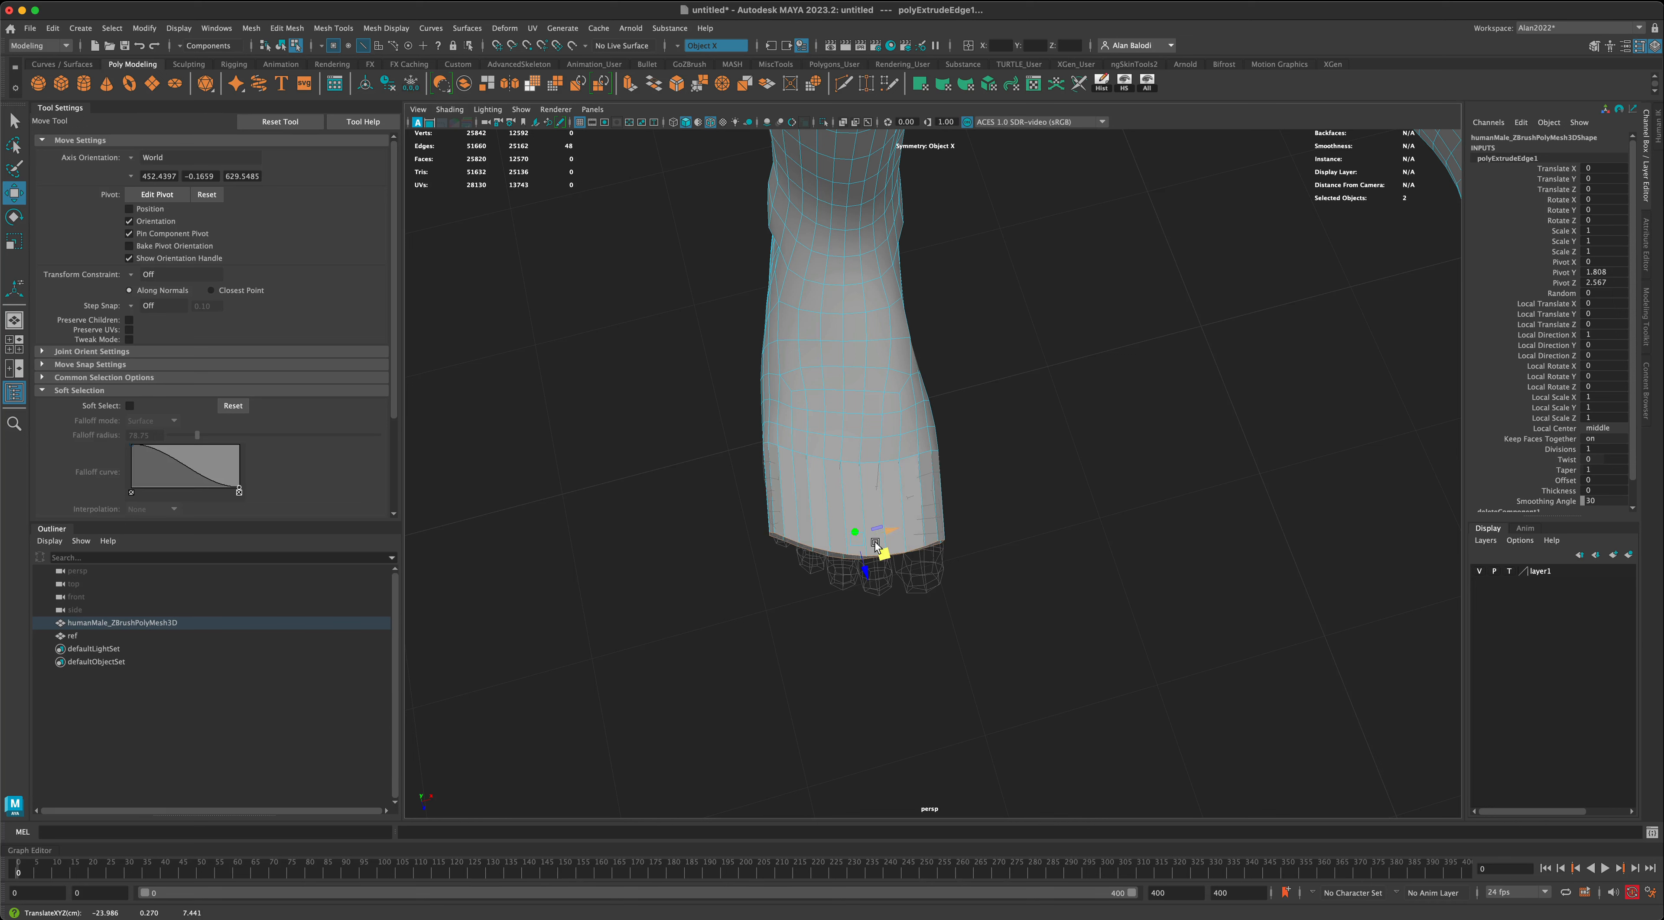
pyautogui.moveTo(884, 562); pyautogui.dragTo(1140, 584)
pyautogui.scroll(3, 1085, 613)
pyautogui.scroll(-5, 1115, 640)
pyautogui.keyDown('alt'); pyautogui.moveTo(1140, 584); pyautogui.dragTo(1105, 640, button='middle'); pyautogui.keyUp('alt')
pyautogui.scroll(2, 1105, 640)
pyautogui.keyDown('alt'); pyautogui.moveTo(1105, 640); pyautogui.dragTo(1036, 588); pyautogui.keyUp('alt')
pyautogui.keyDown('alt'); pyautogui.moveTo(1036, 588); pyautogui.dragTo(1071, 646, button='right'); pyautogui.keyUp('alt')
pyautogui.scroll(8, 1078, 646)
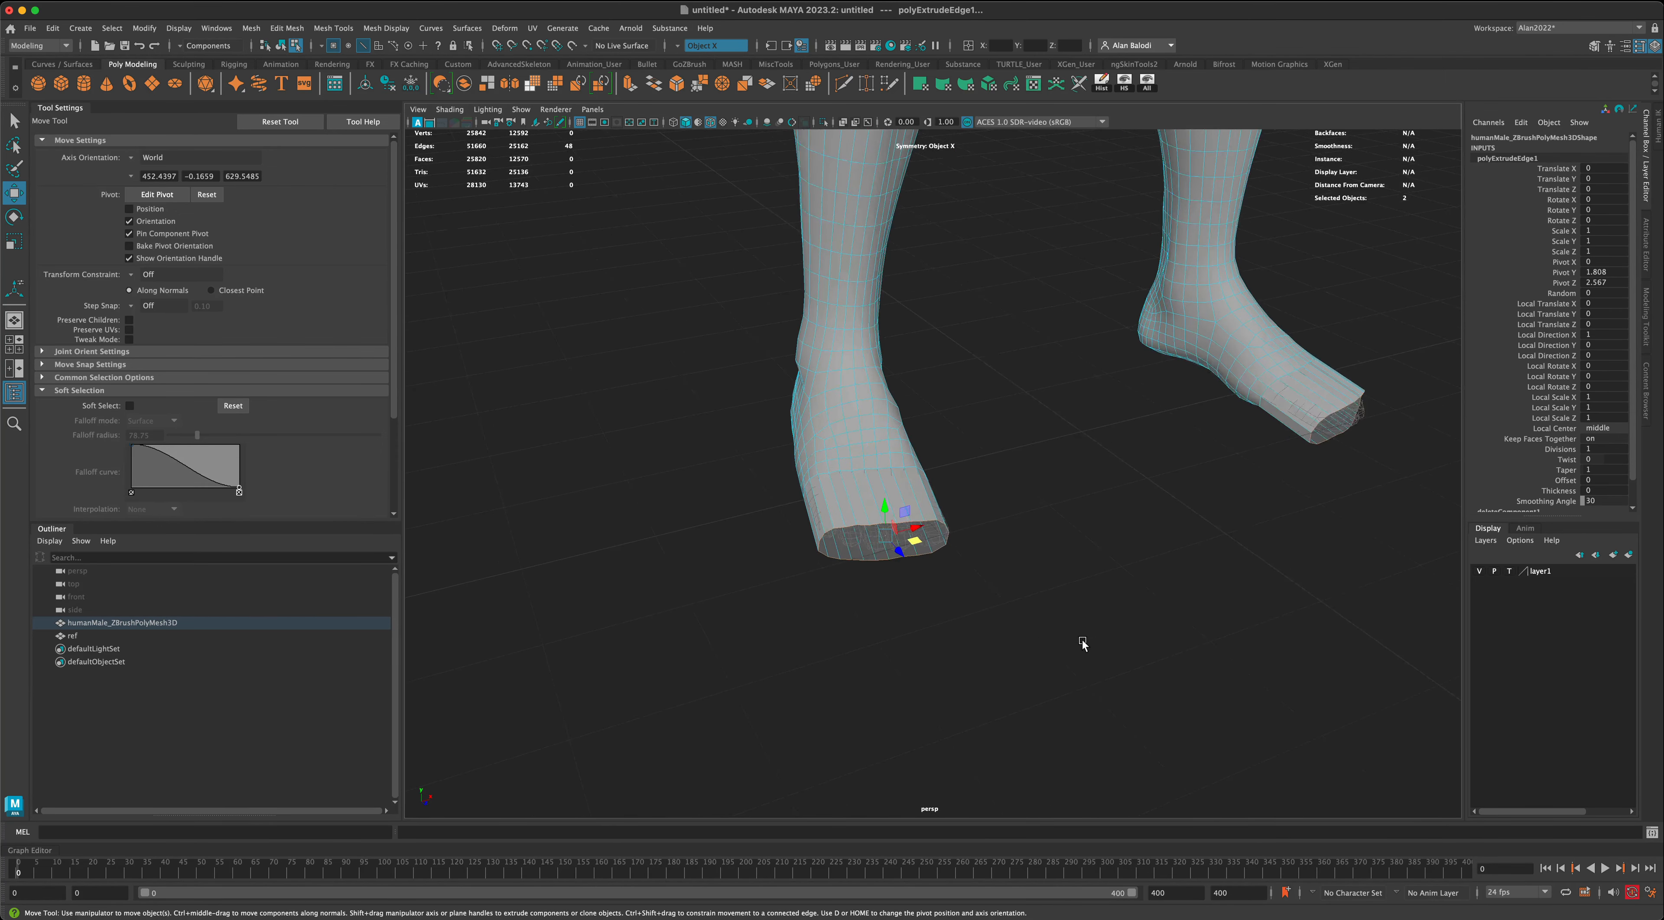
pyautogui.keyDown('alt'); pyautogui.moveTo(1077, 645); pyautogui.dragTo(1031, 638); pyautogui.keyUp('alt')
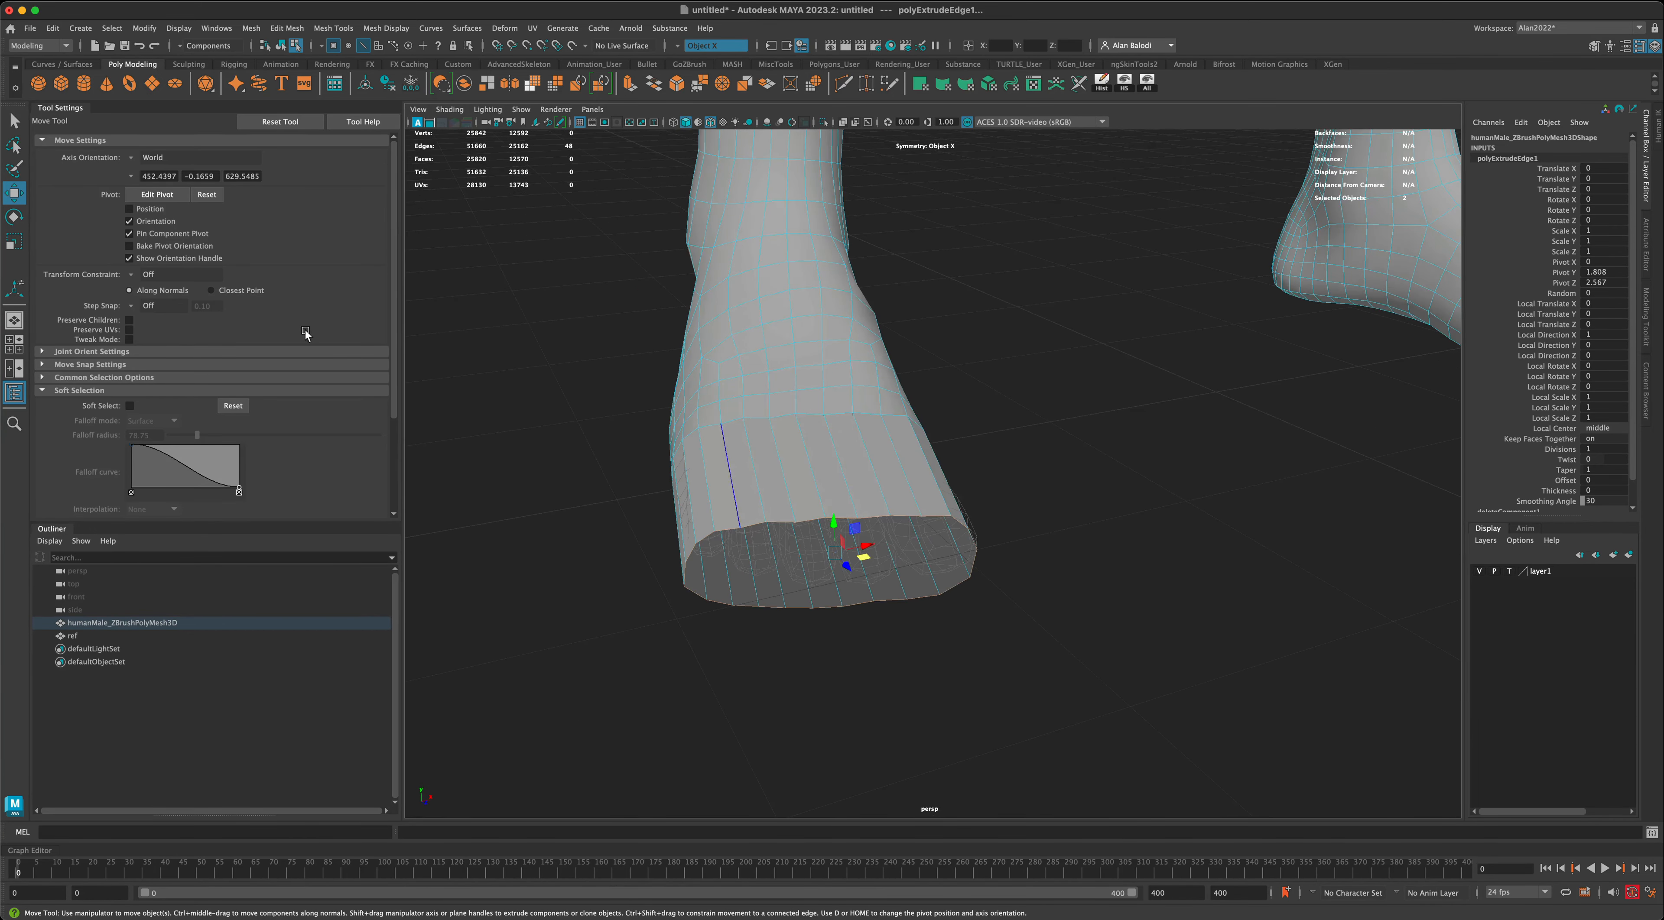
# - Select the upper border edges of the foot's front opening, leaving out the rounded side edges
pyautogui.click(15, 121)
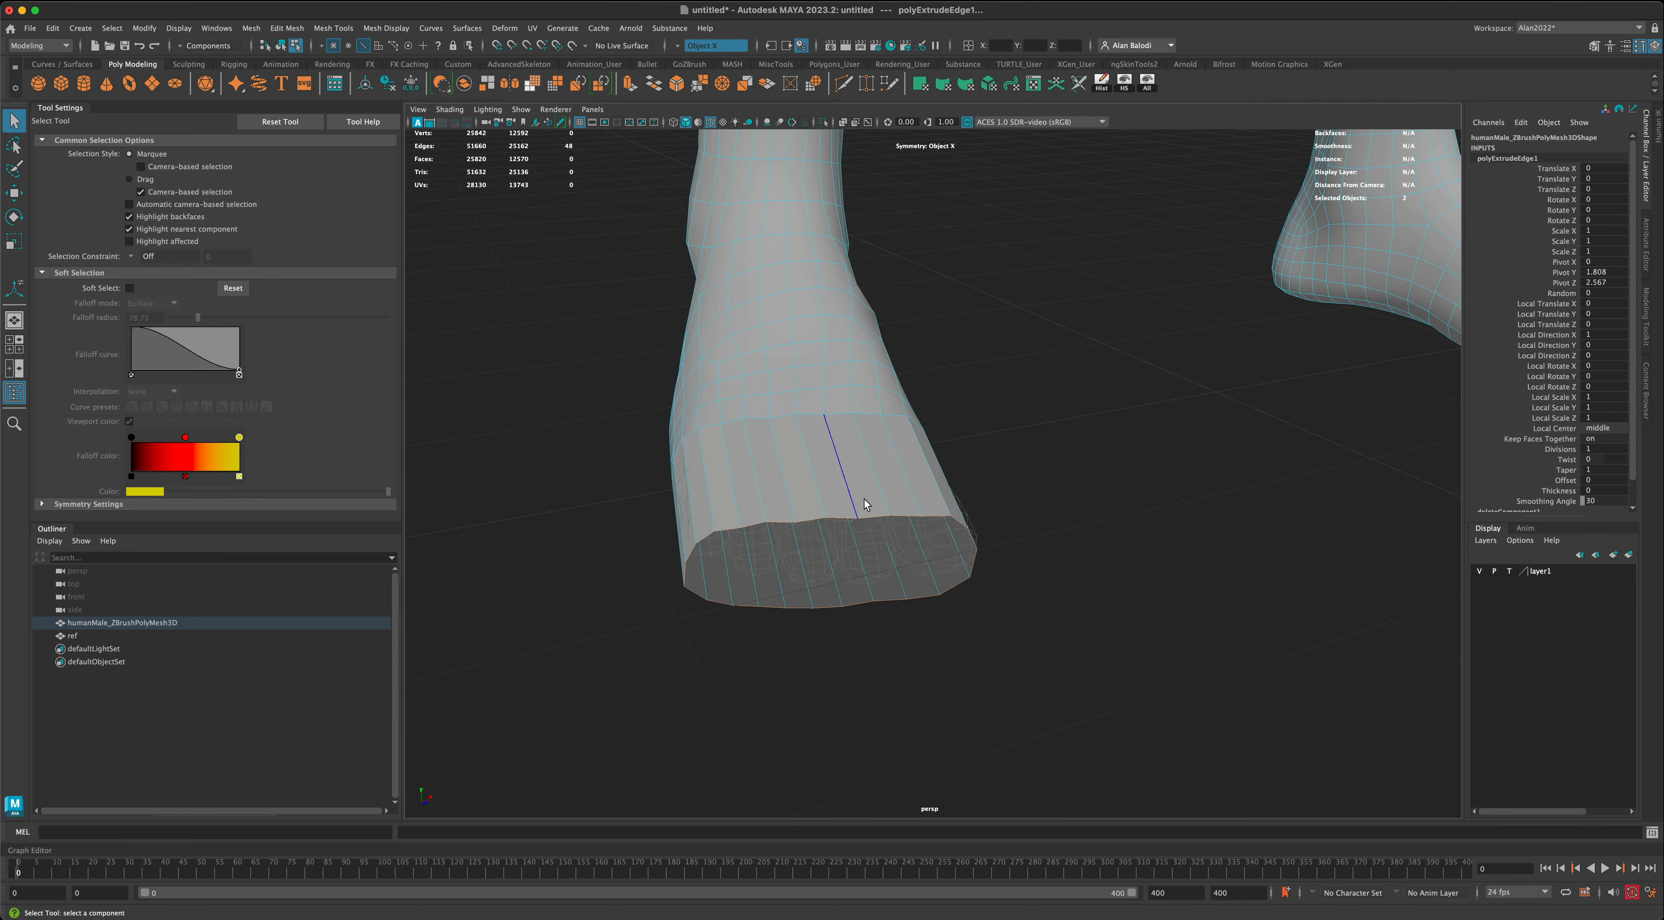
pyautogui.keyDown('alt'); pyautogui.moveTo(859, 548); pyautogui.dragTo(851, 571); pyautogui.keyUp('alt')
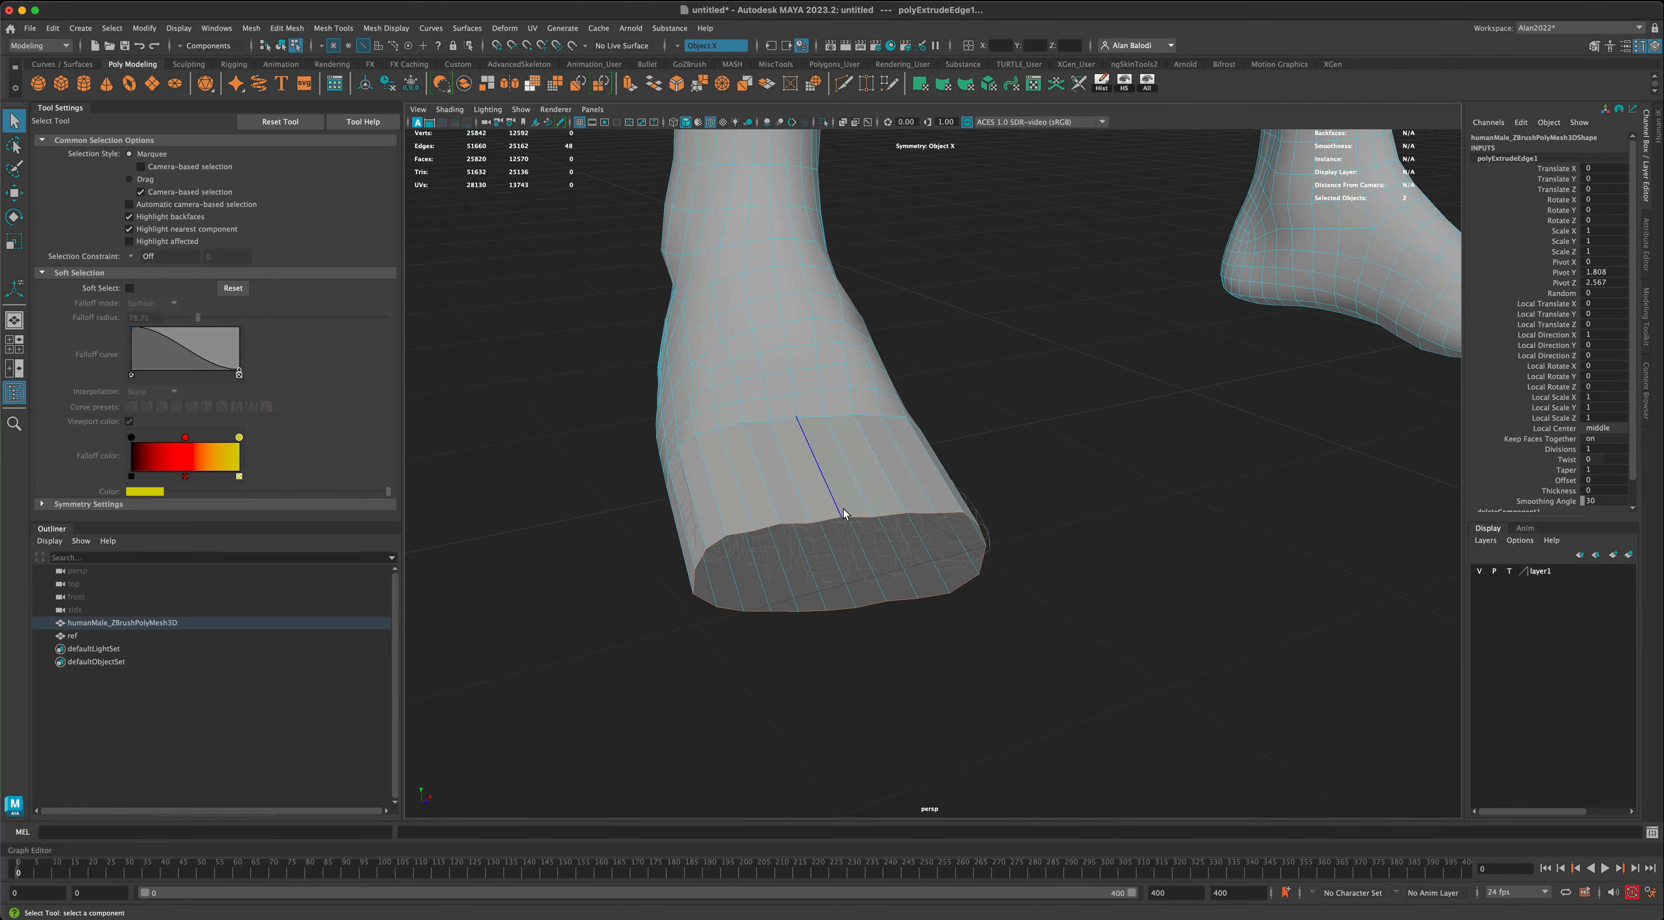
pyautogui.moveTo(844, 506); pyautogui.dragTo(844, 481, button='right')
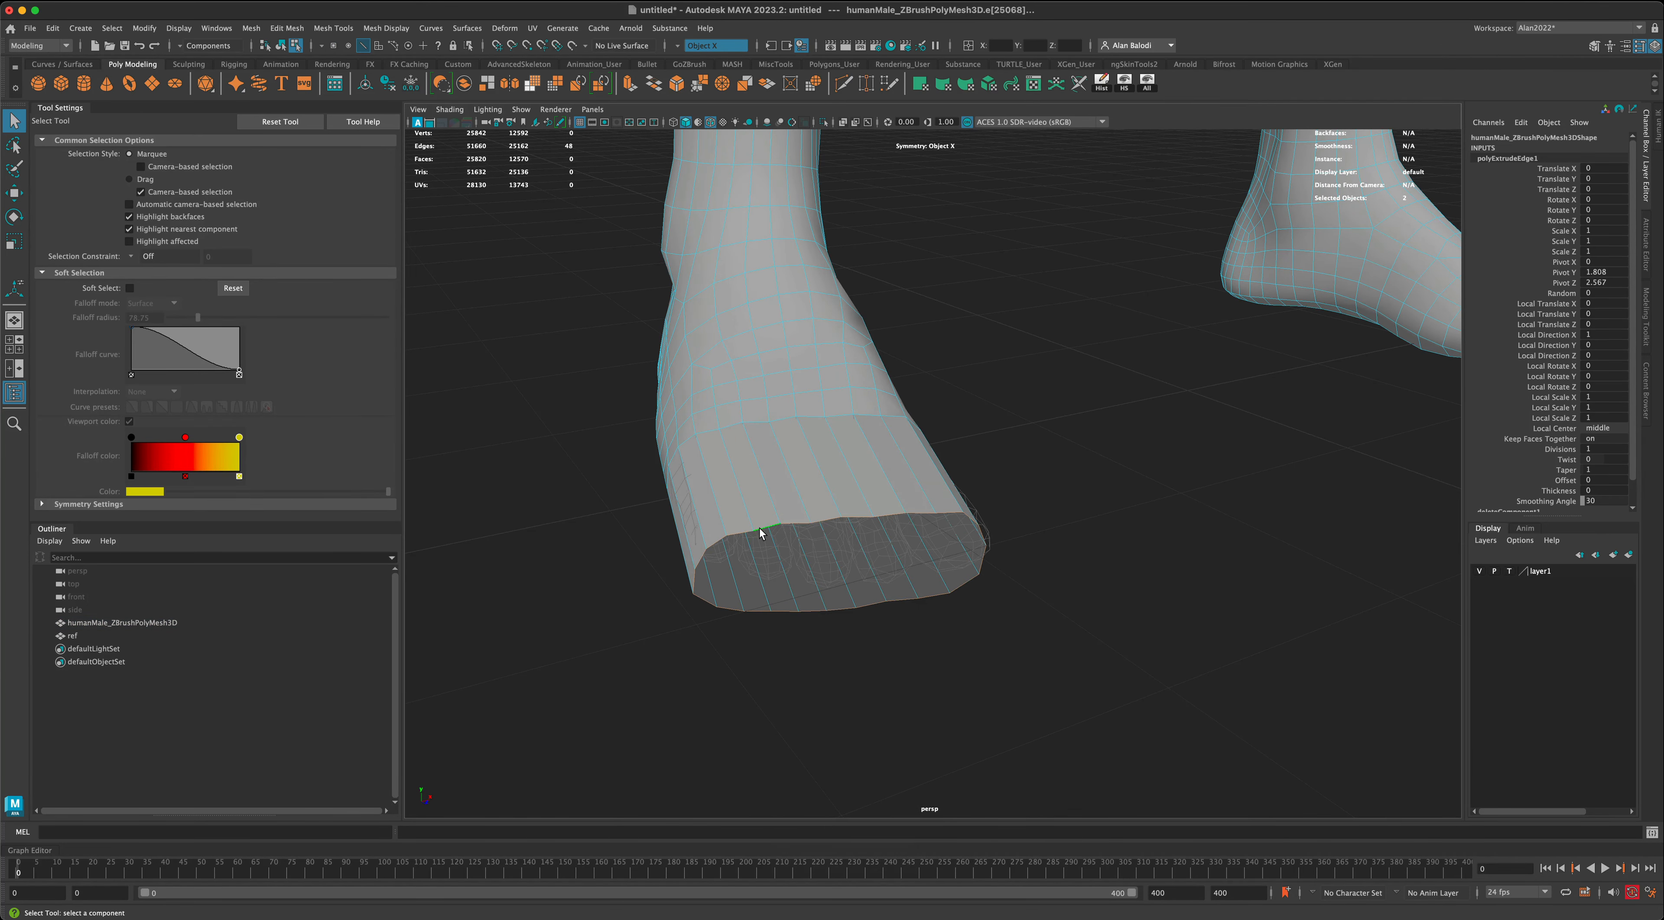
pyautogui.click(760, 528)
pyautogui.click(755, 530)
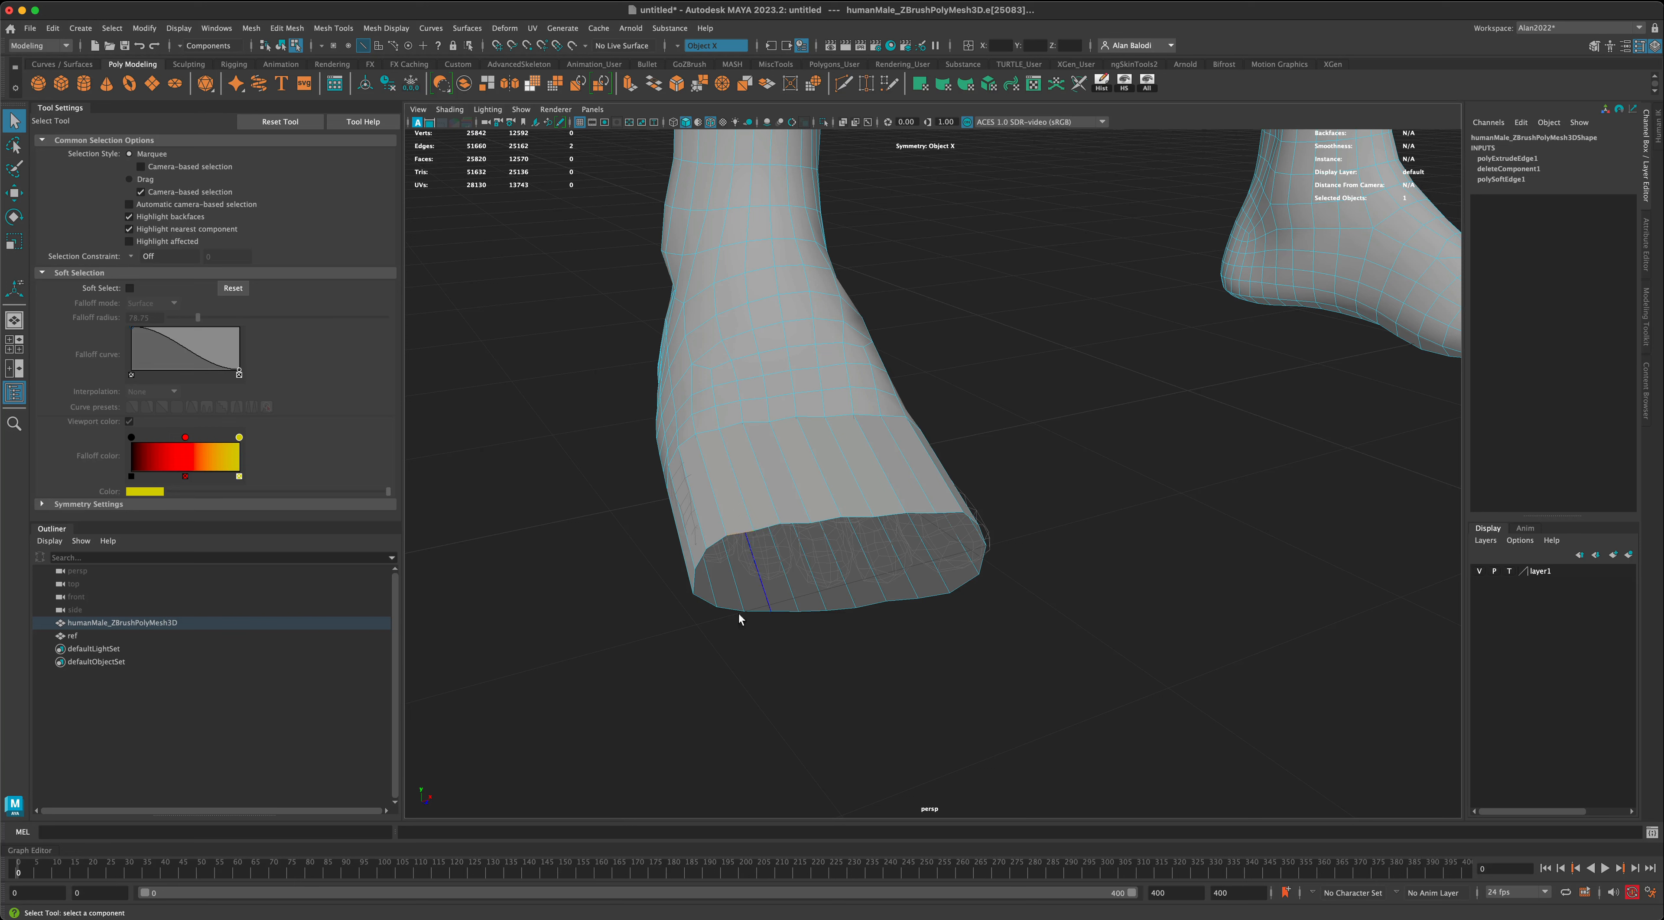
pyautogui.click(738, 615)
pyautogui.click(738, 530)
pyautogui.keyDown('shift'); pyautogui.click(793, 523); pyautogui.keyUp('shift')
pyautogui.keyDown('shift'); pyautogui.click(882, 517); pyautogui.keyUp('shift')
pyautogui.keyDown('shift'); pyautogui.click(918, 516); pyautogui.keyUp('shift')
pyautogui.keyDown('shift'); pyautogui.click(948, 512); pyautogui.keyUp('shift')
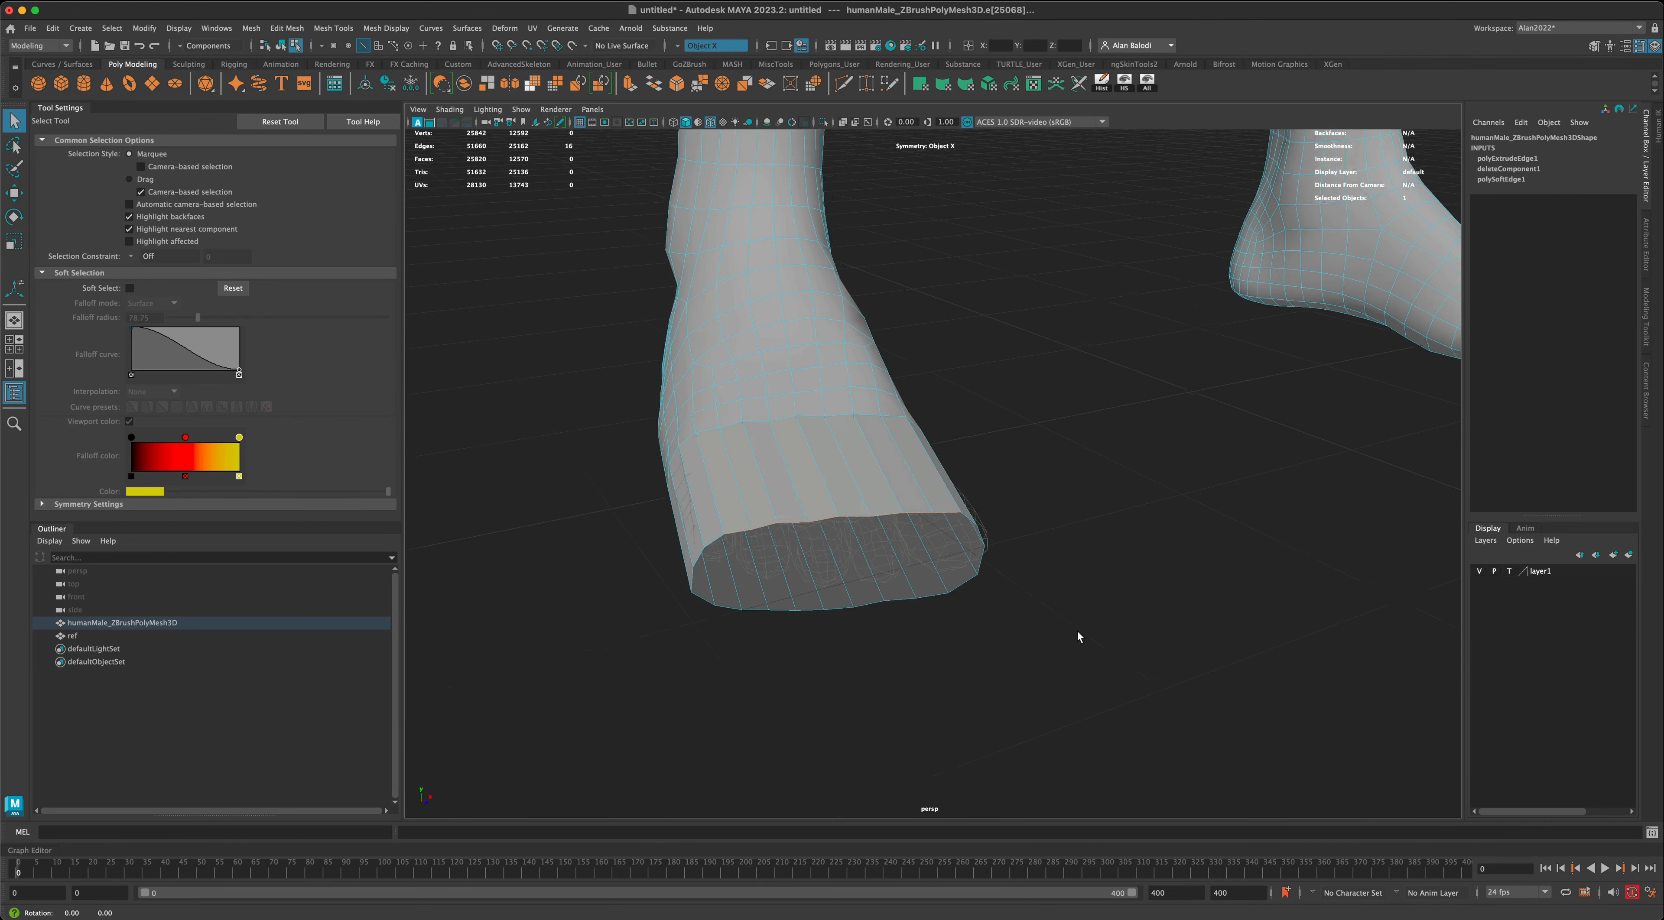
# - Examine the front openings and locate the Poly Count option among the Heads Up Display settings
pyautogui.moveTo(1077, 632)
pyautogui.keyDown('alt'); pyautogui.mouseDown()
pyautogui.moveTo(1064, 629)
pyautogui.moveTo(1083, 630)
pyautogui.mouseUp(); pyautogui.keyUp('alt')
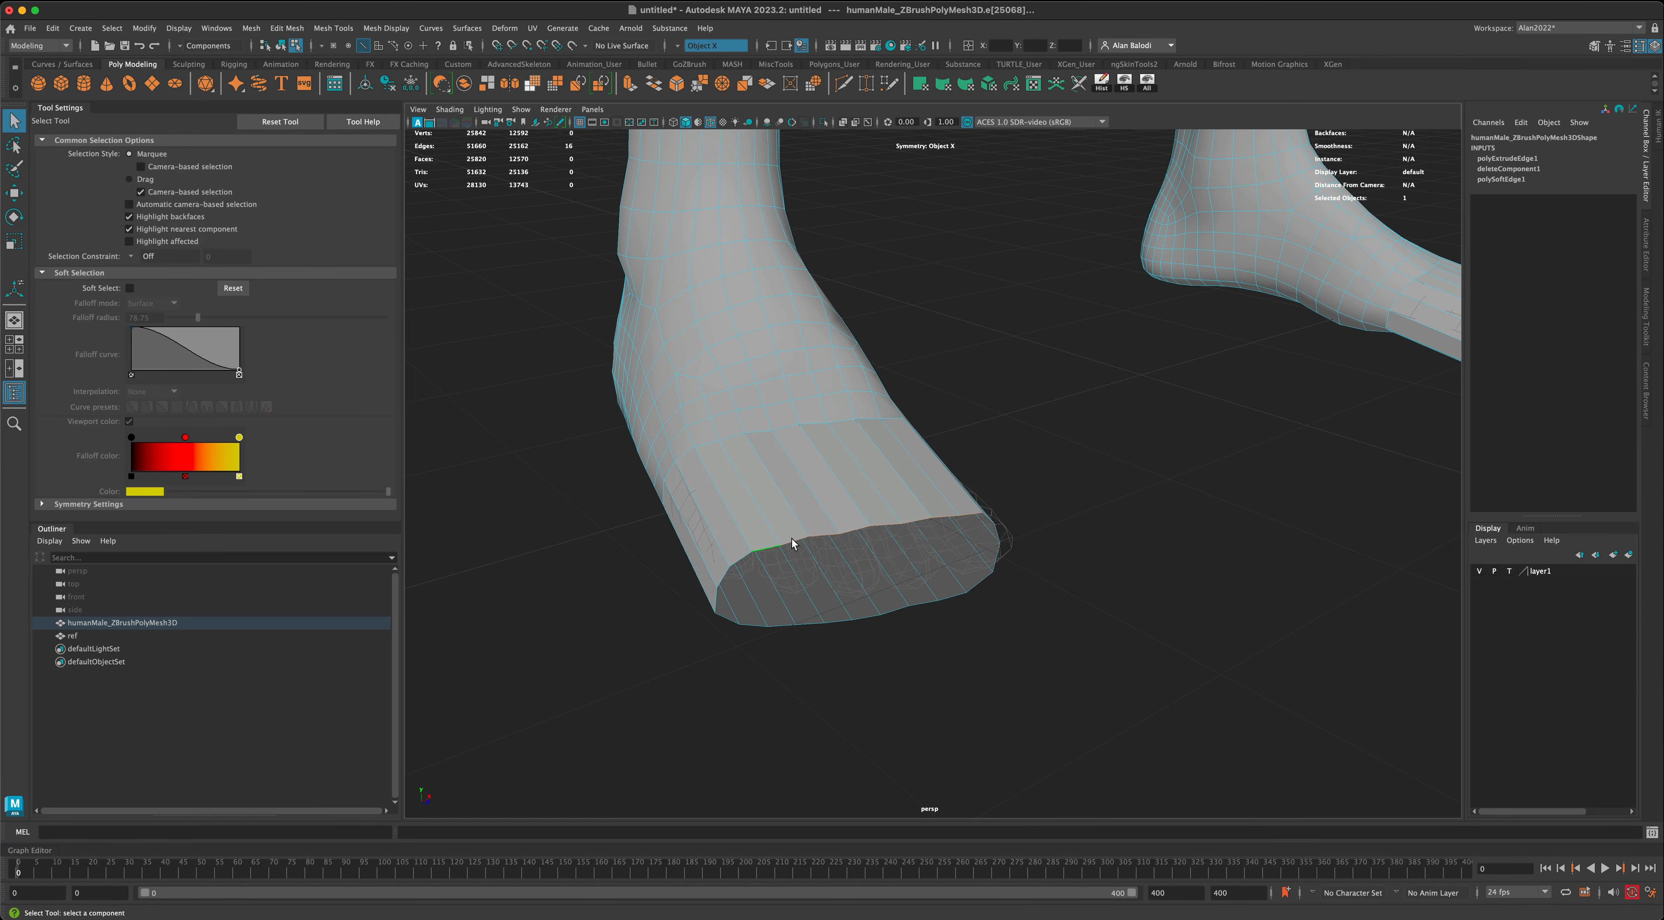
pyautogui.keyDown('alt'); pyautogui.moveTo(1202, 581); pyautogui.dragTo(1134, 591, button='right'); pyautogui.keyUp('alt')
pyautogui.keyDown('alt'); pyautogui.moveTo(1135, 591); pyautogui.dragTo(983, 607, button='middle'); pyautogui.keyUp('alt')
pyautogui.keyDown('alt'); pyautogui.moveTo(1195, 539); pyautogui.dragTo(1090, 532); pyautogui.keyUp('alt')
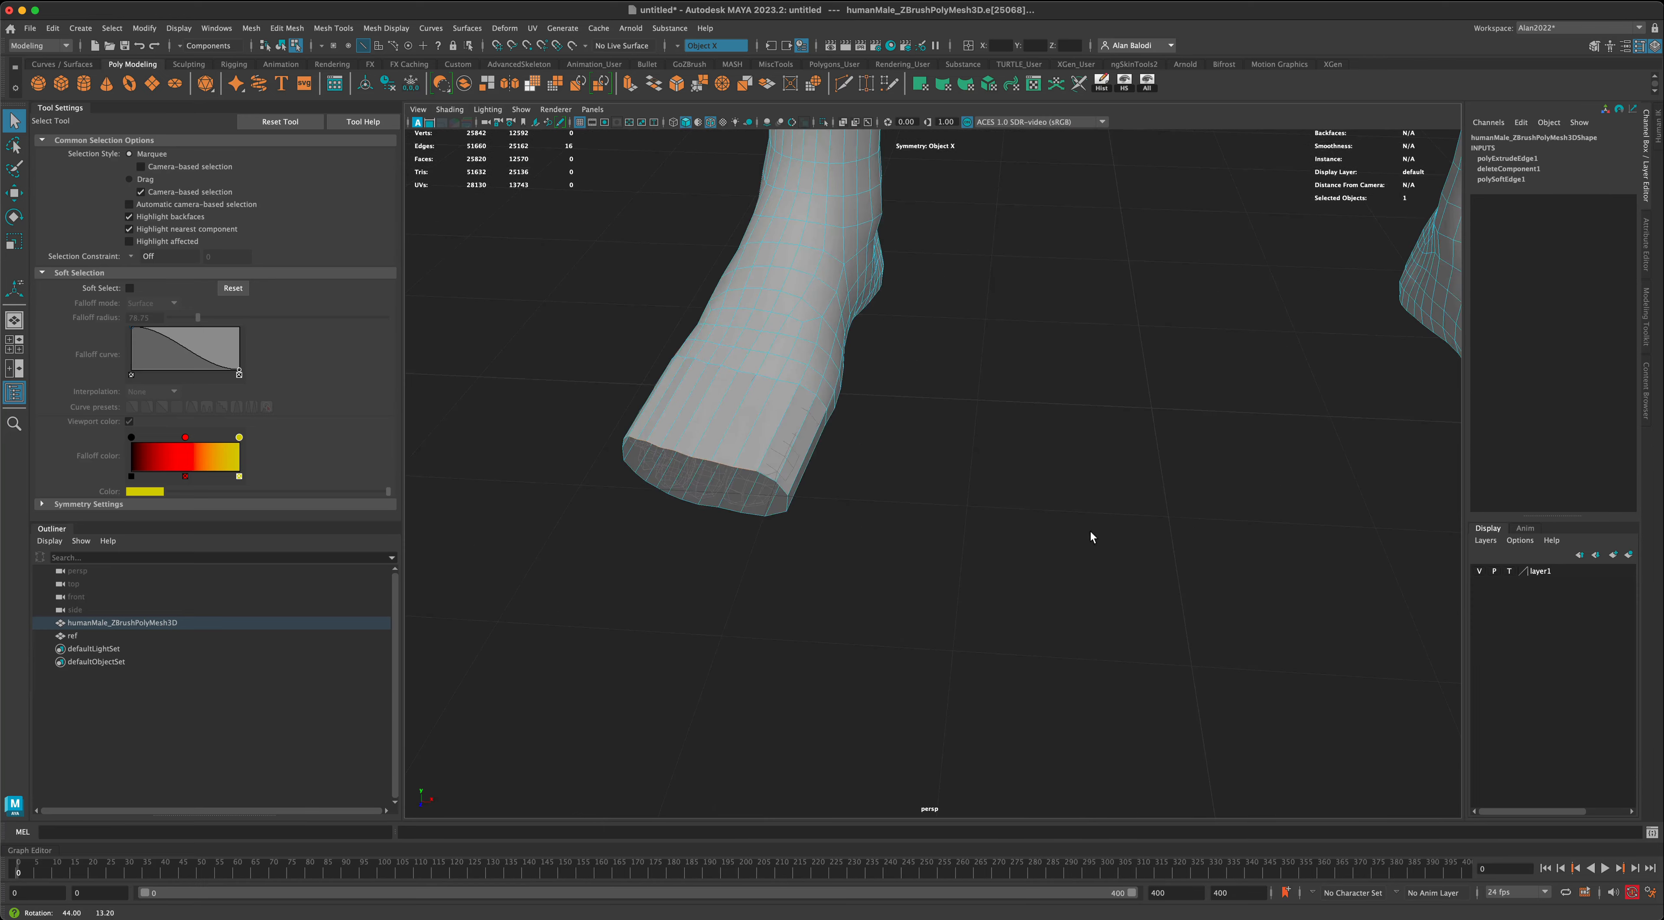
pyautogui.keyDown('alt'); pyautogui.moveTo(1090, 532); pyautogui.dragTo(823, 556, button='middle'); pyautogui.keyUp('alt')
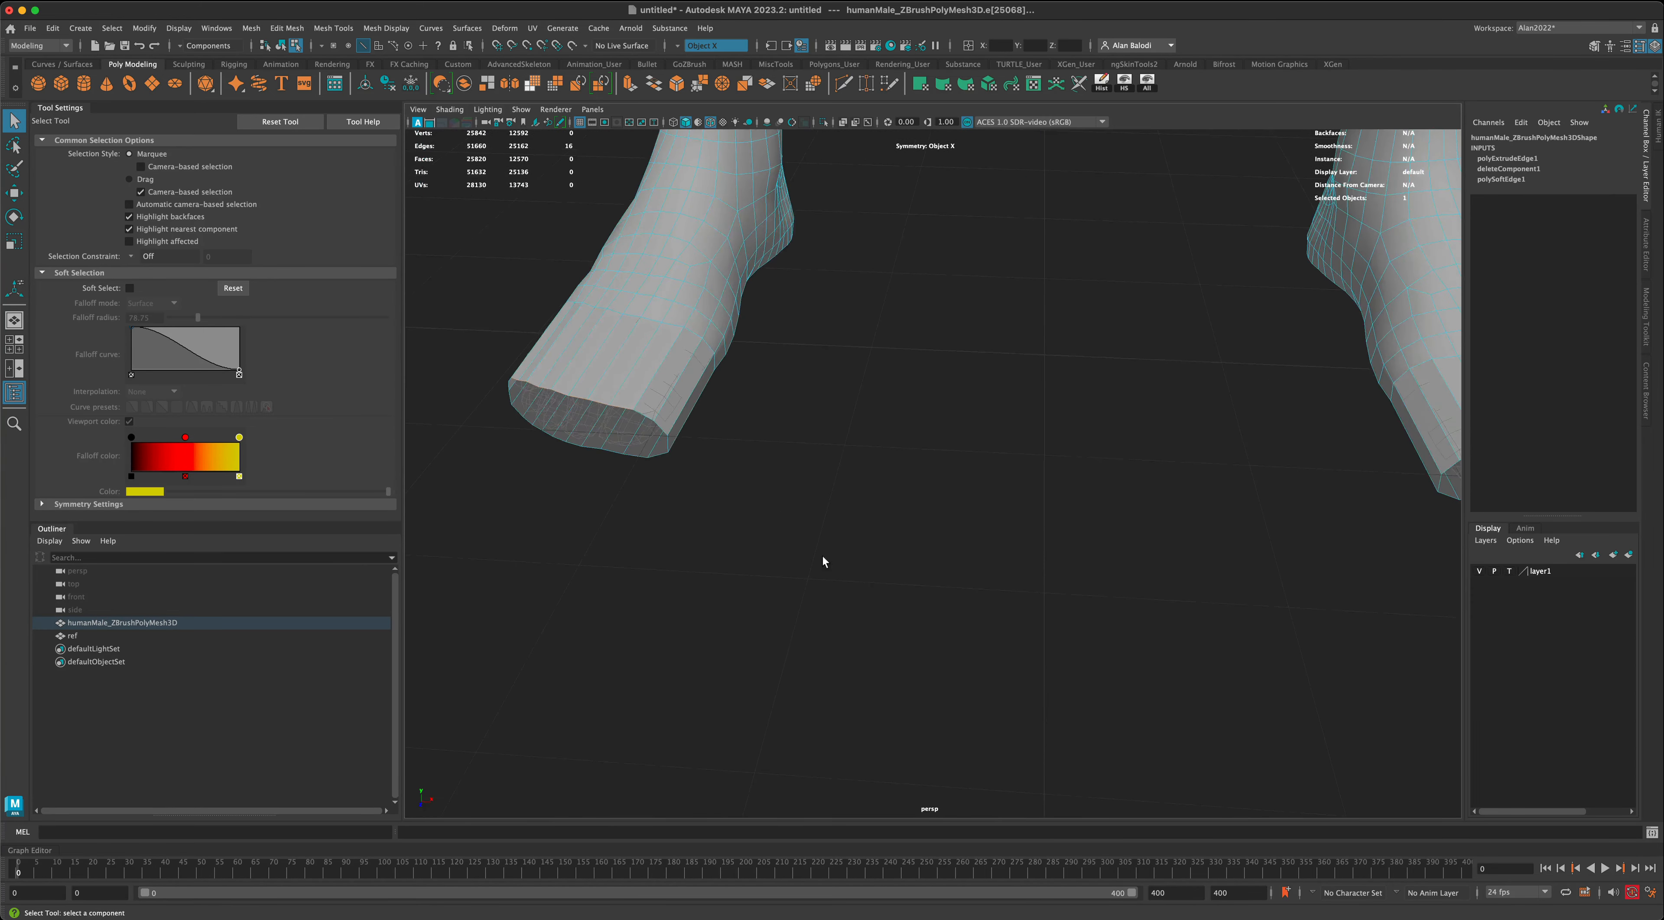
pyautogui.moveTo(823, 556)
pyautogui.keyDown('alt'); pyautogui.mouseDown()
pyautogui.moveTo(857, 552)
pyautogui.moveTo(821, 571)
pyautogui.mouseUp(); pyautogui.keyUp('alt')
pyautogui.keyDown('alt'); pyautogui.moveTo(821, 571); pyautogui.dragTo(974, 497, button='middle'); pyautogui.keyUp('alt')
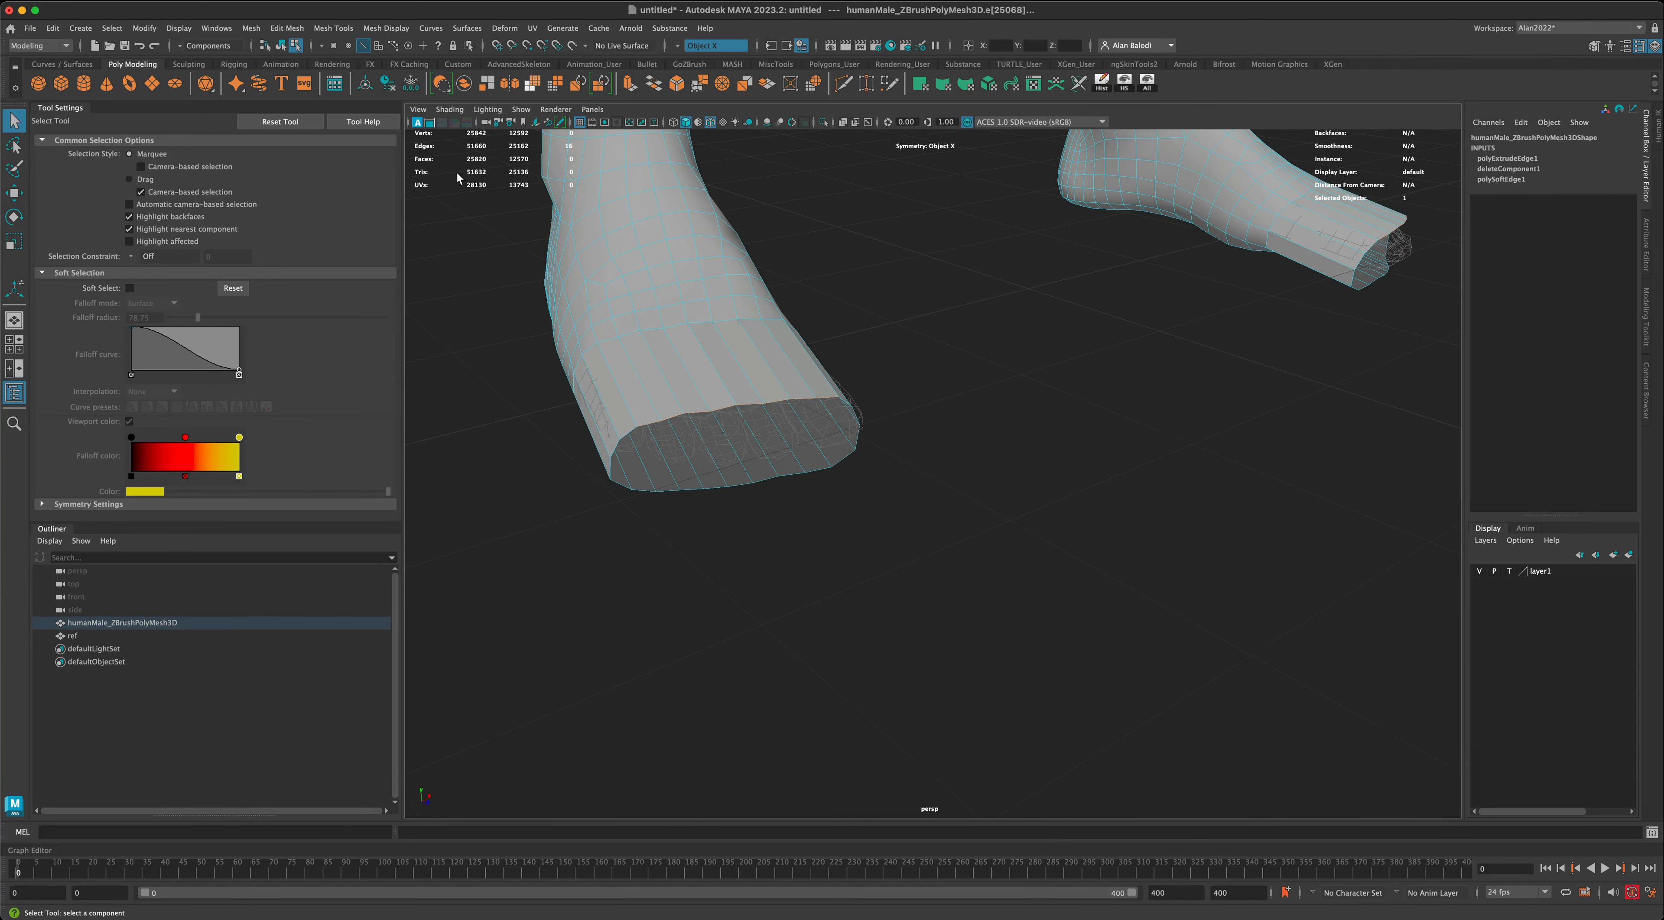
pyautogui.click(216, 29)
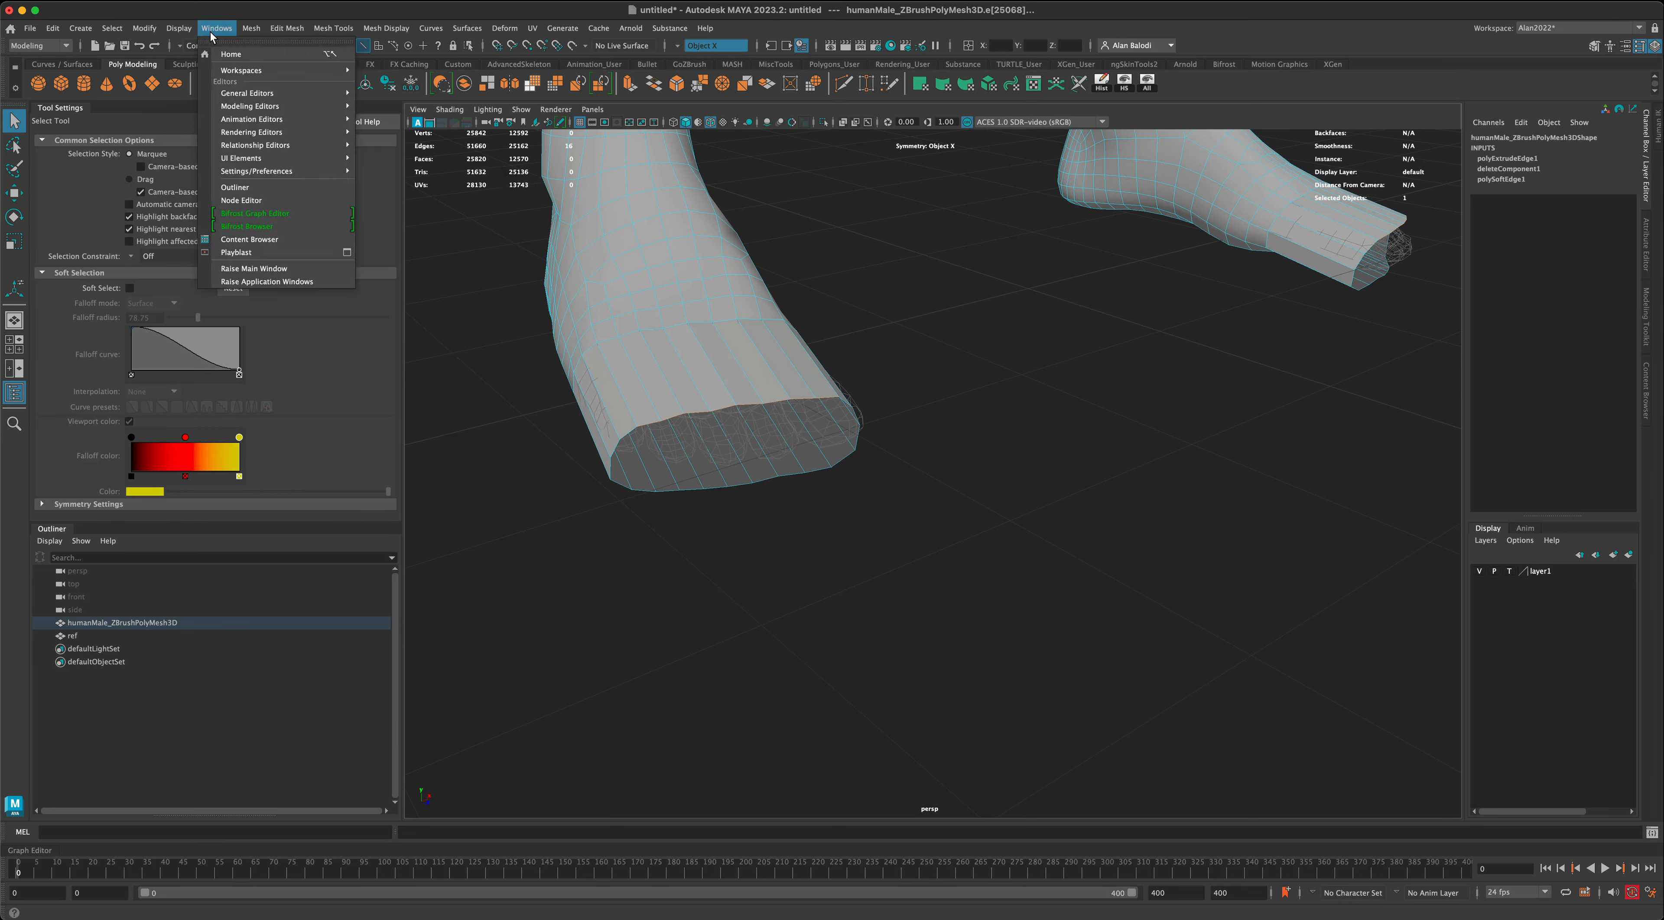
pyautogui.moveTo(188, 31)
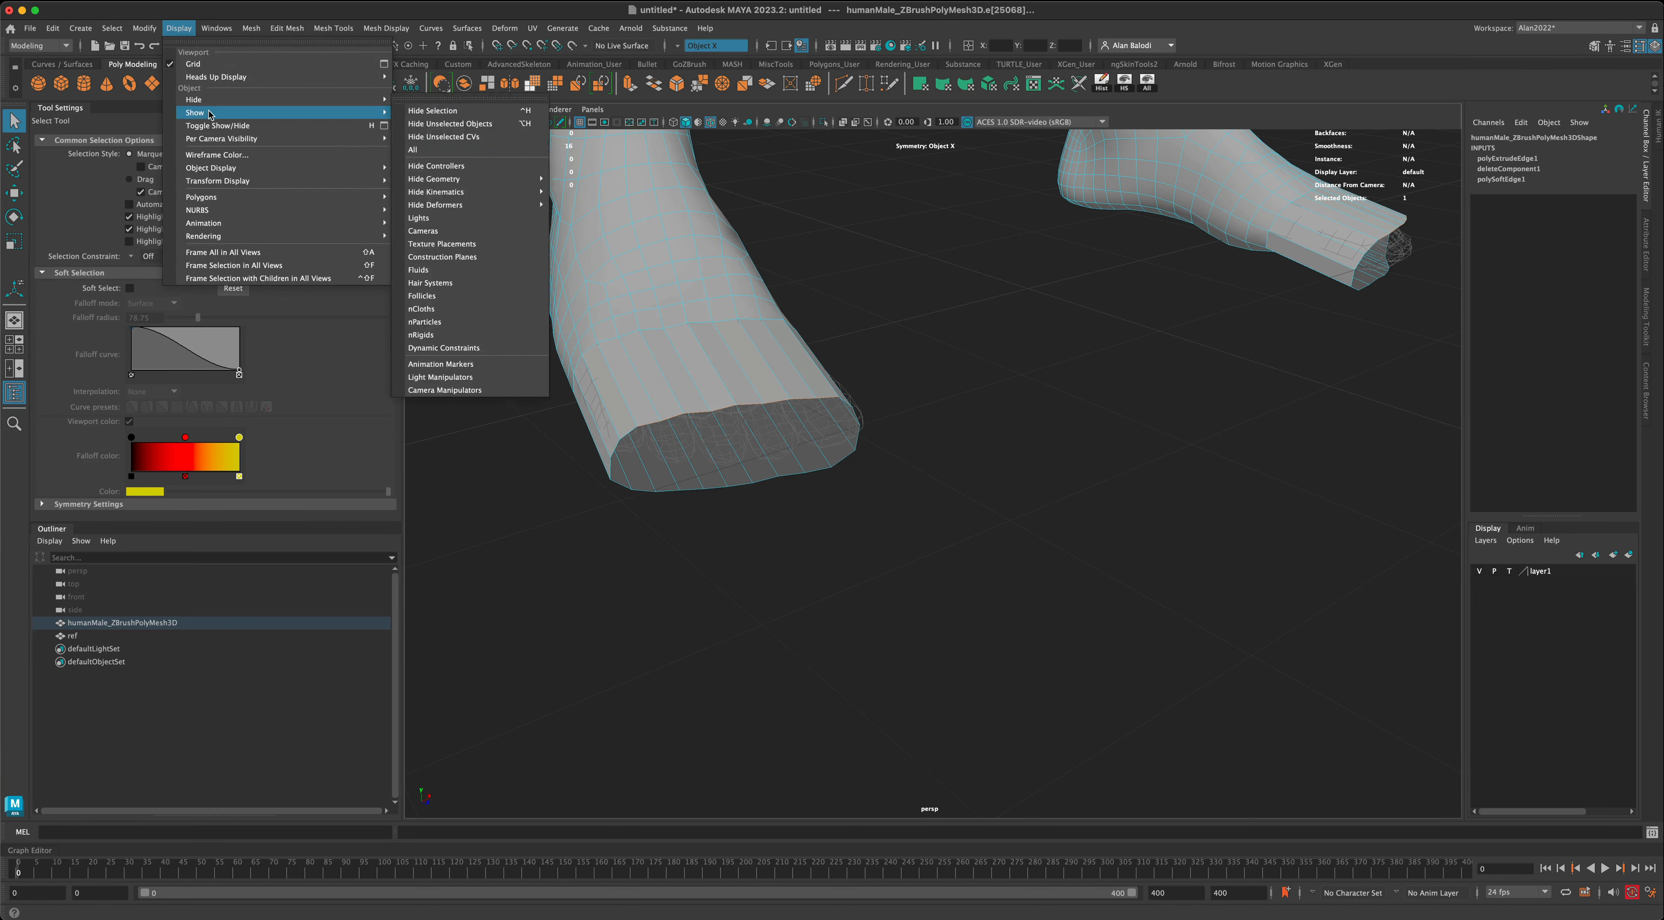
pyautogui.moveTo(220, 79)
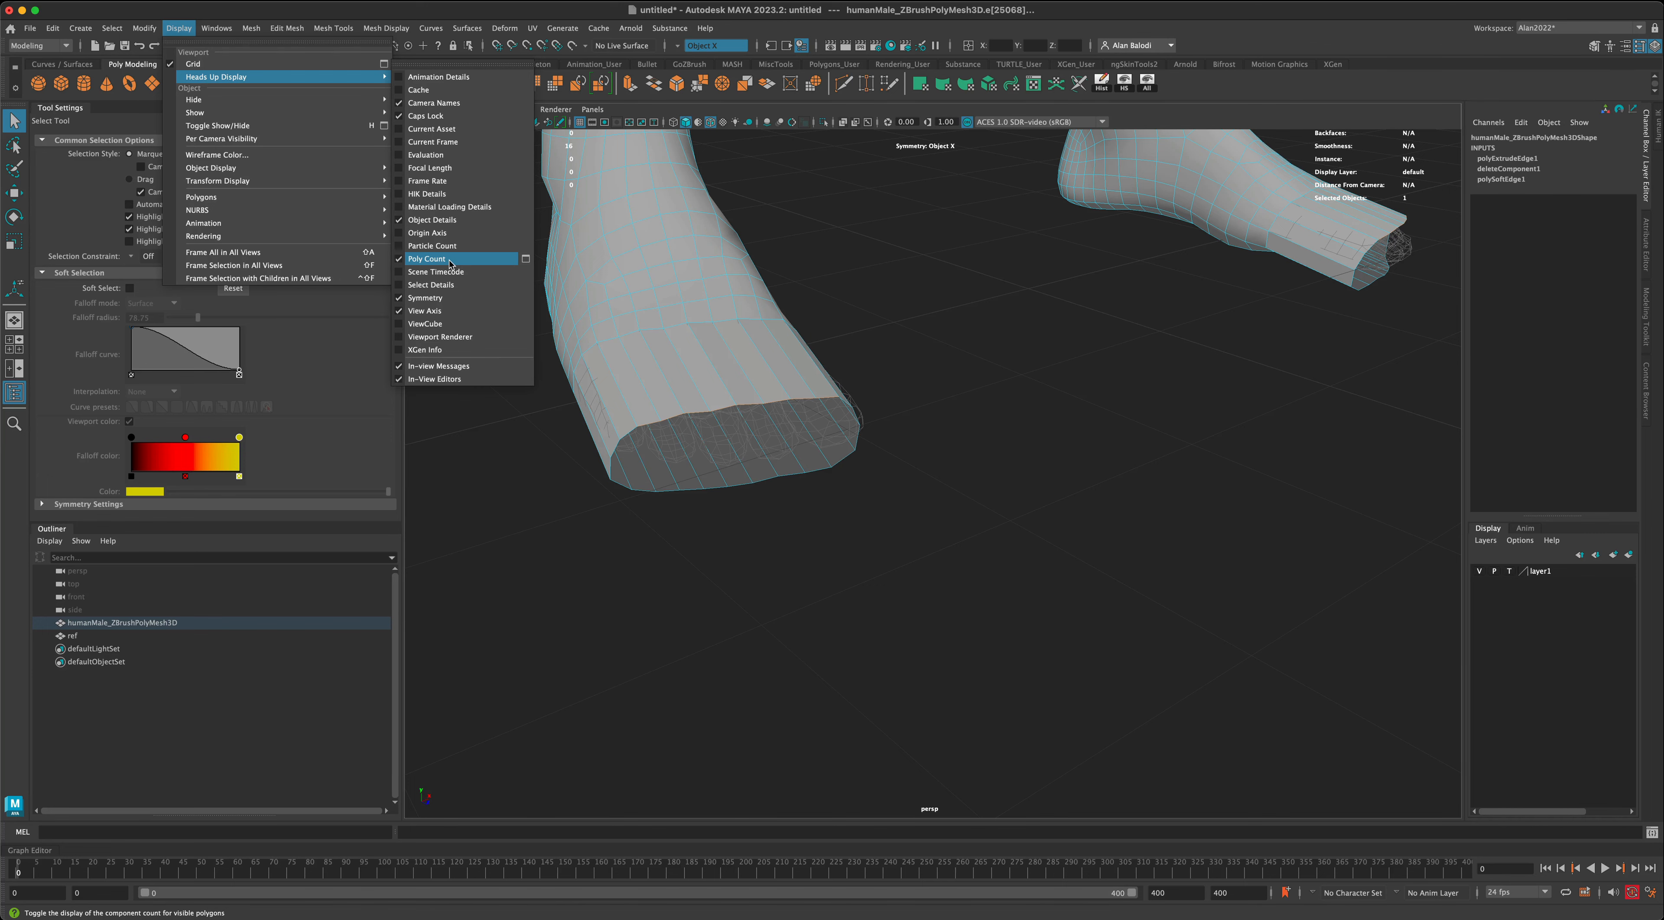
pyautogui.click(947, 336)
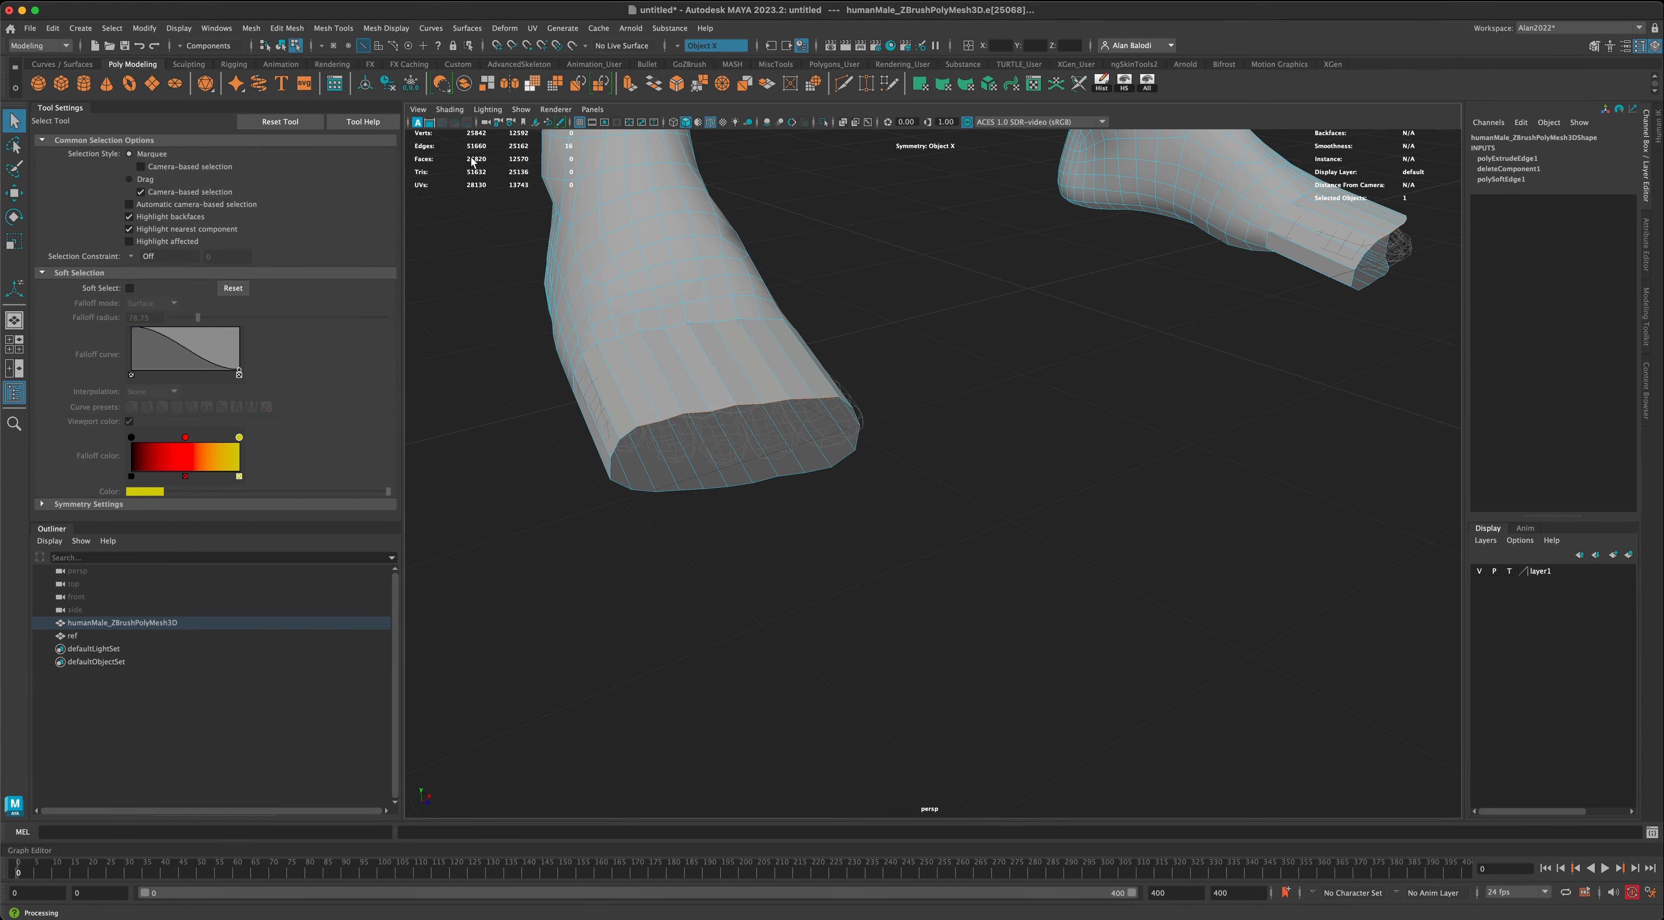
# - Add the matching lower border edges to the selection and bridge the front openings of both feet with 2 divisions
pyautogui.keyDown('alt'); pyautogui.moveTo(494, 341); pyautogui.dragTo(490, 346); pyautogui.keyUp('alt')
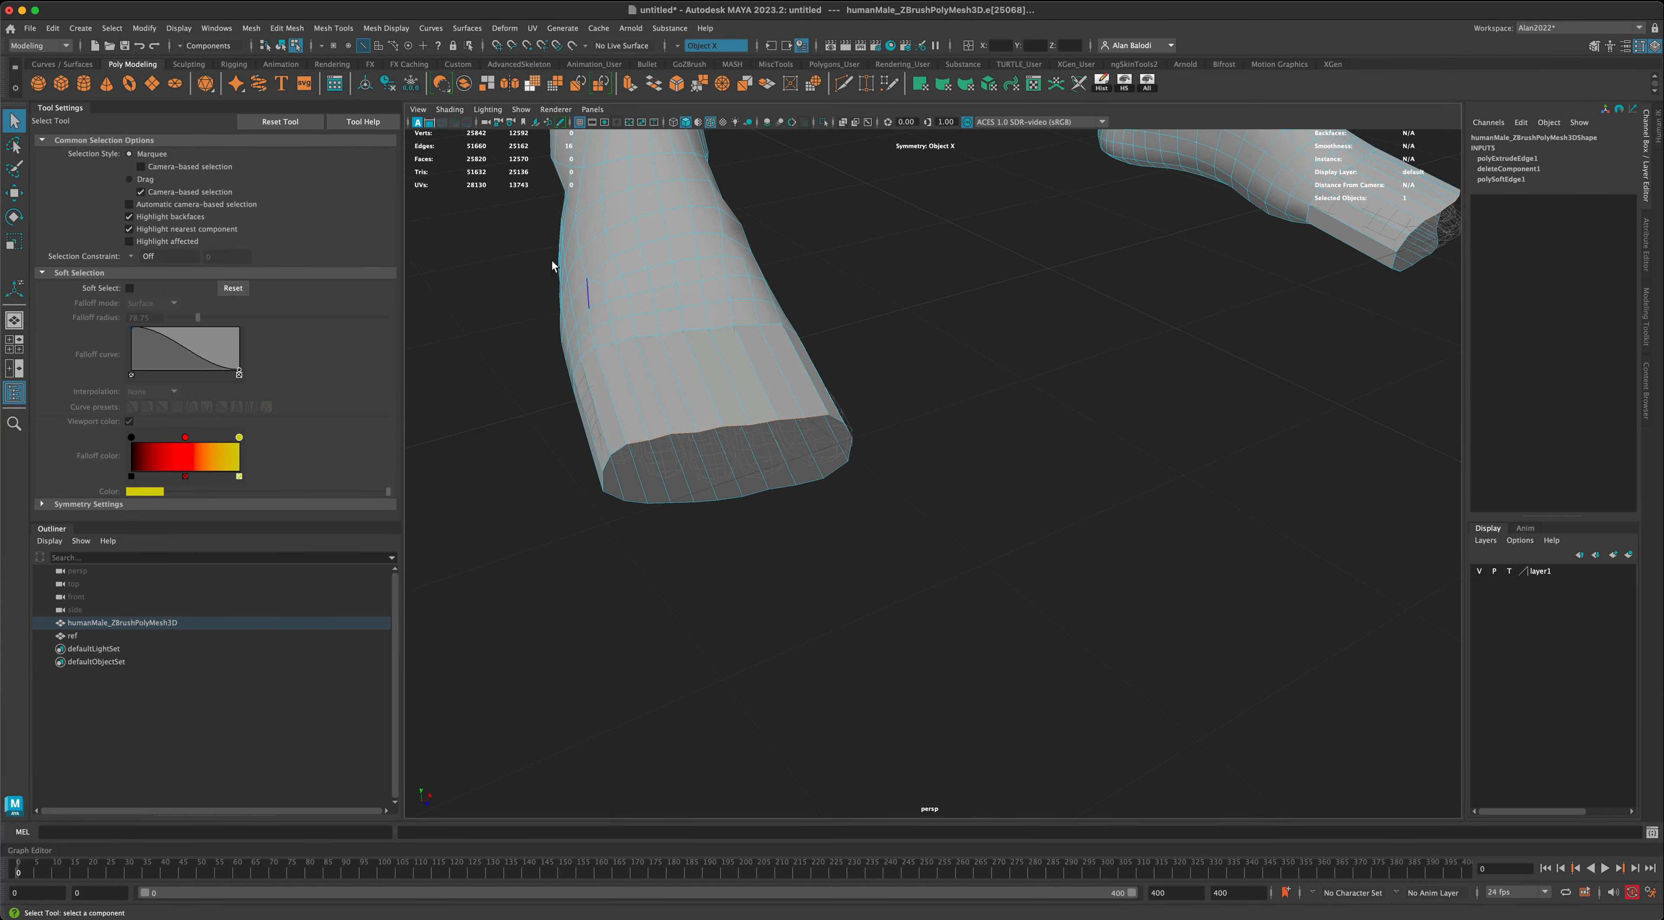
pyautogui.keyDown('alt'); pyautogui.moveTo(449, 316); pyautogui.dragTo(507, 314, button='middle'); pyautogui.keyUp('alt')
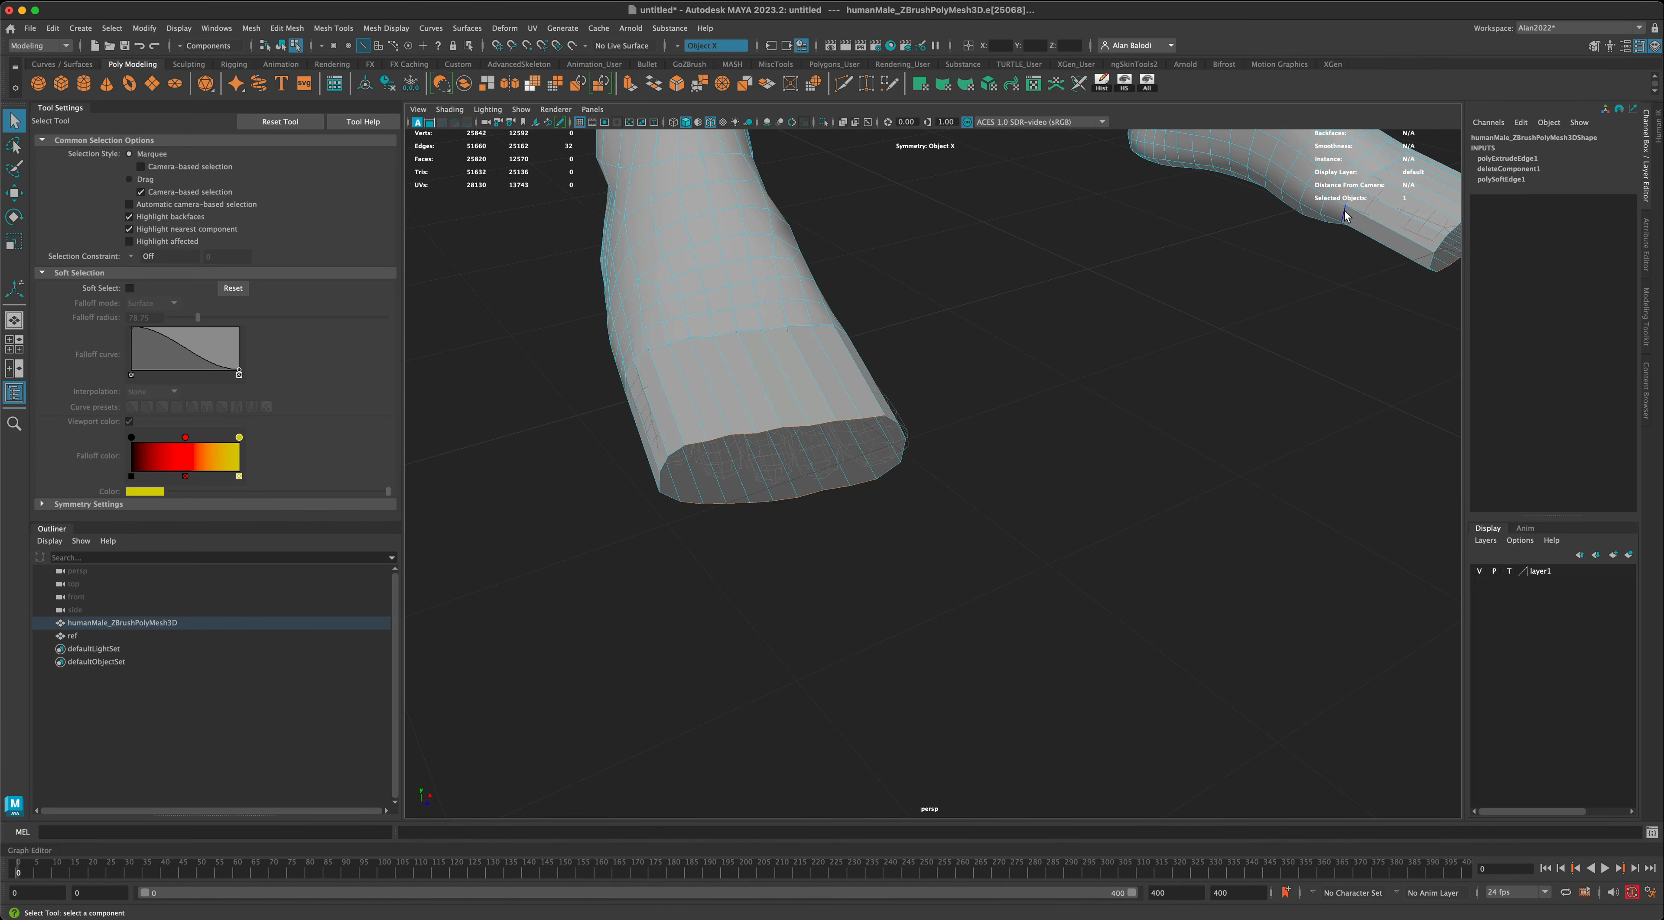
pyautogui.keyDown('alt'); pyautogui.moveTo(1175, 498); pyautogui.dragTo(1137, 513); pyautogui.keyUp('alt')
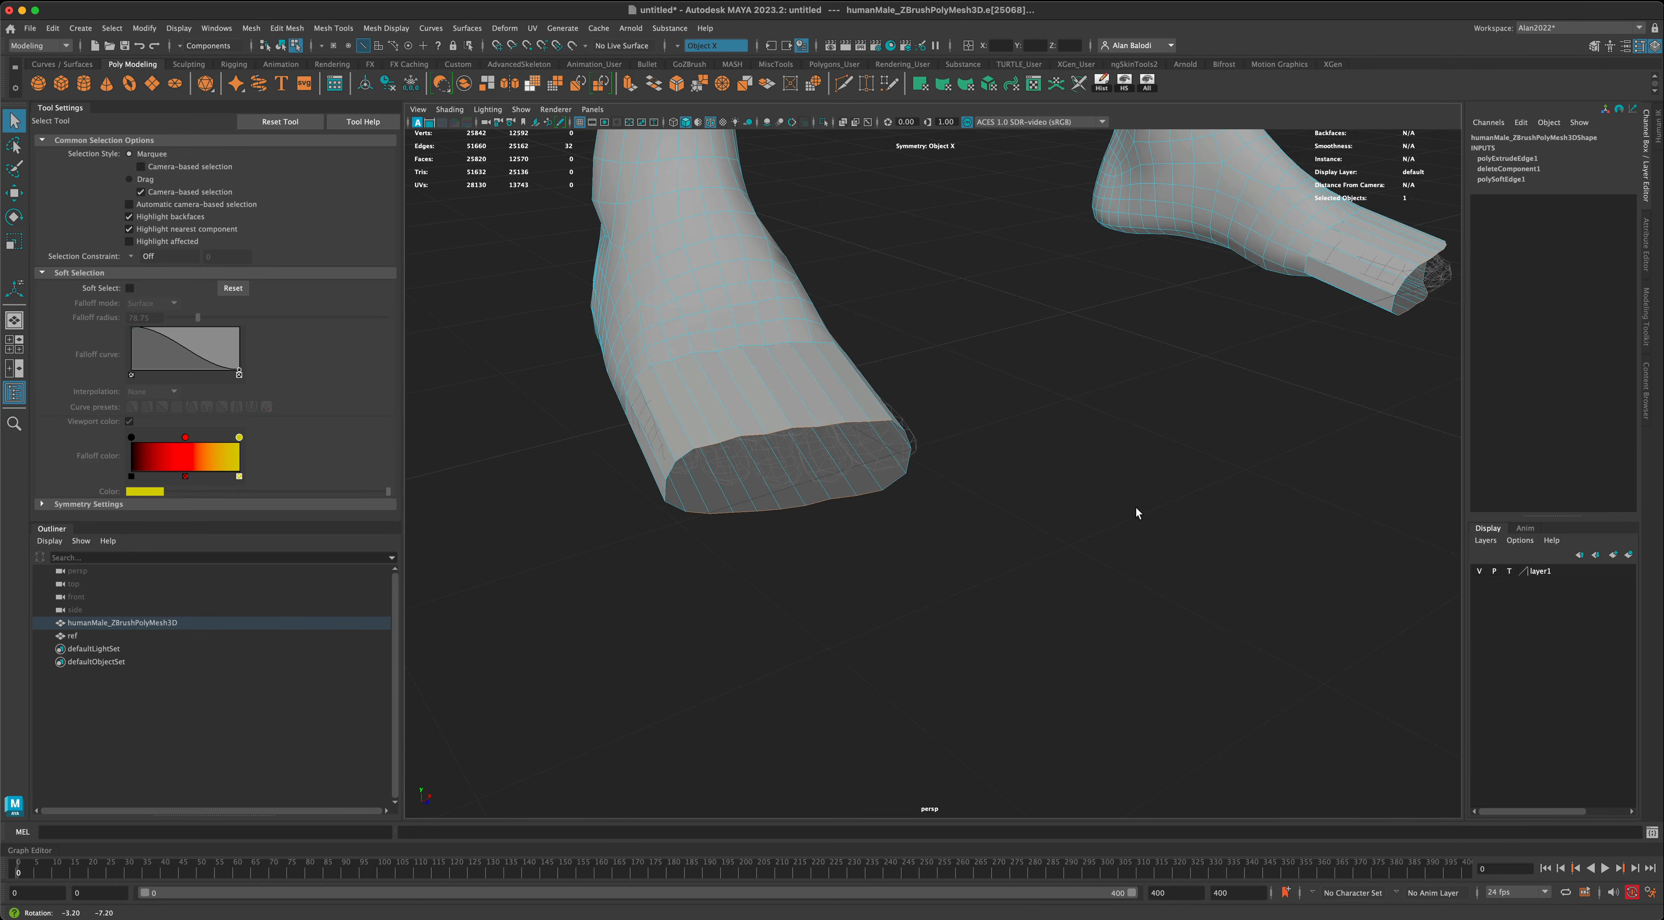
pyautogui.click(654, 90)
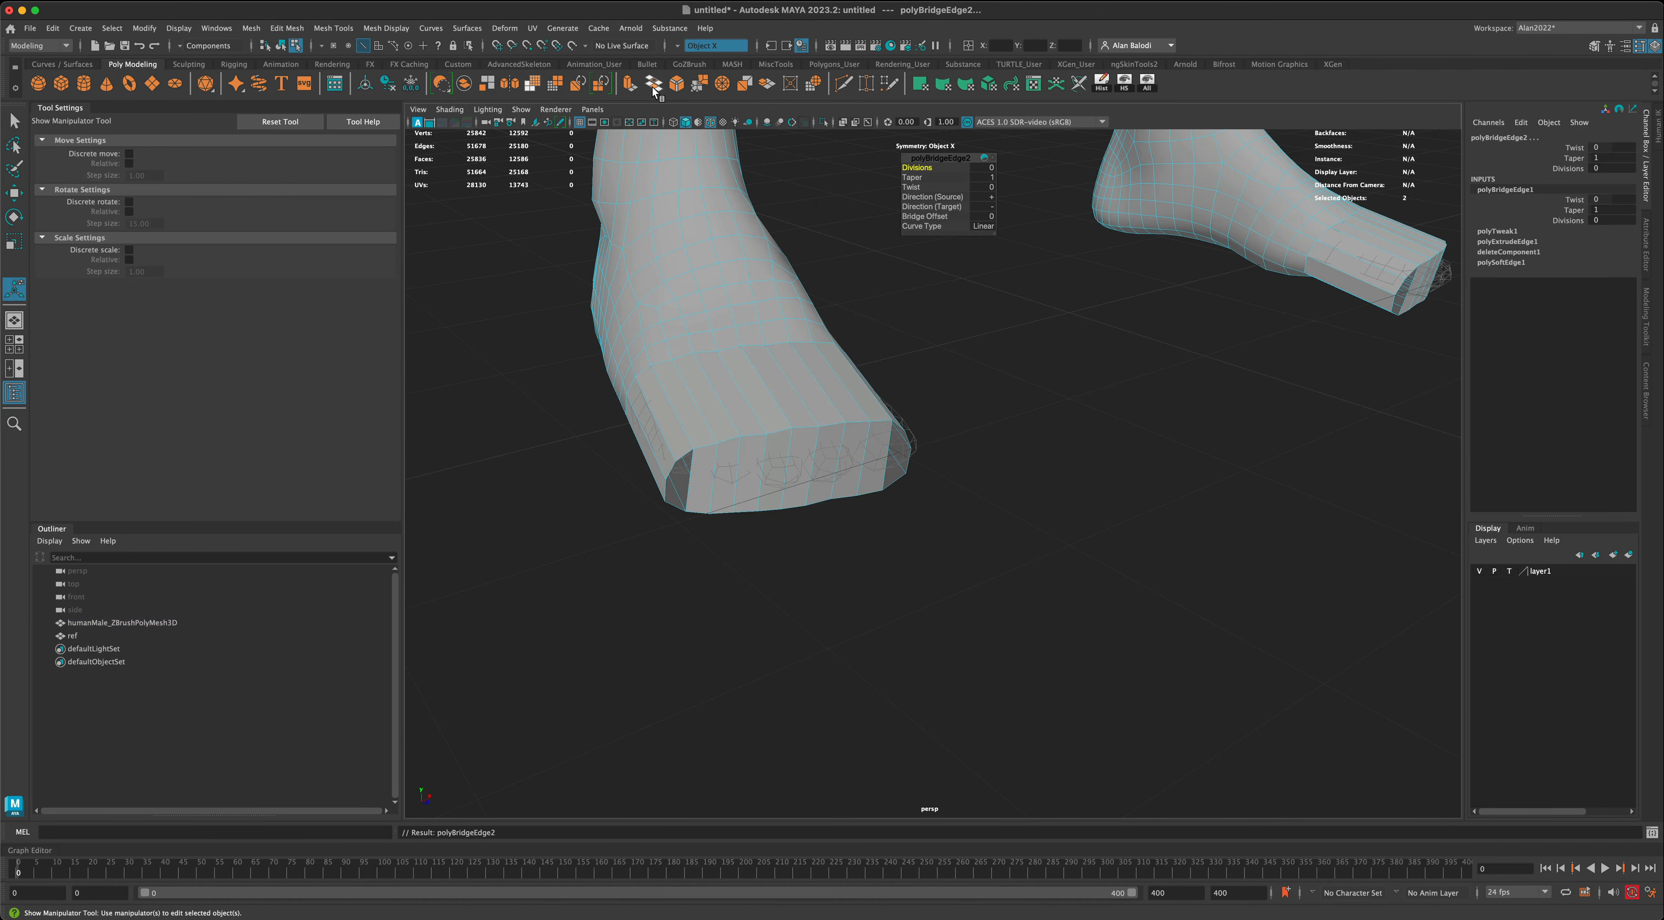
pyautogui.keyDown('alt'); pyautogui.moveTo(1100, 467); pyautogui.dragTo(1099, 471); pyautogui.keyUp('alt')
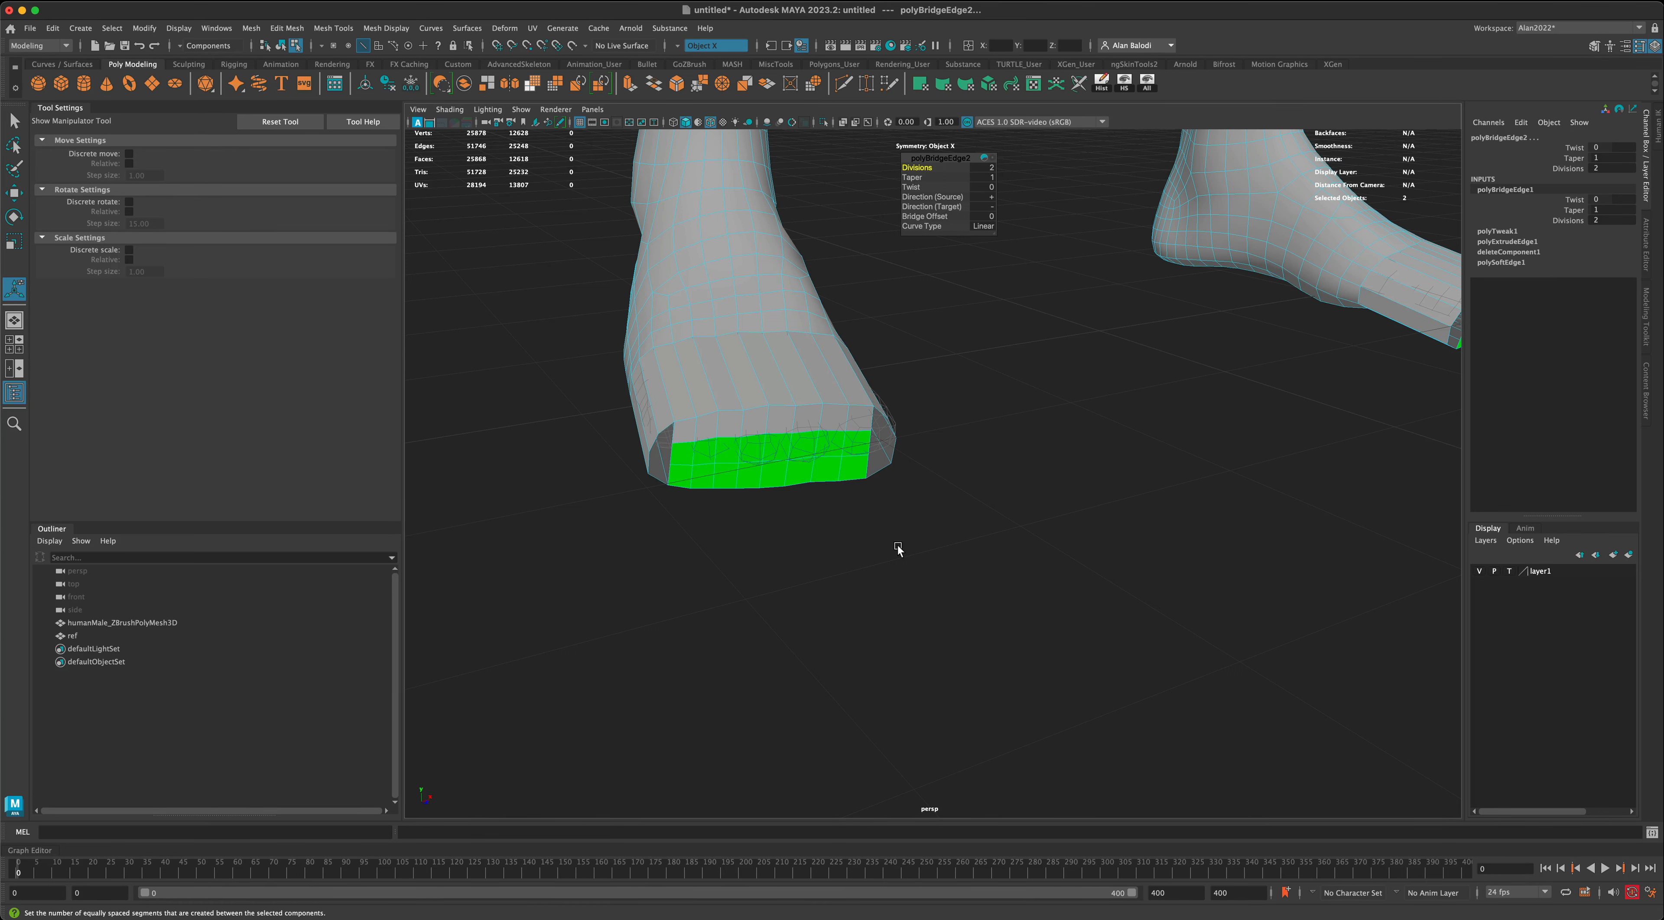
pyautogui.keyDown('alt'); pyautogui.moveTo(899, 550); pyautogui.dragTo(842, 472); pyautogui.keyUp('alt')
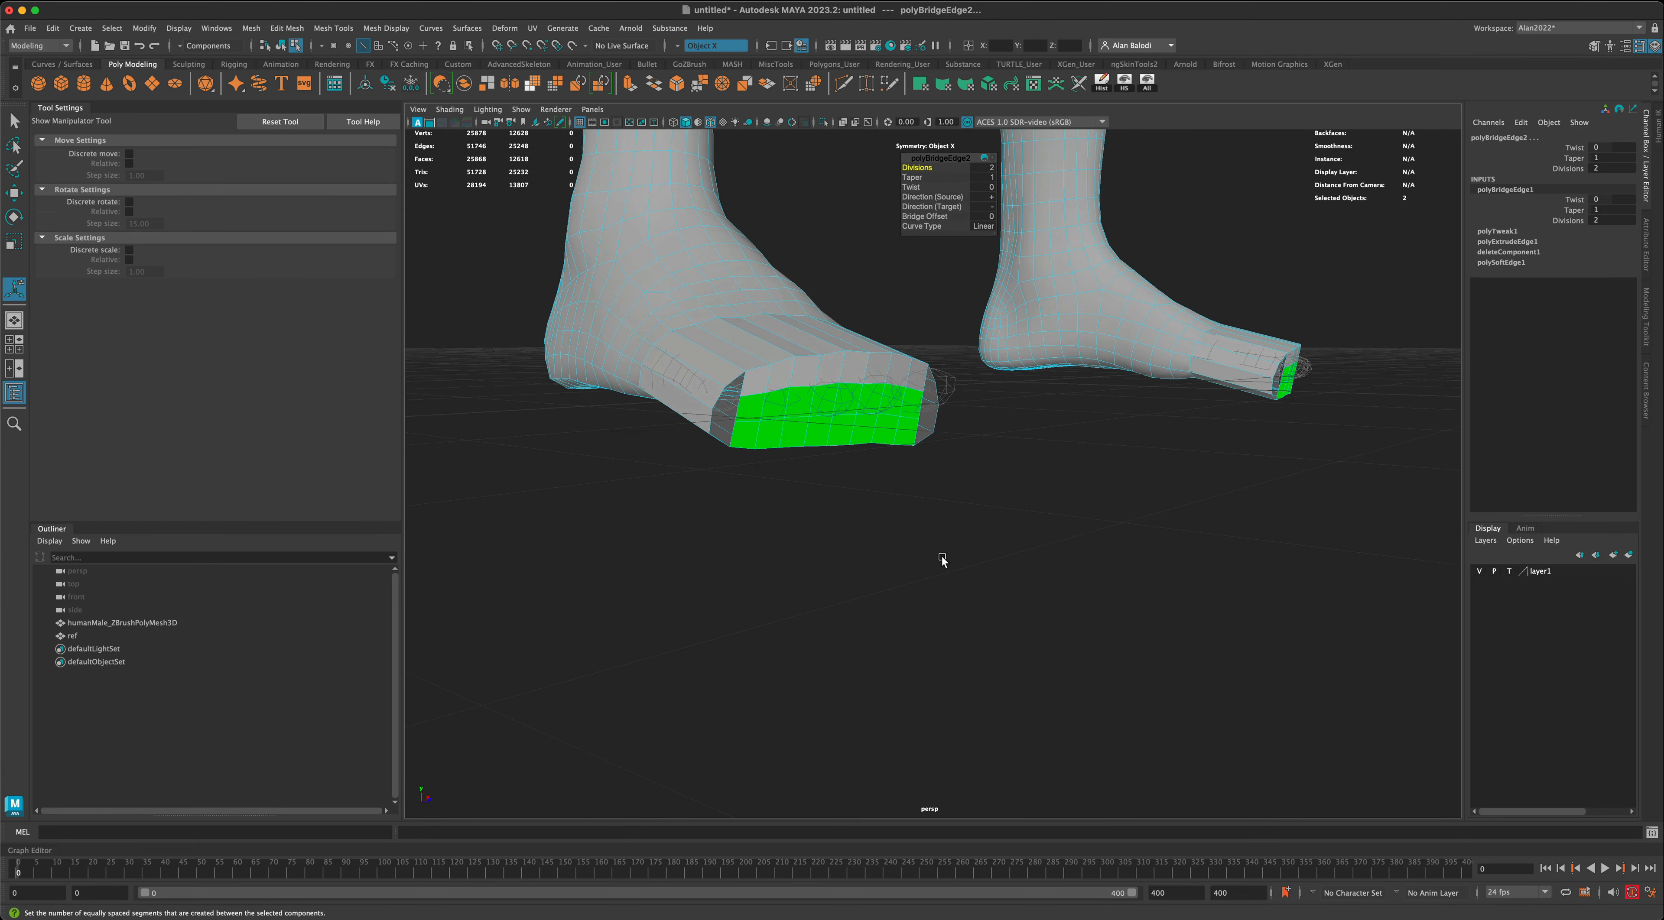
pyautogui.keyDown('alt'); pyautogui.moveTo(940, 558); pyautogui.dragTo(833, 596); pyautogui.keyUp('alt')
pyautogui.keyDown('alt'); pyautogui.moveTo(747, 511); pyautogui.dragTo(902, 557); pyautogui.keyUp('alt')
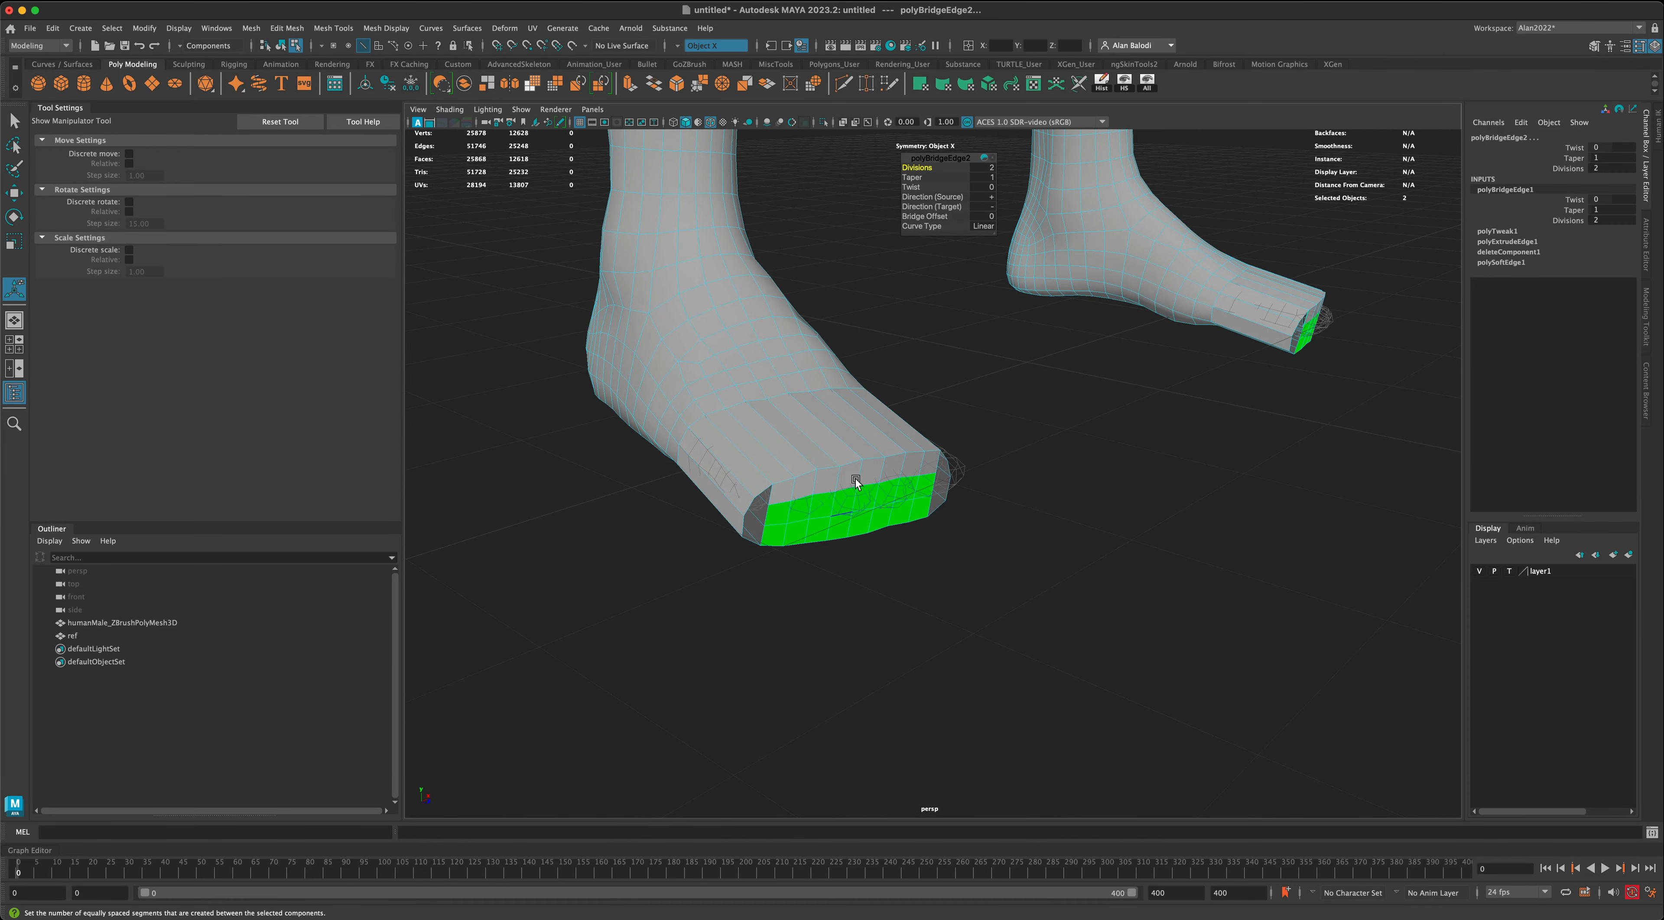
# - Bridge the middle side edge of each foot's front opening to the front faces on the inner side, with 0 divisions
pyautogui.keyDown('alt'); pyautogui.moveTo(869, 401); pyautogui.dragTo(996, 598); pyautogui.keyUp('alt')
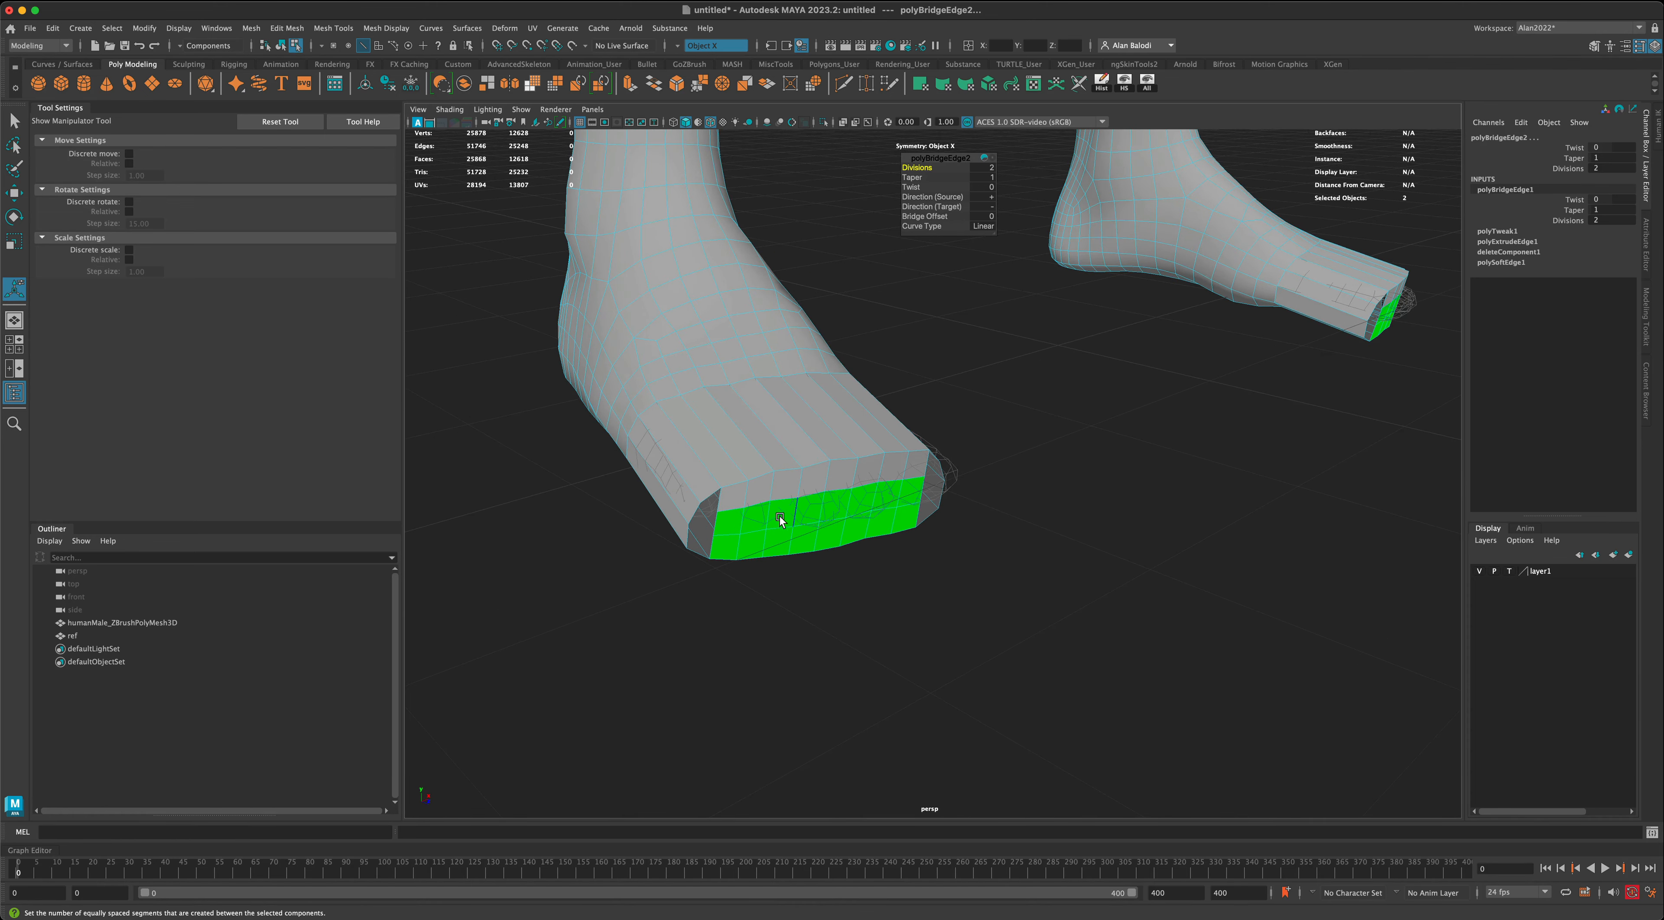
pyautogui.keyDown('alt'); pyautogui.moveTo(850, 614); pyautogui.dragTo(877, 578); pyautogui.keyUp('alt')
pyautogui.click(14, 121)
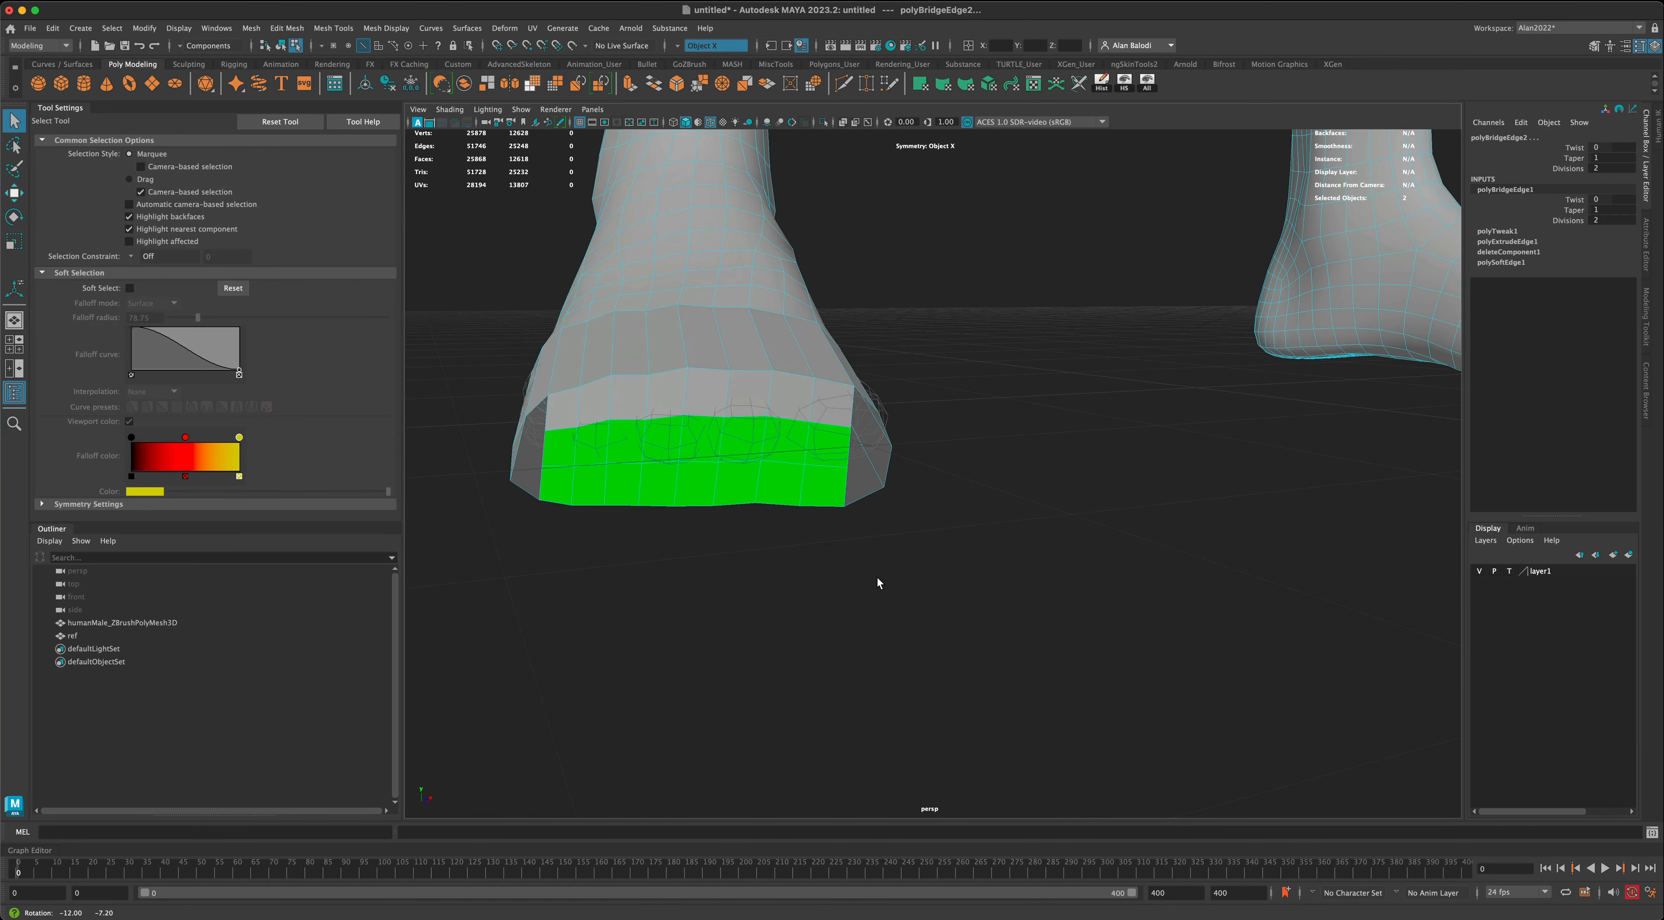
pyautogui.click(890, 463)
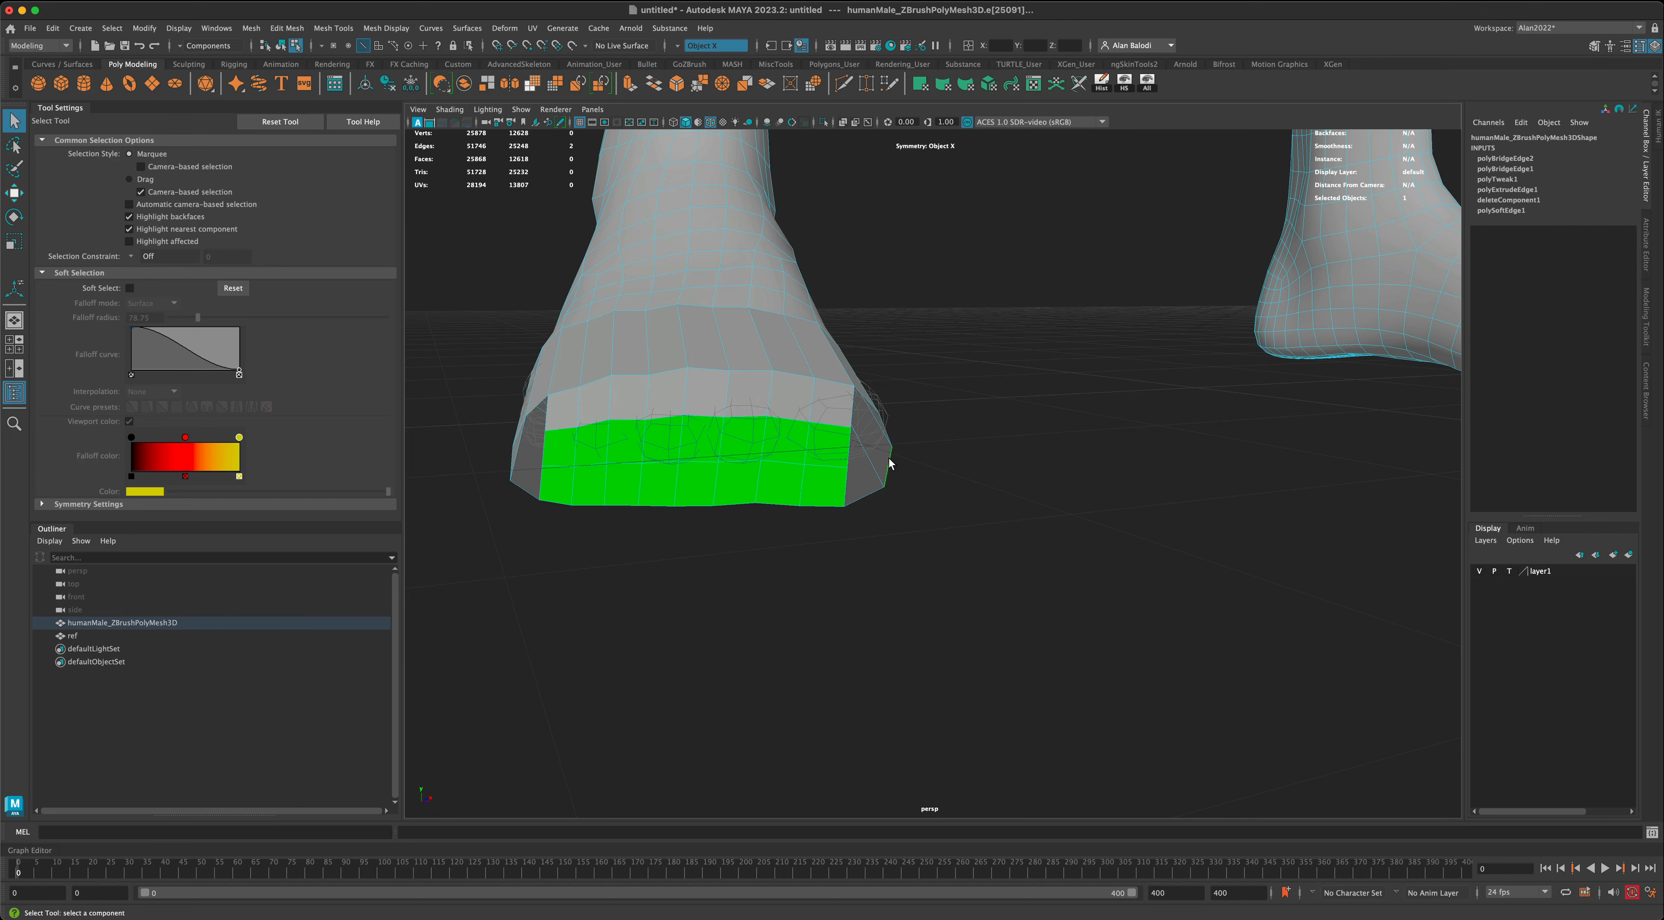
pyautogui.keyDown('shift'); pyautogui.click(845, 453); pyautogui.keyUp('shift')
pyautogui.keyDown('alt'); pyautogui.moveTo(930, 494); pyautogui.dragTo(974, 520); pyautogui.keyUp('alt')
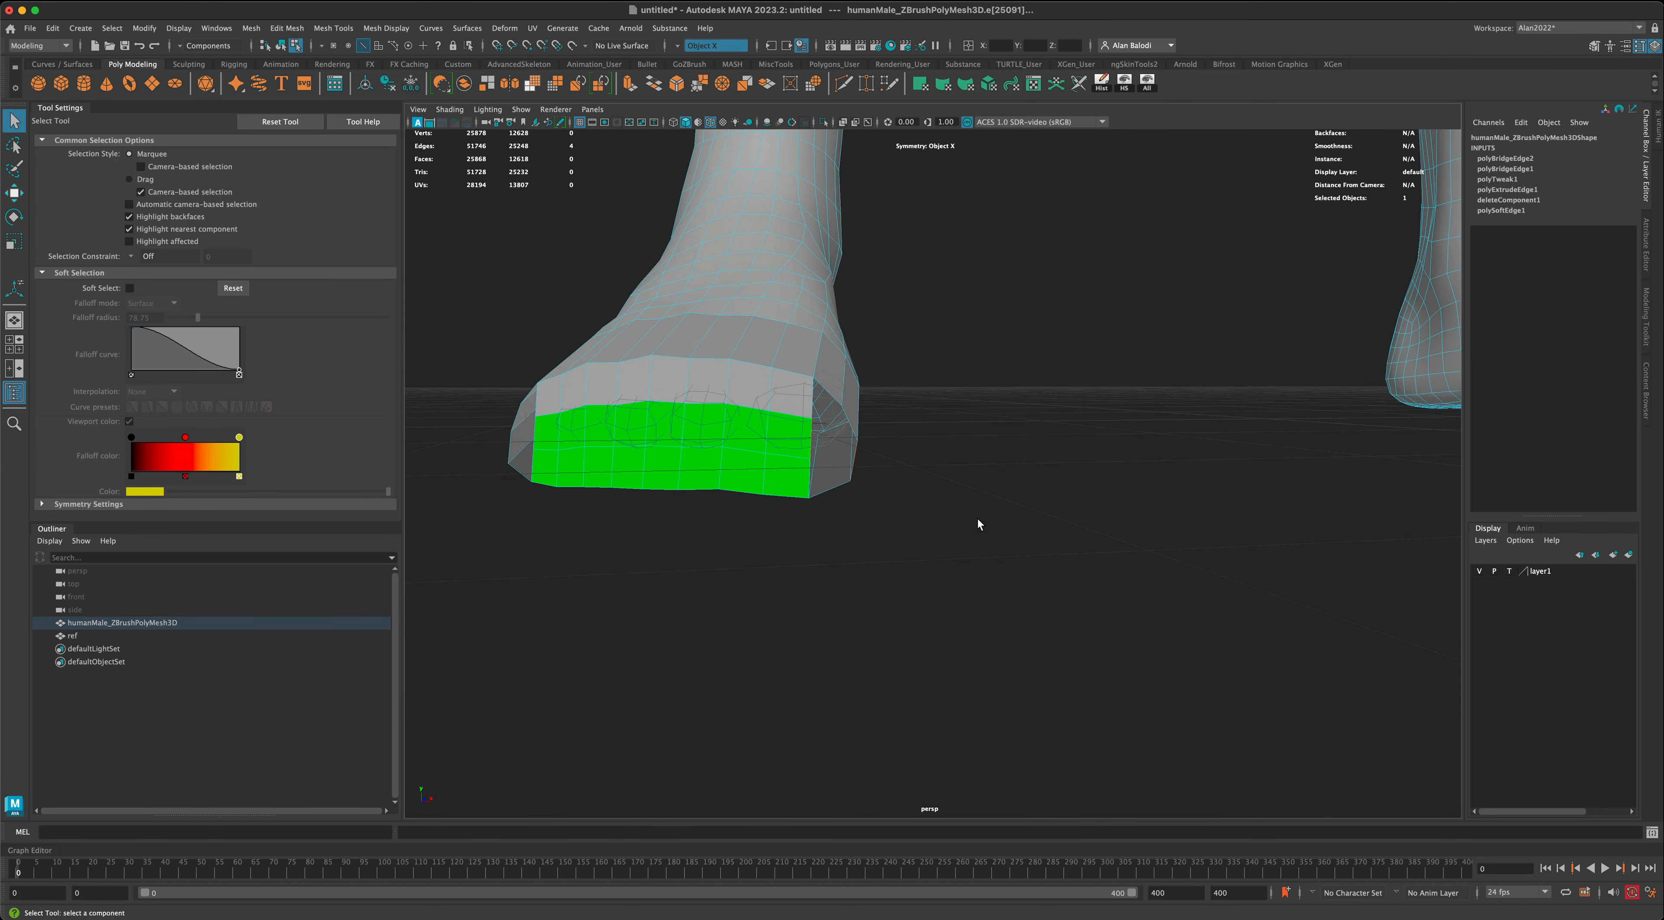
pyautogui.click(654, 84)
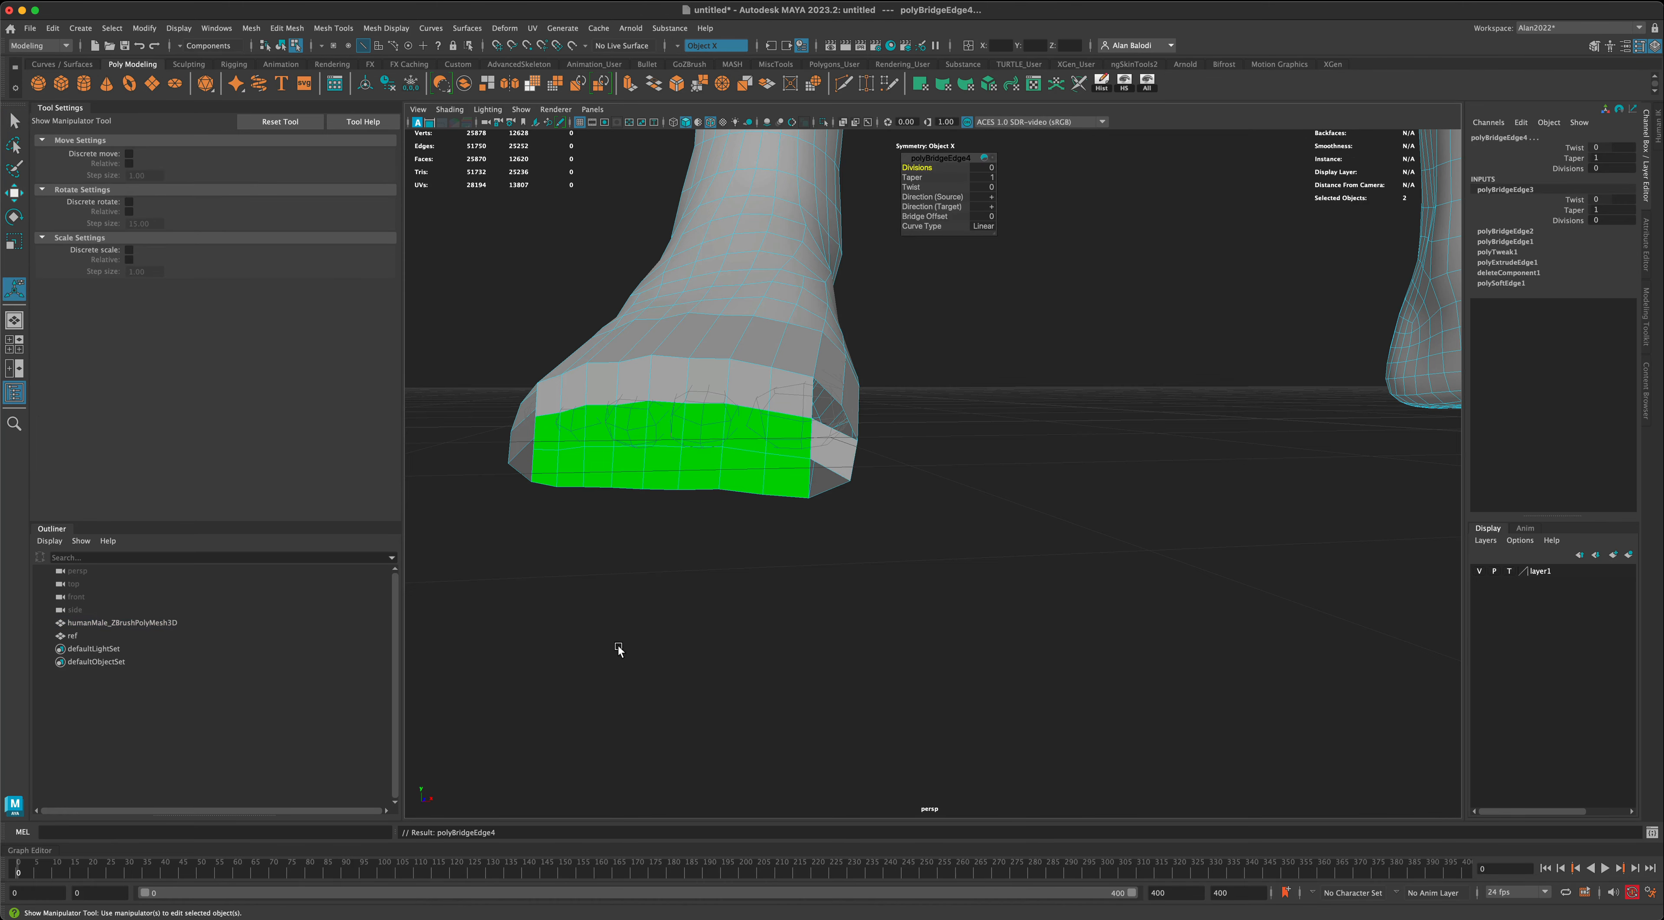
# - Bridge the matching middle side edge to the front faces on the outer side of both feet
pyautogui.keyDown('alt'); pyautogui.moveTo(617, 645); pyautogui.dragTo(642, 650); pyautogui.keyUp('alt')
pyautogui.click(614, 431)
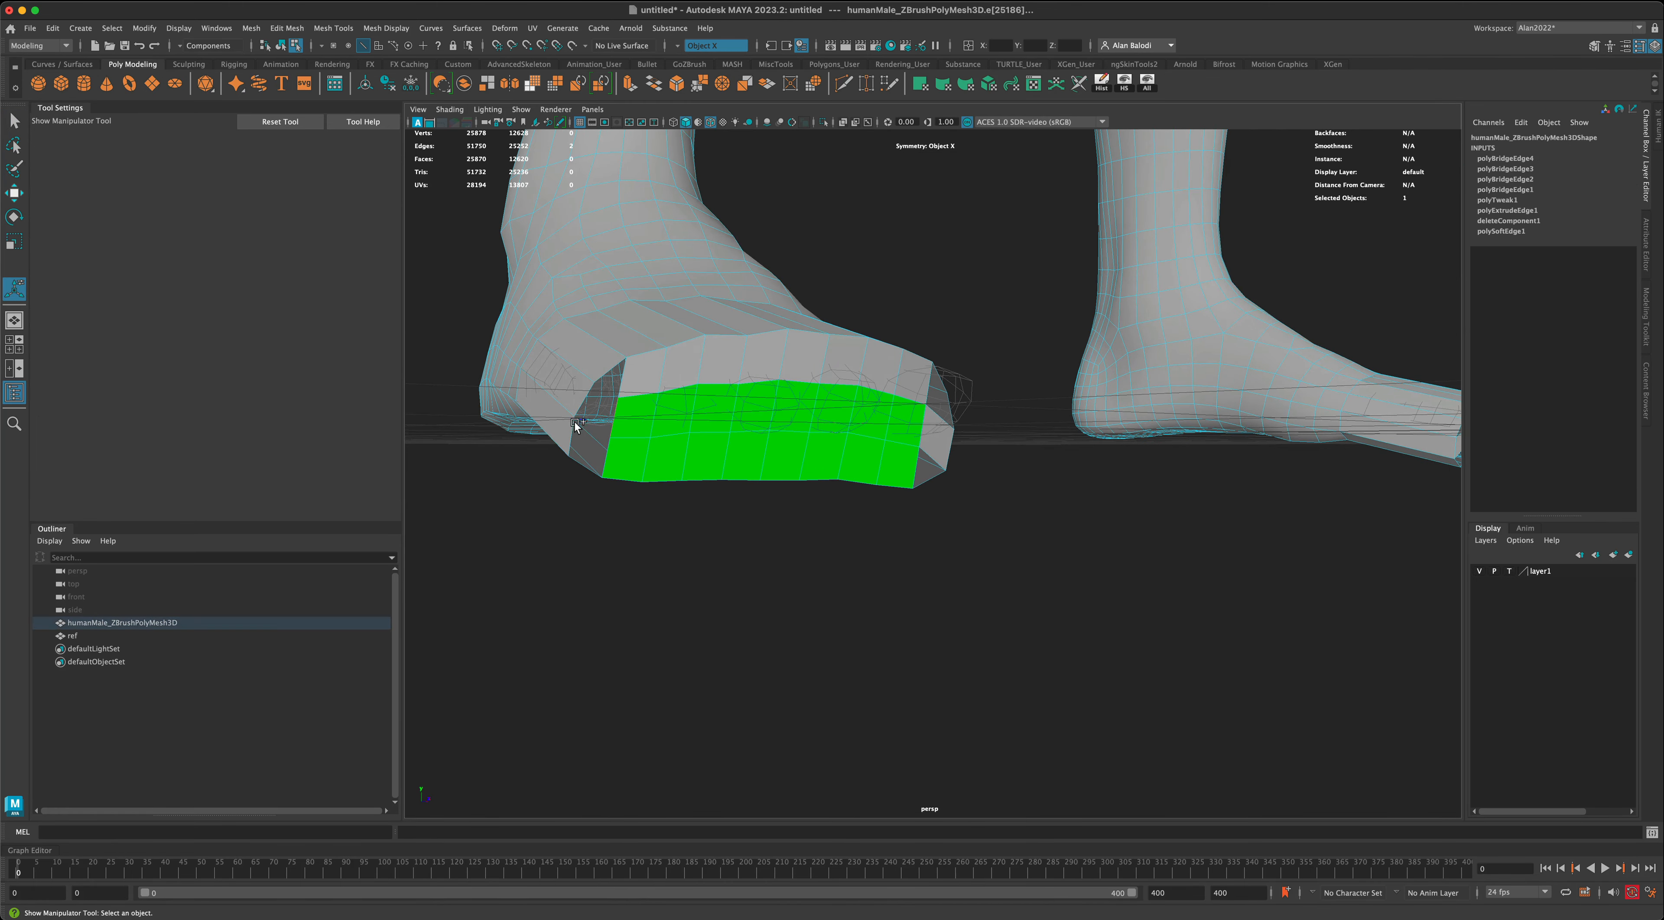
pyautogui.keyDown('shift'); pyautogui.click(568, 438); pyautogui.keyUp('shift')
pyautogui.keyDown('alt'); pyautogui.moveTo(575, 539); pyautogui.dragTo(584, 548); pyautogui.keyUp('alt')
pyautogui.click(623, 395)
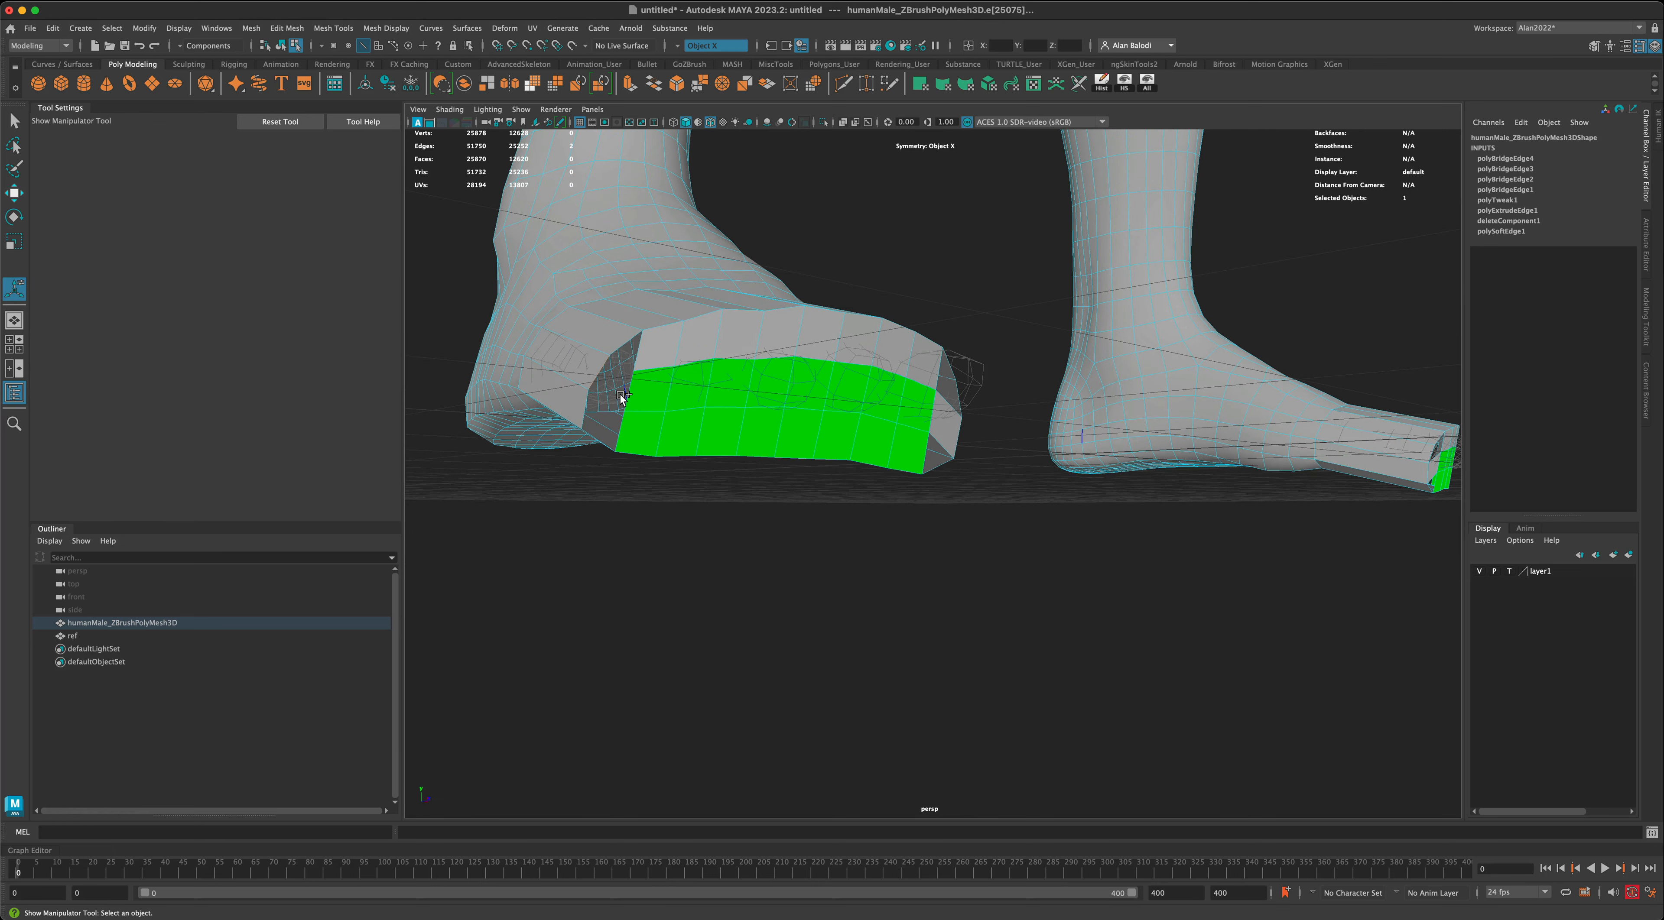
pyautogui.keyDown('shift'); pyautogui.click(628, 395); pyautogui.keyUp('shift')
pyautogui.press('g')
# - Try to bridge the remaining lower corner gaps on the inner and outer sides, and undo the attempts
pyautogui.keyDown('alt'); pyautogui.moveTo(672, 558); pyautogui.dragTo(654, 565); pyautogui.keyUp('alt')
pyautogui.click(840, 482)
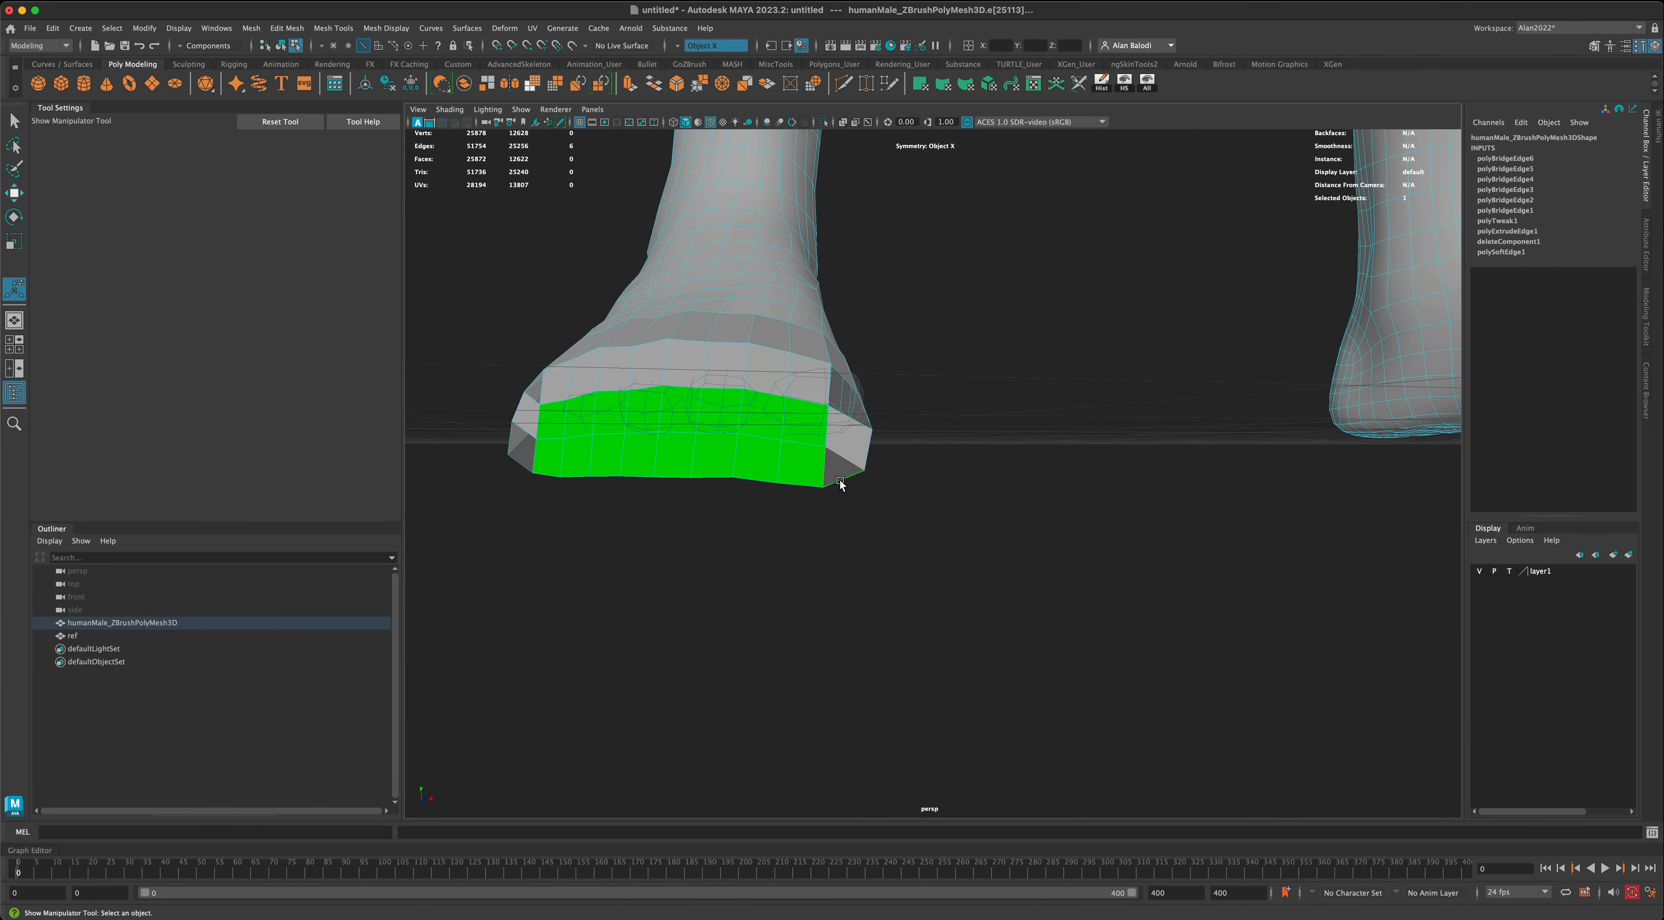
pyautogui.keyDown('alt'); pyautogui.moveTo(840, 584); pyautogui.dragTo(747, 585); pyautogui.keyUp('alt')
pyautogui.press('g')
pyautogui.press('super+z')
pyautogui.press('super+z')
pyautogui.keyDown('shift'); pyautogui.click(603, 511); pyautogui.keyUp('shift')
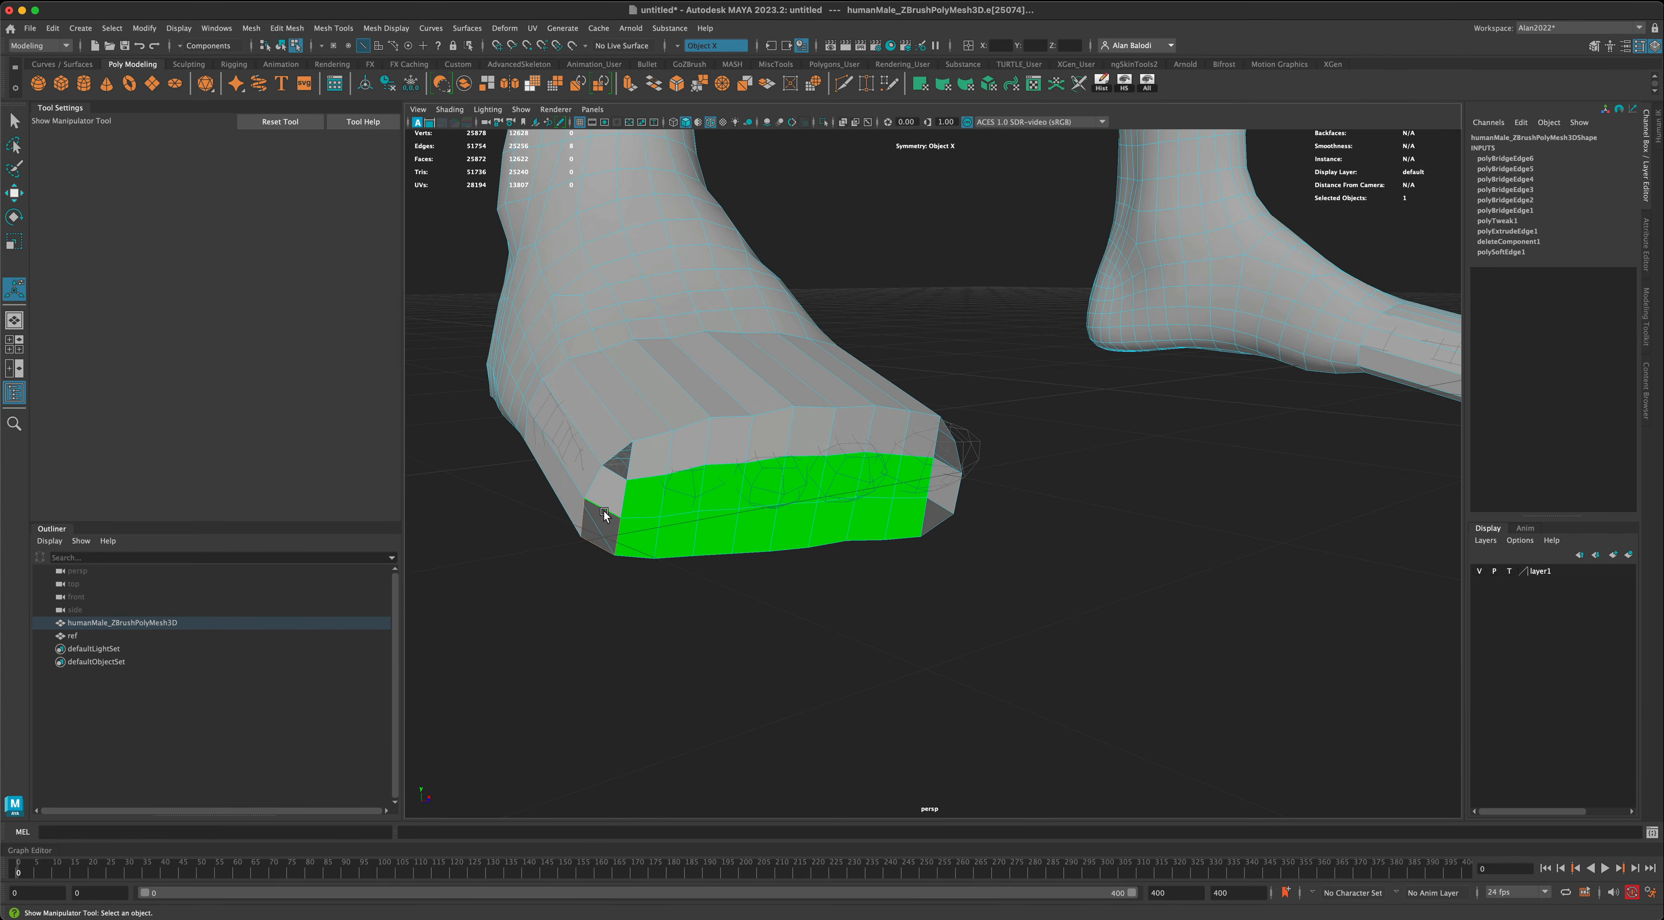
pyautogui.press('g')
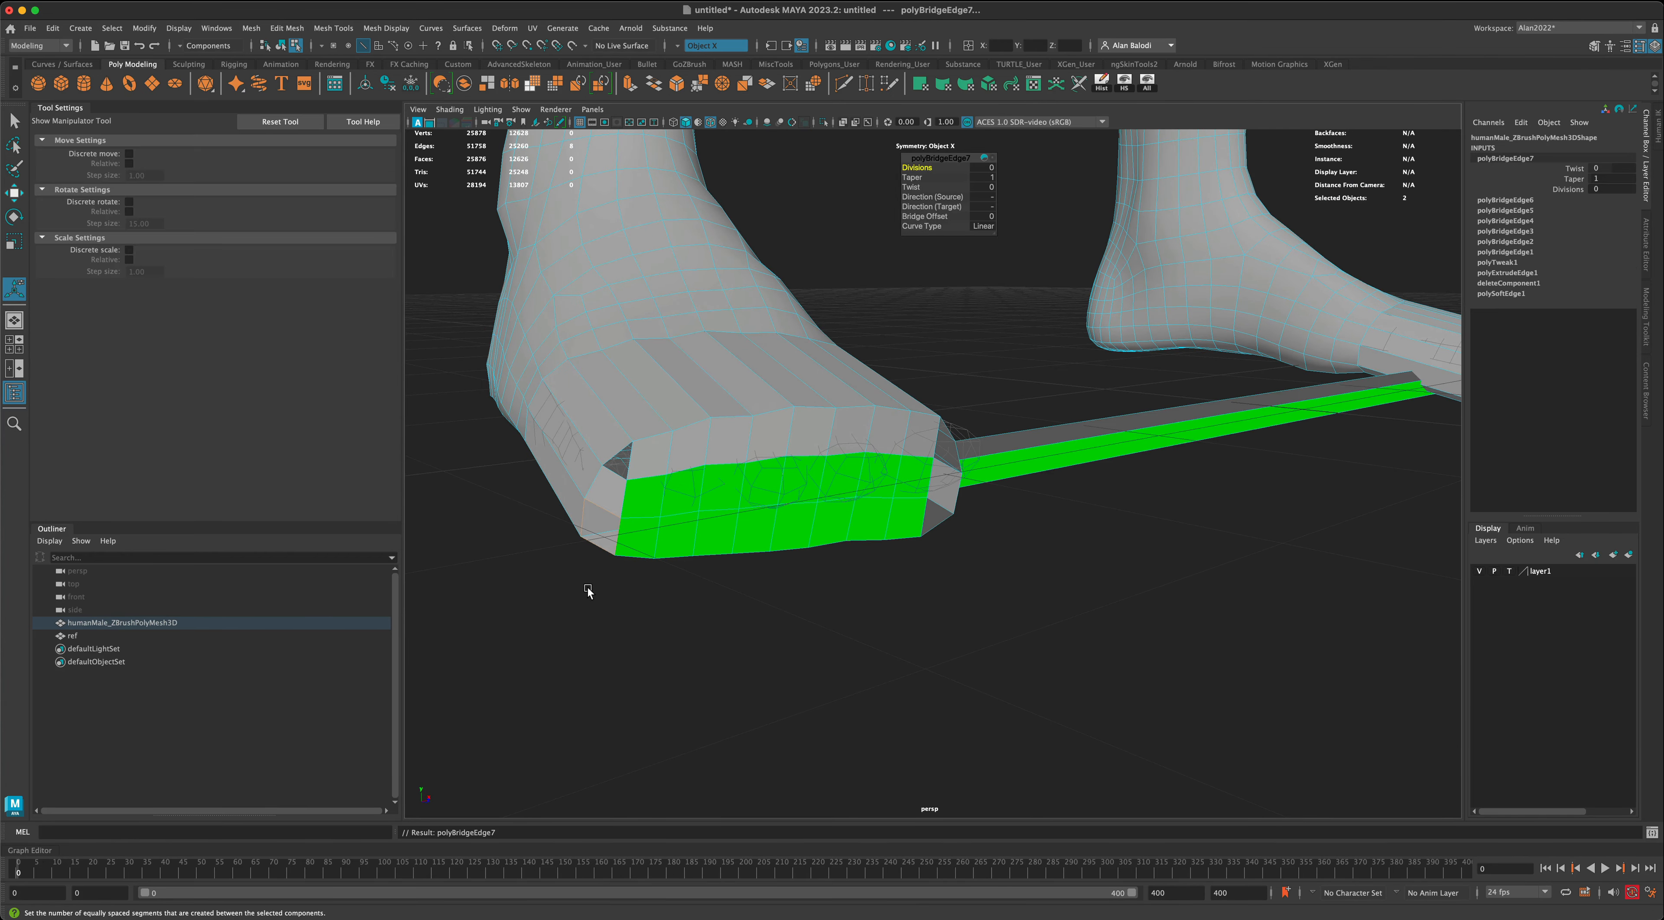
pyautogui.press('z')
# - Turn symmetry off and close the lower outer corner gap of one foot with Fill Hole
pyautogui.keyDown('alt'); pyautogui.moveTo(588, 591); pyautogui.dragTo(783, 647); pyautogui.keyUp('alt')
pyautogui.keyDown('alt'); pyautogui.moveTo(1264, 510); pyautogui.dragTo(1051, 576); pyautogui.keyUp('alt')
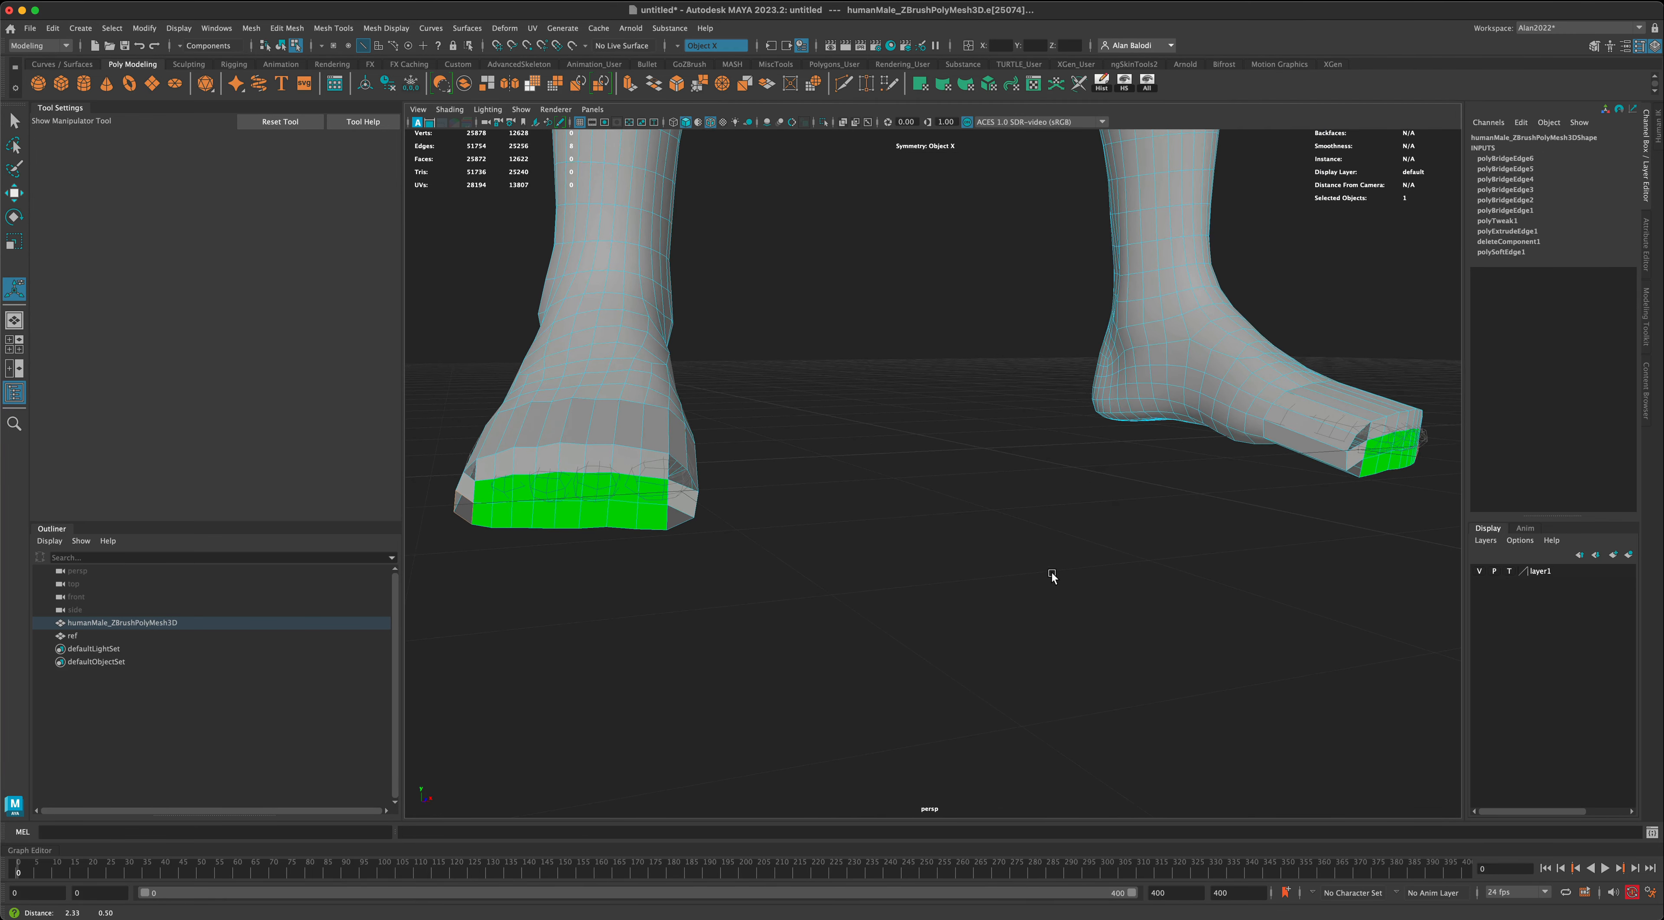
pyautogui.click(688, 46)
pyautogui.click(722, 54)
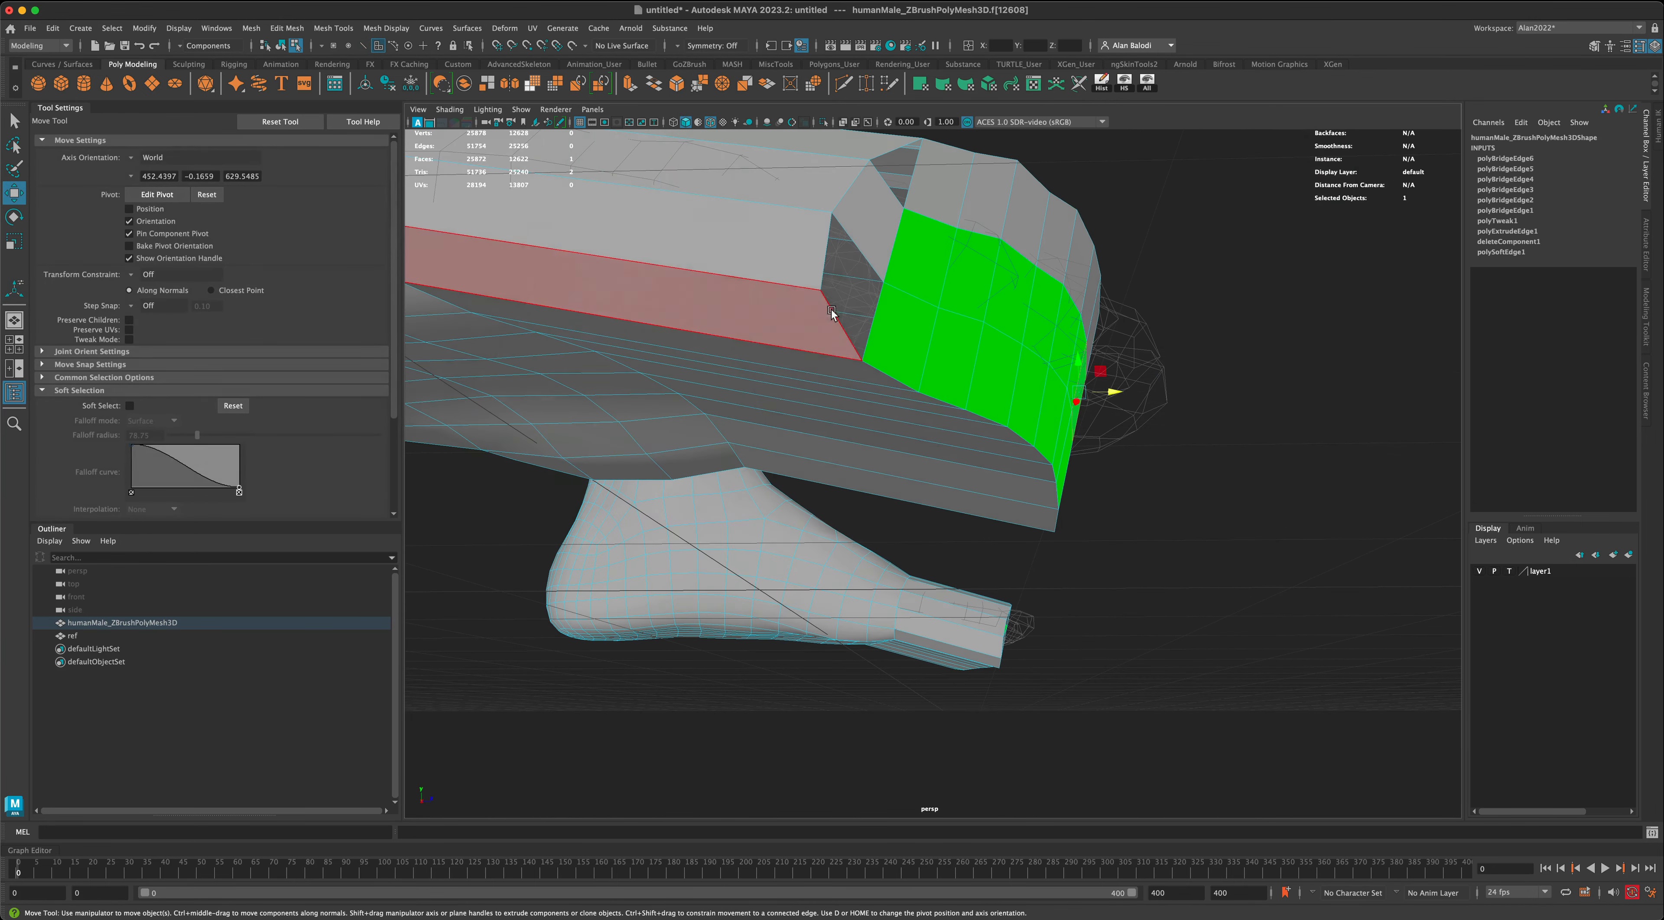
pyautogui.moveTo(826, 284); pyautogui.dragTo(829, 247, button='right')
pyautogui.doubleClick(829, 247)
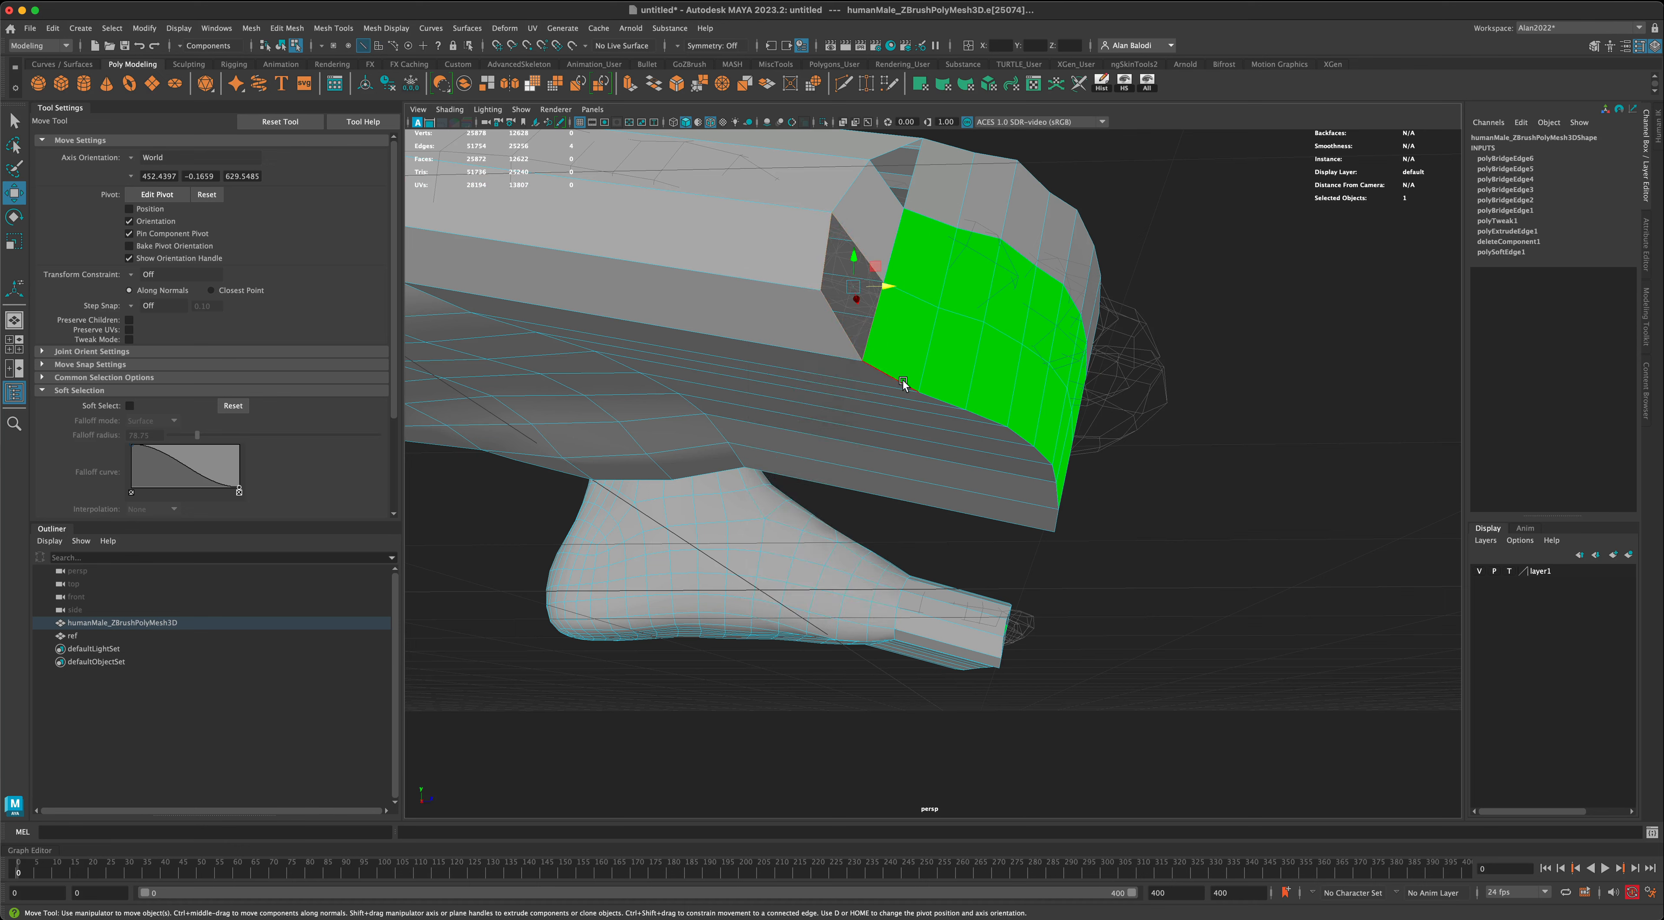
pyautogui.click(253, 28)
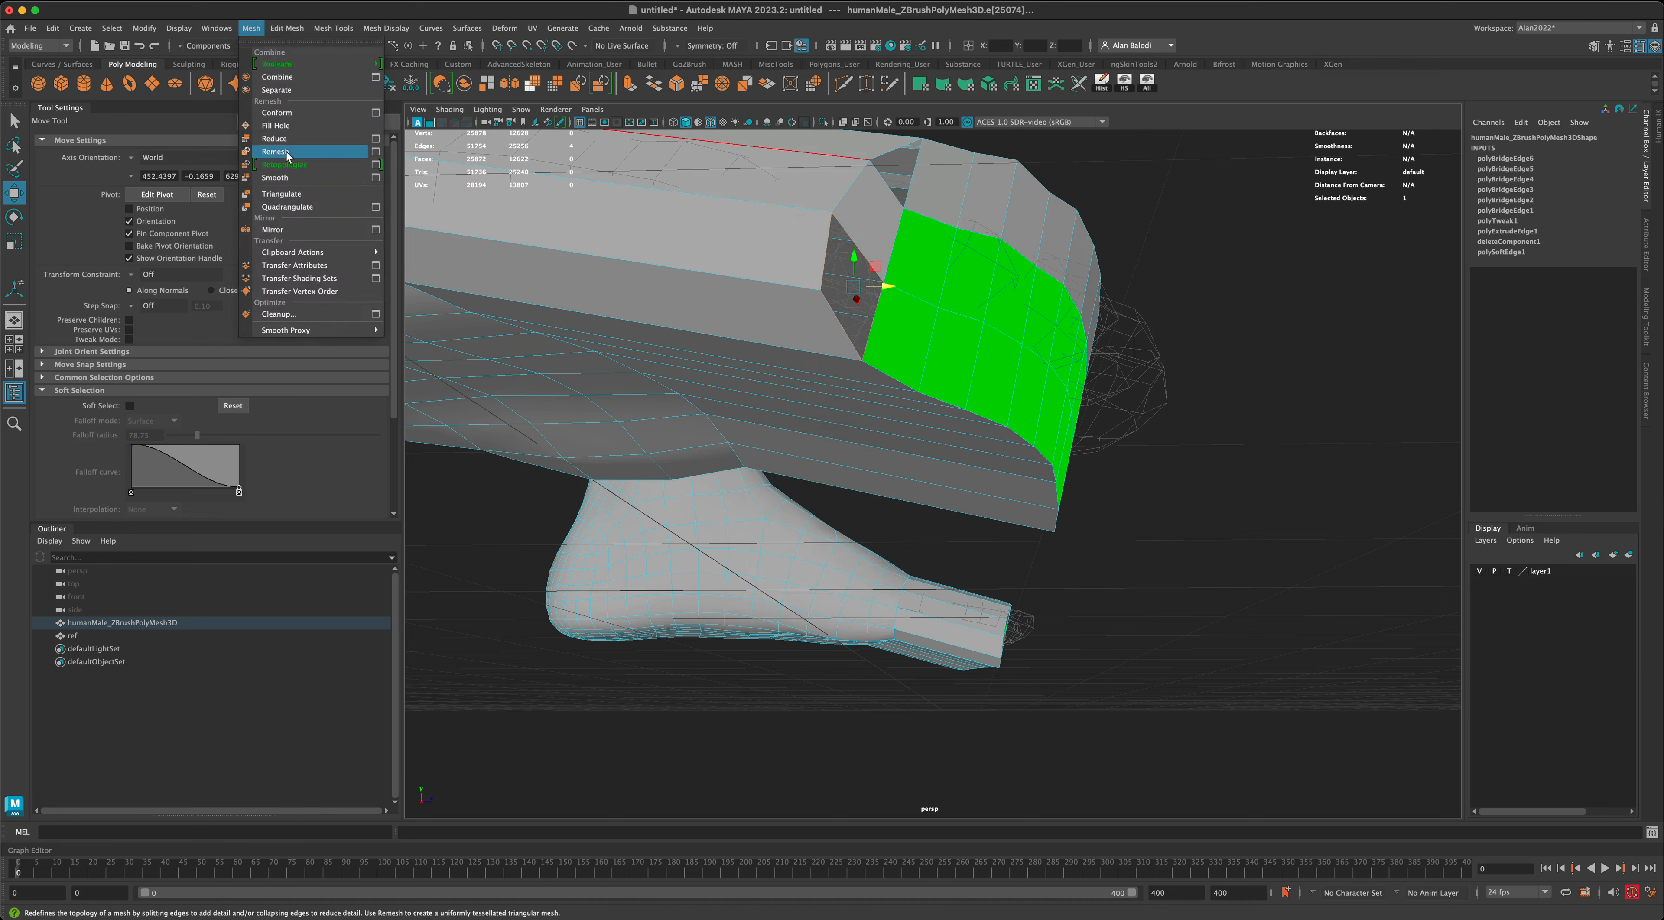
pyautogui.click(284, 126)
# - Delete one upper face from the middle of the foot's front end and undo the deletion
pyautogui.keyDown('alt'); pyautogui.moveTo(593, 204); pyautogui.dragTo(680, 268); pyautogui.keyUp('alt')
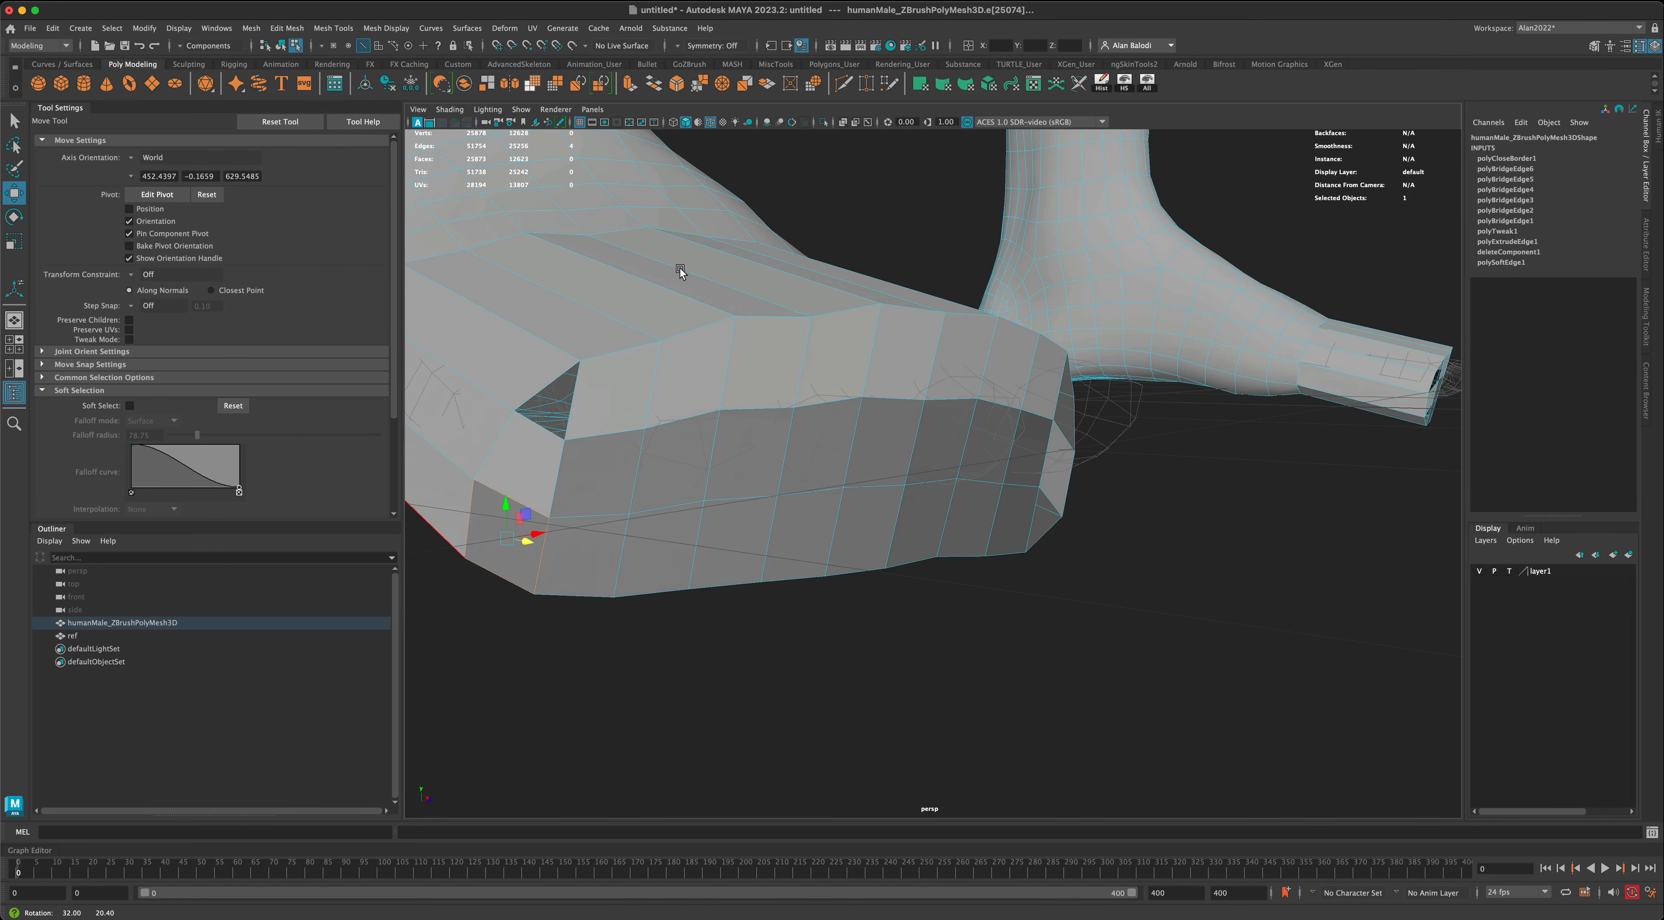
pyautogui.keyDown('alt'); pyautogui.moveTo(740, 474); pyautogui.dragTo(865, 452); pyautogui.keyUp('alt')
pyautogui.moveTo(865, 452); pyautogui.dragTo(857, 489, button='right')
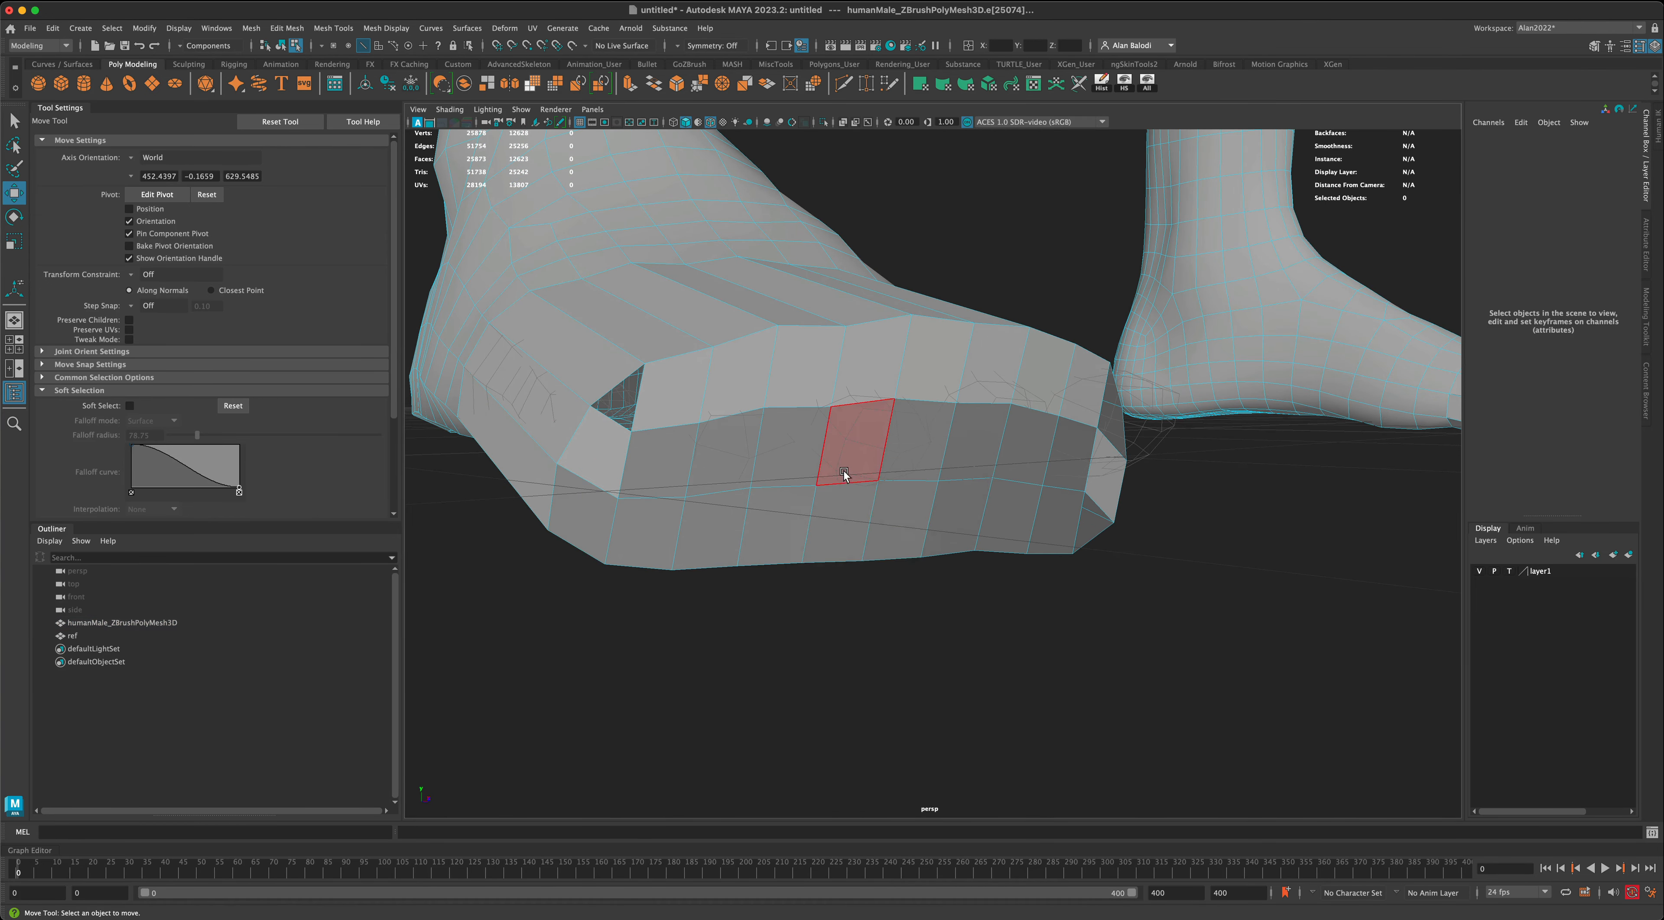
pyautogui.click(844, 475)
pyautogui.press('Delete')
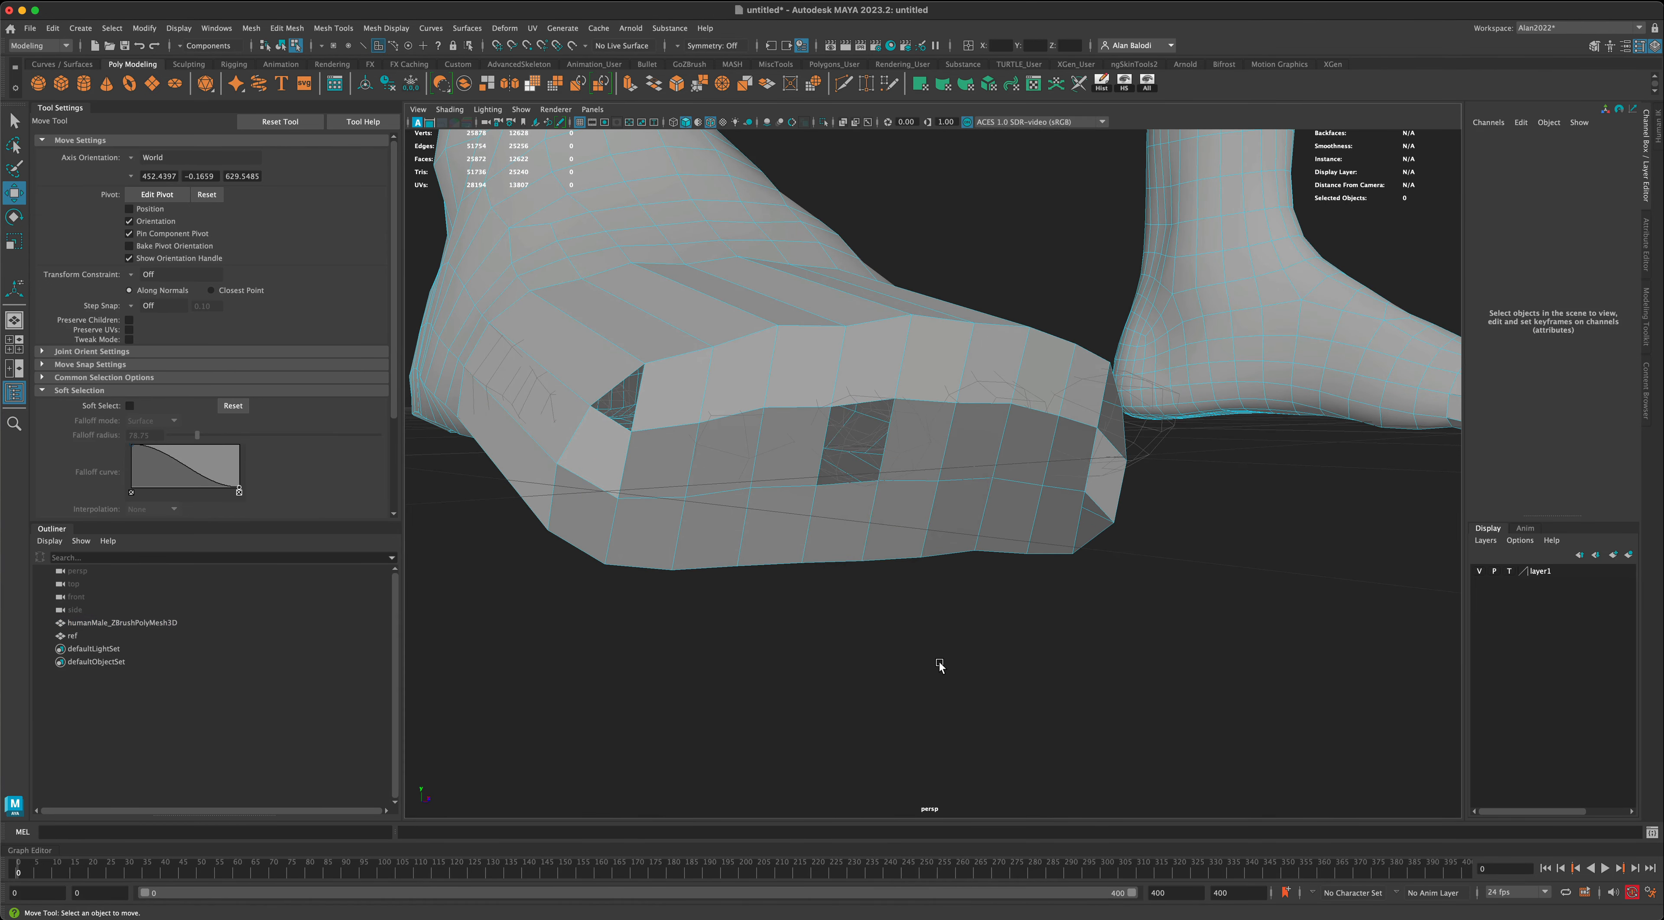
pyautogui.moveTo(939, 656)
pyautogui.keyDown('alt'); pyautogui.mouseDown()
pyautogui.moveTo(955, 652)
pyautogui.moveTo(914, 658)
pyautogui.moveTo(988, 660)
pyautogui.moveTo(954, 649)
pyautogui.mouseUp(); pyautogui.keyUp('alt')
pyautogui.hotkey('ctrl', 'z')
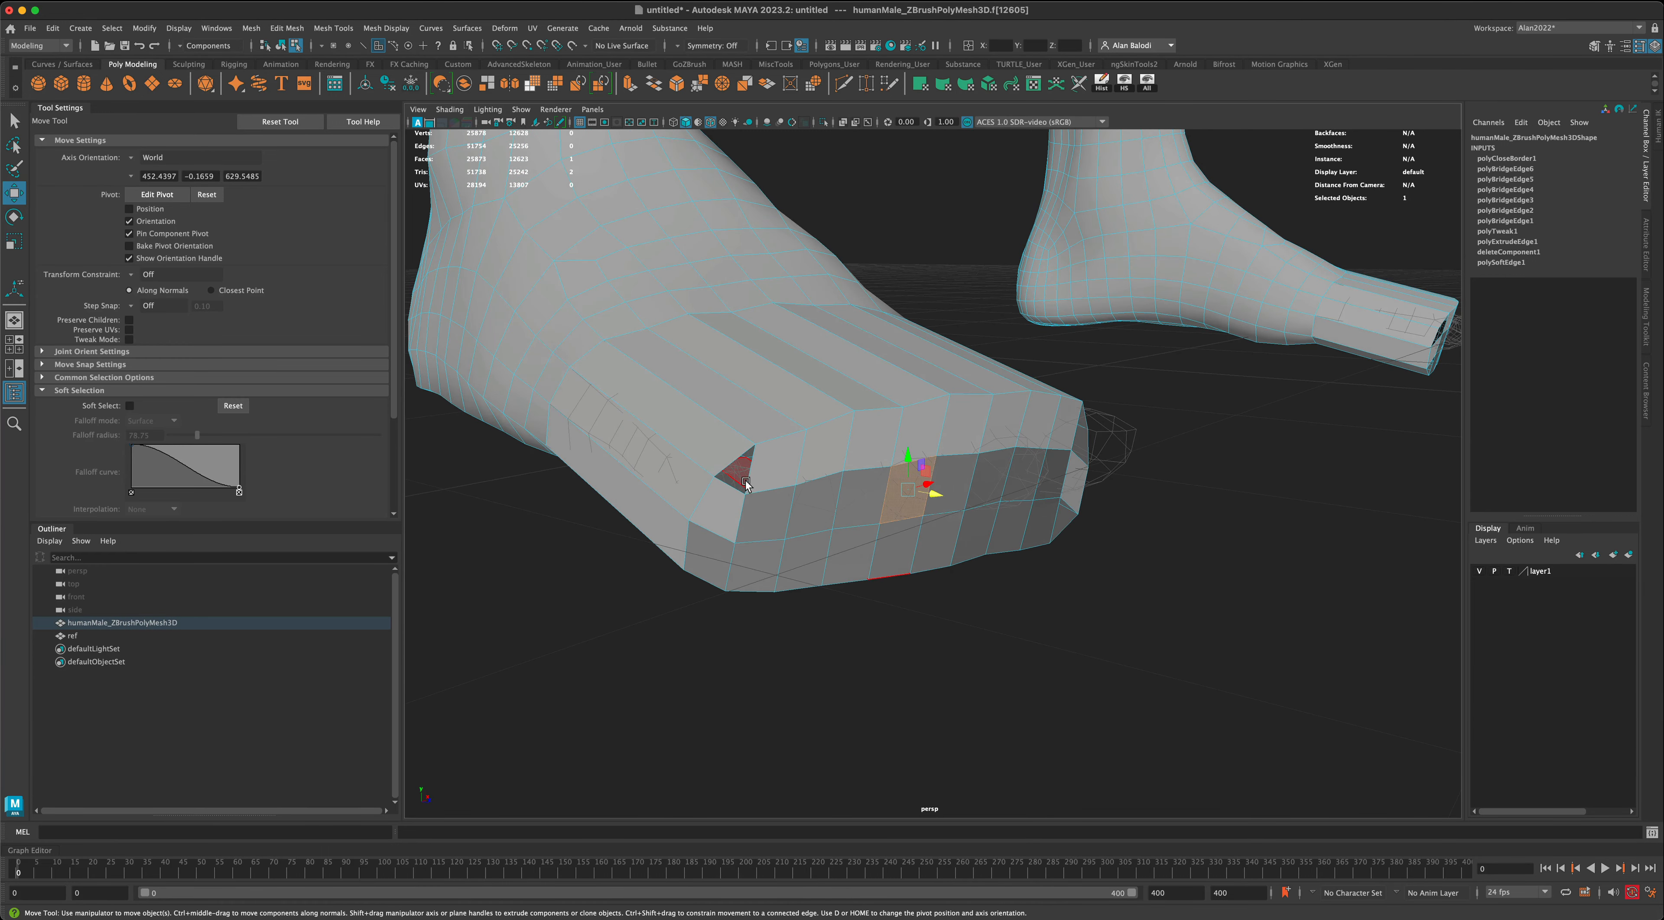
# - Fill the other three corner holes on the same foot: upper outer, lower inner and upper inner
pyautogui.moveTo(749, 477); pyautogui.dragTo(753, 480, button='right')
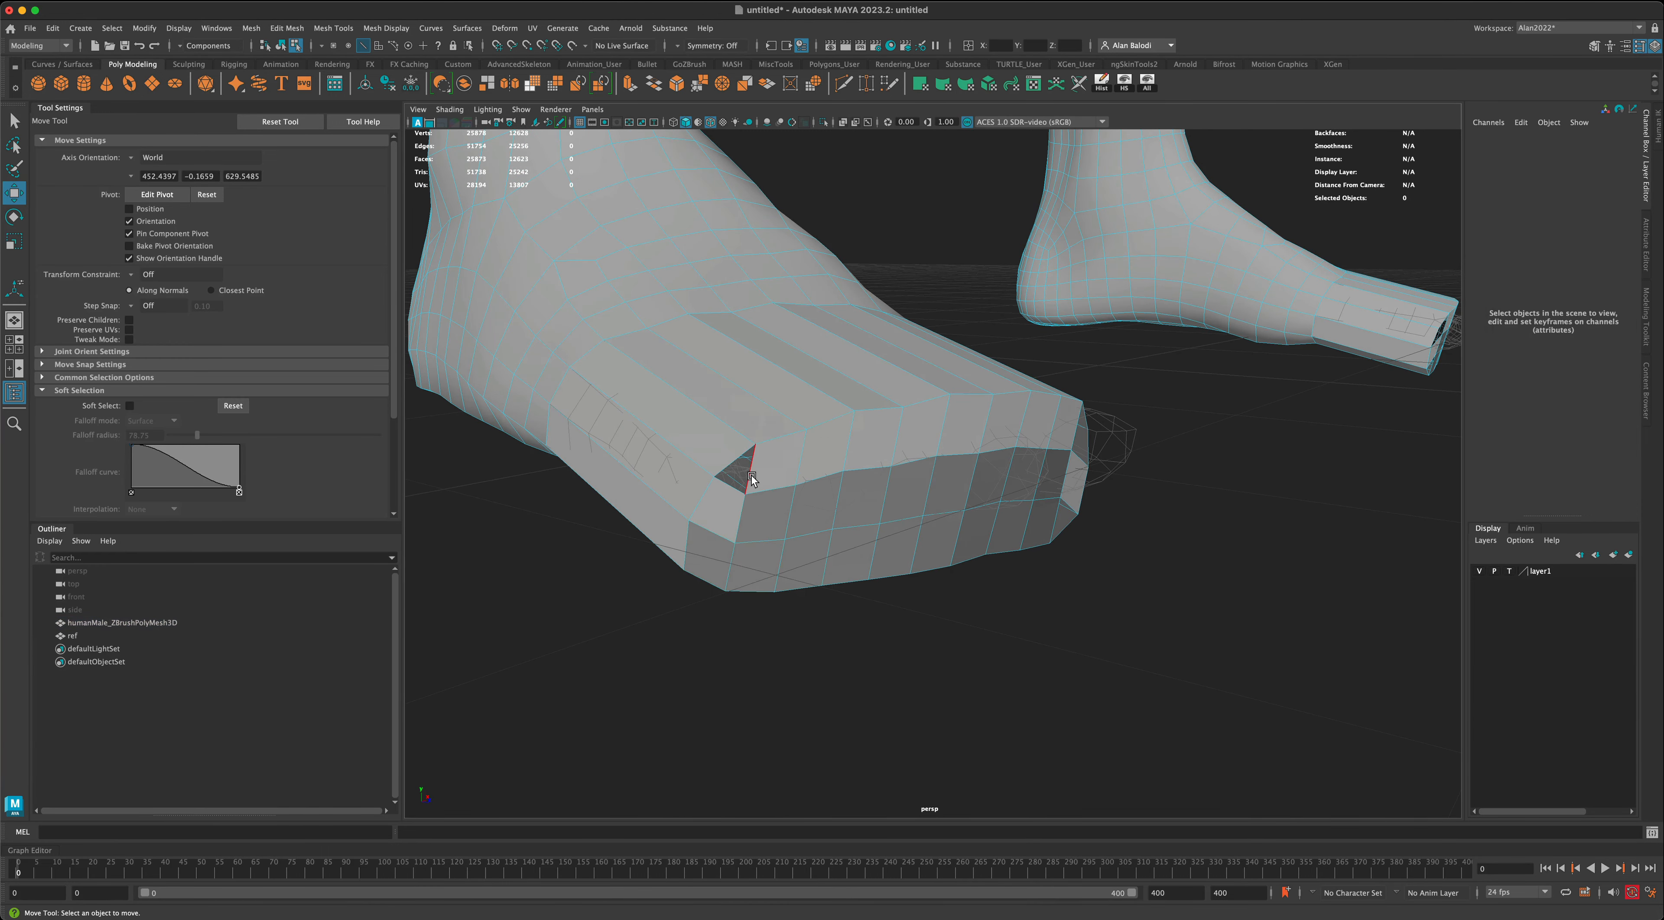
pyautogui.click(749, 476)
pyautogui.press('g')
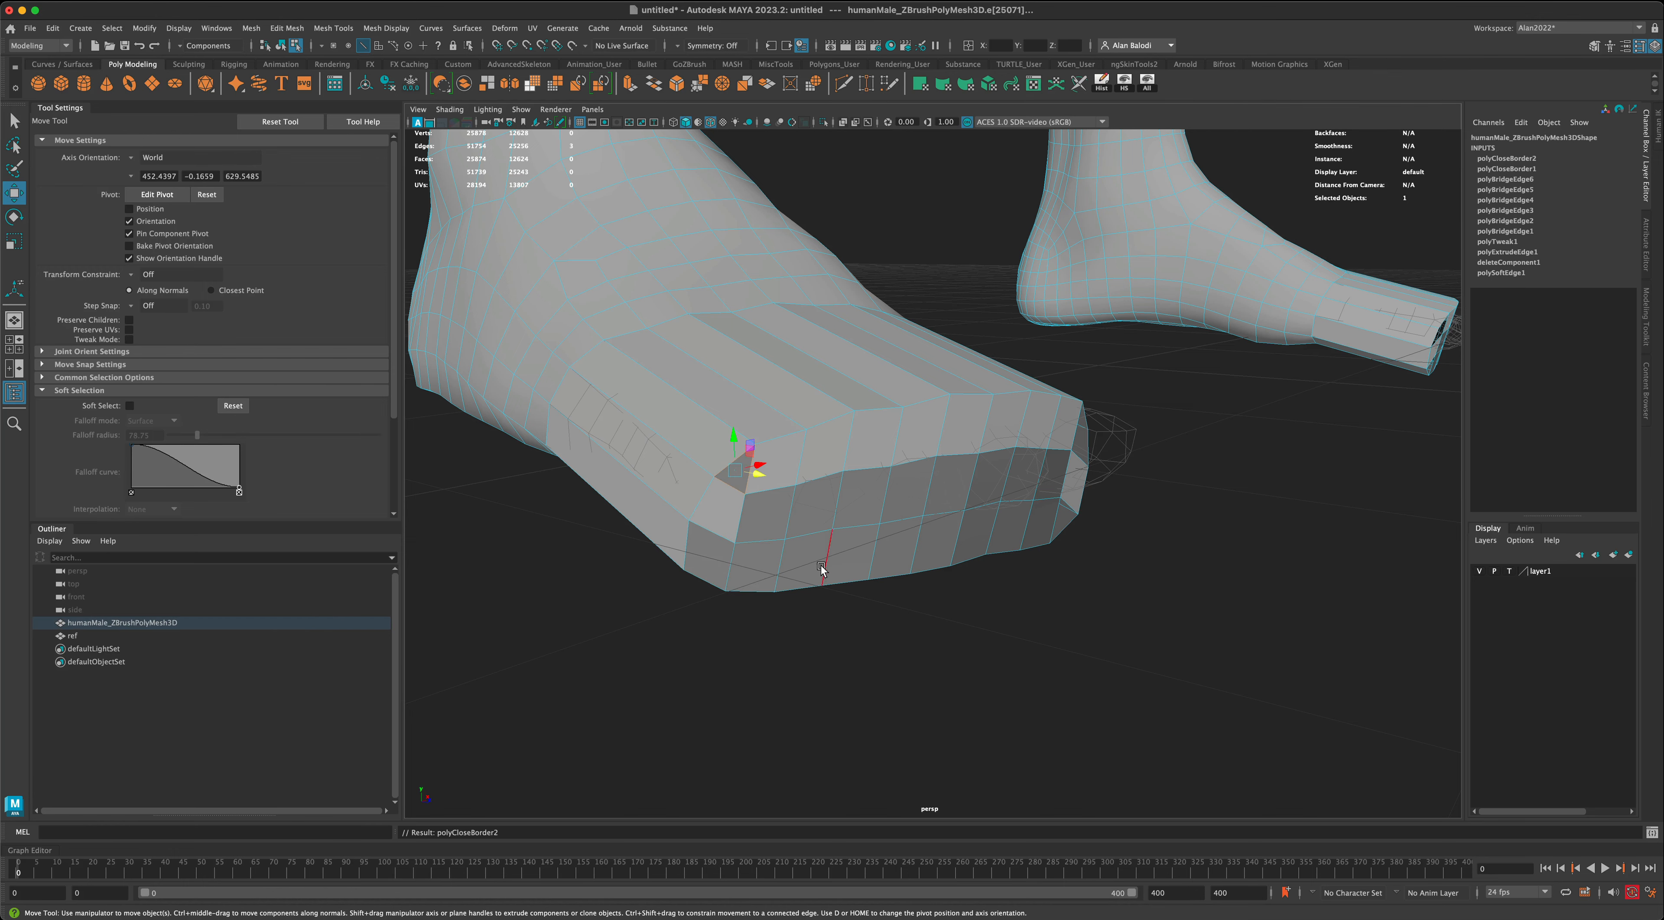
pyautogui.keyDown('alt'); pyautogui.moveTo(1016, 635); pyautogui.dragTo(914, 605); pyautogui.keyUp('alt')
pyautogui.click(882, 560)
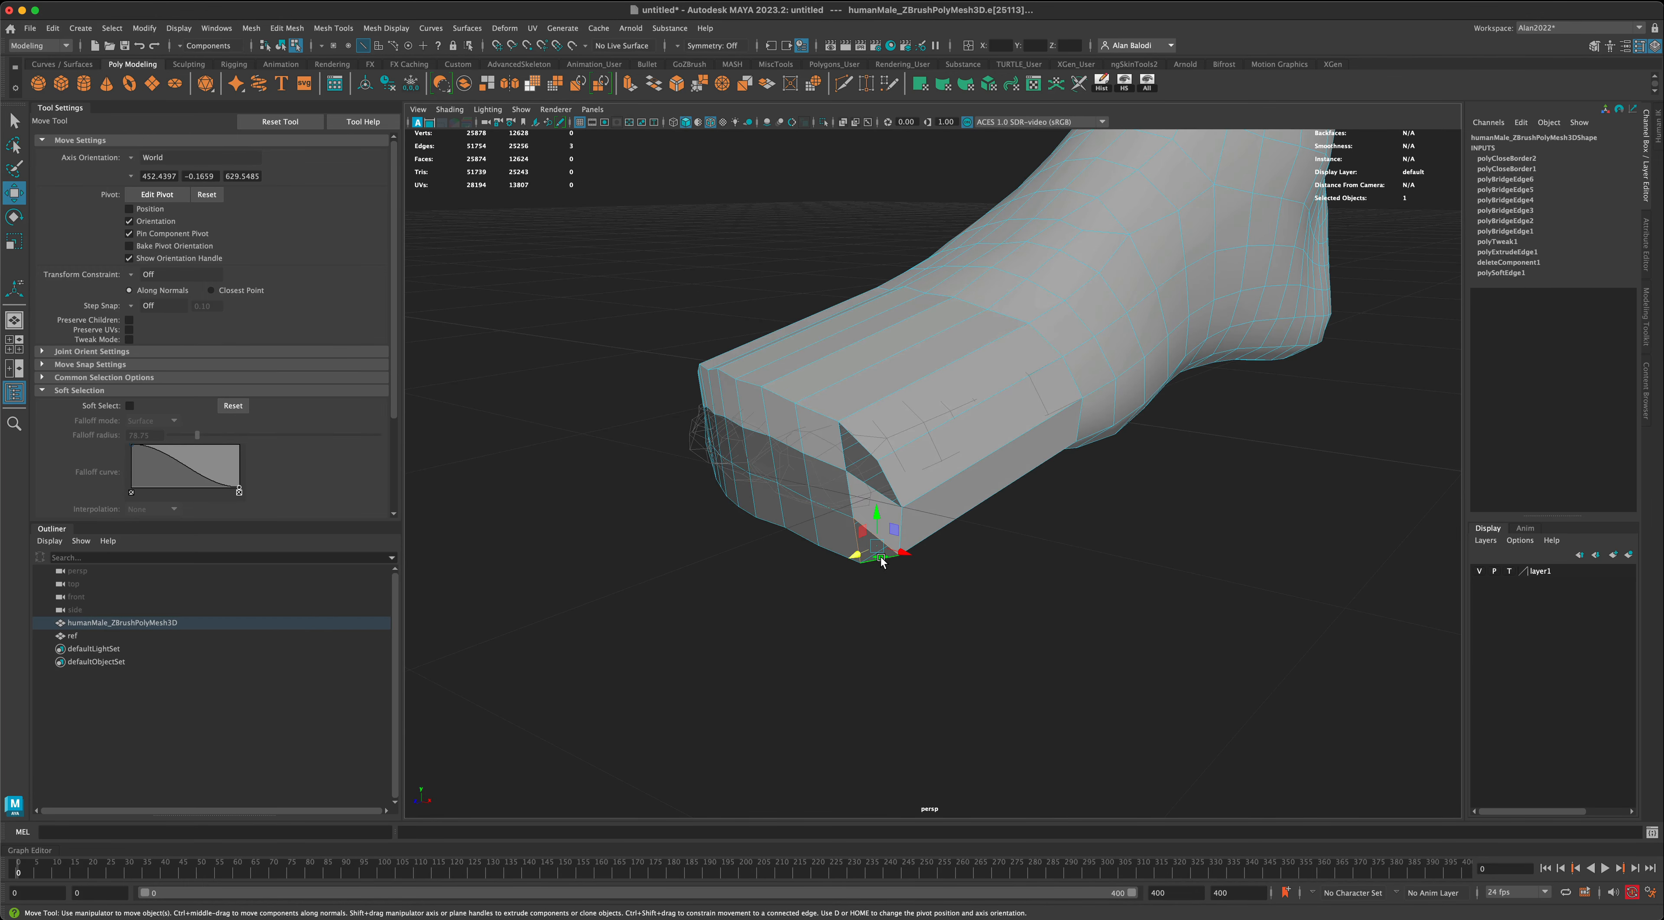
pyautogui.press('g')
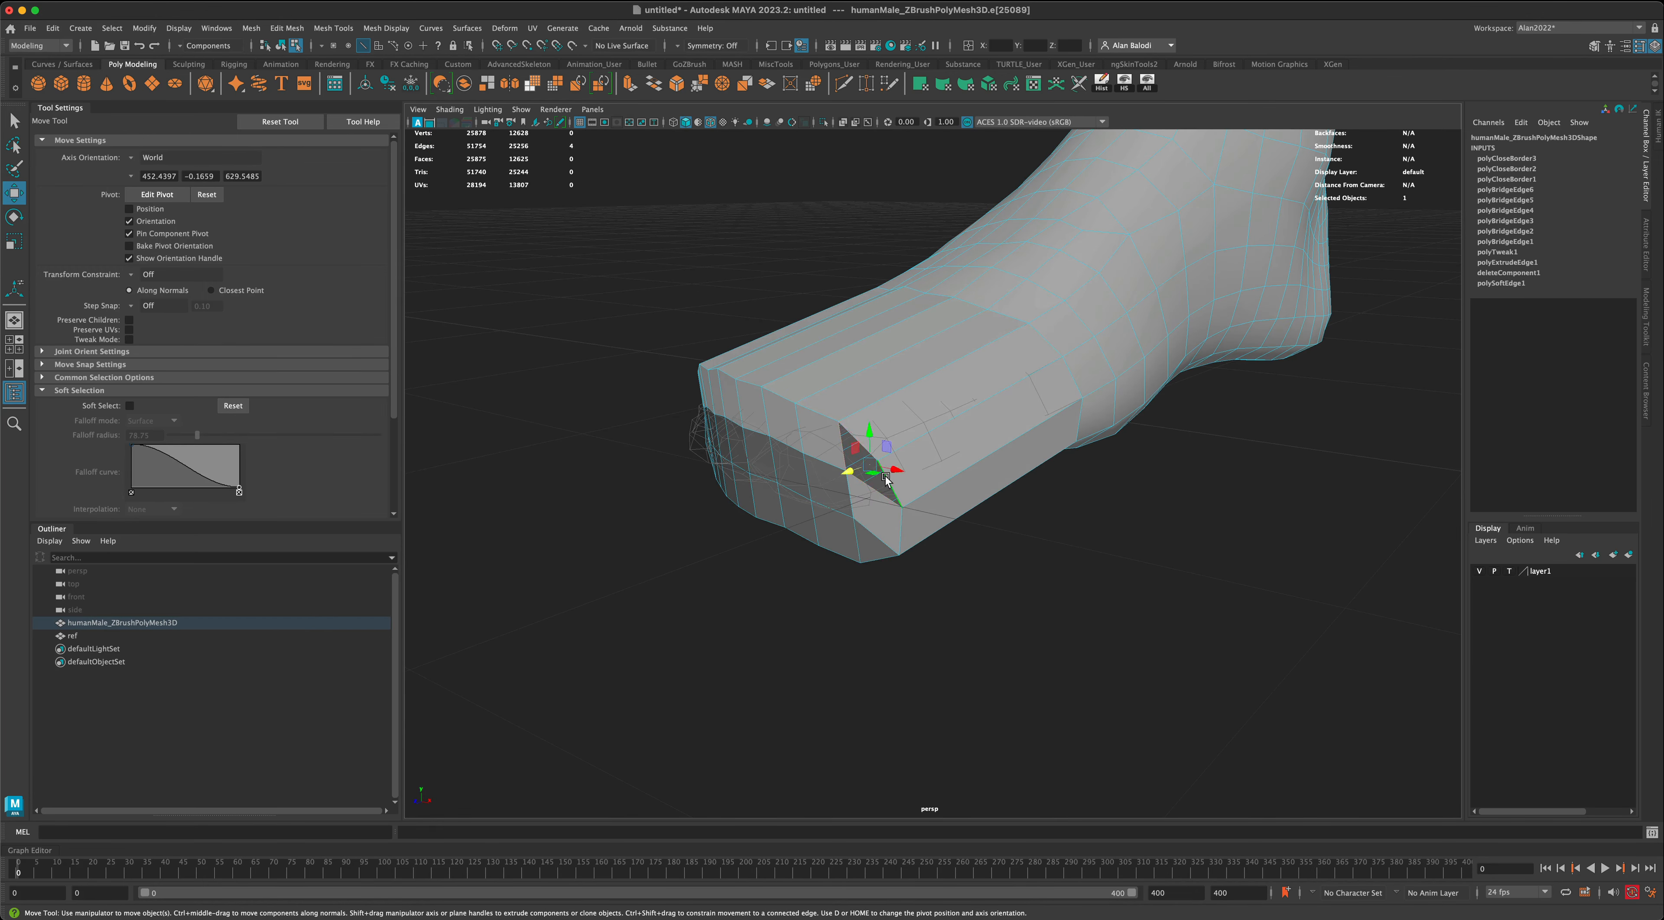
pyautogui.press('g')
# - Fill all four corner holes at the front end of the other foot, starting from their border edges
pyautogui.moveTo(951, 611)
pyautogui.keyDown('alt'); pyautogui.mouseDown()
pyautogui.moveTo(1181, 625)
pyautogui.moveTo(1260, 604)
pyautogui.moveTo(932, 632)
pyautogui.mouseUp(); pyautogui.keyUp('alt')
pyautogui.keyDown('alt'); pyautogui.moveTo(1169, 640); pyautogui.dragTo(891, 688); pyautogui.keyUp('alt')
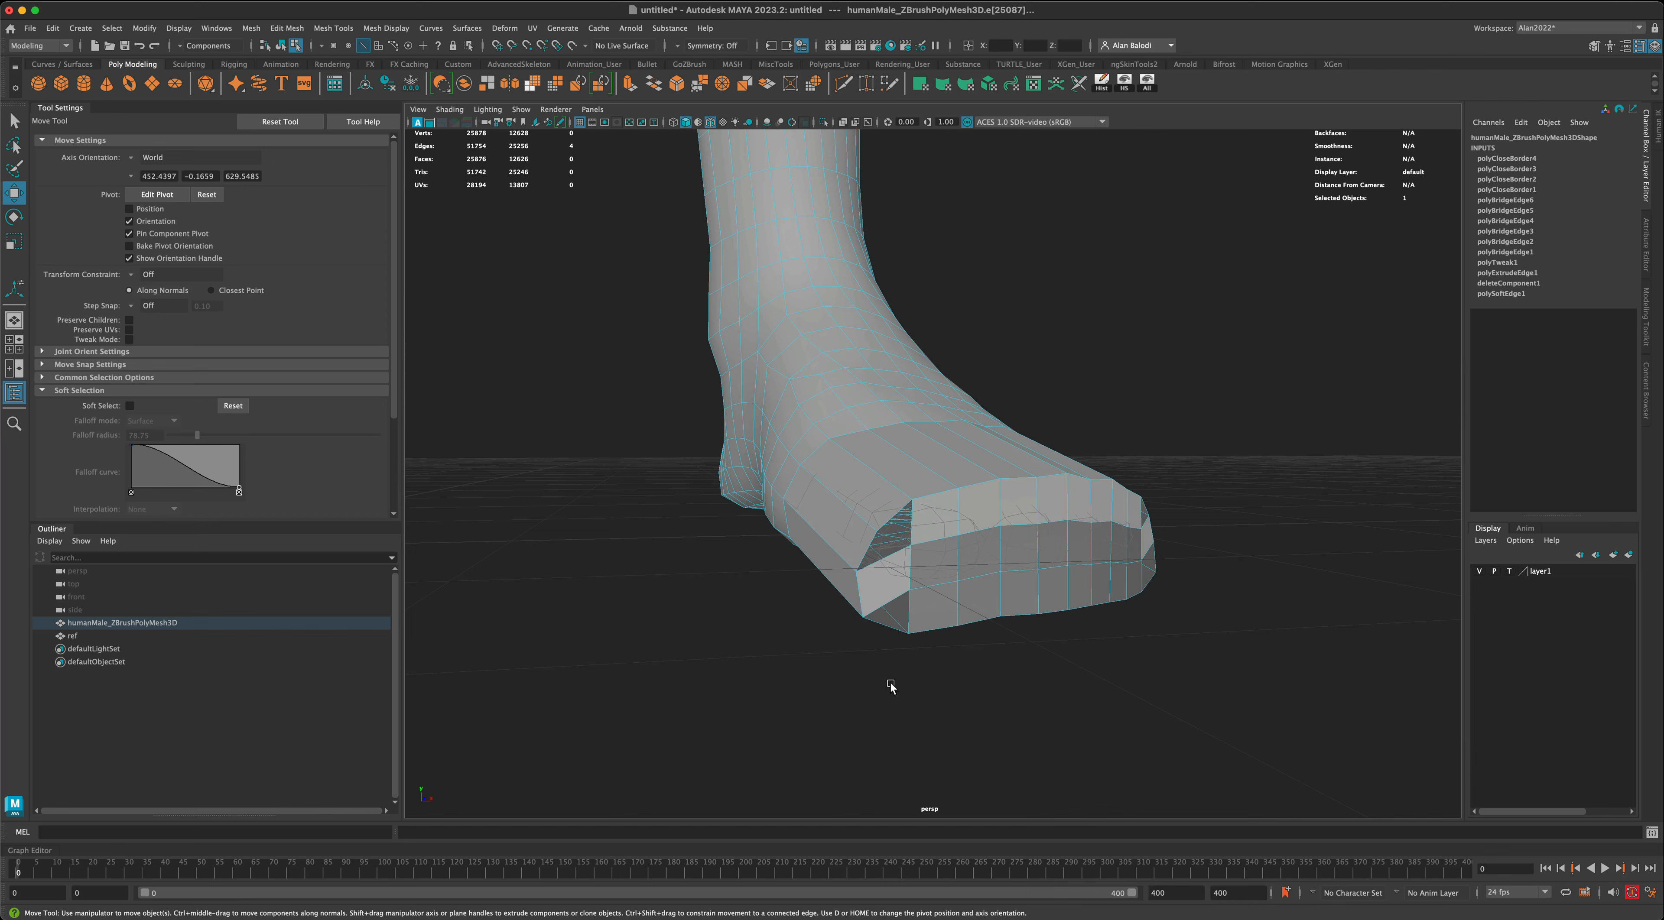
pyautogui.click(889, 634)
pyautogui.press('g')
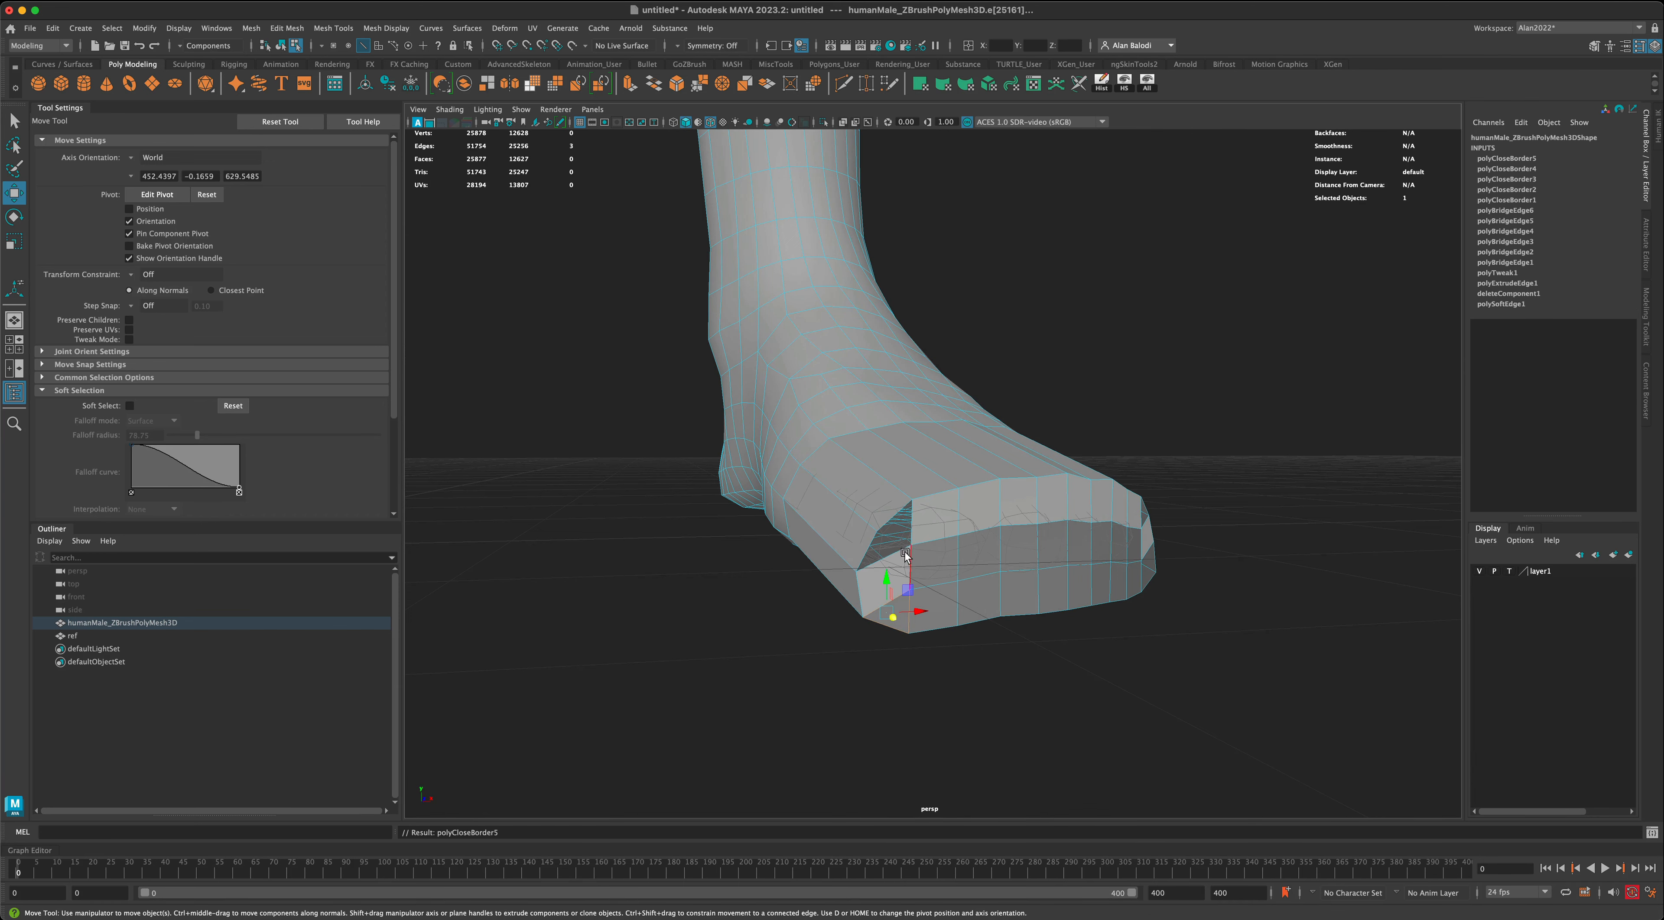
pyautogui.click(912, 542)
pyautogui.press('g')
pyautogui.keyDown('alt'); pyautogui.moveTo(1220, 664); pyautogui.dragTo(1046, 654); pyautogui.keyUp('alt')
pyautogui.click(1289, 405)
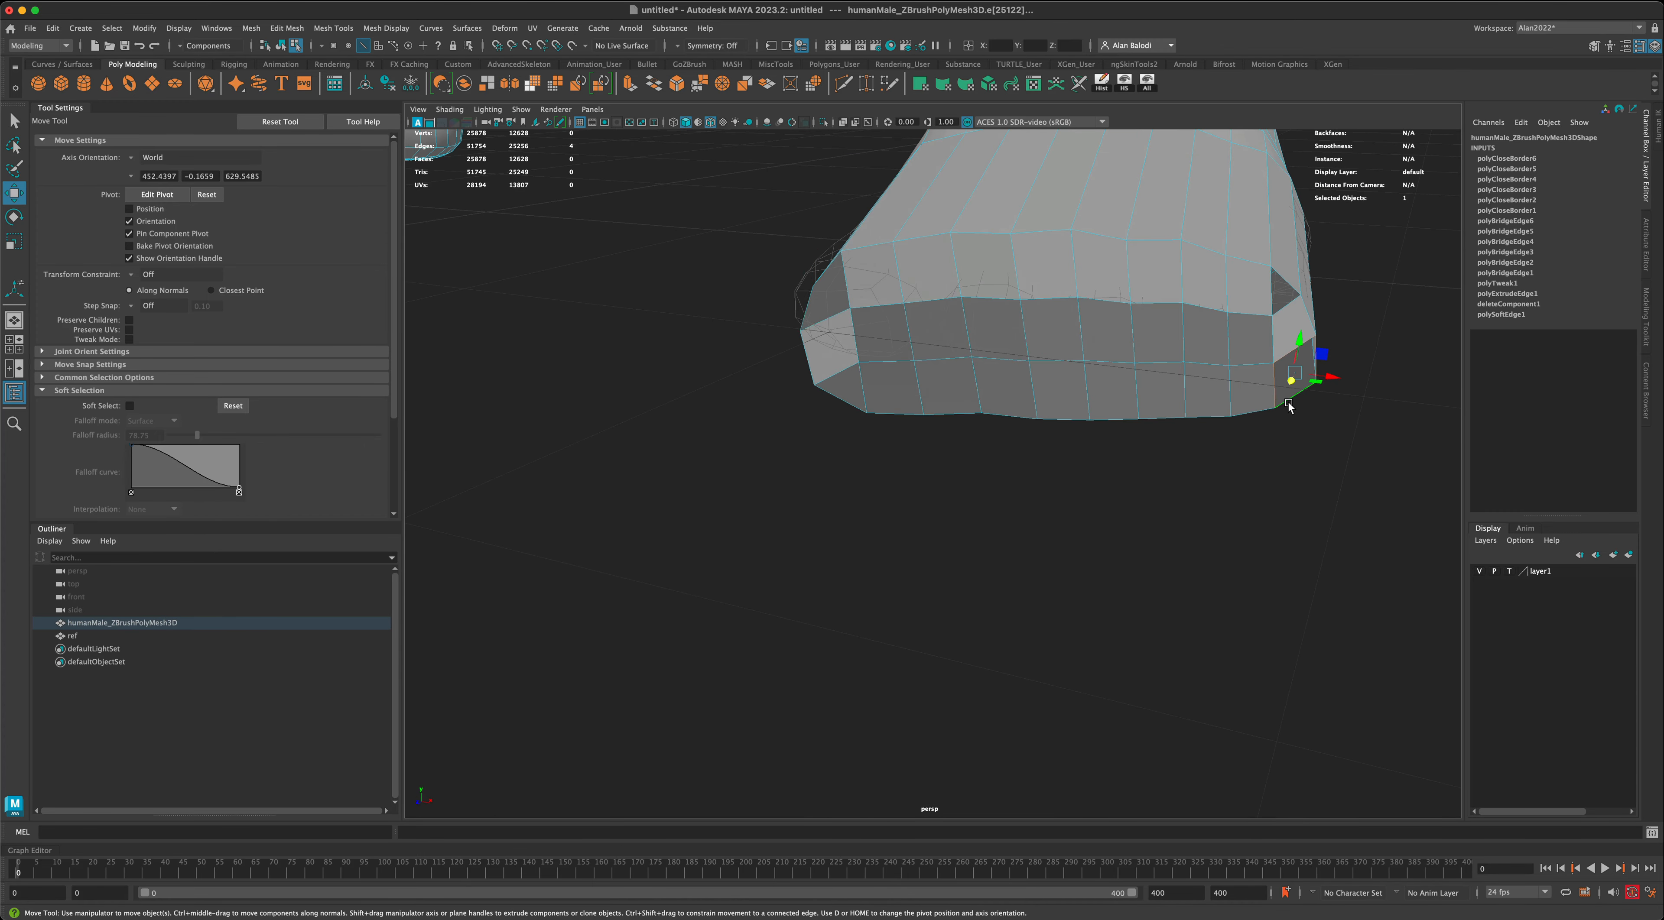
pyautogui.press('g')
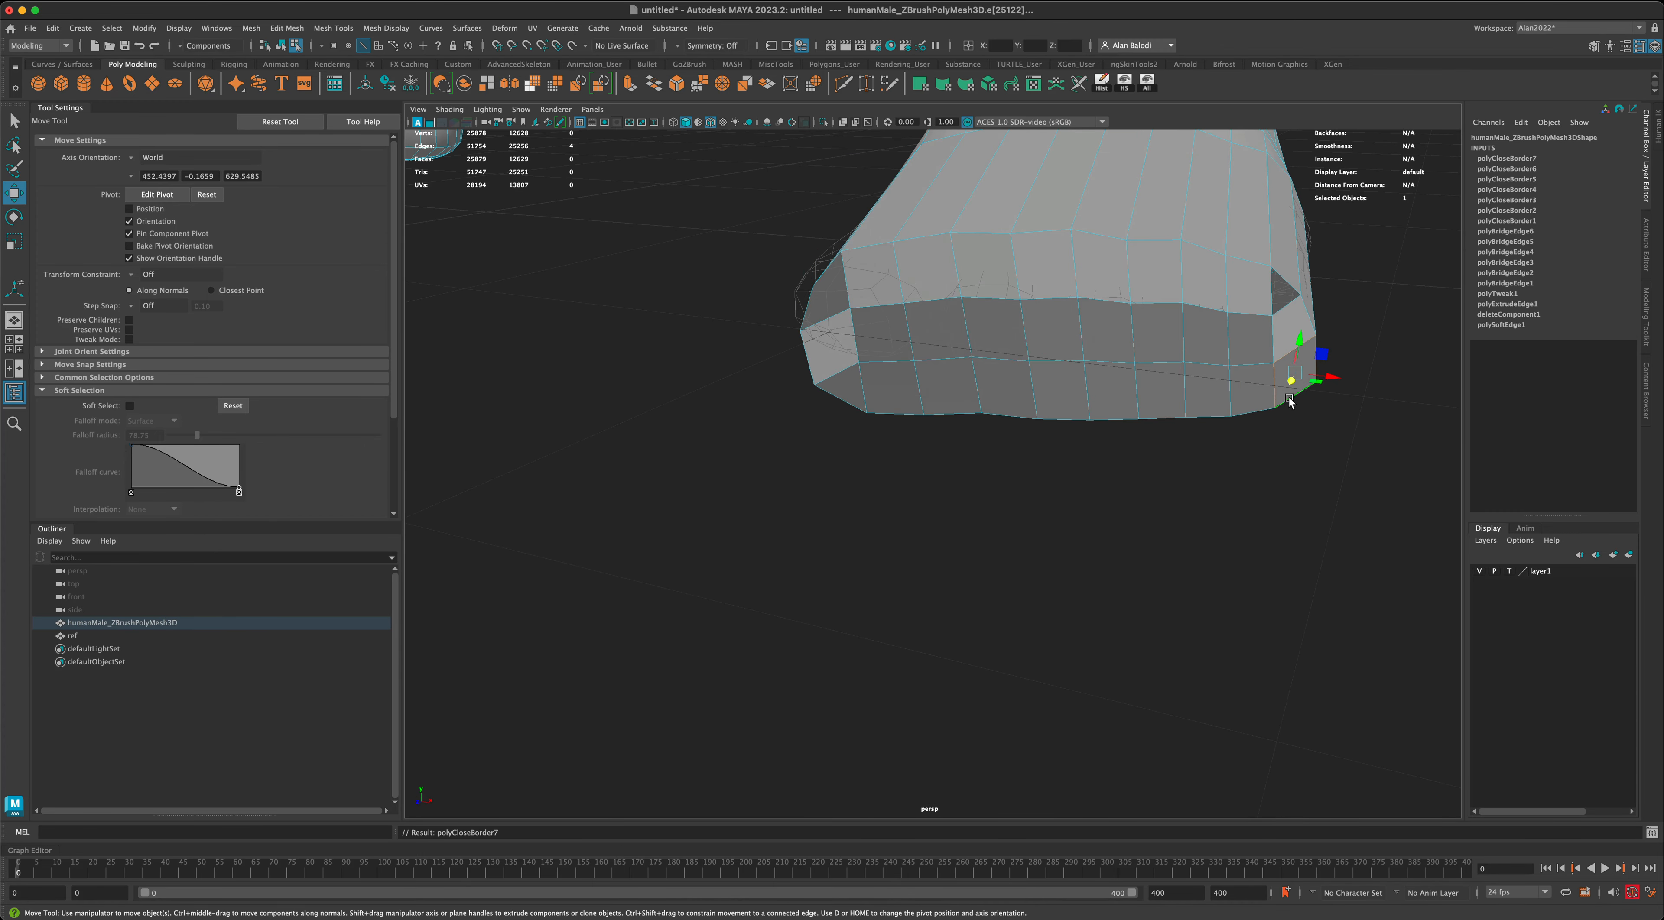
pyautogui.click(1283, 313)
pyautogui.press('g')
# - Return to object mode with the body mesh selected and assign the existing lambert1 material to it
pyautogui.keyDown('alt'); pyautogui.moveTo(1162, 549); pyautogui.dragTo(1146, 562); pyautogui.keyUp('alt')
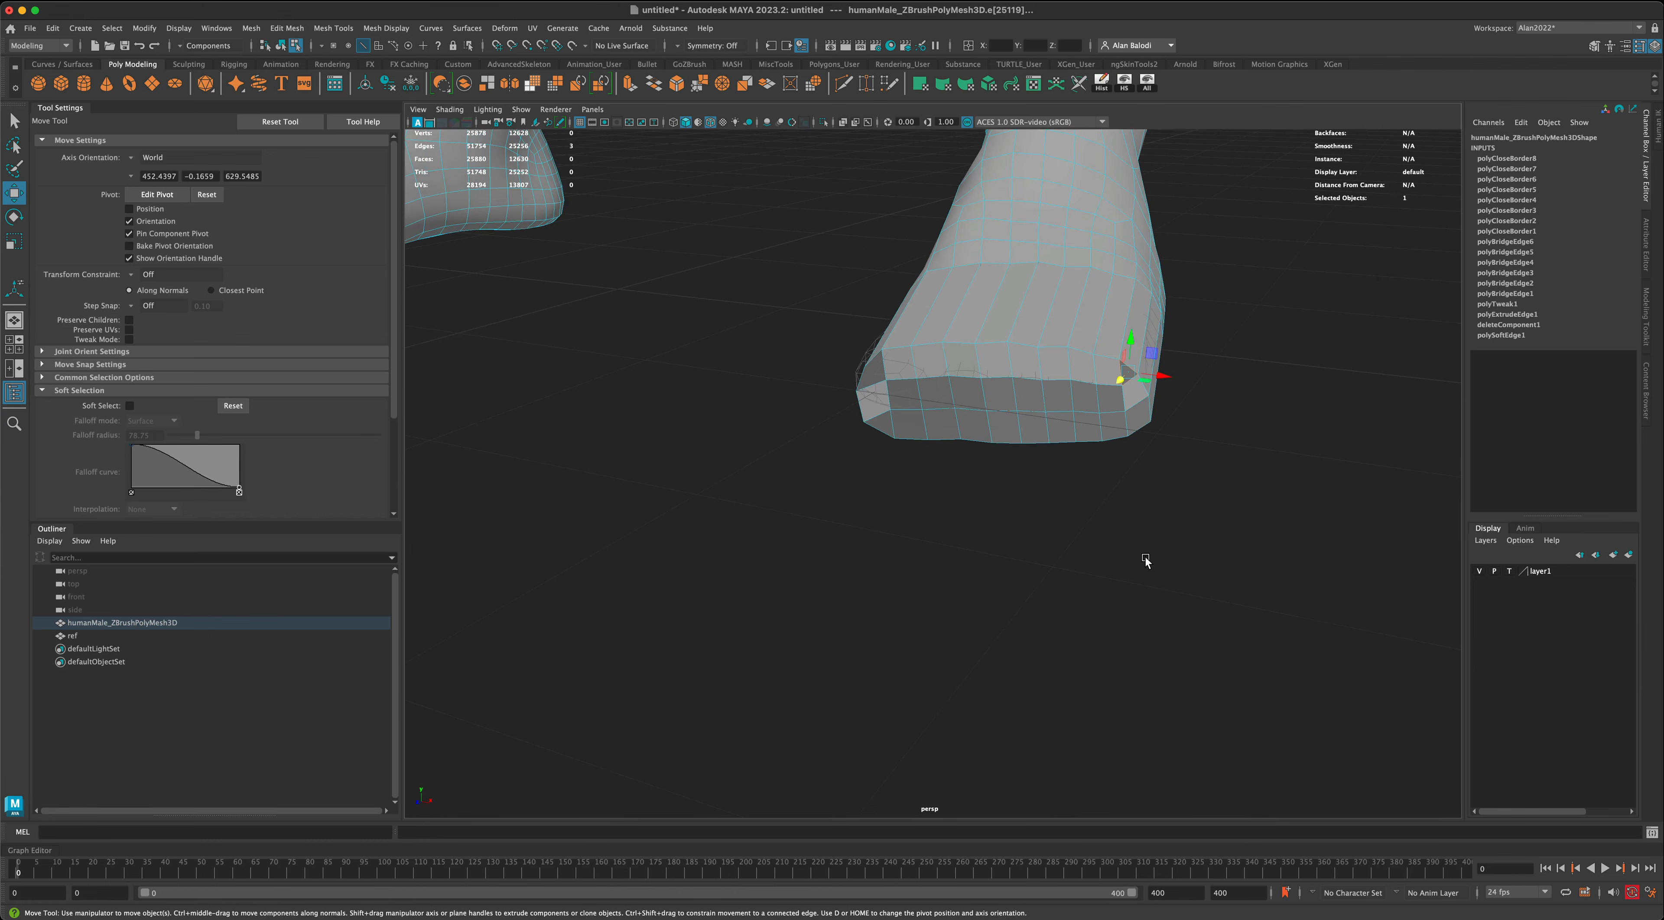
pyautogui.scroll(-10, 1145, 563)
pyautogui.keyDown('alt'); pyautogui.moveTo(761, 554); pyautogui.dragTo(886, 601, button='middle'); pyautogui.keyUp('alt')
pyautogui.moveTo(889, 537)
pyautogui.keyDown('alt'); pyautogui.mouseDown()
pyautogui.moveTo(867, 568)
pyautogui.moveTo(882, 537)
pyautogui.mouseUp(); pyautogui.keyUp('alt')
pyautogui.keyDown('alt'); pyautogui.moveTo(836, 573); pyautogui.dragTo(936, 569, button='middle'); pyautogui.keyUp('alt')
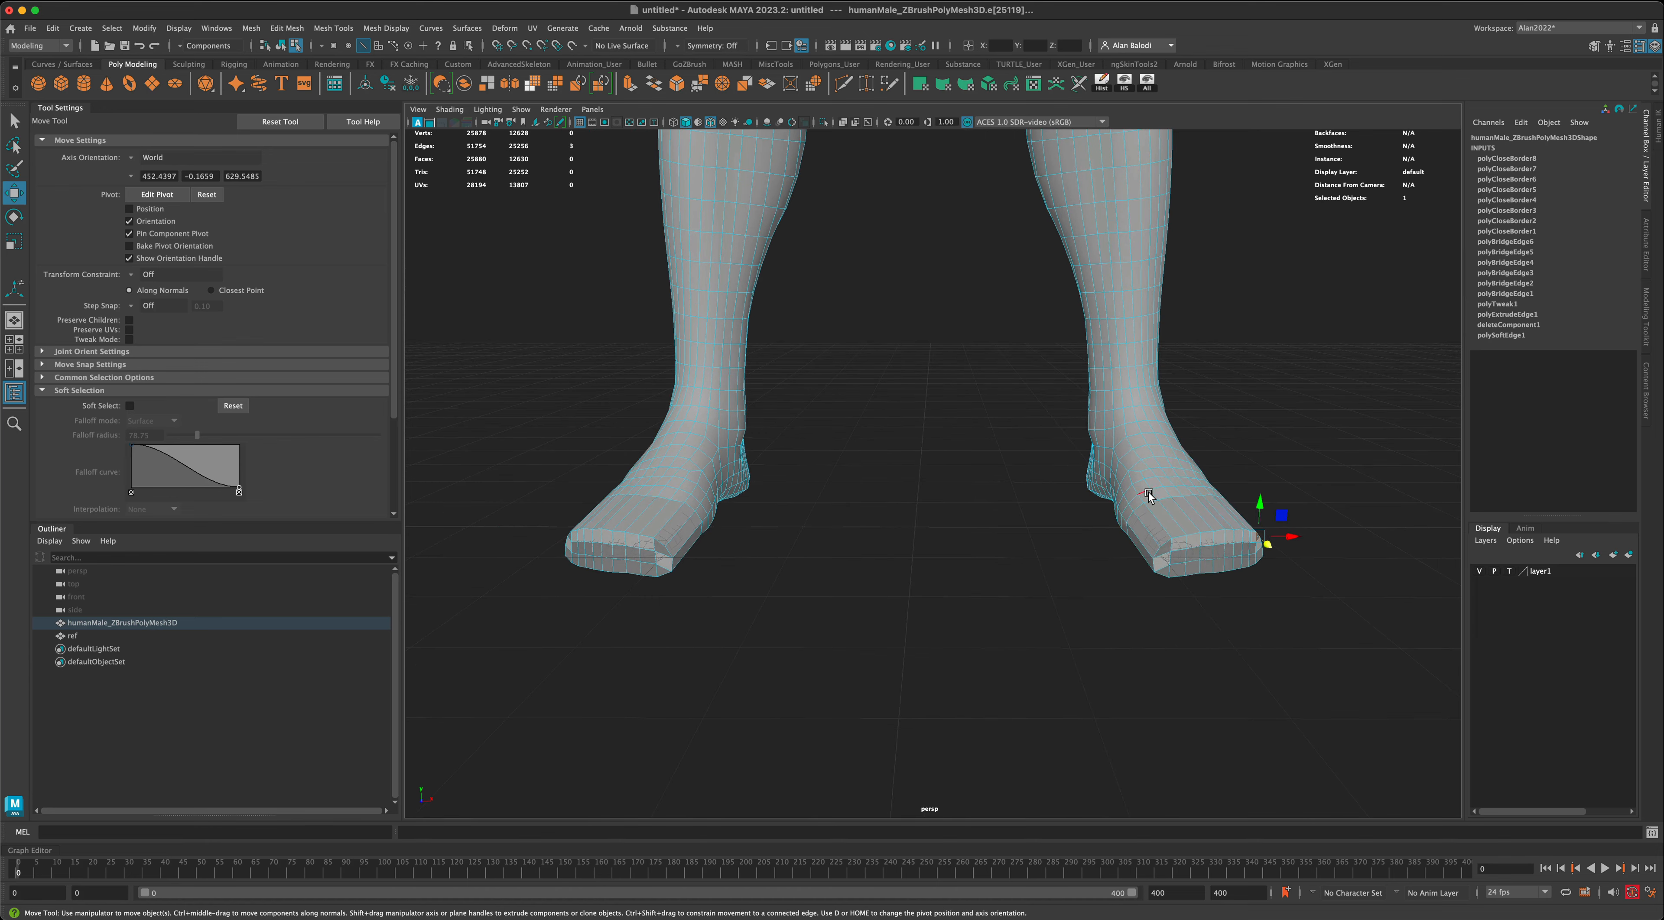
pyautogui.moveTo(1148, 495); pyautogui.dragTo(1189, 482, button='right')
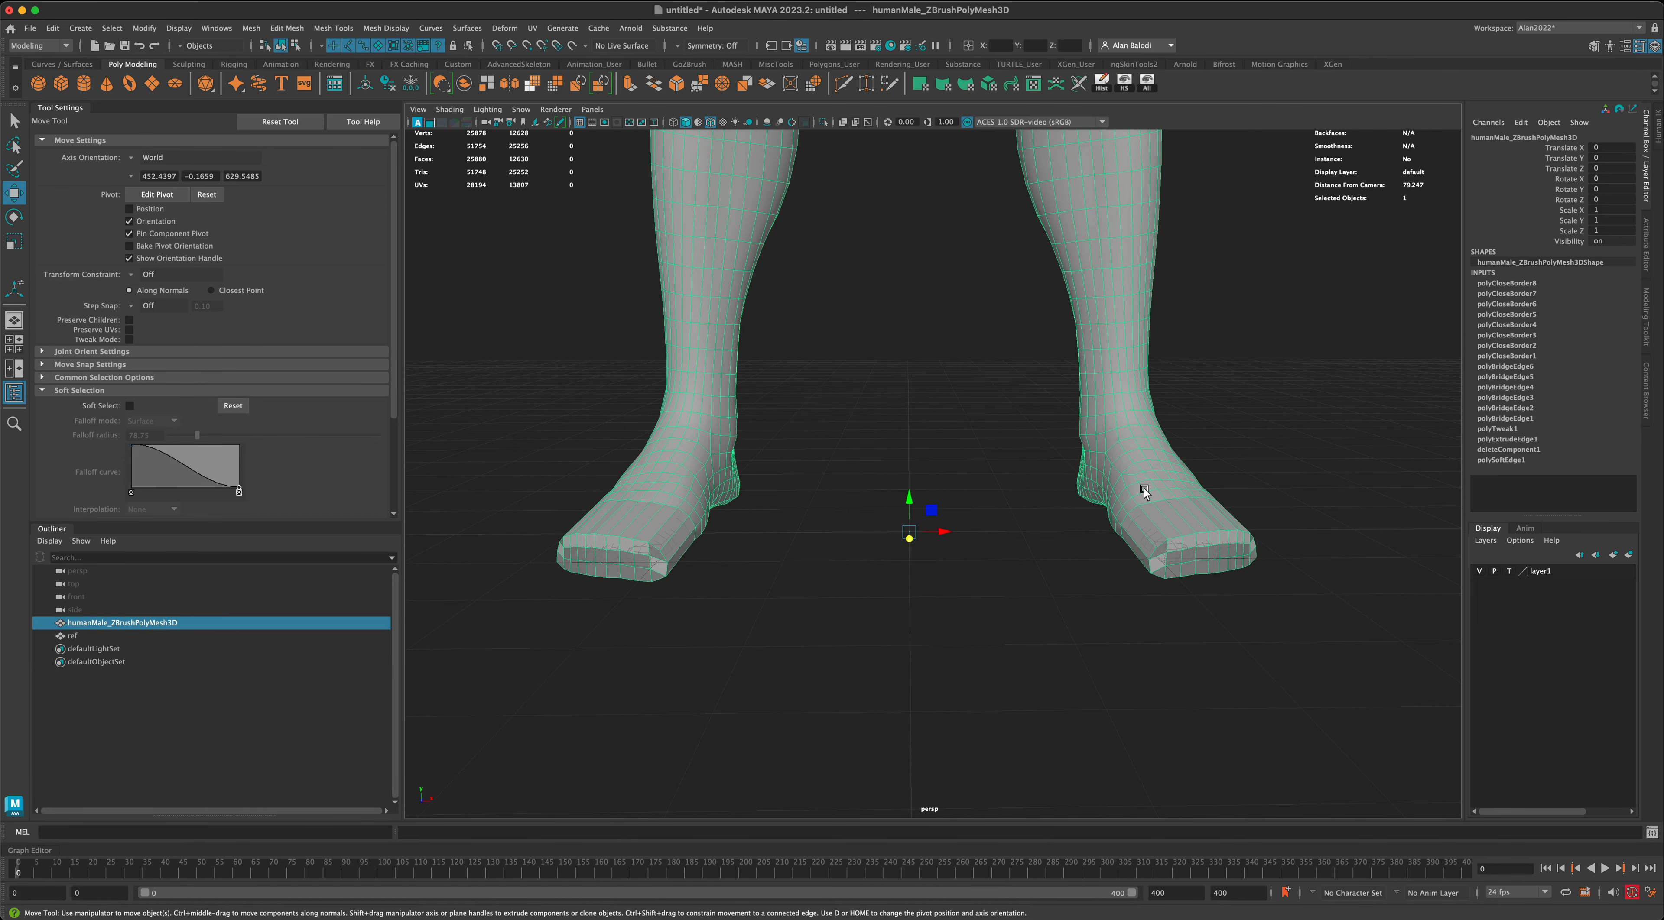
pyautogui.moveTo(1148, 477); pyautogui.dragTo(1284, 847, button='right')
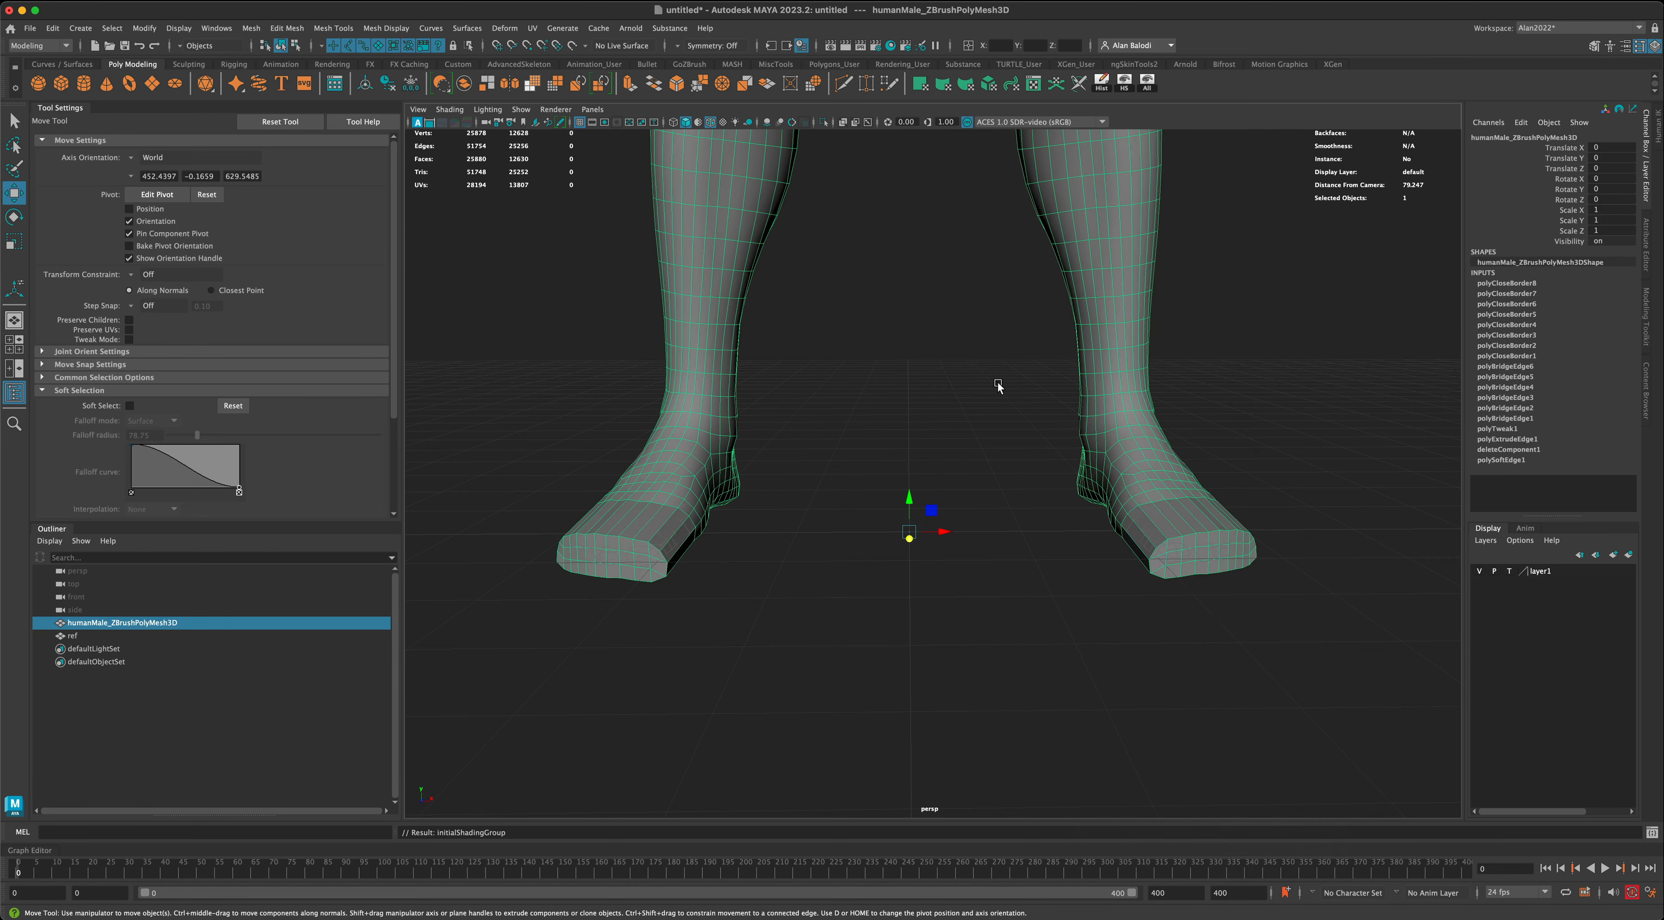
# - Examine both closed feet and open the attributes of the lambert1 material on the body mesh
pyautogui.scroll(-5, 990, 575)
pyautogui.scroll(4, 945, 573)
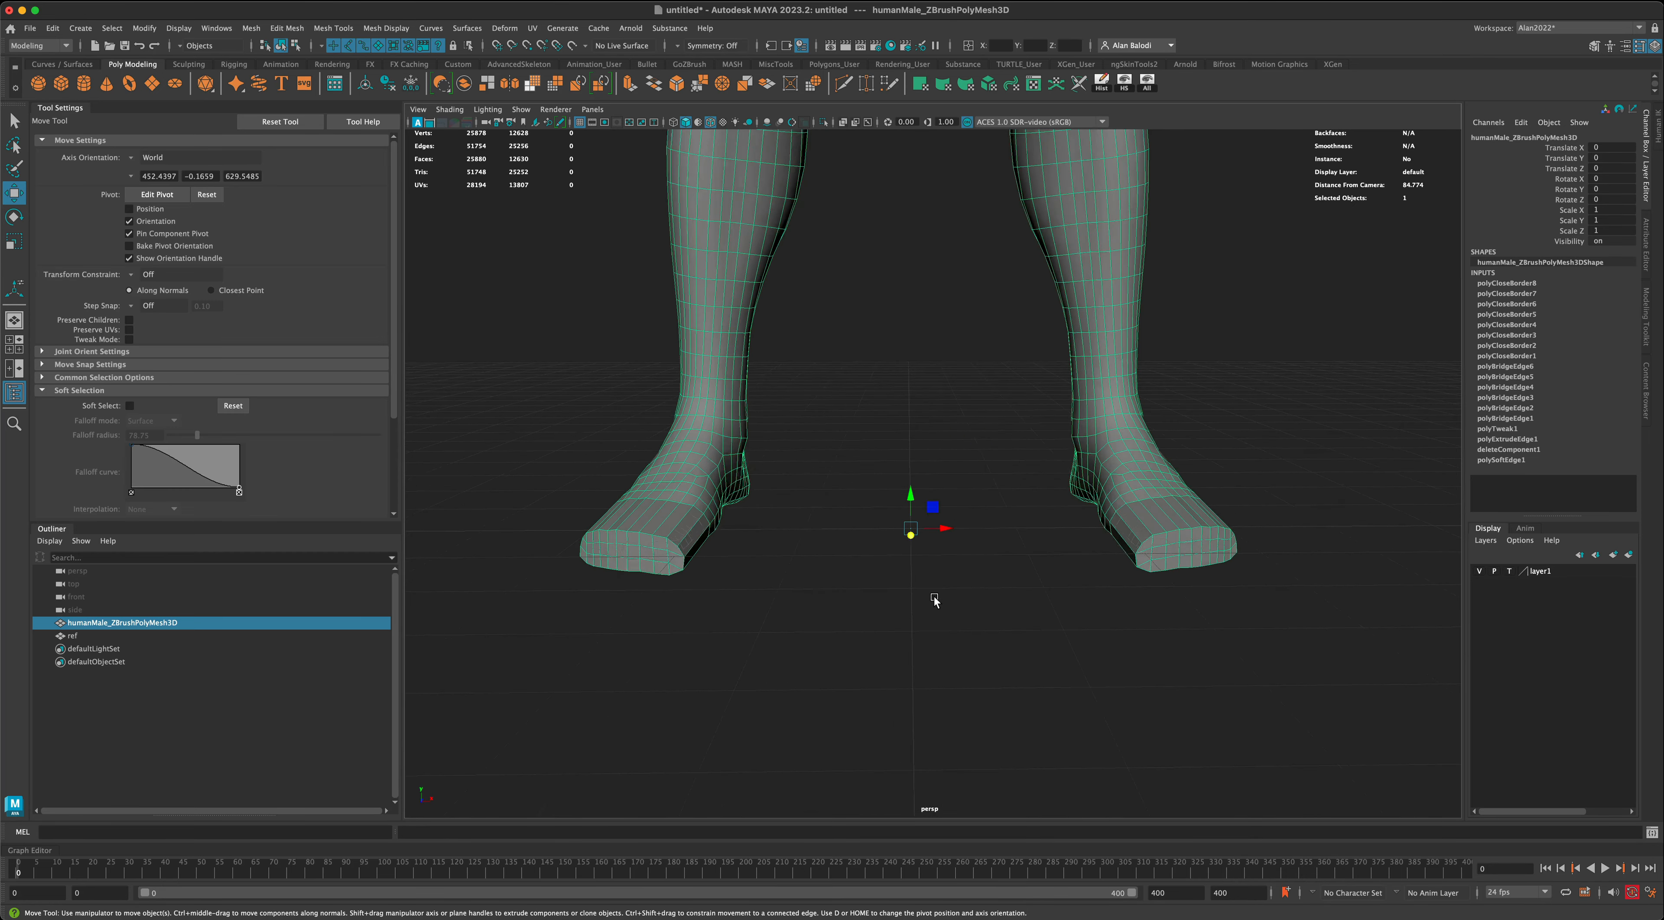
pyautogui.moveTo(935, 600)
pyautogui.keyDown('alt'); pyautogui.mouseDown()
pyautogui.moveTo(858, 609)
pyautogui.moveTo(911, 599)
pyautogui.mouseUp(); pyautogui.keyUp('alt')
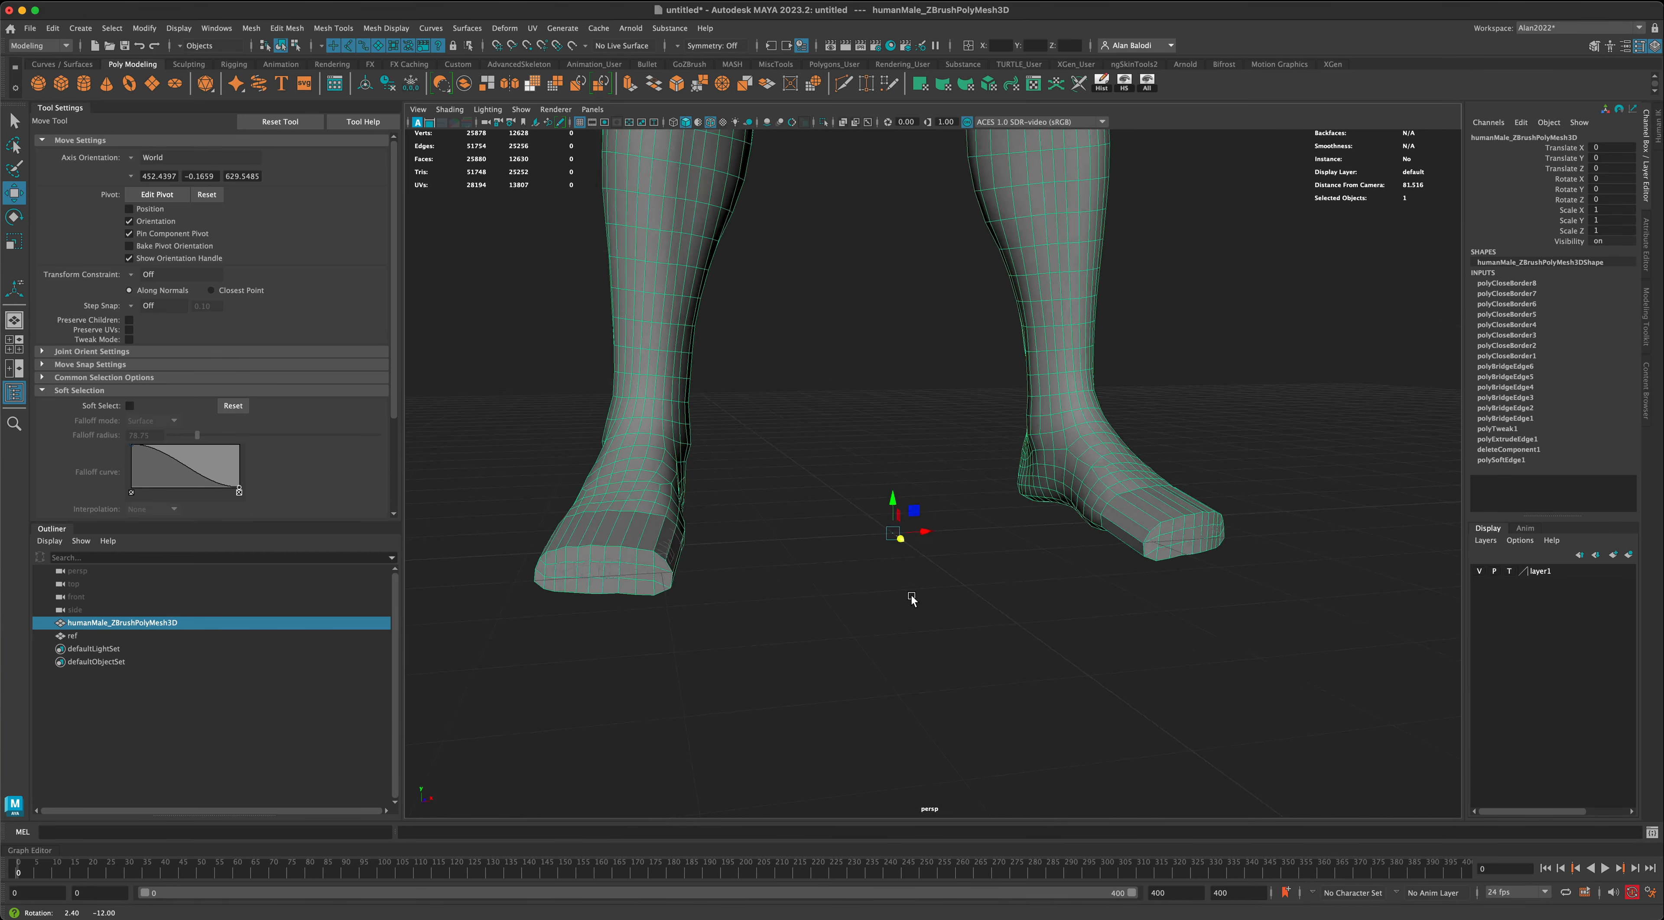
pyautogui.scroll(3, 911, 600)
pyautogui.keyDown('alt'); pyautogui.moveTo(958, 480); pyautogui.dragTo(973, 576, button='middle'); pyautogui.keyUp('alt')
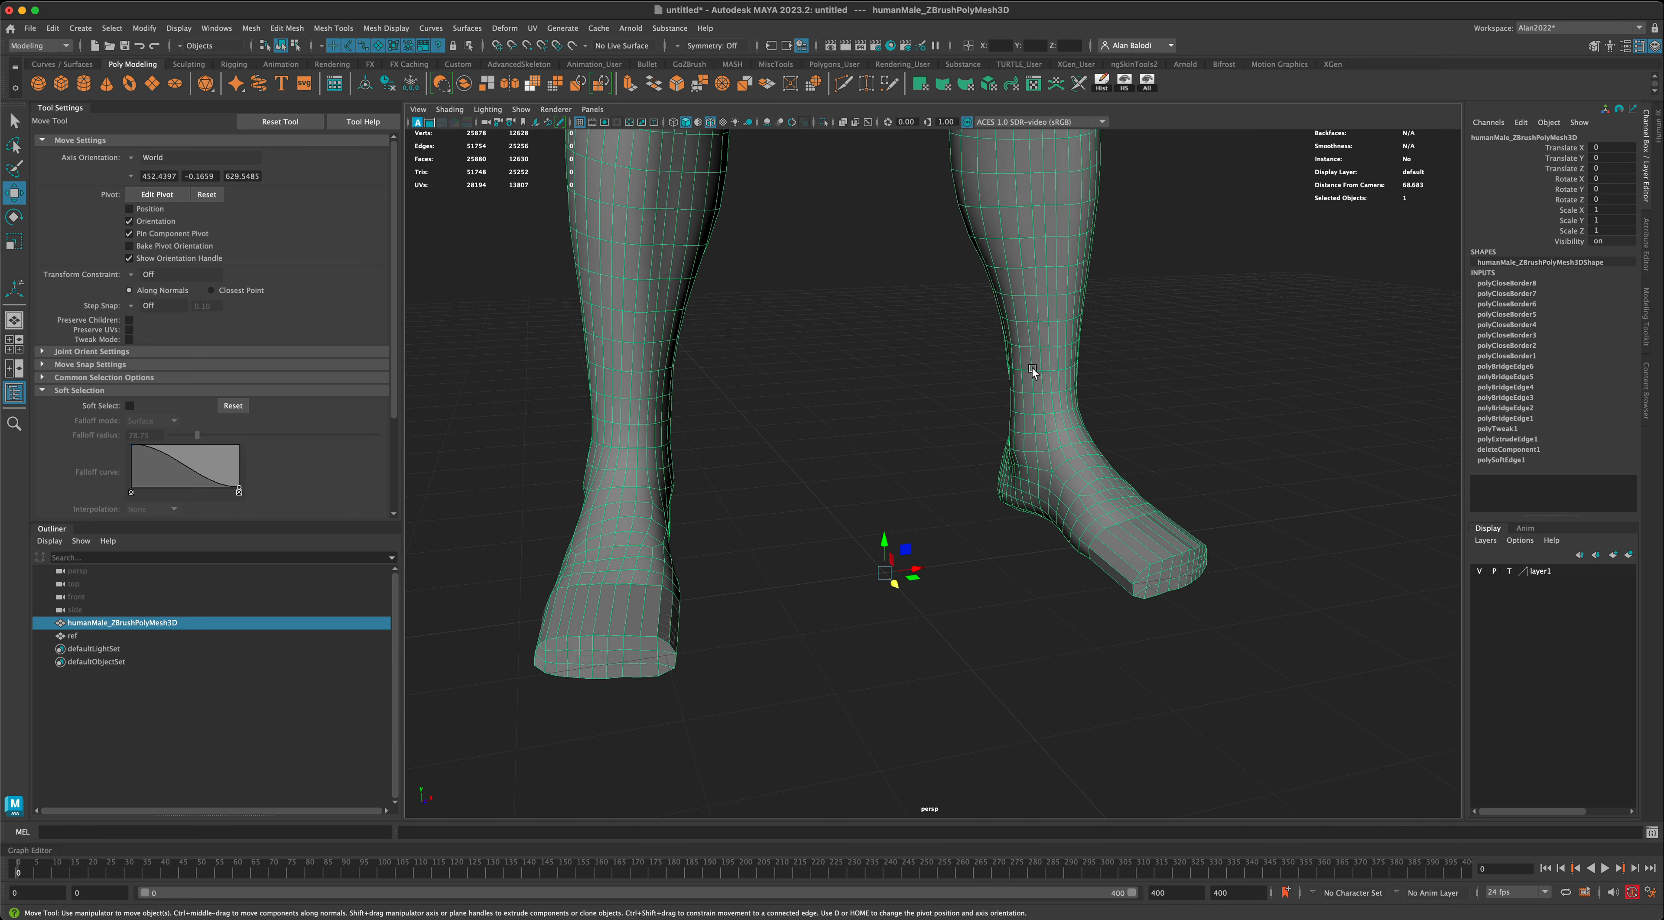
pyautogui.moveTo(1034, 368); pyautogui.dragTo(1047, 684, button='right')
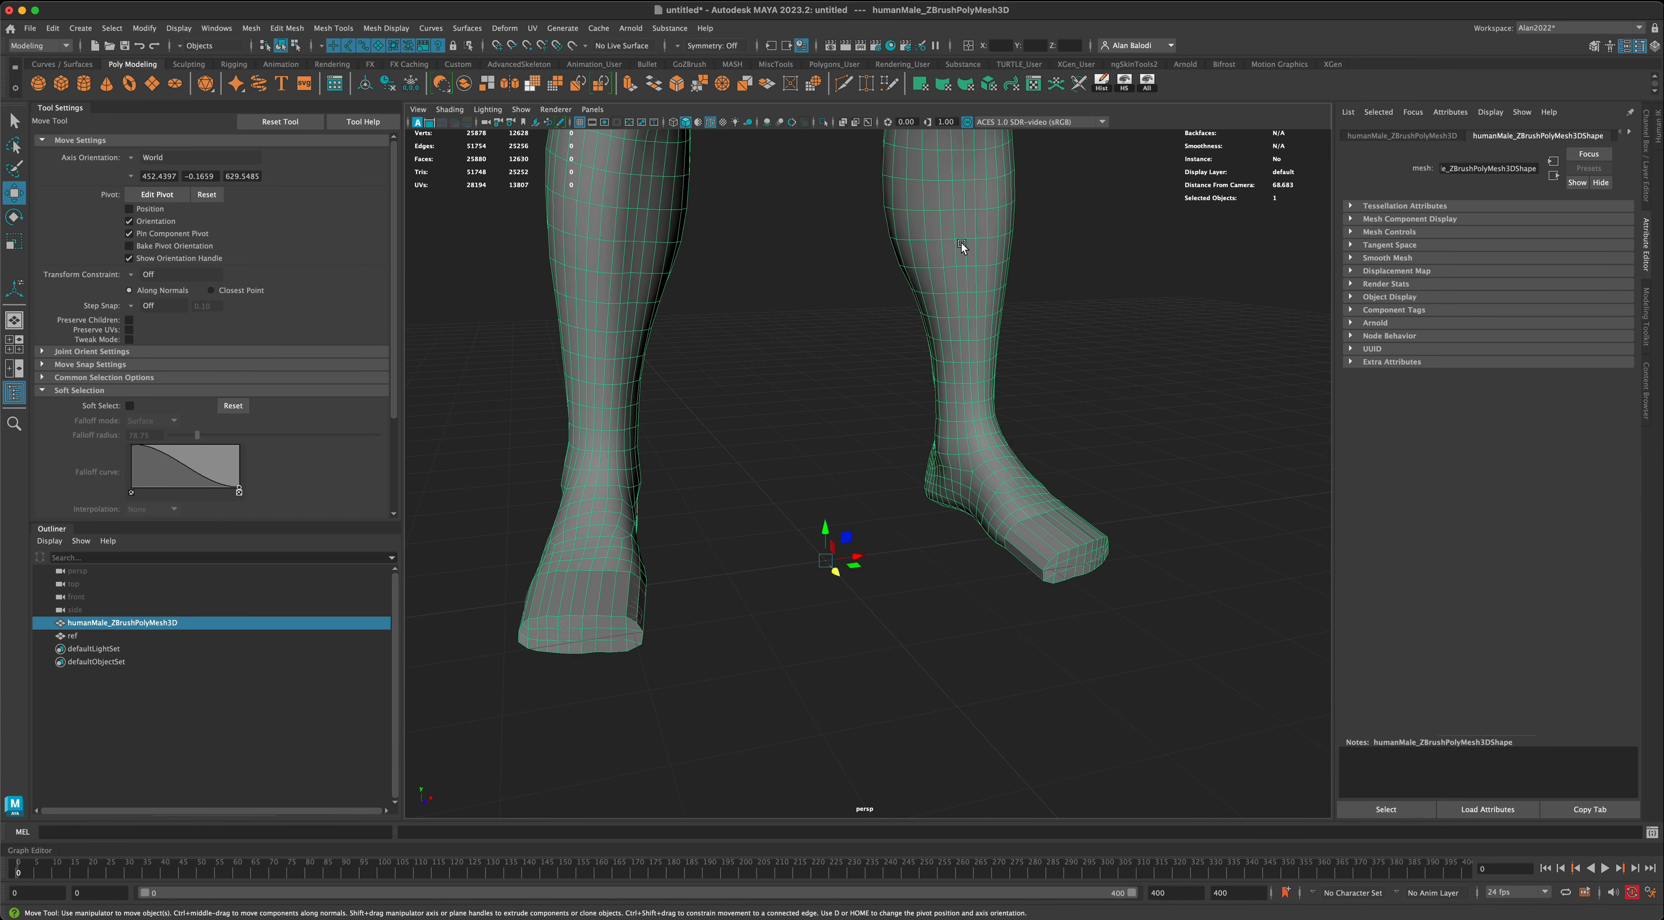
pyautogui.moveTo(961, 246); pyautogui.dragTo(973, 564, button='right')
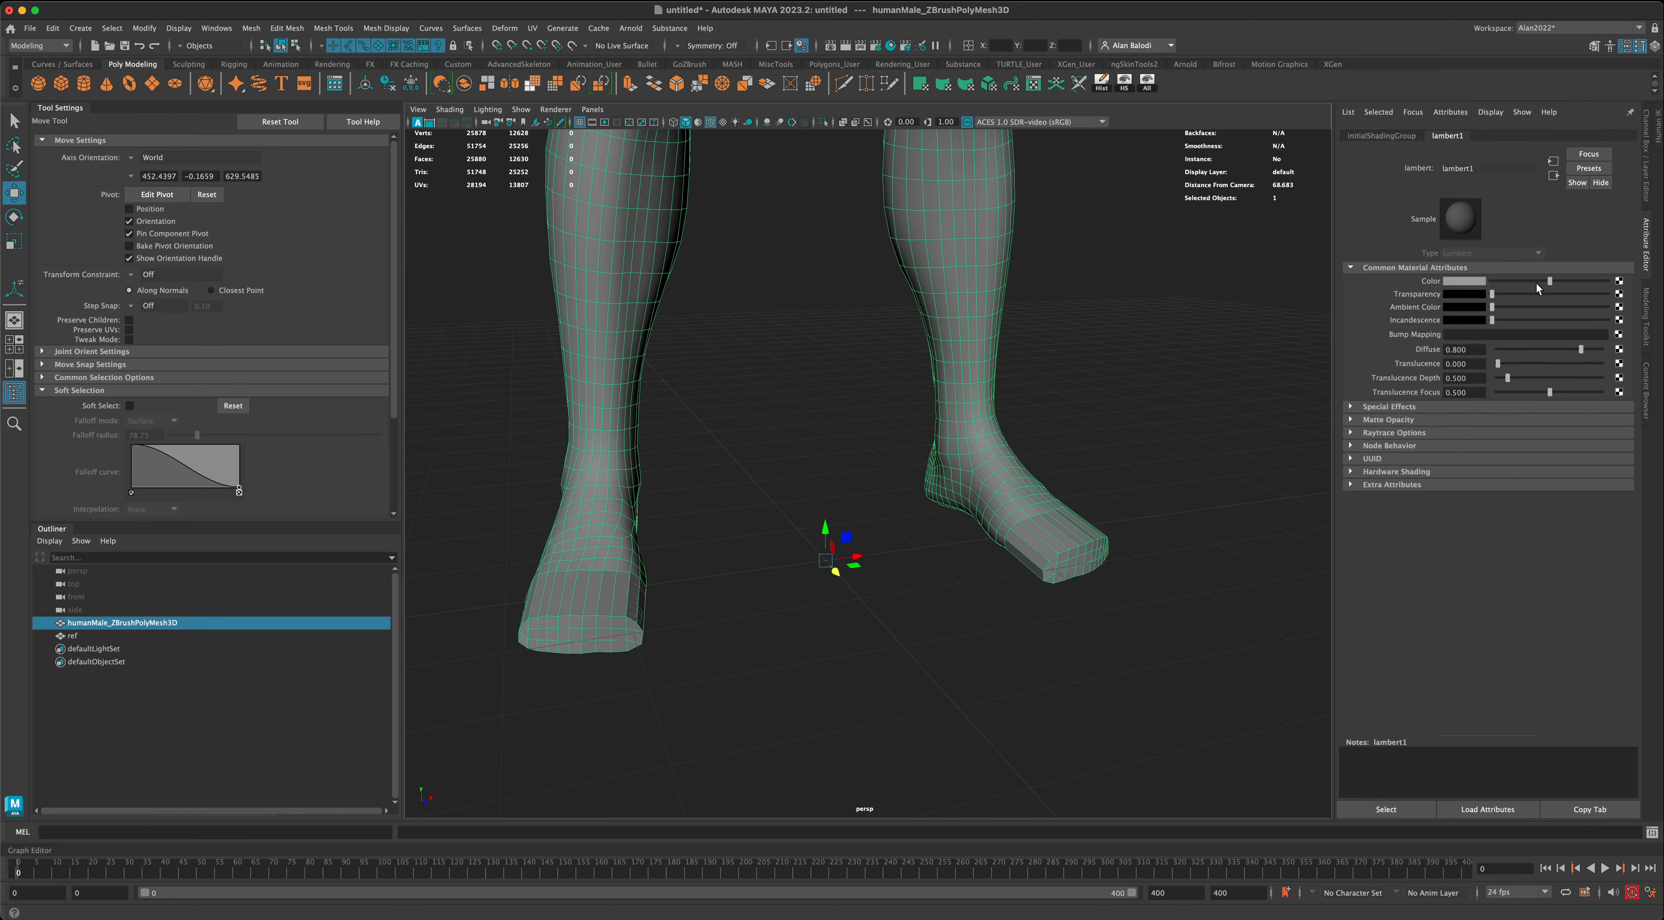
# - Test a magenta colour on the lambert1 material and return it to a neutral grey
pyautogui.moveTo(1551, 284)
pyautogui.mouseDown()
pyautogui.moveTo(1505, 285)
pyautogui.moveTo(1618, 290)
pyautogui.moveTo(1543, 292)
pyautogui.moveTo(1610, 296)
pyautogui.moveTo(1569, 296)
pyautogui.mouseUp()
pyautogui.click(1465, 281)
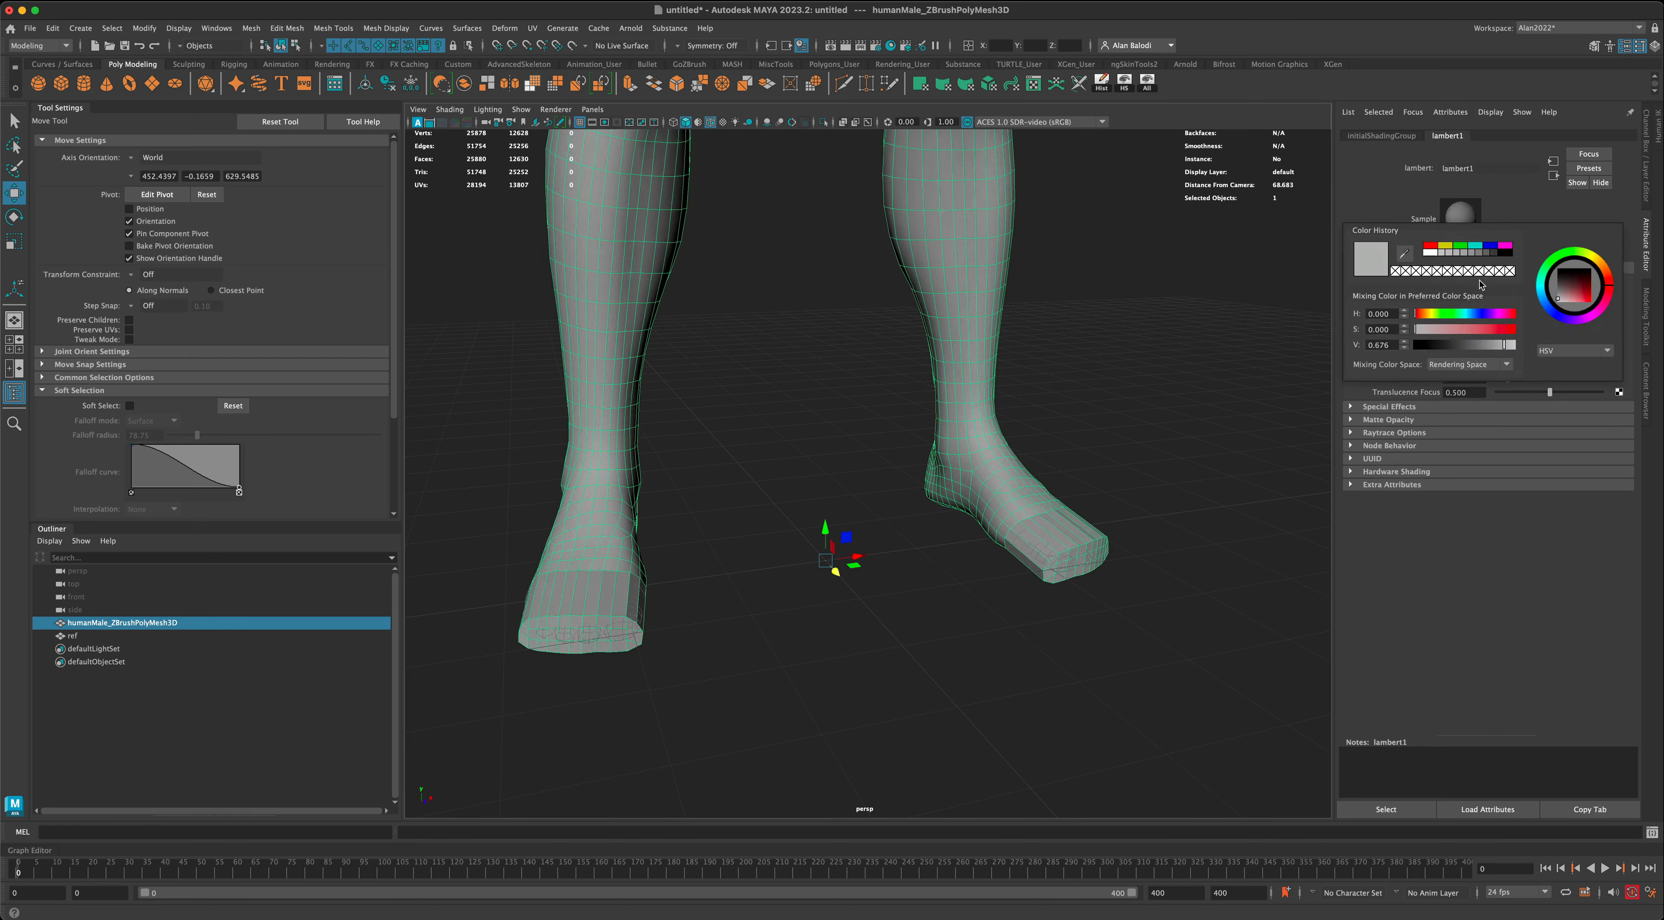
pyautogui.click(1549, 299)
pyautogui.click(1584, 305)
pyautogui.click(1551, 313)
pyautogui.click(1588, 320)
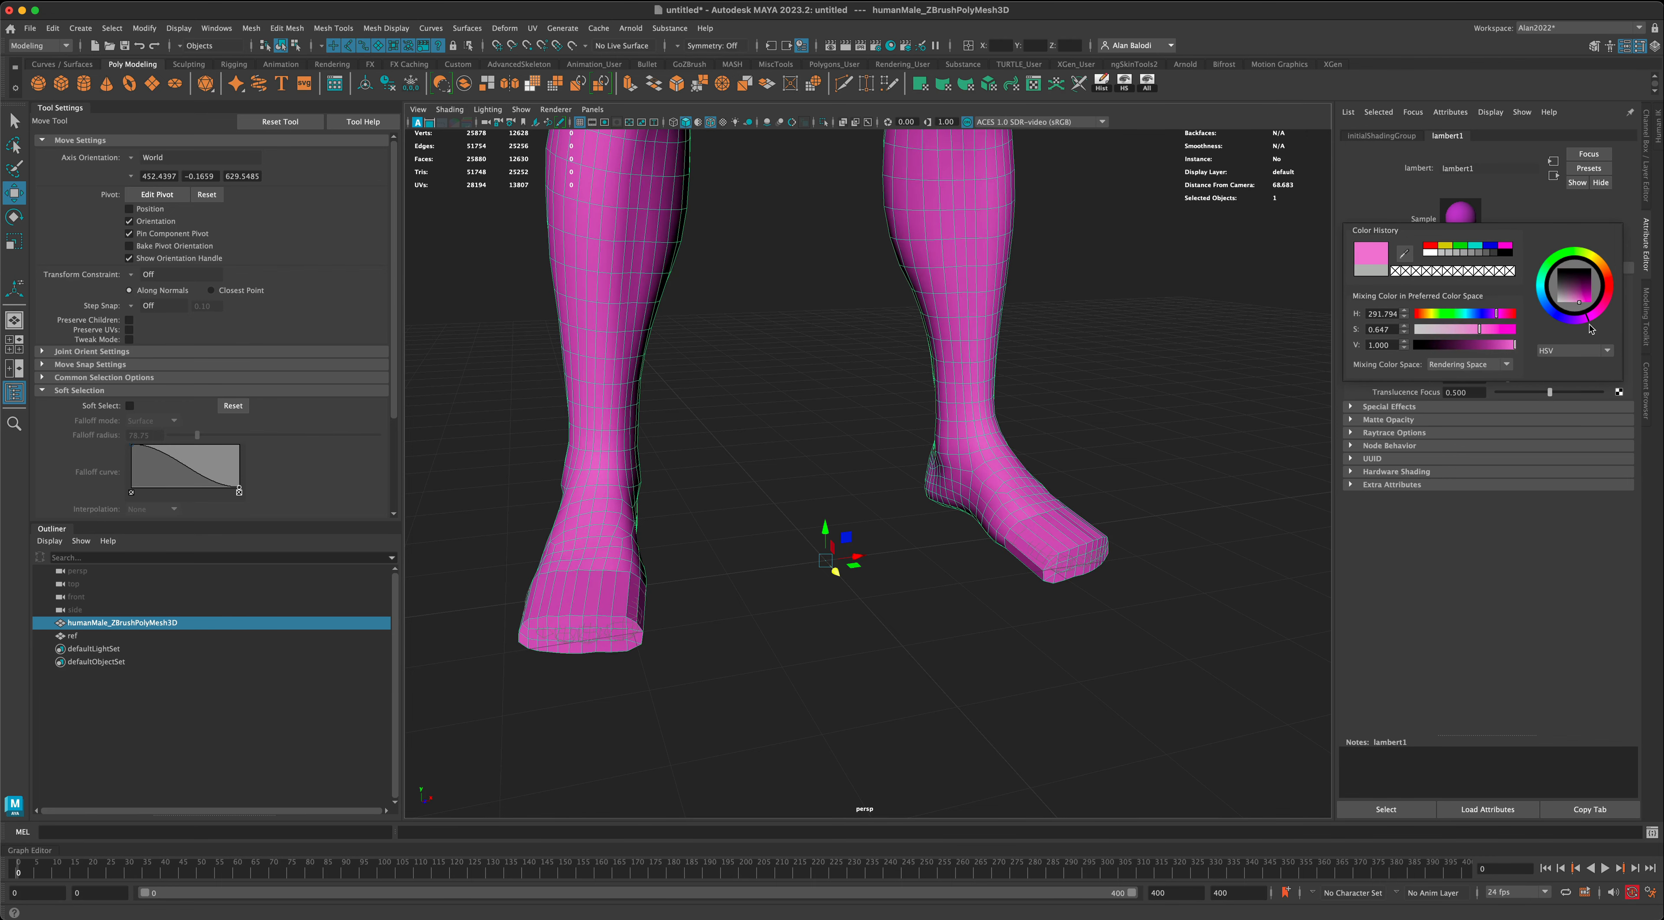
pyautogui.moveTo(1582, 300)
pyautogui.mouseDown()
pyautogui.moveTo(1553, 305)
pyautogui.moveTo(1552, 288)
pyautogui.mouseUp()
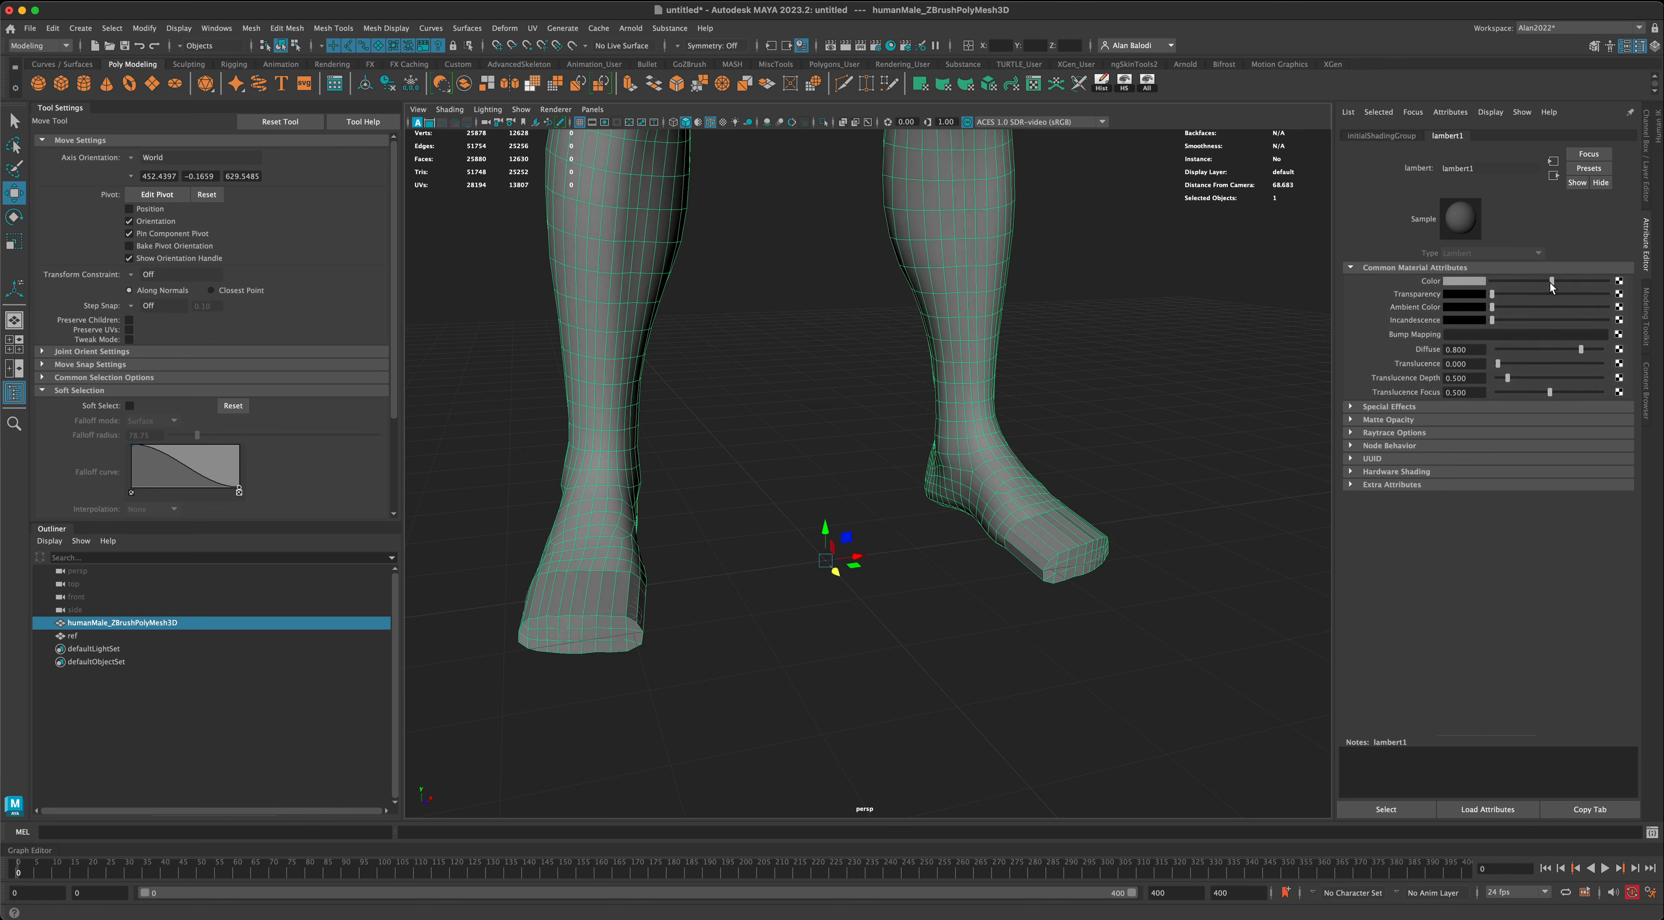
# - Examine the body mesh's UV shells in the UV Editor, with the mesh selected, and close the editor
pyautogui.click(1217, 426)
pyautogui.keyDown('alt'); pyautogui.moveTo(1189, 427); pyautogui.dragTo(798, 579); pyautogui.keyUp('alt')
pyautogui.click(696, 588)
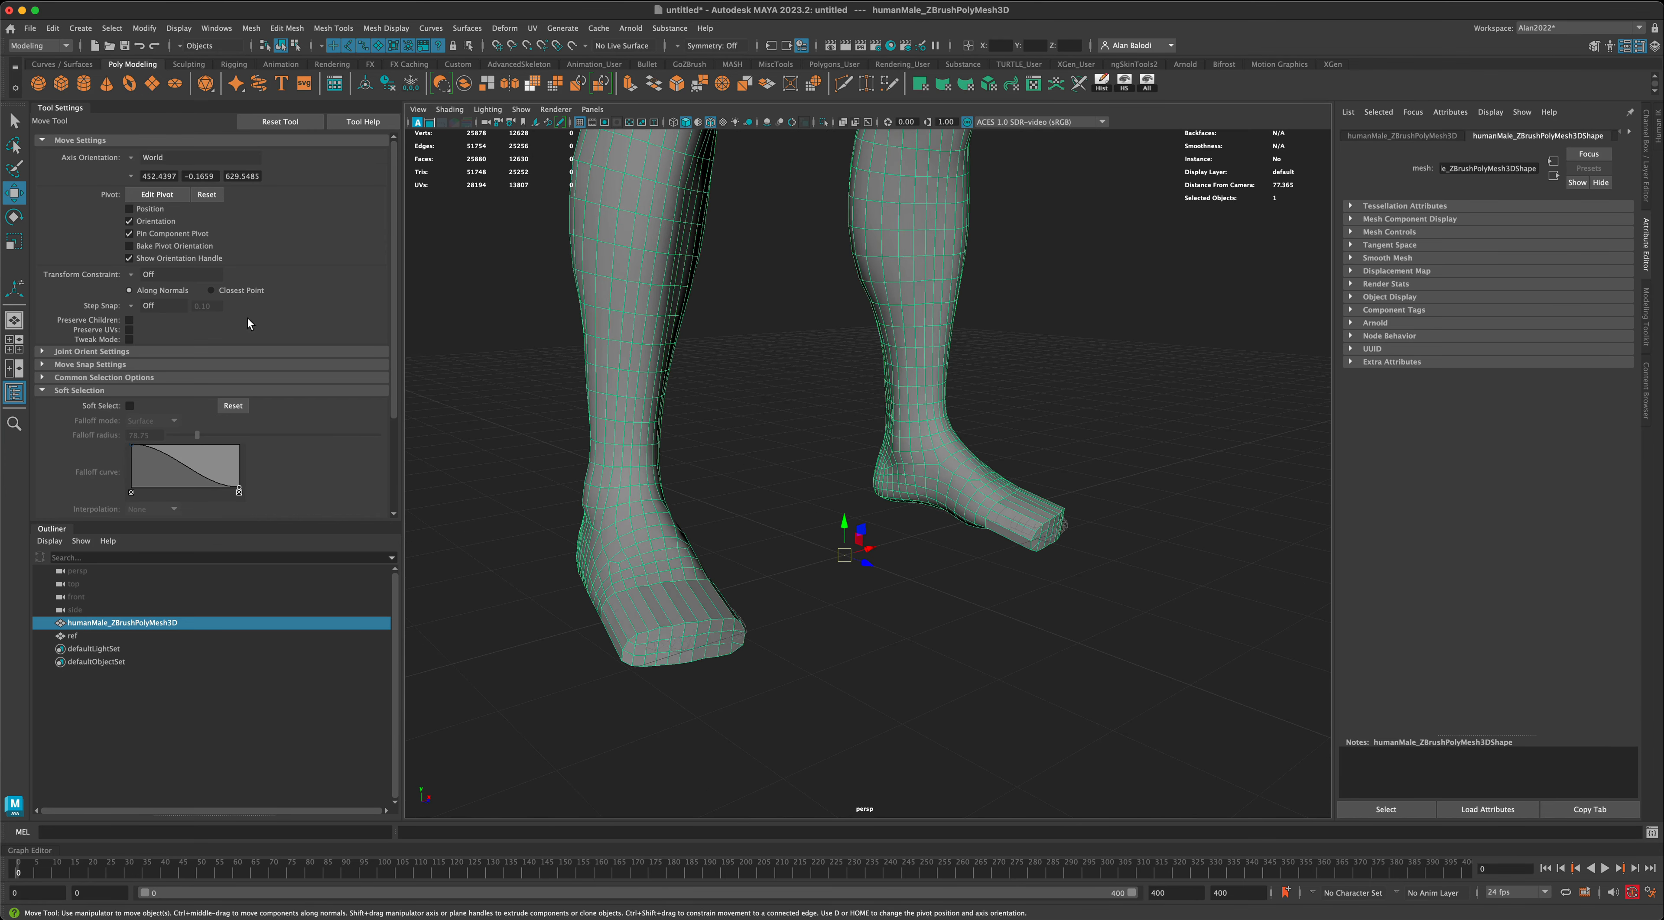
pyautogui.click(15, 122)
pyautogui.moveTo(799, 451)
pyautogui.keyDown('alt'); pyautogui.mouseDown()
pyautogui.moveTo(812, 460)
pyautogui.moveTo(799, 460)
pyautogui.mouseUp(); pyautogui.keyUp('alt')
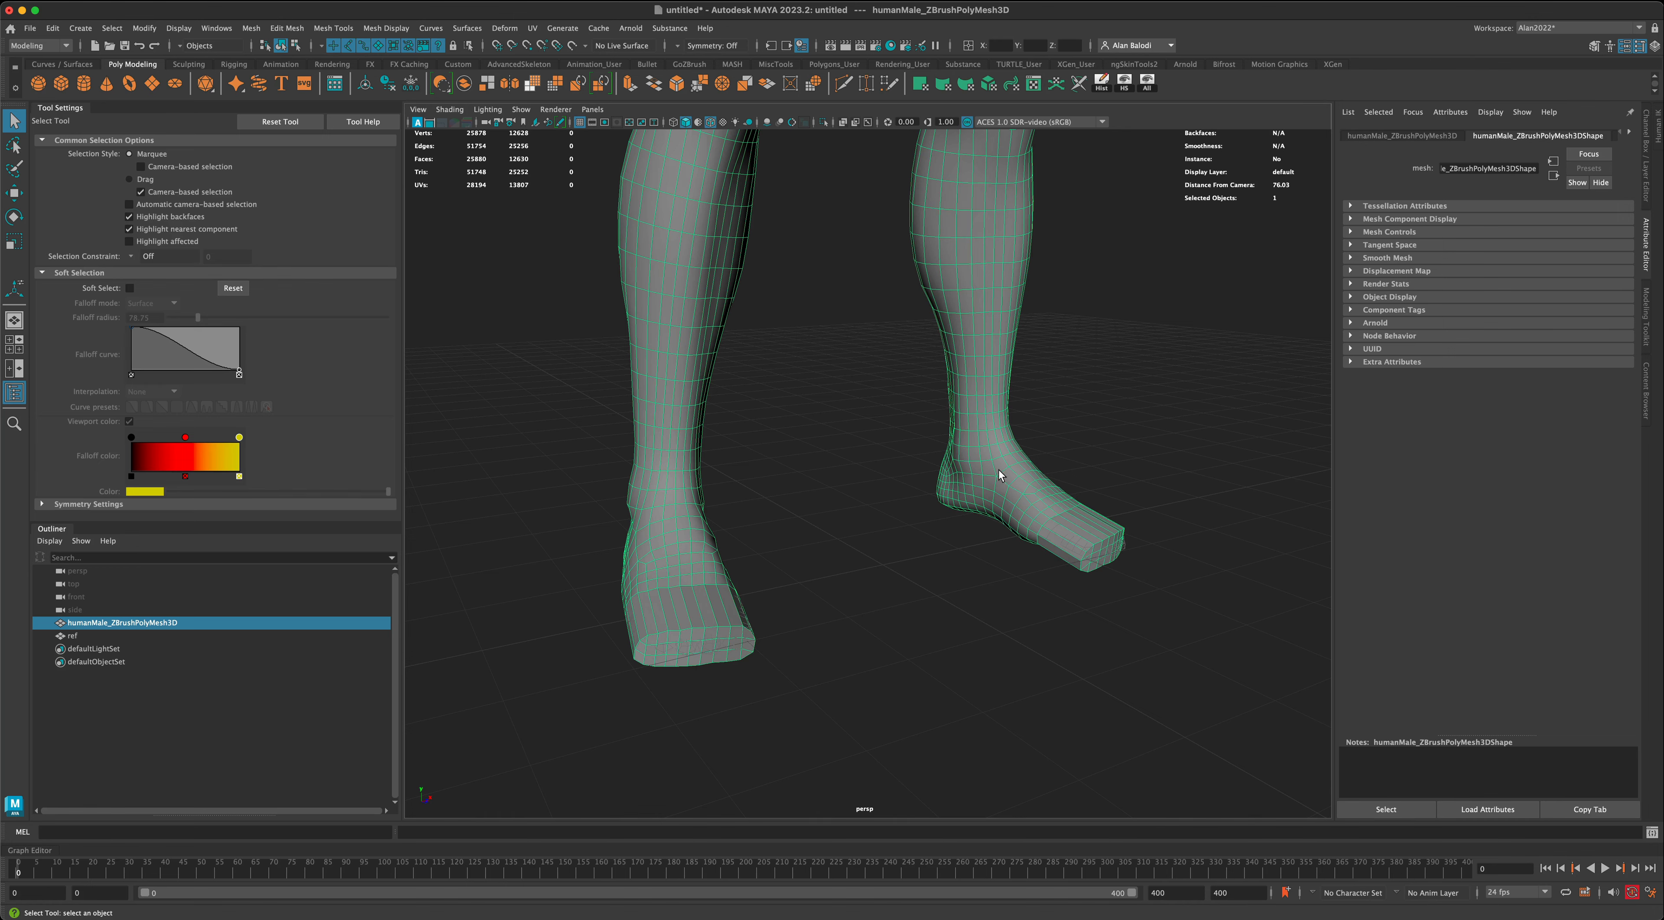
pyautogui.click(1123, 464)
pyautogui.moveTo(1128, 442); pyautogui.dragTo(1050, 523)
pyautogui.click(1034, 82)
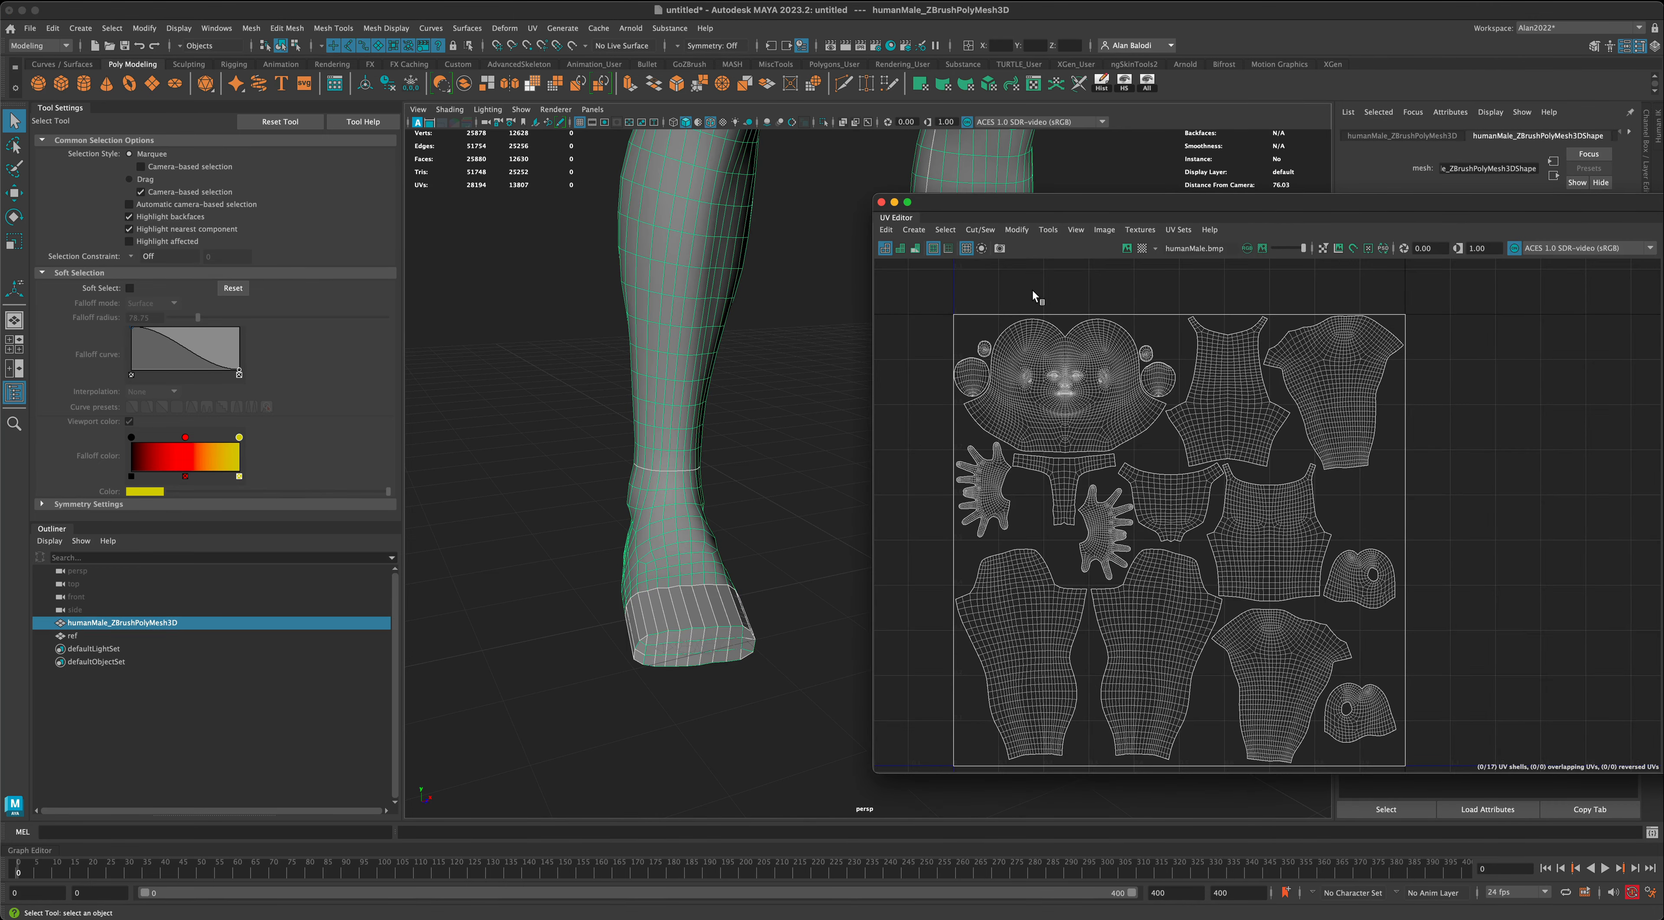
pyautogui.moveTo(1041, 209); pyautogui.dragTo(1049, 206)
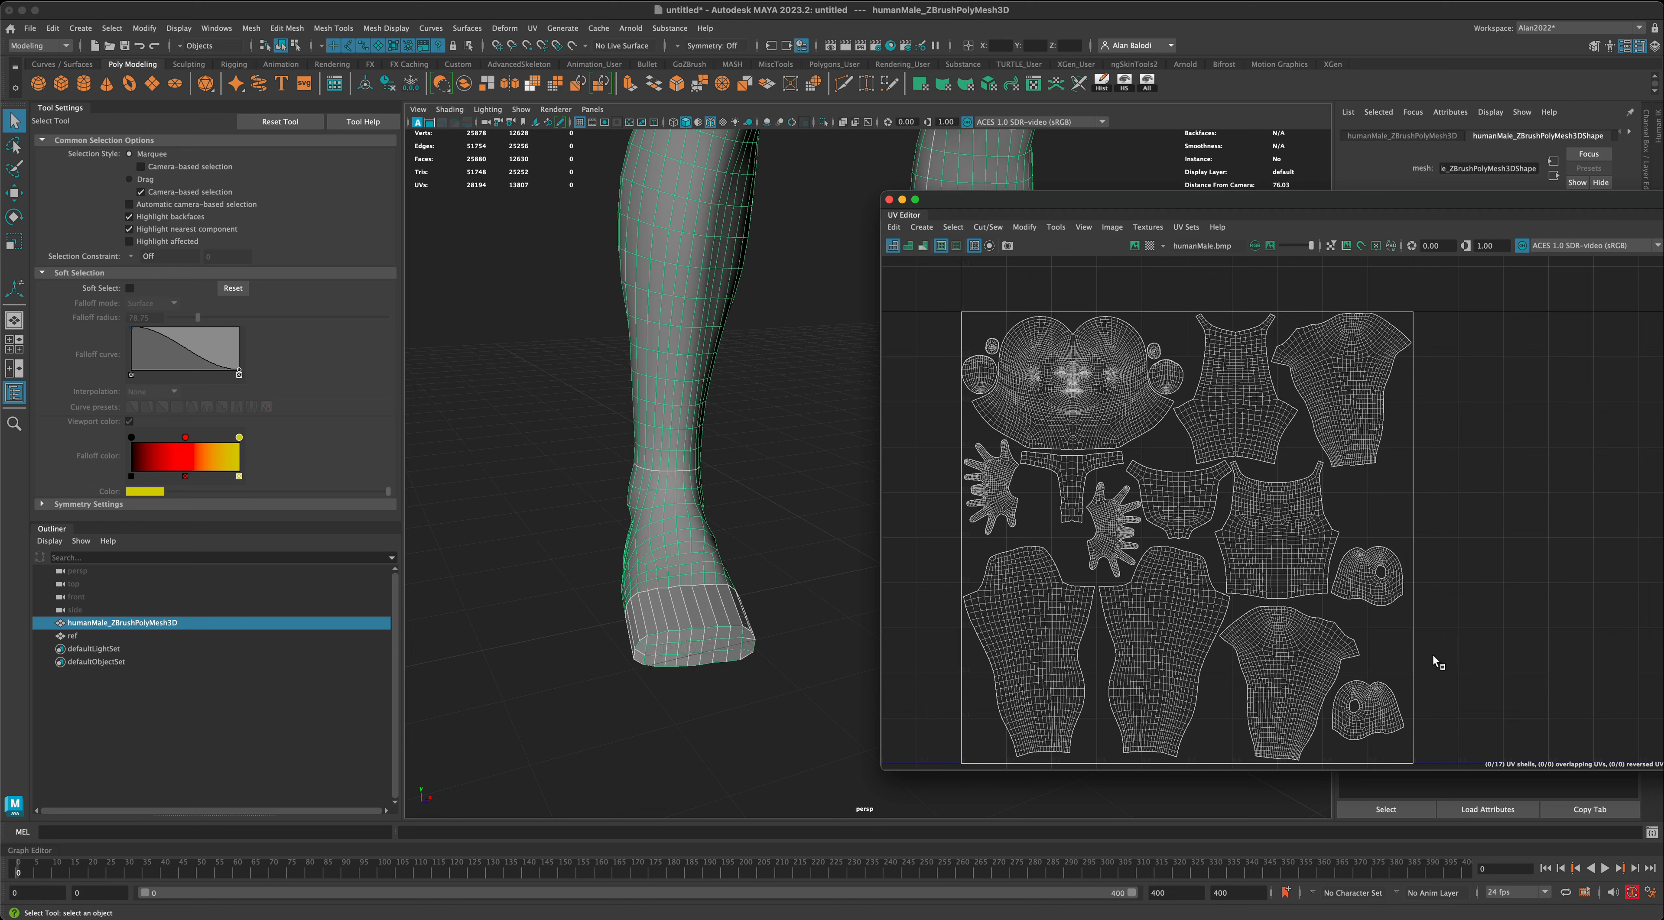
pyautogui.click(889, 200)
pyautogui.click(842, 578)
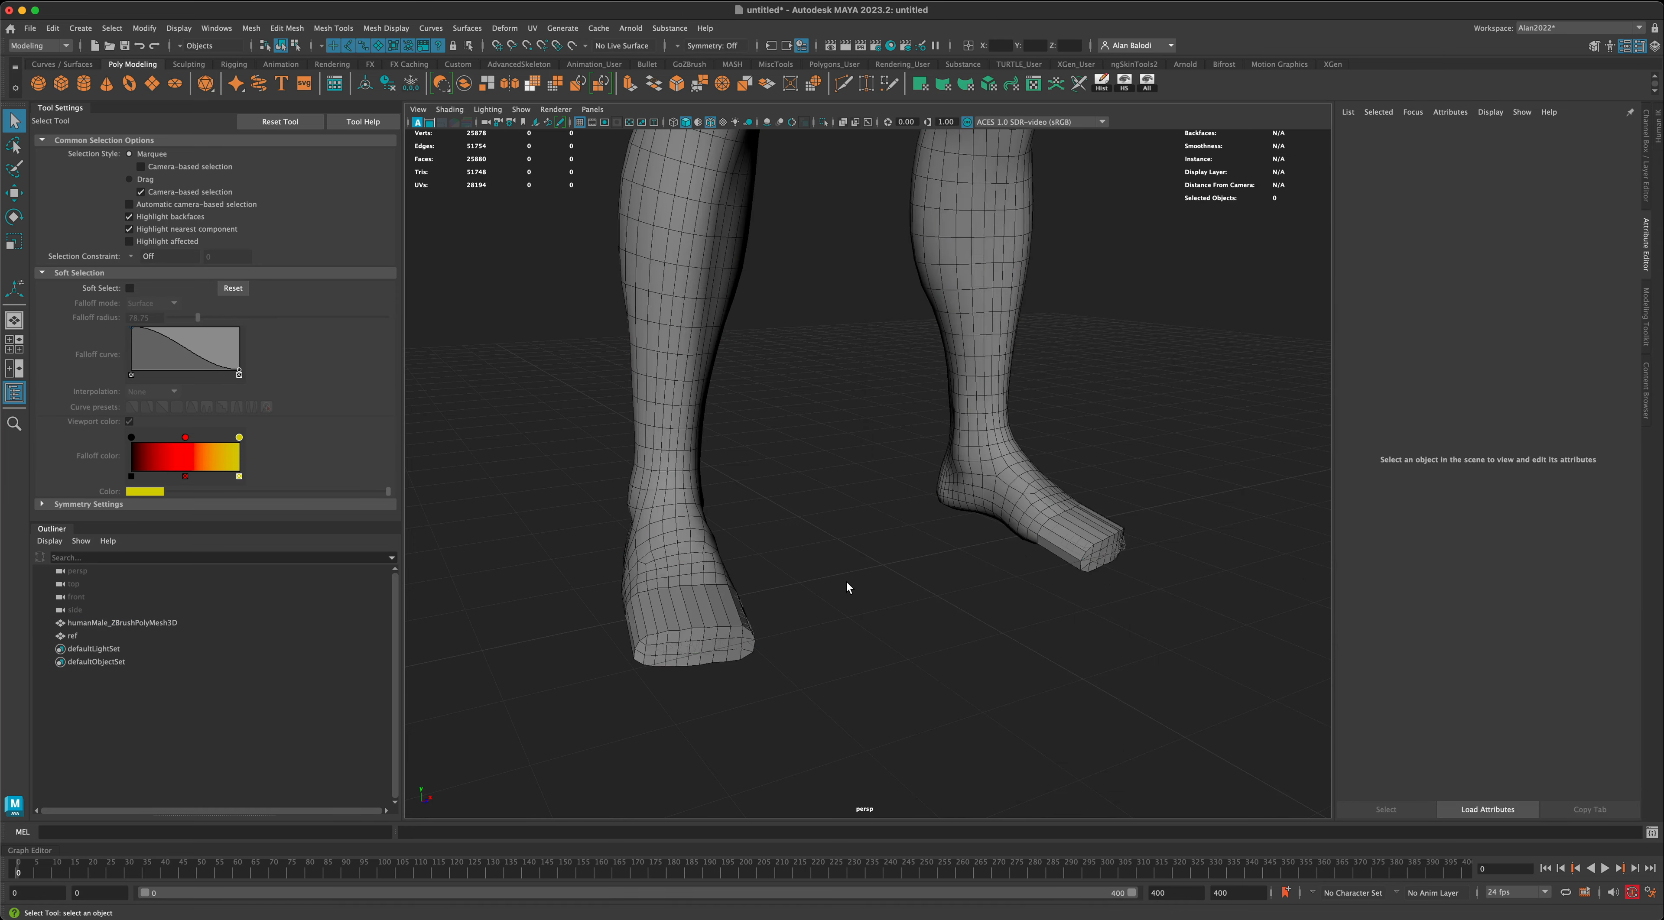
# - Configure the Insert Edge Loop tool on the body mesh for multiple edge loops, with the number of loops set to 3
pyautogui.keyDown('alt'); pyautogui.moveTo(847, 582); pyautogui.dragTo(842, 581); pyautogui.keyUp('alt')
pyautogui.click(693, 621)
pyautogui.keyDown('alt'); pyautogui.moveTo(920, 659); pyautogui.dragTo(969, 631); pyautogui.keyUp('alt')
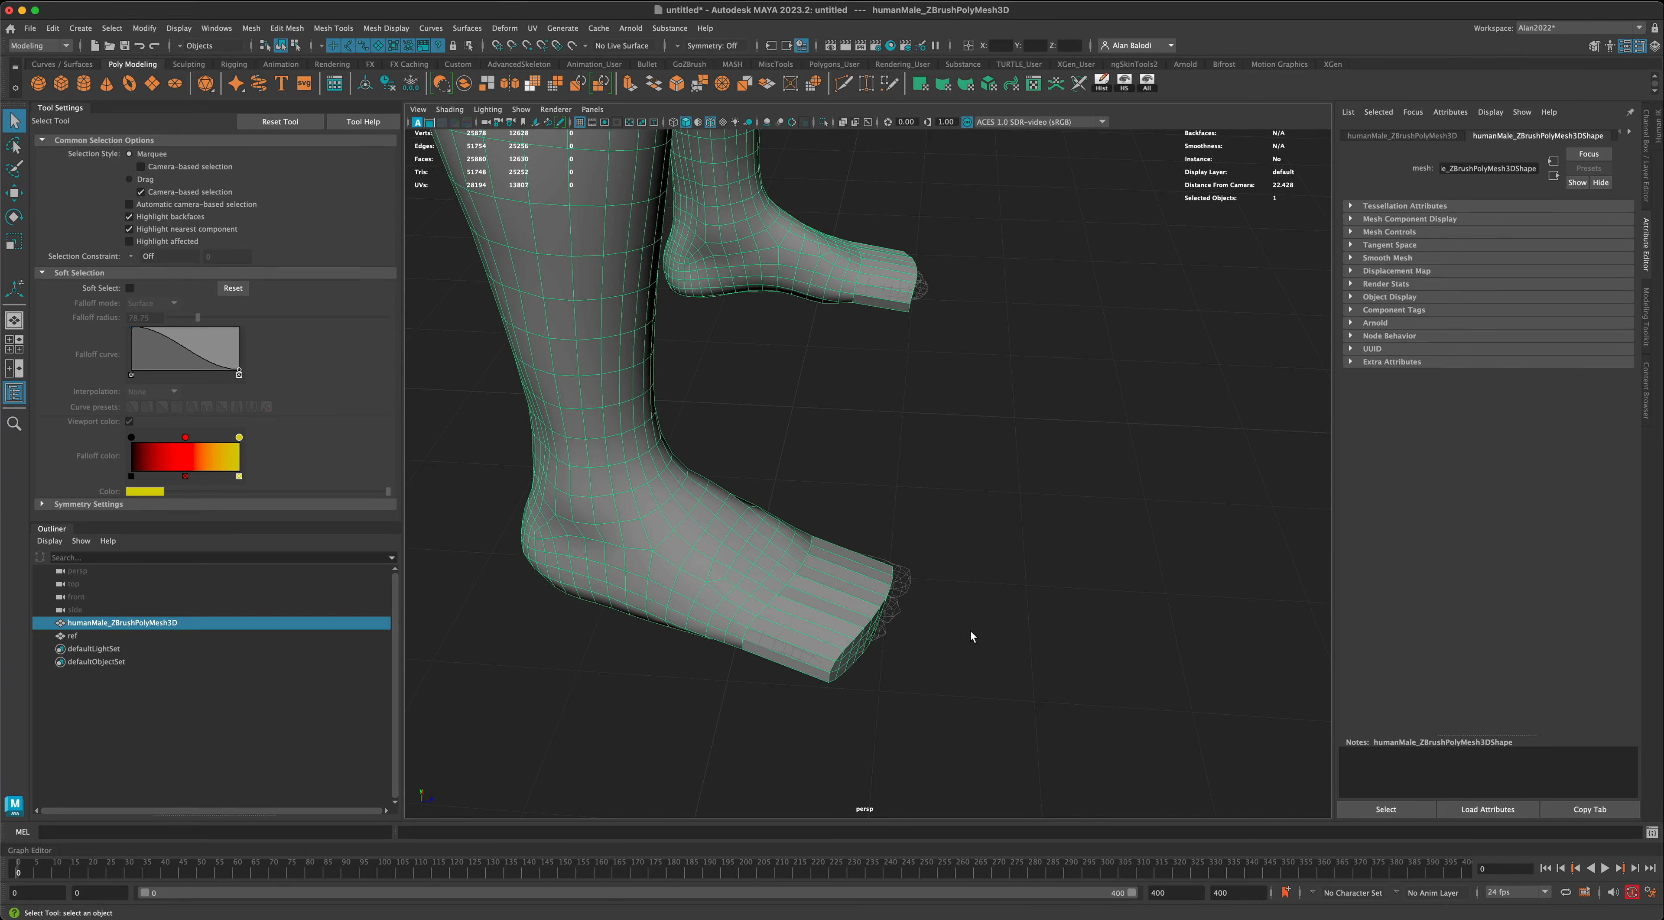
pyautogui.click(333, 27)
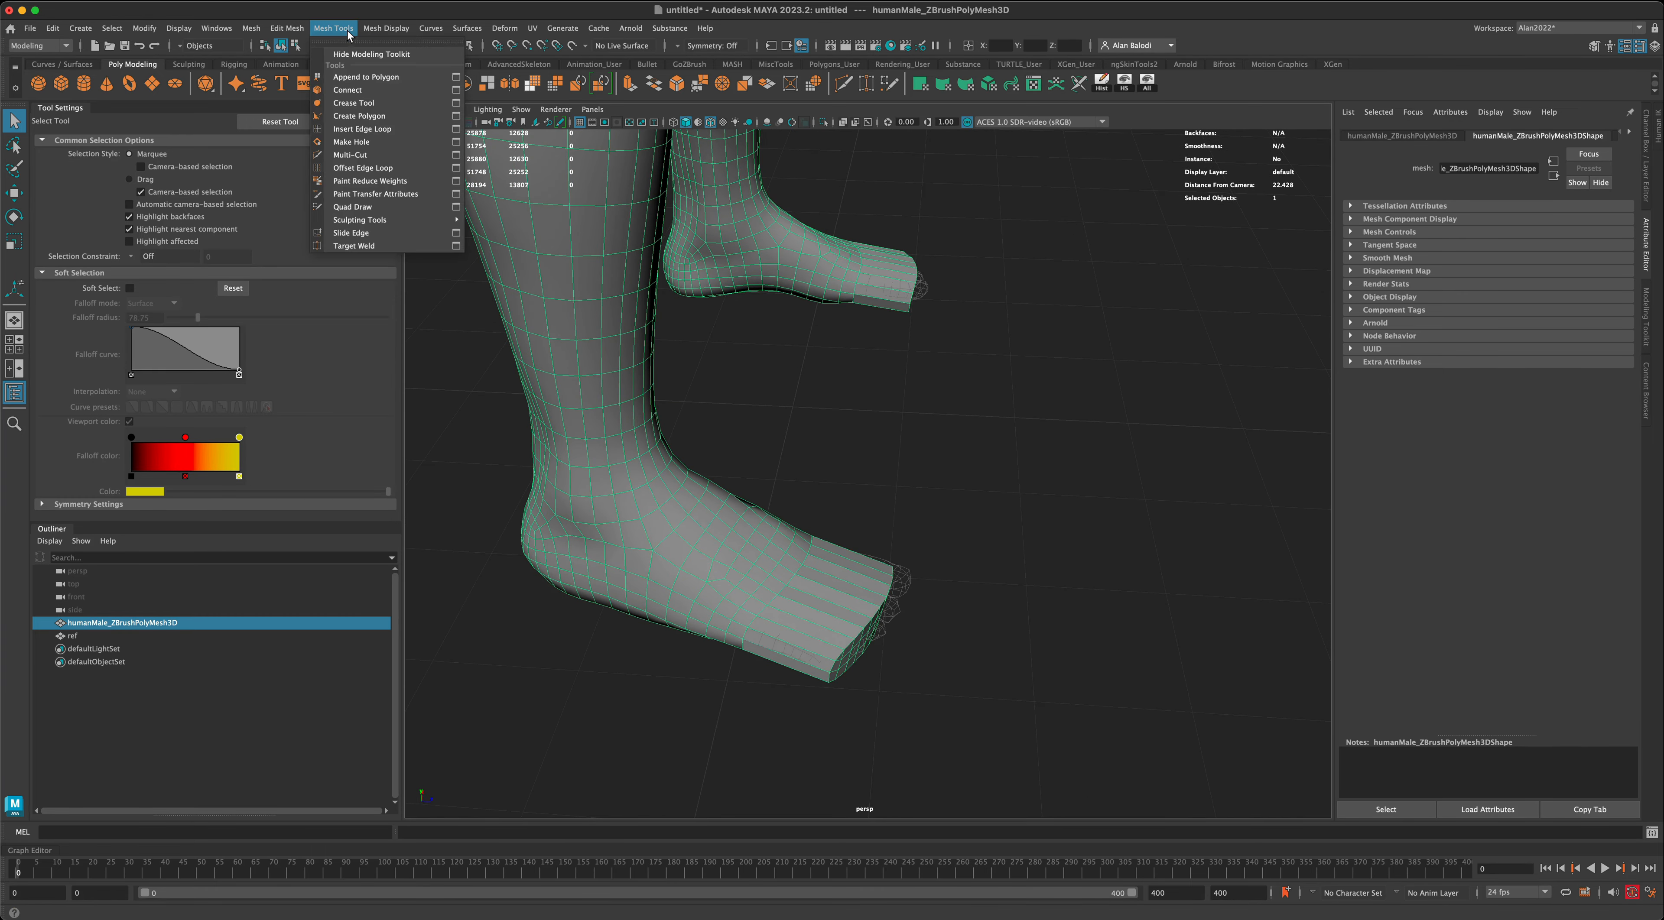
pyautogui.click(456, 130)
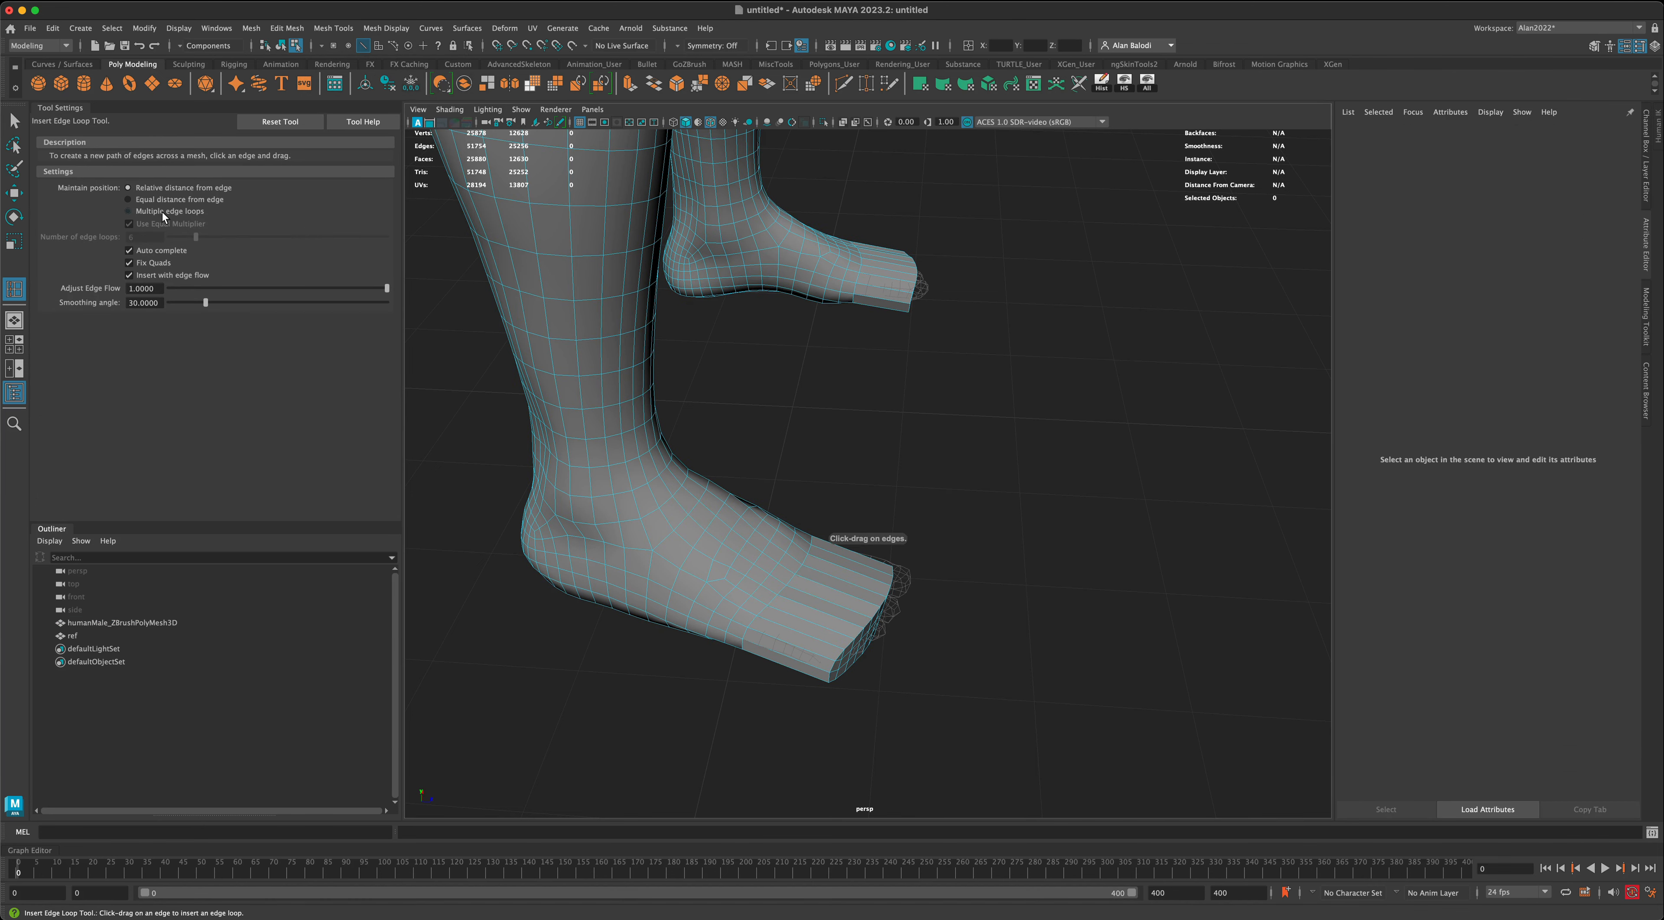
pyautogui.click(129, 211)
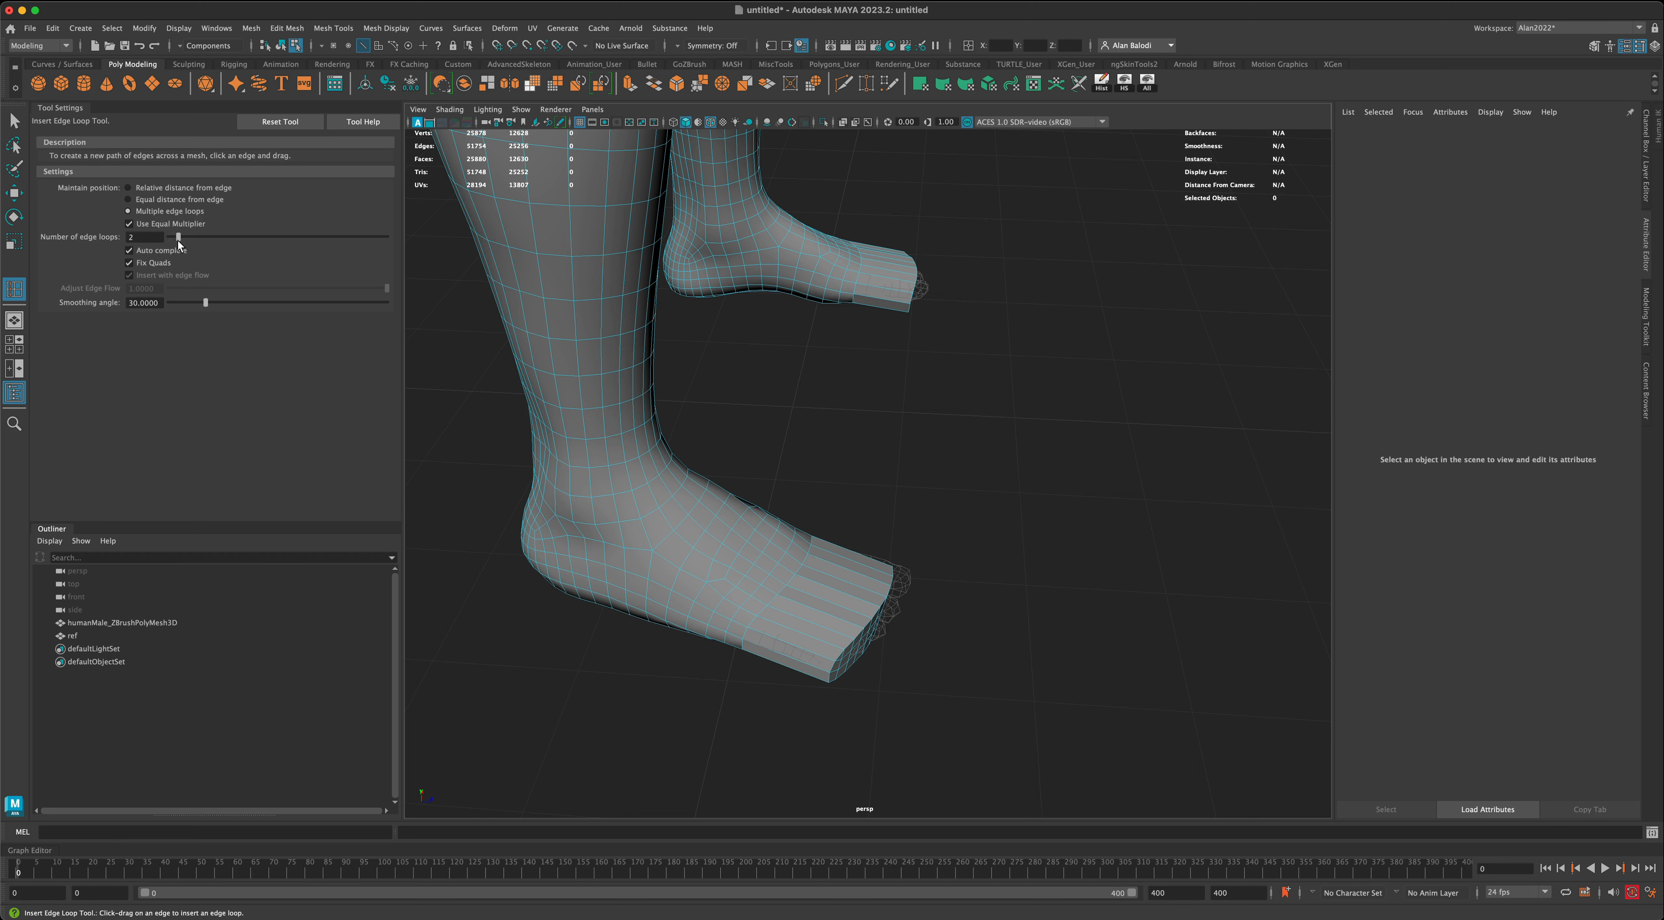
pyautogui.moveTo(178, 239); pyautogui.dragTo(182, 243)
# - Set symmetry to Object X and insert the three edge loops across the extended front section of both feet
pyautogui.click(678, 52)
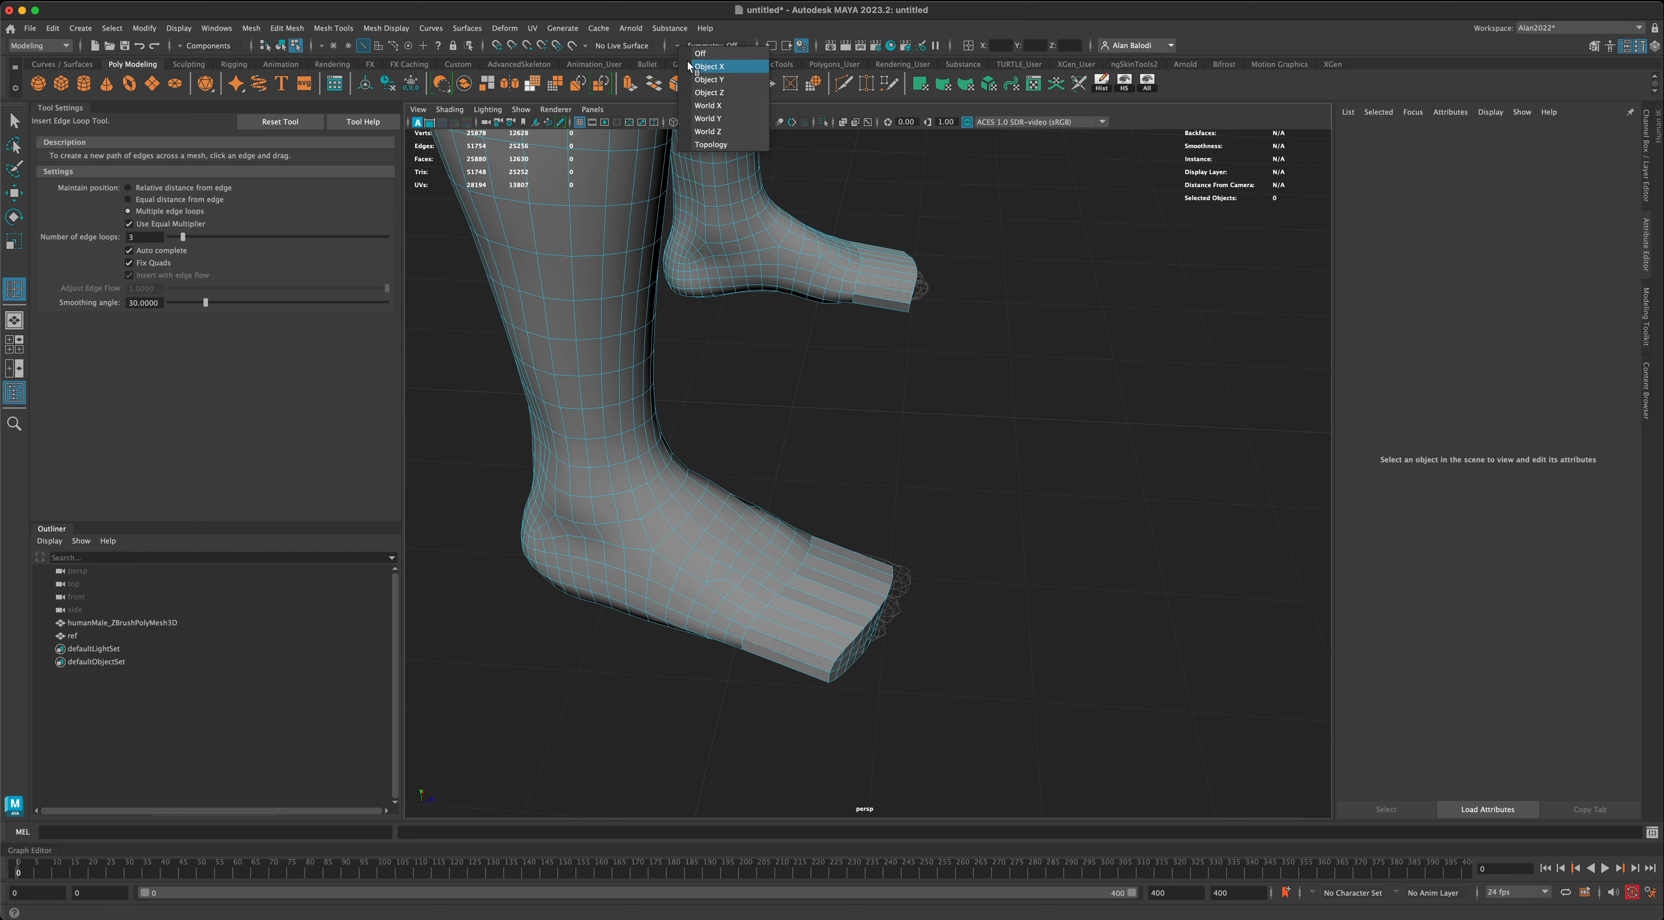
pyautogui.click(710, 69)
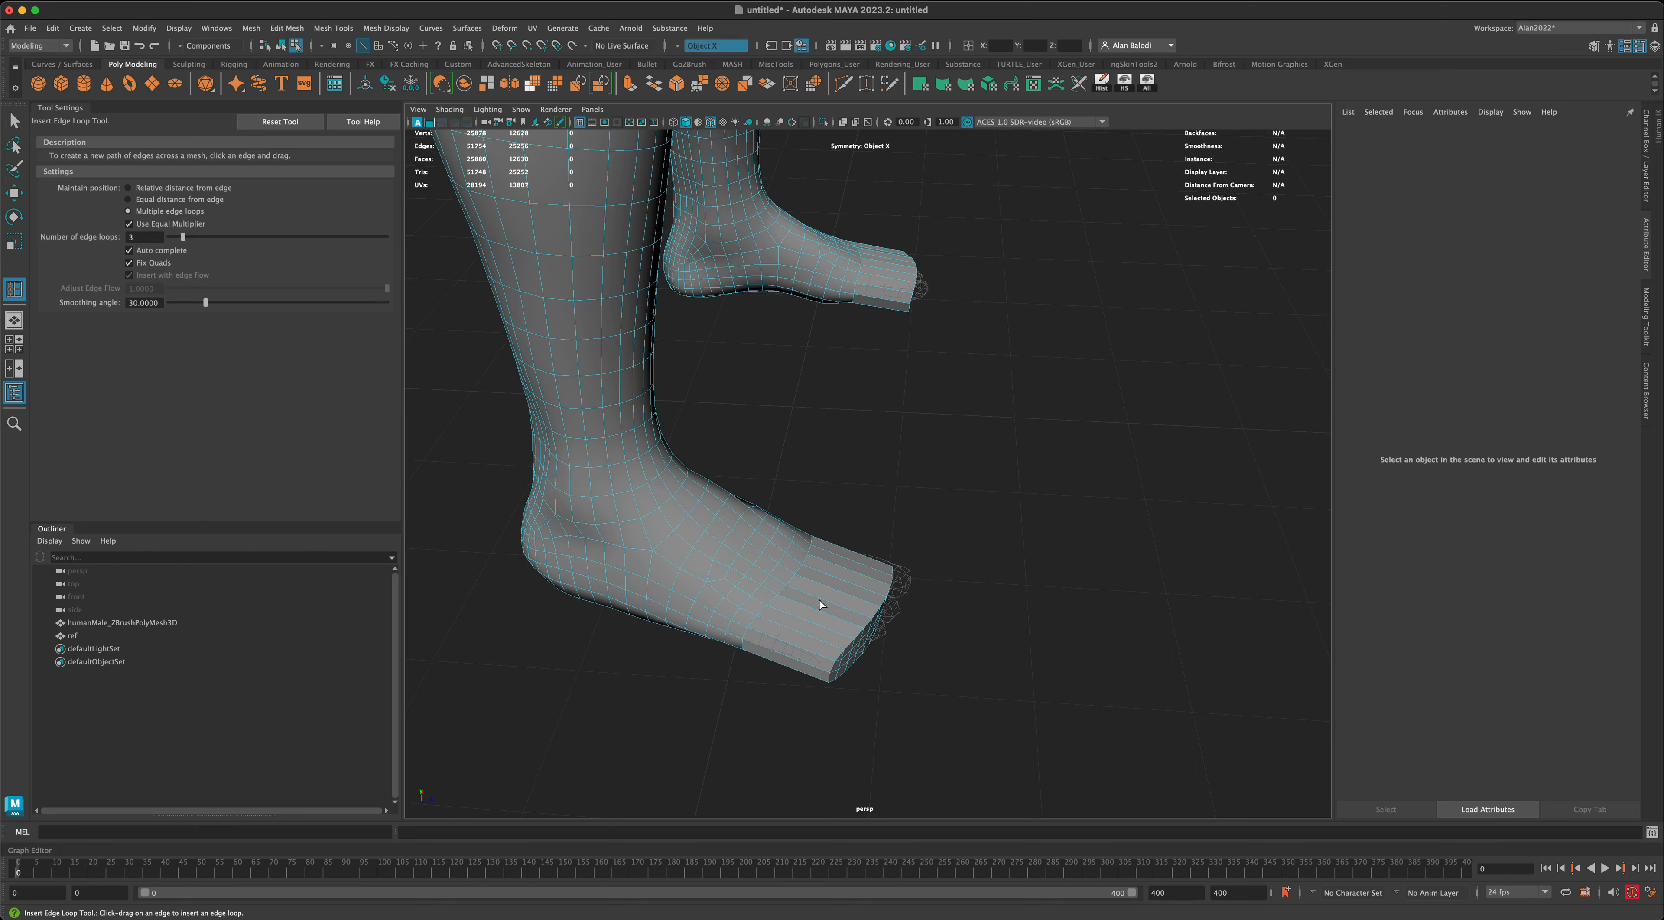
pyautogui.moveTo(815, 598); pyautogui.dragTo(818, 598)
pyautogui.moveTo(1042, 654)
pyautogui.keyDown('alt'); pyautogui.mouseDown()
pyautogui.moveTo(1073, 643)
pyautogui.moveTo(1055, 673)
pyautogui.moveTo(977, 680)
pyautogui.moveTo(1049, 678)
pyautogui.mouseUp(); pyautogui.keyUp('alt')
pyautogui.scroll(2, 1050, 678)
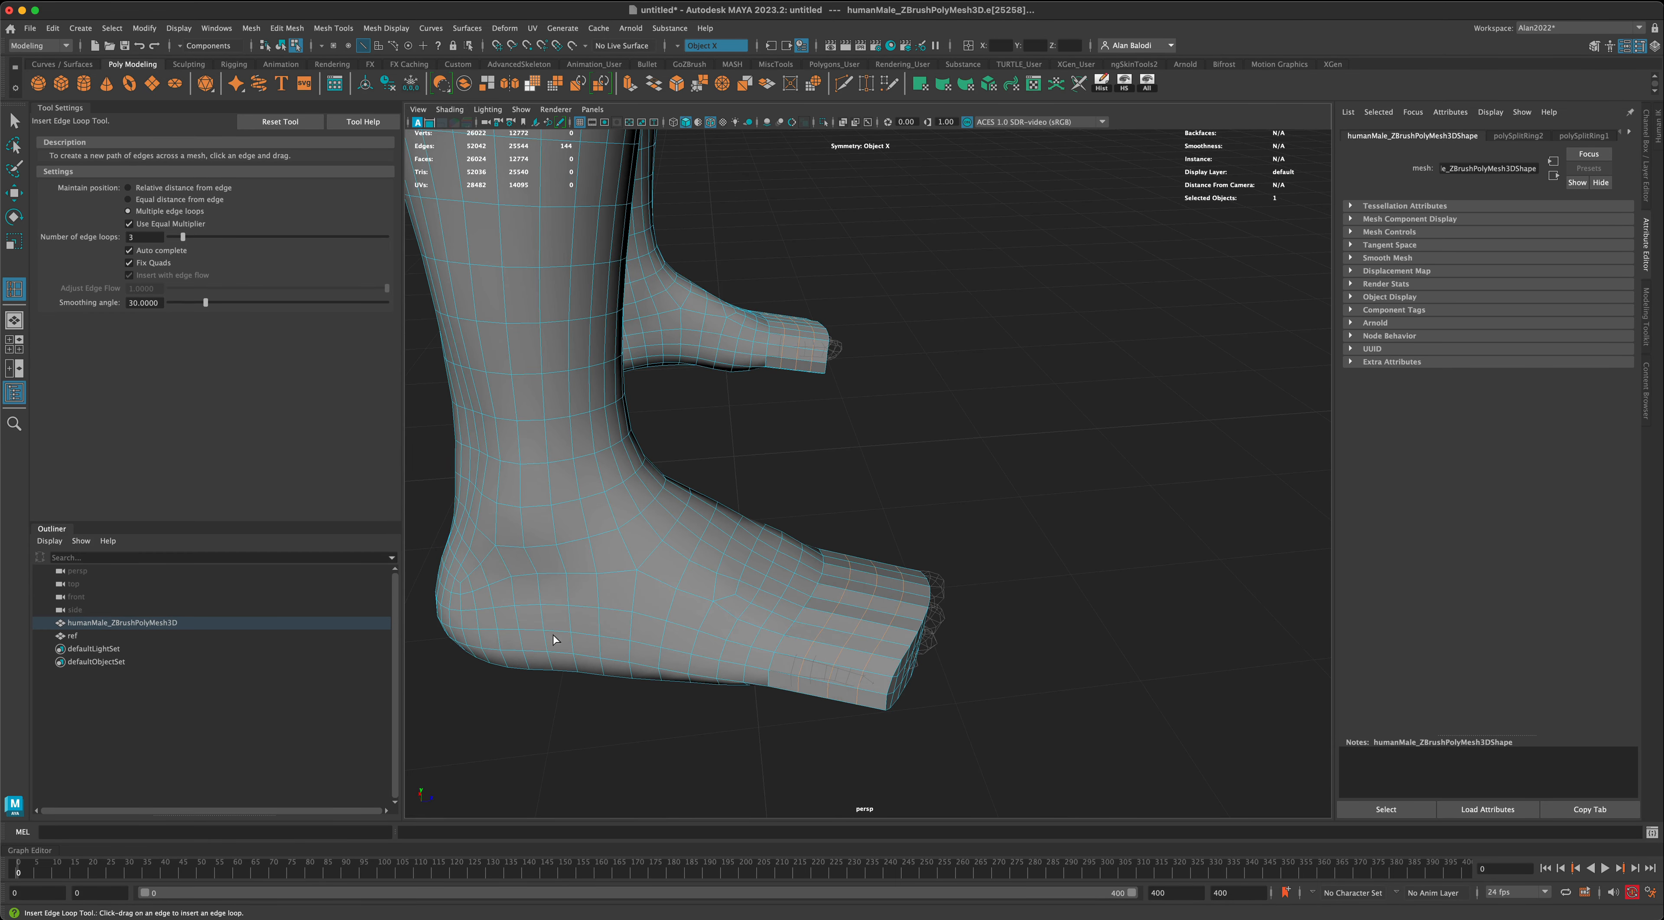
pyautogui.keyDown('alt'); pyautogui.moveTo(682, 658); pyautogui.dragTo(866, 620); pyautogui.keyUp('alt')
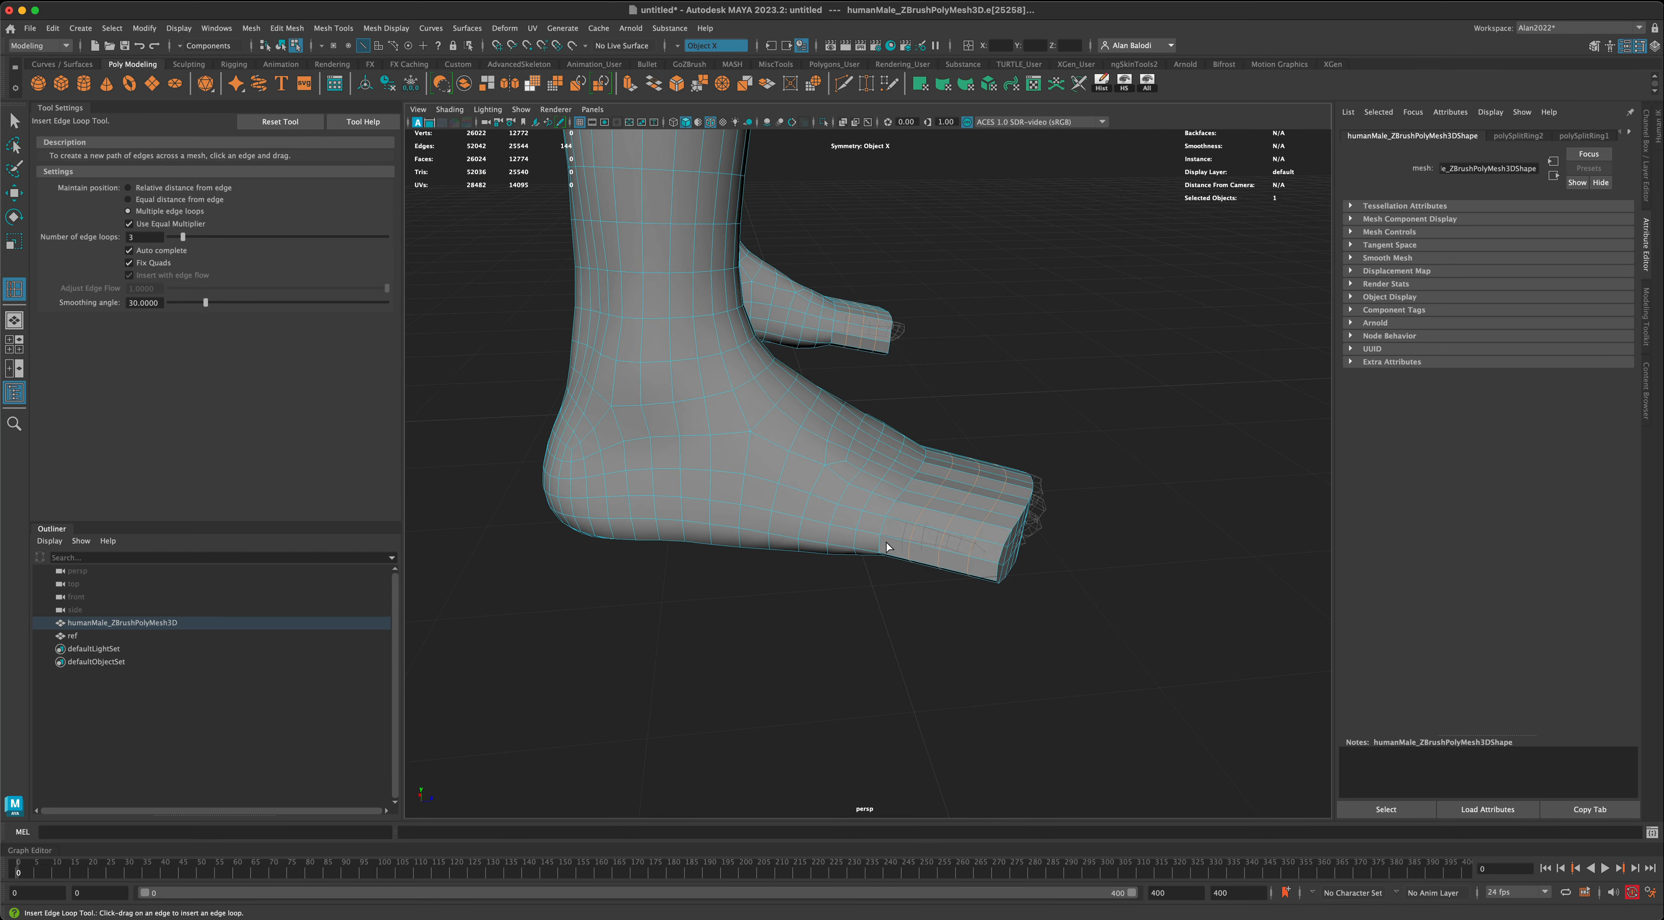
pyautogui.keyDown('alt'); pyautogui.moveTo(795, 531); pyautogui.dragTo(896, 518); pyautogui.keyUp('alt')
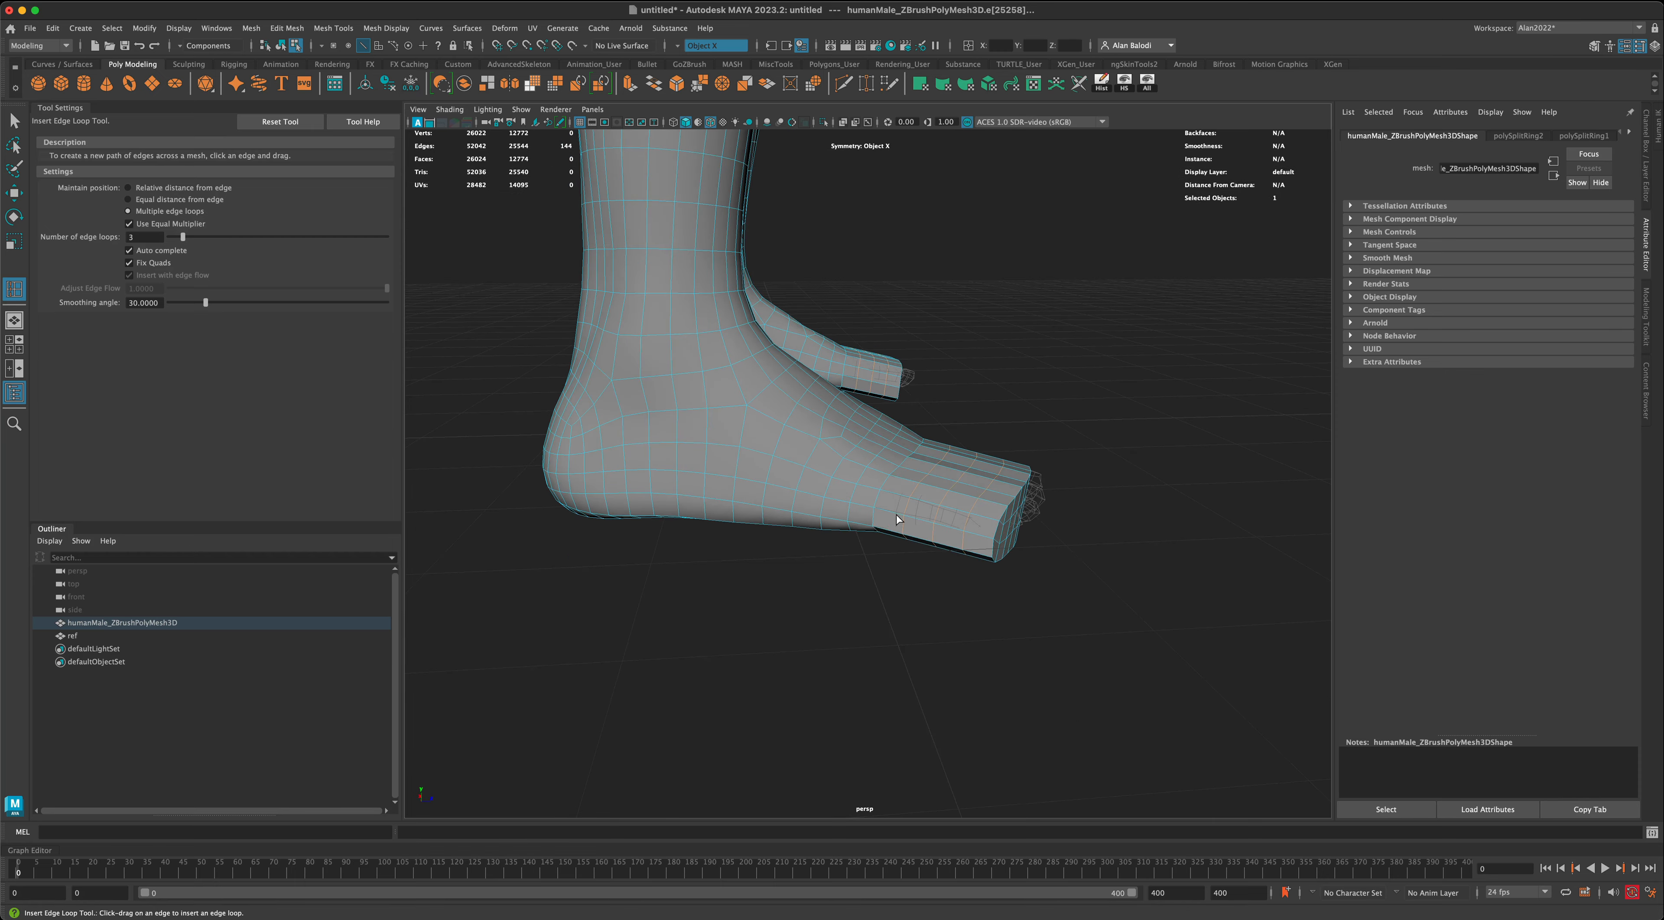
pyautogui.keyDown('alt'); pyautogui.moveTo(878, 603); pyautogui.dragTo(656, 676); pyautogui.keyUp('alt')
# - Return to object mode with the body mesh selected and activate the Grab sculpting brush
pyautogui.press('q')
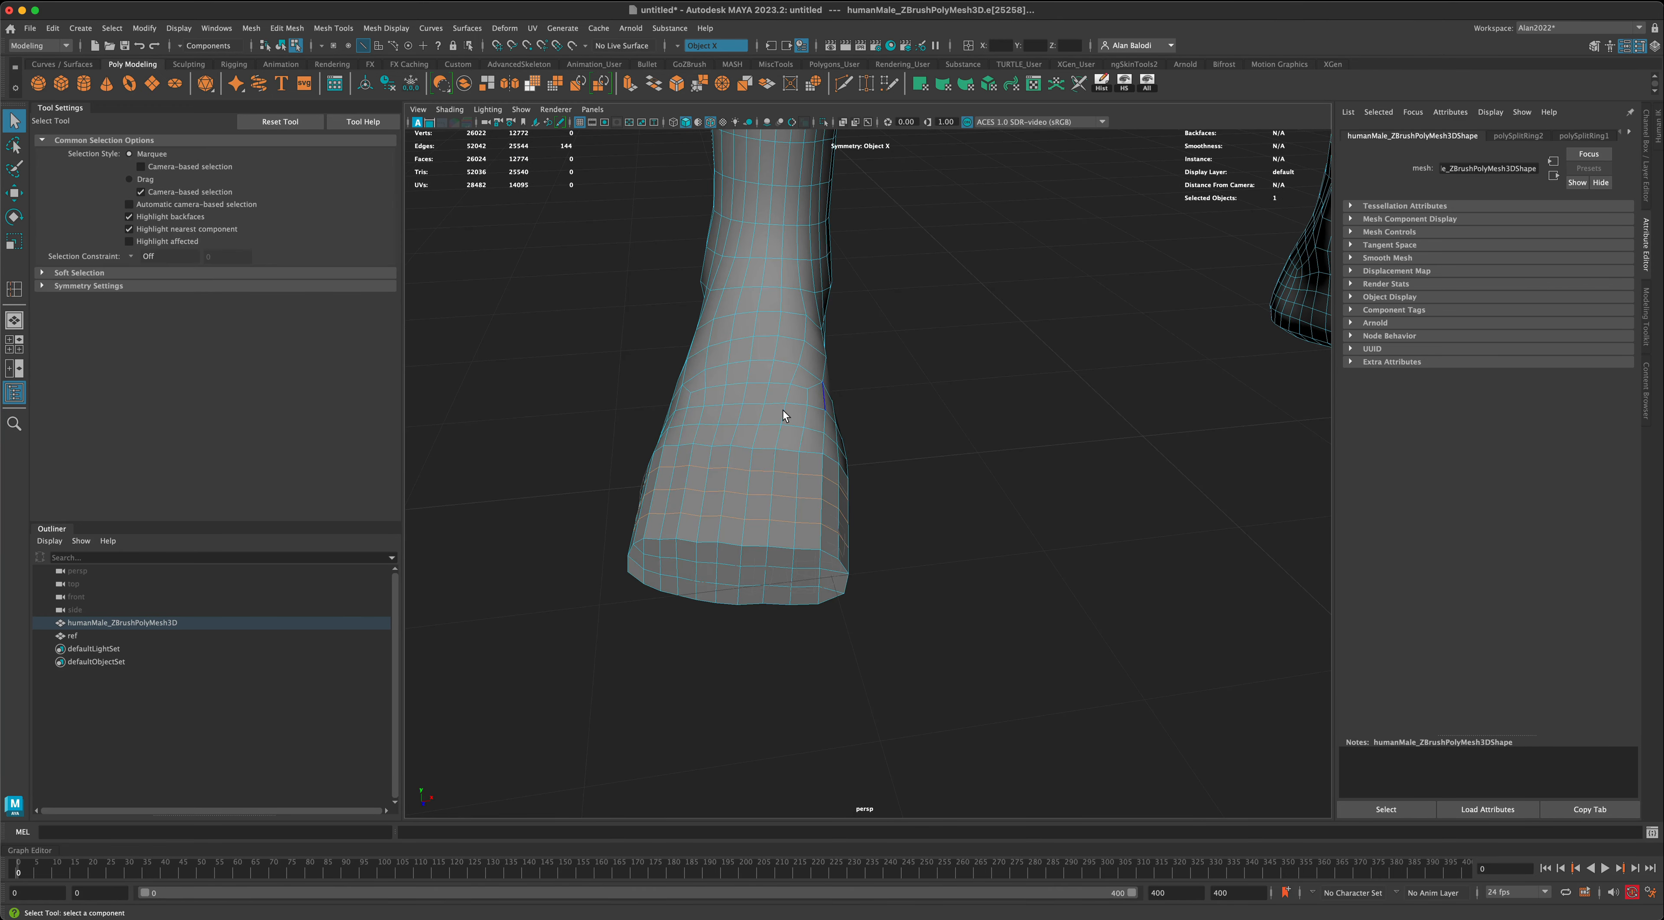
pyautogui.rightClick(783, 411)
pyautogui.keyDown('alt'); pyautogui.moveTo(913, 567); pyautogui.dragTo(873, 542); pyautogui.keyUp('alt')
pyautogui.click(873, 542)
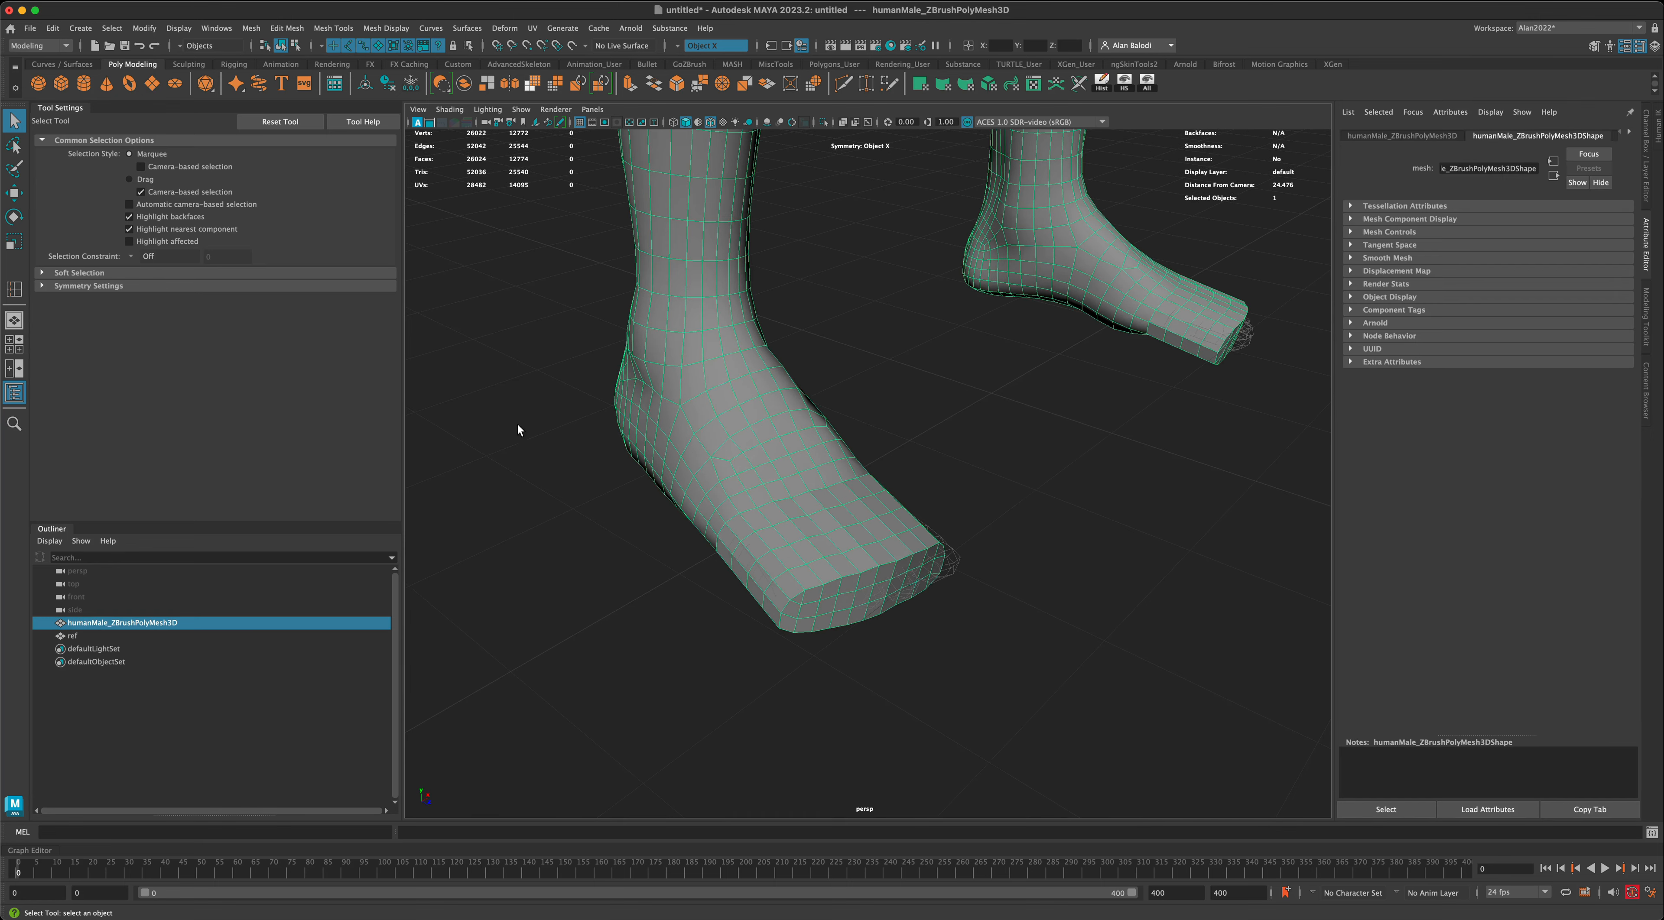
pyautogui.keyDown('alt'); pyautogui.moveTo(553, 420); pyautogui.dragTo(545, 412); pyautogui.keyUp('alt')
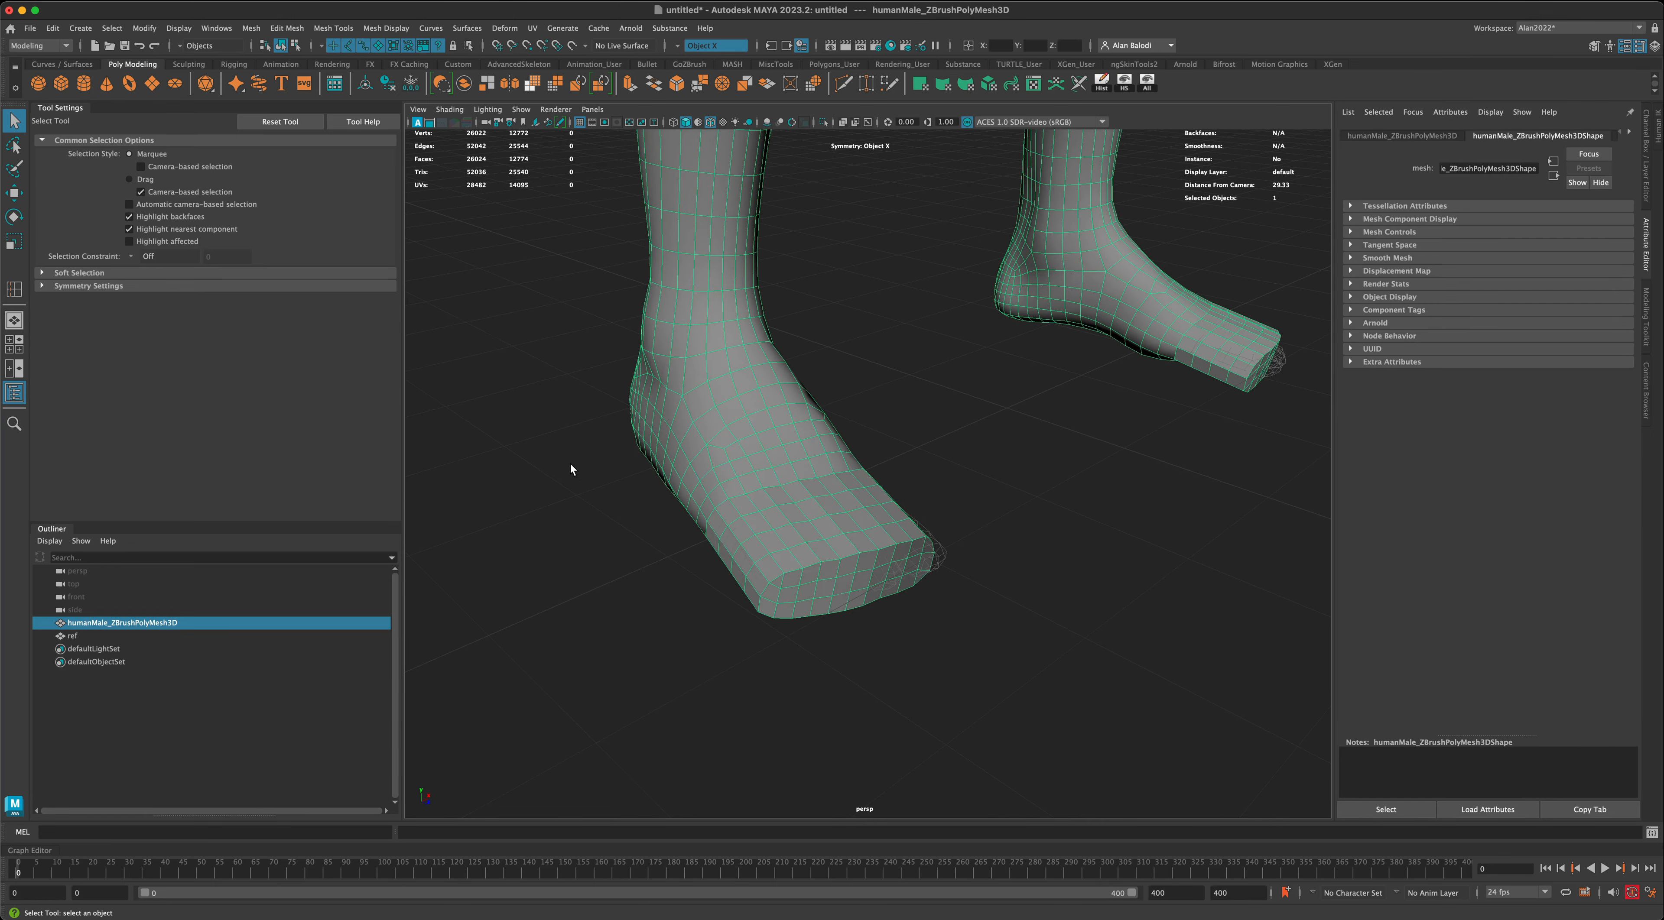
pyautogui.keyDown('alt'); pyautogui.moveTo(575, 502); pyautogui.dragTo(570, 440); pyautogui.keyUp('alt')
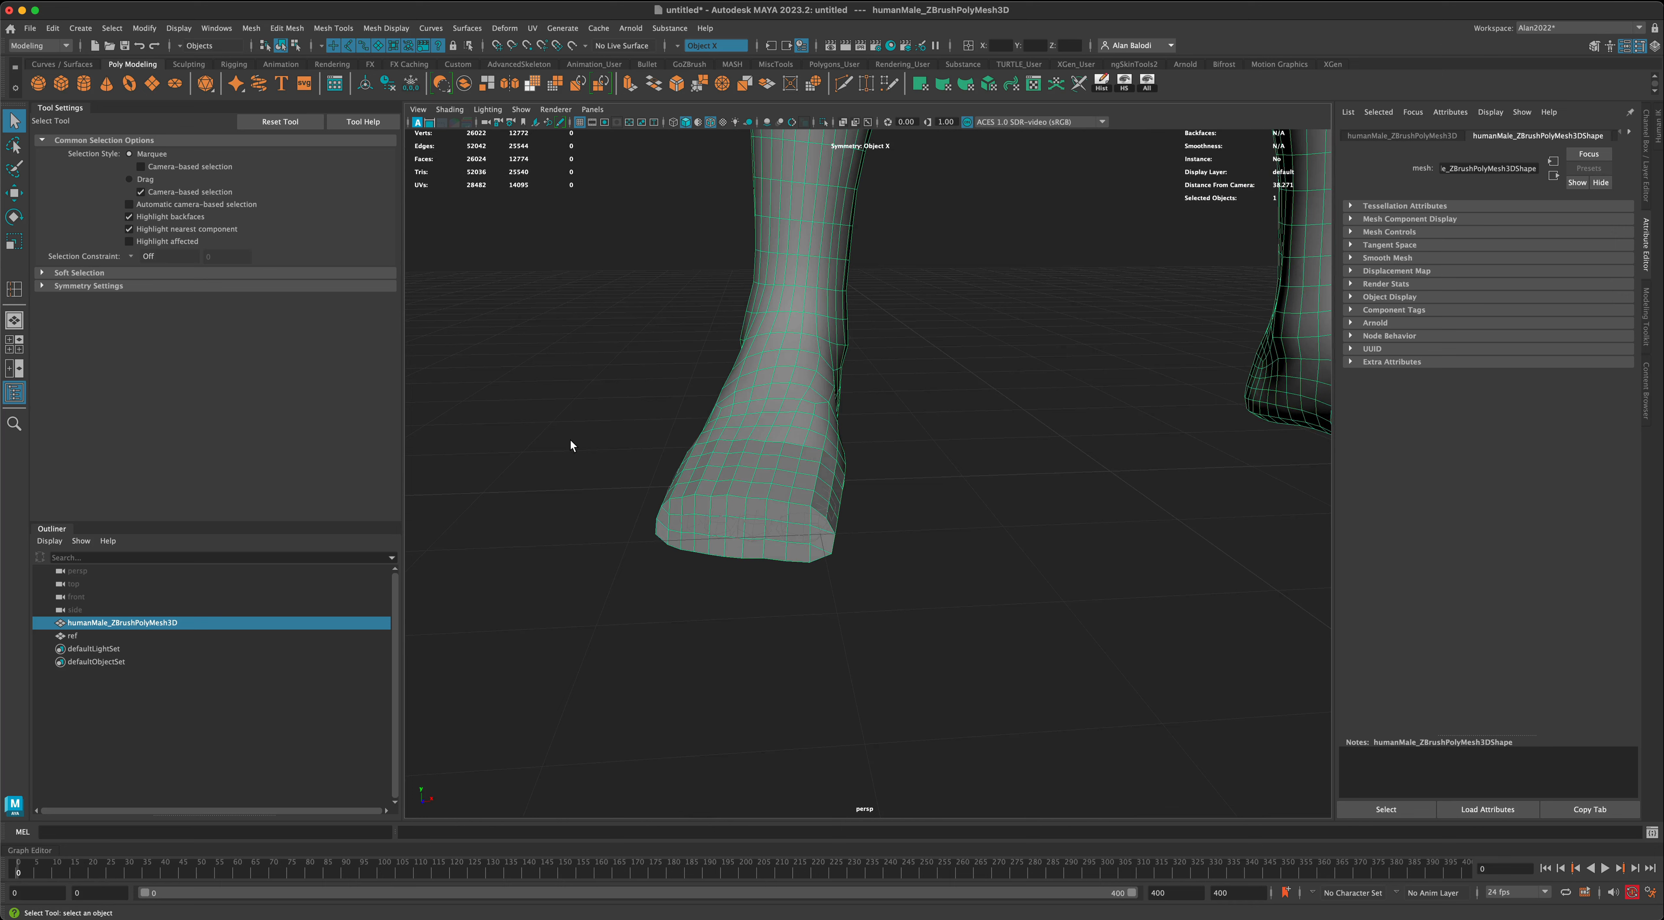
pyautogui.click(188, 64)
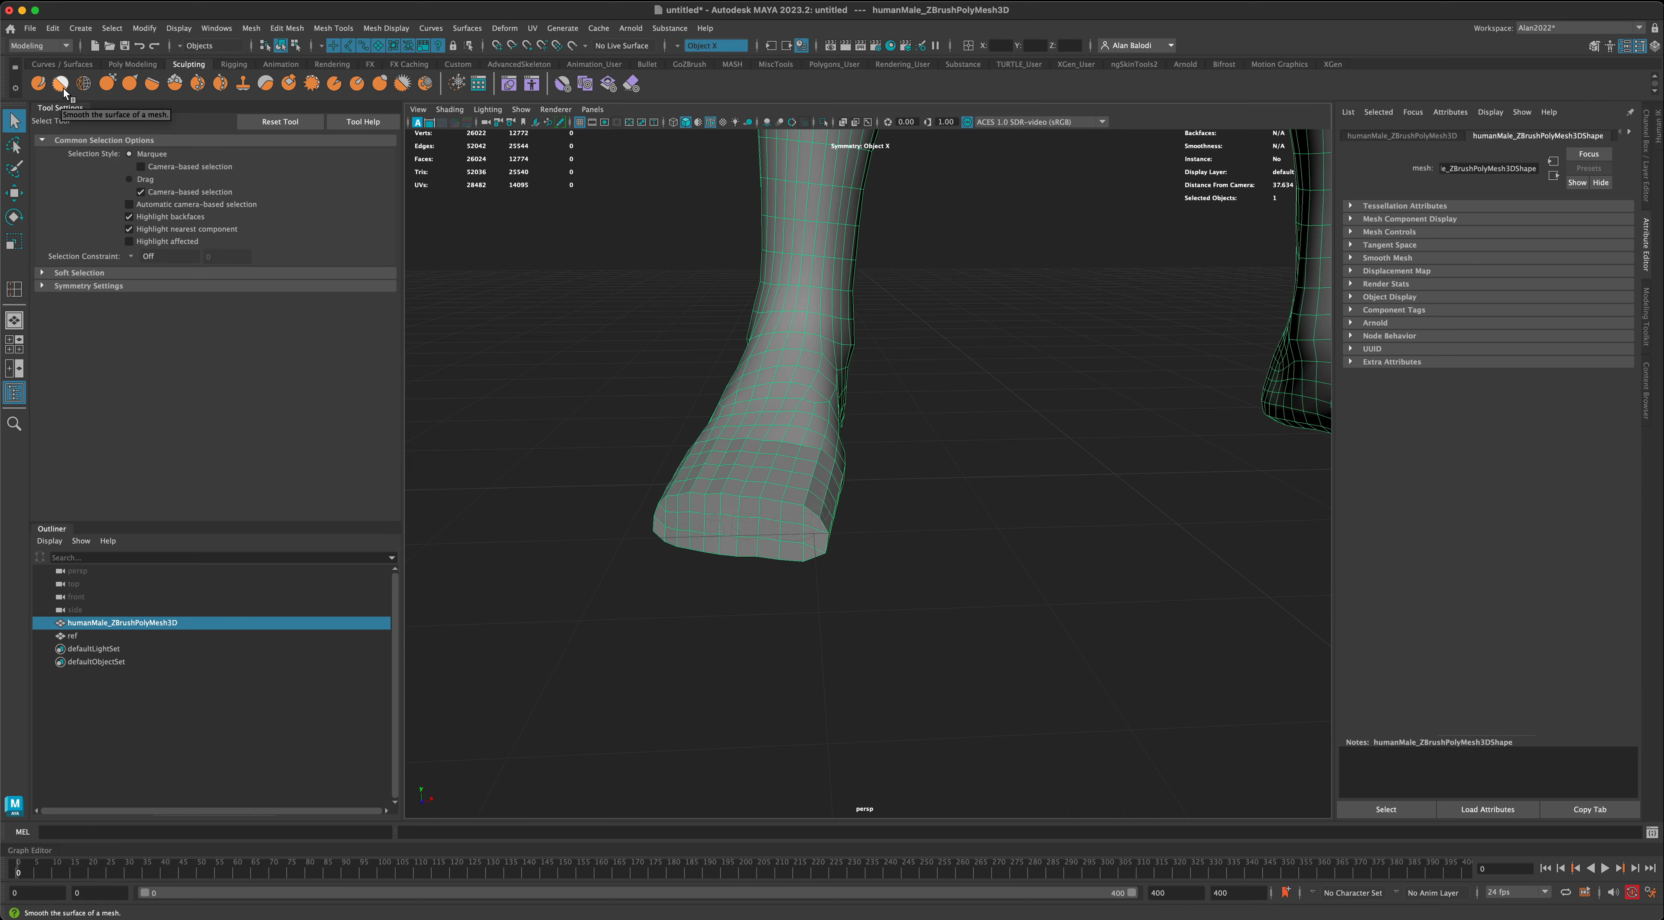
pyautogui.click(107, 83)
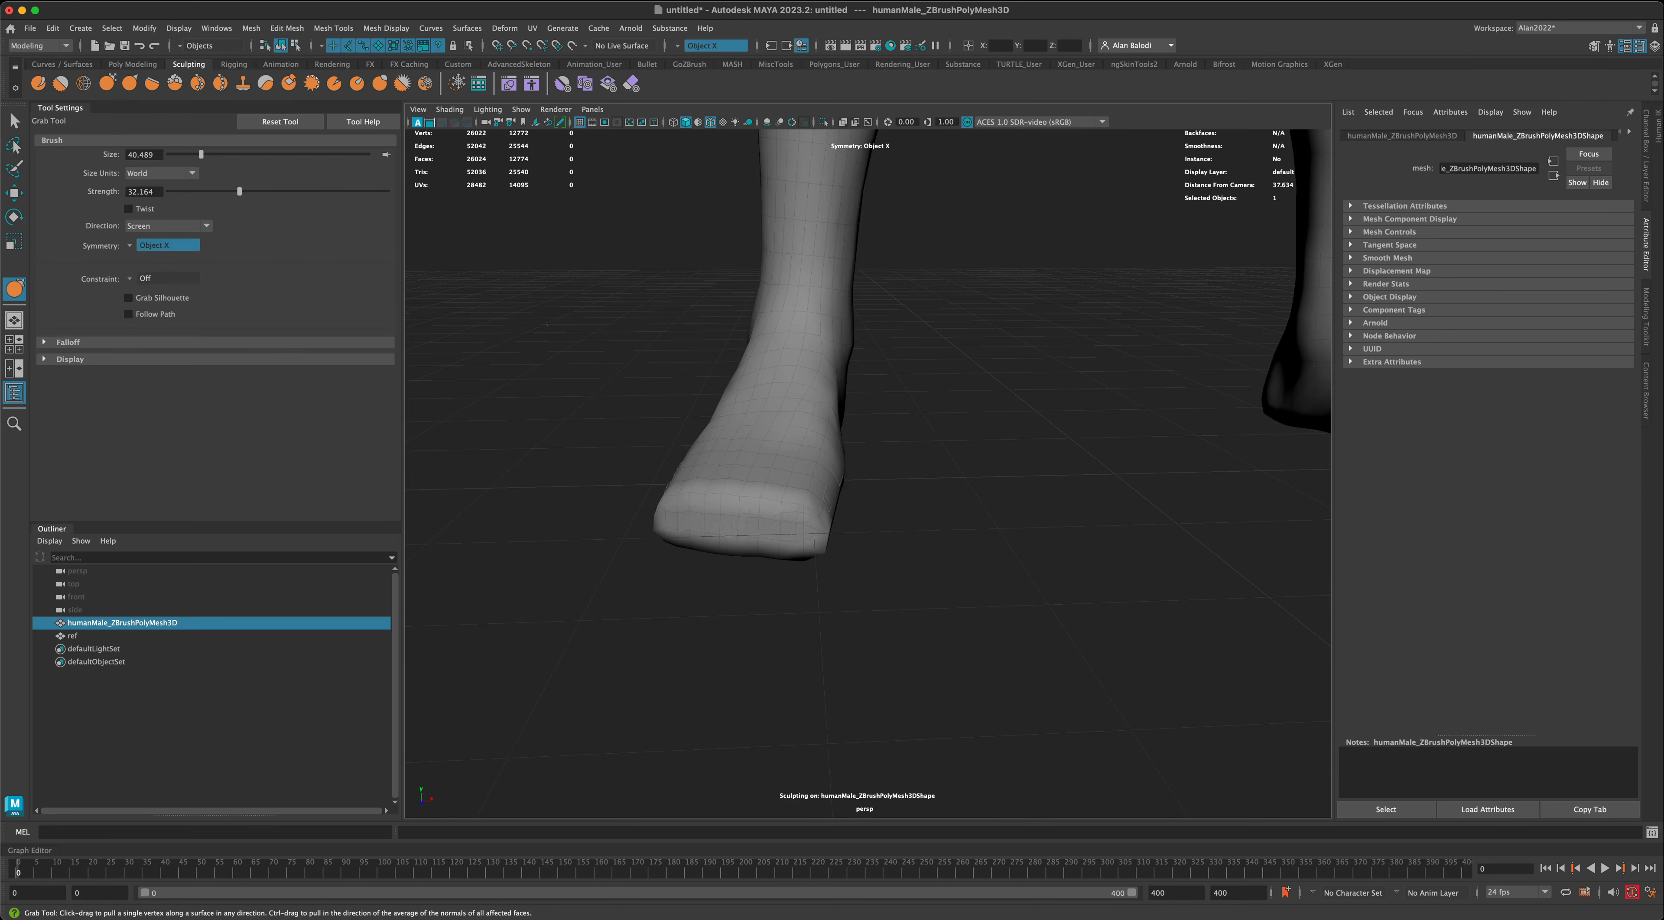
# - Reduce the Grab brush size to 5.981 for shaping the front of the feet
pyautogui.keyDown('alt'); pyautogui.moveTo(839, 453); pyautogui.dragTo(969, 387); pyautogui.keyUp('alt')
pyautogui.keyDown('alt'); pyautogui.moveTo(935, 616); pyautogui.dragTo(939, 617); pyautogui.keyUp('alt')
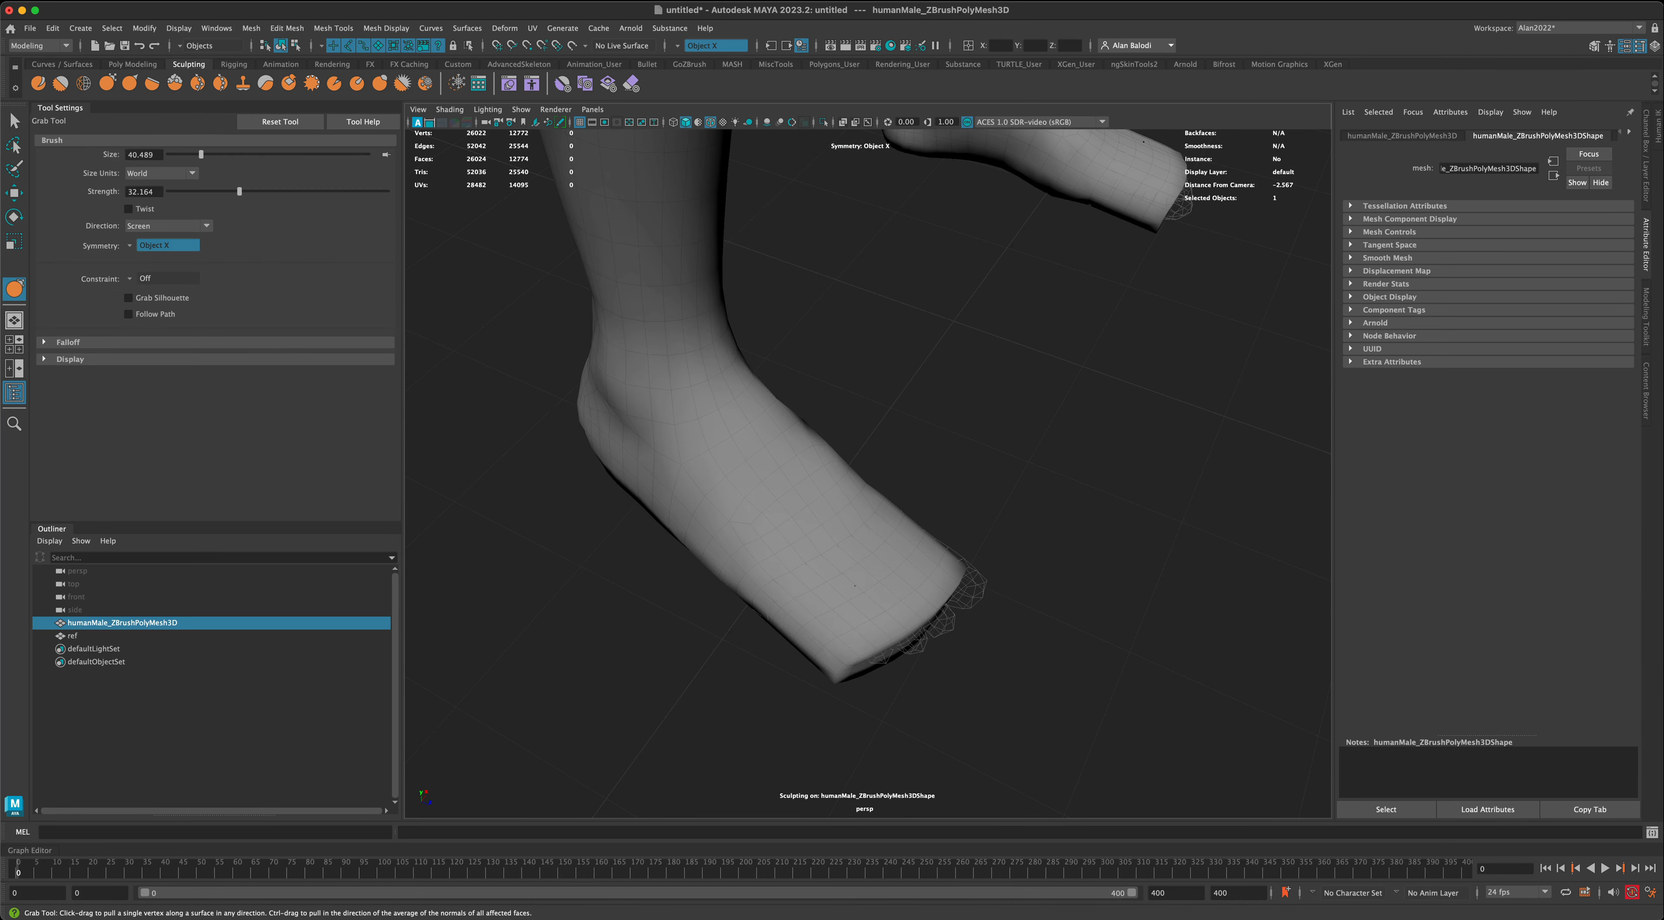
pyautogui.moveTo(201, 155); pyautogui.dragTo(178, 155)
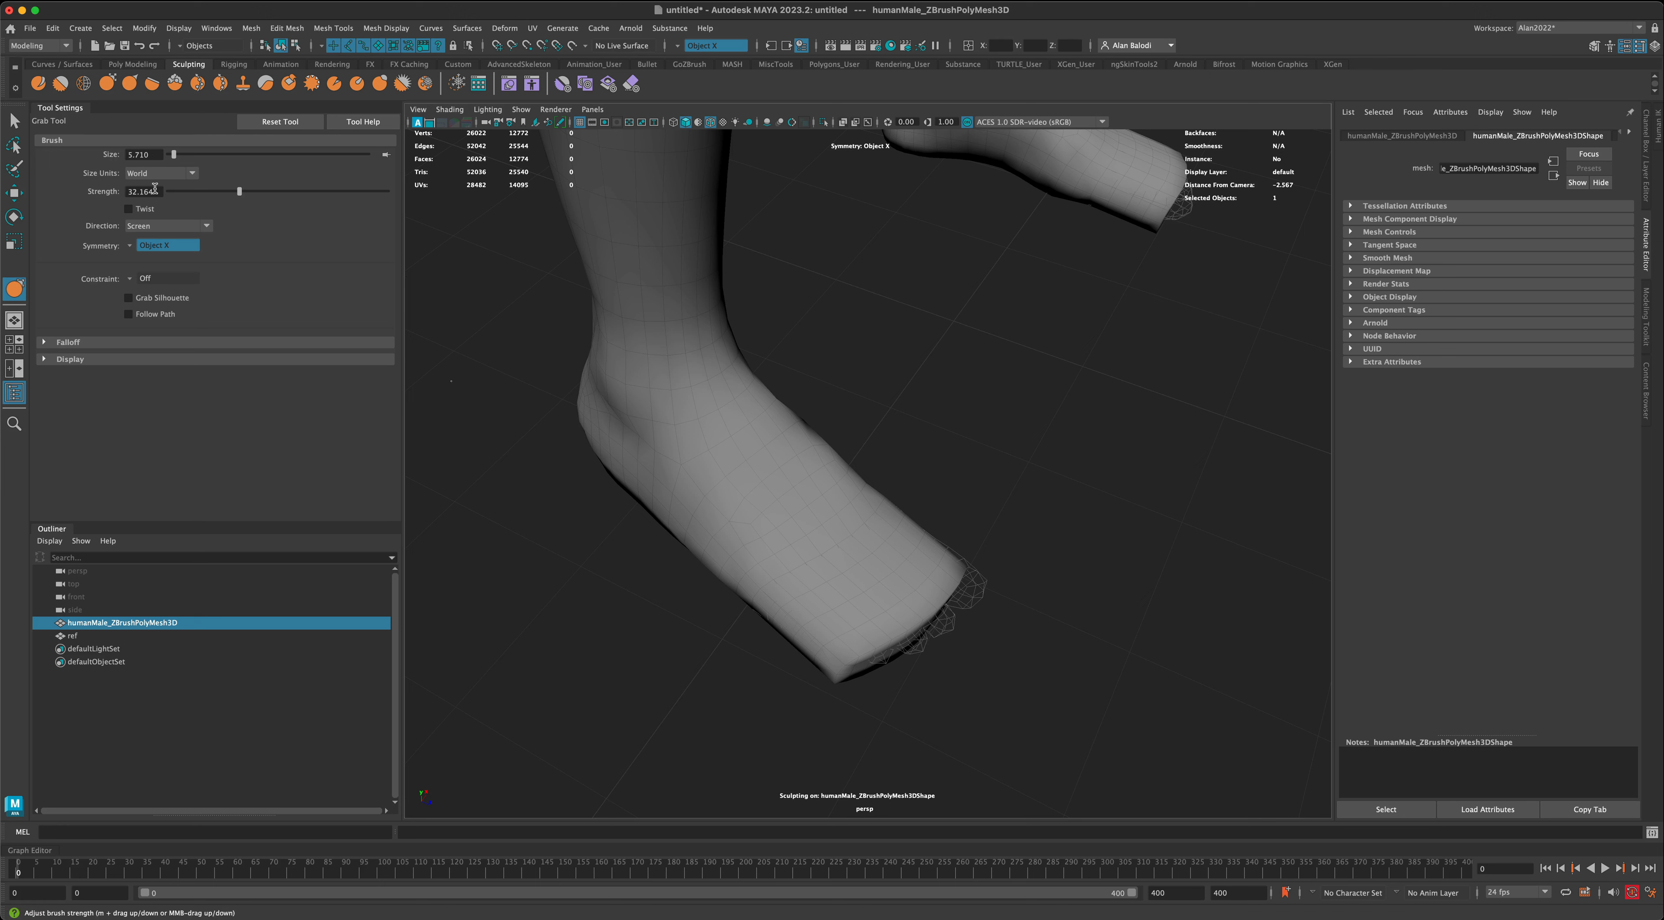
pyautogui.moveTo(177, 156); pyautogui.dragTo(180, 156)
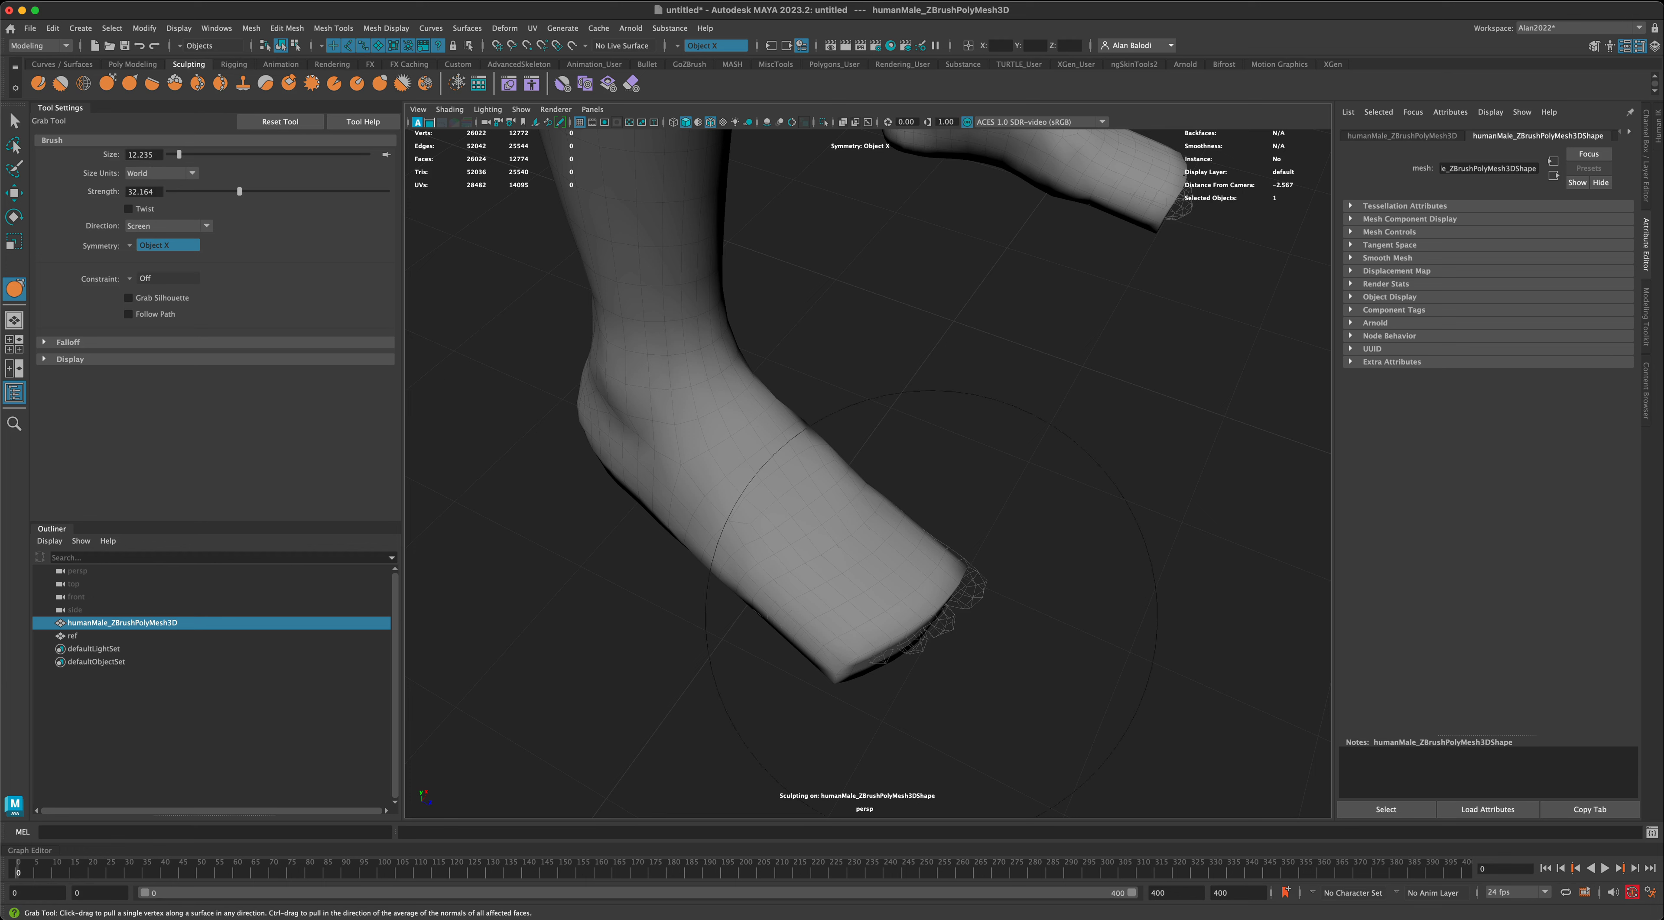
pyautogui.moveTo(932, 616); pyautogui.dragTo(868, 588)
pyautogui.press('b')
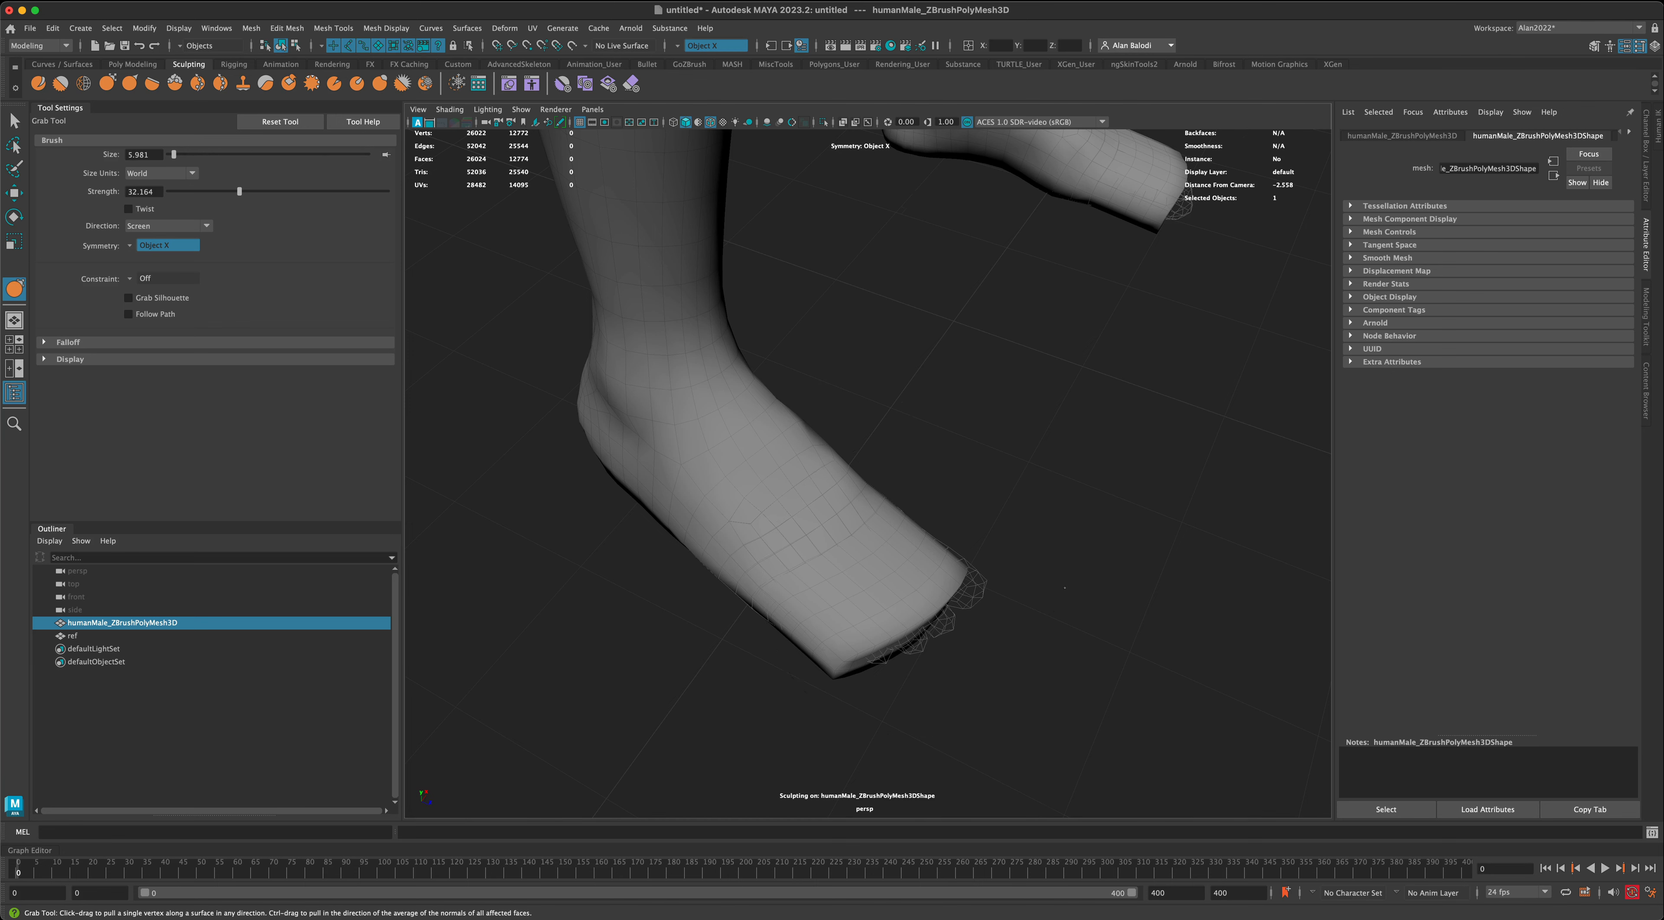
# - Pull in the corners and edges of the feet's front ends with the Grab brush, rounding them along the reference toes
pyautogui.keyDown('alt'); pyautogui.moveTo(1064, 587); pyautogui.dragTo(845, 543); pyautogui.keyUp('alt')
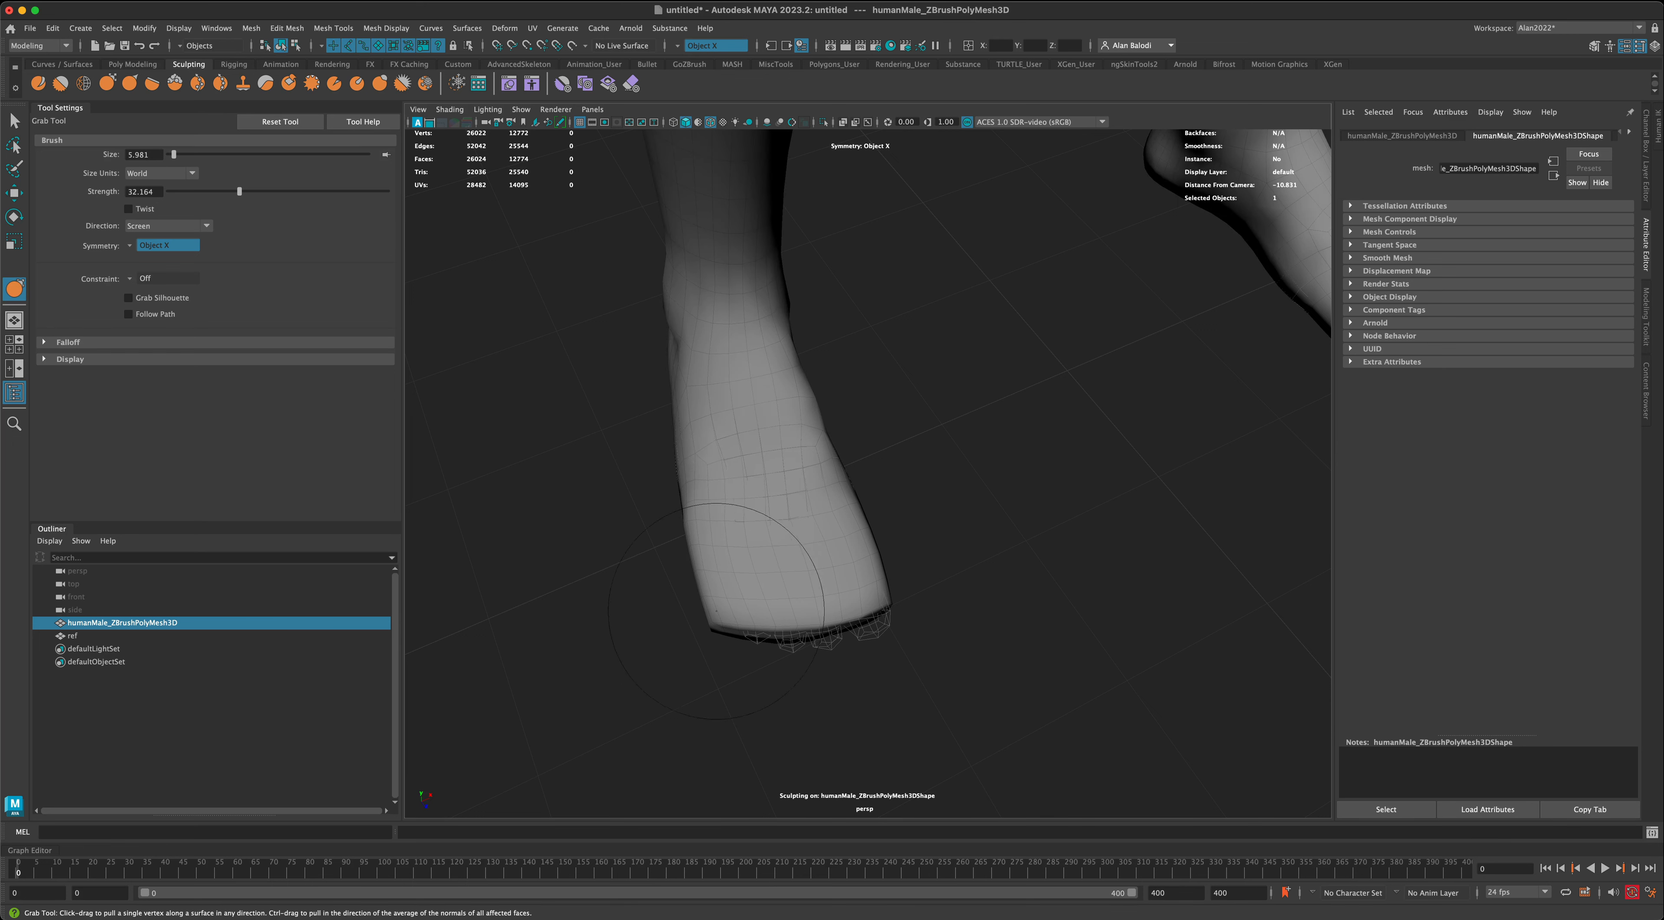
pyautogui.keyDown('alt'); pyautogui.moveTo(716, 611); pyautogui.dragTo(943, 552); pyautogui.keyUp('alt')
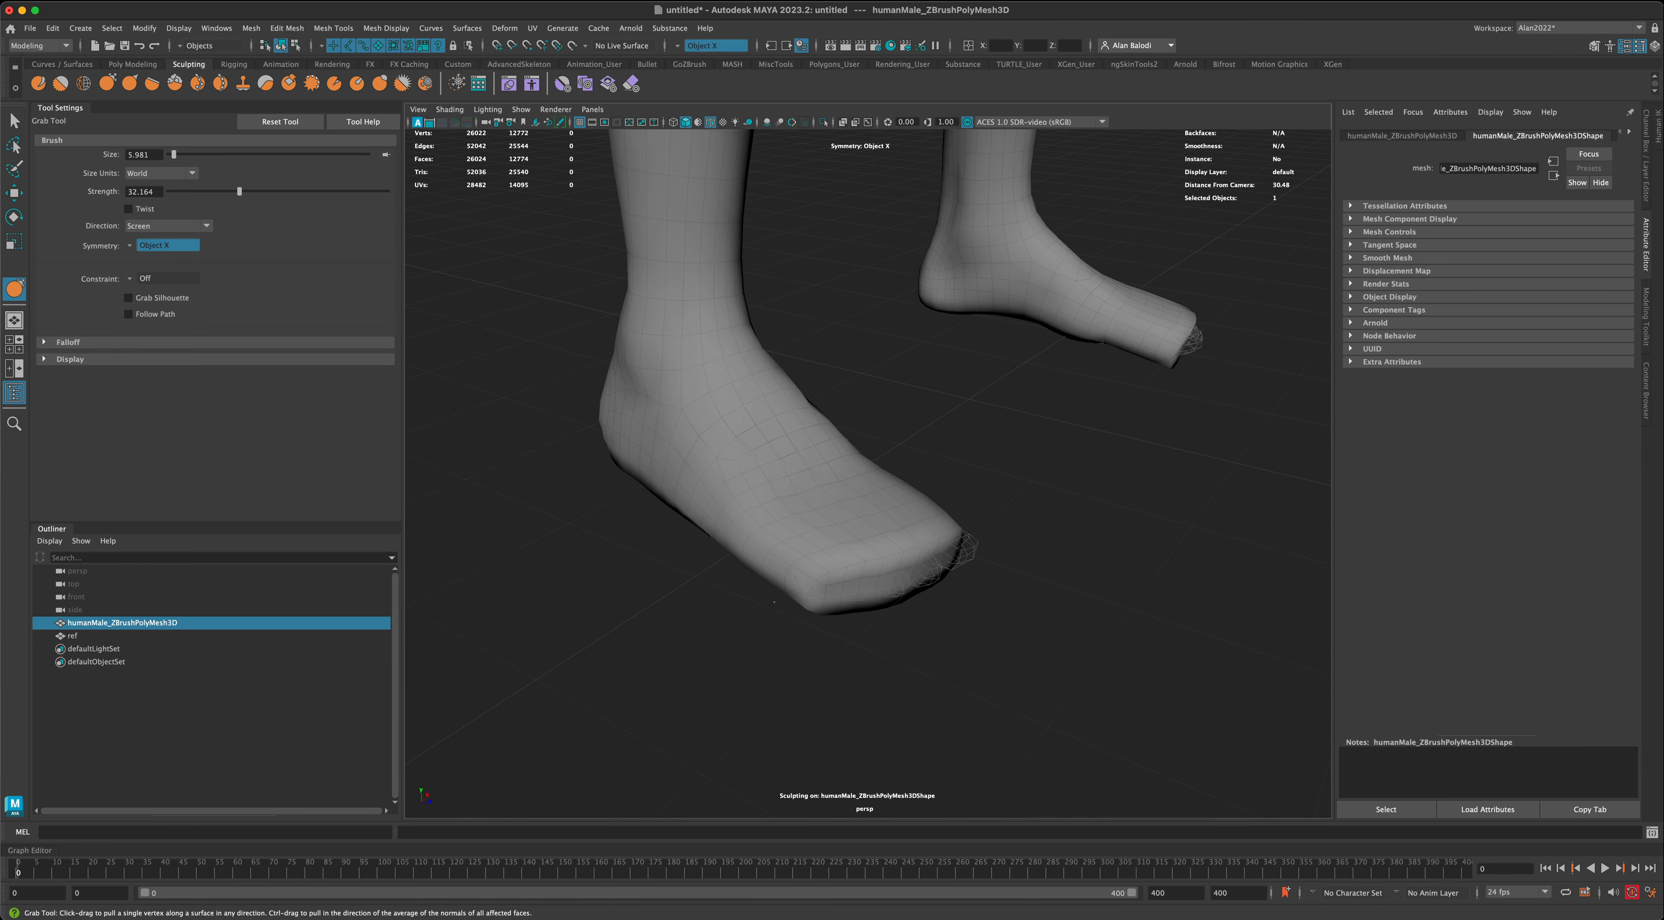
pyautogui.keyDown('shift'); pyautogui.moveTo(820, 596); pyautogui.dragTo(841, 574); pyautogui.keyUp('shift')
pyautogui.keyDown('shift'); pyautogui.moveTo(848, 582); pyautogui.dragTo(885, 571); pyautogui.keyUp('shift')
pyautogui.moveTo(885, 570)
pyautogui.keyDown('alt'); pyautogui.mouseDown()
pyautogui.moveTo(774, 558)
pyautogui.moveTo(813, 524)
pyautogui.moveTo(899, 553)
pyautogui.mouseUp(); pyautogui.keyUp('alt')
pyautogui.keyDown('shift'); pyautogui.moveTo(833, 600); pyautogui.dragTo(754, 579); pyautogui.keyUp('shift')
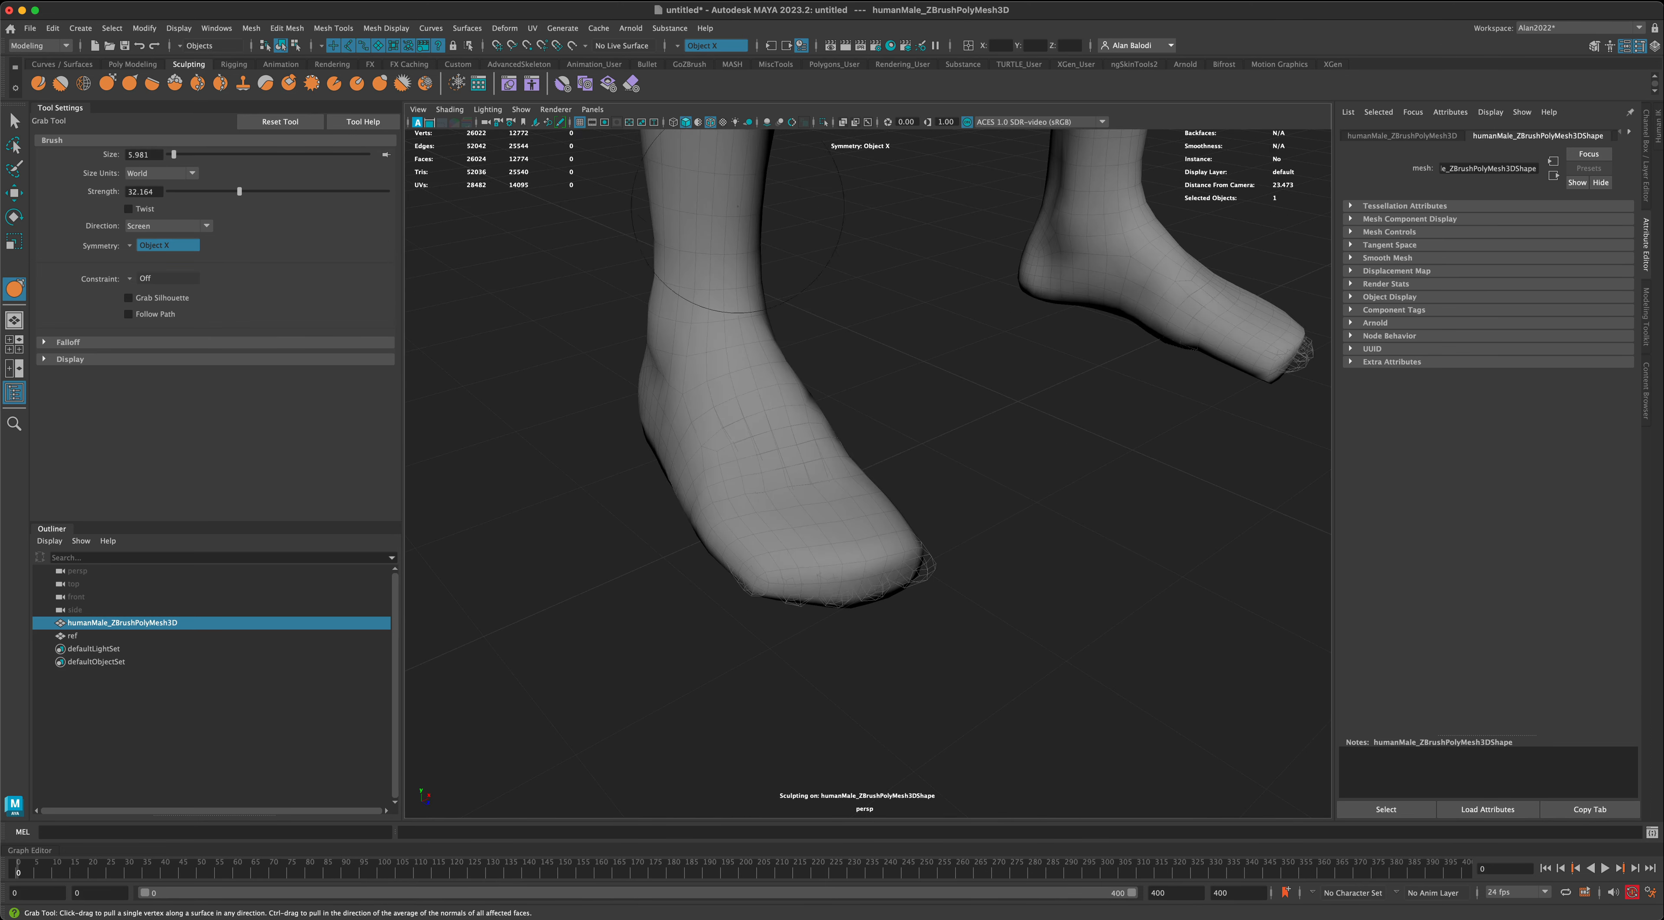
# - Smooth the forefoot and rounded toe area of the feet with the Smooth brush, checking the shape from several angles
pyautogui.keyDown('alt'); pyautogui.moveTo(897, 408); pyautogui.dragTo(822, 457); pyautogui.keyUp('alt')
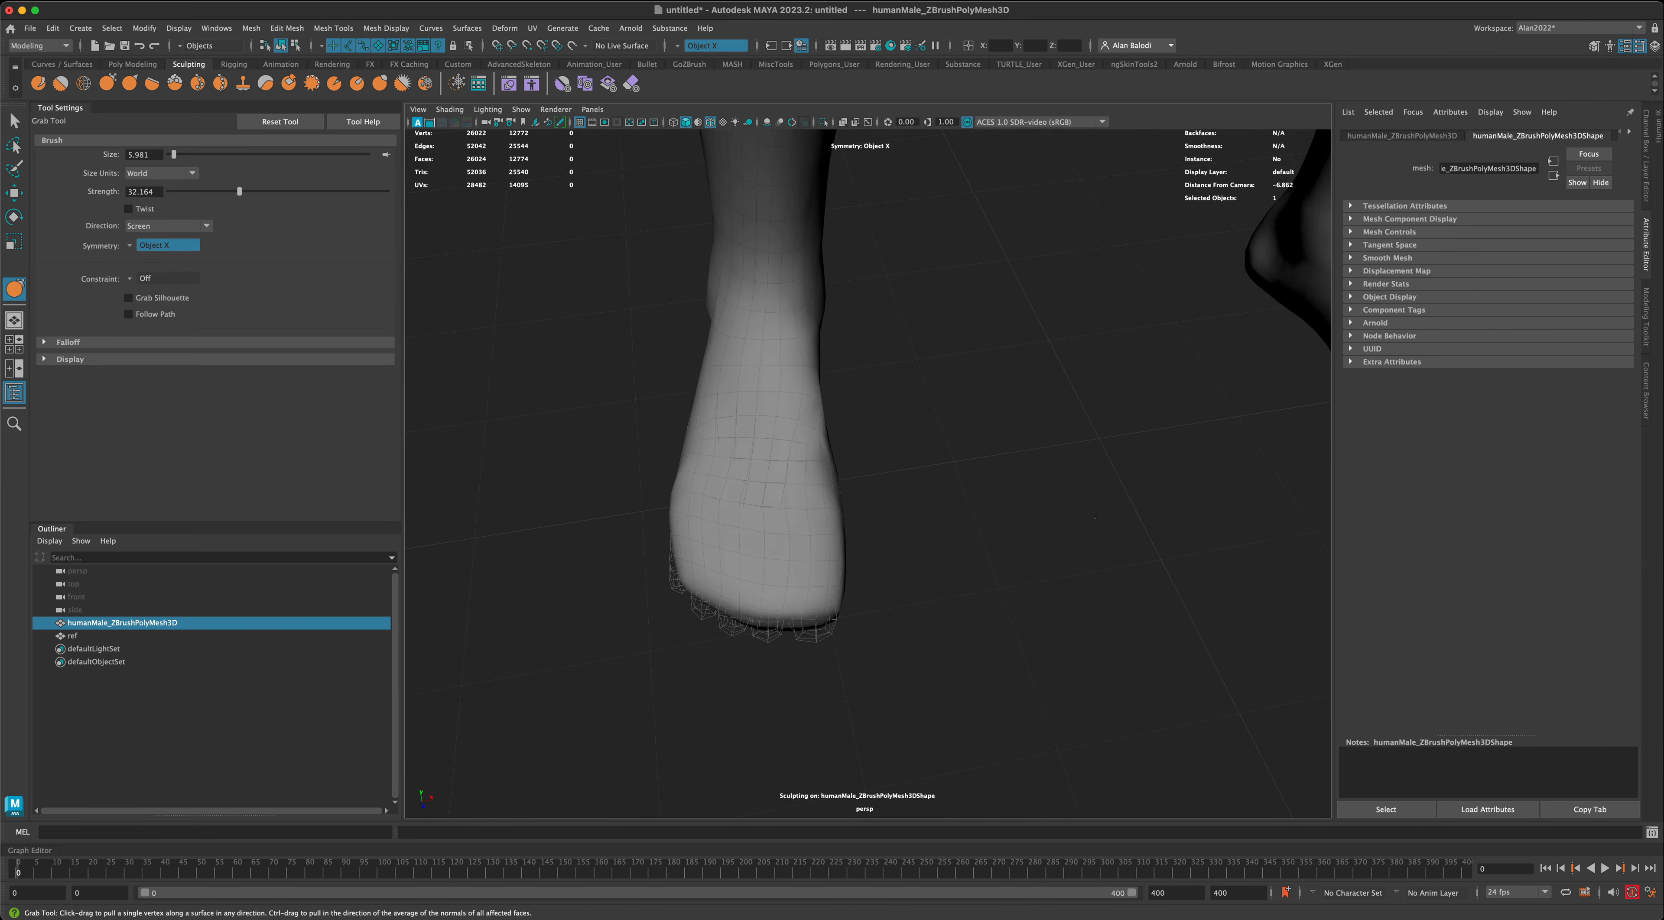
pyautogui.keyDown('alt'); pyautogui.moveTo(968, 479); pyautogui.dragTo(652, 452, button='middle'); pyautogui.keyUp('alt')
pyautogui.keyDown('alt'); pyautogui.moveTo(1008, 481); pyautogui.dragTo(807, 509); pyautogui.keyUp('alt')
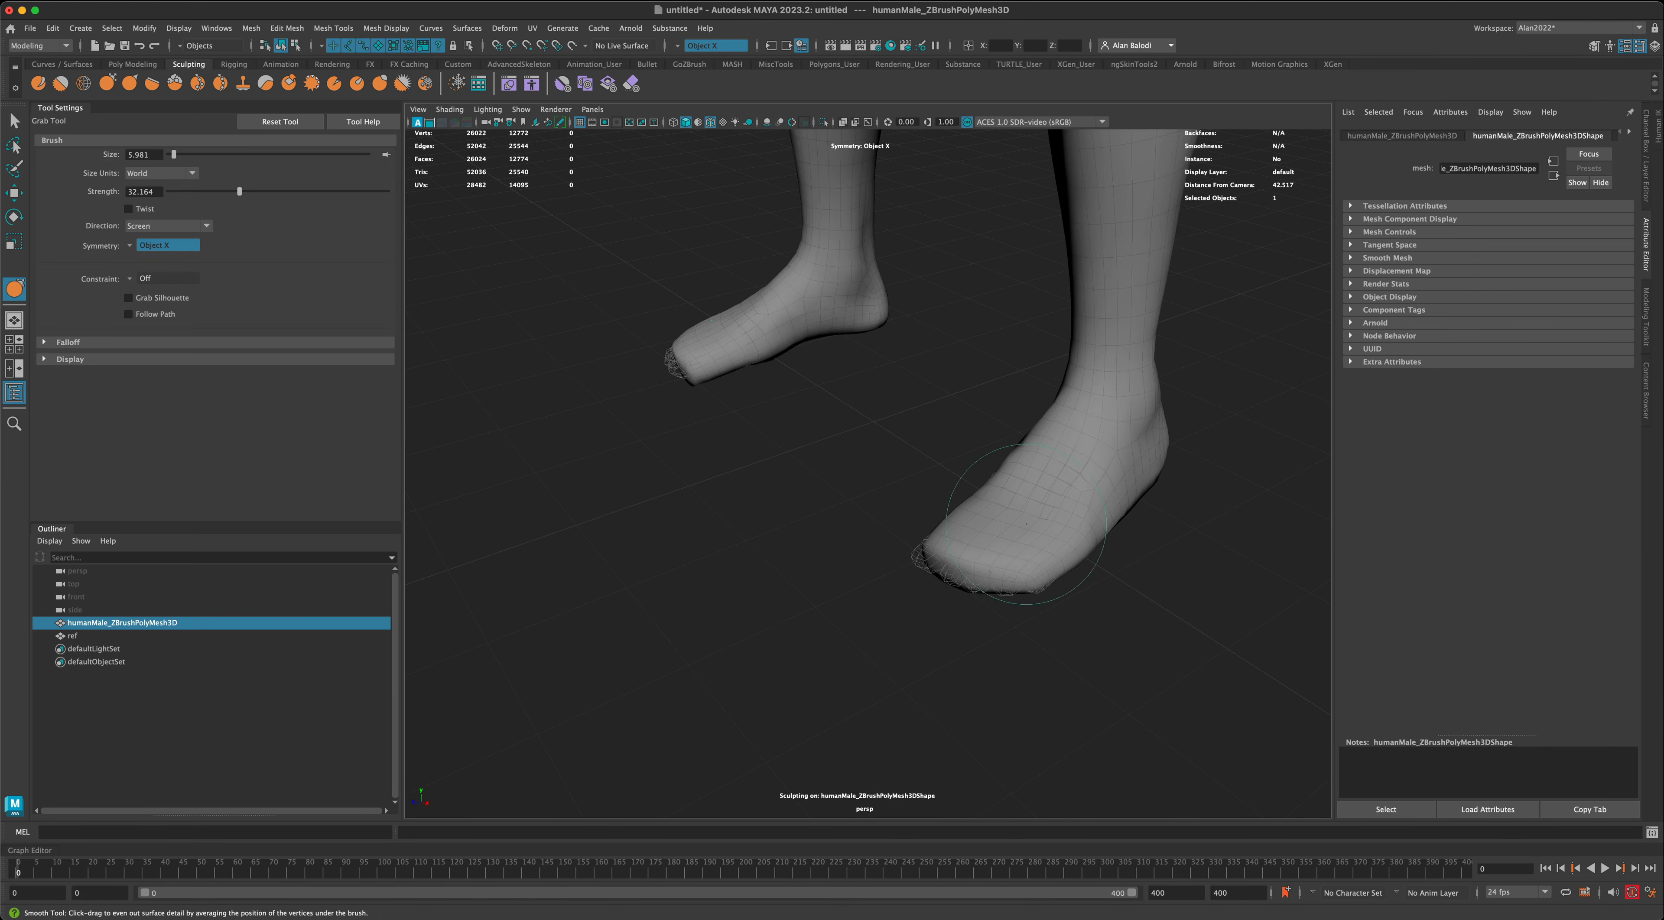
pyautogui.moveTo(1017, 517)
pyautogui.keyDown('shift'); pyautogui.mouseDown()
pyautogui.moveTo(1060, 527)
pyautogui.moveTo(1053, 547)
pyautogui.mouseUp(); pyautogui.keyUp('shift')
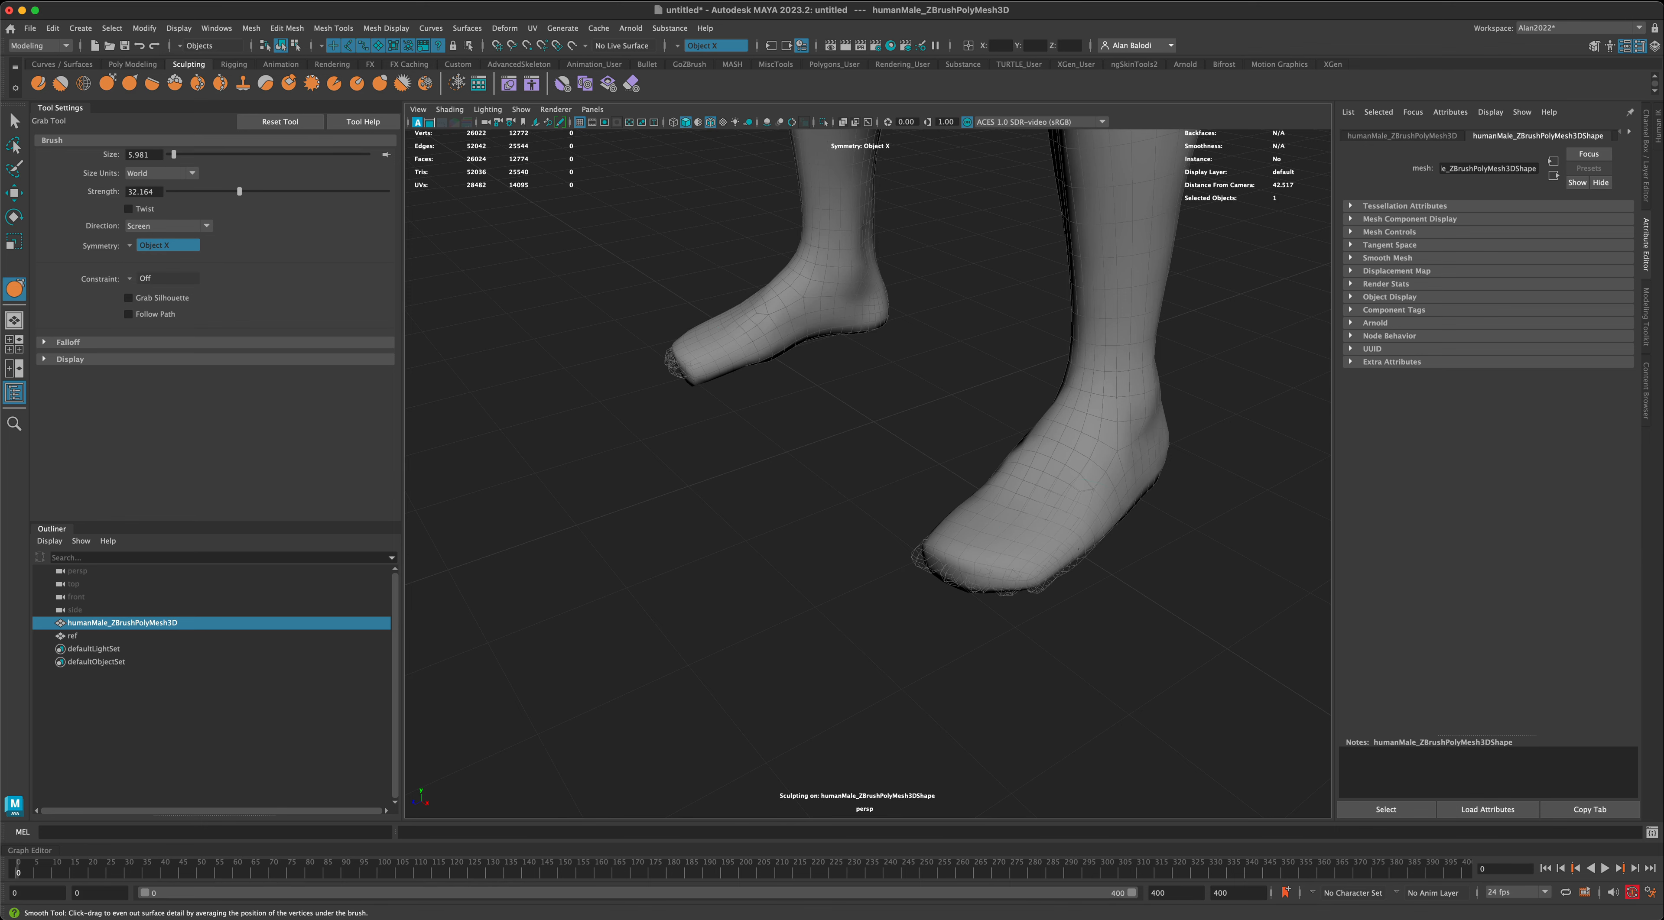
pyautogui.keyDown('alt'); pyautogui.moveTo(1078, 548); pyautogui.dragTo(940, 482); pyautogui.keyUp('alt')
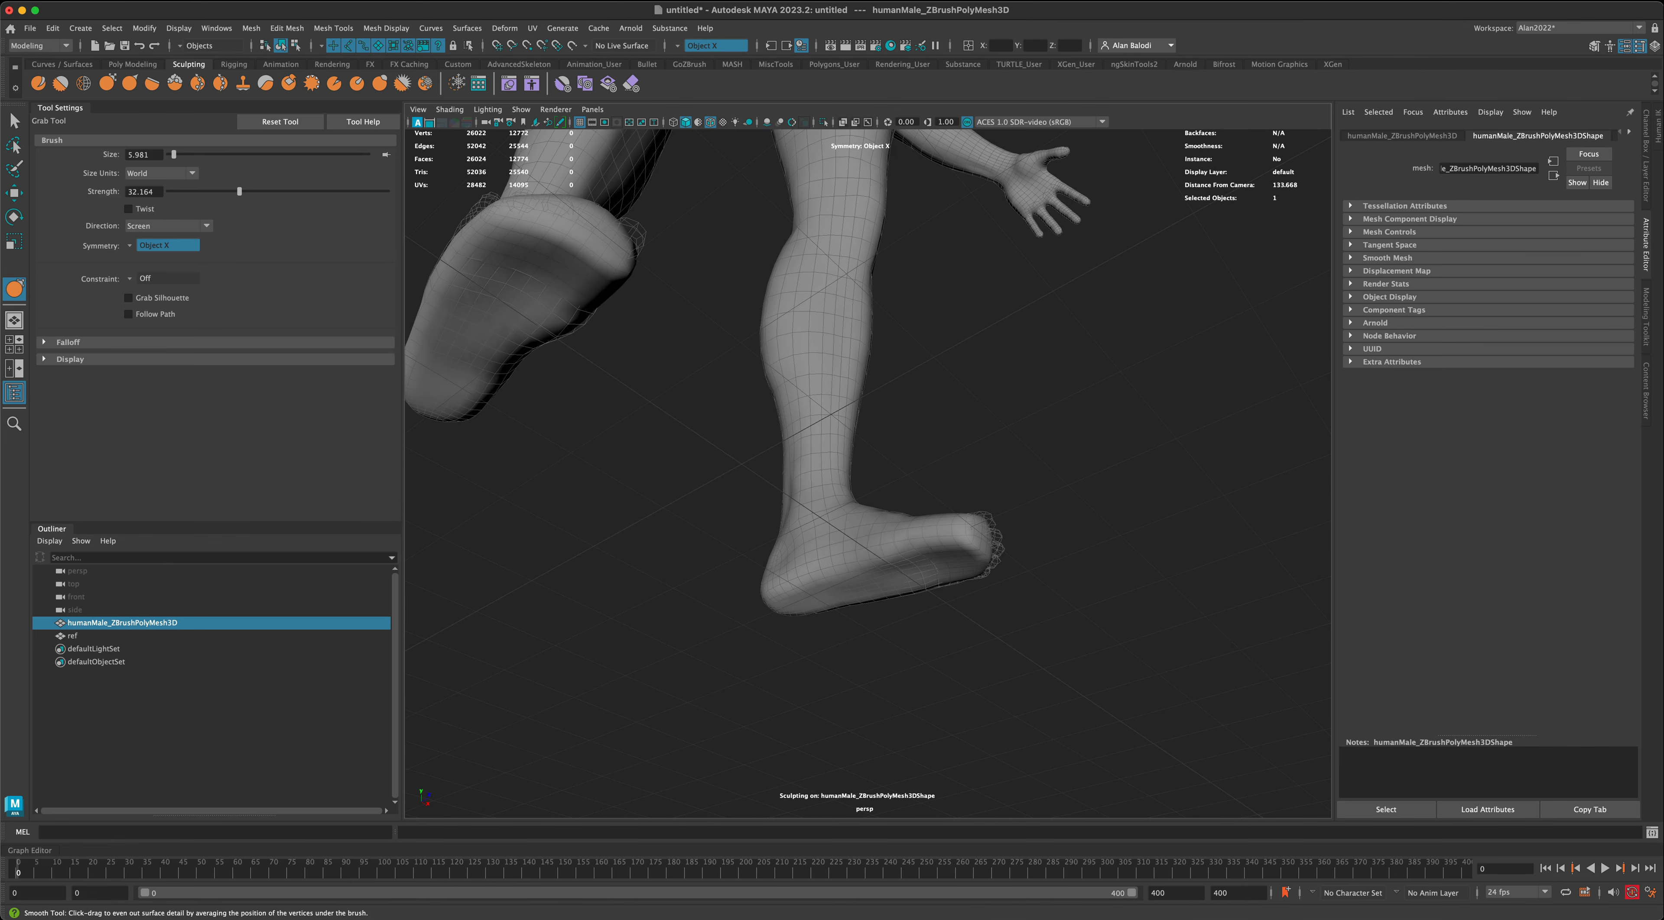
pyautogui.keyDown('alt'); pyautogui.moveTo(1108, 459); pyautogui.dragTo(1047, 599); pyautogui.keyUp('alt')
pyautogui.keyDown('alt'); pyautogui.moveTo(1048, 600); pyautogui.dragTo(1098, 598, button='right'); pyautogui.keyUp('alt')
pyautogui.keyDown('alt'); pyautogui.moveTo(1098, 598); pyautogui.dragTo(998, 559, button='middle'); pyautogui.keyUp('alt')
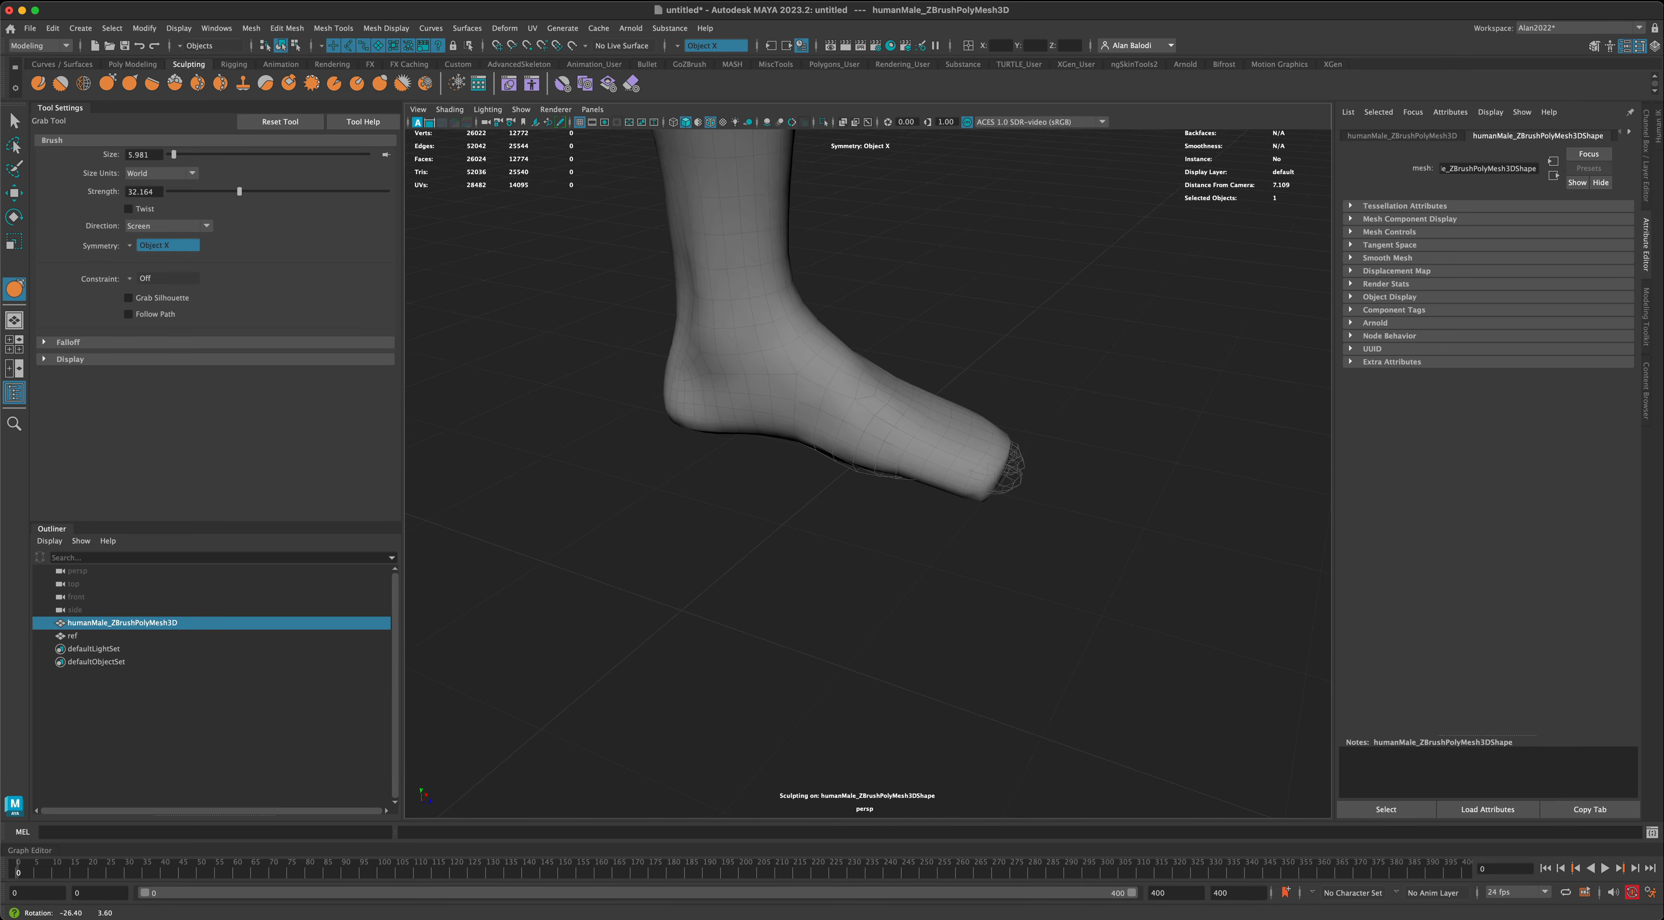
# - Adjust the forefoot with the Grab brush, enlarging the brush to 8.575 and checking the foot's profile against the reference
pyautogui.moveTo(998, 559)
pyautogui.keyDown('alt'); pyautogui.mouseDown()
pyautogui.moveTo(993, 579)
pyautogui.moveTo(989, 543)
pyautogui.mouseUp(); pyautogui.keyUp('alt')
pyautogui.keyDown('alt'); pyautogui.moveTo(989, 543); pyautogui.dragTo(1034, 596, button='middle'); pyautogui.keyUp('alt')
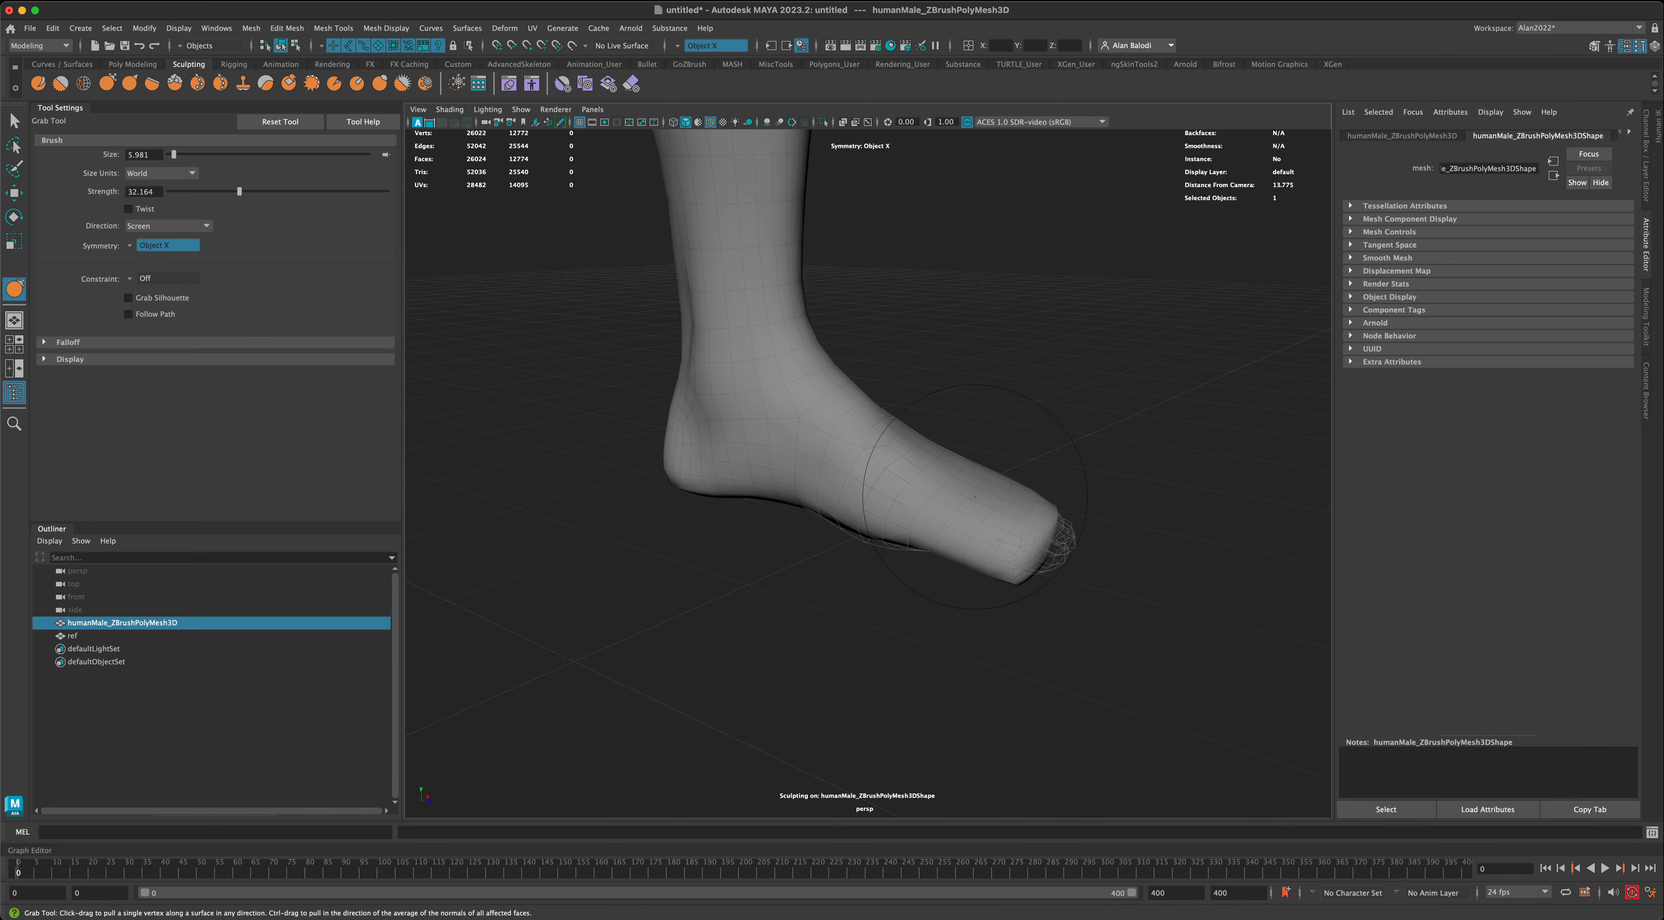
pyautogui.moveTo(974, 497); pyautogui.dragTo(988, 496)
pyautogui.keyDown('alt'); pyautogui.moveTo(835, 619); pyautogui.dragTo(880, 596); pyautogui.keyUp('alt')
pyautogui.moveTo(905, 509); pyautogui.dragTo(927, 482)
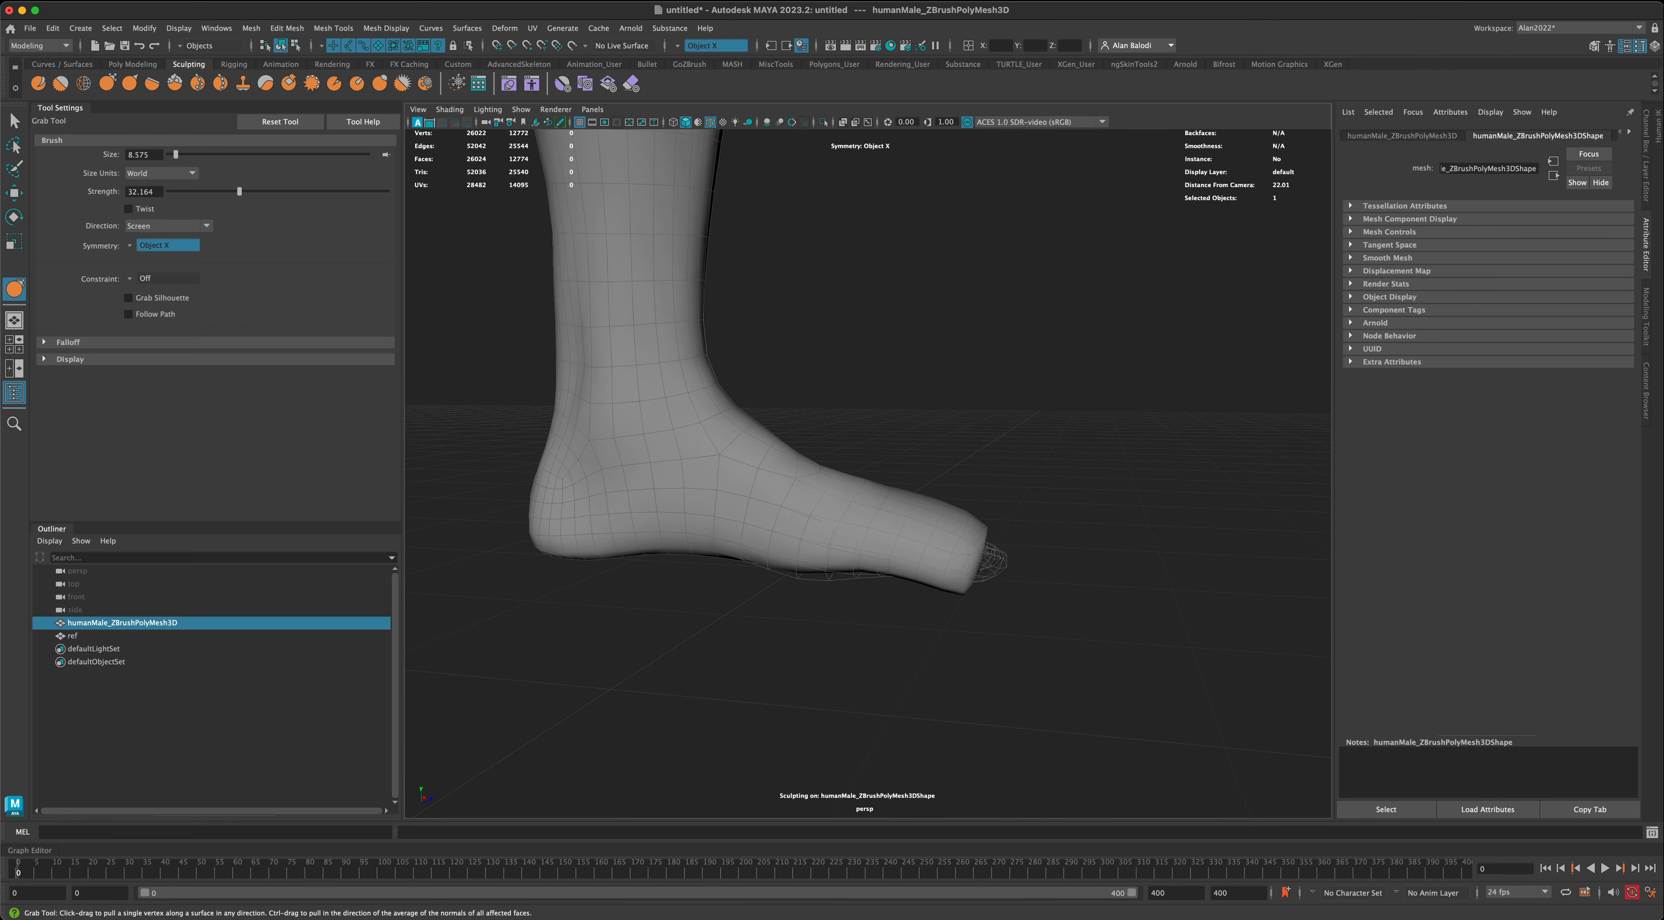
pyautogui.moveTo(806, 475); pyautogui.dragTo(804, 451)
pyautogui.keyDown('alt'); pyautogui.moveTo(942, 716); pyautogui.dragTo(956, 666); pyautogui.keyUp('alt')
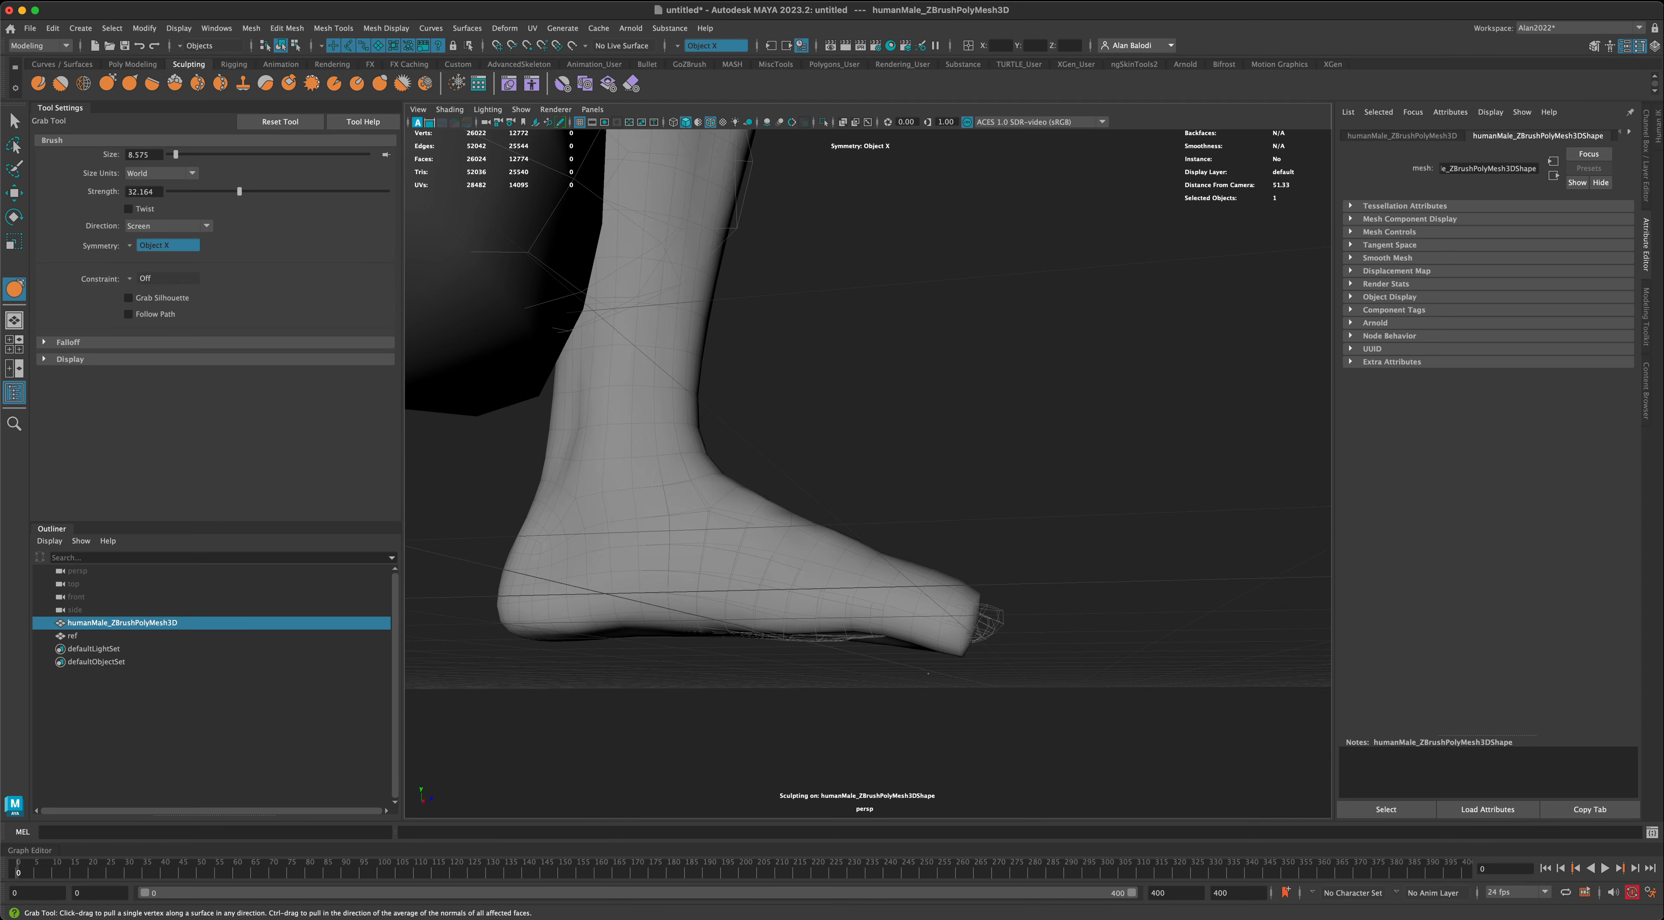
# - Reduce the Grab brush size to 6.092 and compare the feet with the reference from the front and both sides
pyautogui.press('b')
pyautogui.moveTo(930, 652); pyautogui.dragTo(921, 656)
pyautogui.moveTo(864, 596)
pyautogui.mouseDown()
pyautogui.moveTo(651, 596)
pyautogui.moveTo(613, 570)
pyautogui.mouseUp()
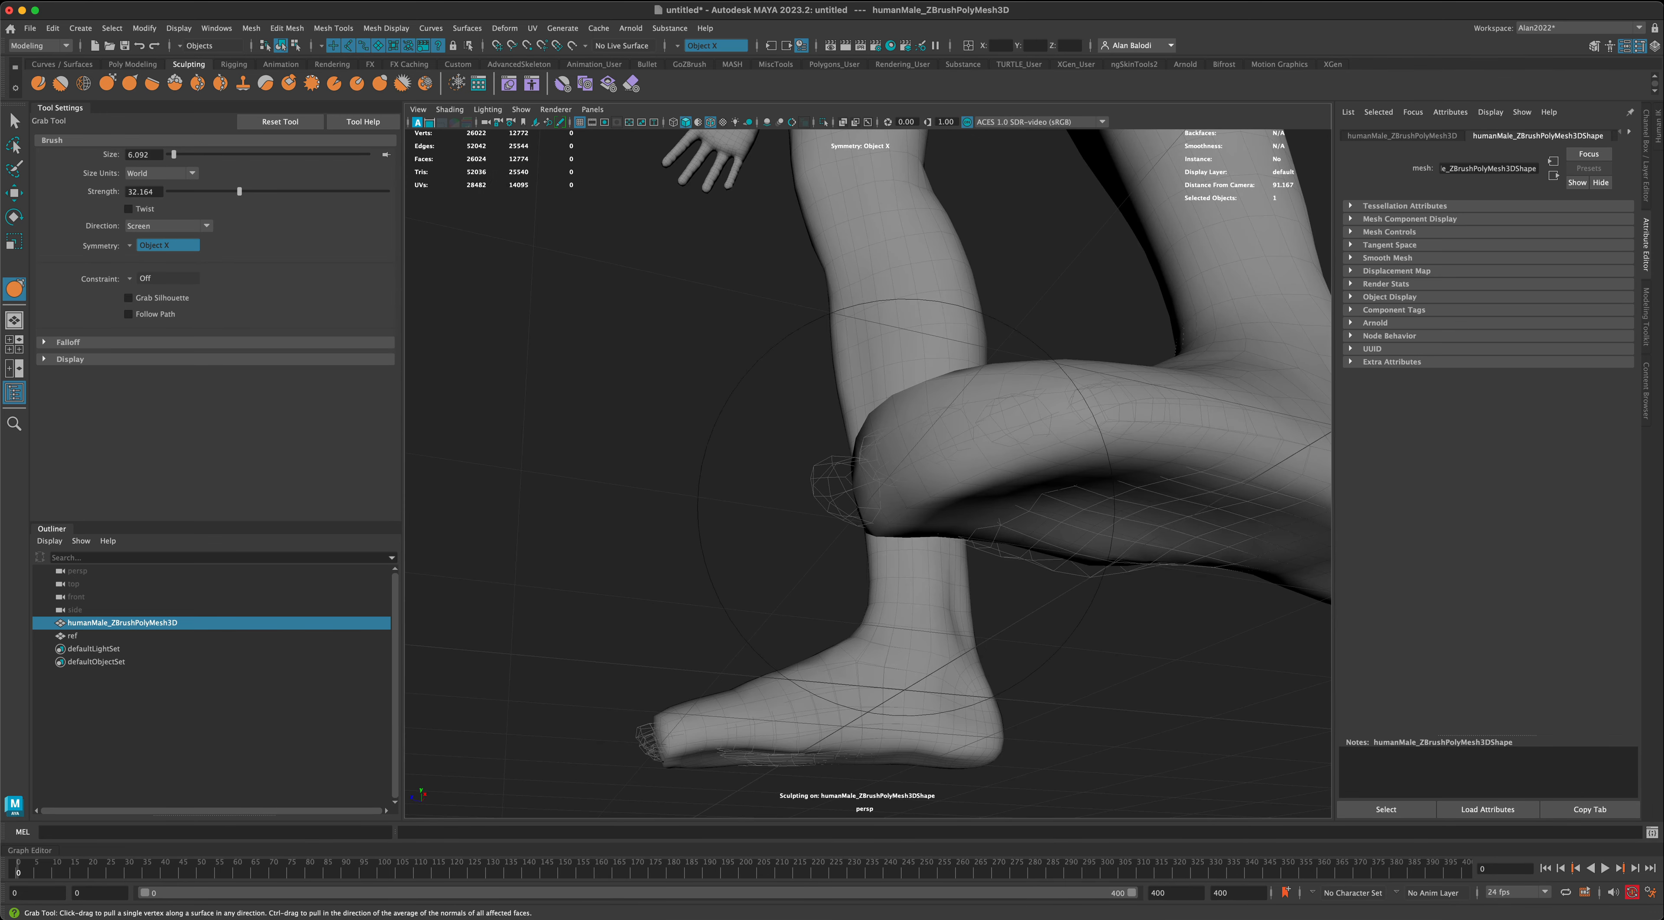
pyautogui.keyDown('alt'); pyautogui.moveTo(899, 491); pyautogui.dragTo(1156, 462); pyautogui.keyUp('alt')
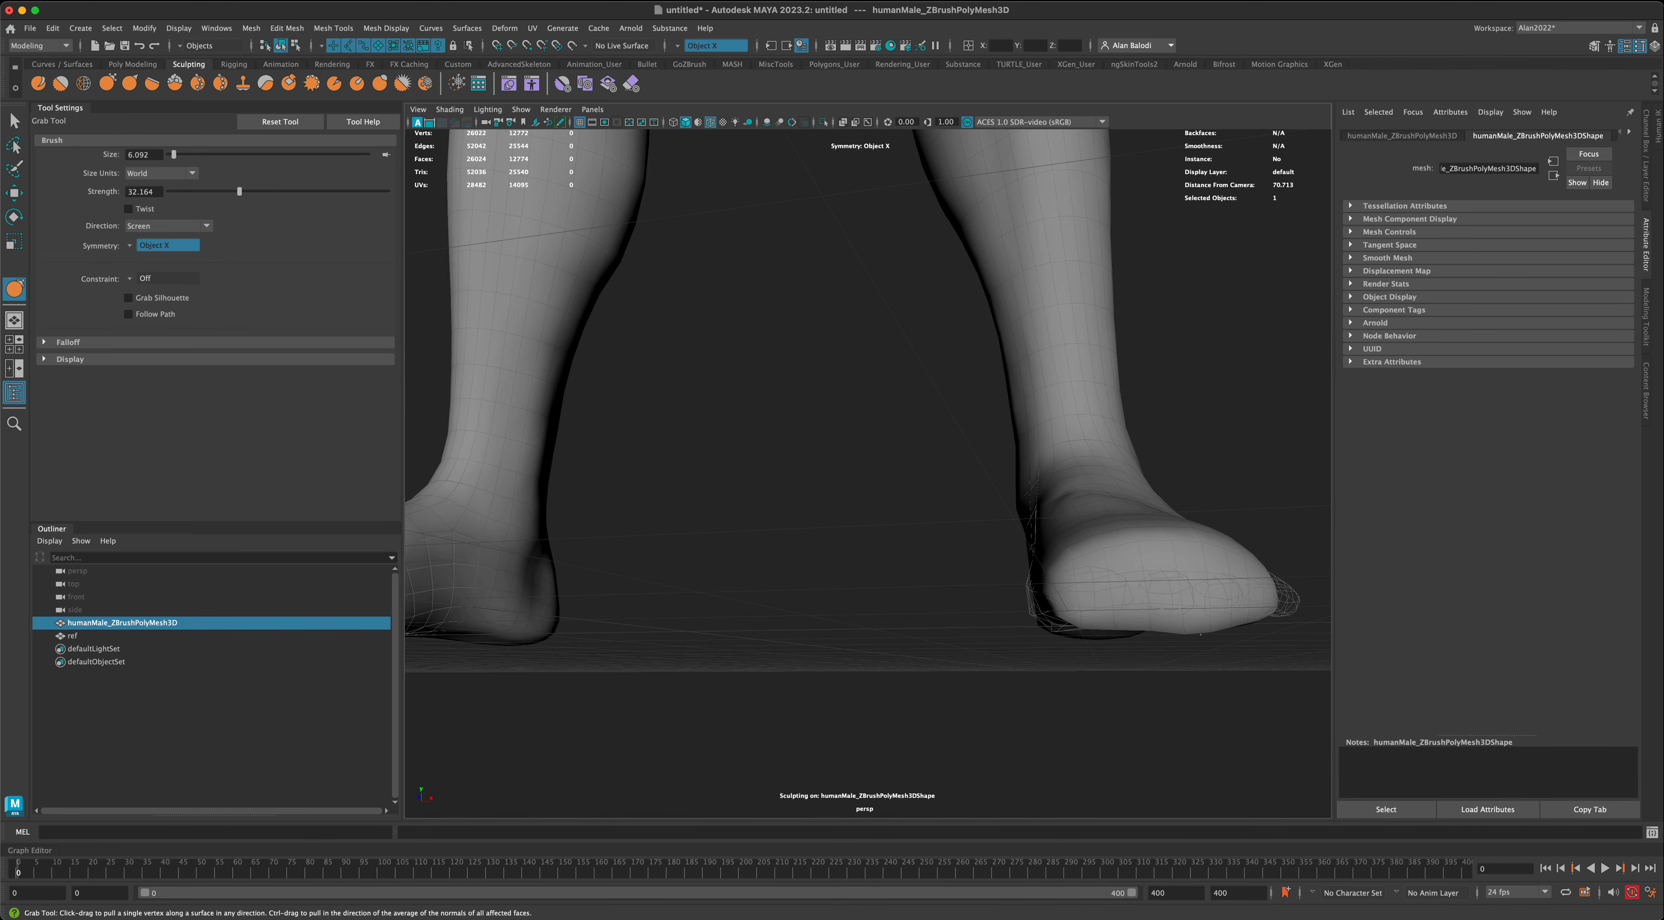
pyautogui.keyDown('alt'); pyautogui.moveTo(1143, 670); pyautogui.dragTo(1033, 599, button='middle'); pyautogui.keyUp('alt')
pyautogui.moveTo(1032, 599)
pyautogui.keyDown('alt'); pyautogui.mouseDown()
pyautogui.moveTo(1075, 572)
pyautogui.moveTo(904, 593)
pyautogui.mouseUp(); pyautogui.keyUp('alt')
pyautogui.keyDown('alt'); pyautogui.moveTo(905, 593); pyautogui.dragTo(854, 601, button='right'); pyautogui.keyUp('alt')
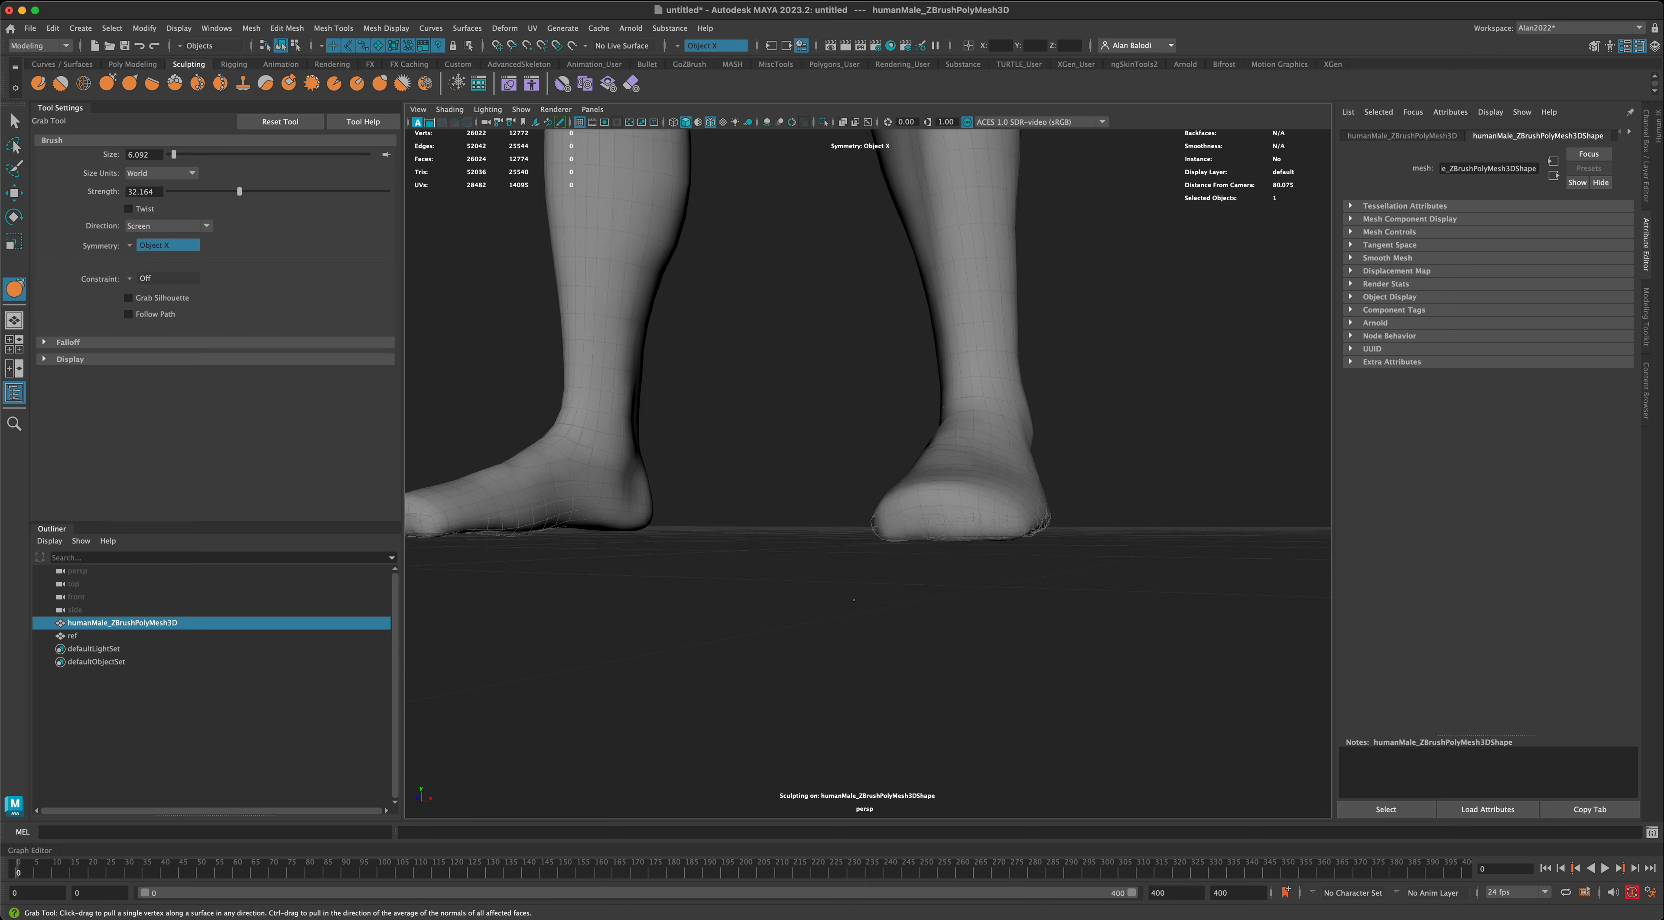
pyautogui.keyDown('alt'); pyautogui.moveTo(854, 601); pyautogui.dragTo(812, 653); pyautogui.keyUp('alt')
pyautogui.keyDown('alt'); pyautogui.moveTo(1007, 578); pyautogui.dragTo(1225, 517); pyautogui.keyUp('alt')
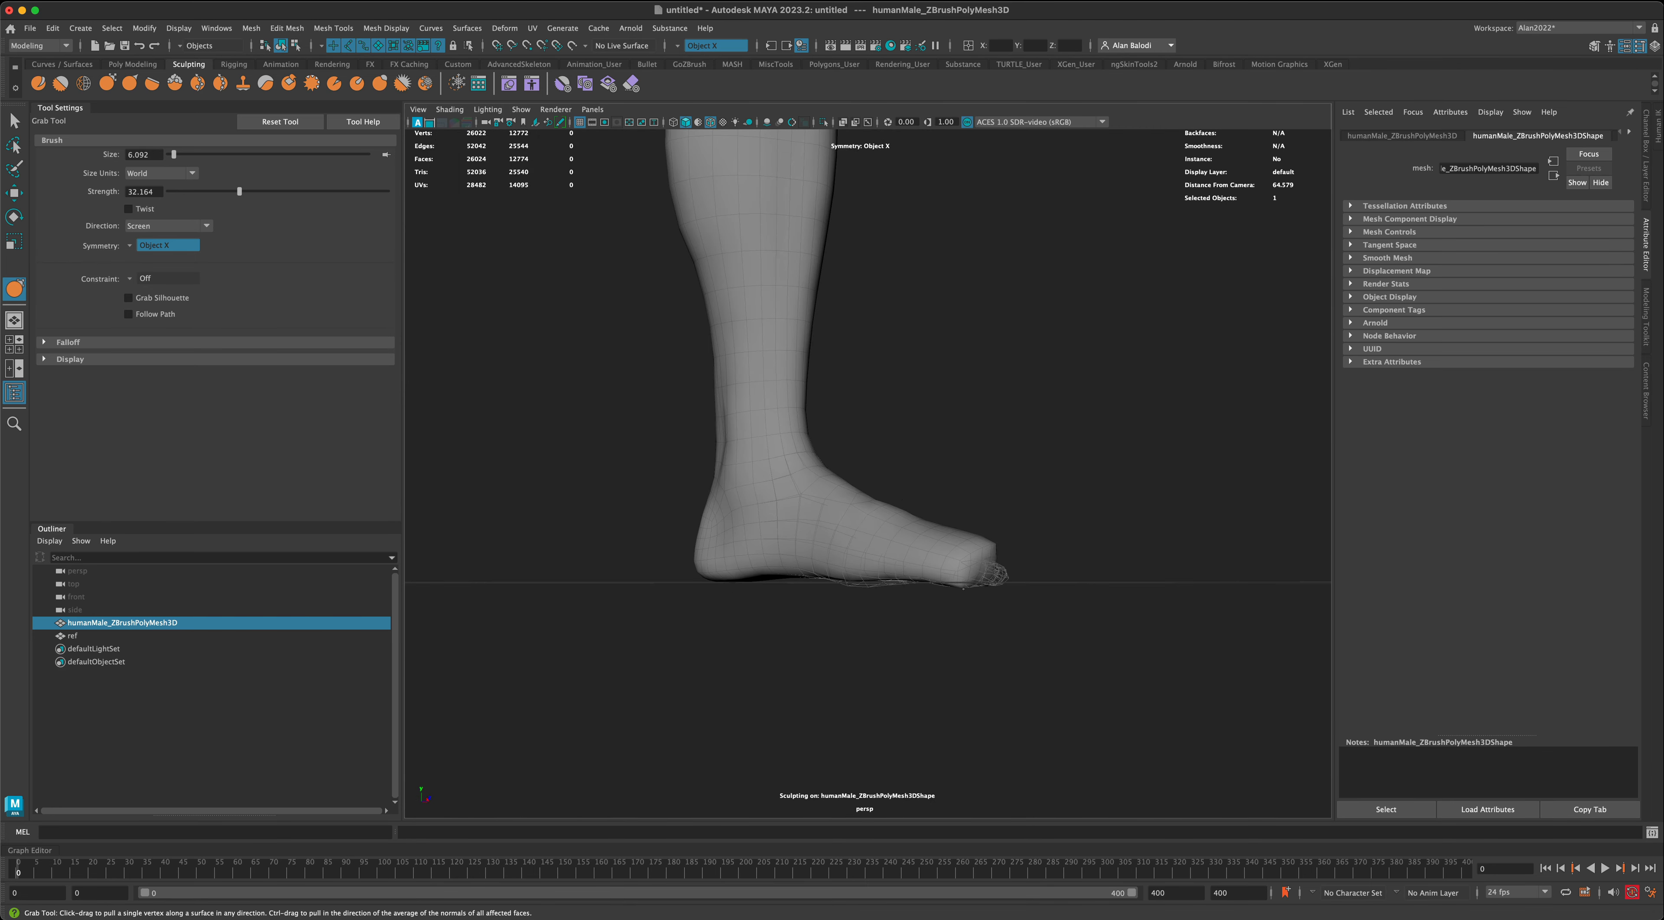
# - Using the orthographic side view, reshape the foot's front end with the Grab brush, then return to the full perspective view
pyautogui.press('space')
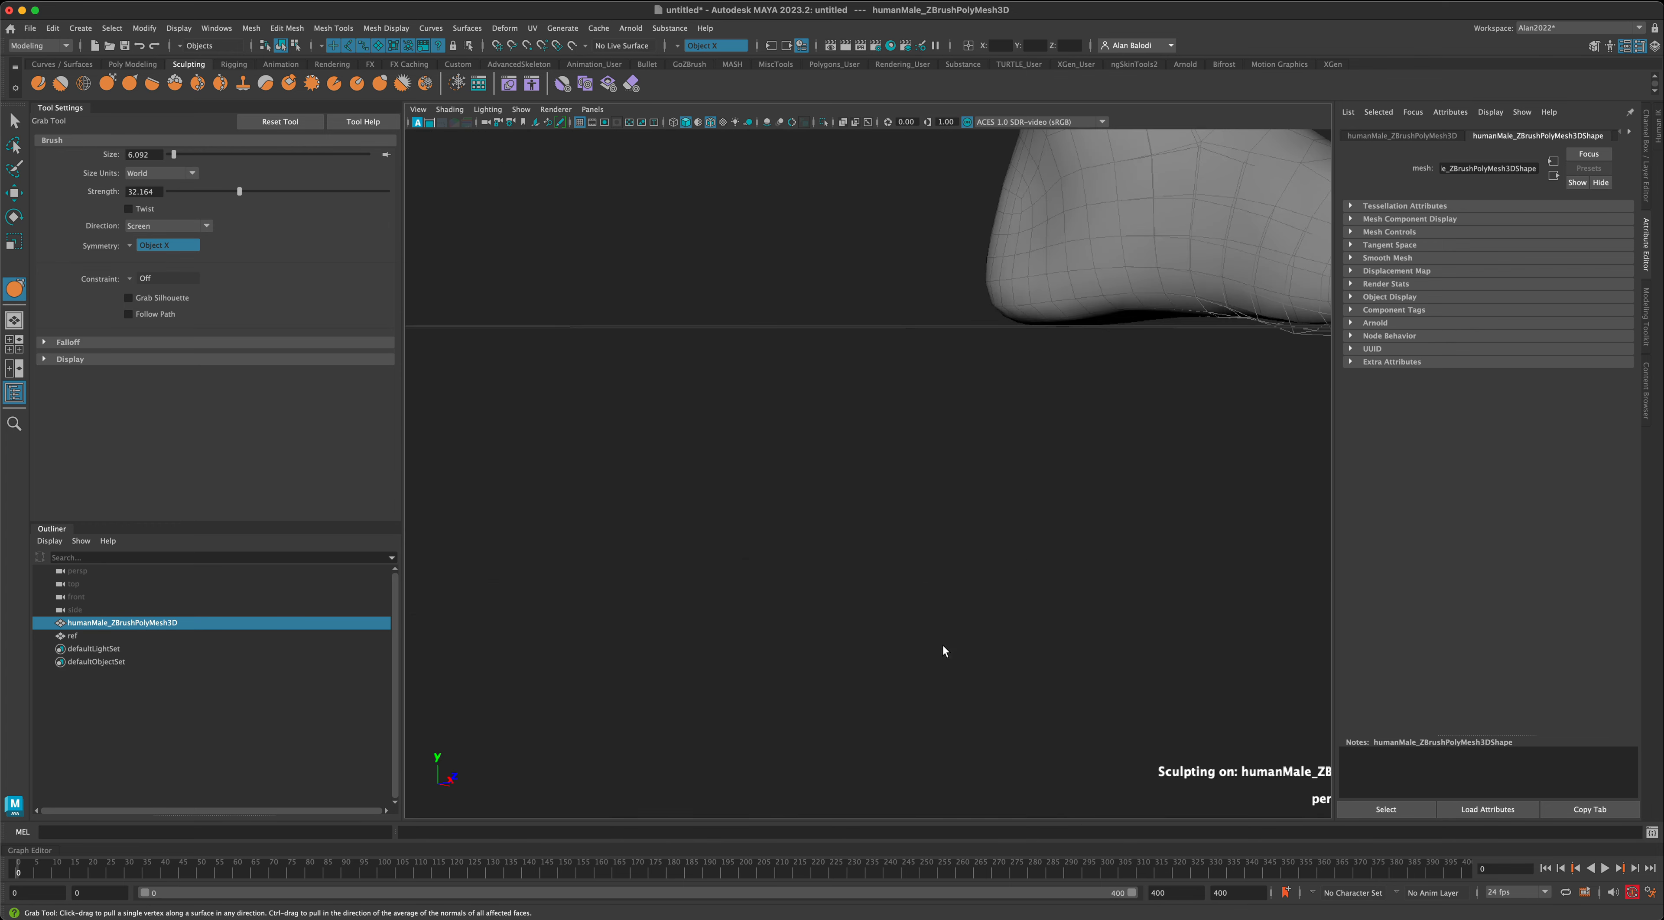
pyautogui.scroll(-3, 936, 690)
pyautogui.scroll(3, 1080, 789)
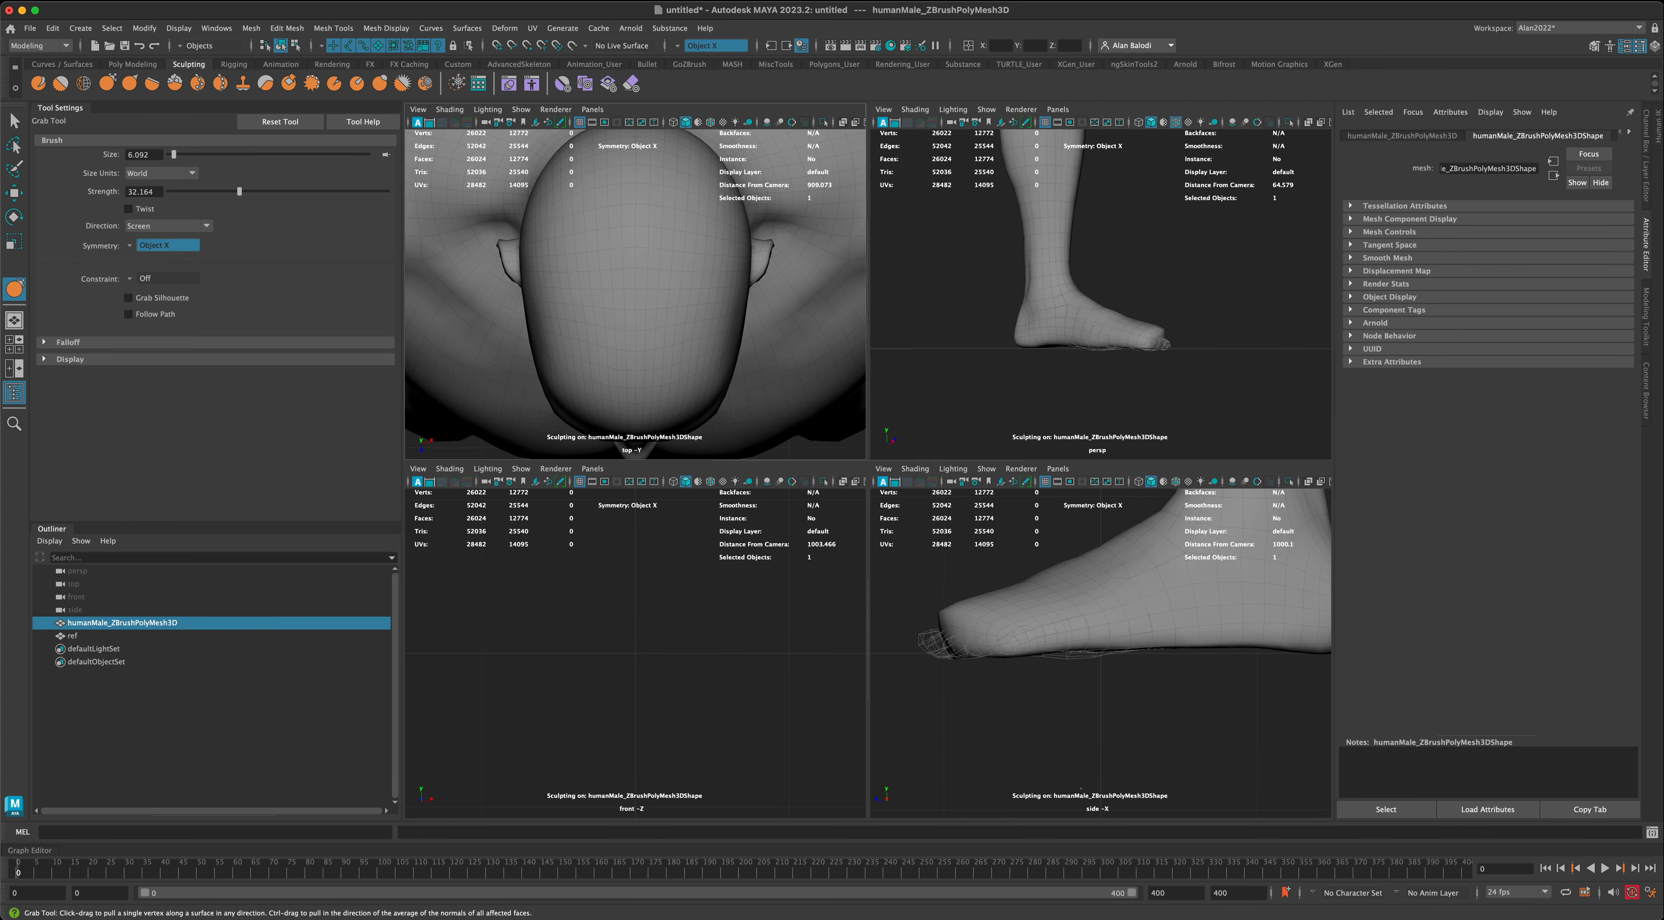
pyautogui.scroll(2, 1060, 698)
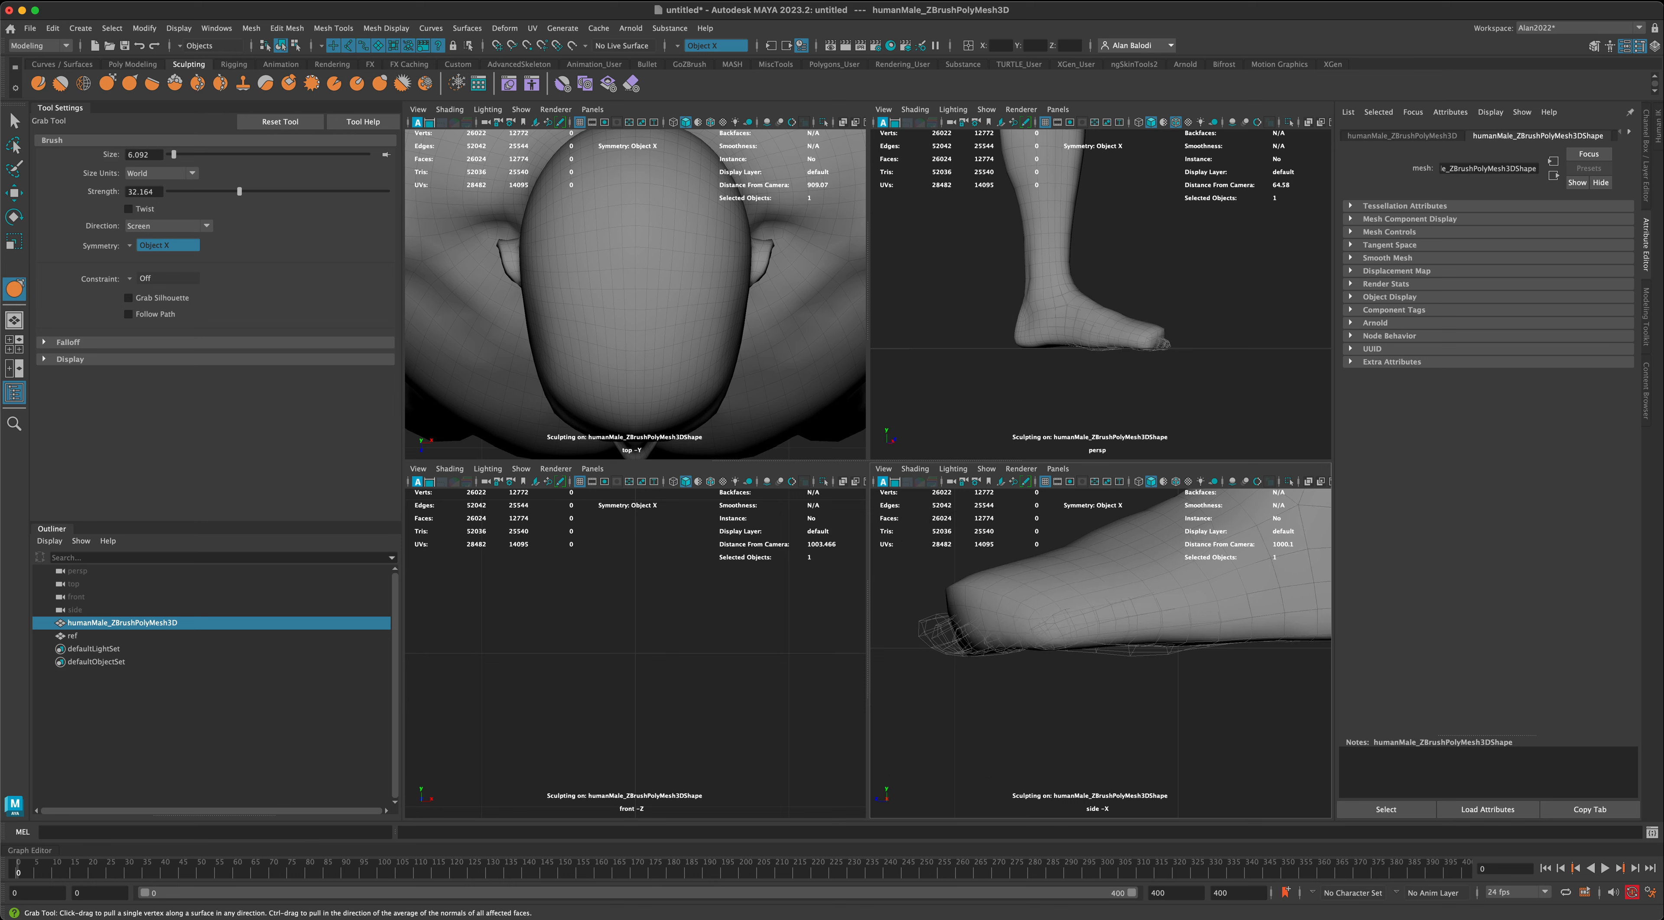
pyautogui.moveTo(954, 609); pyautogui.dragTo(946, 605)
pyautogui.press('space')
pyautogui.keyDown('alt'); pyautogui.moveTo(1140, 458); pyautogui.dragTo(937, 501); pyautogui.keyUp('alt')
pyautogui.keyDown('alt'); pyautogui.moveTo(1098, 478); pyautogui.dragTo(1060, 566); pyautogui.keyUp('alt')
pyautogui.scroll(10, 1060, 565)
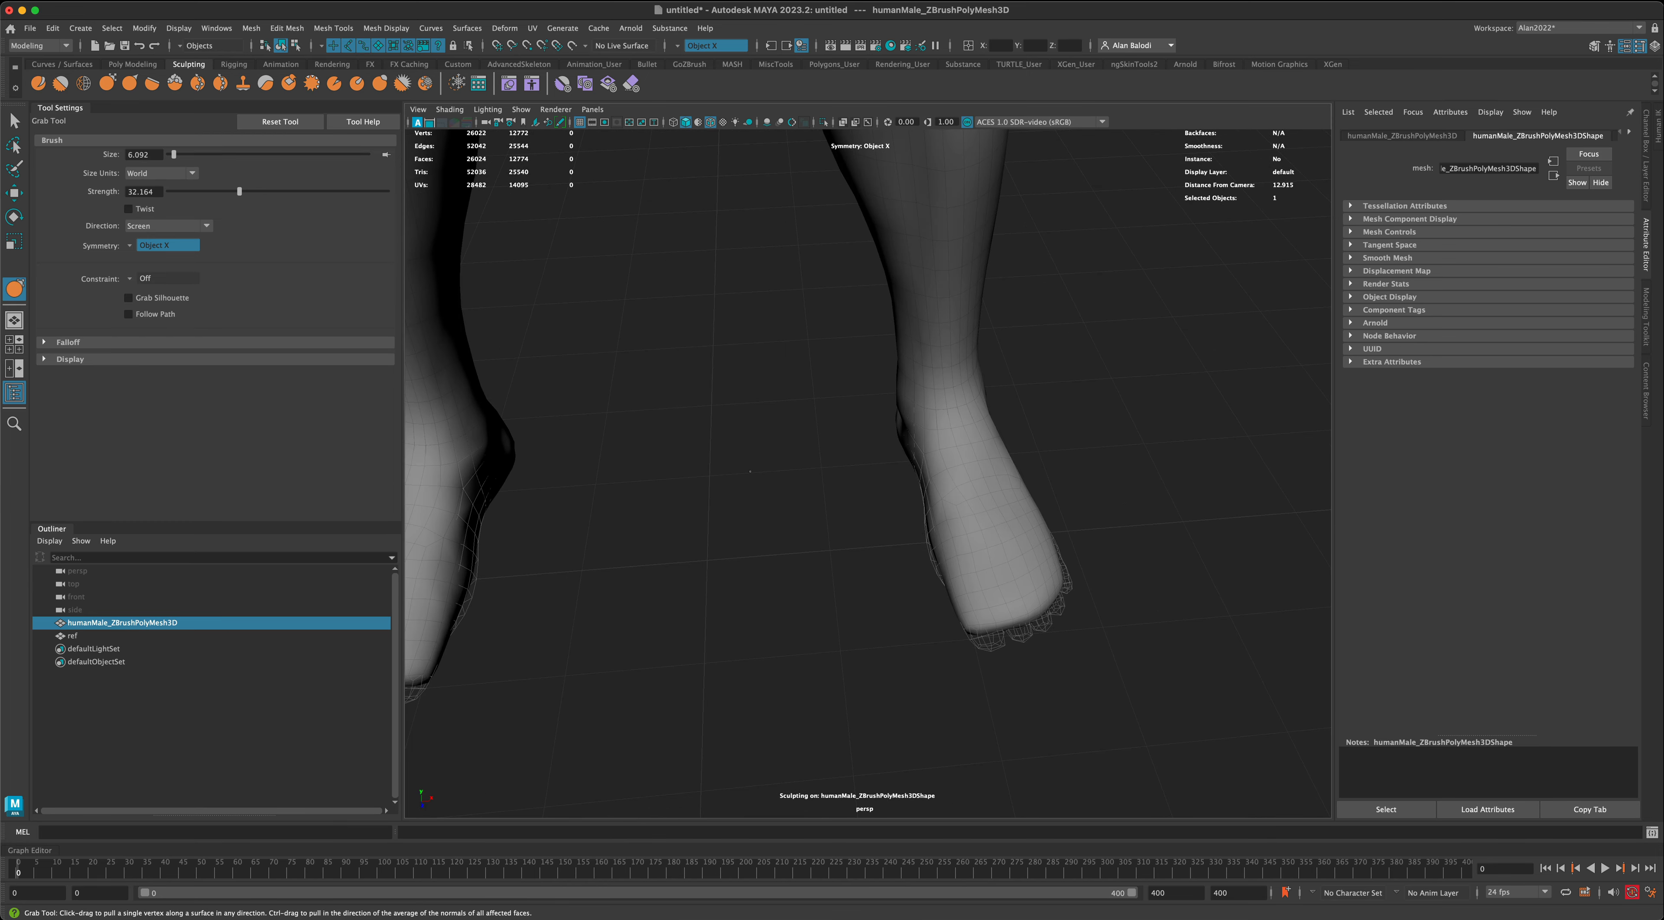
# - Pull the front ends of the feet out over the reference toes with the Grab brush at sizes 9.307 and 11.747
pyautogui.press('b')
pyautogui.moveTo(964, 537); pyautogui.dragTo(987, 538)
pyautogui.moveTo(977, 597)
pyautogui.mouseDown()
pyautogui.moveTo(955, 604)
pyautogui.moveTo(936, 540)
pyautogui.mouseUp()
pyautogui.keyDown('alt'); pyautogui.moveTo(1095, 549); pyautogui.dragTo(969, 614); pyautogui.keyUp('alt')
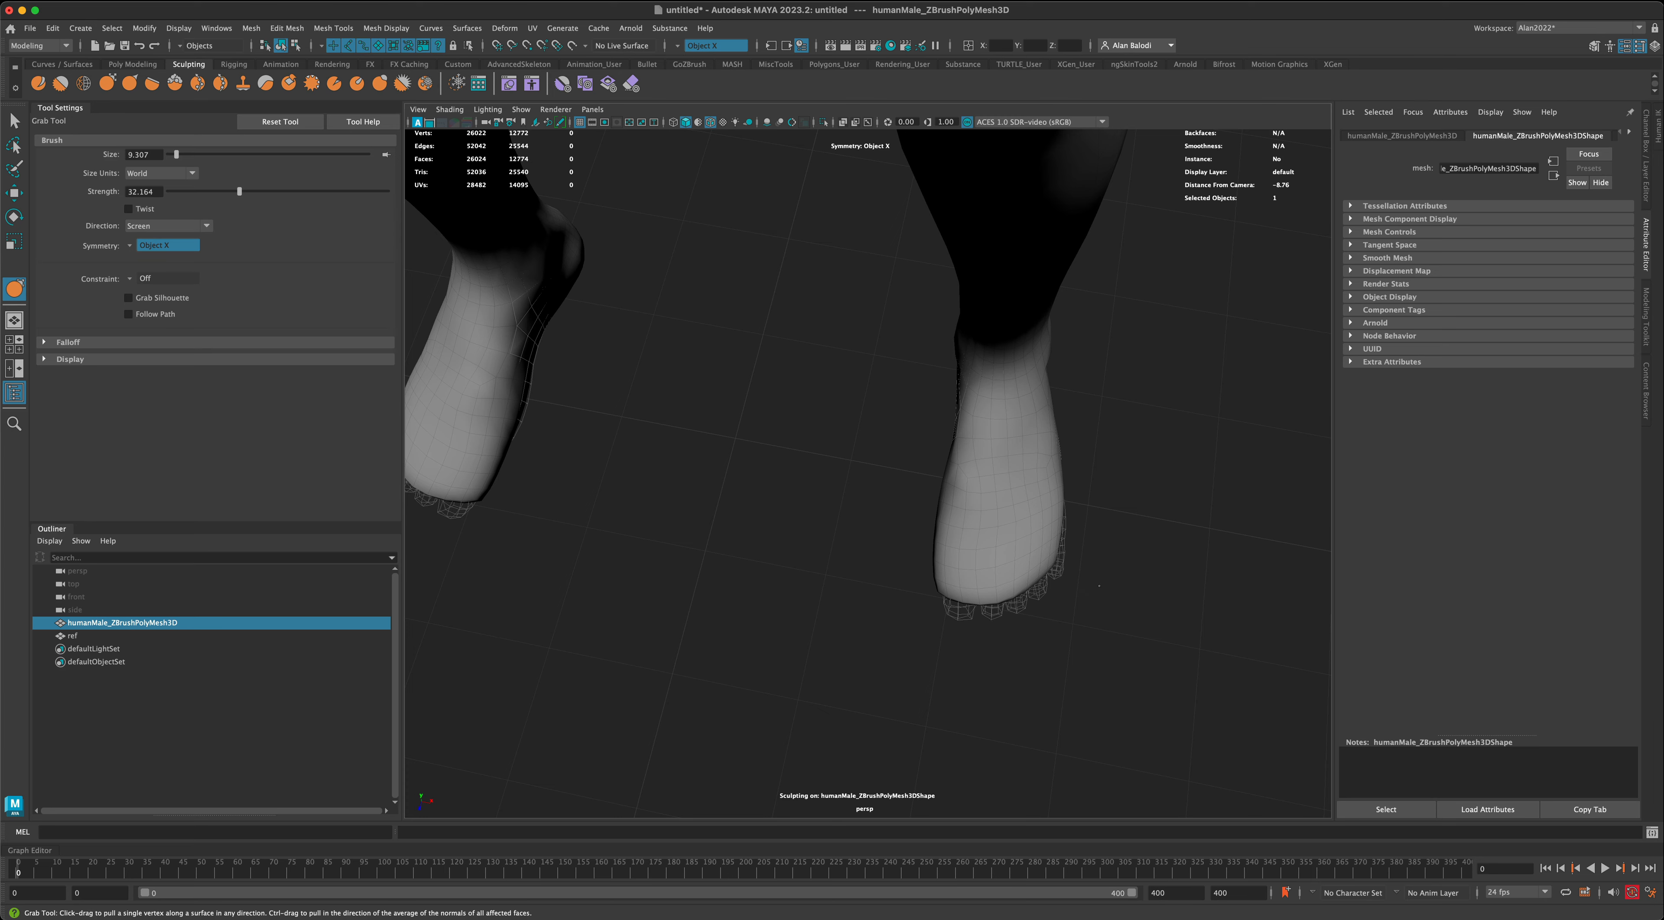
pyautogui.moveTo(1098, 586)
pyautogui.keyDown('alt'); pyautogui.mouseDown()
pyautogui.moveTo(1185, 501)
pyautogui.moveTo(972, 628)
pyautogui.moveTo(1064, 559)
pyautogui.moveTo(1058, 588)
pyautogui.mouseUp(); pyautogui.keyUp('alt')
pyautogui.press('b')
pyautogui.moveTo(1028, 598); pyautogui.dragTo(952, 613)
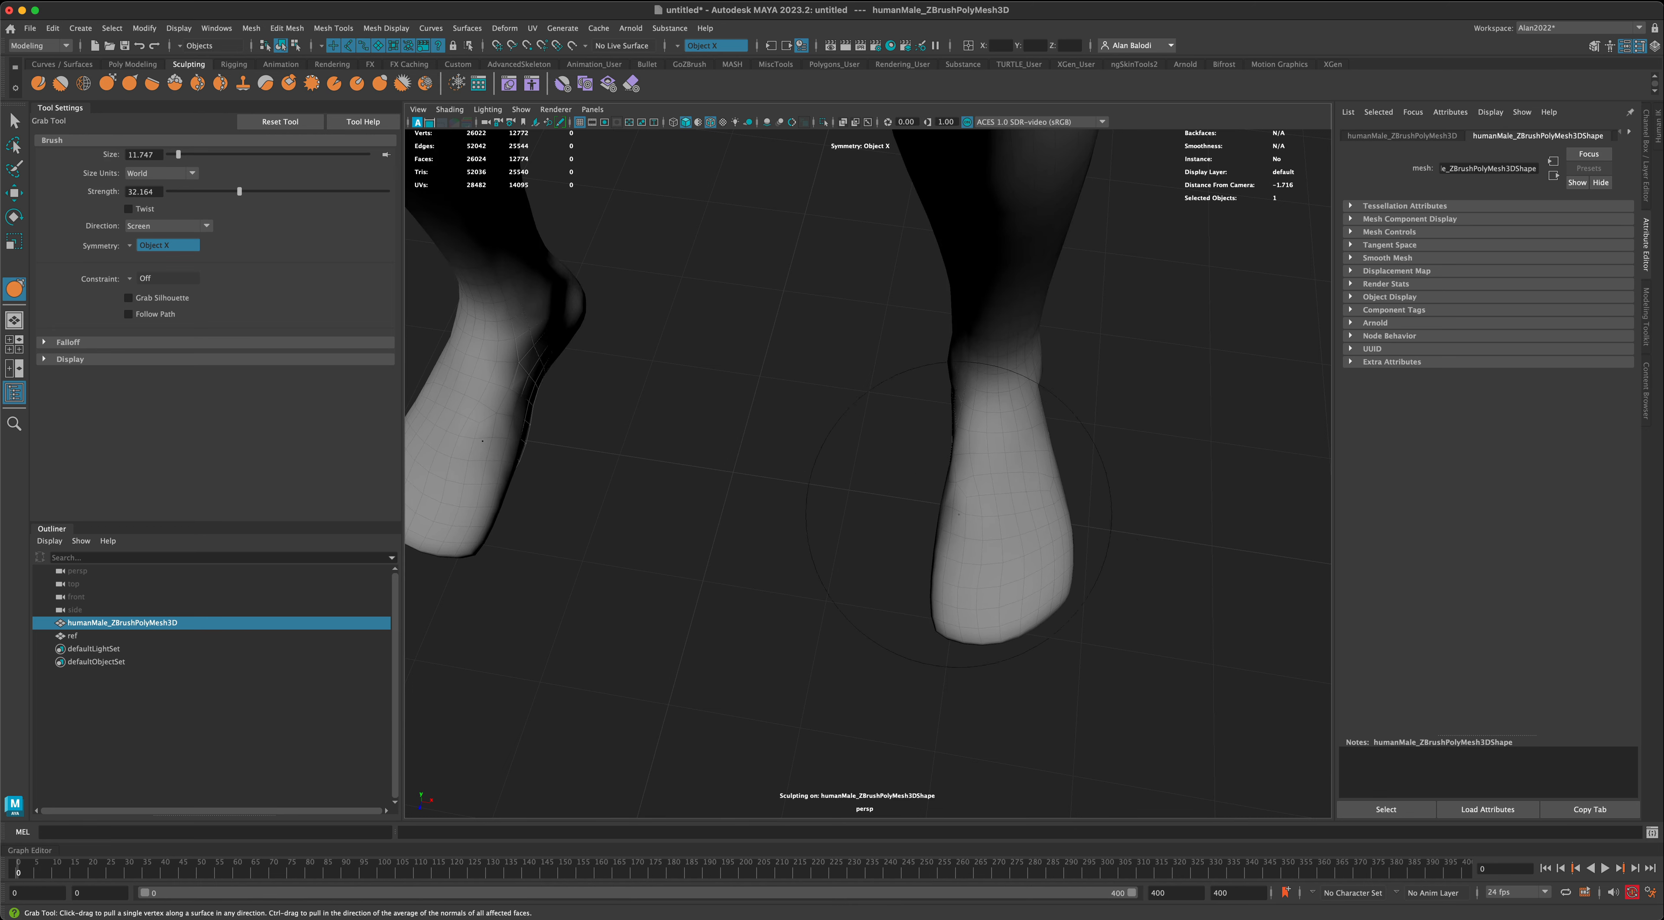
# - Inspect the reshaped feet and their proportion to the legs and whole body from several angles
pyautogui.keyDown('alt'); pyautogui.moveTo(959, 514); pyautogui.dragTo(1003, 369); pyautogui.keyUp('alt')
pyautogui.scroll(-5, 1153, 541)
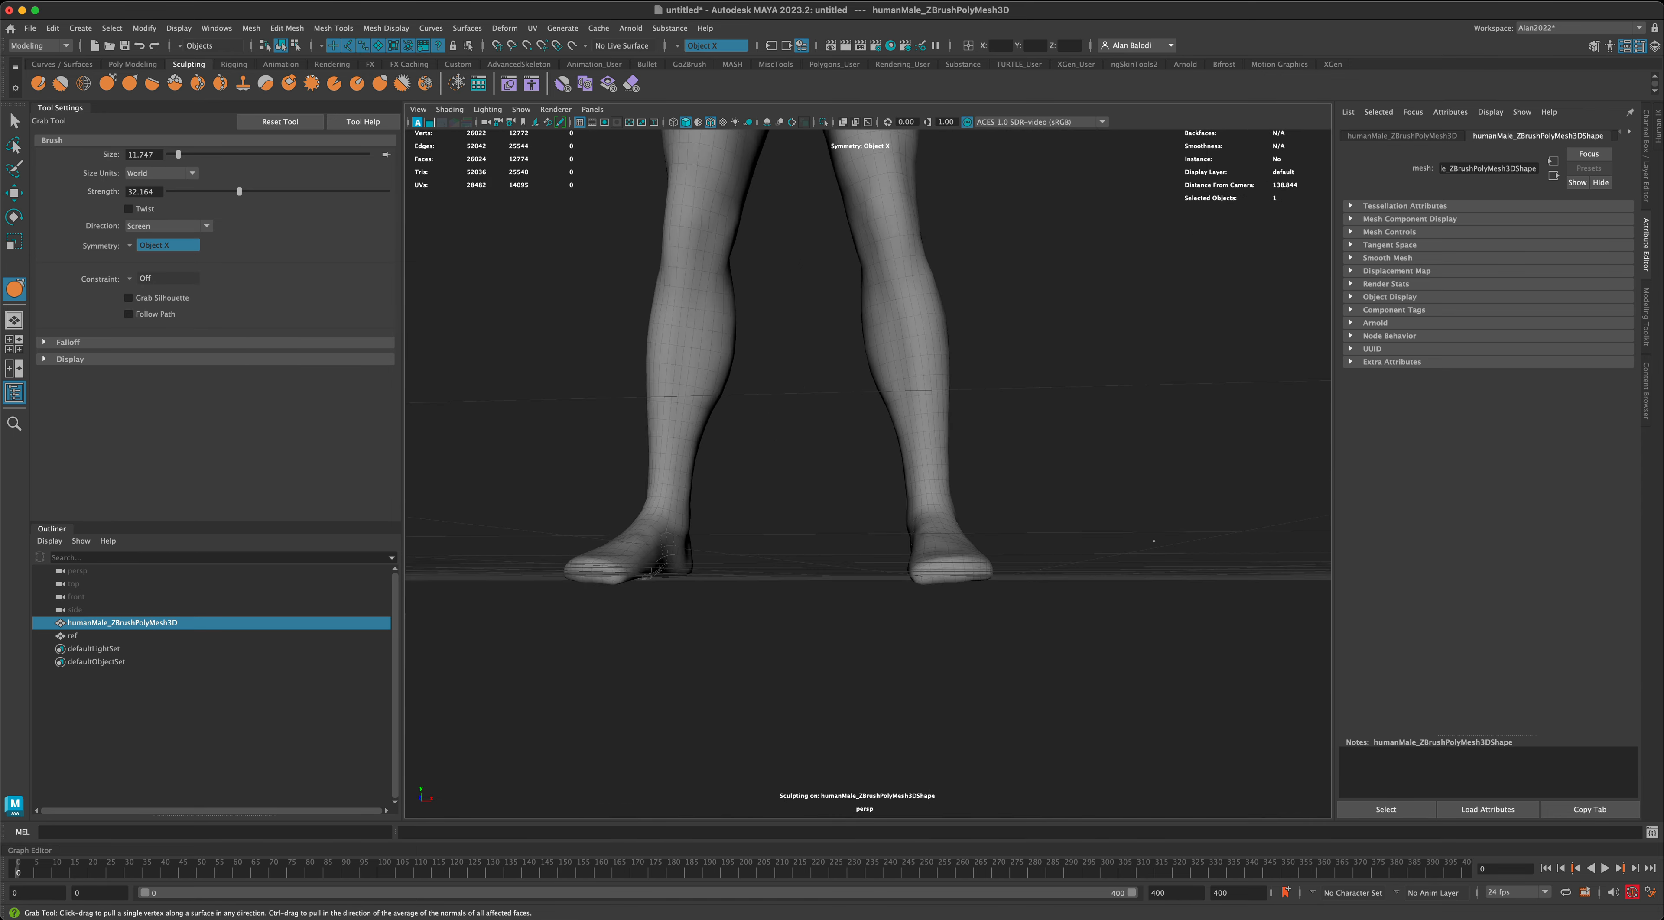
pyautogui.keyDown('alt'); pyautogui.moveTo(1153, 541); pyautogui.dragTo(1029, 565); pyautogui.keyUp('alt')
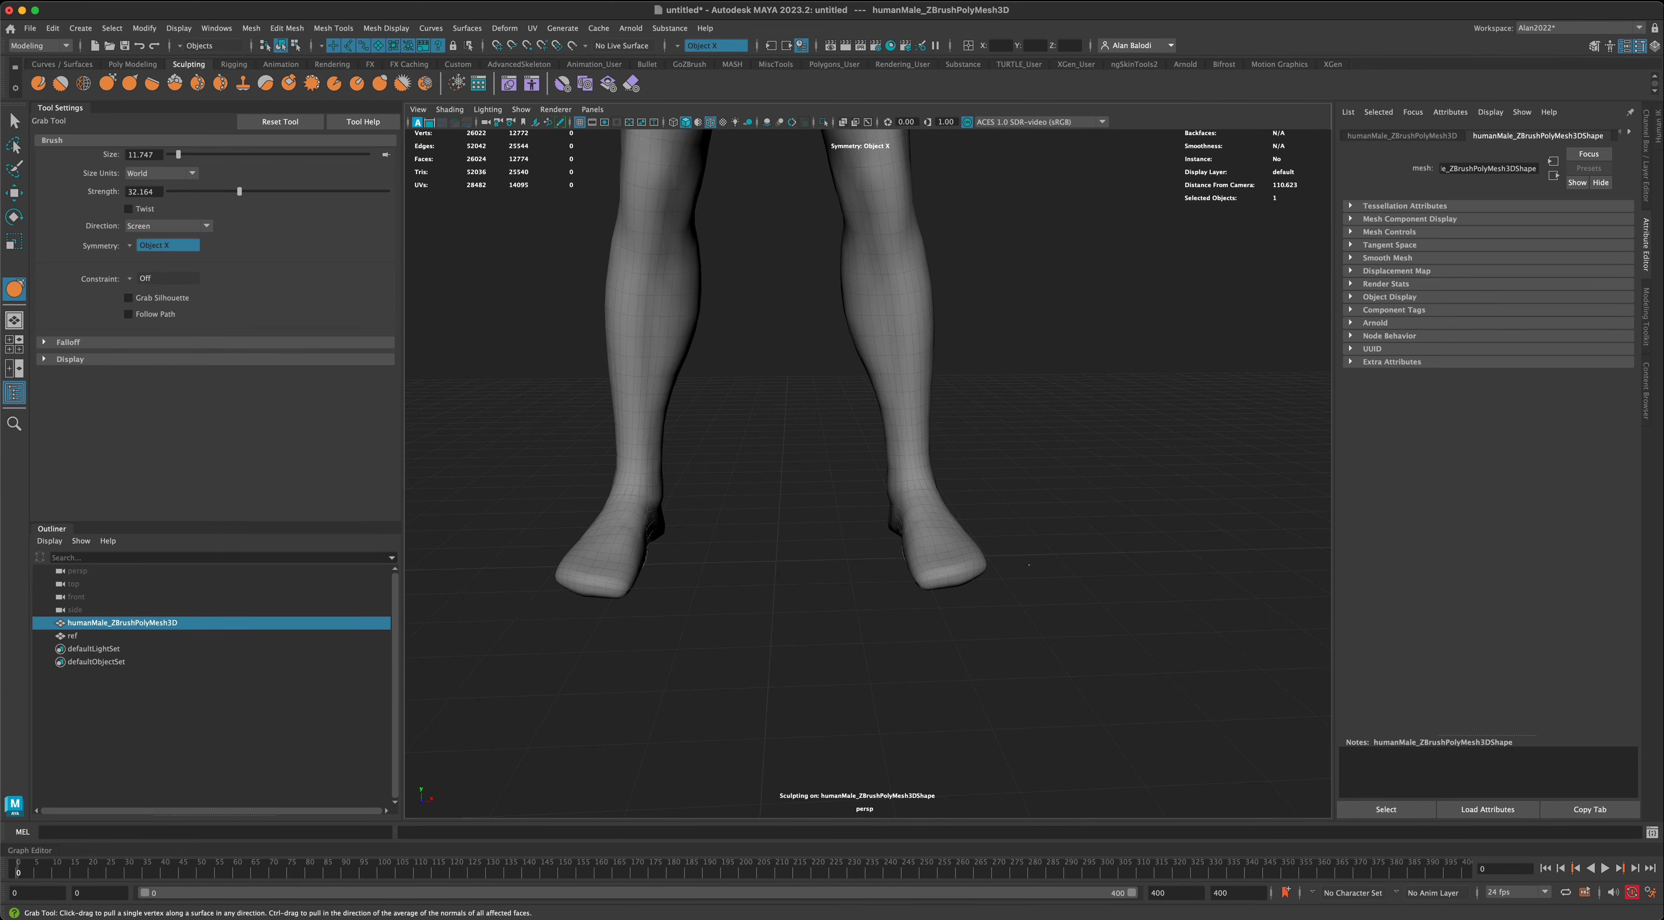
pyautogui.keyDown('alt'); pyautogui.moveTo(1029, 566); pyautogui.dragTo(930, 561, button='right'); pyautogui.keyUp('alt')
pyautogui.keyDown('alt'); pyautogui.moveTo(930, 561); pyautogui.dragTo(891, 646, button='middle'); pyautogui.keyUp('alt')
pyautogui.keyDown('alt'); pyautogui.moveTo(892, 647); pyautogui.dragTo(855, 640, button='right'); pyautogui.keyUp('alt')
pyautogui.moveTo(856, 640)
pyautogui.keyDown('alt'); pyautogui.mouseDown()
pyautogui.moveTo(844, 624)
pyautogui.moveTo(869, 619)
pyautogui.mouseUp(); pyautogui.keyUp('alt')
pyautogui.keyDown('alt'); pyautogui.moveTo(904, 569); pyautogui.dragTo(907, 653, button='middle'); pyautogui.keyUp('alt')
pyautogui.keyDown('alt'); pyautogui.moveTo(956, 620); pyautogui.dragTo(920, 608, button='right'); pyautogui.keyUp('alt')
pyautogui.keyDown('alt'); pyautogui.moveTo(960, 563); pyautogui.dragTo(963, 633, button='middle'); pyautogui.keyUp('alt')
pyautogui.keyDown('alt'); pyautogui.moveTo(975, 630); pyautogui.dragTo(1007, 631); pyautogui.keyUp('alt')
# - Leave sculpting for the Select tool, deselect the body mesh and turn off wireframe on shaded
pyautogui.press('q')
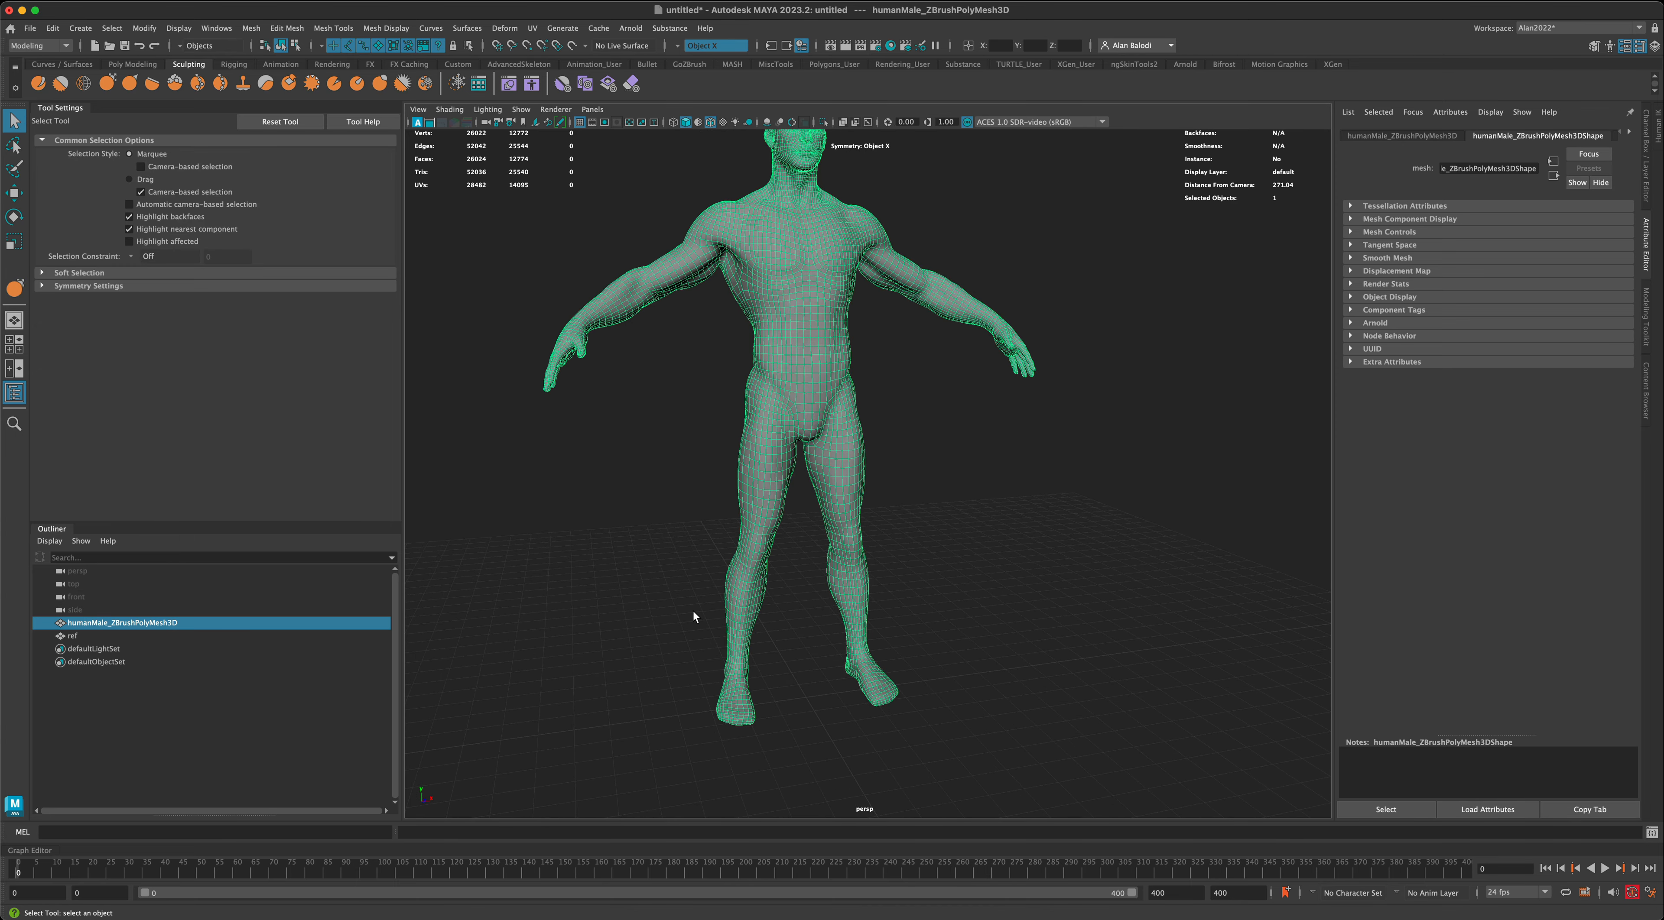
pyautogui.click(693, 616)
pyautogui.click(743, 653)
pyautogui.keyDown('alt'); pyautogui.moveTo(805, 704); pyautogui.dragTo(858, 640); pyautogui.keyUp('alt')
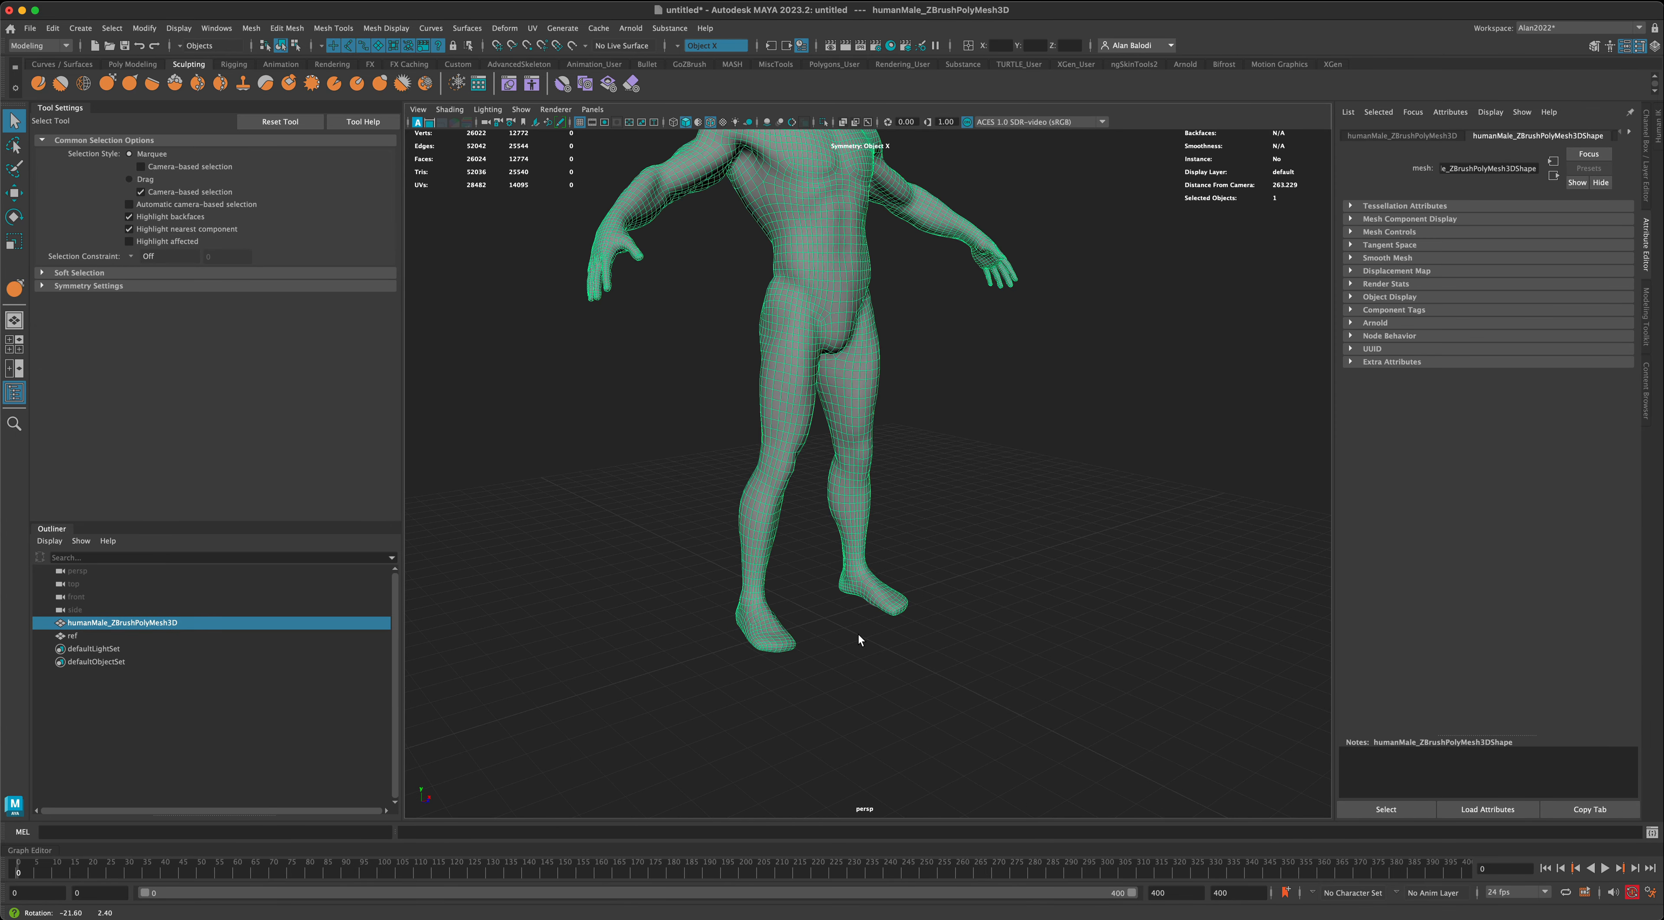
pyautogui.click(851, 668)
pyautogui.keyDown('alt'); pyautogui.moveTo(834, 708); pyautogui.dragTo(872, 644, button='middle'); pyautogui.keyUp('alt')
pyautogui.keyDown('alt'); pyautogui.moveTo(849, 649); pyautogui.dragTo(877, 643, button='right'); pyautogui.keyUp('alt')
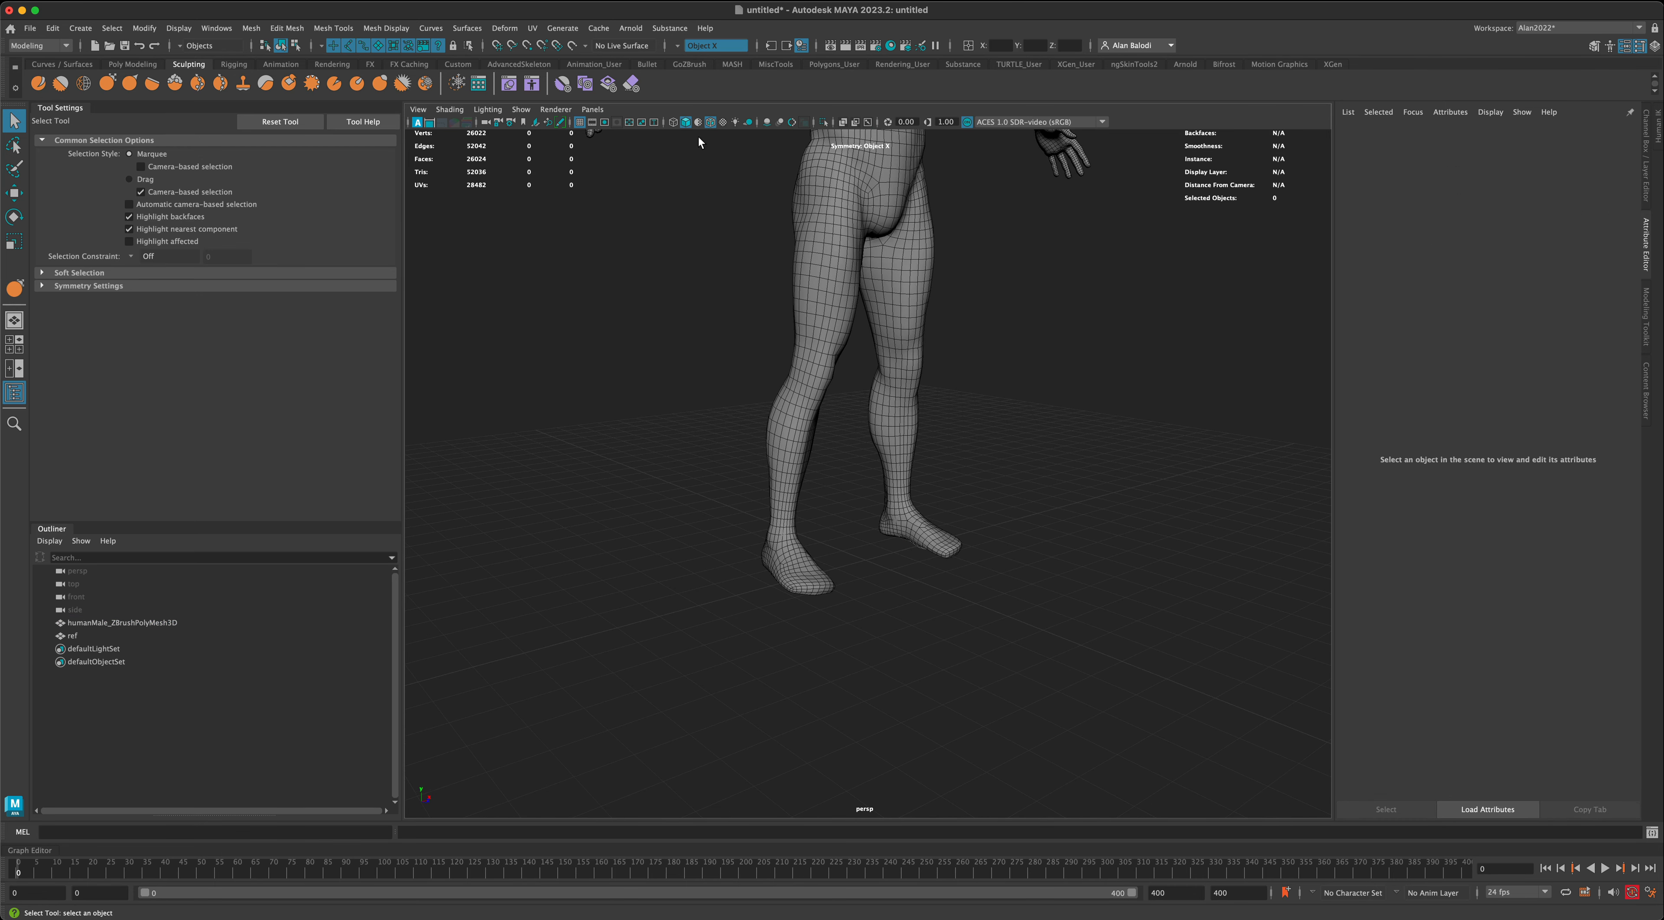
pyautogui.click(711, 122)
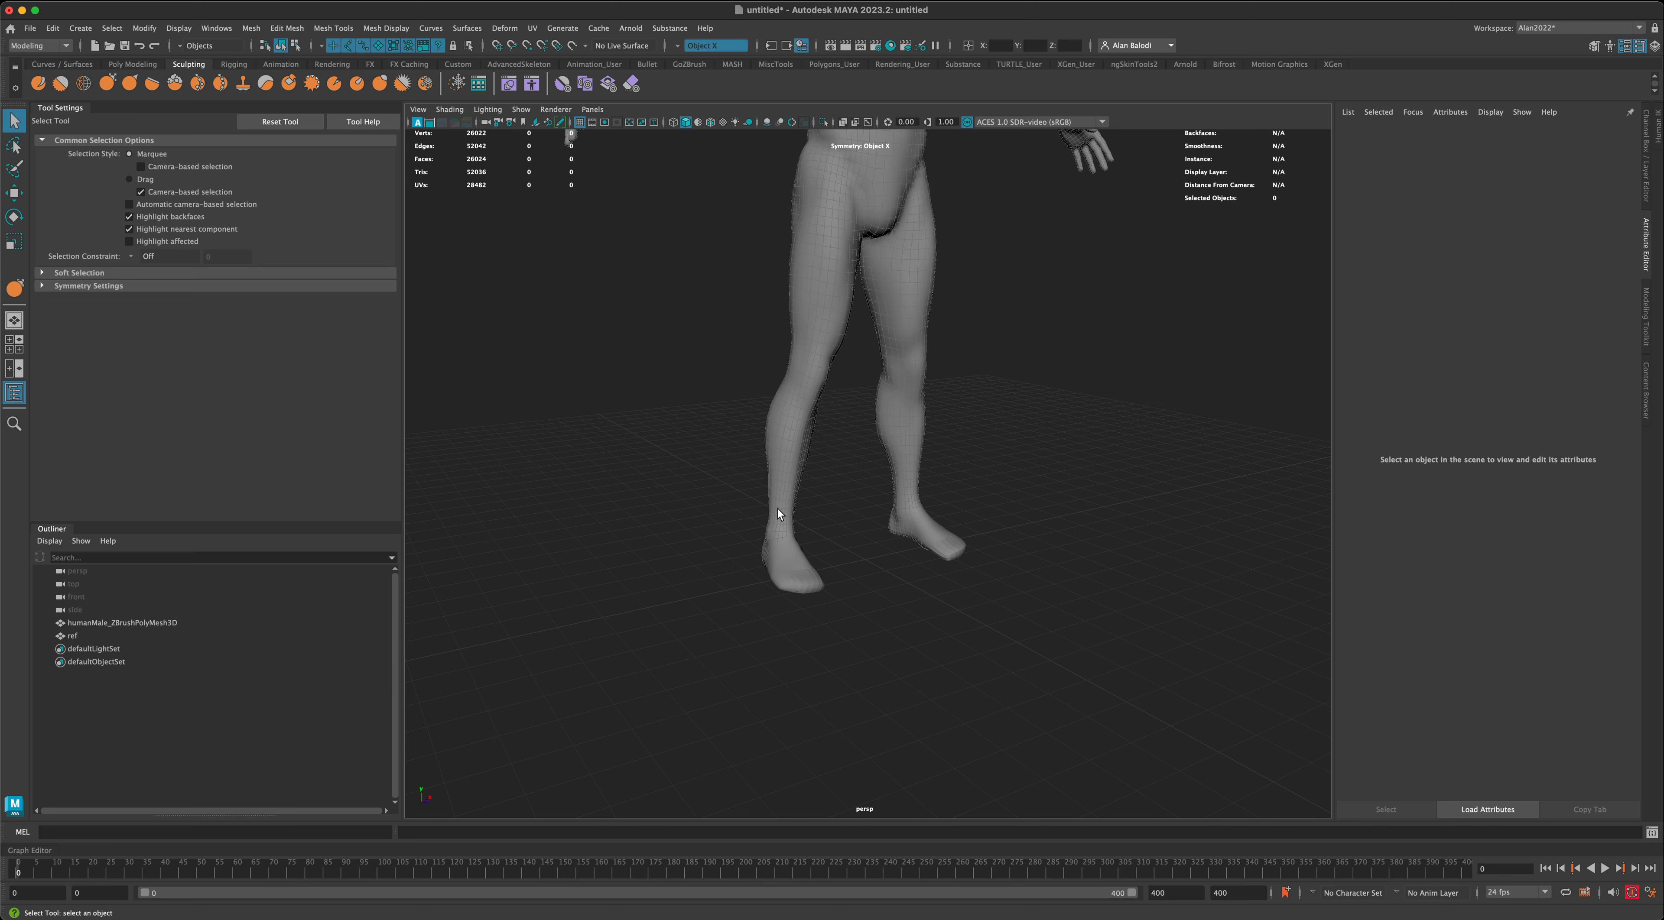
# - Delete the ref mesh and its leftover display layer, layer1
pyautogui.click(78, 635)
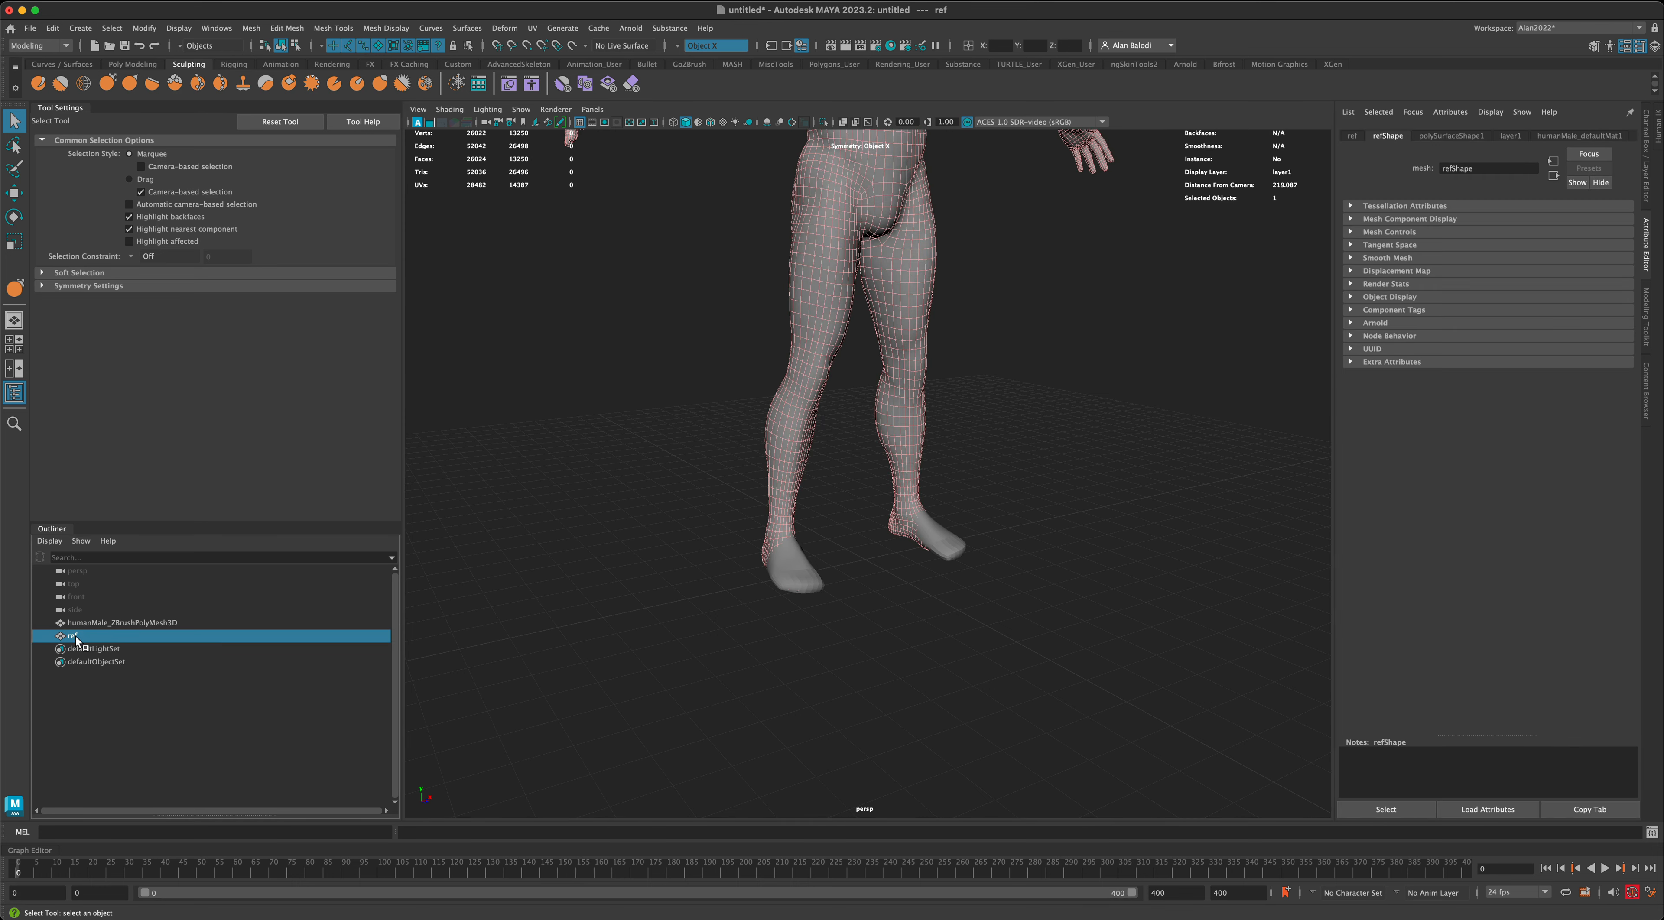
pyautogui.press('Delete')
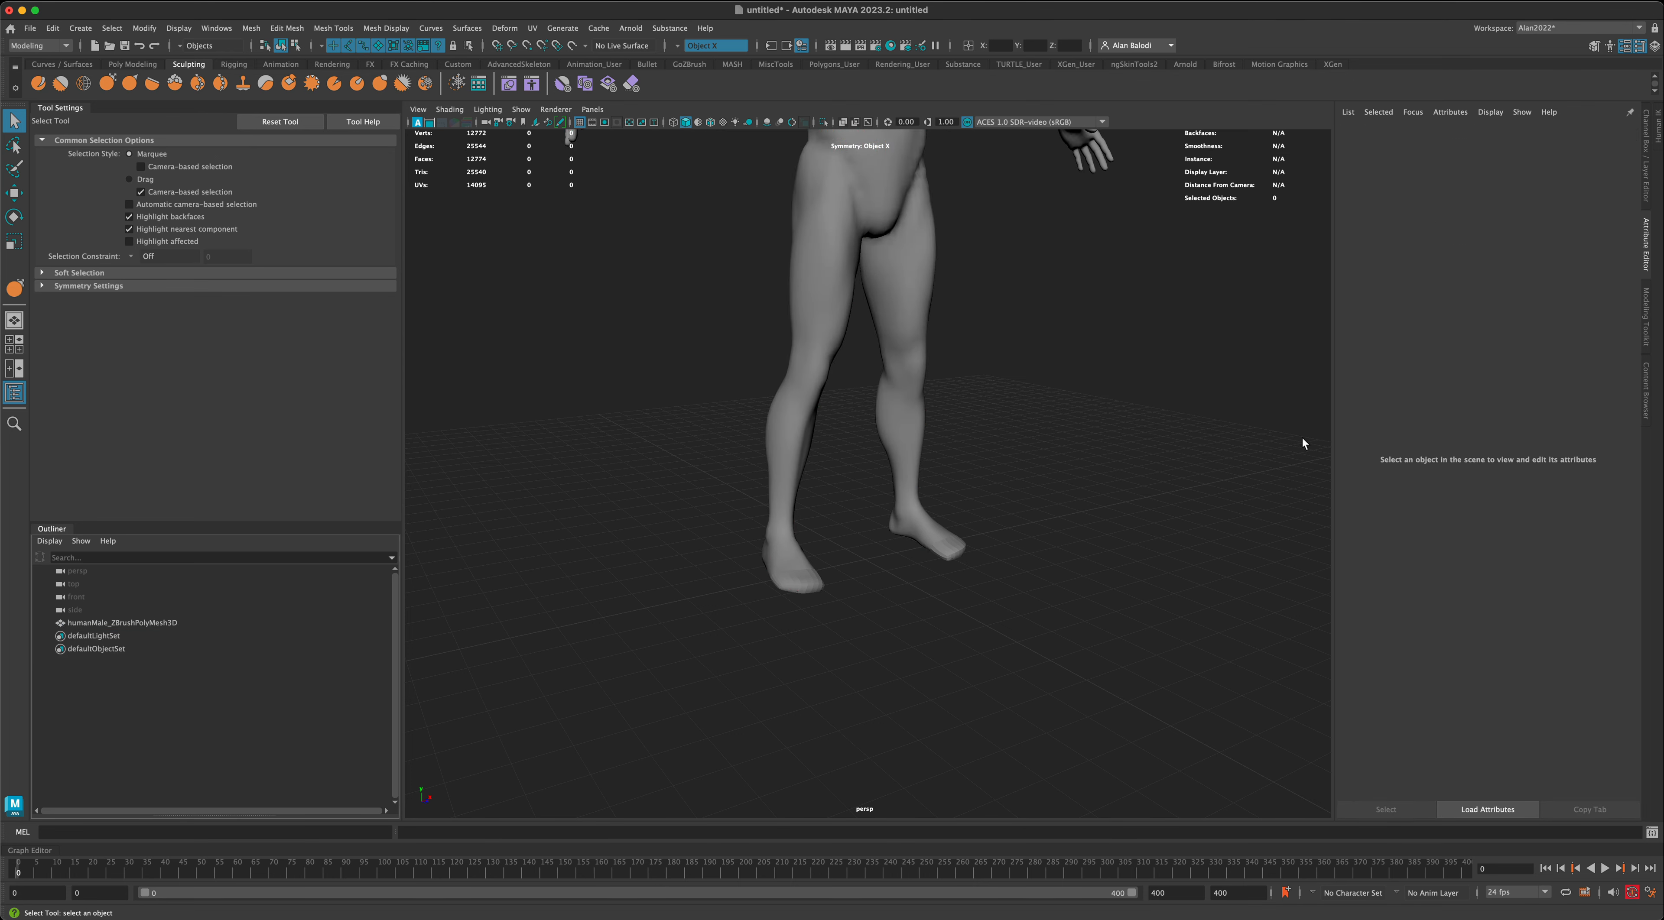
pyautogui.scroll(3, 1185, 488)
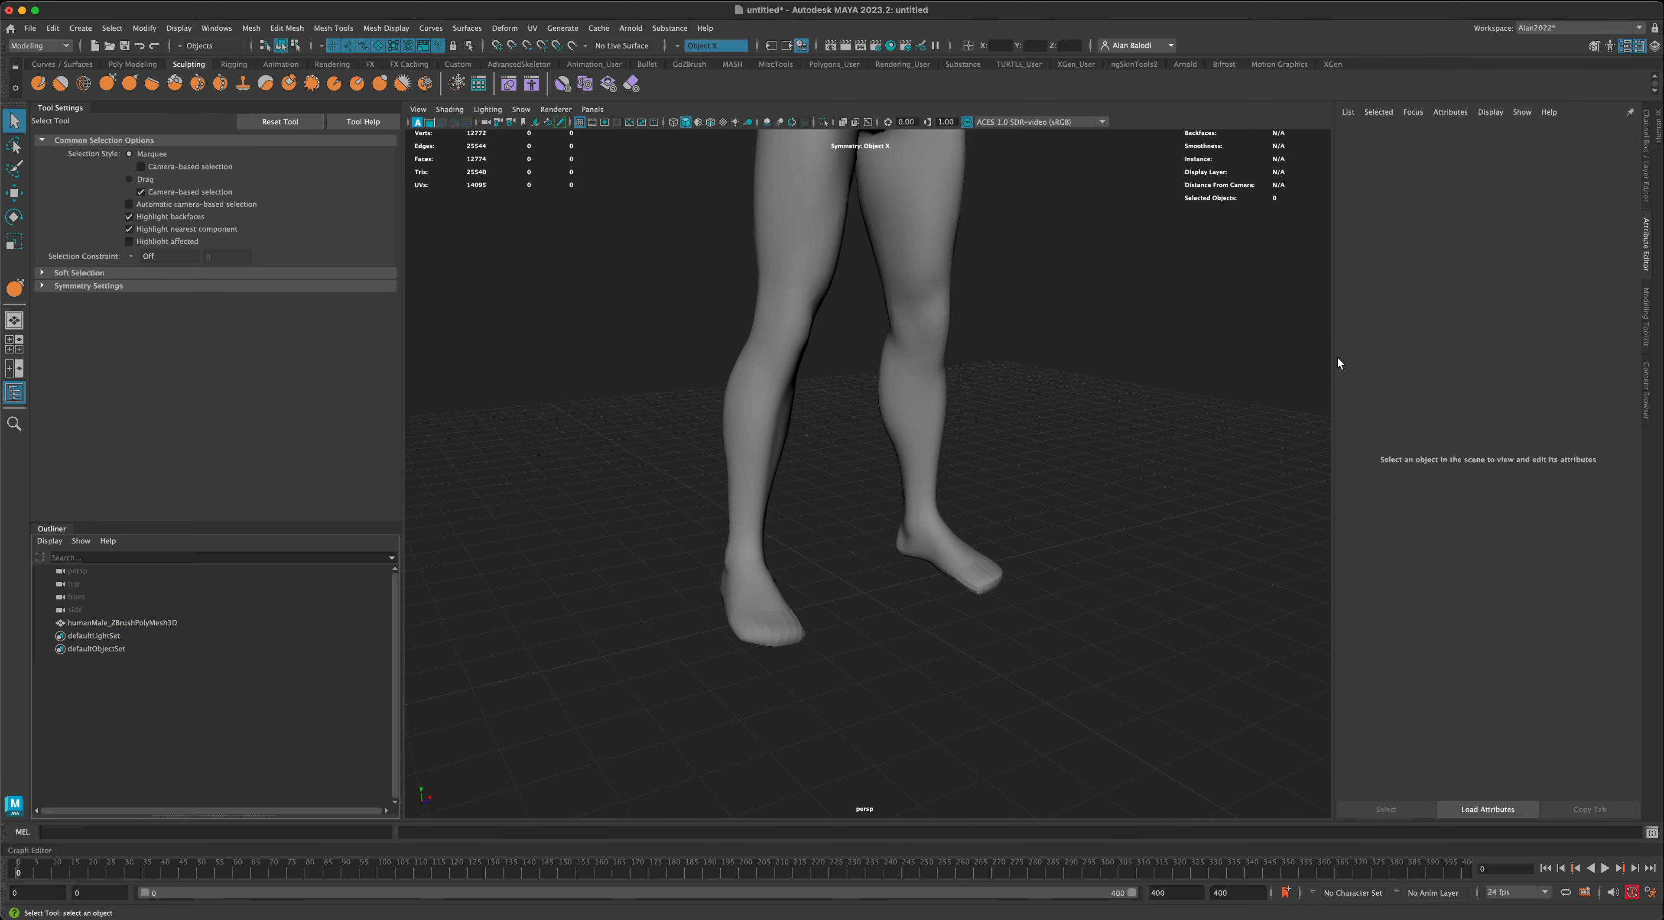
pyautogui.click(1646, 188)
pyautogui.click(1544, 573)
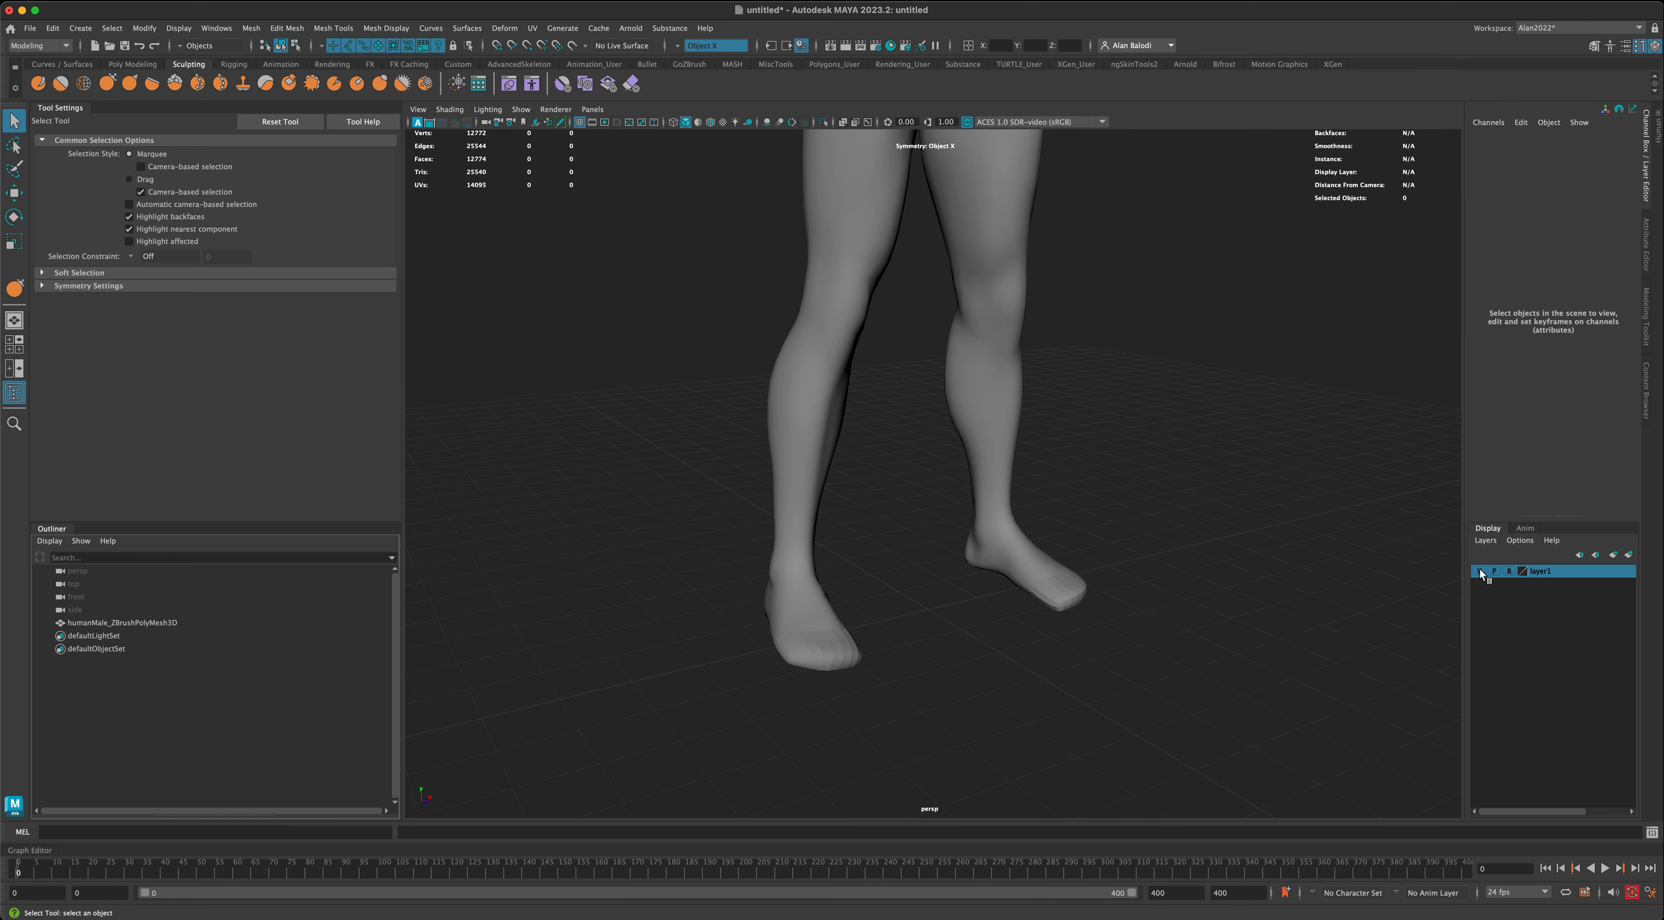
pyautogui.rightClick(1538, 569)
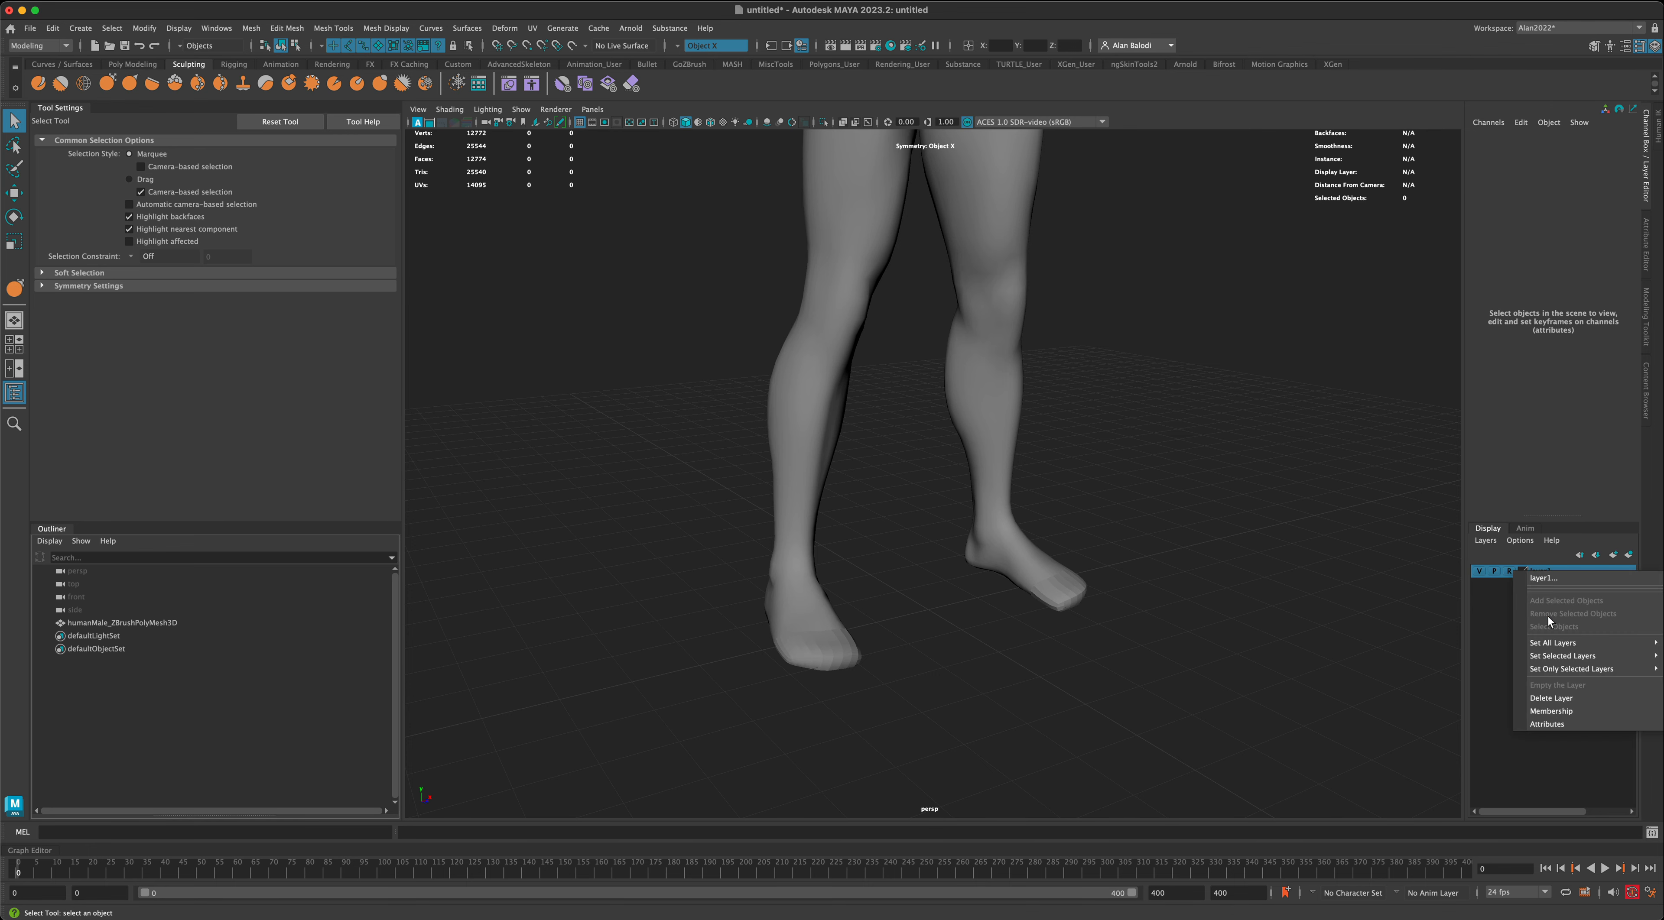
pyautogui.click(1560, 699)
# - Select the body mesh and soften all its edges
pyautogui.keyDown('alt'); pyautogui.moveTo(1217, 617); pyautogui.dragTo(1191, 652); pyautogui.keyUp('alt')
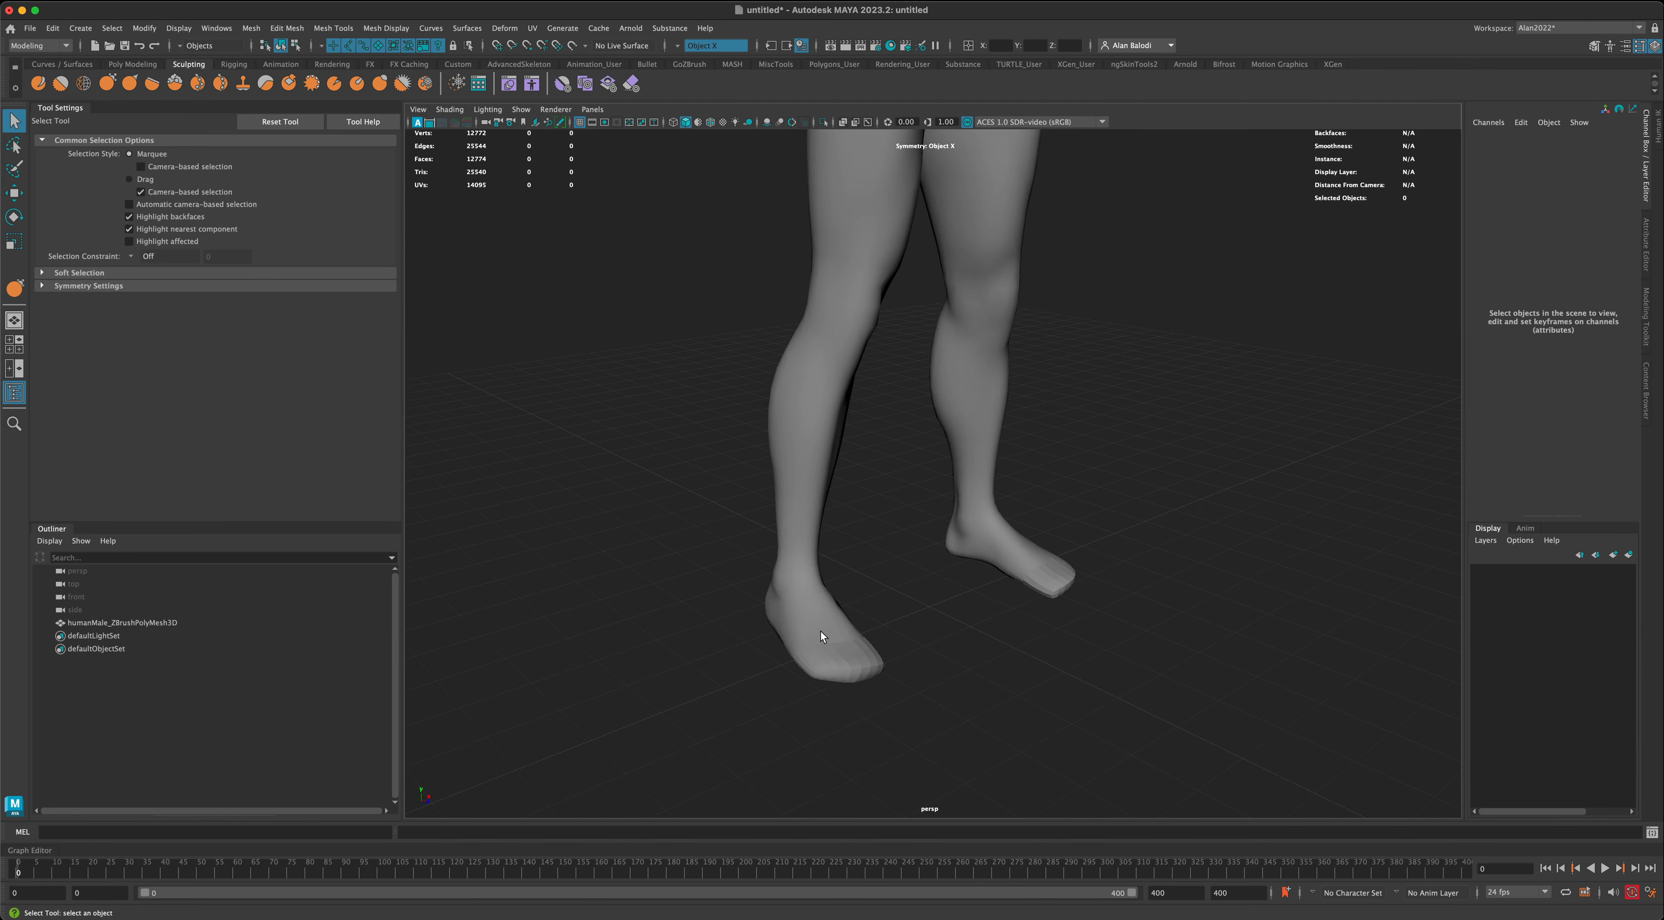
pyautogui.click(825, 638)
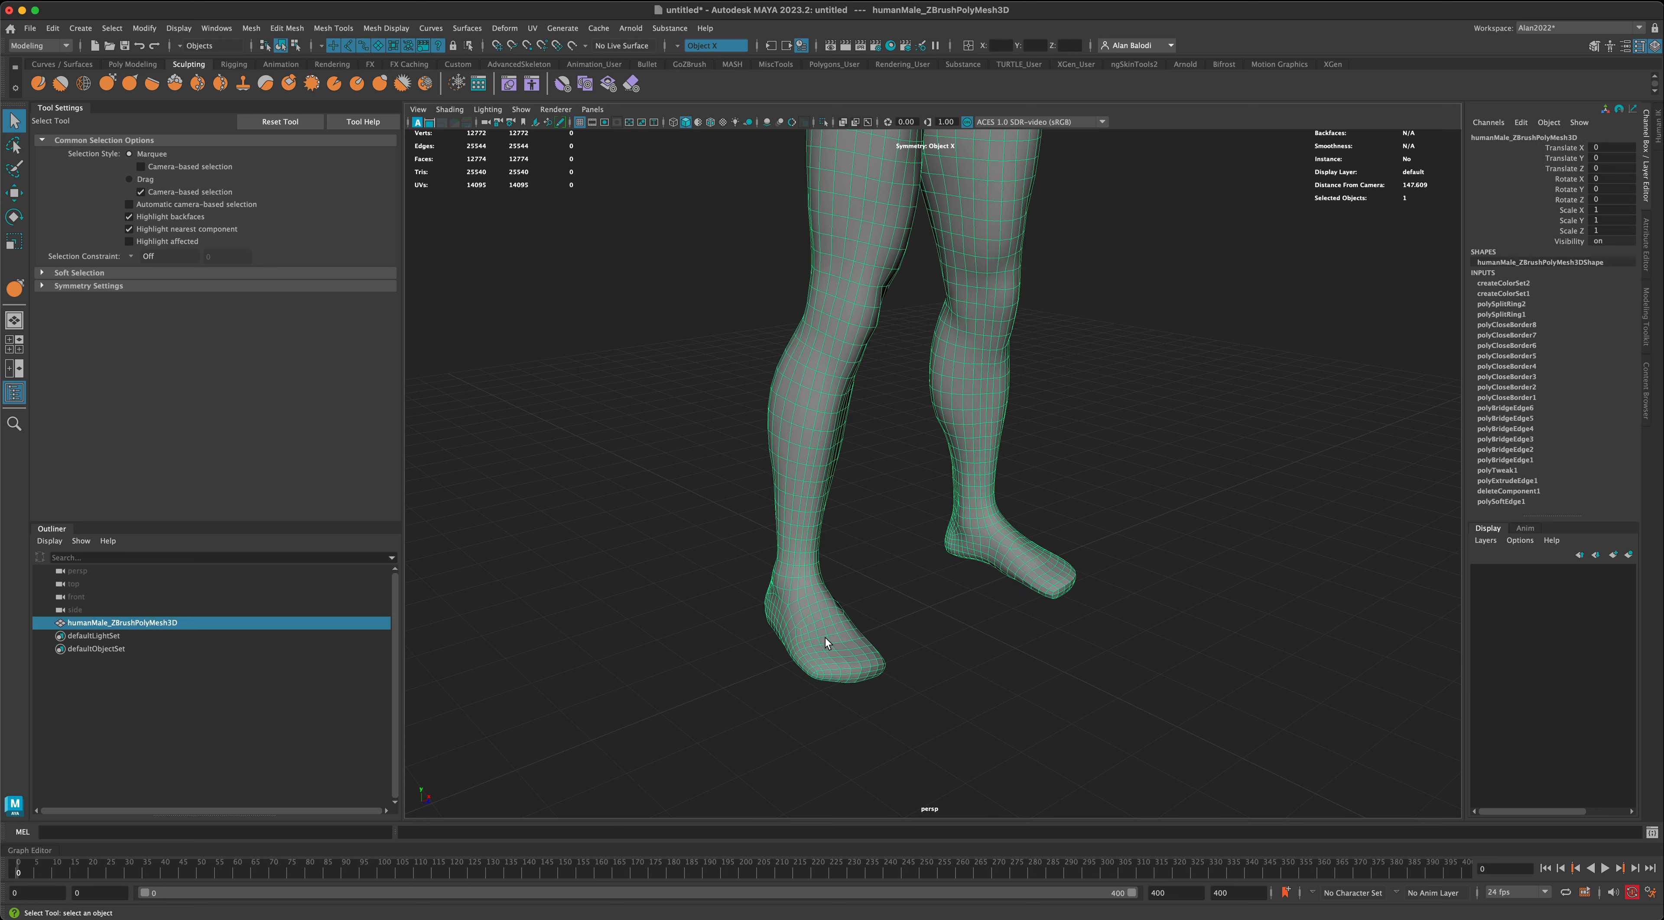
pyautogui.click(390, 31)
pyautogui.click(437, 150)
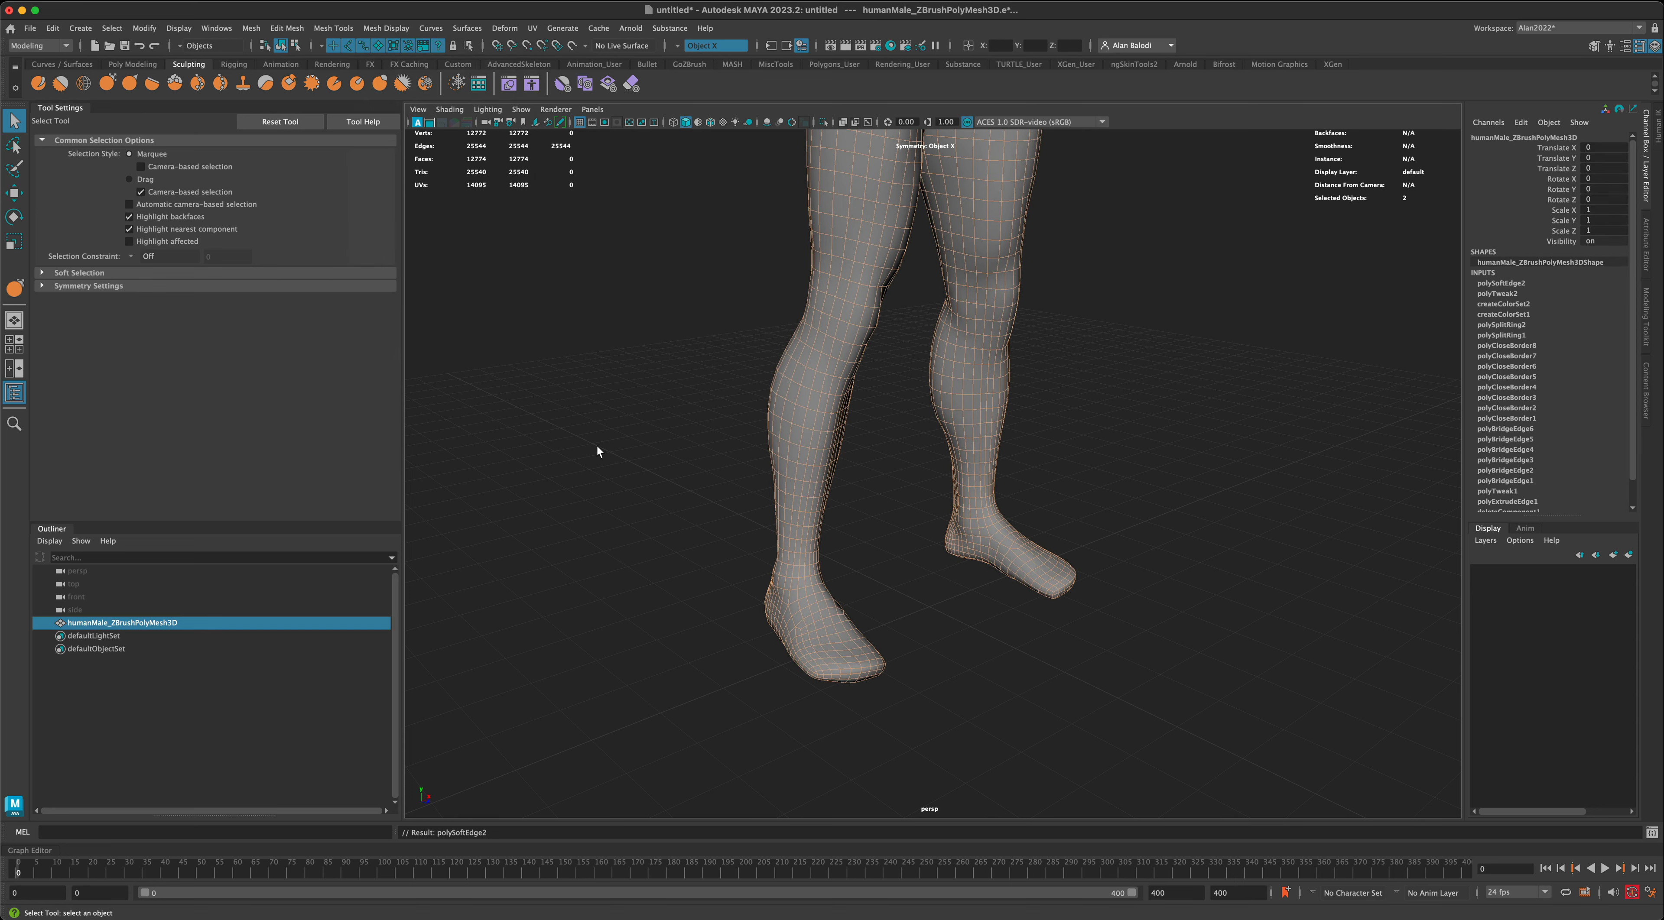
pyautogui.click(599, 446)
# - Delete the construction history of the body mesh and deselect it
pyautogui.click(830, 614)
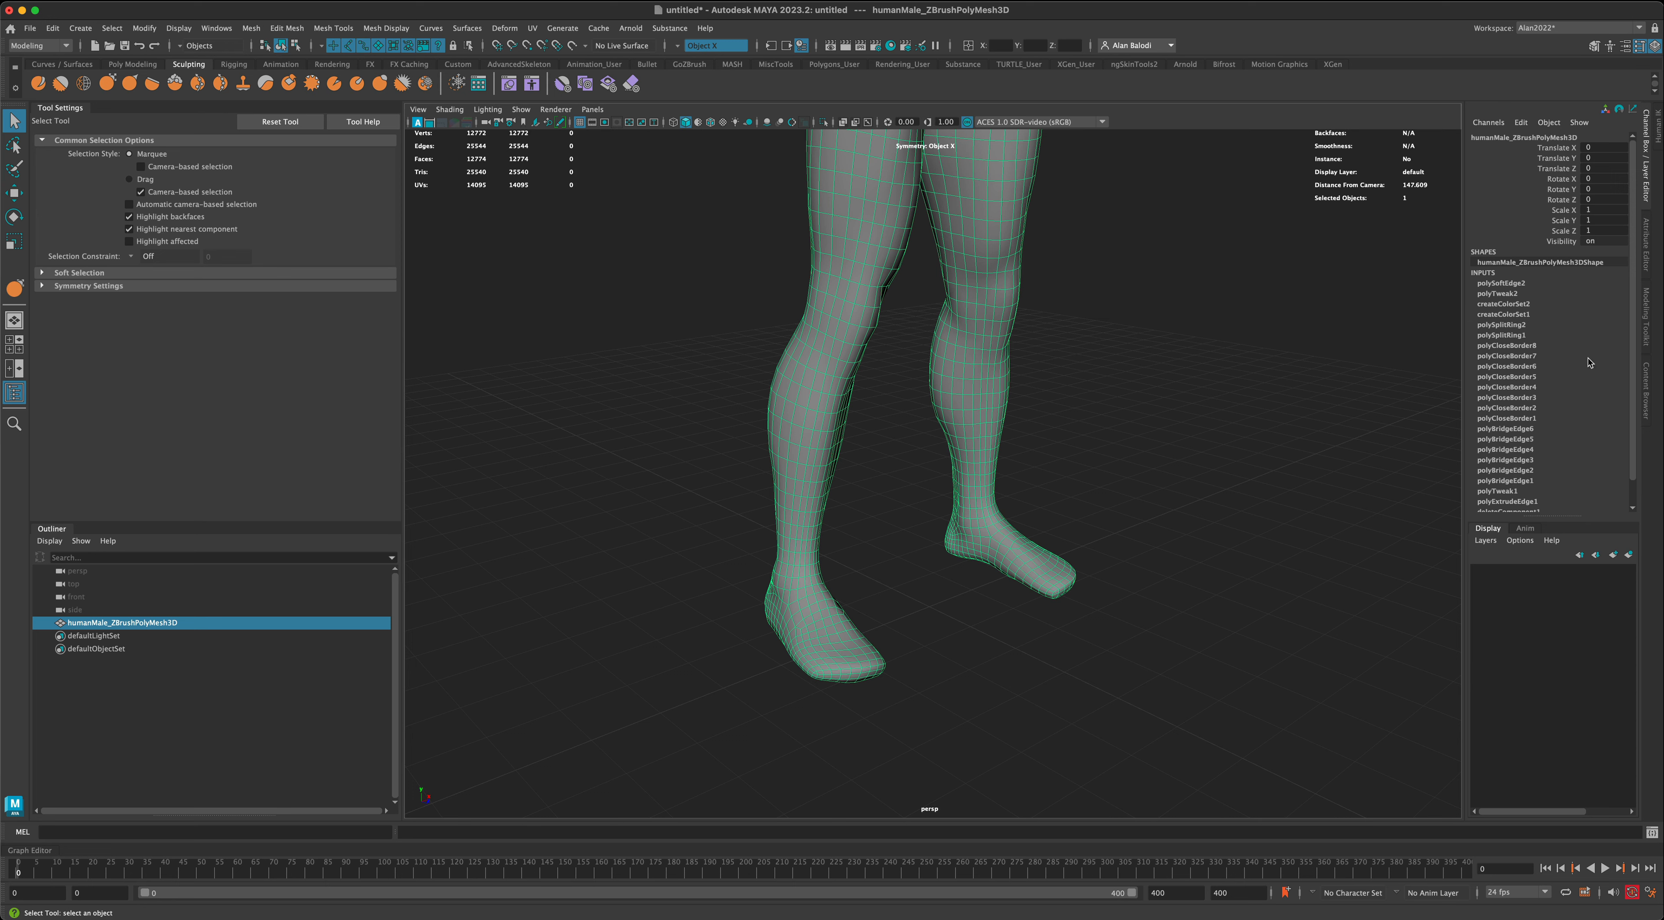
pyautogui.moveTo(1632, 292)
pyautogui.mouseDown()
pyautogui.moveTo(1626, 347)
pyautogui.moveTo(1637, 270)
pyautogui.mouseUp()
pyautogui.click(133, 64)
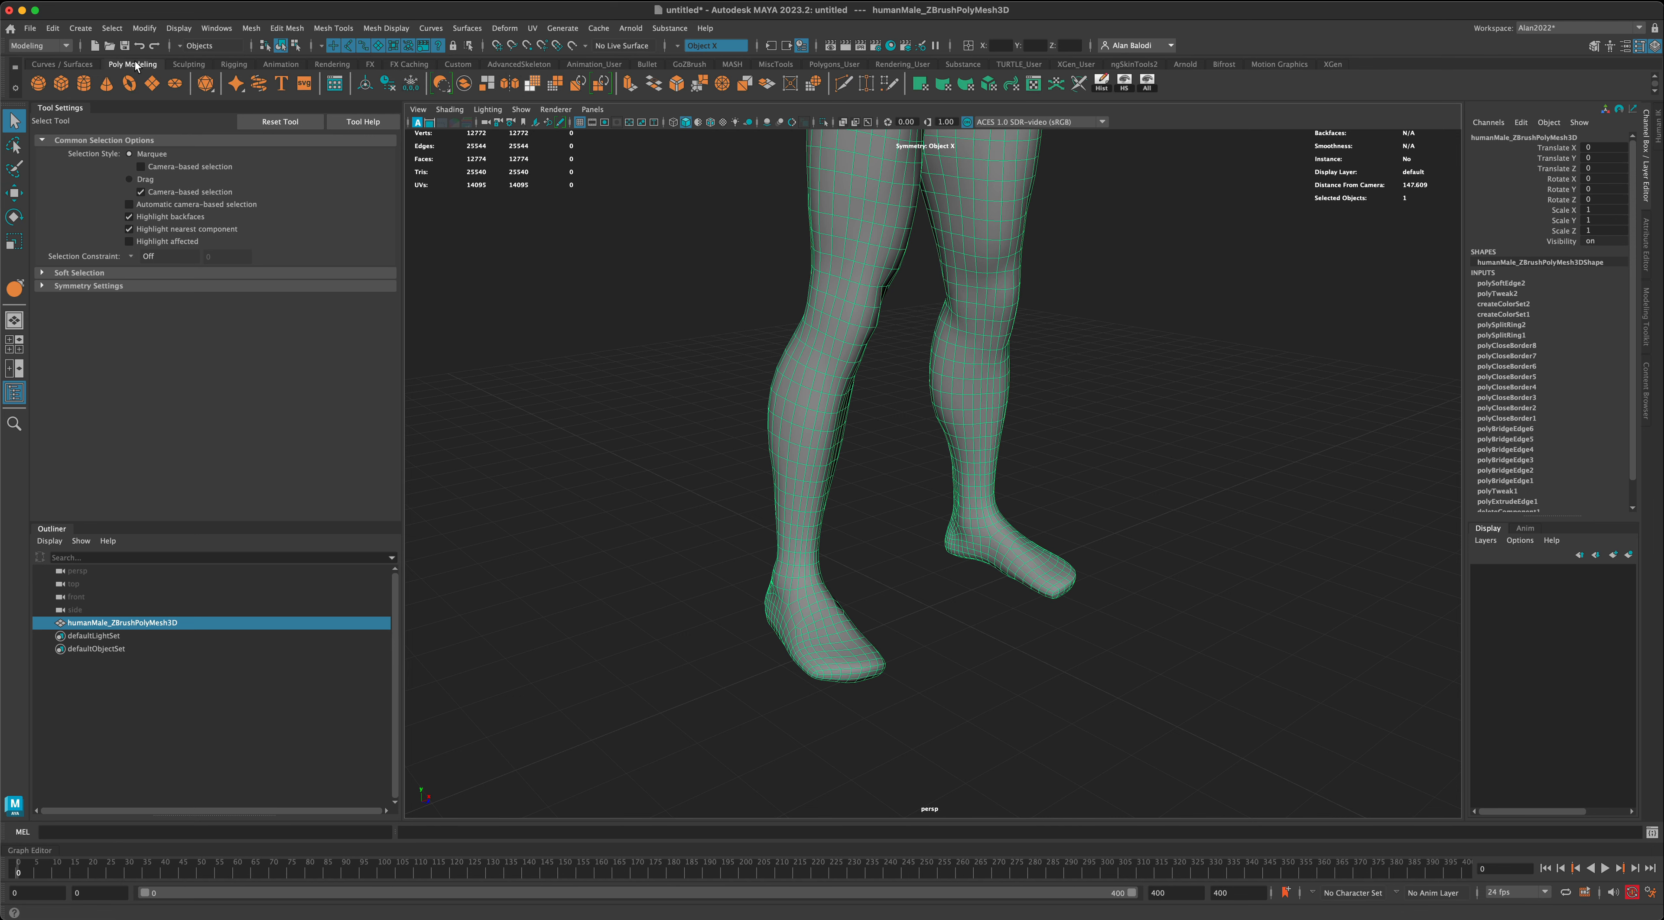
pyautogui.click(388, 87)
pyautogui.click(1115, 500)
pyautogui.keyDown('alt'); pyautogui.moveTo(1114, 501); pyautogui.dragTo(759, 214); pyautogui.keyUp('alt')
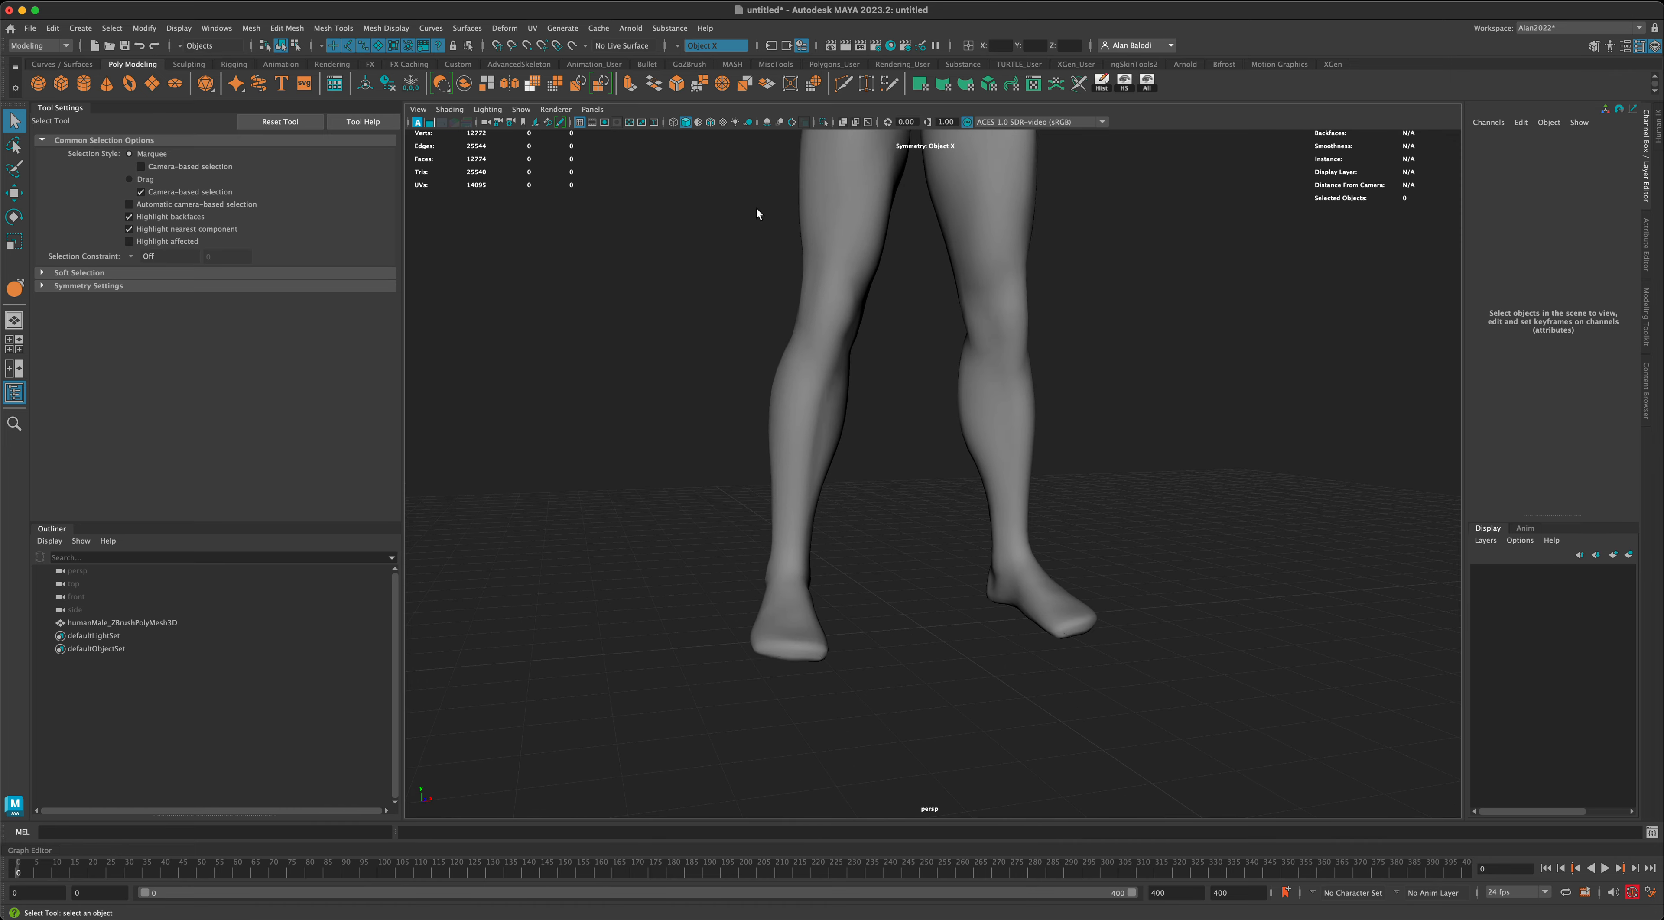
# - Turn wireframe on shaded back on and check the topology of the whole body and the feet
pyautogui.click(711, 125)
pyautogui.keyDown('alt'); pyautogui.moveTo(717, 331); pyautogui.dragTo(808, 510); pyautogui.keyUp('alt')
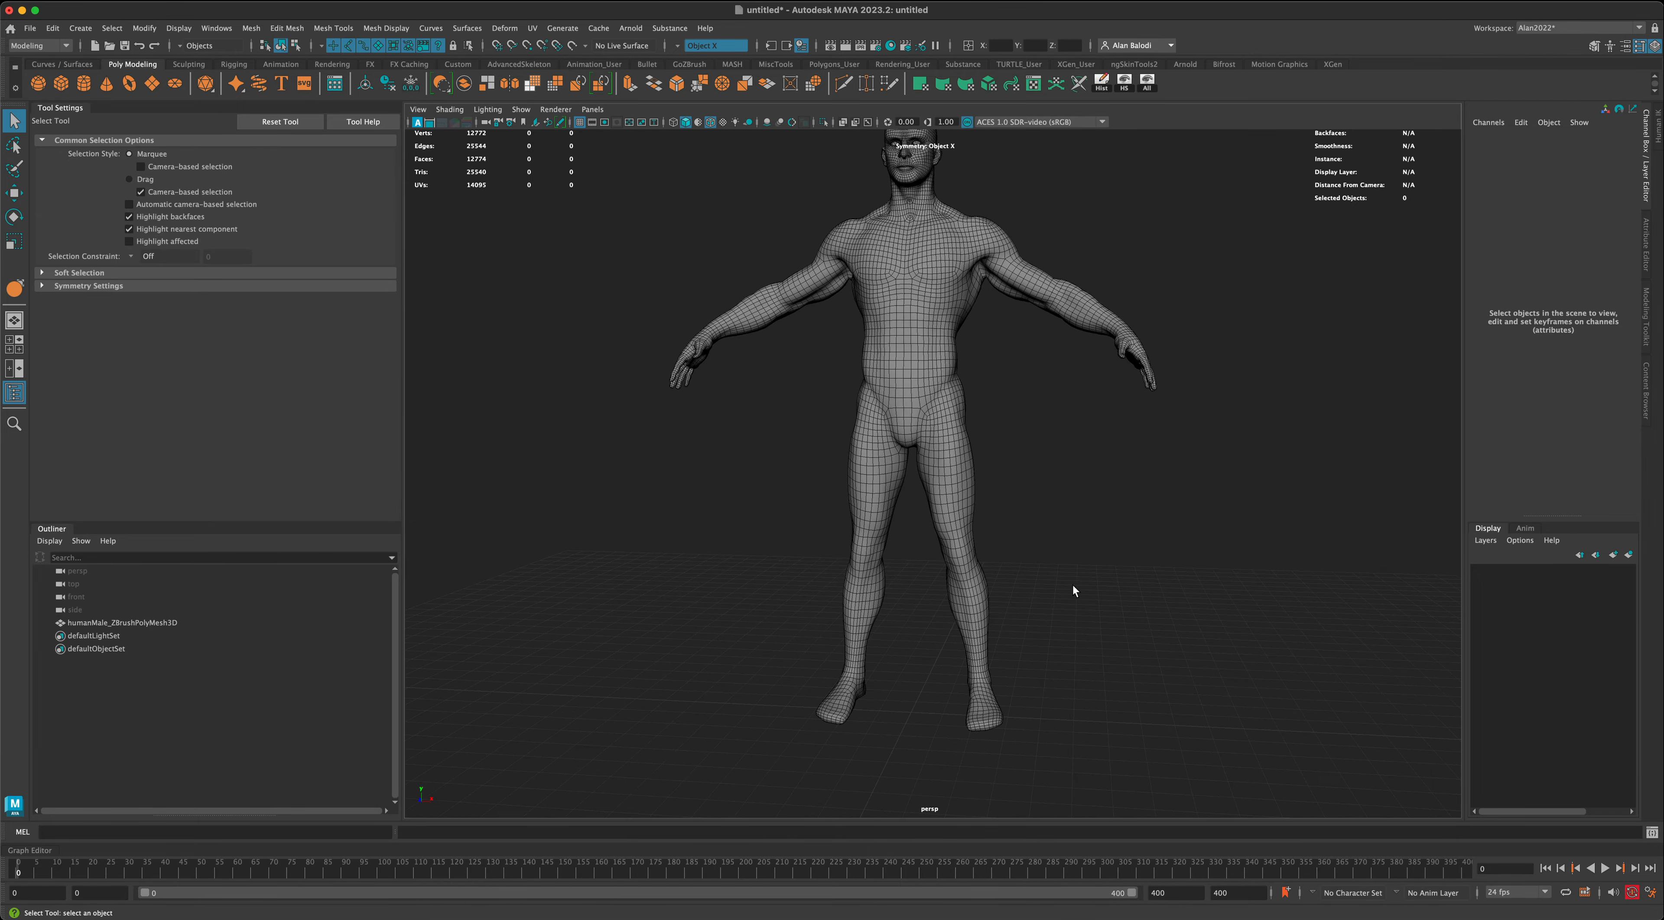
pyautogui.keyDown('alt'); pyautogui.moveTo(1073, 584); pyautogui.dragTo(1041, 532, button='middle'); pyautogui.keyUp('alt')
pyautogui.scroll(5, 1045, 535)
pyautogui.keyDown('alt'); pyautogui.moveTo(1050, 538); pyautogui.dragTo(972, 587); pyautogui.keyUp('alt')
# - Open the UV Editor for the body mesh, place it beside the legs and switch the mesh to face selection
pyautogui.click(973, 587)
pyautogui.keyDown('alt'); pyautogui.moveTo(1174, 602); pyautogui.dragTo(1116, 546, button='right'); pyautogui.keyUp('alt')
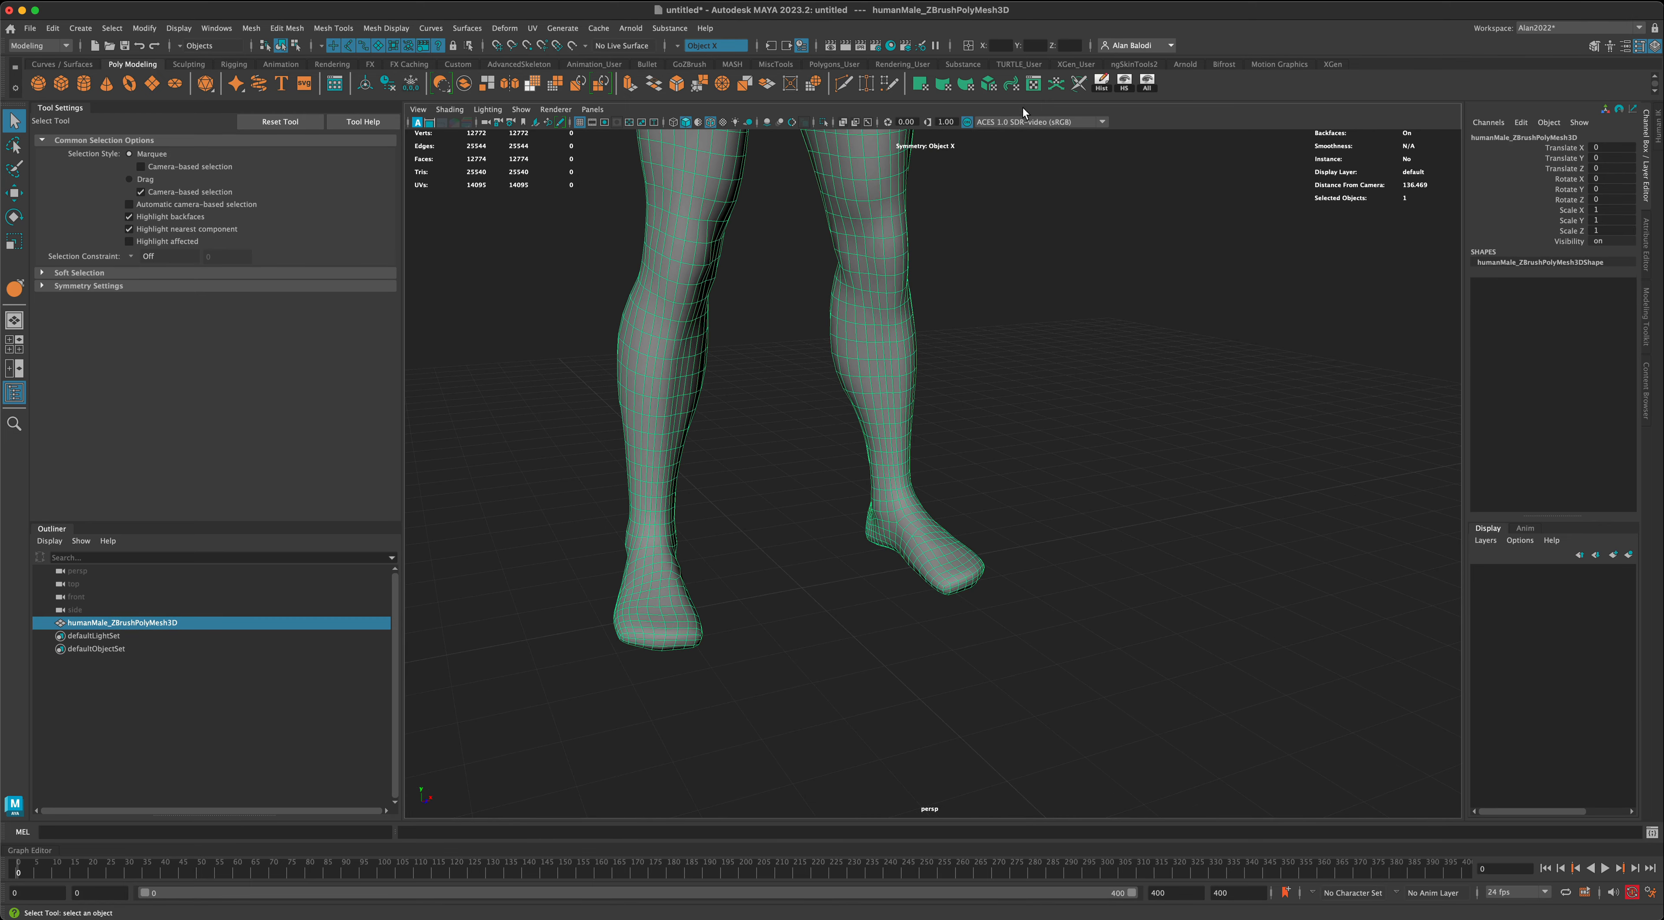
pyautogui.click(1033, 85)
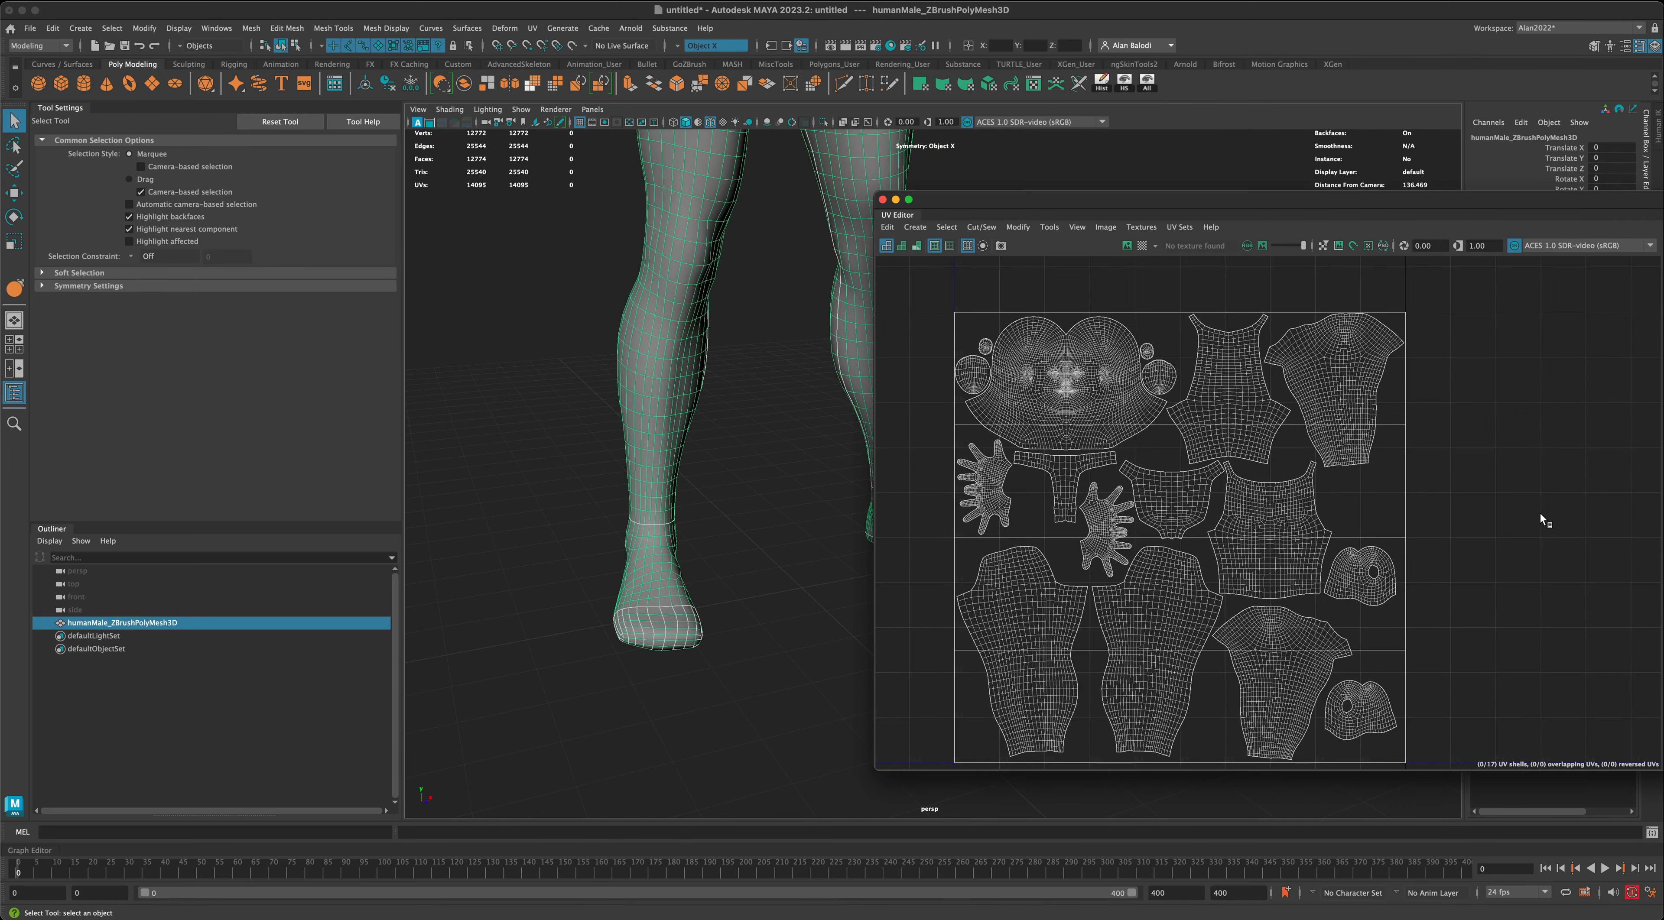
pyautogui.scroll(-3, 1542, 520)
pyautogui.moveTo(1147, 217); pyautogui.dragTo(1306, 208)
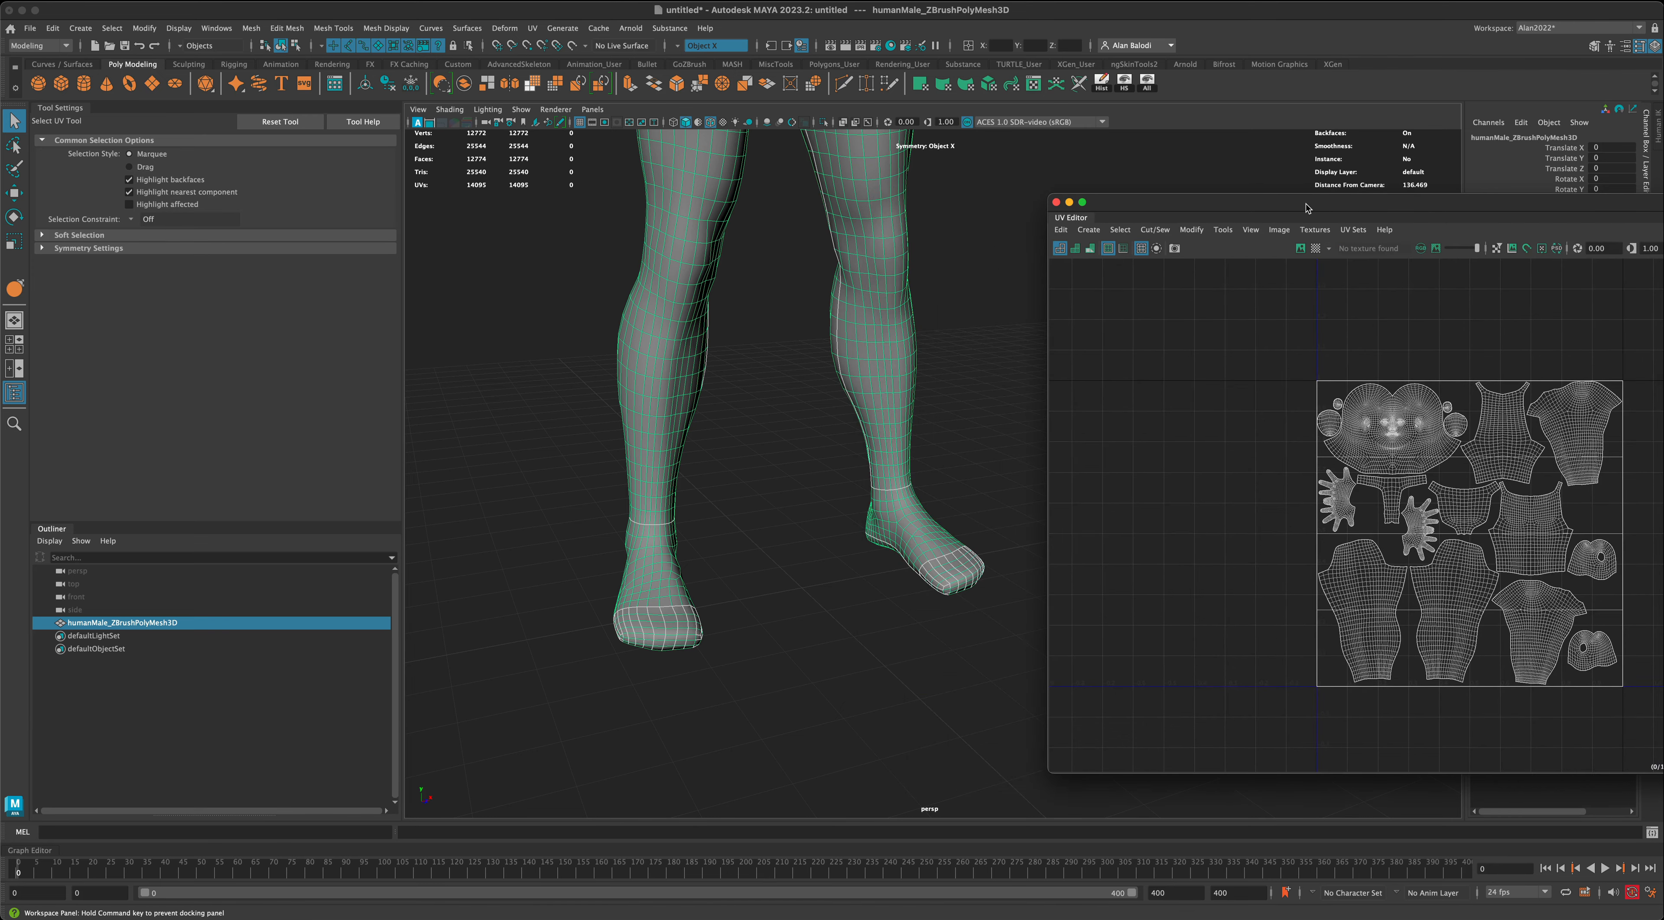
pyautogui.moveTo(937, 533); pyautogui.dragTo(940, 597, button='right')
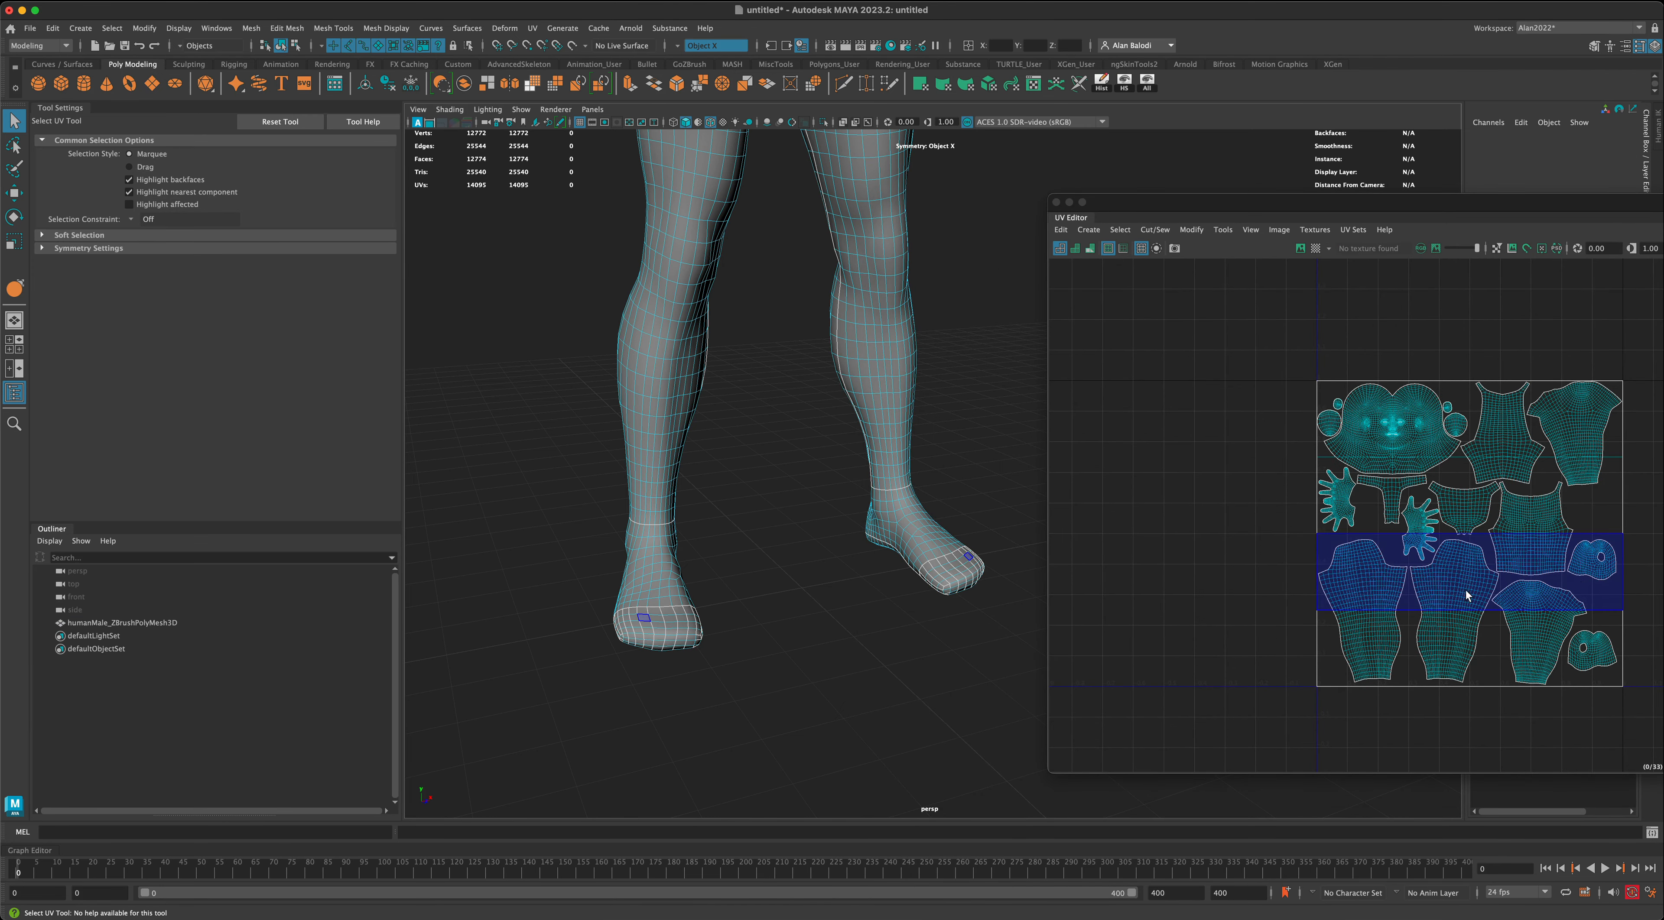
# - Switch to UV shell selection, select the overlapping shells that fill the UV tile and move them out beside it
pyautogui.moveTo(1340, 205); pyautogui.dragTo(870, 185)
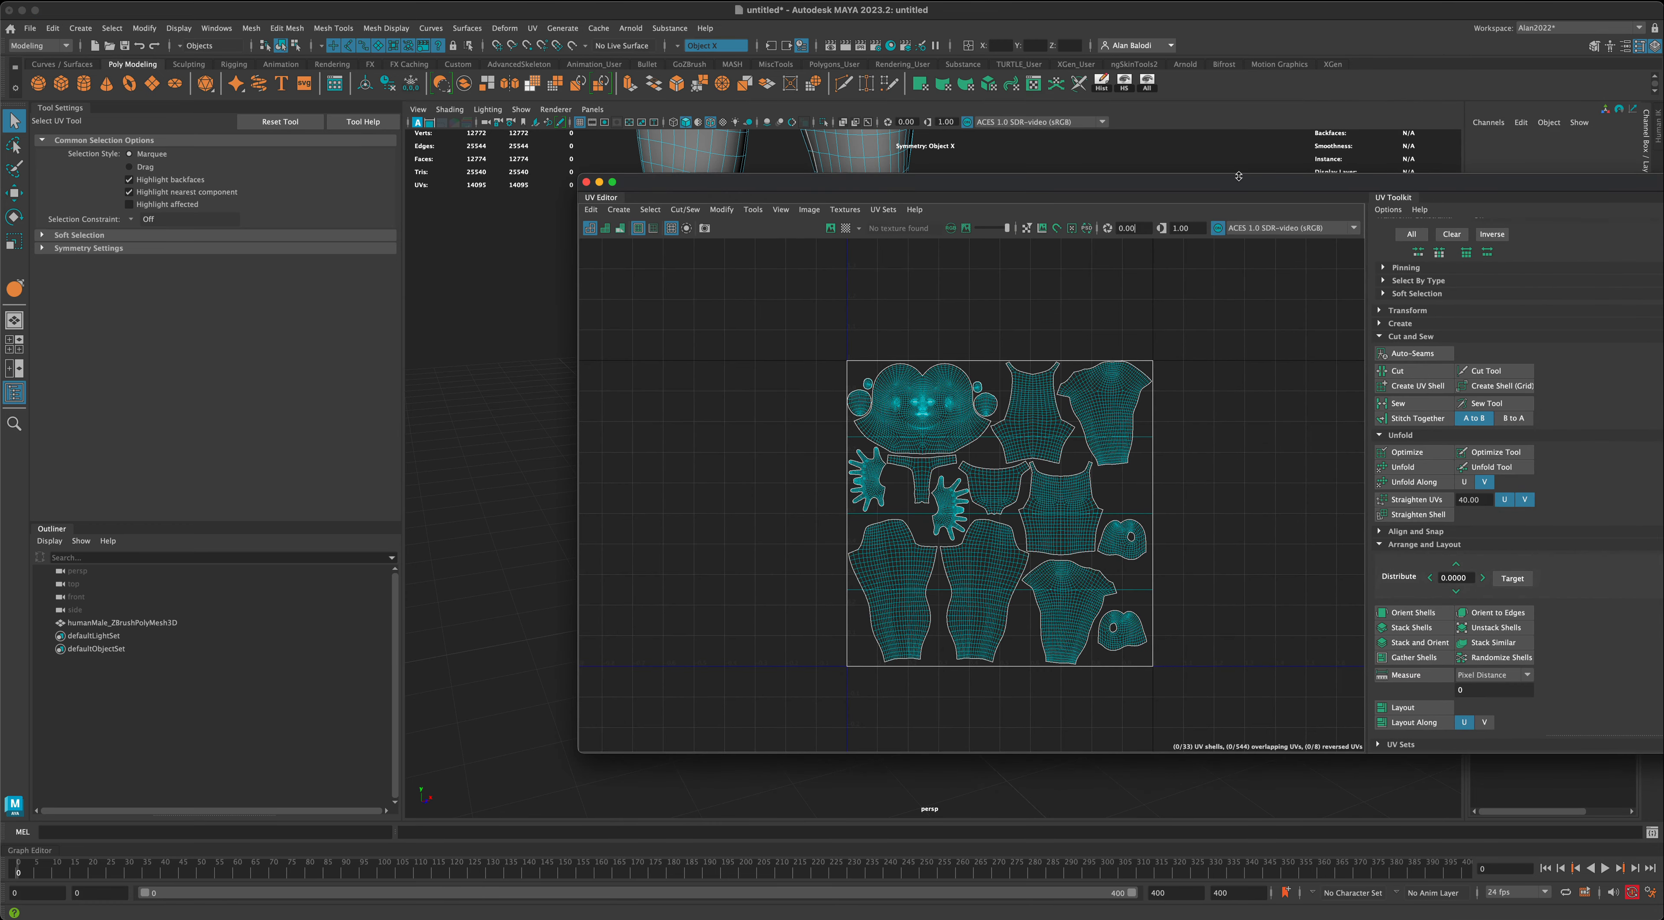
pyautogui.moveTo(1231, 188); pyautogui.dragTo(1057, 190)
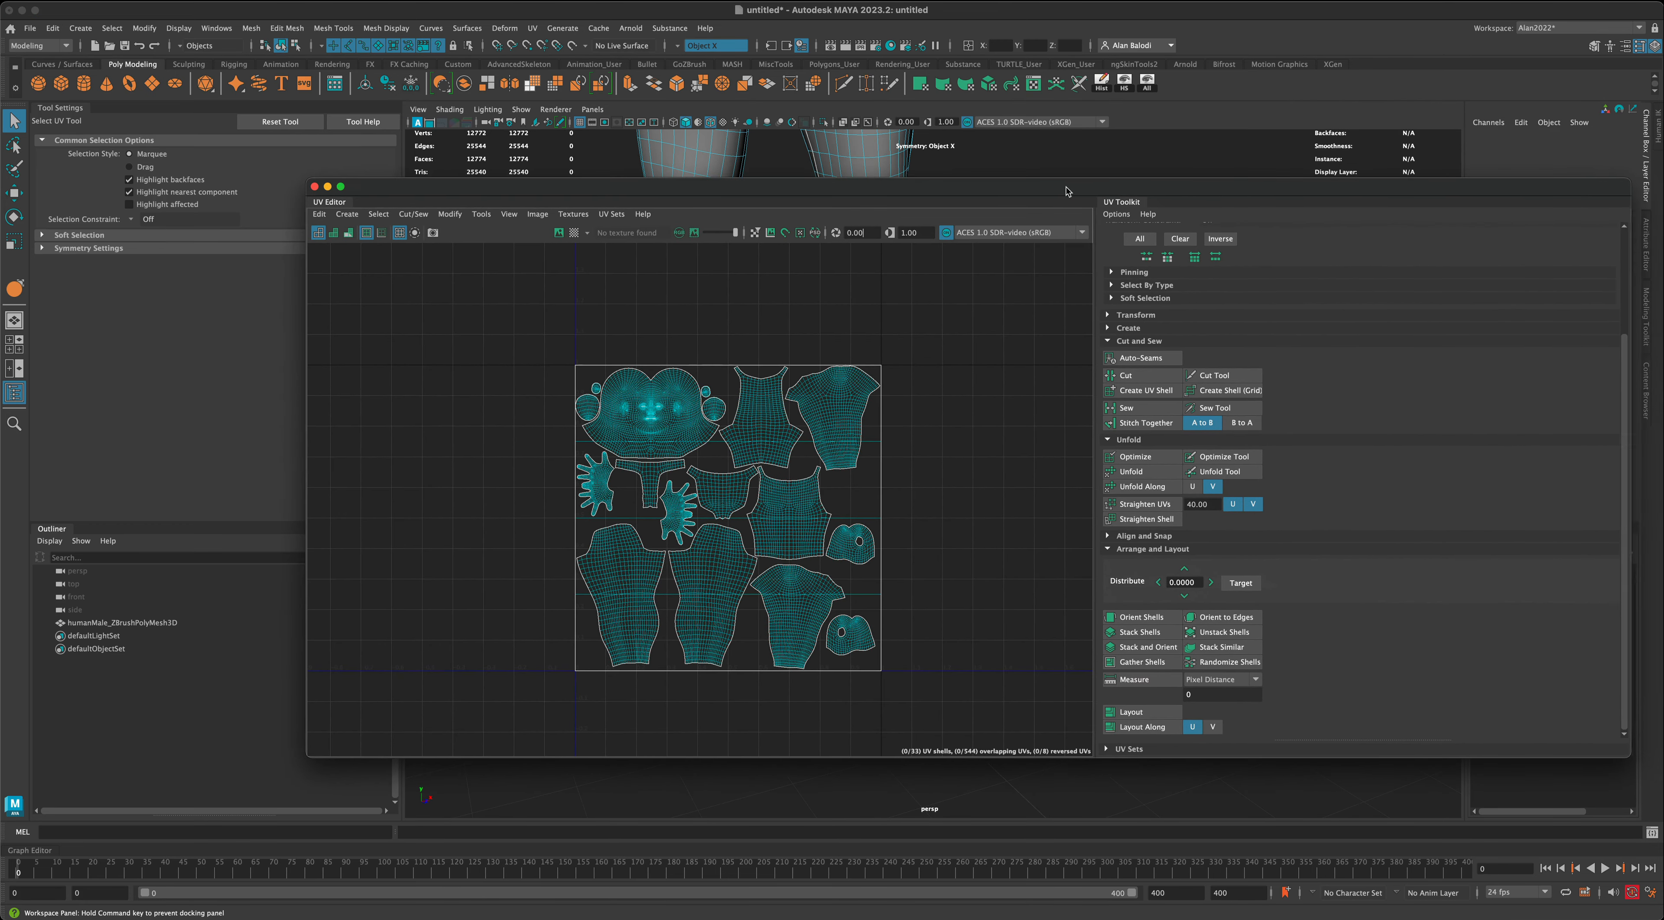
pyautogui.scroll(3, 1413, 372)
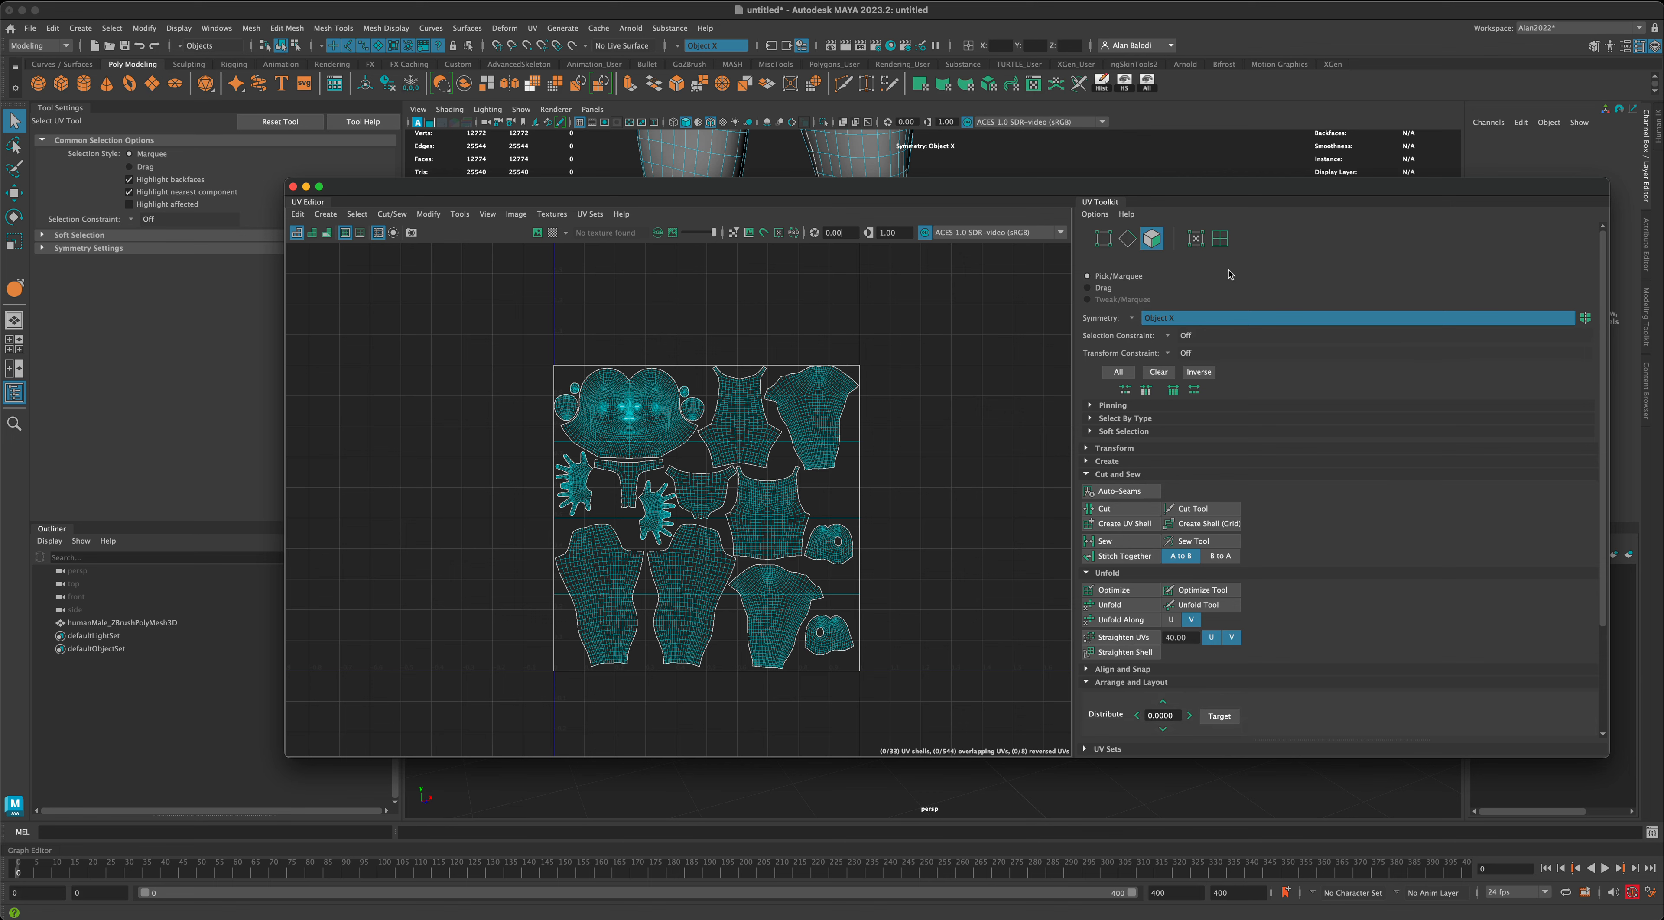
pyautogui.click(1223, 238)
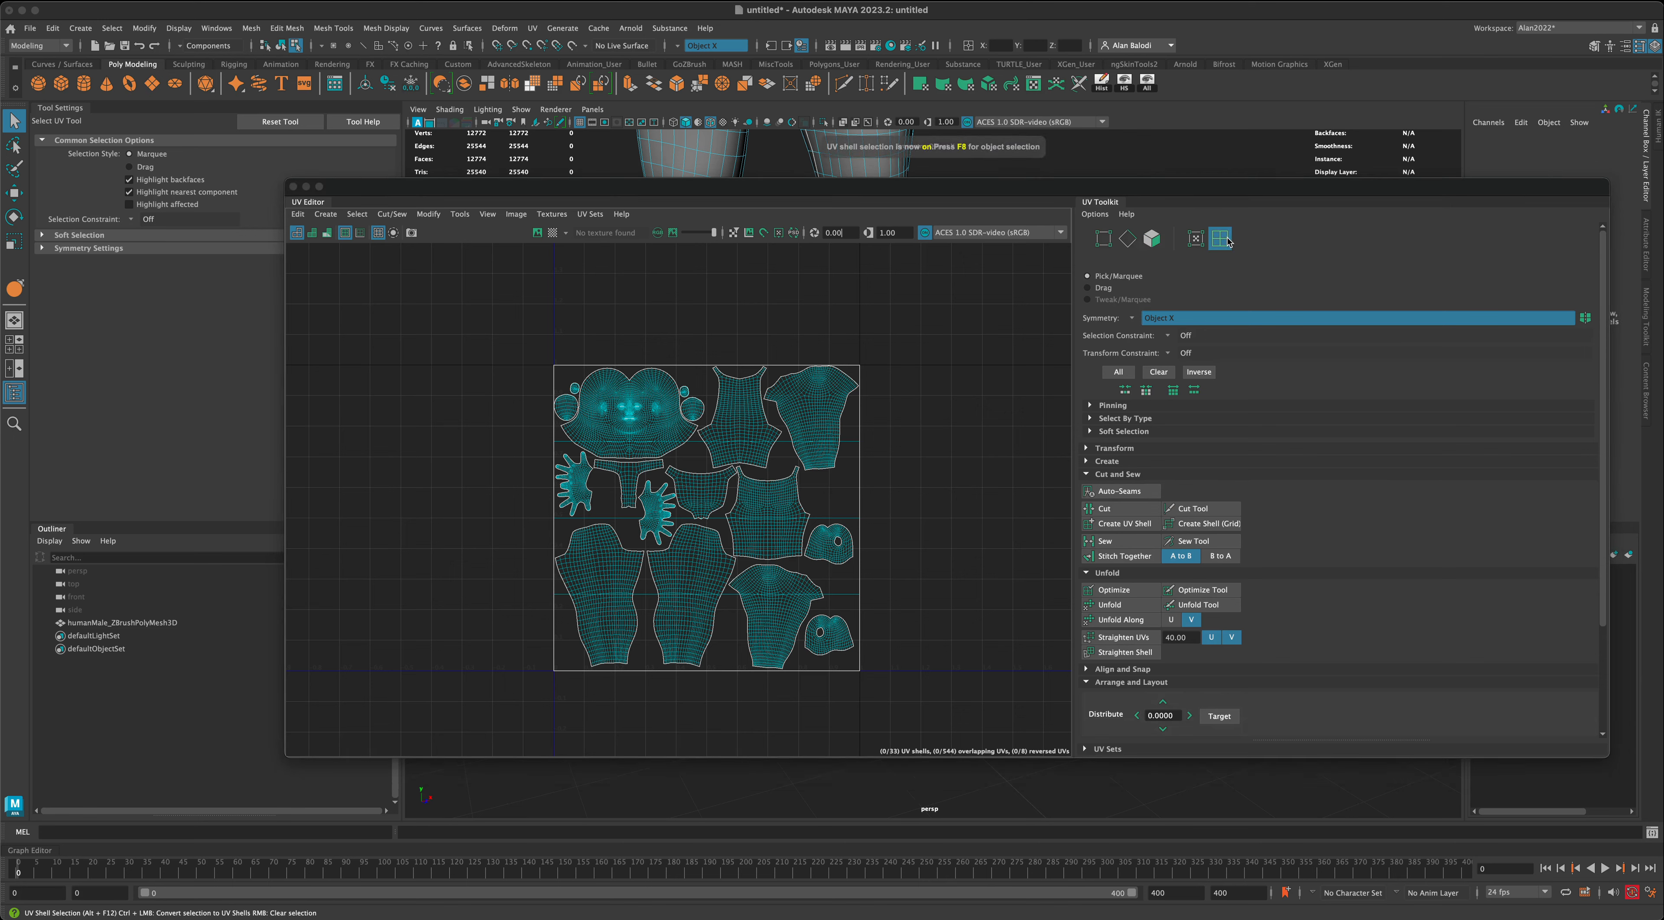
pyautogui.click(961, 452)
pyautogui.moveTo(910, 467); pyautogui.dragTo(848, 503)
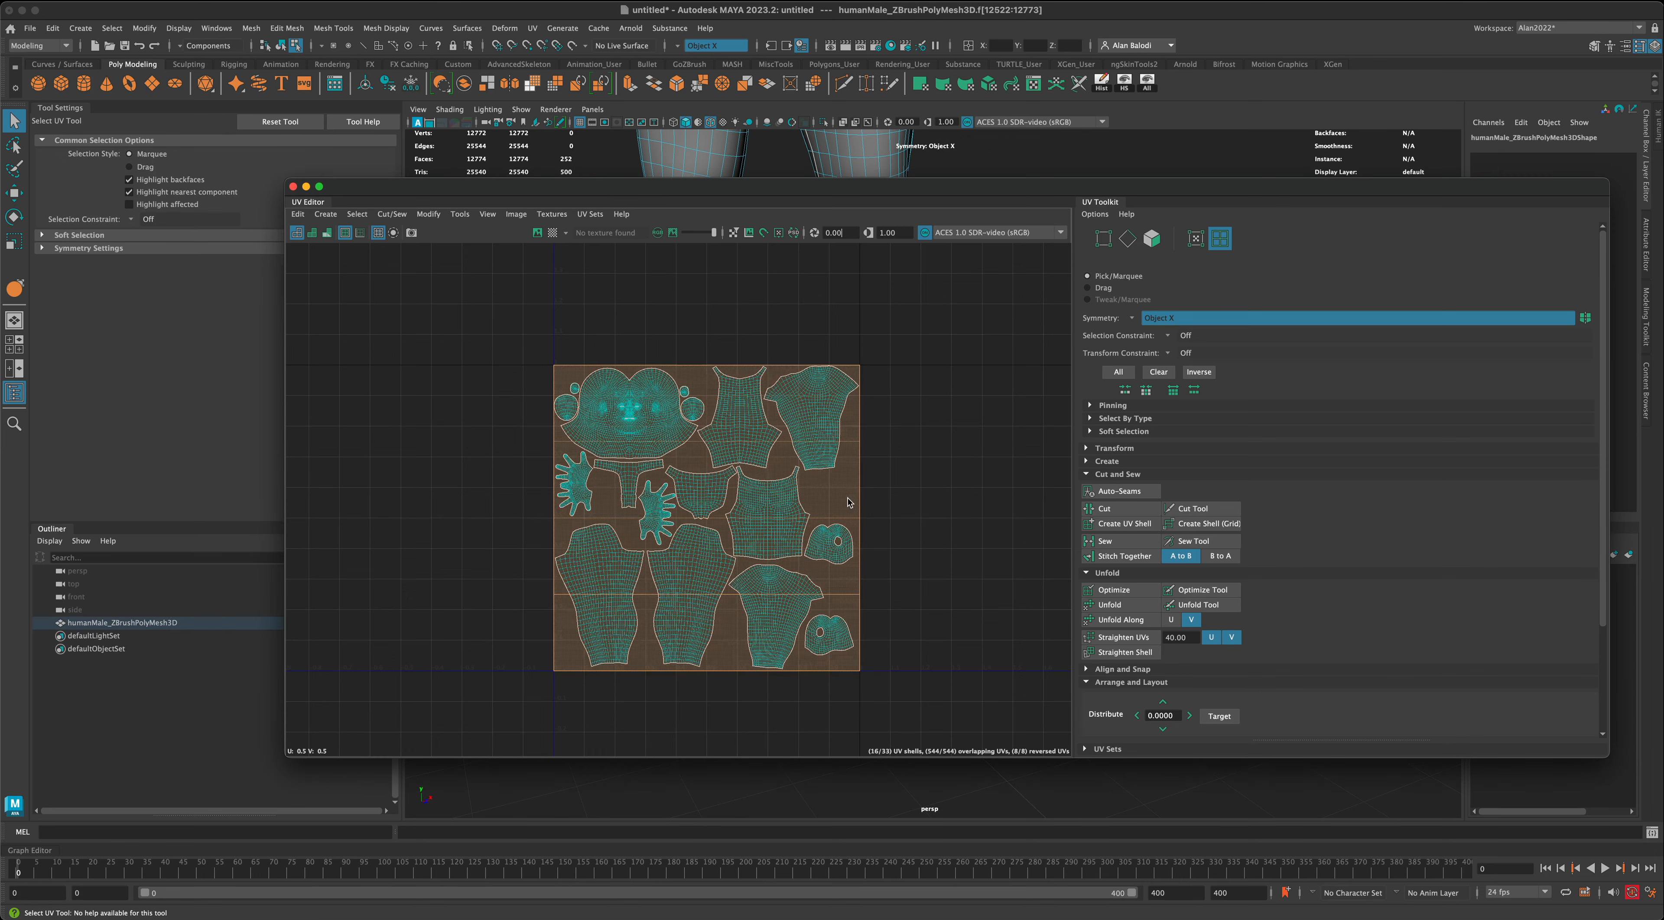
pyautogui.press('w')
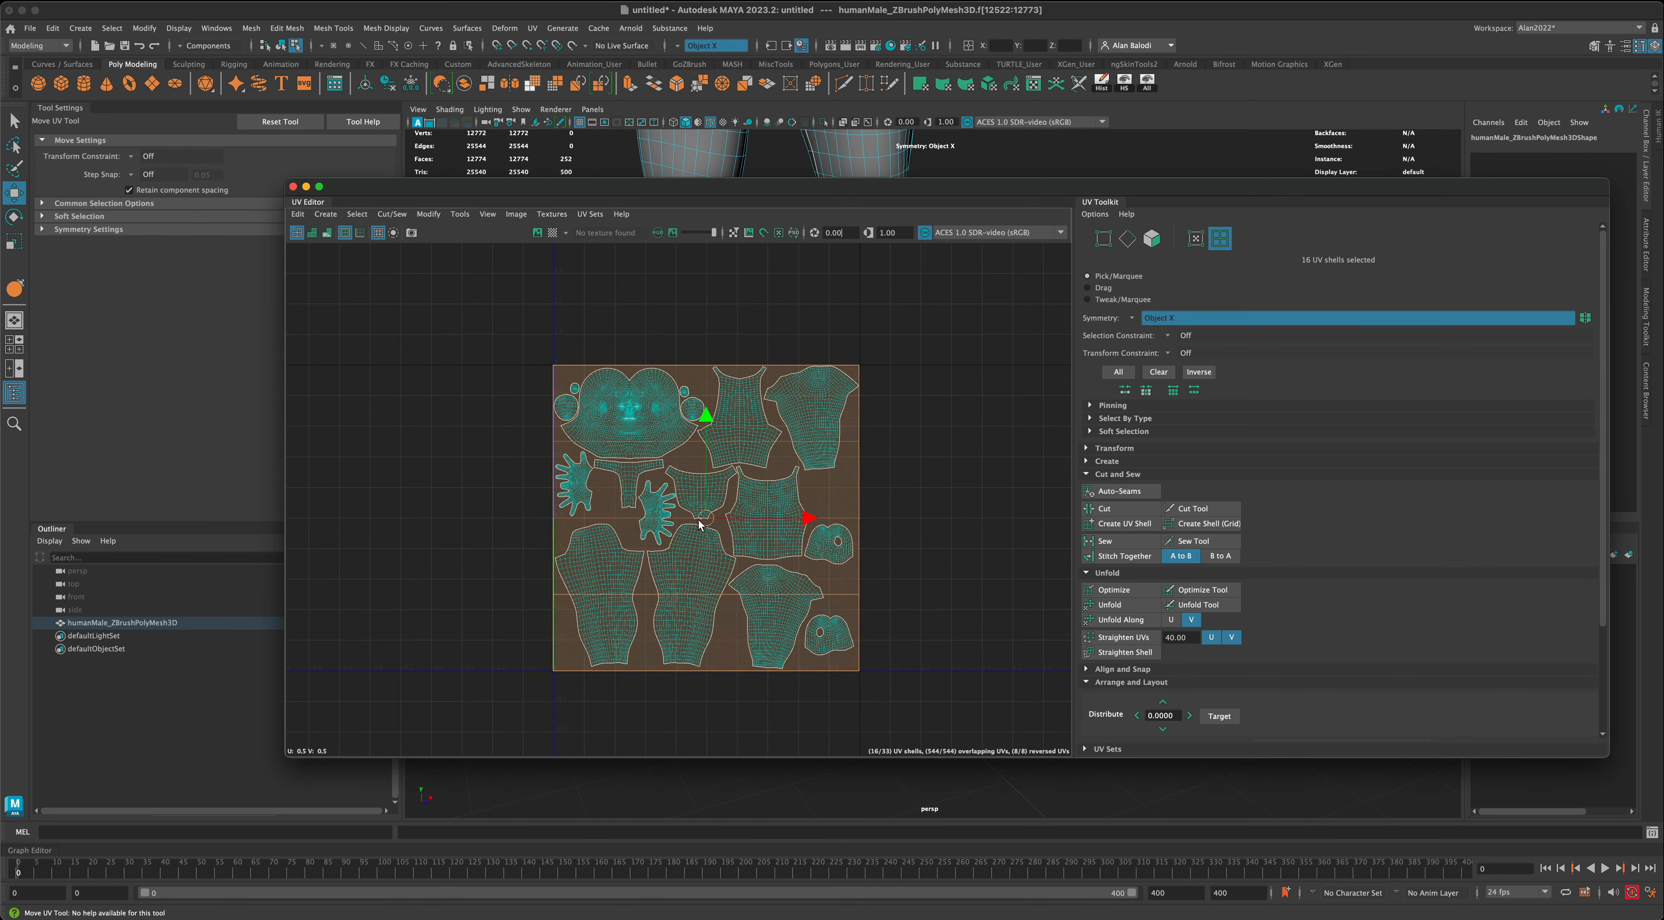
pyautogui.moveTo(707, 522); pyautogui.dragTo(380, 523)
pyautogui.scroll(-5, 615, 680)
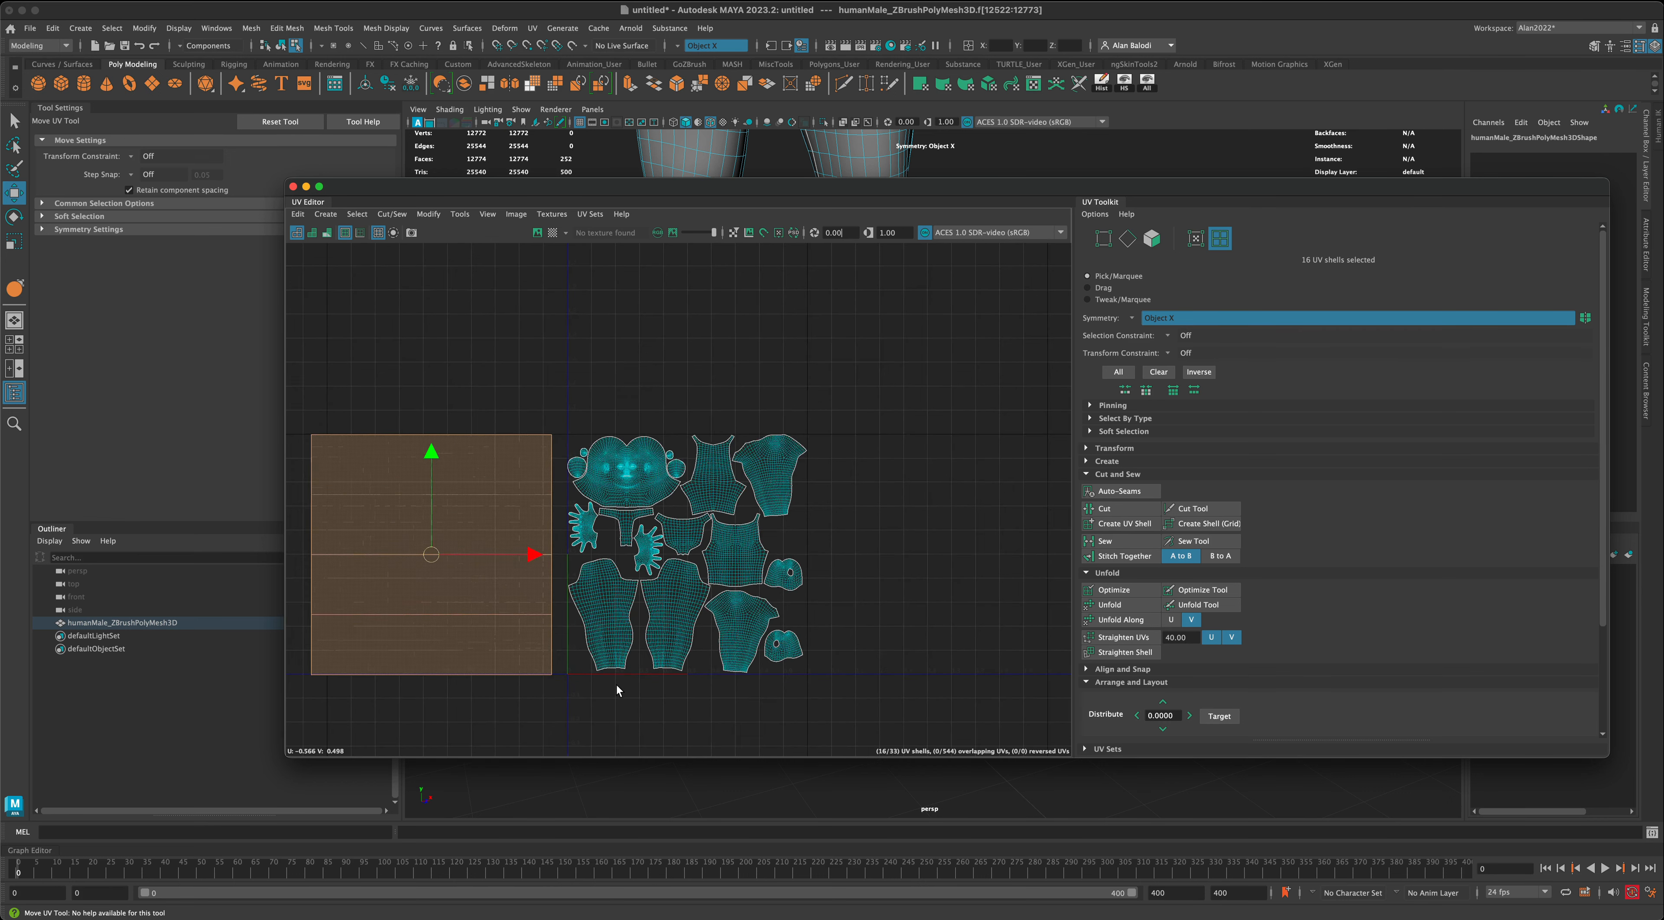
pyautogui.keyDown('alt'); pyautogui.moveTo(694, 715); pyautogui.dragTo(801, 631, button='middle'); pyautogui.keyUp('alt')
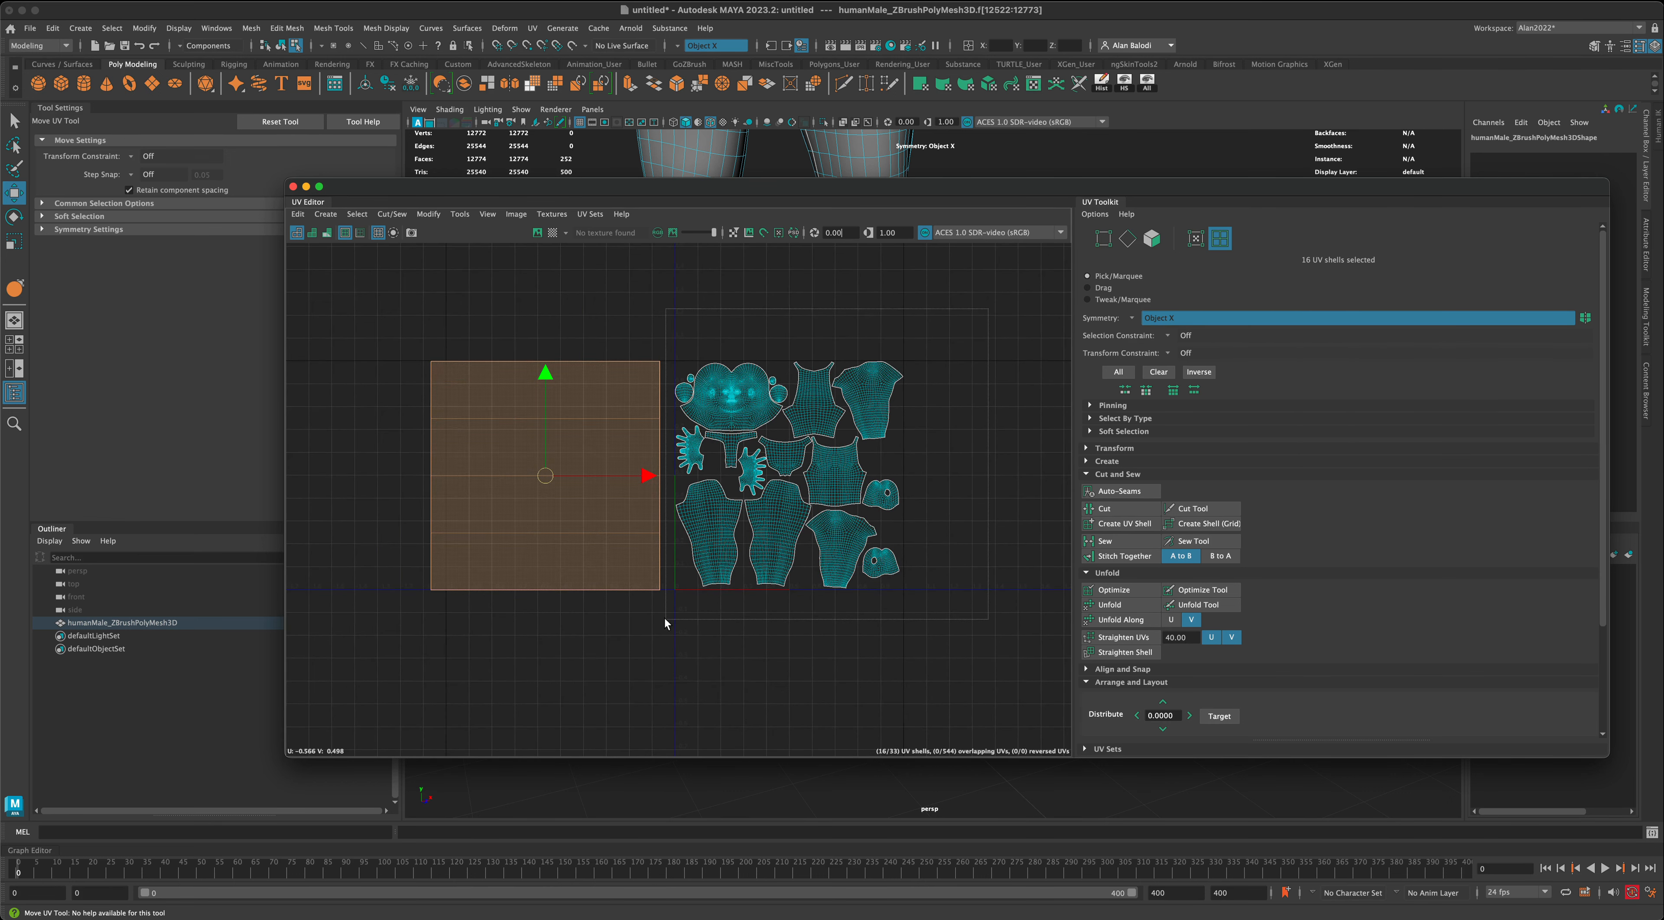
# - Invert the UV selection and back, and check on the model which foot faces the separated shells cover
pyautogui.hotkey('ctrl', 'shift', 'i')
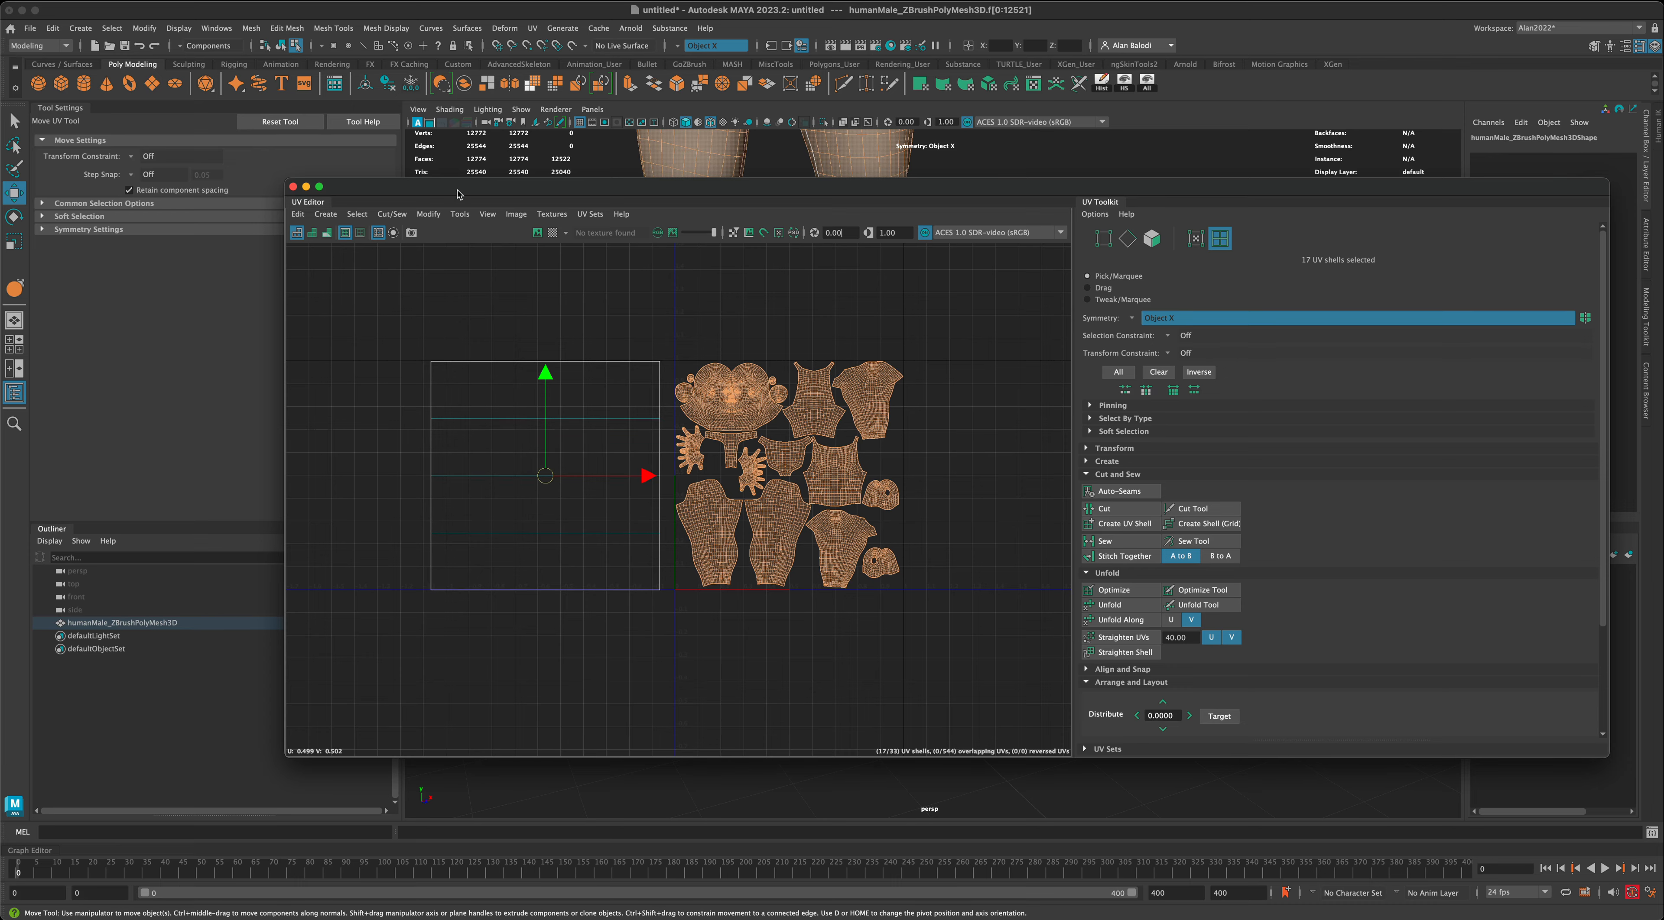
pyautogui.moveTo(462, 188); pyautogui.dragTo(1160, 223)
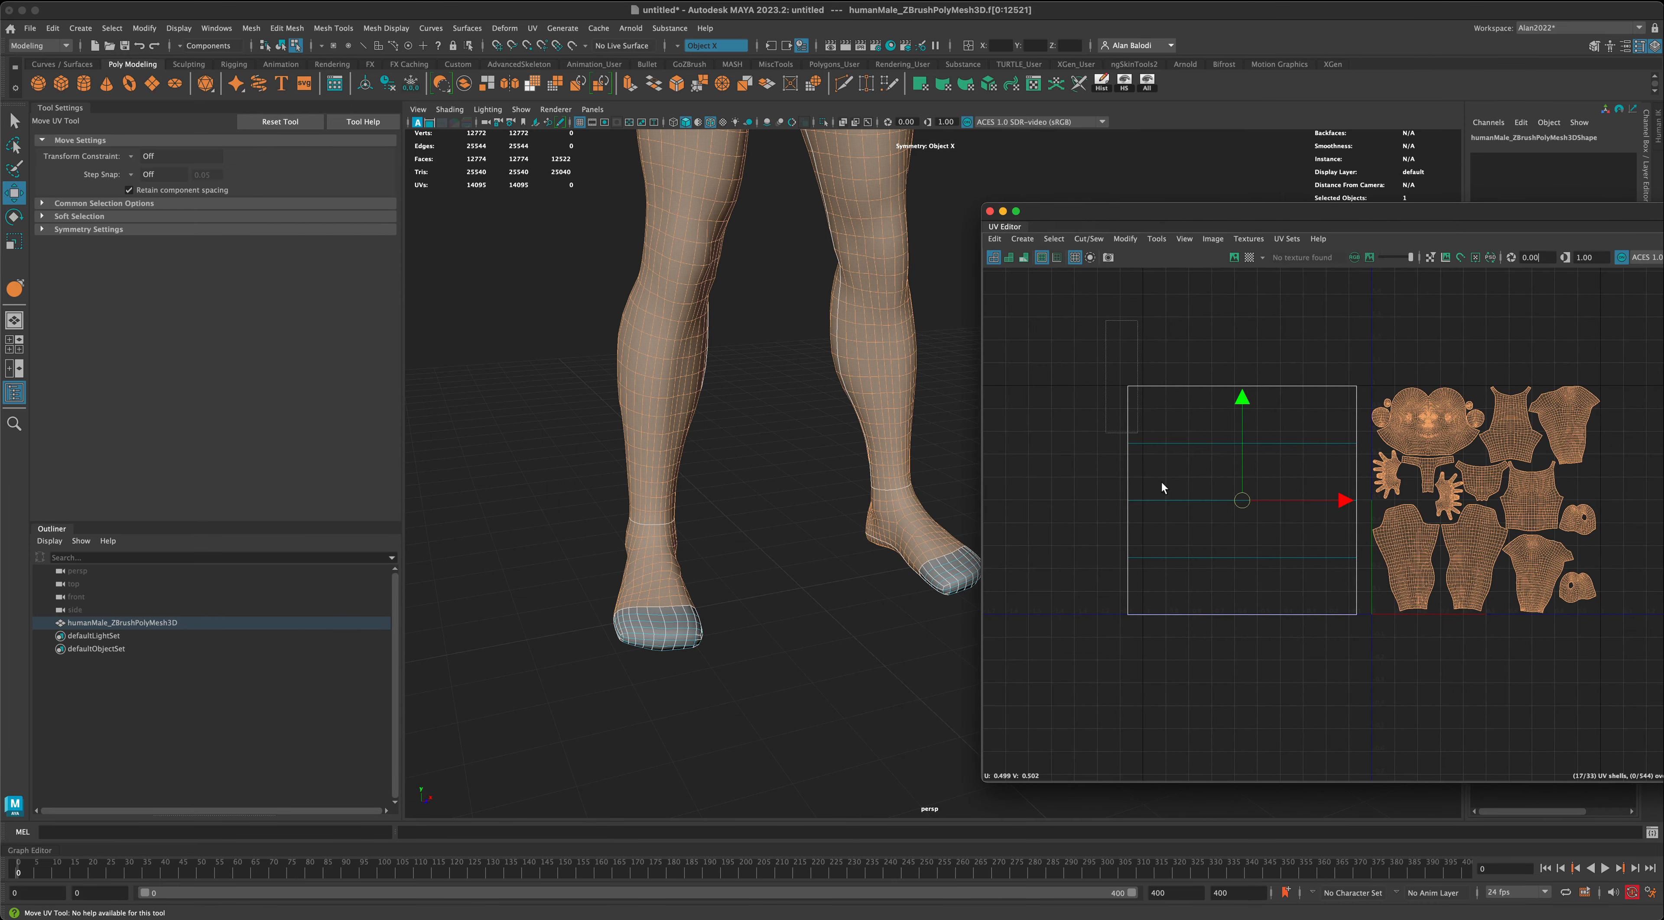
pyautogui.moveTo(1360, 676); pyautogui.dragTo(1360, 674)
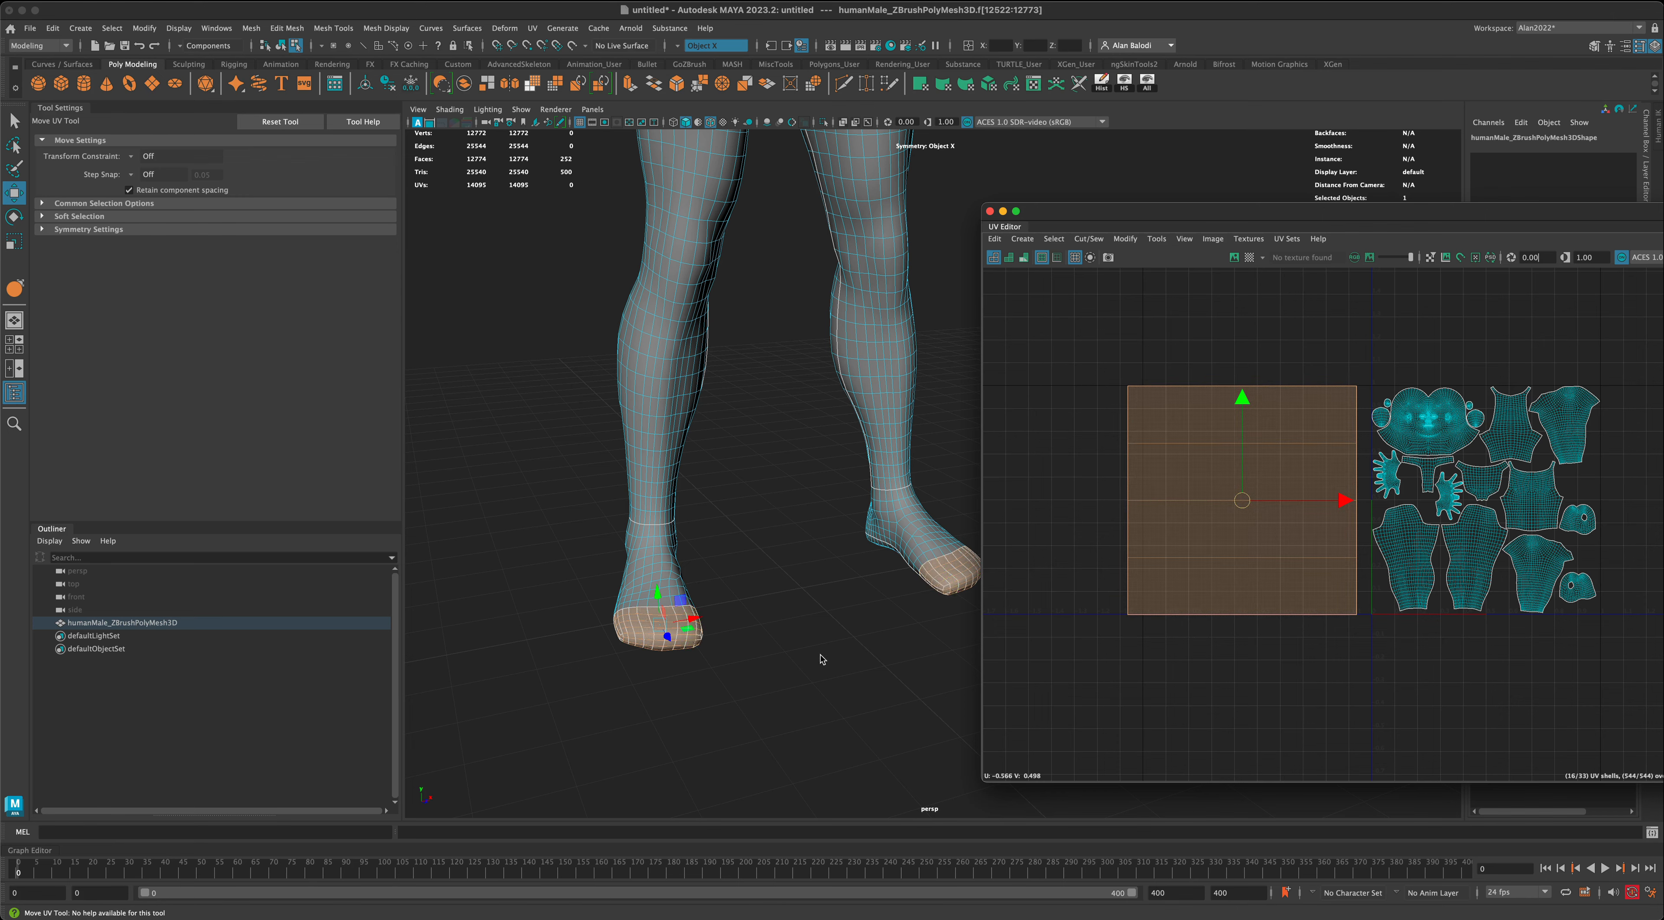
pyautogui.moveTo(818, 661)
pyautogui.keyDown('alt'); pyautogui.mouseDown()
pyautogui.moveTo(847, 658)
pyautogui.moveTo(818, 635)
pyautogui.moveTo(787, 657)
pyautogui.moveTo(812, 658)
pyautogui.mouseUp(); pyautogui.keyUp('alt')
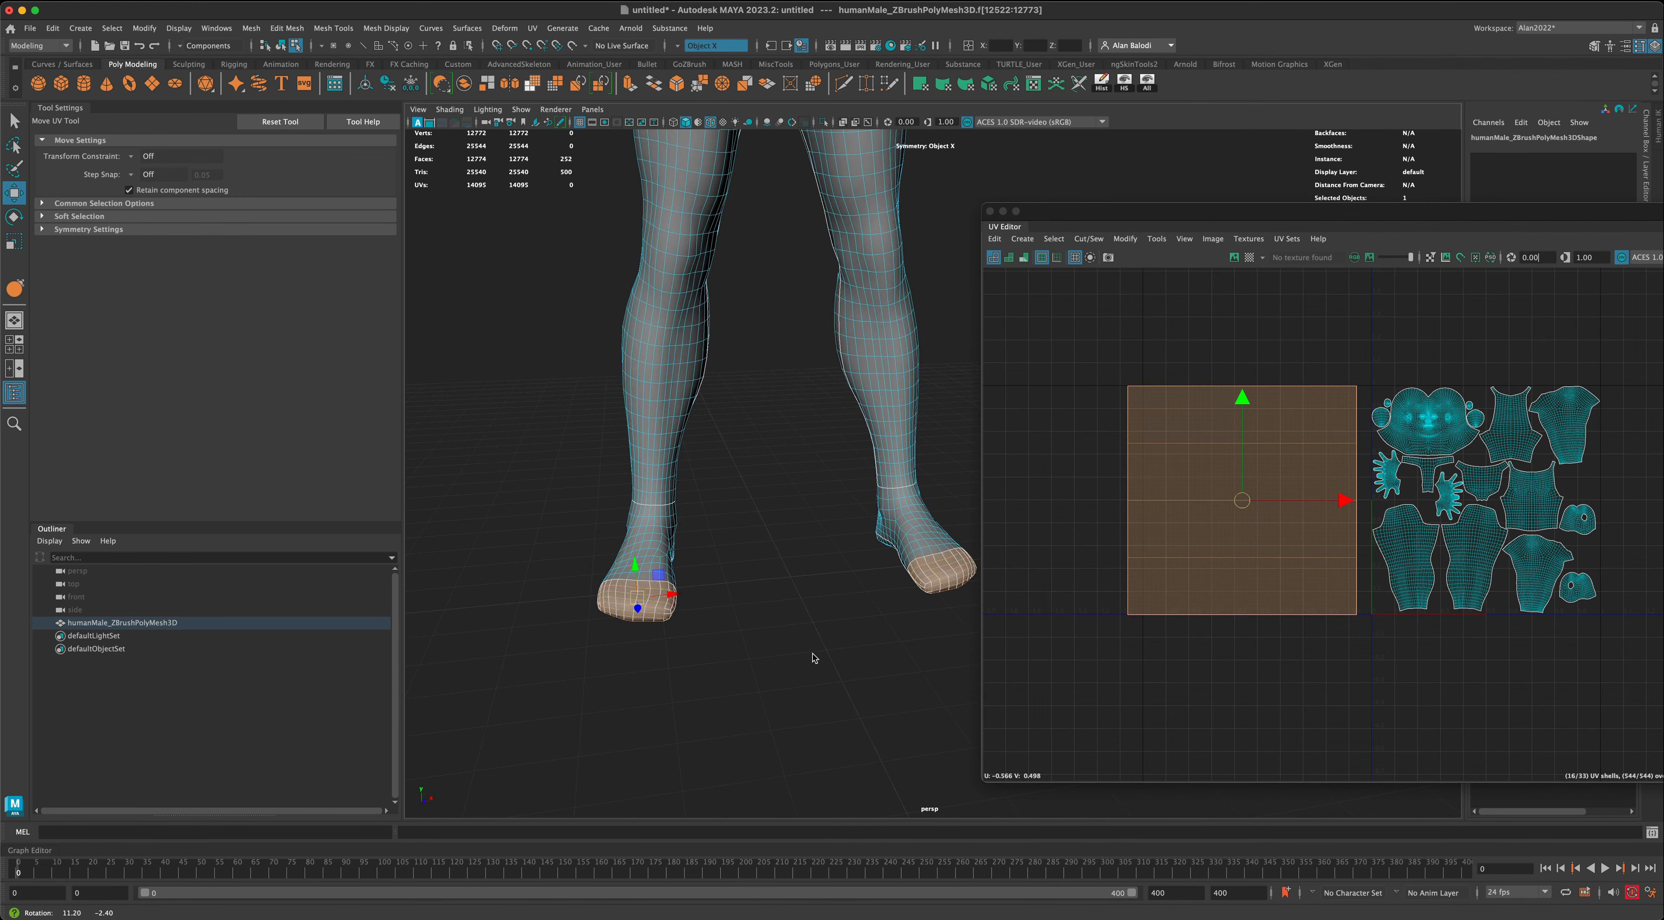
pyautogui.press('w')
pyautogui.keyDown('alt'); pyautogui.moveTo(824, 657); pyautogui.dragTo(729, 622, button='middle'); pyautogui.keyUp('alt')
pyautogui.moveTo(728, 623)
pyautogui.keyDown('alt'); pyautogui.mouseDown()
pyautogui.moveTo(765, 624)
pyautogui.moveTo(755, 635)
pyautogui.mouseUp(); pyautogui.keyUp('alt')
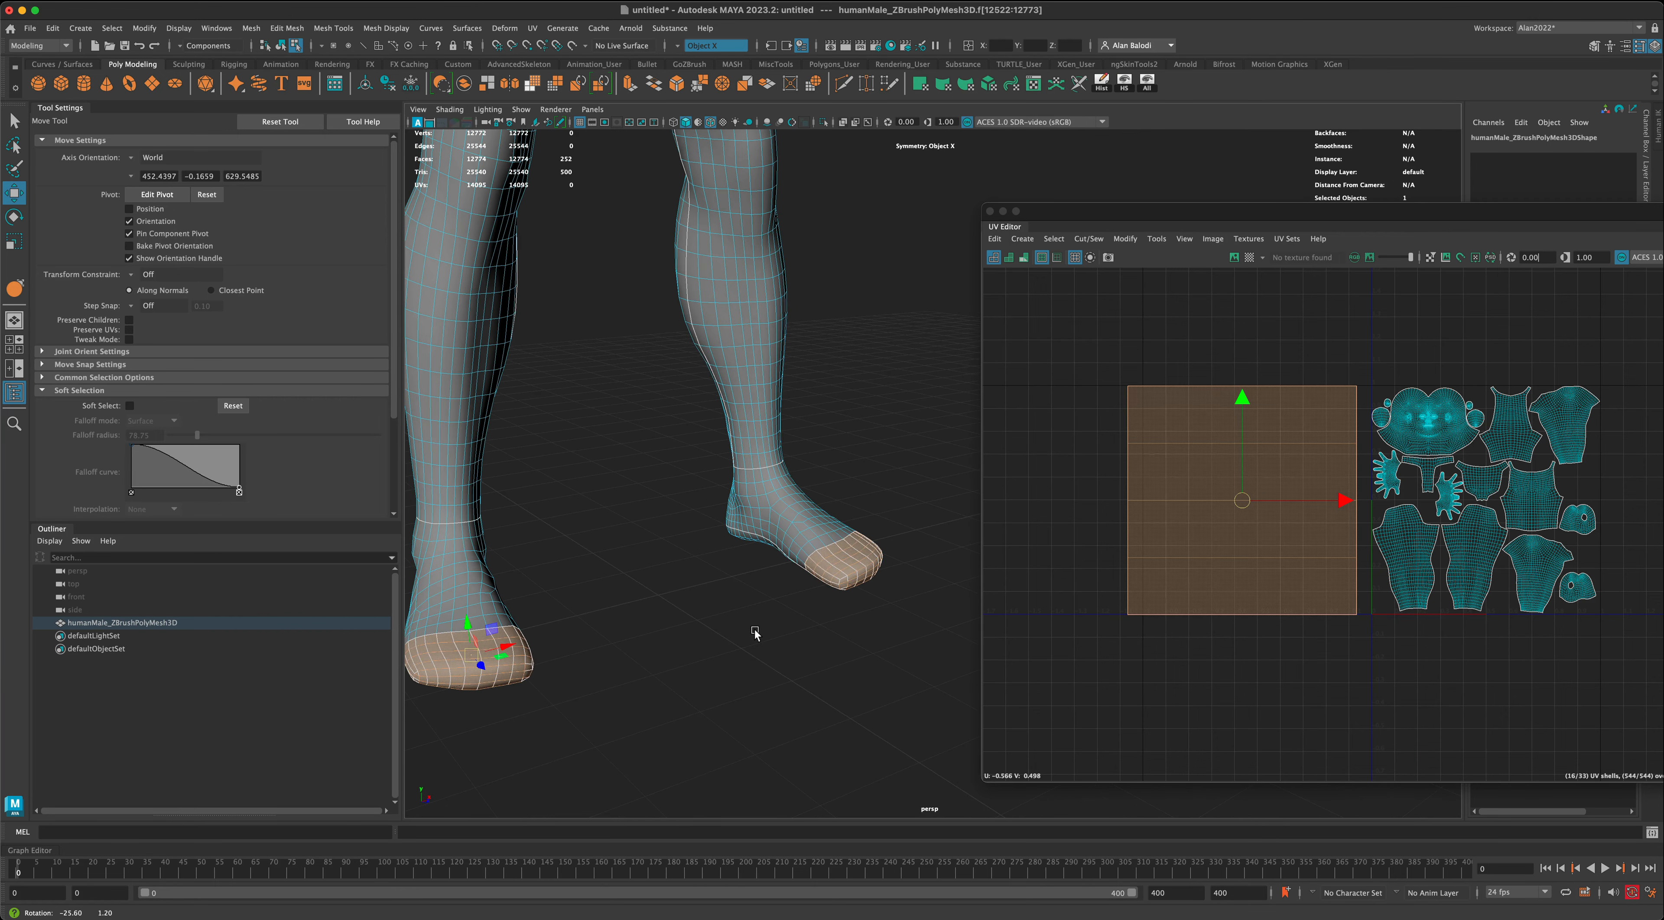
# - Project planar UVs from the Y axis onto the toe-end faces and move the resulting shells out of the UV tile
pyautogui.click(509, 82)
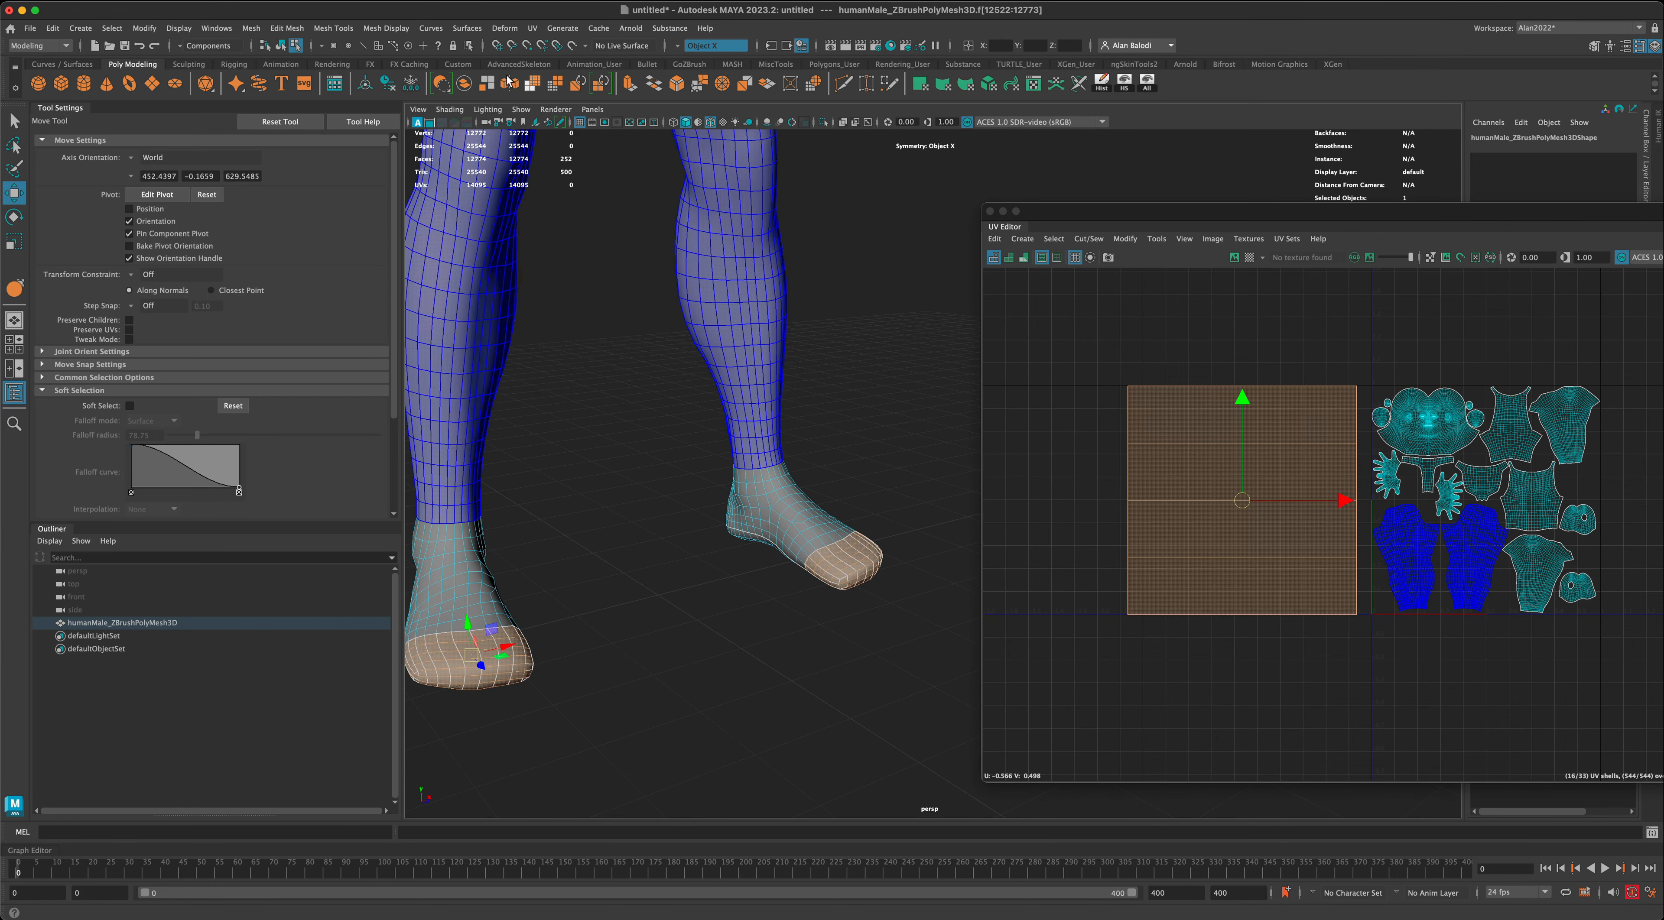
pyautogui.click(537, 32)
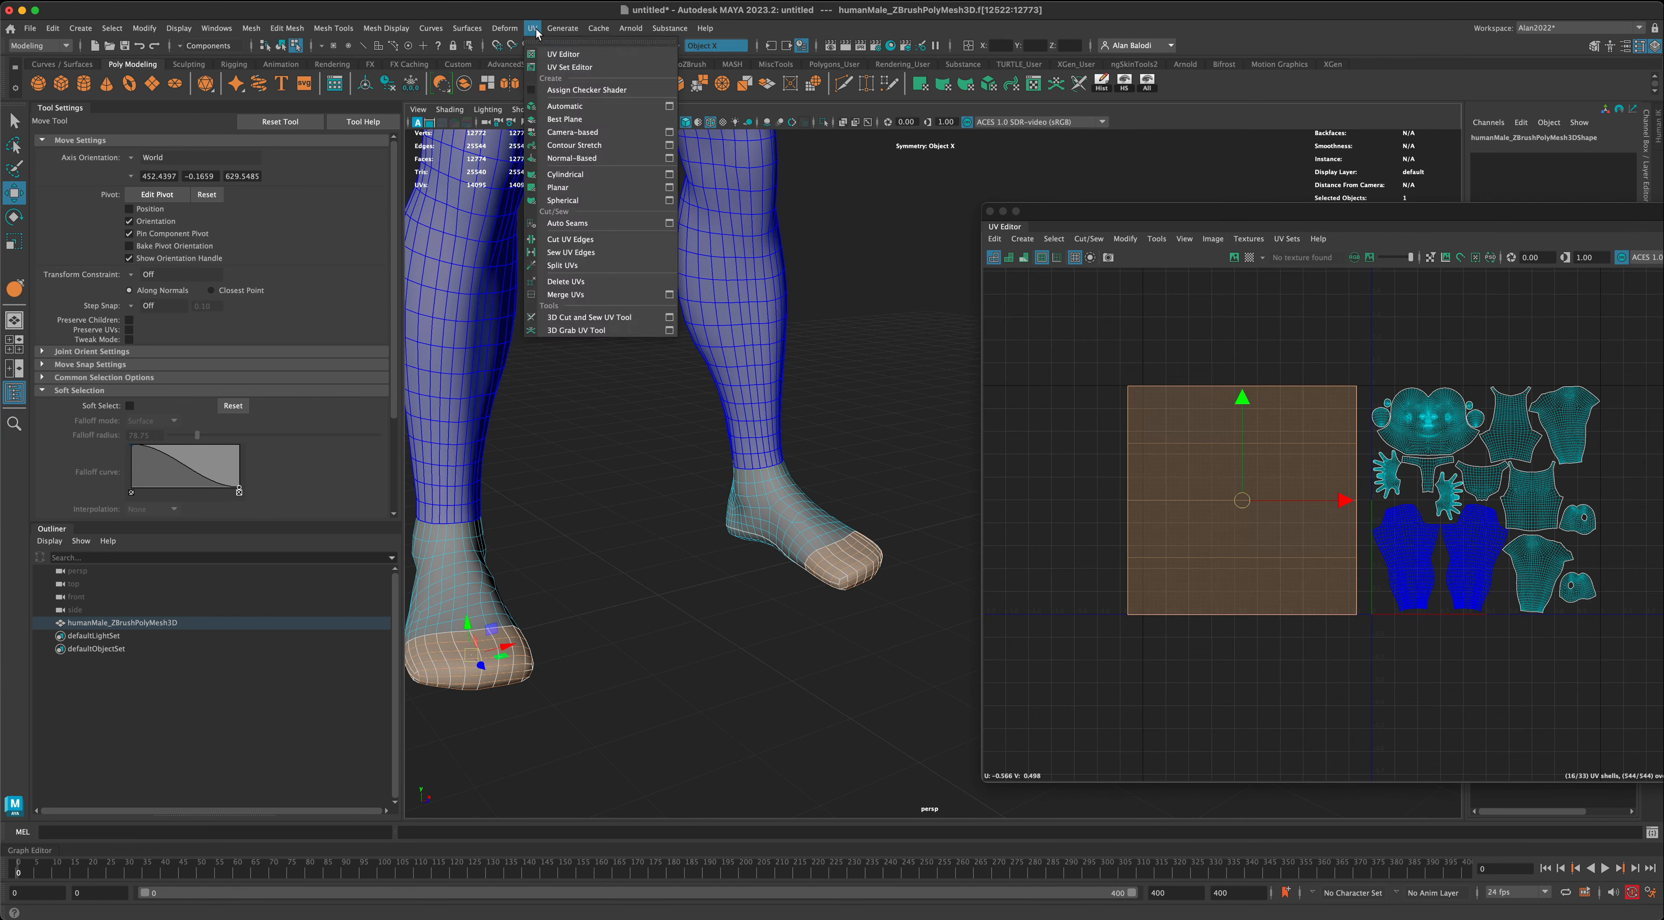
pyautogui.click(667, 189)
pyautogui.moveTo(1207, 262); pyautogui.dragTo(463, 254)
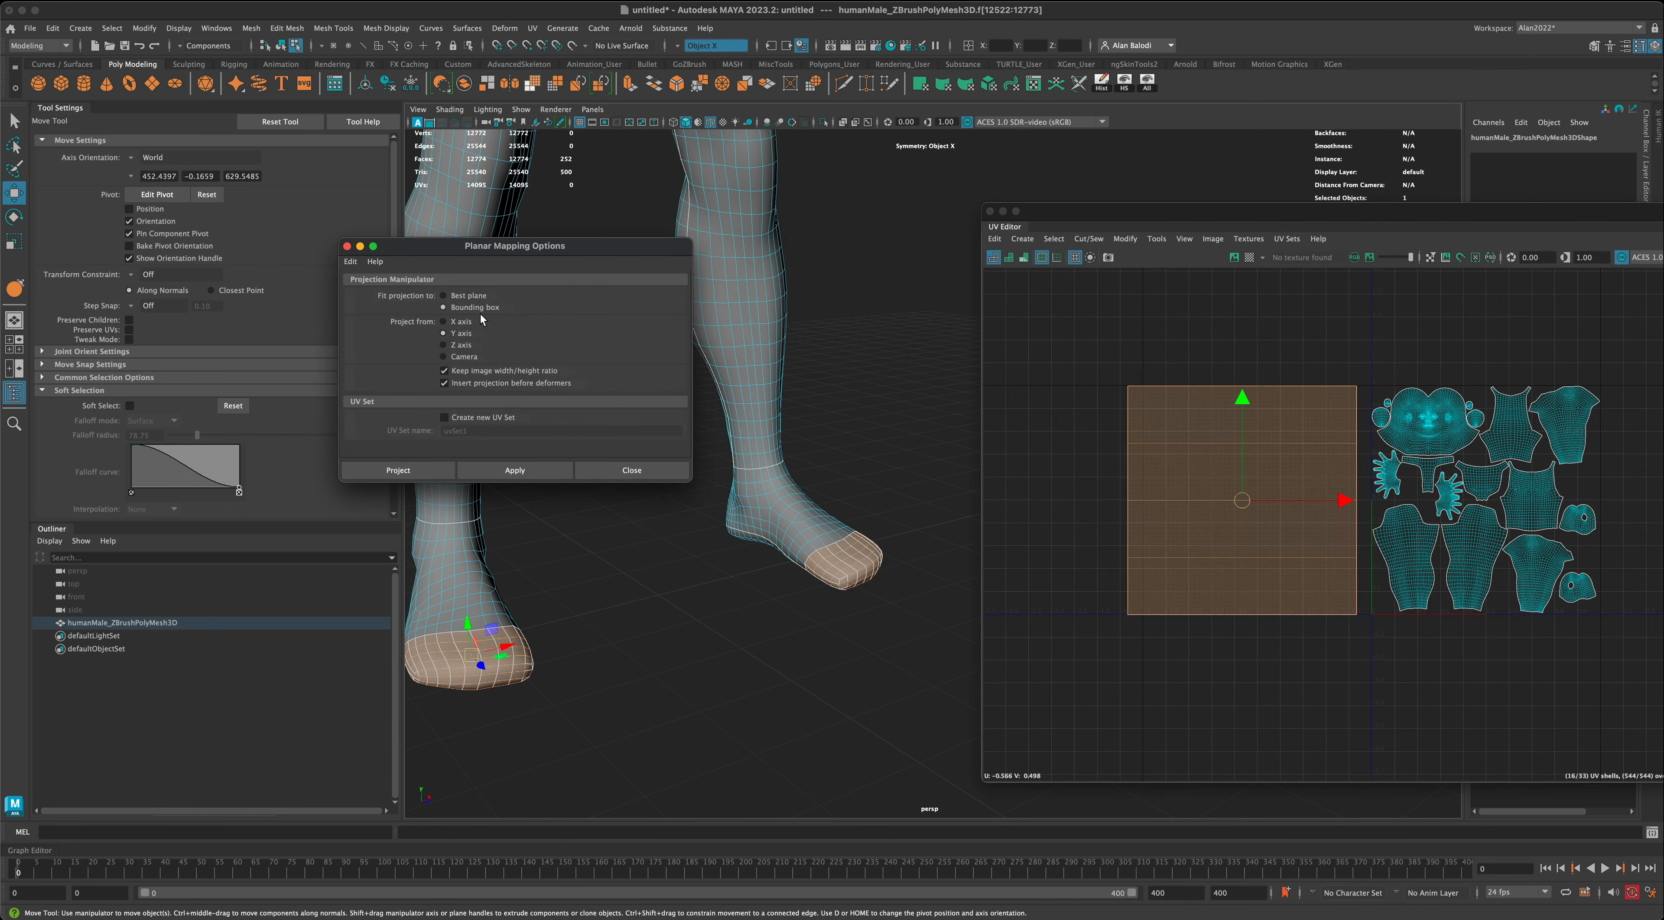
pyautogui.click(524, 471)
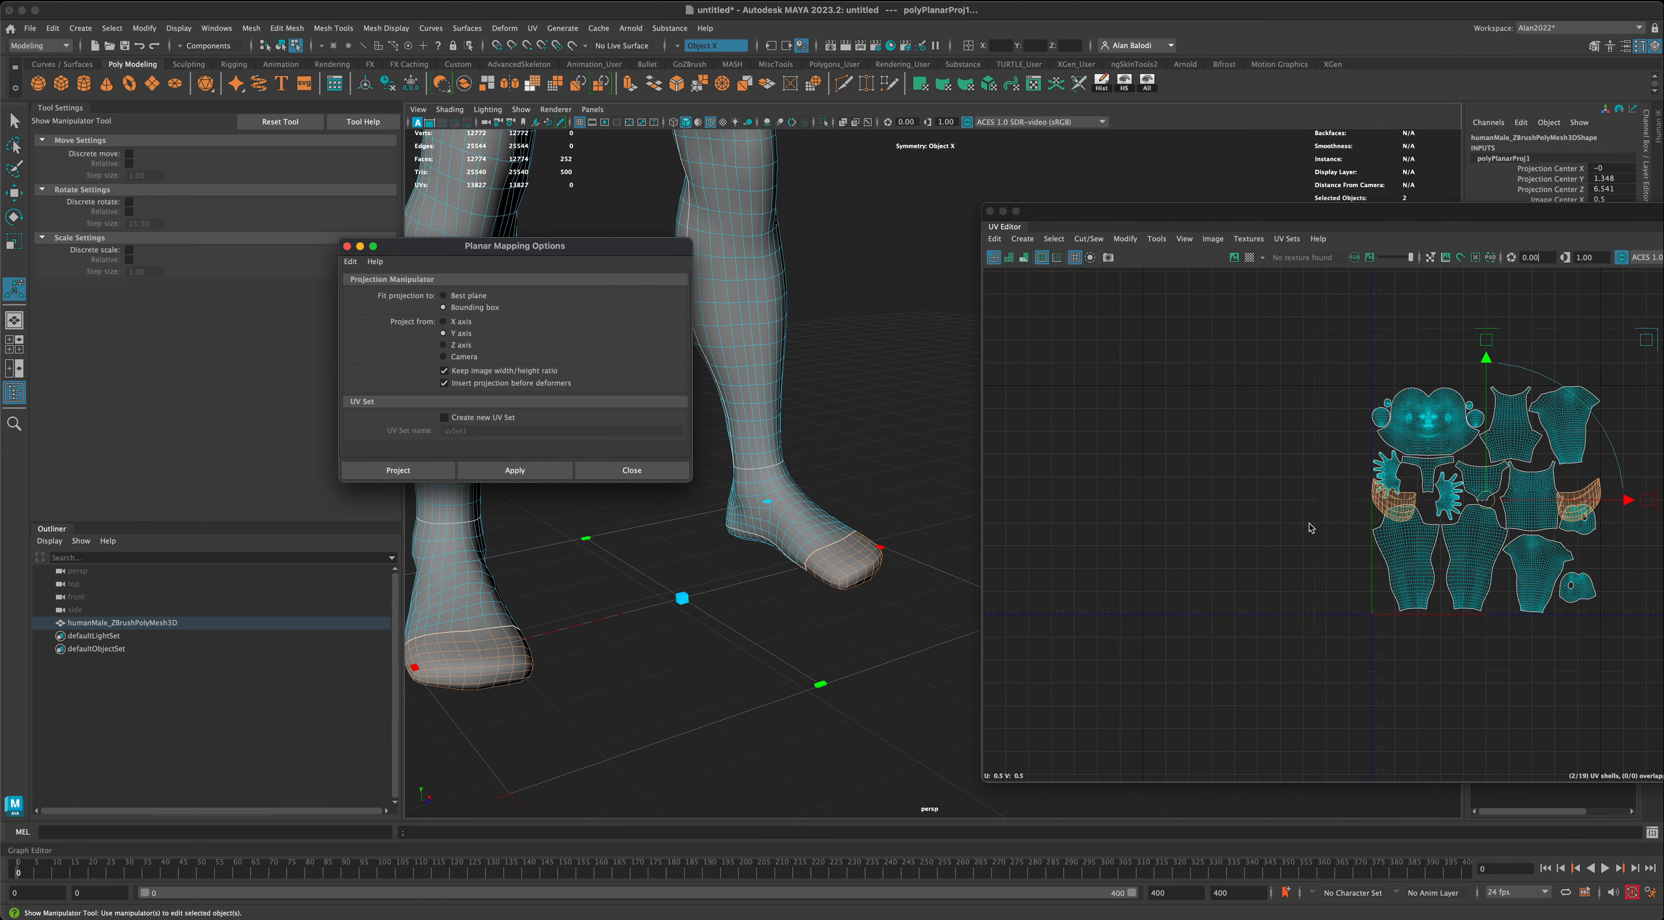
pyautogui.press('w')
pyautogui.moveTo(1486, 500); pyautogui.dragTo(1199, 538)
pyautogui.scroll(3, 1277, 617)
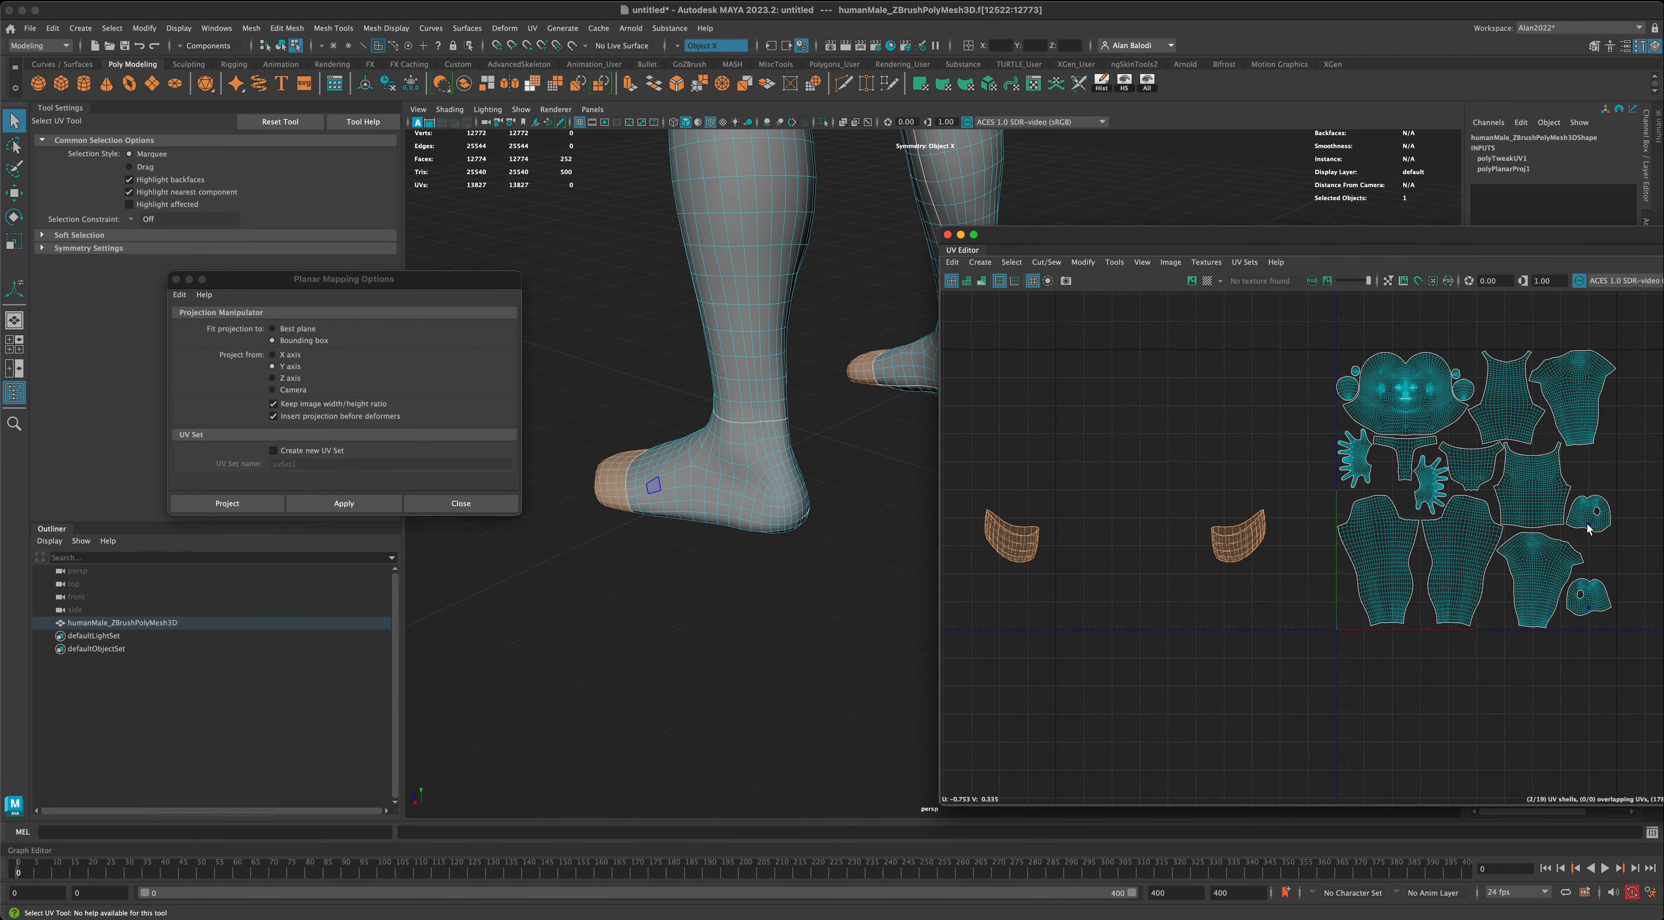
# - Add the remaining foot shells, project planar UVs from the Y axis onto both whole feet and move the shells beside the UV tile
pyautogui.keyDown('shift'); pyautogui.click(1590, 529); pyautogui.keyUp('shift')
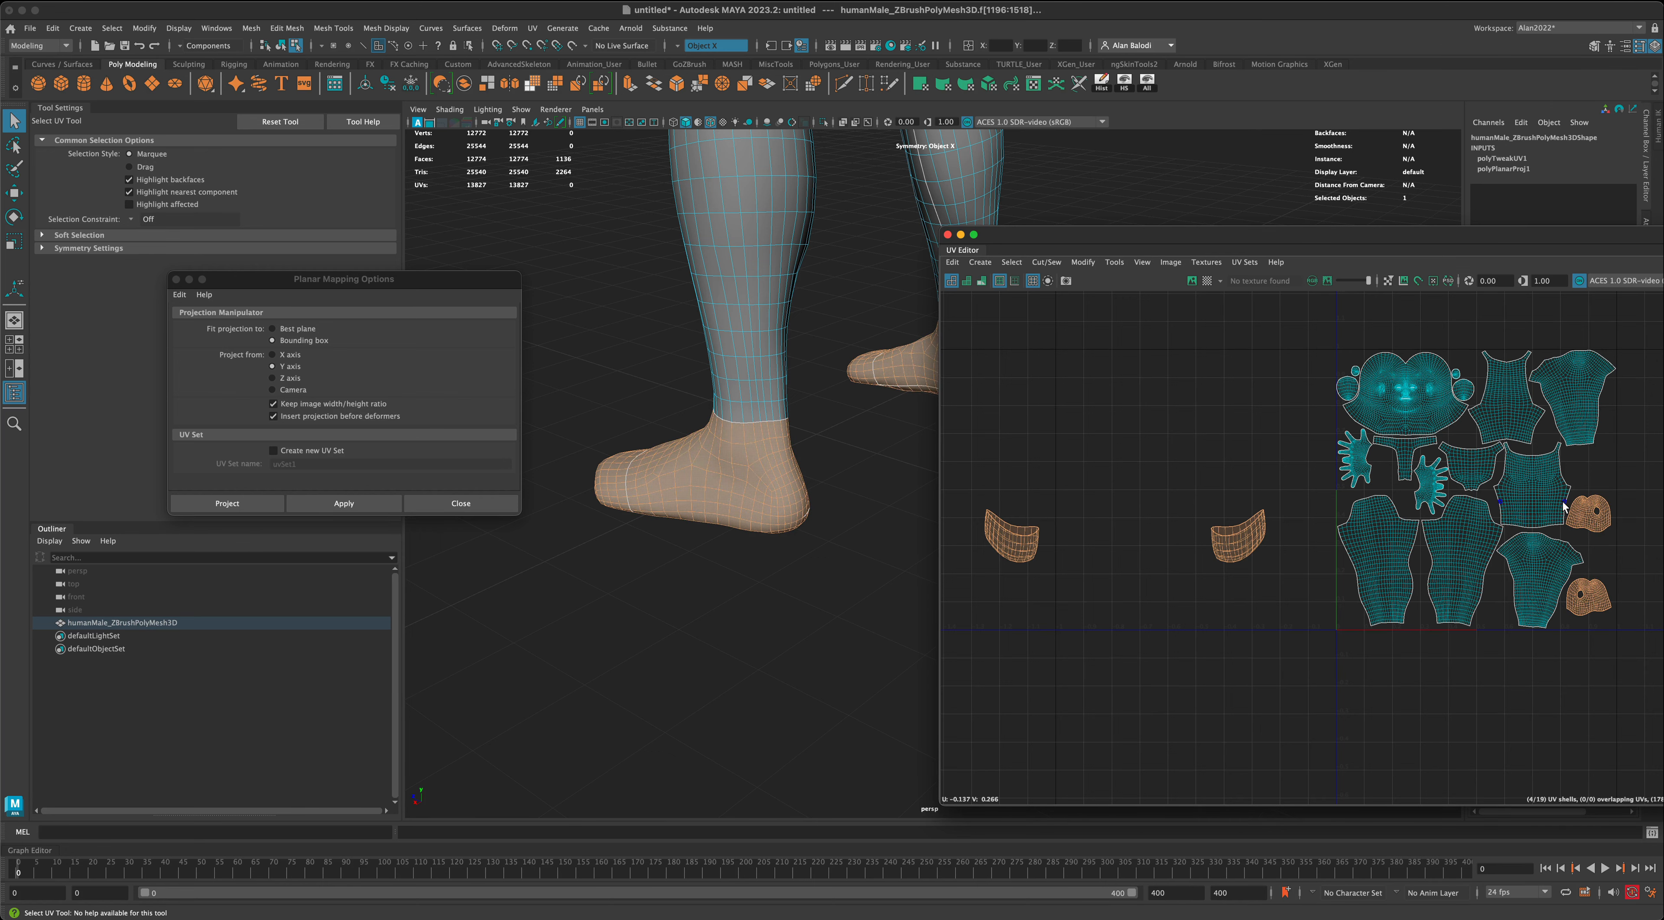
pyautogui.moveTo(1159, 250); pyautogui.dragTo(1292, 255)
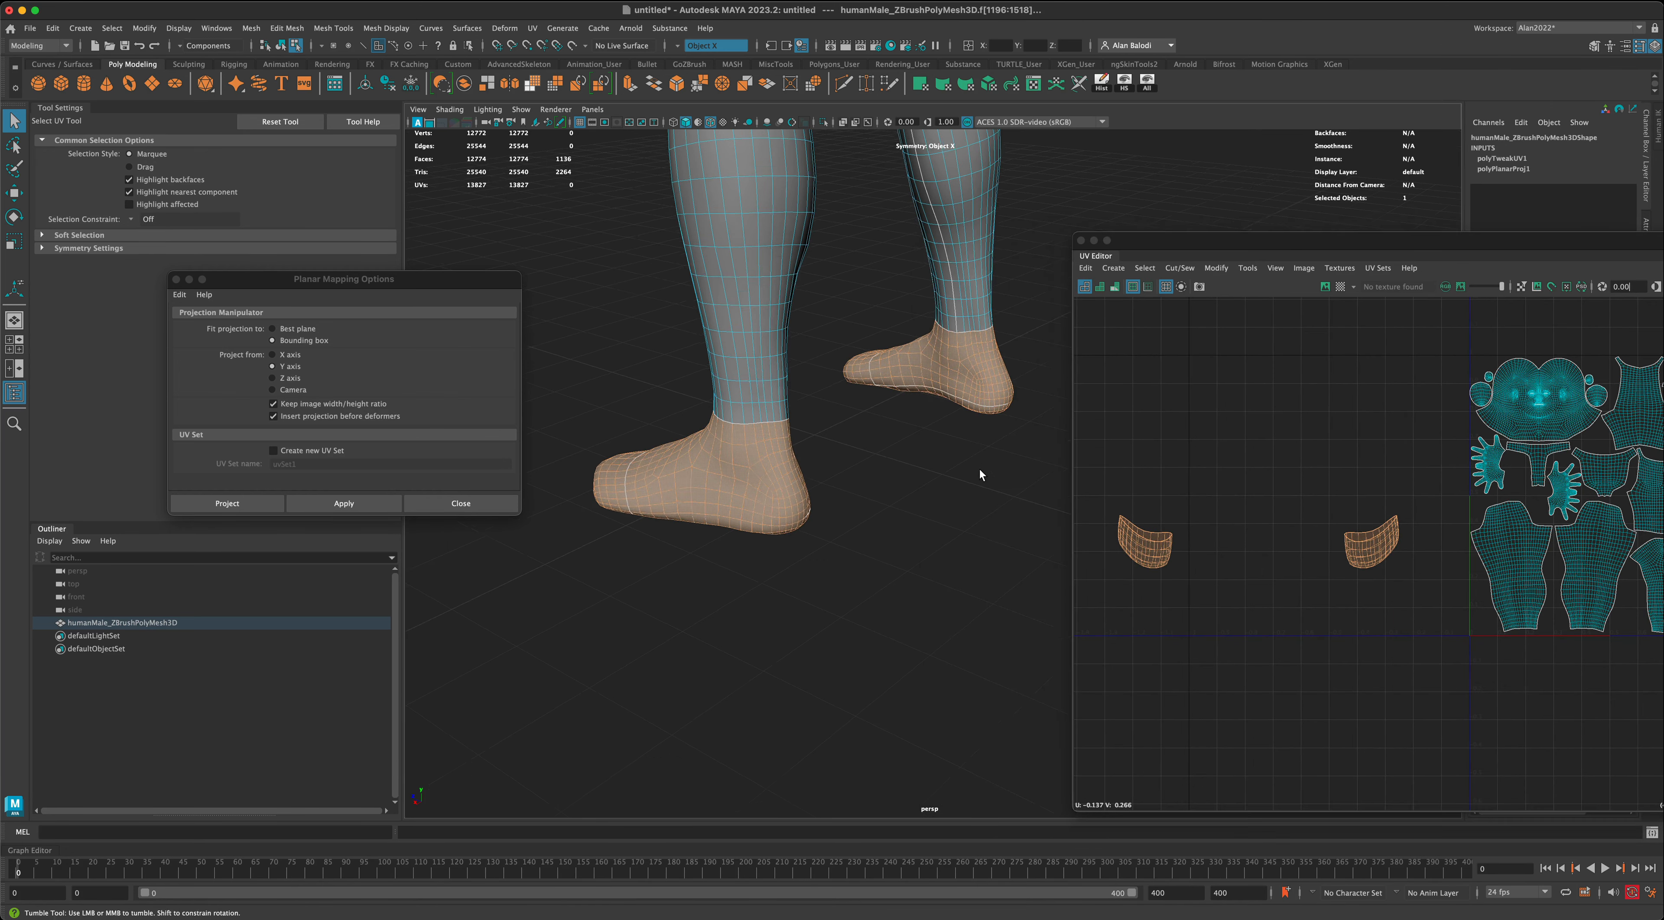
pyautogui.keyDown('alt'); pyautogui.moveTo(978, 470); pyautogui.dragTo(941, 466); pyautogui.keyUp('alt')
pyautogui.moveTo(1167, 241); pyautogui.dragTo(904, 224)
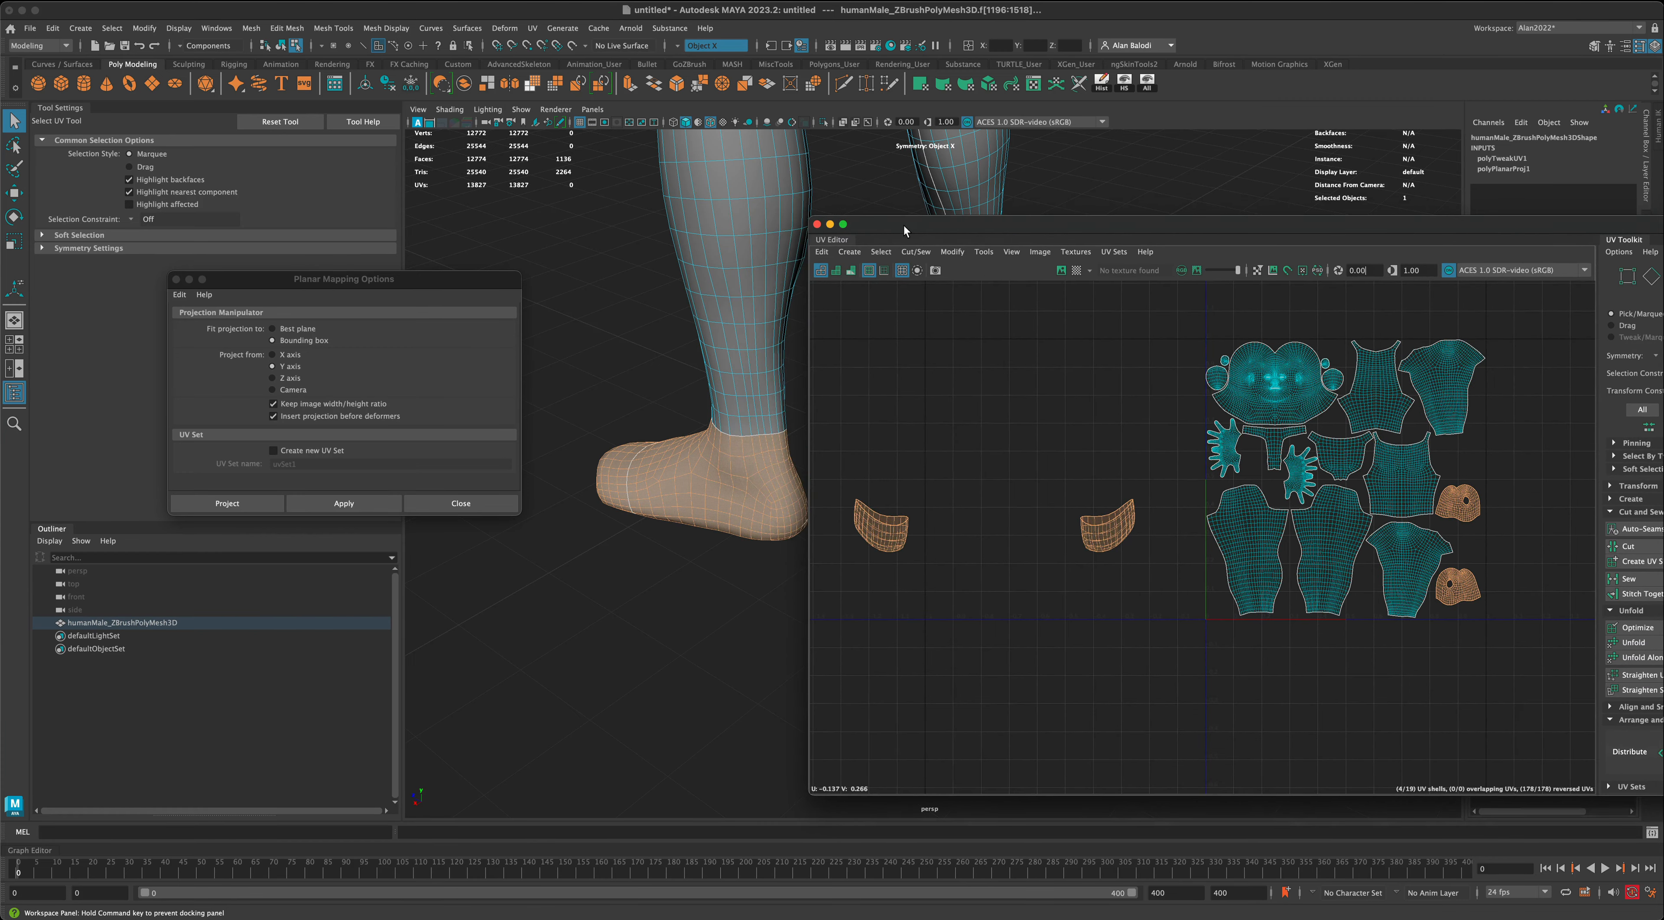
pyautogui.click(334, 503)
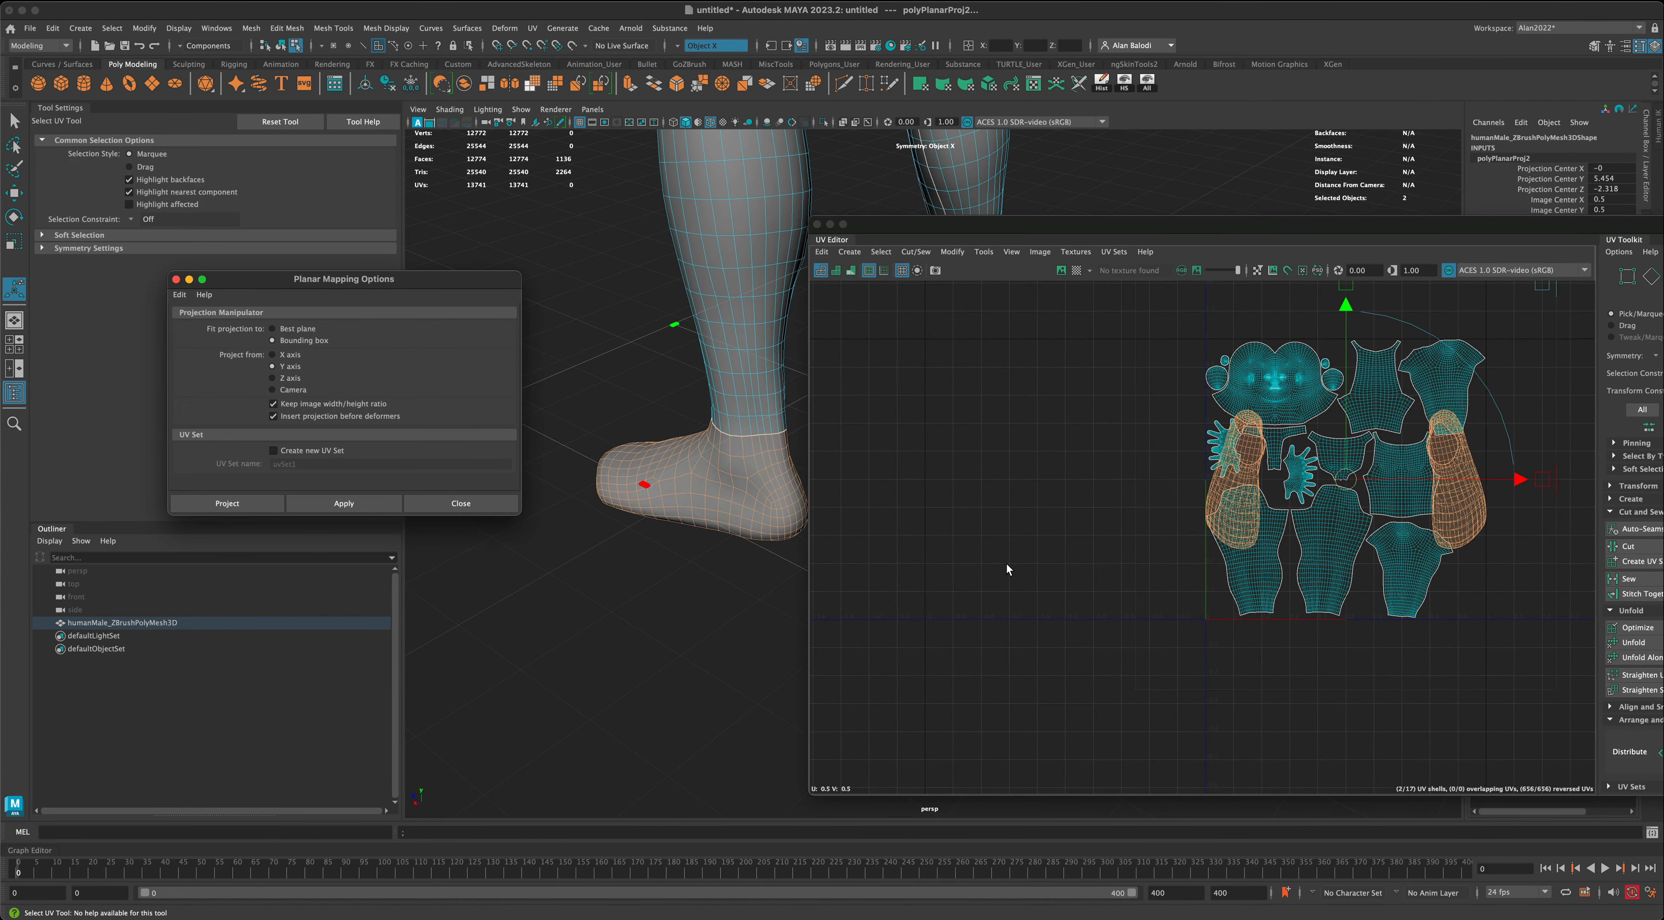
pyautogui.press('w')
pyautogui.moveTo(1345, 479); pyautogui.dragTo(1013, 515)
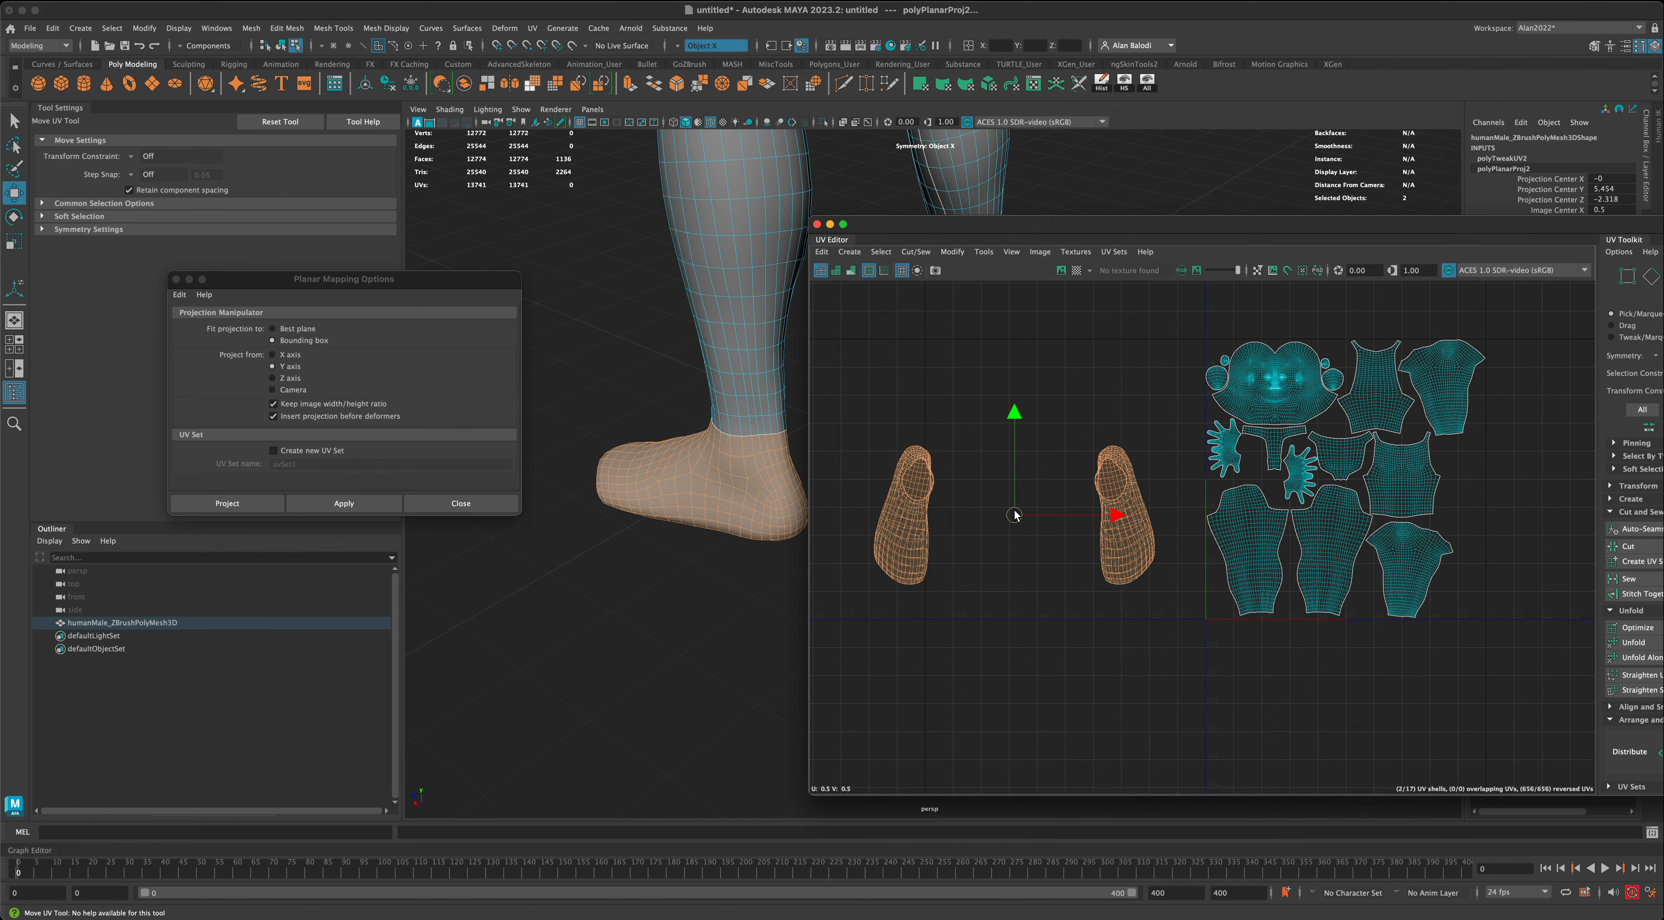
# - Try selecting an edge loop along the lower side of the foot near the sole as a UV seam
pyautogui.moveTo(943, 232); pyautogui.dragTo(1151, 231)
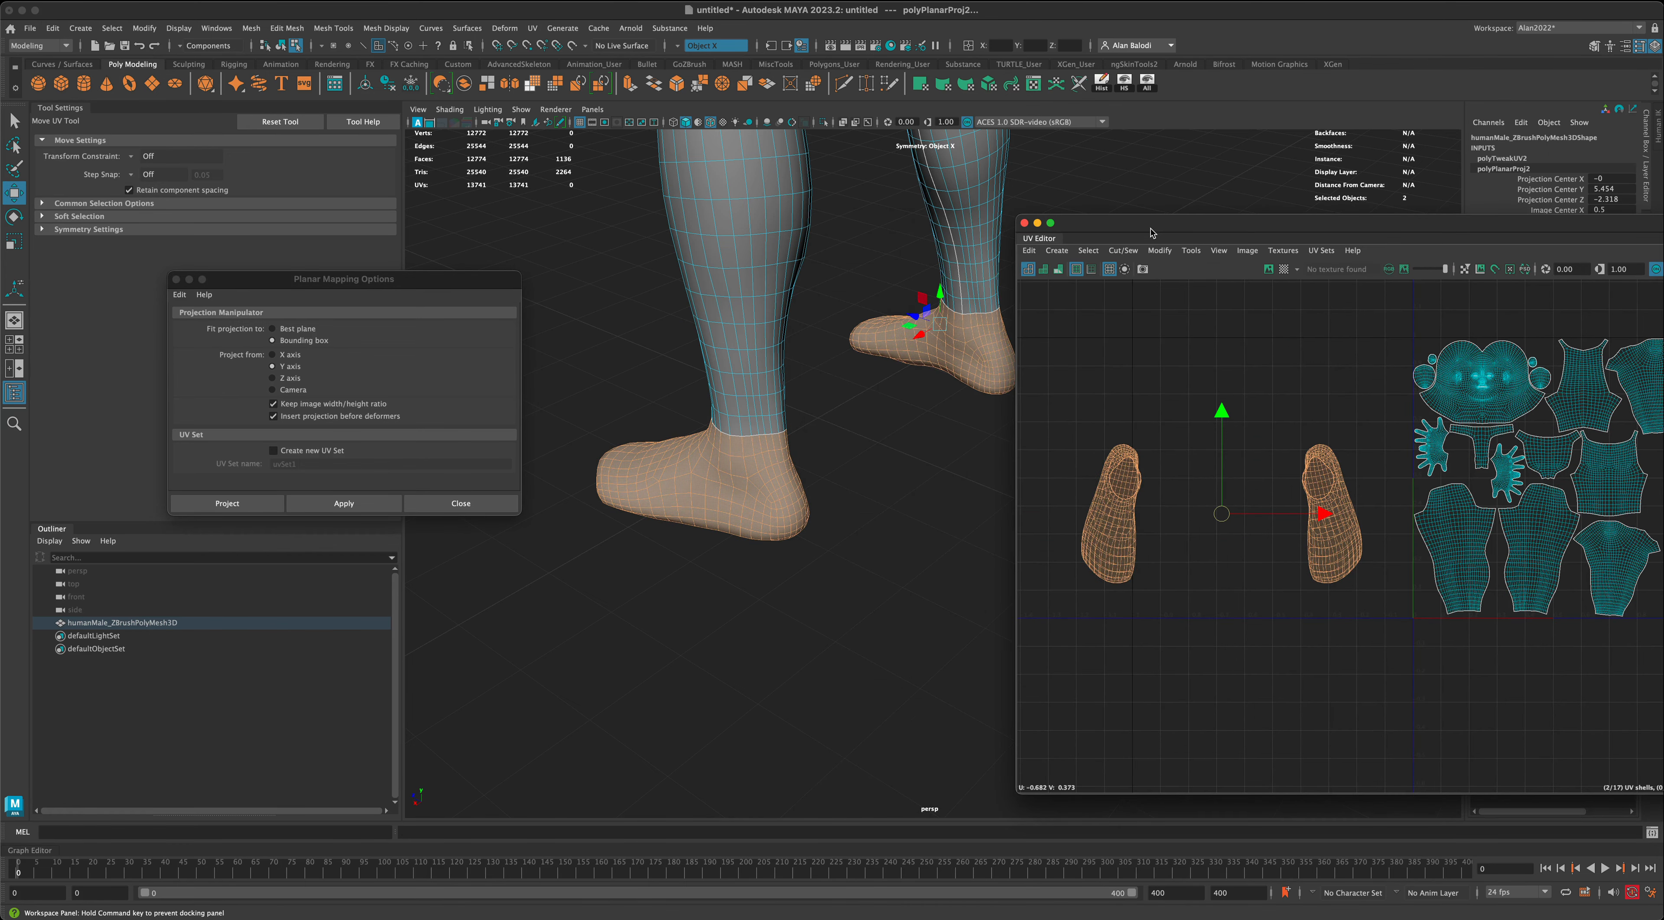
pyautogui.moveTo(854, 560)
pyautogui.keyDown('alt'); pyautogui.mouseDown()
pyautogui.moveTo(869, 561)
pyautogui.moveTo(836, 561)
pyautogui.moveTo(852, 562)
pyautogui.mouseUp(); pyautogui.keyUp('alt')
pyautogui.click(20, 124)
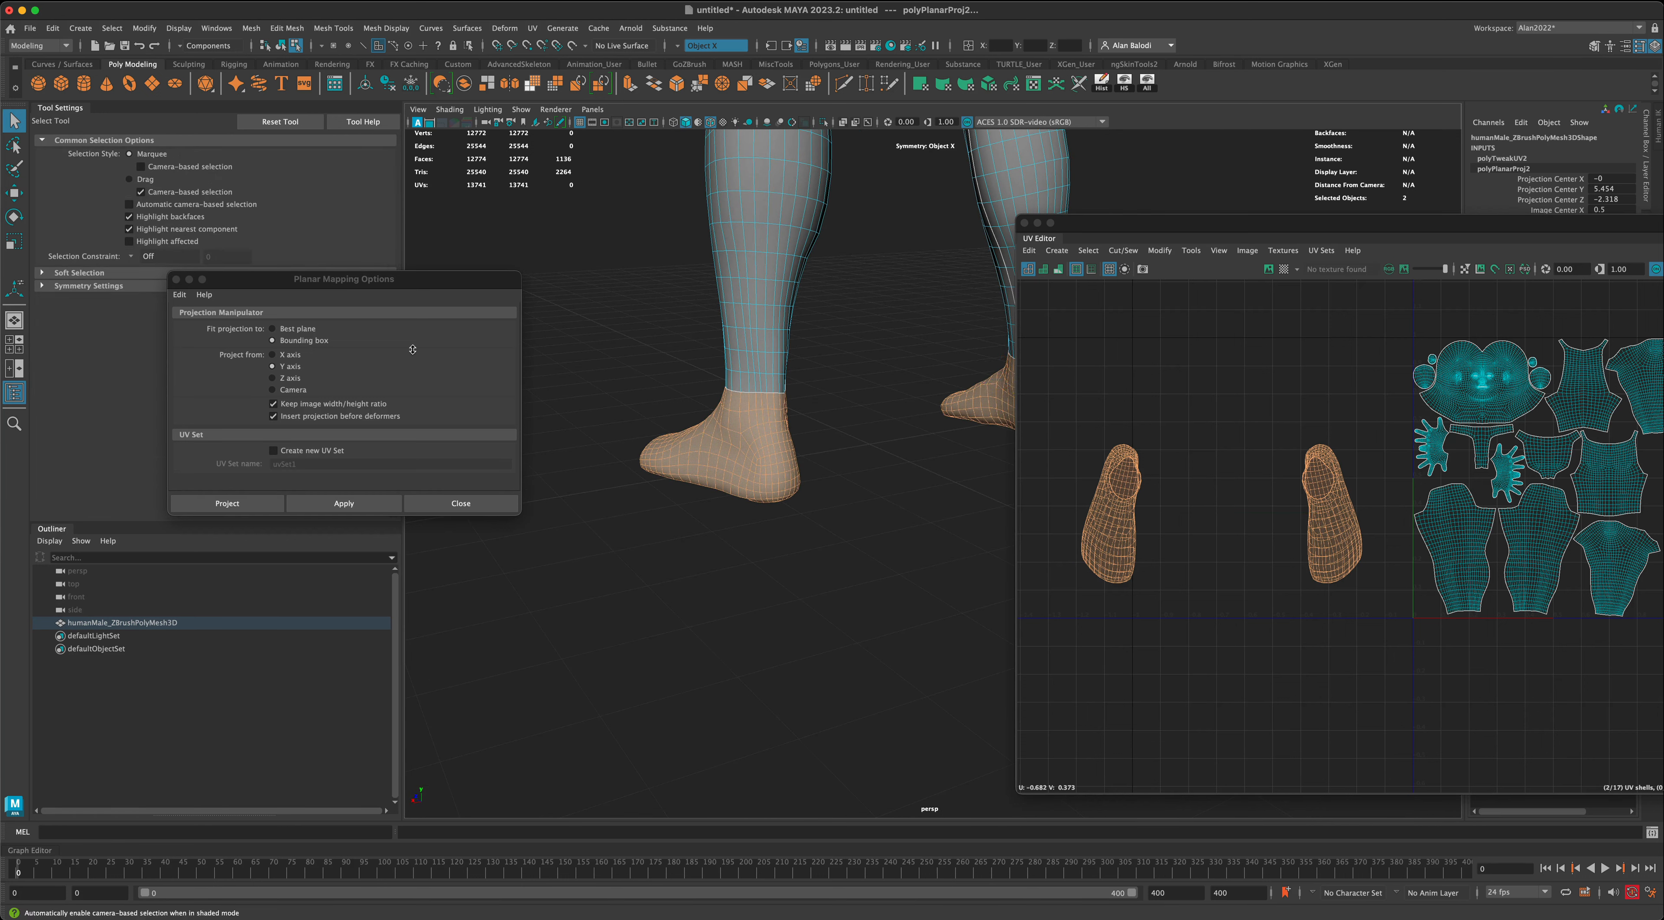
pyautogui.scroll(5, 615, 617)
pyautogui.moveTo(700, 497); pyautogui.dragTo(701, 465, button='right')
pyautogui.doubleClick(686, 502)
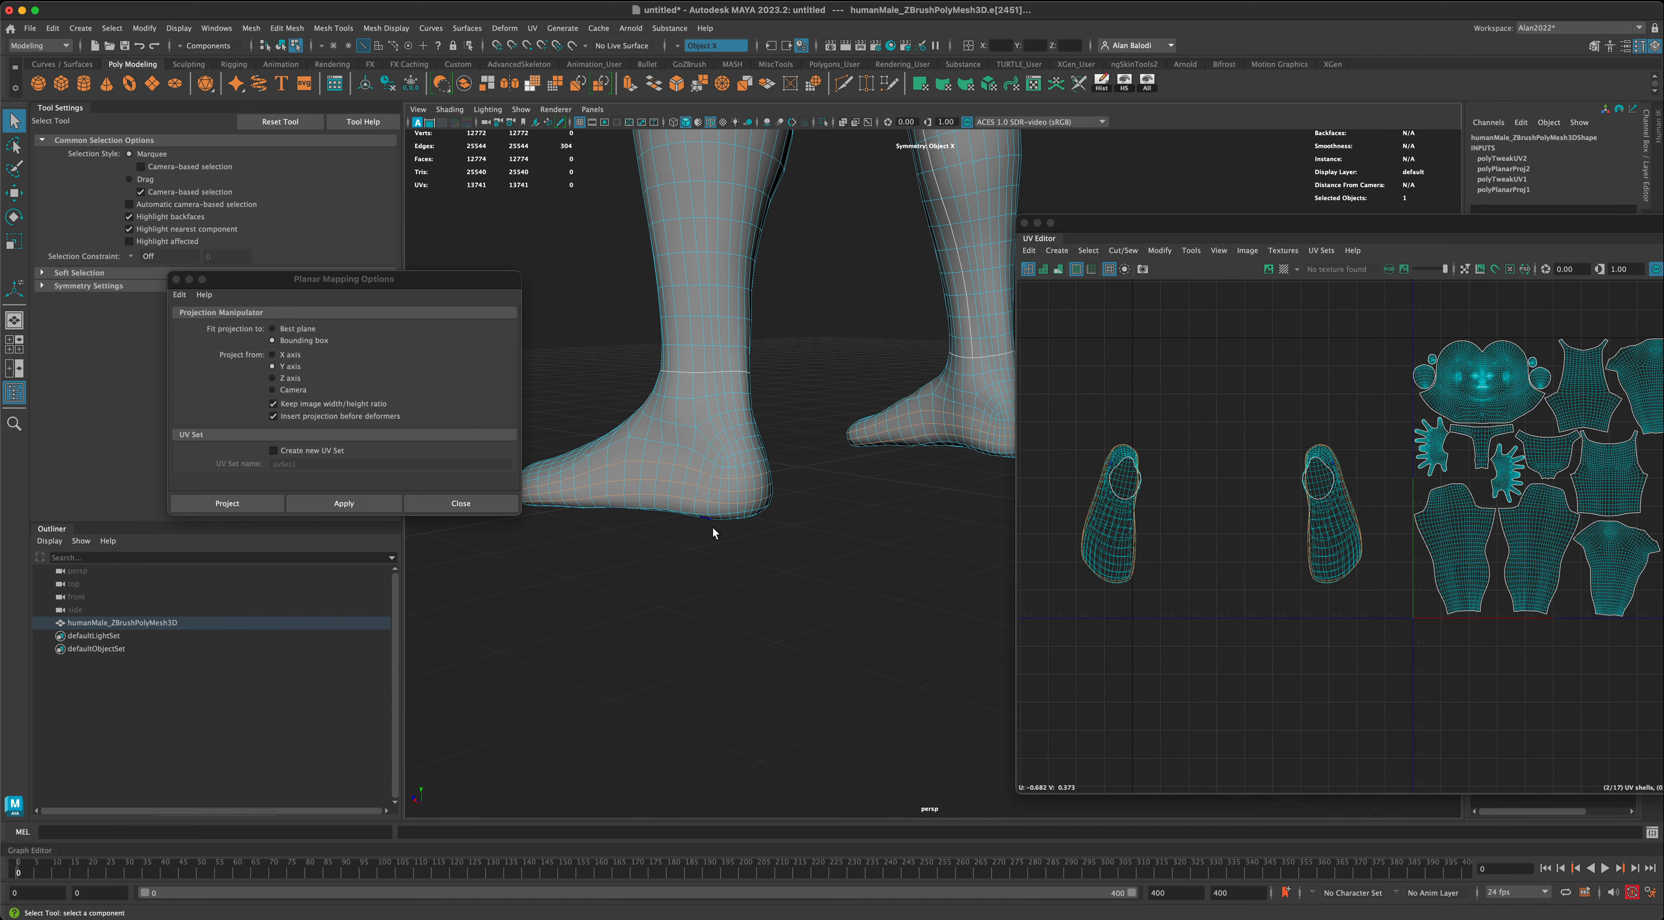
pyautogui.keyDown('alt'); pyautogui.moveTo(713, 527); pyautogui.dragTo(781, 572); pyautogui.keyUp('alt')
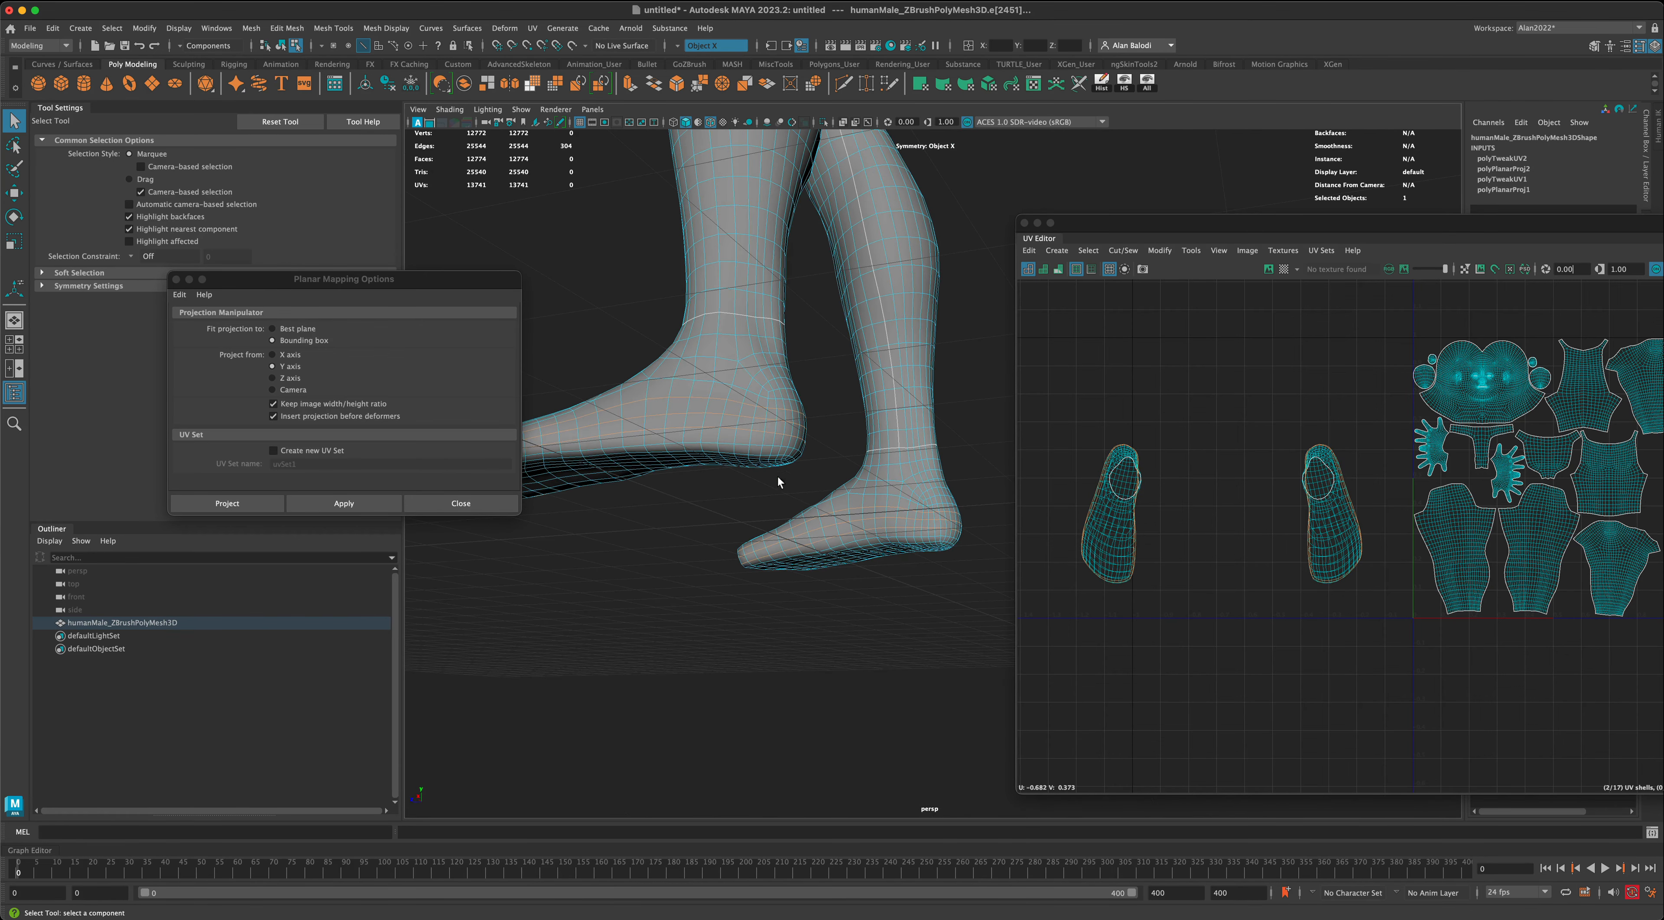
pyautogui.doubleClick(756, 447)
pyautogui.keyDown('alt'); pyautogui.moveTo(755, 450); pyautogui.dragTo(677, 363); pyautogui.keyUp('alt')
# - Select the edges down the back of both heels from the ankle seam to the sole and cut the UVs along them
pyautogui.click(694, 340)
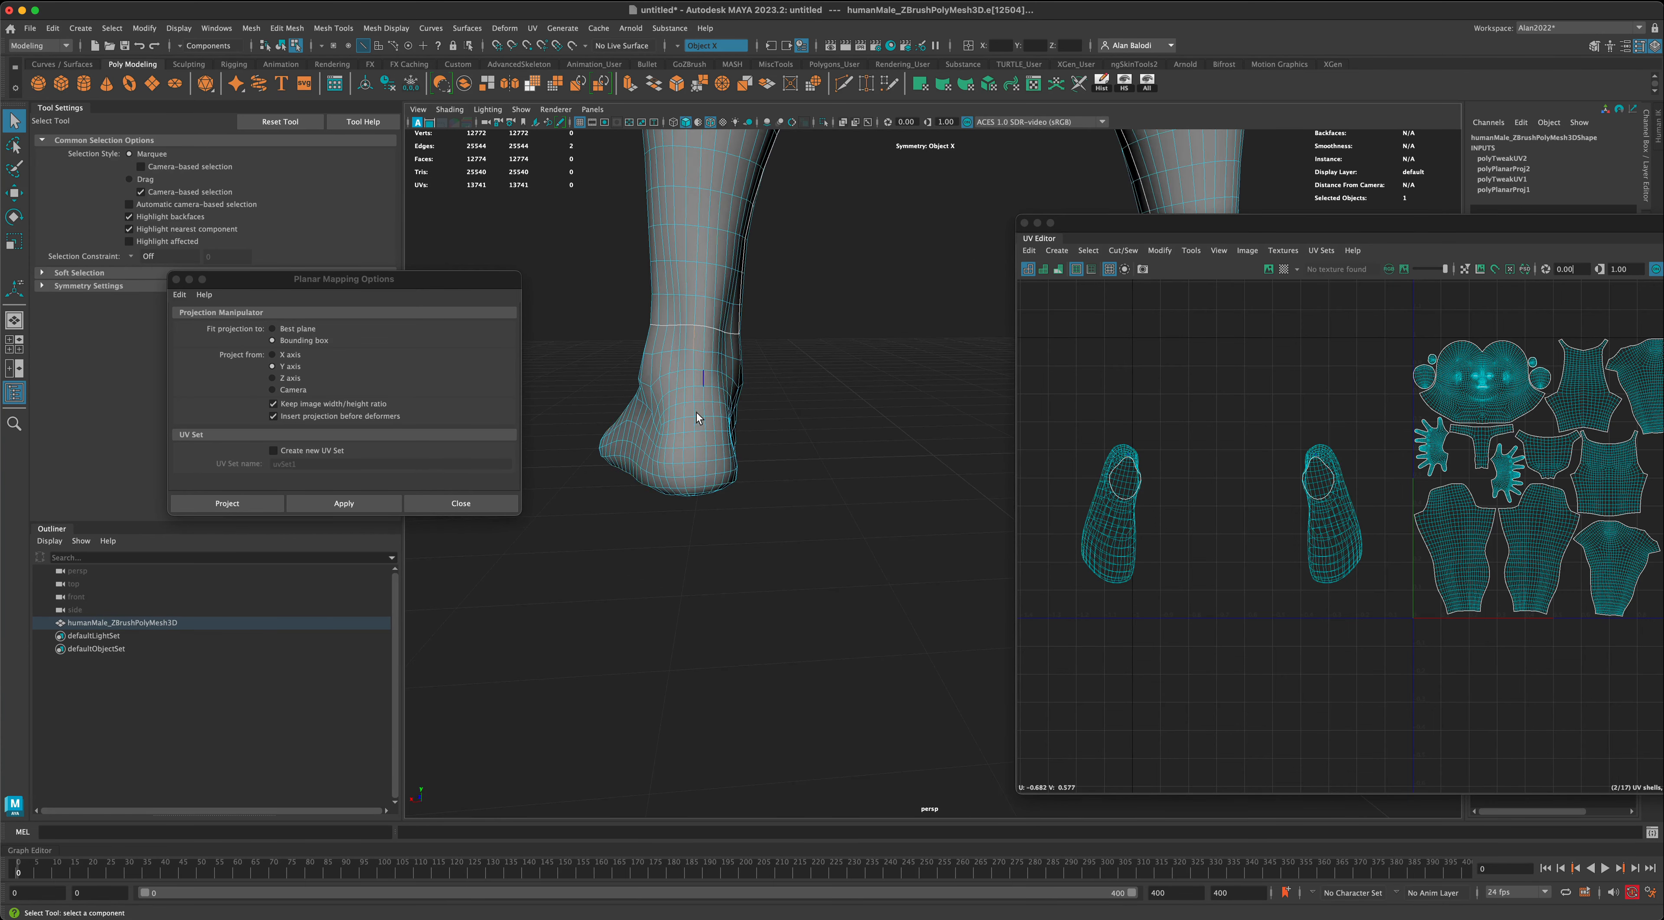
pyautogui.doubleClick(701, 483)
pyautogui.keyDown('alt'); pyautogui.moveTo(702, 493); pyautogui.dragTo(730, 536); pyautogui.keyUp('alt')
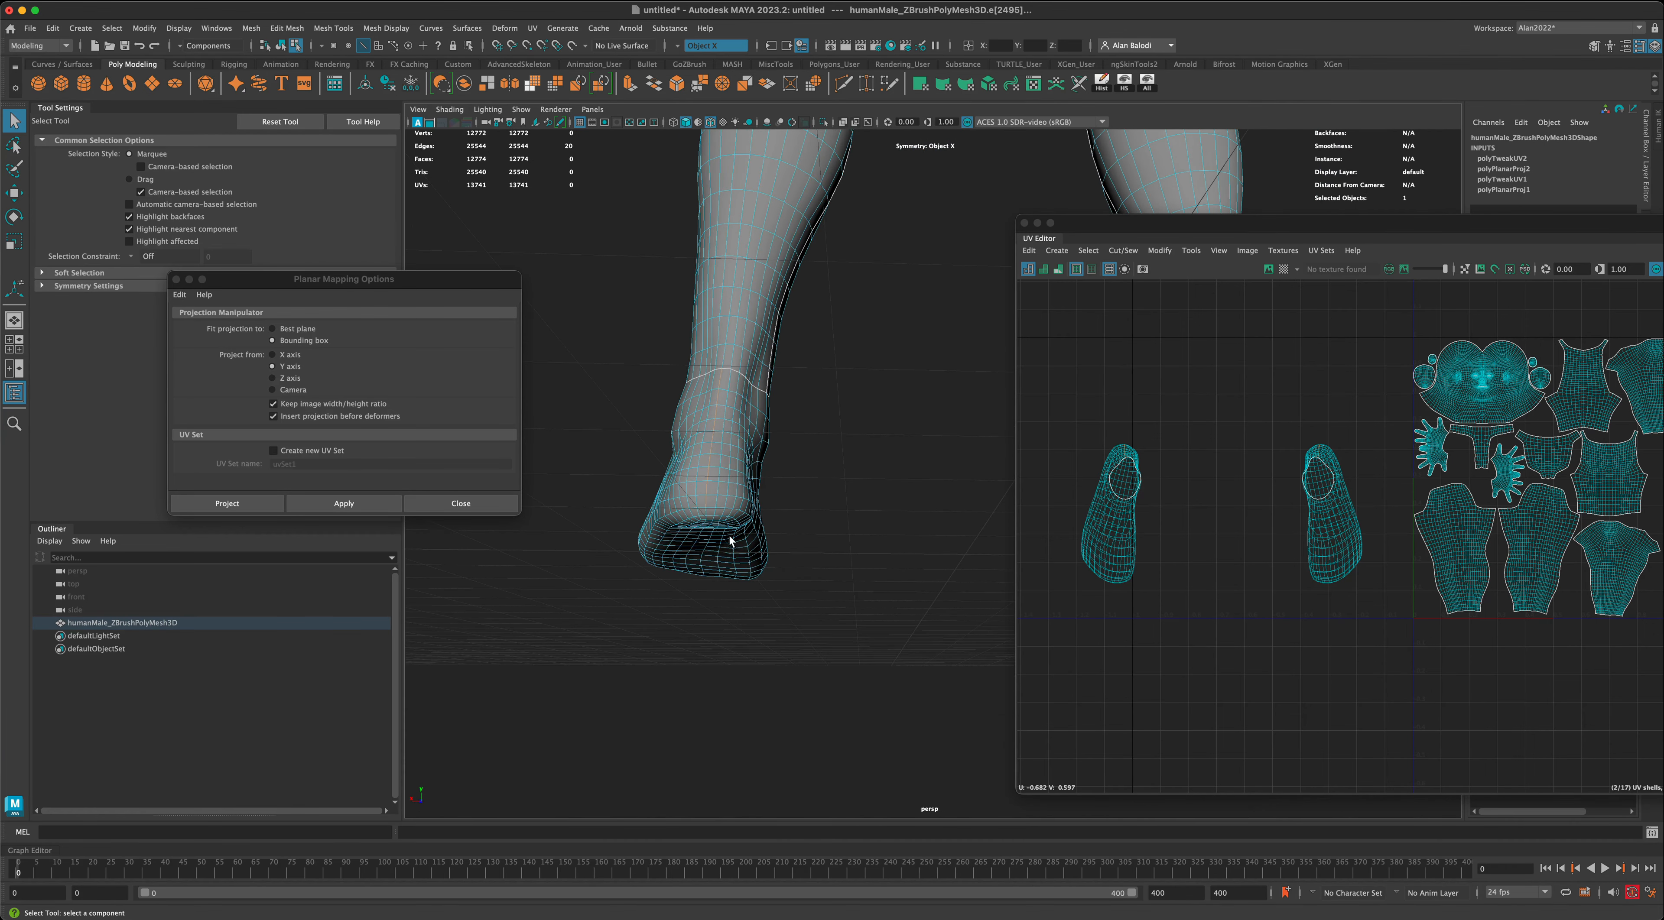
pyautogui.keyDown('shift'); pyautogui.click(704, 513); pyautogui.keyUp('shift')
pyautogui.keyDown('alt'); pyautogui.moveTo(733, 662); pyautogui.dragTo(774, 662); pyautogui.keyUp('alt')
pyautogui.moveTo(1290, 234); pyautogui.dragTo(633, 236)
pyautogui.click(1187, 555)
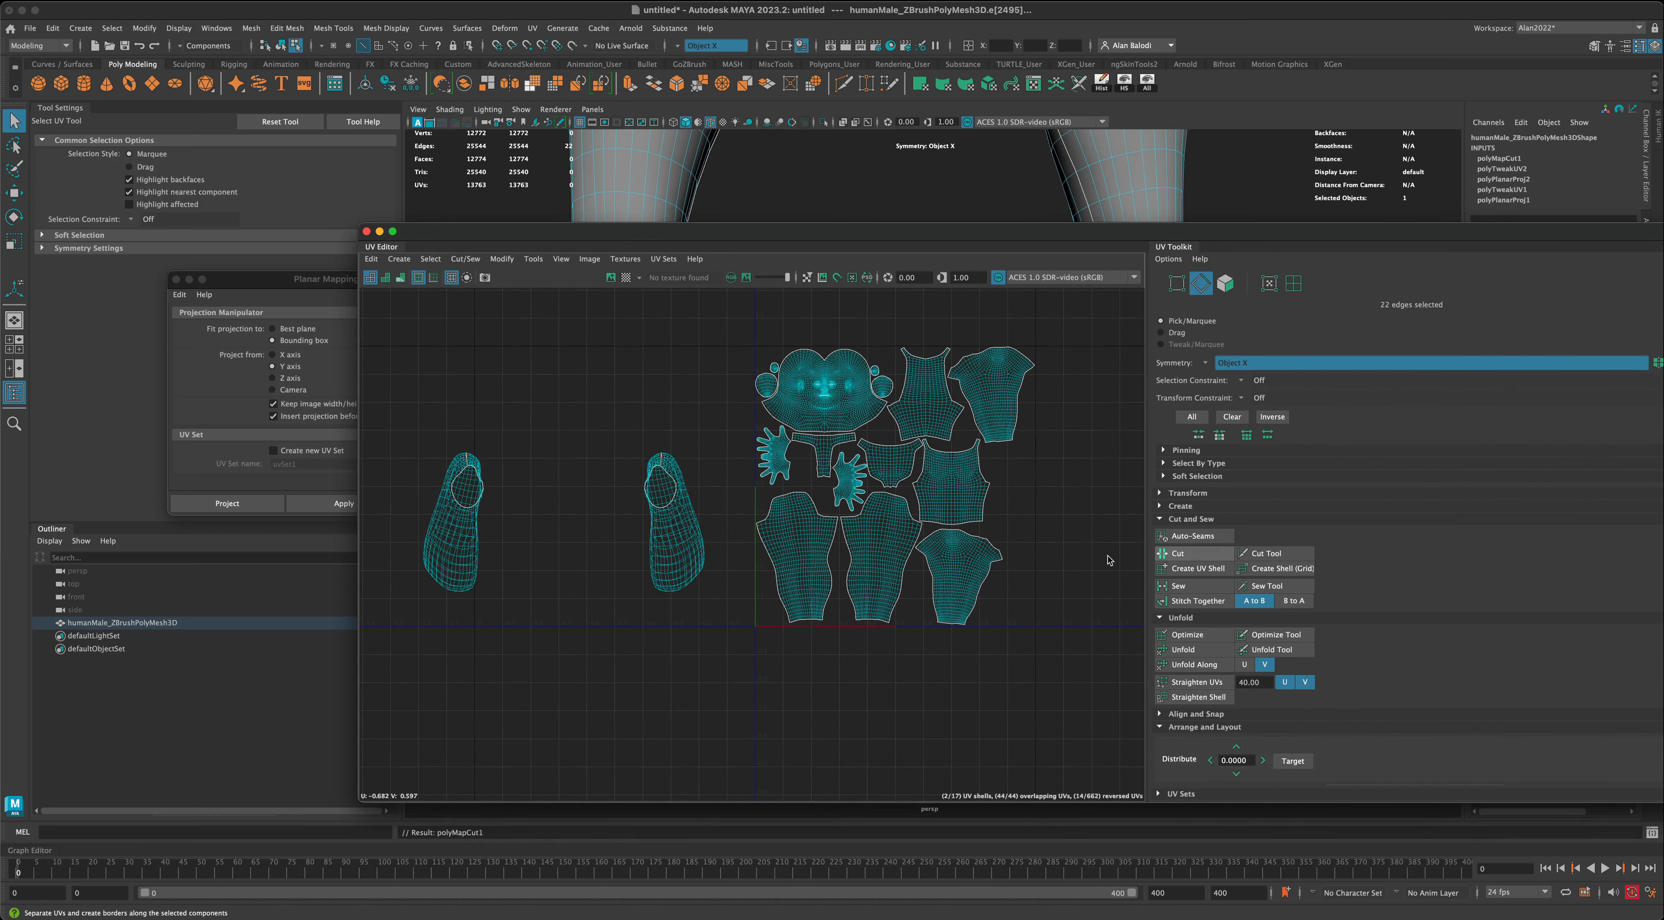
# - Select all faces of both foot shells in the UV Editor and unfold them
pyautogui.rightClick(684, 547)
pyautogui.moveTo(678, 559); pyautogui.dragTo(685, 577, button='right')
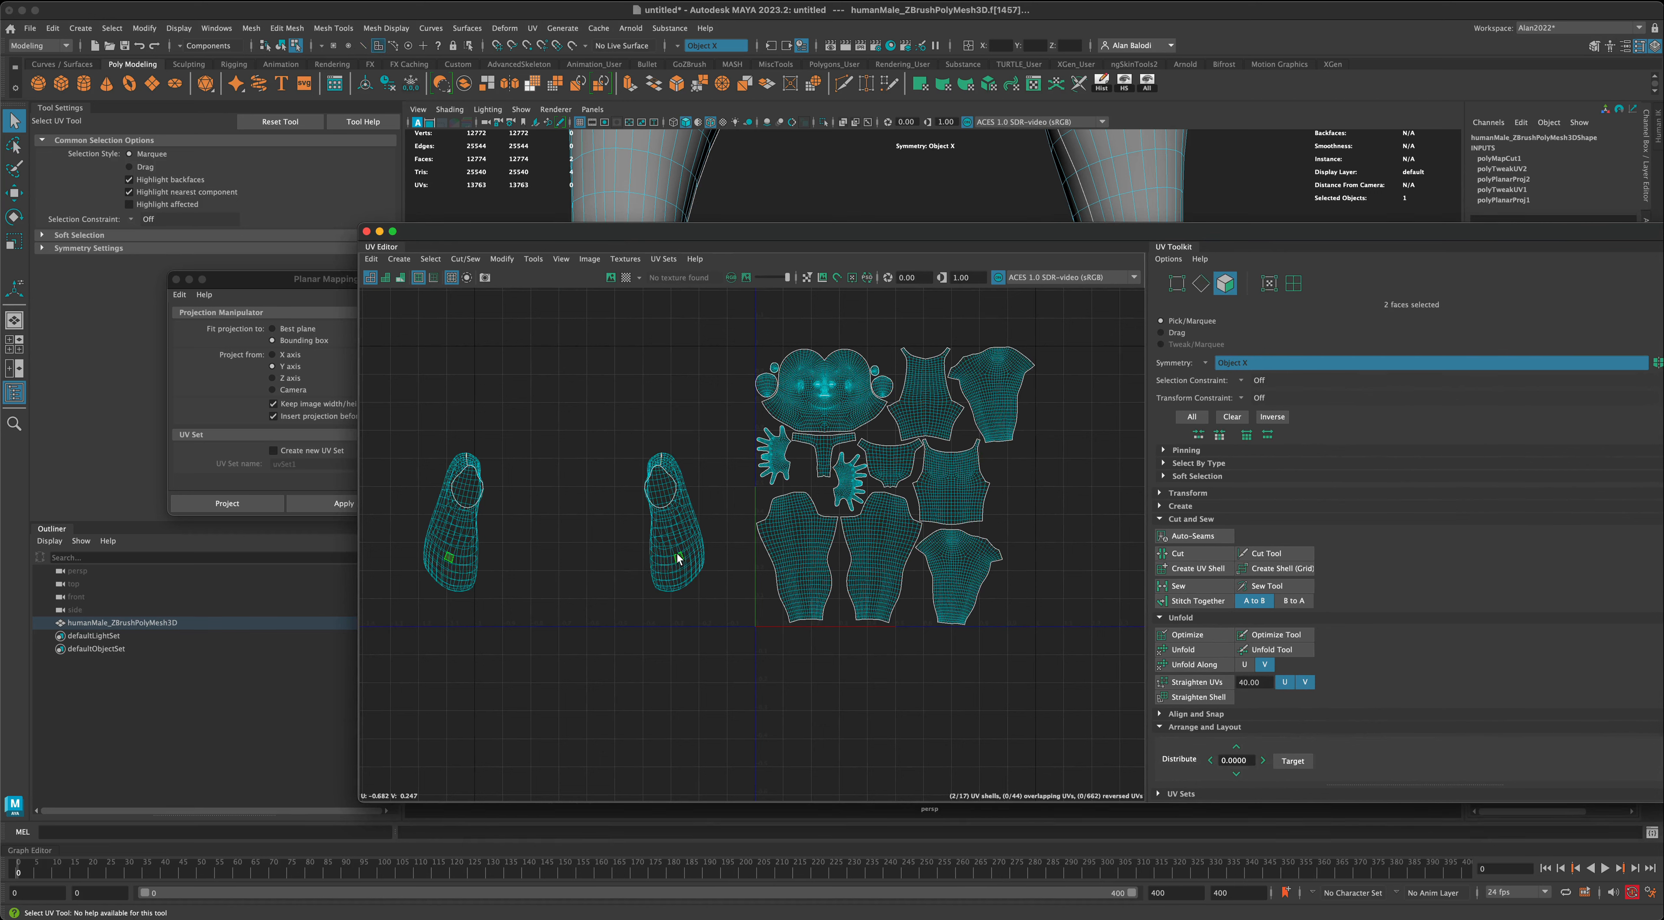
pyautogui.doubleClick(678, 555)
pyautogui.click(1204, 656)
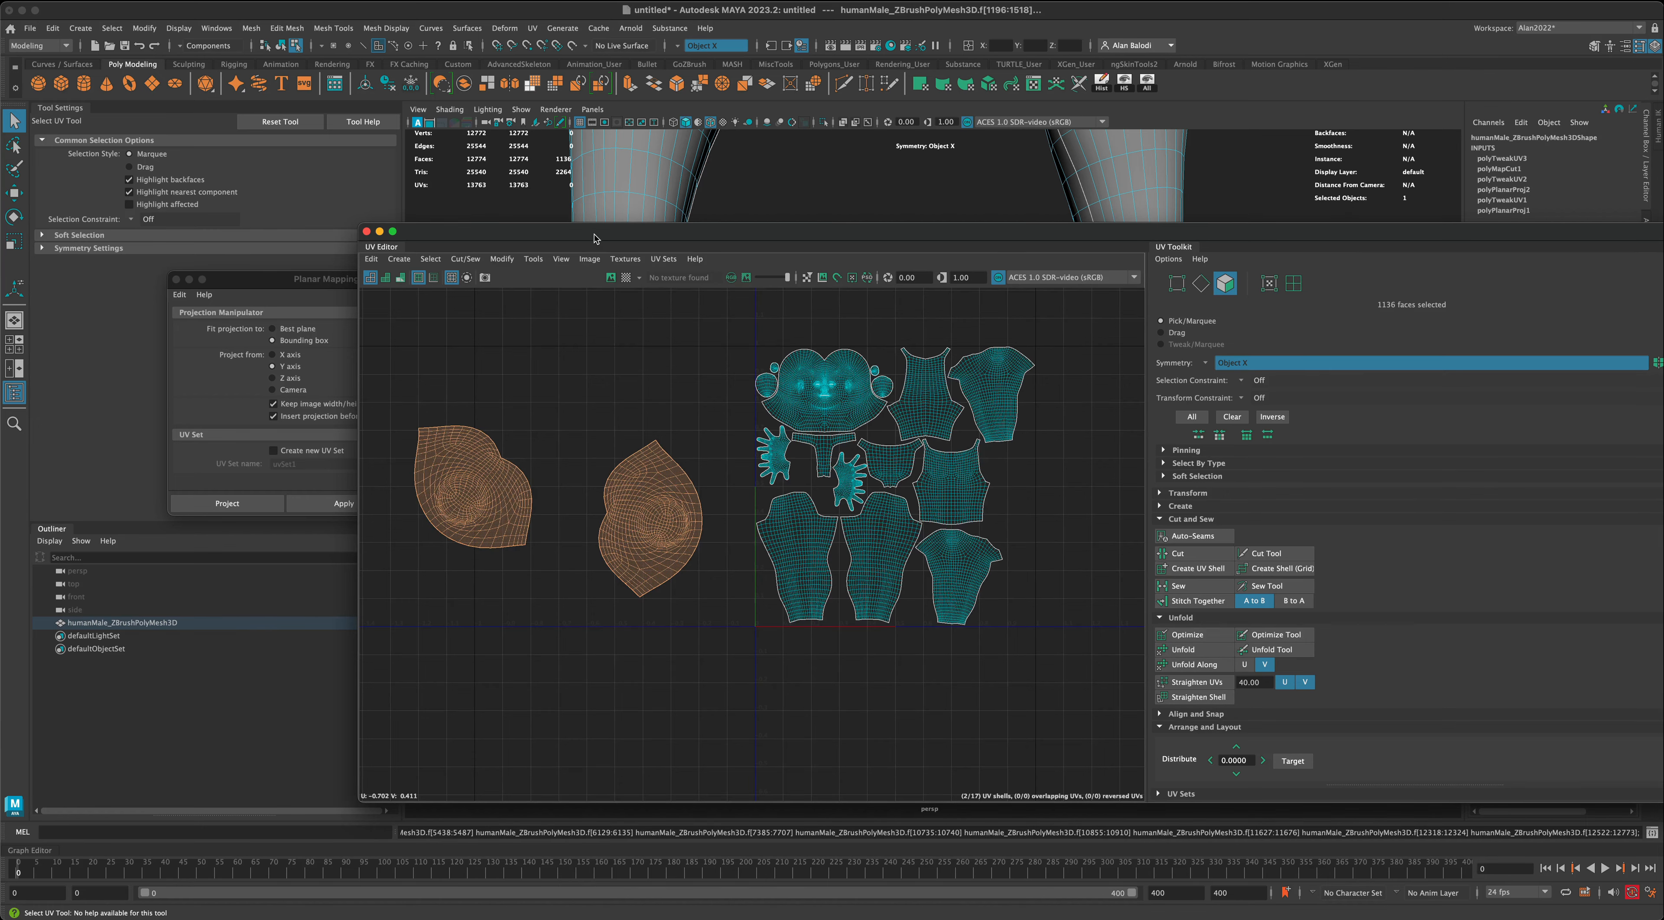
# - Display the checker map on the body mesh and inspect the feet for UV distortion
pyautogui.moveTo(595, 238); pyautogui.dragTo(1091, 242)
pyautogui.click(1122, 280)
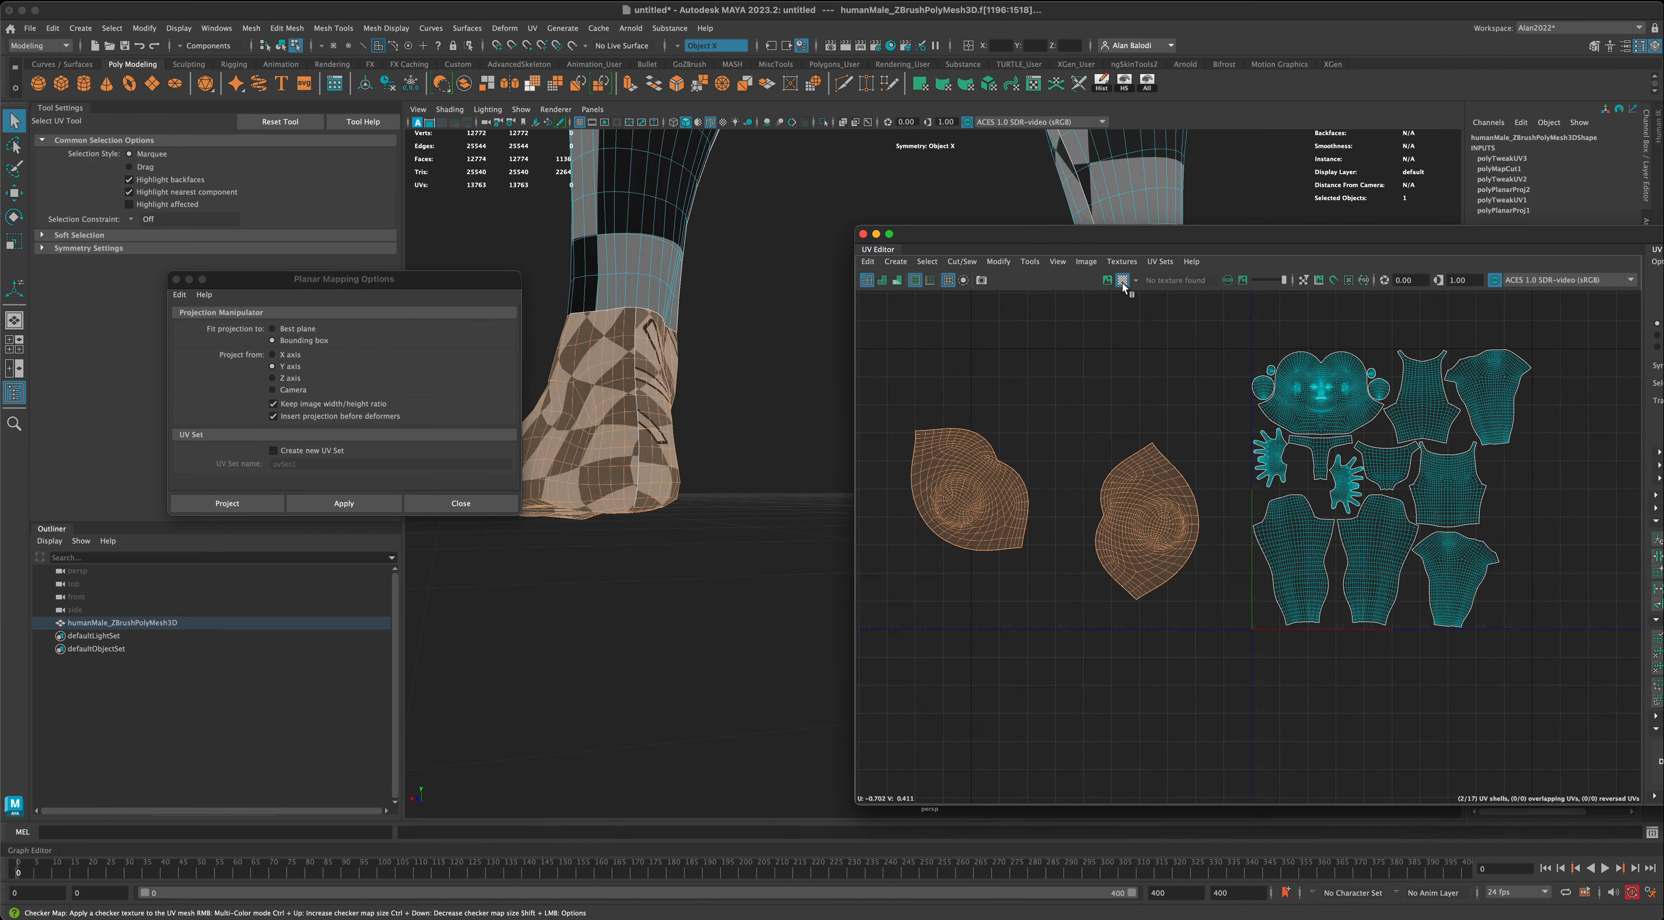
pyautogui.keyDown('alt'); pyautogui.moveTo(780, 486); pyautogui.dragTo(597, 477); pyautogui.keyUp('alt')
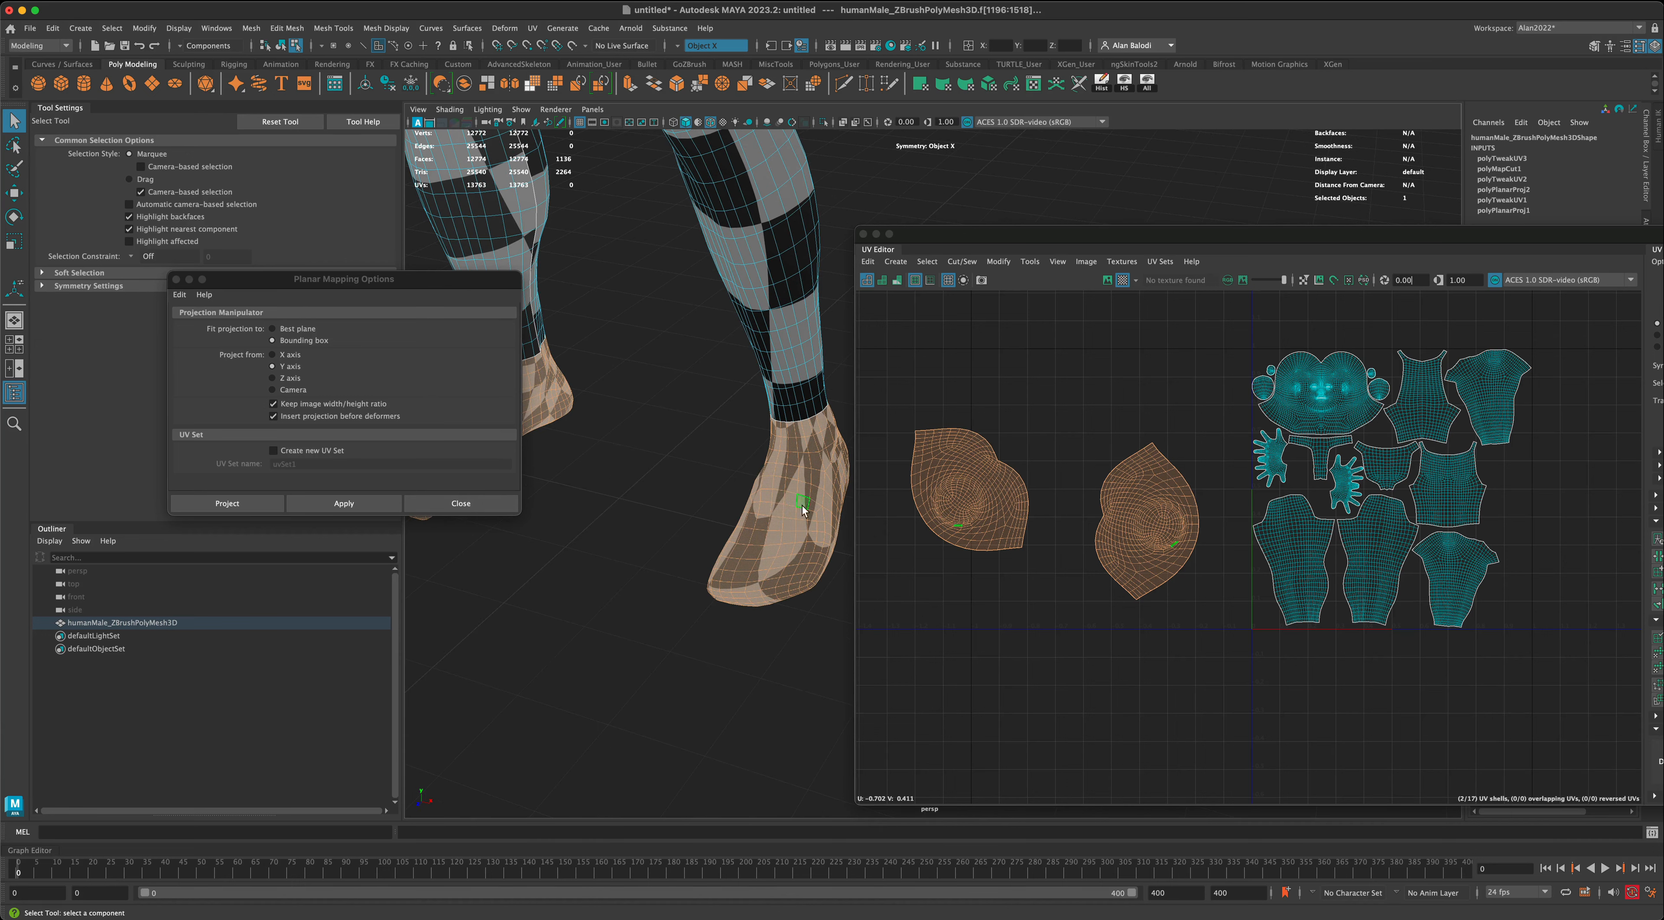
pyautogui.moveTo(655, 527)
pyautogui.keyDown('alt'); pyautogui.mouseDown(button='right')
pyautogui.moveTo(571, 505)
pyautogui.moveTo(616, 497)
pyautogui.moveTo(627, 524)
pyautogui.mouseUp(button='right'); pyautogui.keyUp('alt')
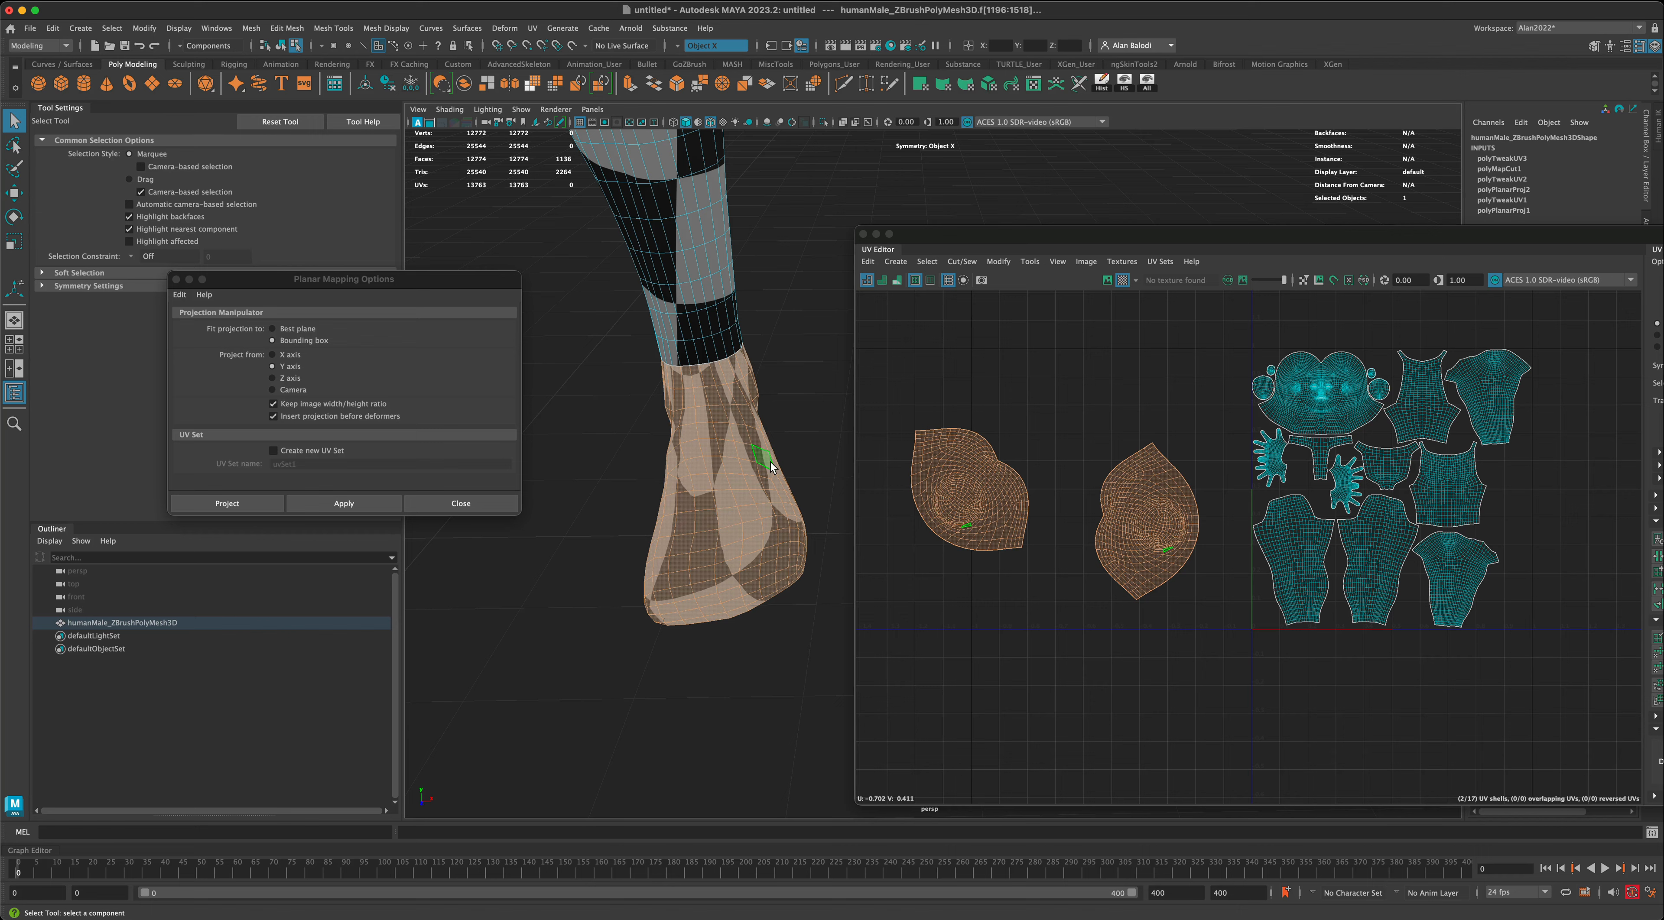
# - Inspect the checker pattern on the foot from the front, side, heel and underside for stretching
pyautogui.keyDown('alt'); pyautogui.moveTo(715, 549); pyautogui.dragTo(645, 532); pyautogui.keyUp('alt')
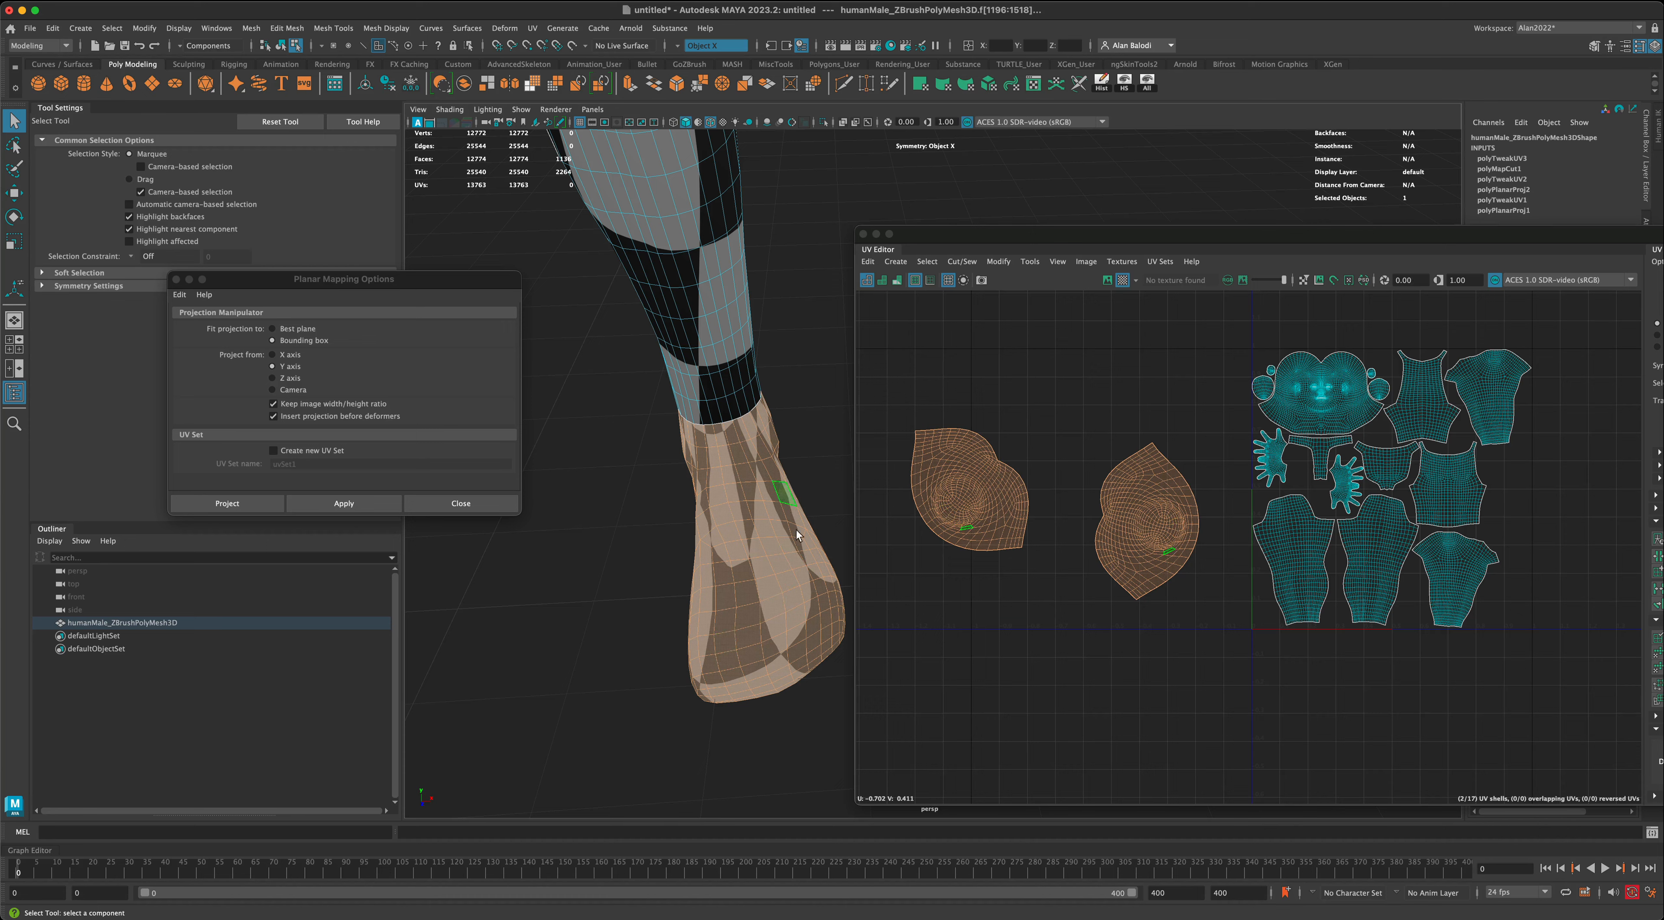
pyautogui.keyDown('alt'); pyautogui.moveTo(612, 596); pyautogui.dragTo(608, 595); pyautogui.keyUp('alt')
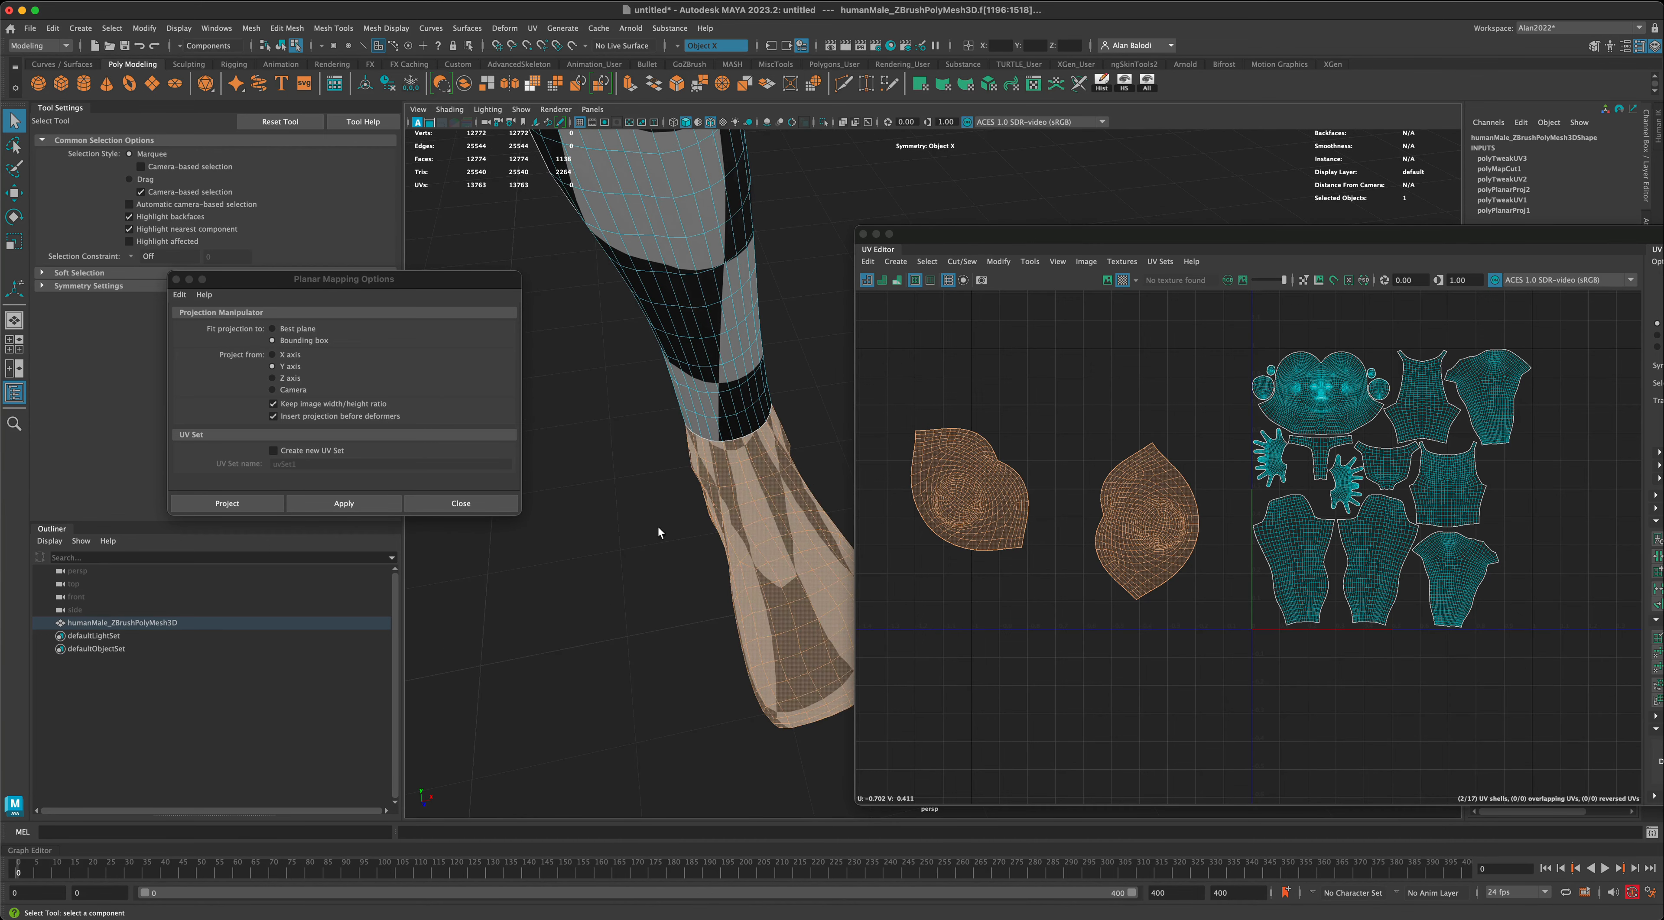
pyautogui.keyDown('alt'); pyautogui.moveTo(658, 525); pyautogui.dragTo(666, 545); pyautogui.keyUp('alt')
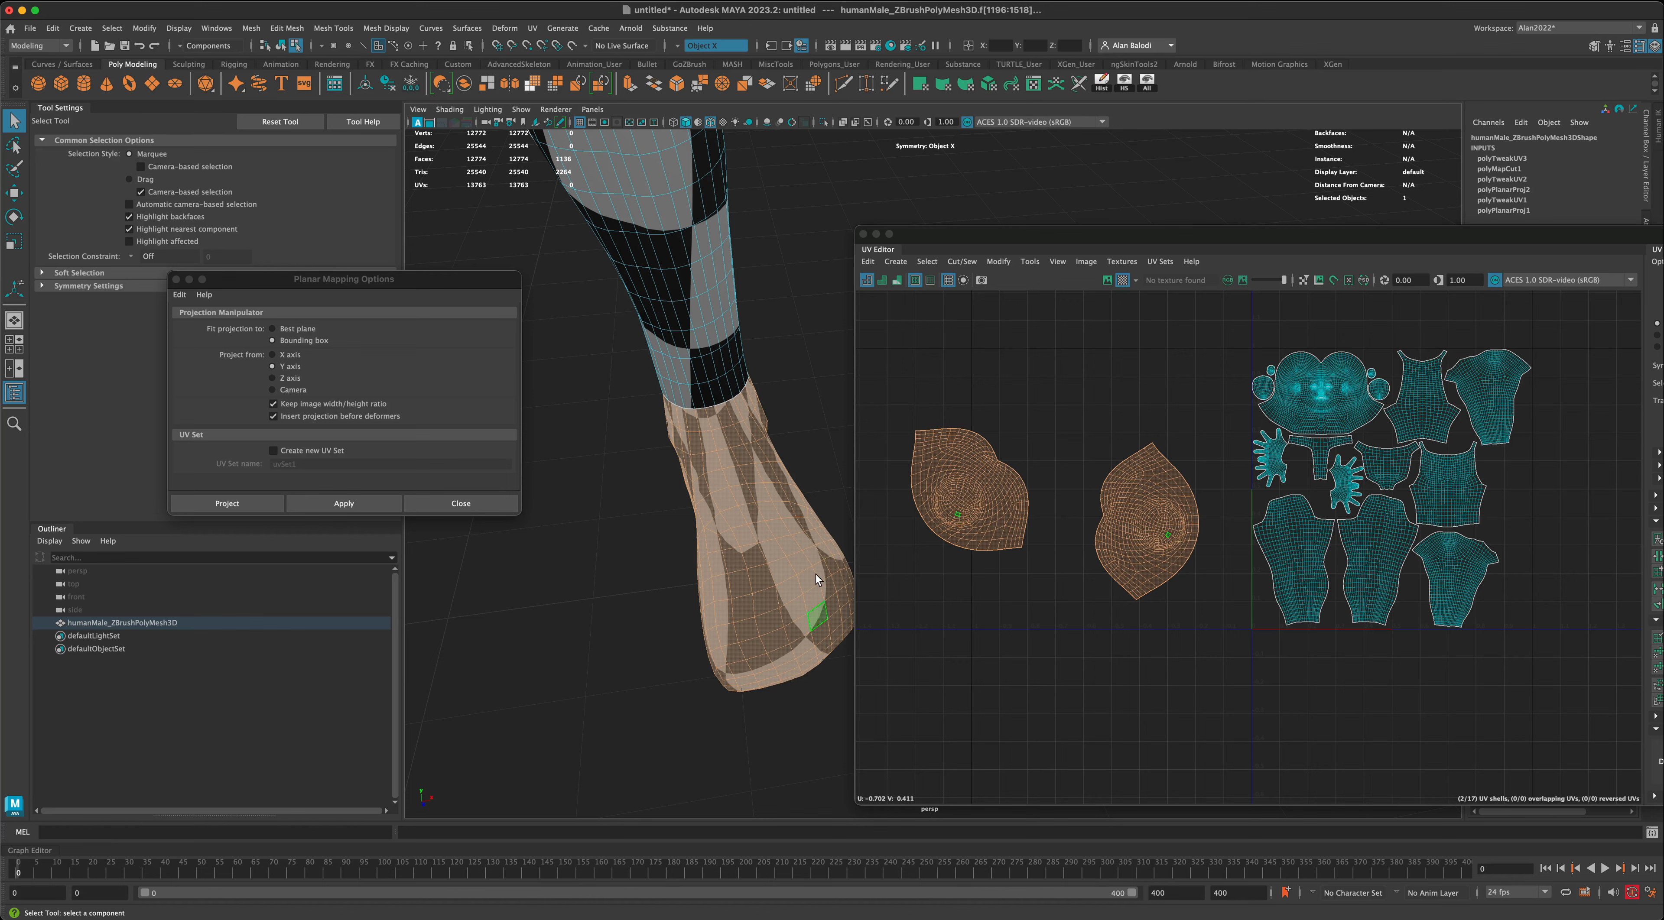
pyautogui.keyDown('alt'); pyautogui.moveTo(811, 584); pyautogui.dragTo(683, 458); pyautogui.keyUp('alt')
pyautogui.moveTo(670, 282); pyautogui.dragTo(676, 251, button='right')
pyautogui.keyDown('alt'); pyautogui.moveTo(716, 419); pyautogui.dragTo(704, 487); pyautogui.keyUp('alt')
pyautogui.click(708, 480)
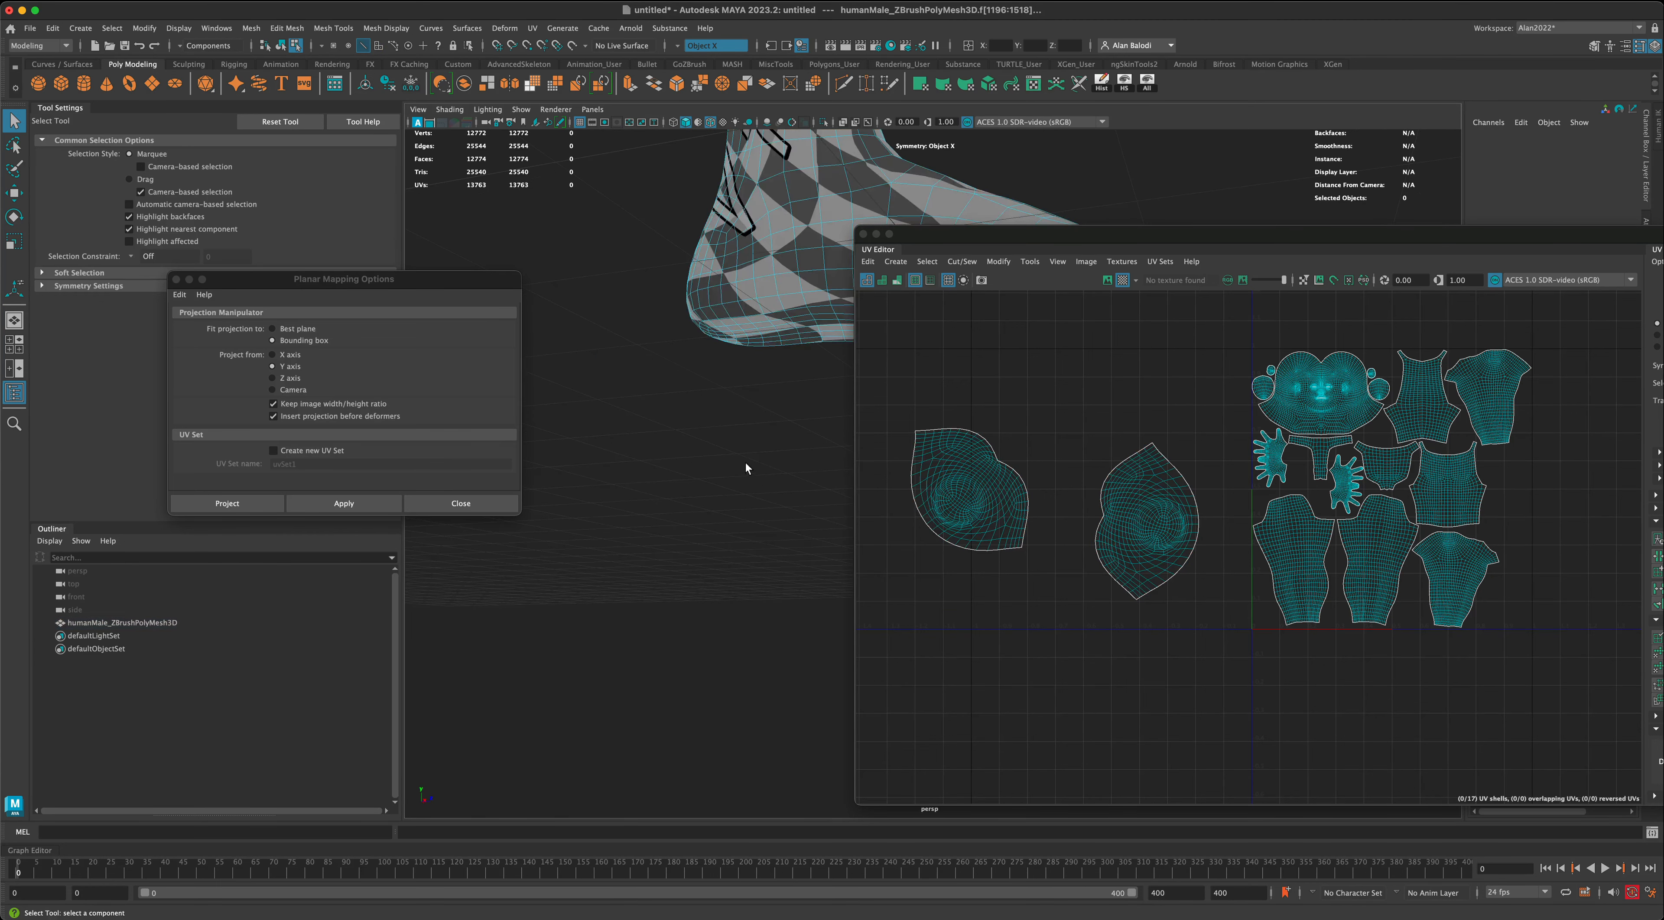
pyautogui.keyDown('alt'); pyautogui.moveTo(745, 463); pyautogui.dragTo(669, 501, button='middle'); pyautogui.keyUp('alt')
pyautogui.keyDown('alt'); pyautogui.moveTo(669, 501); pyautogui.dragTo(722, 473); pyautogui.keyUp('alt')
pyautogui.keyDown('alt'); pyautogui.moveTo(727, 472); pyautogui.dragTo(566, 497, button='middle'); pyautogui.keyUp('alt')
pyautogui.keyDown('alt'); pyautogui.moveTo(567, 497); pyautogui.dragTo(674, 348); pyautogui.keyUp('alt')
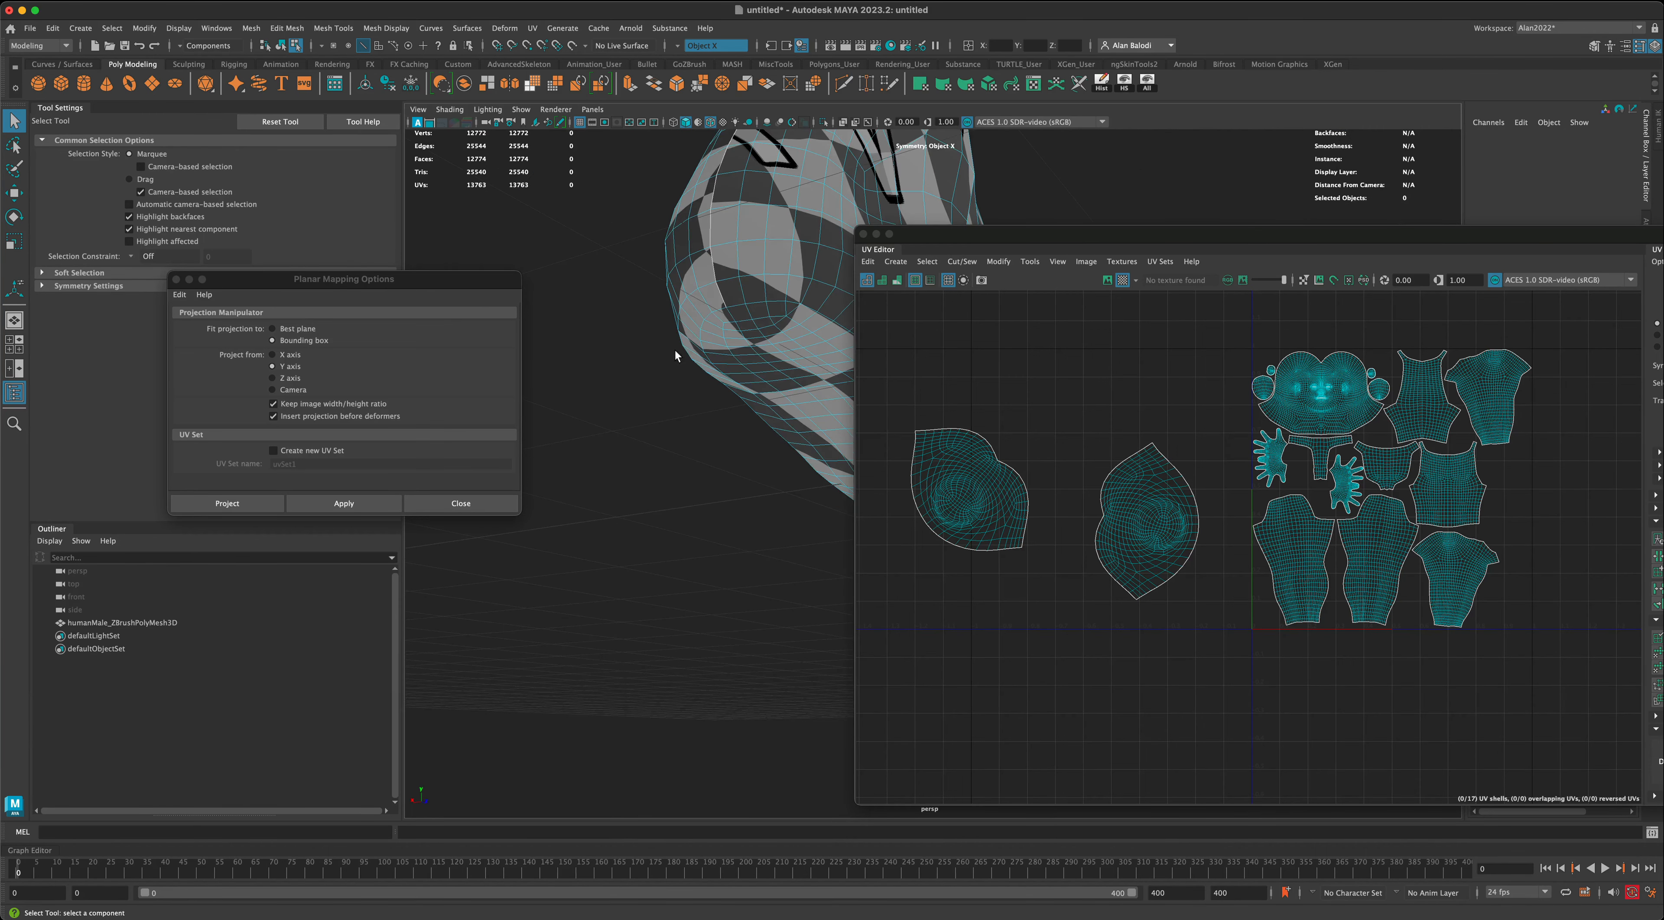
# - Try selecting an edge loop around the heel along the border of the sole
pyautogui.click(731, 307)
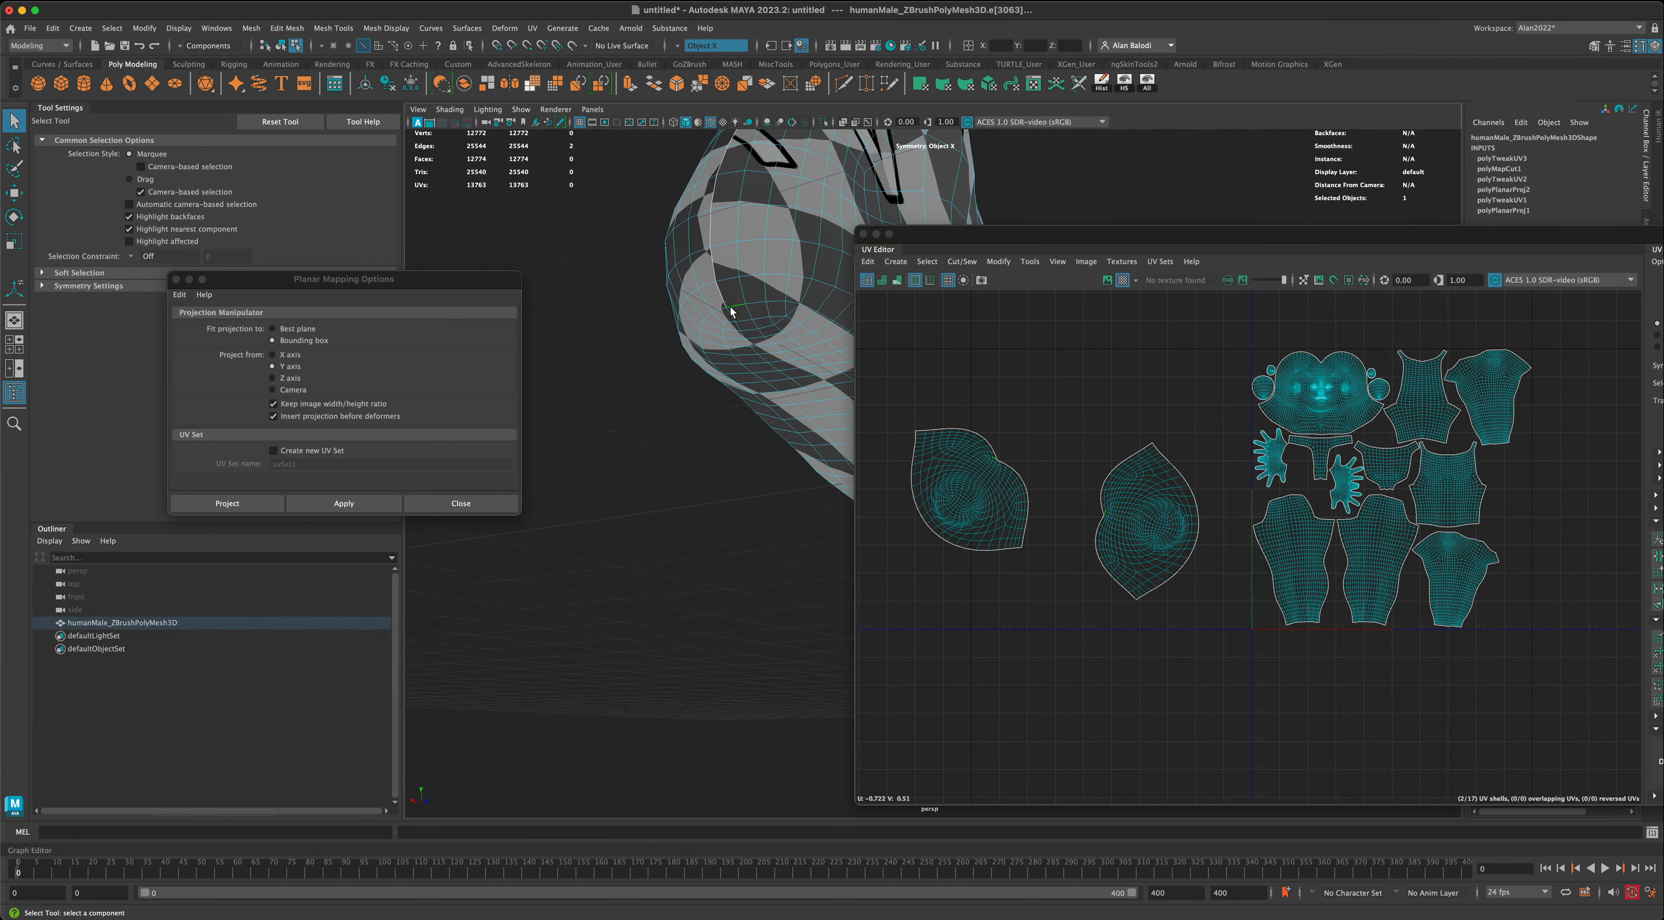
pyautogui.doubleClick(753, 302)
pyautogui.keyDown('alt'); pyautogui.moveTo(709, 567); pyautogui.dragTo(620, 489); pyautogui.keyUp('alt')
pyautogui.keyDown('alt'); pyautogui.moveTo(595, 530); pyautogui.dragTo(654, 335); pyautogui.keyUp('alt')
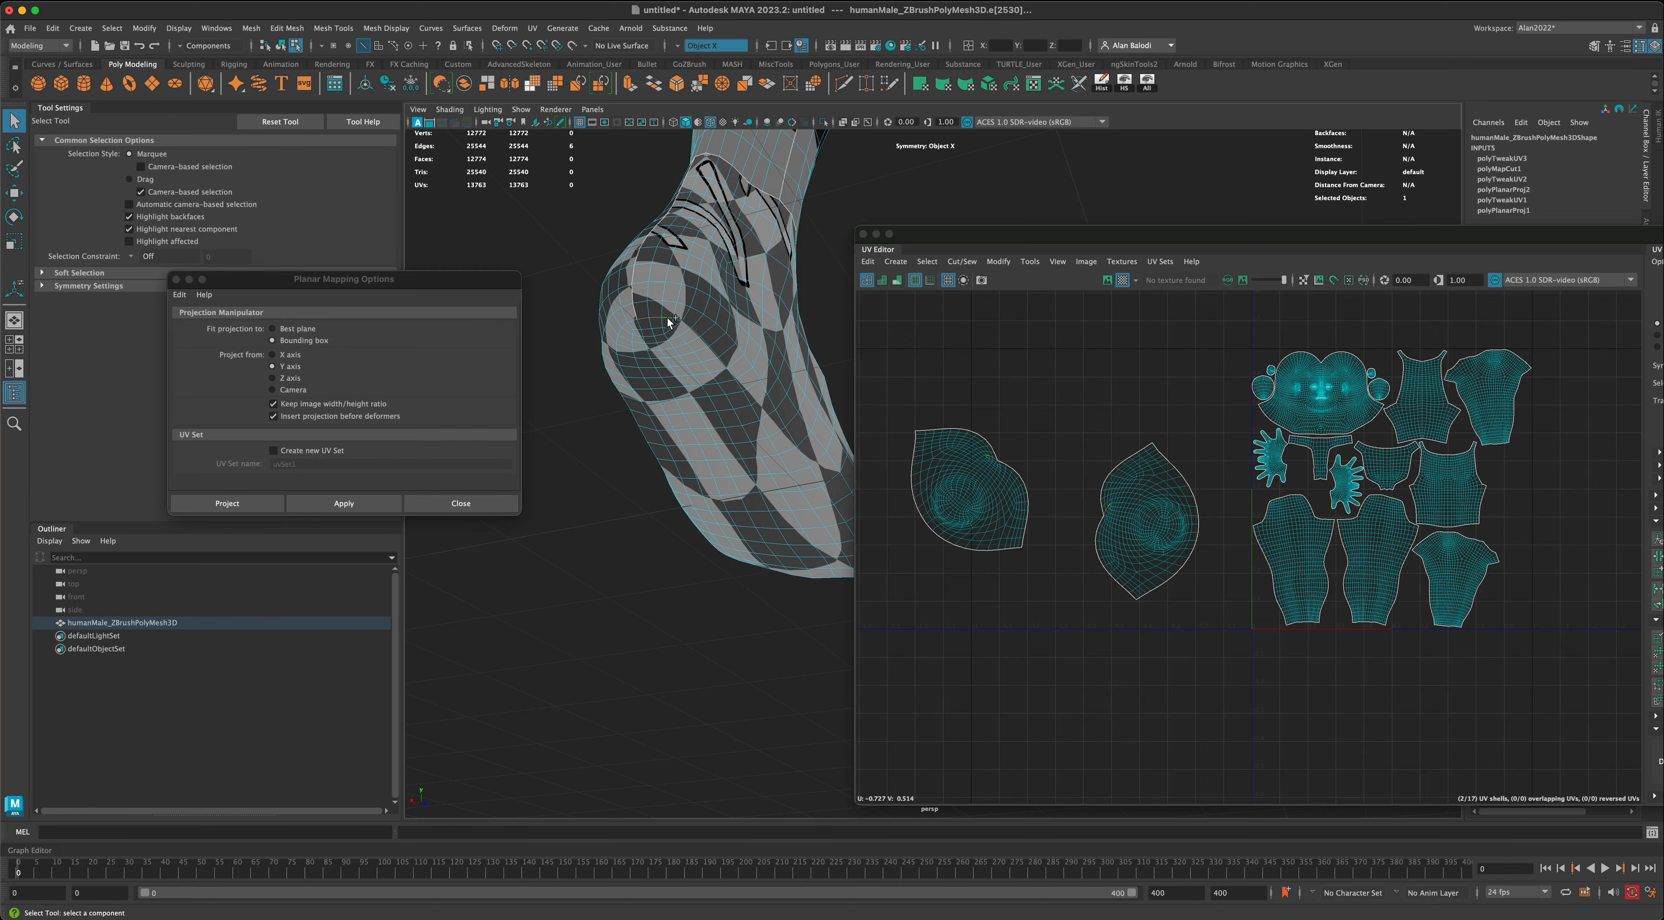
pyautogui.keyDown('alt'); pyautogui.moveTo(597, 471); pyautogui.dragTo(596, 498); pyautogui.keyUp('alt')
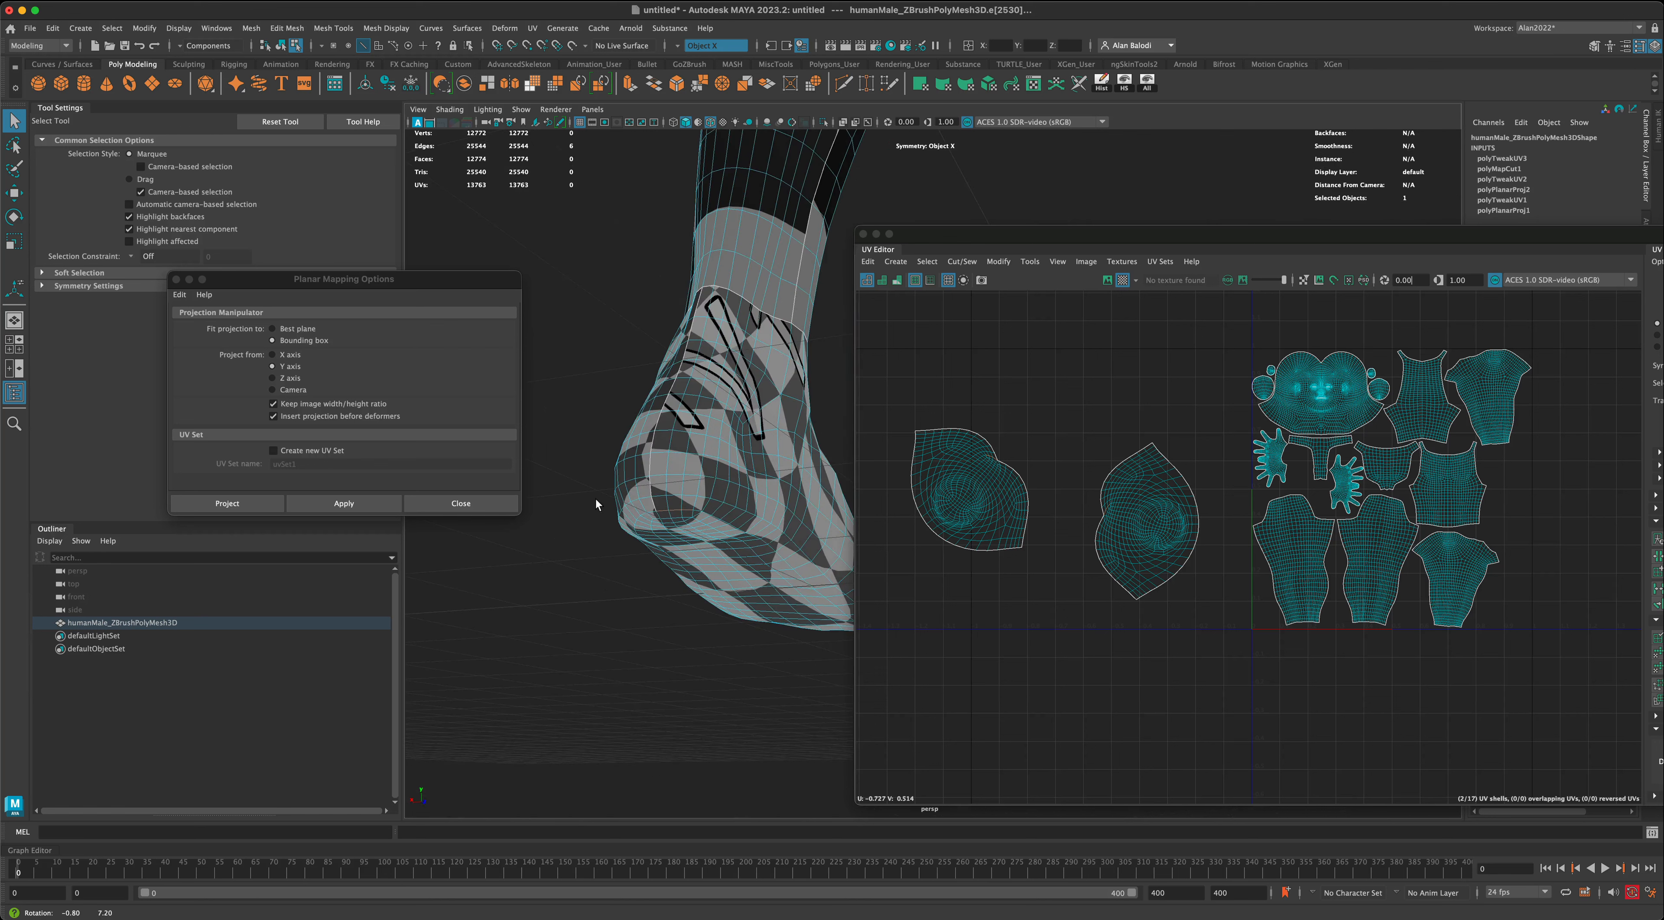
pyautogui.click(675, 498)
pyautogui.doubleClick(689, 497)
pyautogui.keyDown('alt'); pyautogui.moveTo(739, 610); pyautogui.dragTo(672, 680); pyautogui.keyUp('alt')
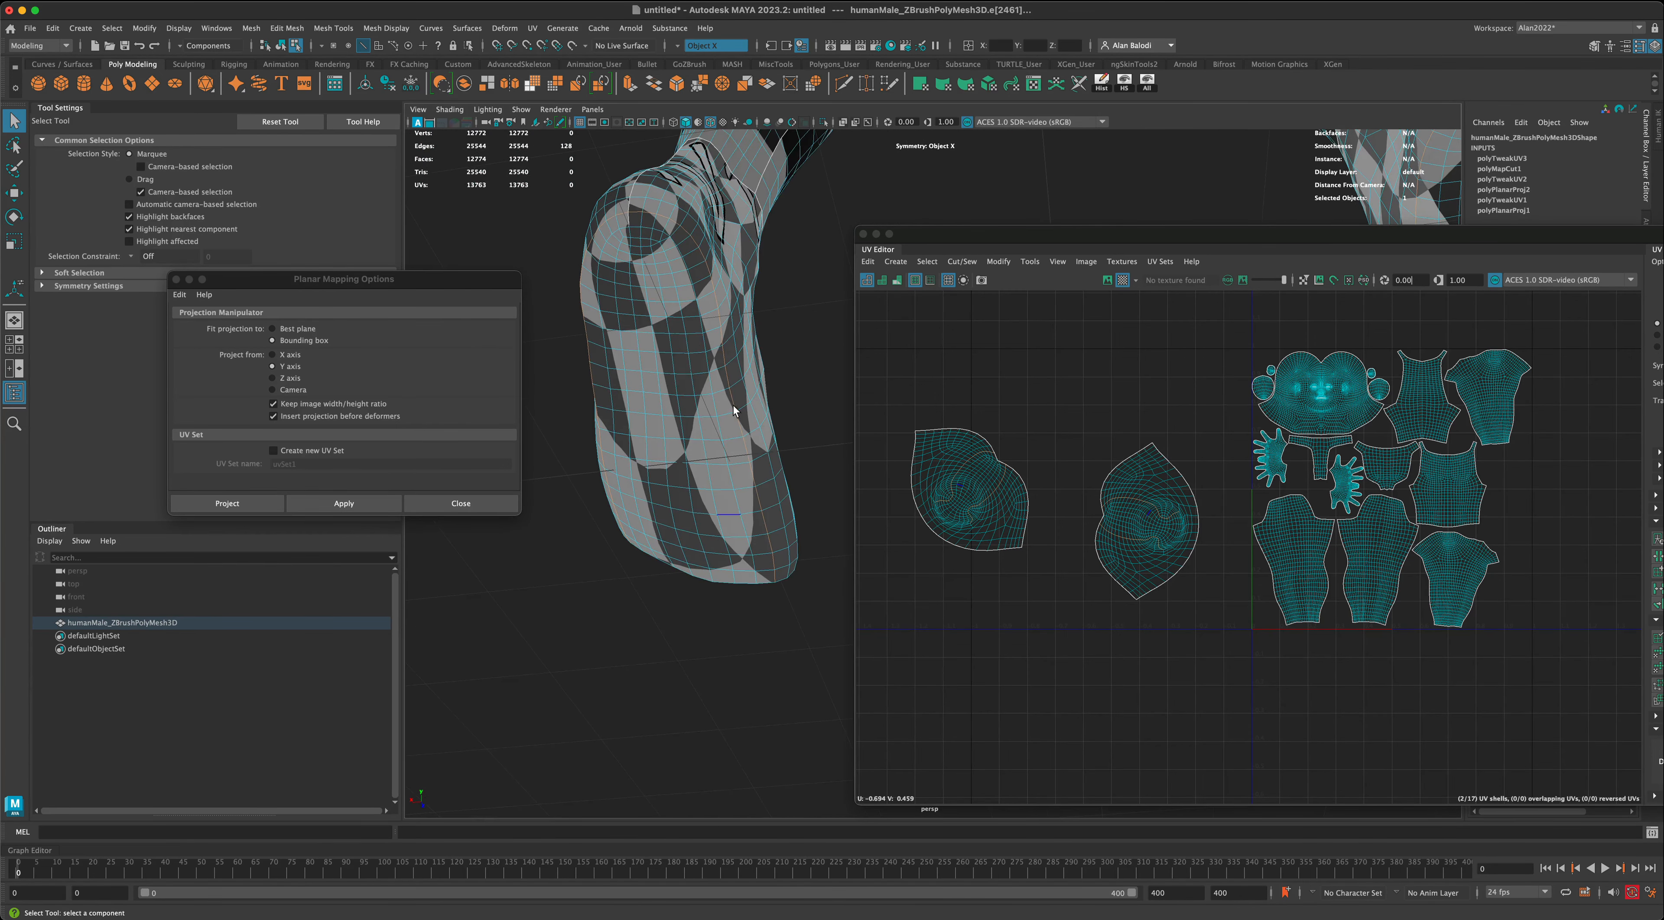
# - Select the first edges at the back of the heel as the start of a seam around the sole
pyautogui.doubleClick(640, 221)
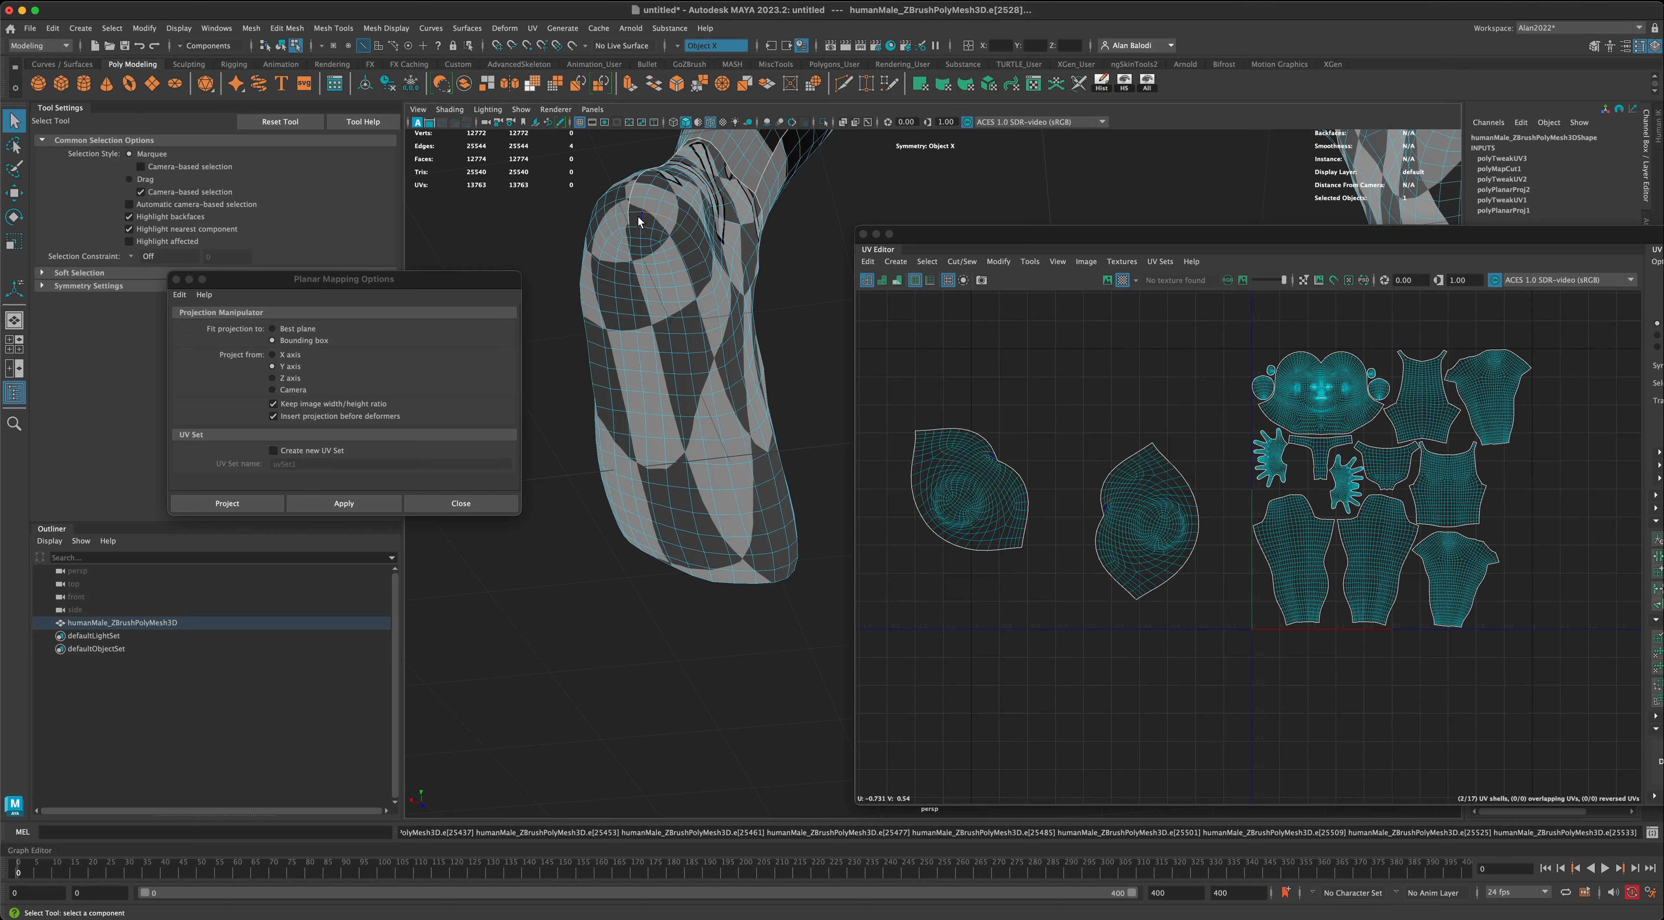
pyautogui.click(644, 224)
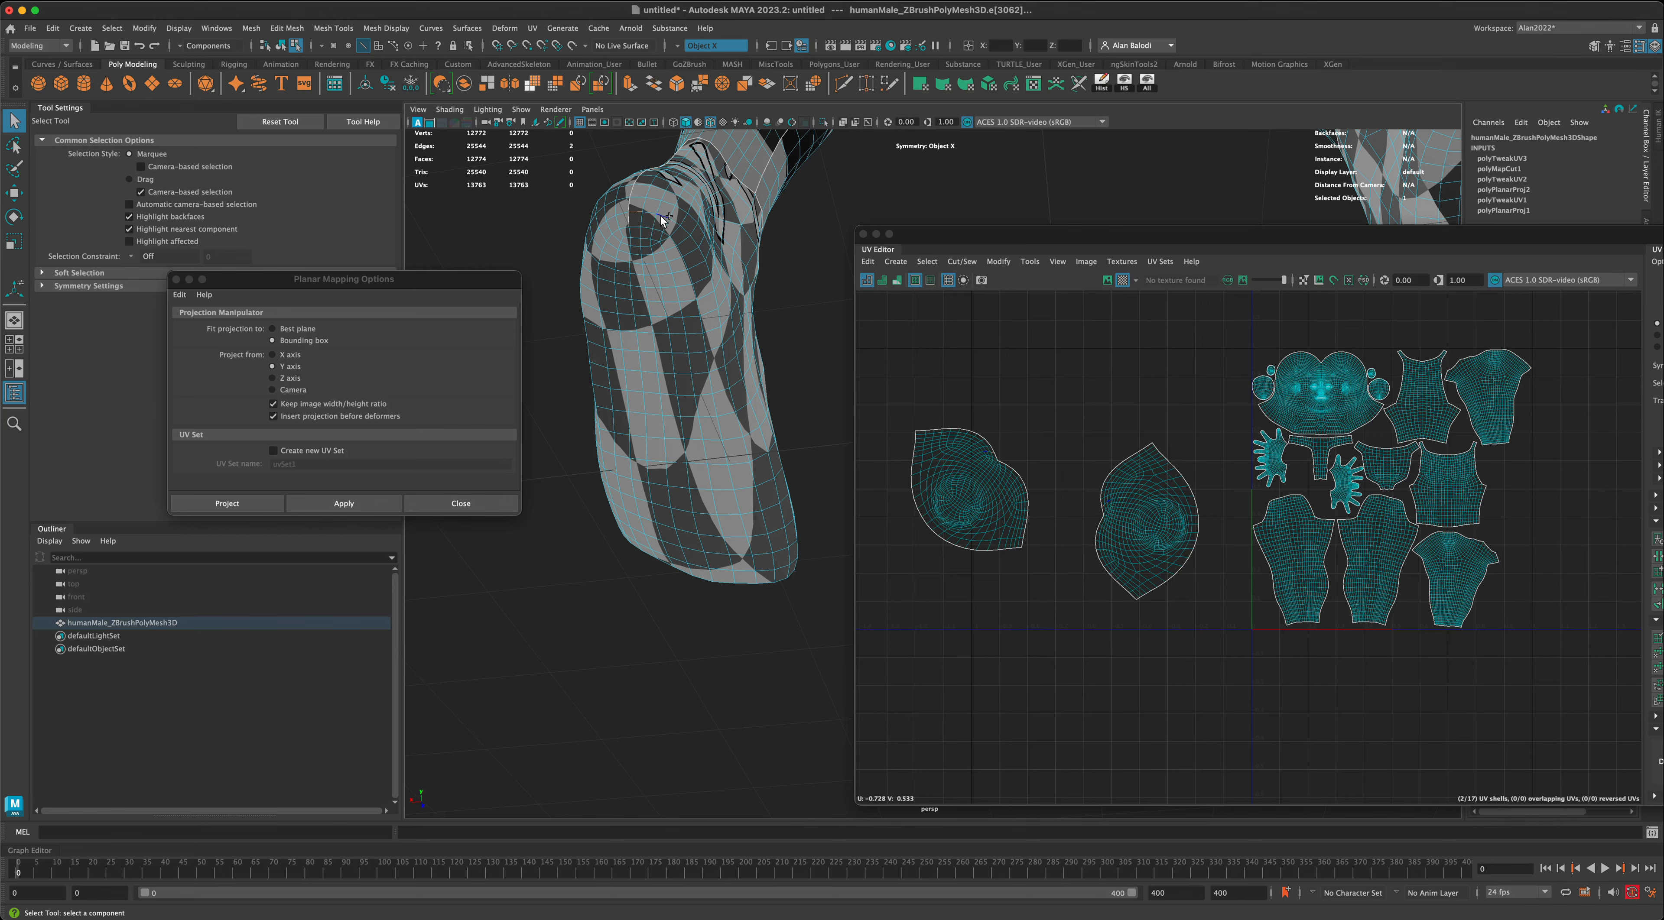
pyautogui.keyDown('alt'); pyautogui.moveTo(778, 431); pyautogui.dragTo(601, 549); pyautogui.keyUp('alt')
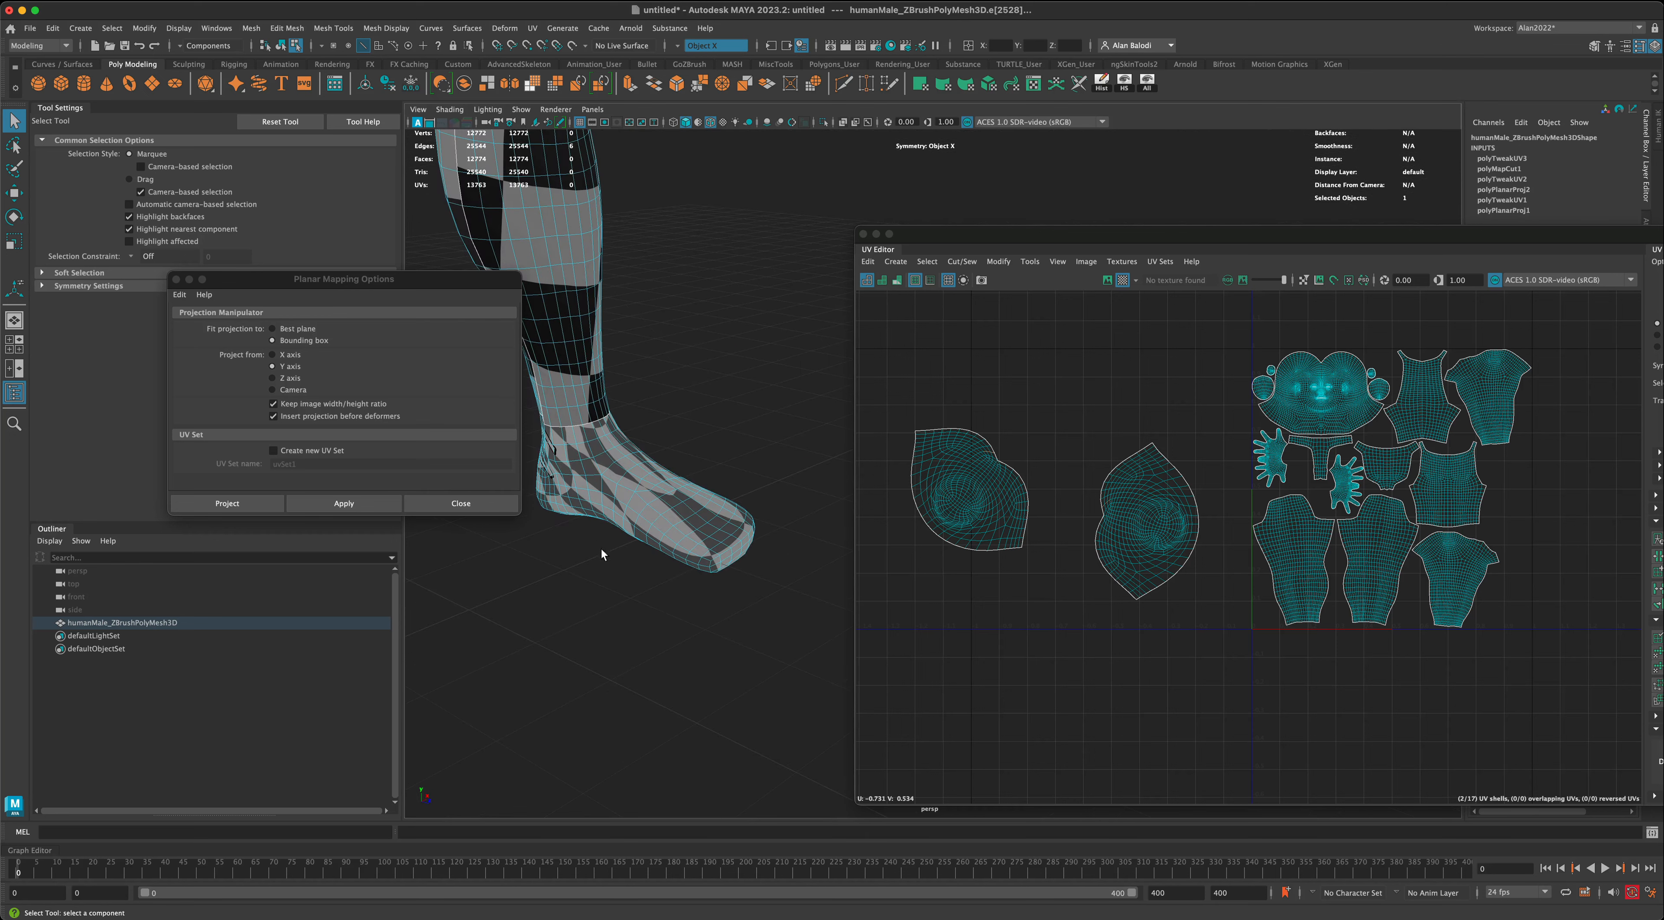
# - Try extending the heel selection with the full edge loop along the side of the foot
pyautogui.keyDown('alt'); pyautogui.moveTo(658, 626); pyautogui.dragTo(606, 260); pyautogui.keyUp('alt')
pyautogui.doubleClick(702, 285)
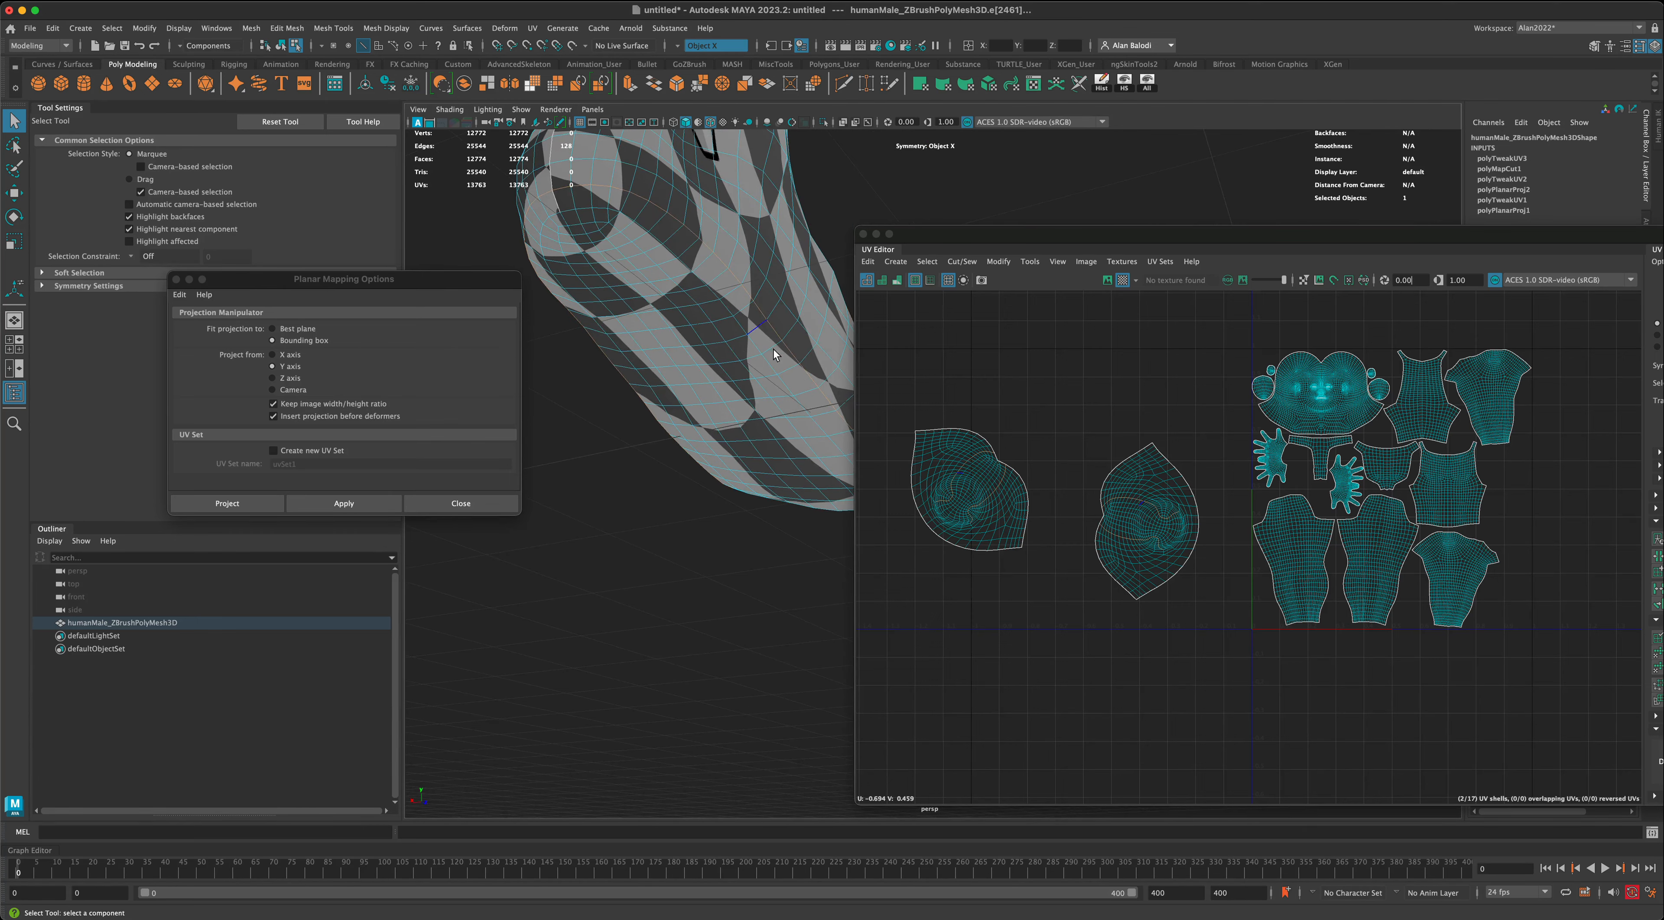
pyautogui.keyDown('alt'); pyautogui.moveTo(777, 356); pyautogui.dragTo(708, 588); pyautogui.keyUp('alt')
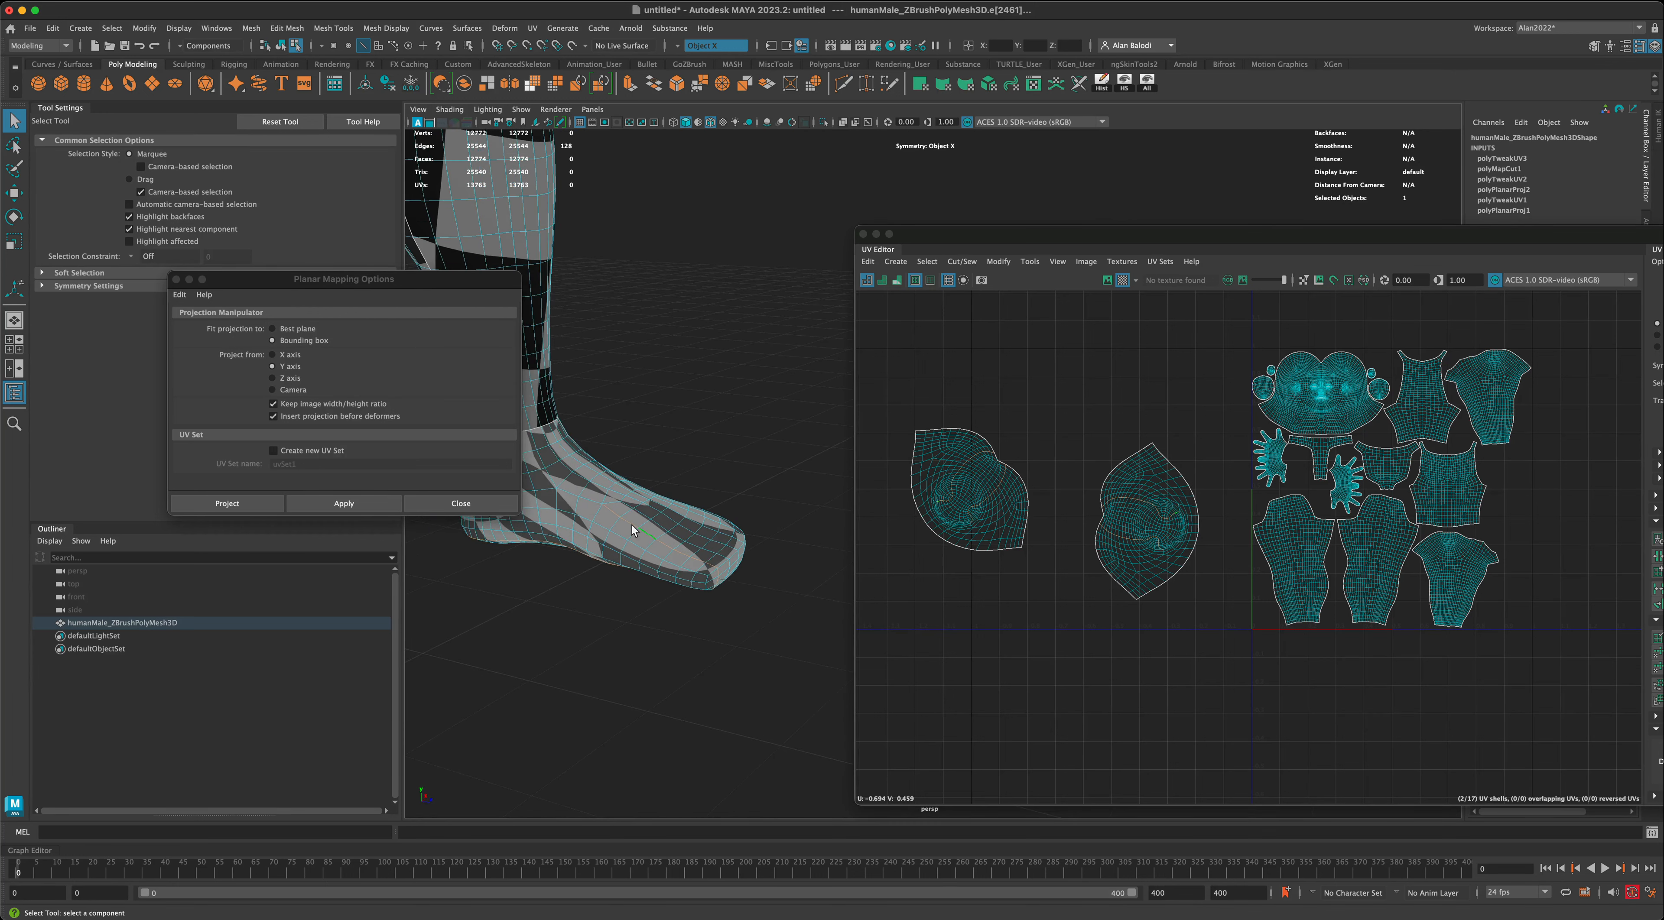
pyautogui.keyDown('alt'); pyautogui.moveTo(612, 605); pyautogui.dragTo(621, 567); pyautogui.keyUp('alt')
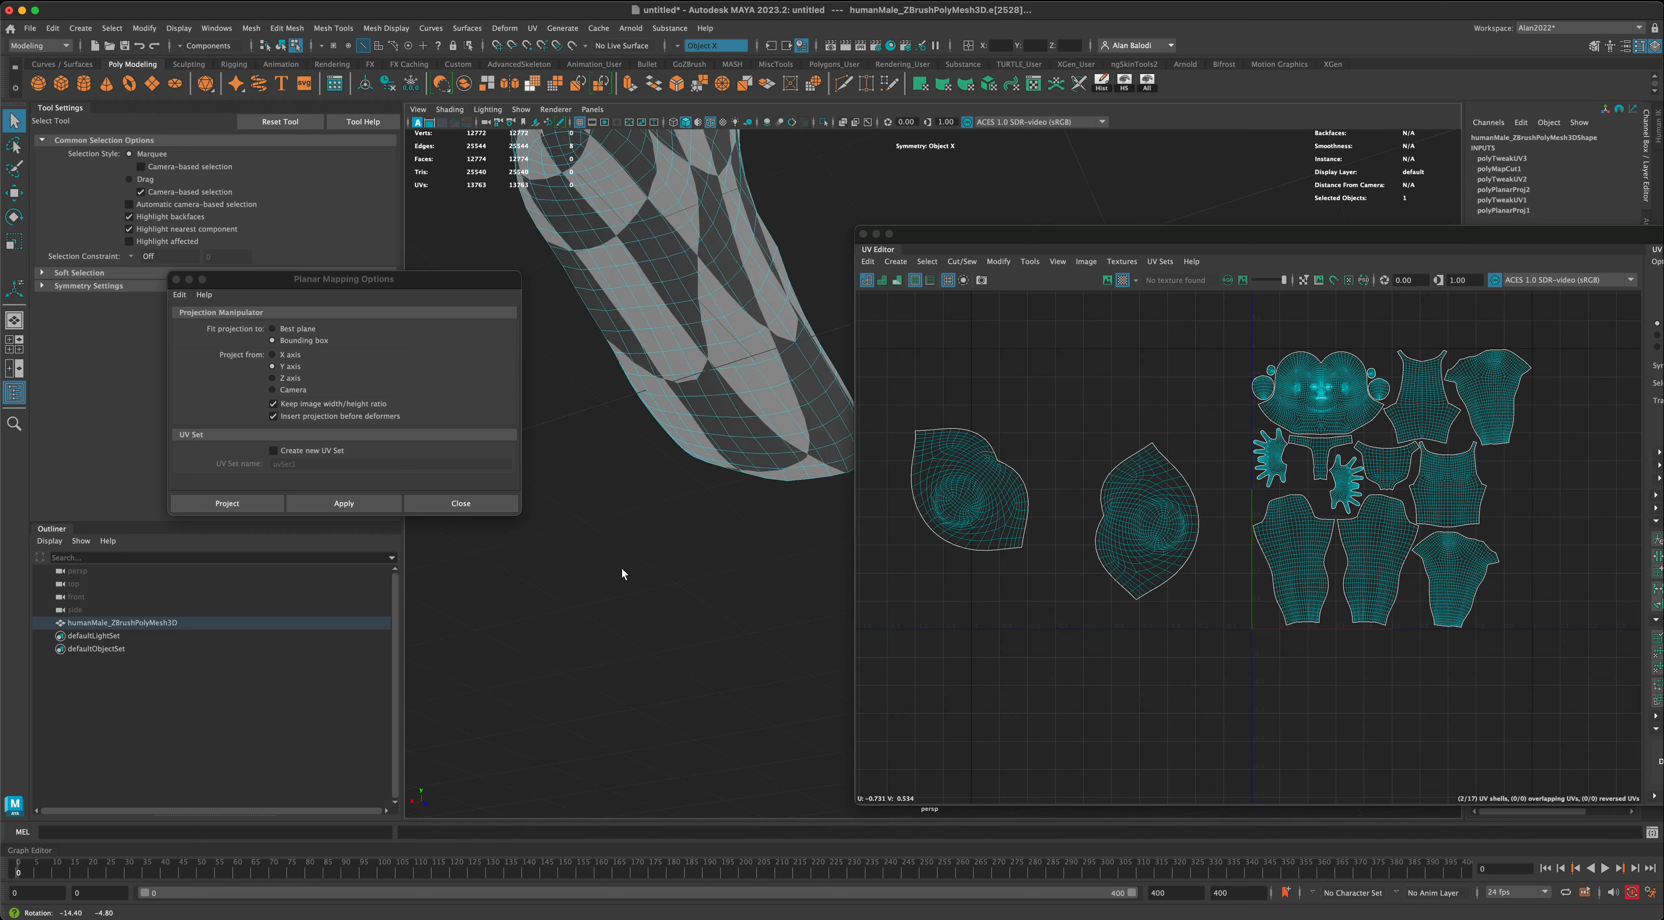
# - Extend the seam selection from the heel along one side of the sole up to the forefoot
pyautogui.keyDown('alt'); pyautogui.moveTo(621, 567); pyautogui.dragTo(648, 606, button='right'); pyautogui.keyUp('alt')
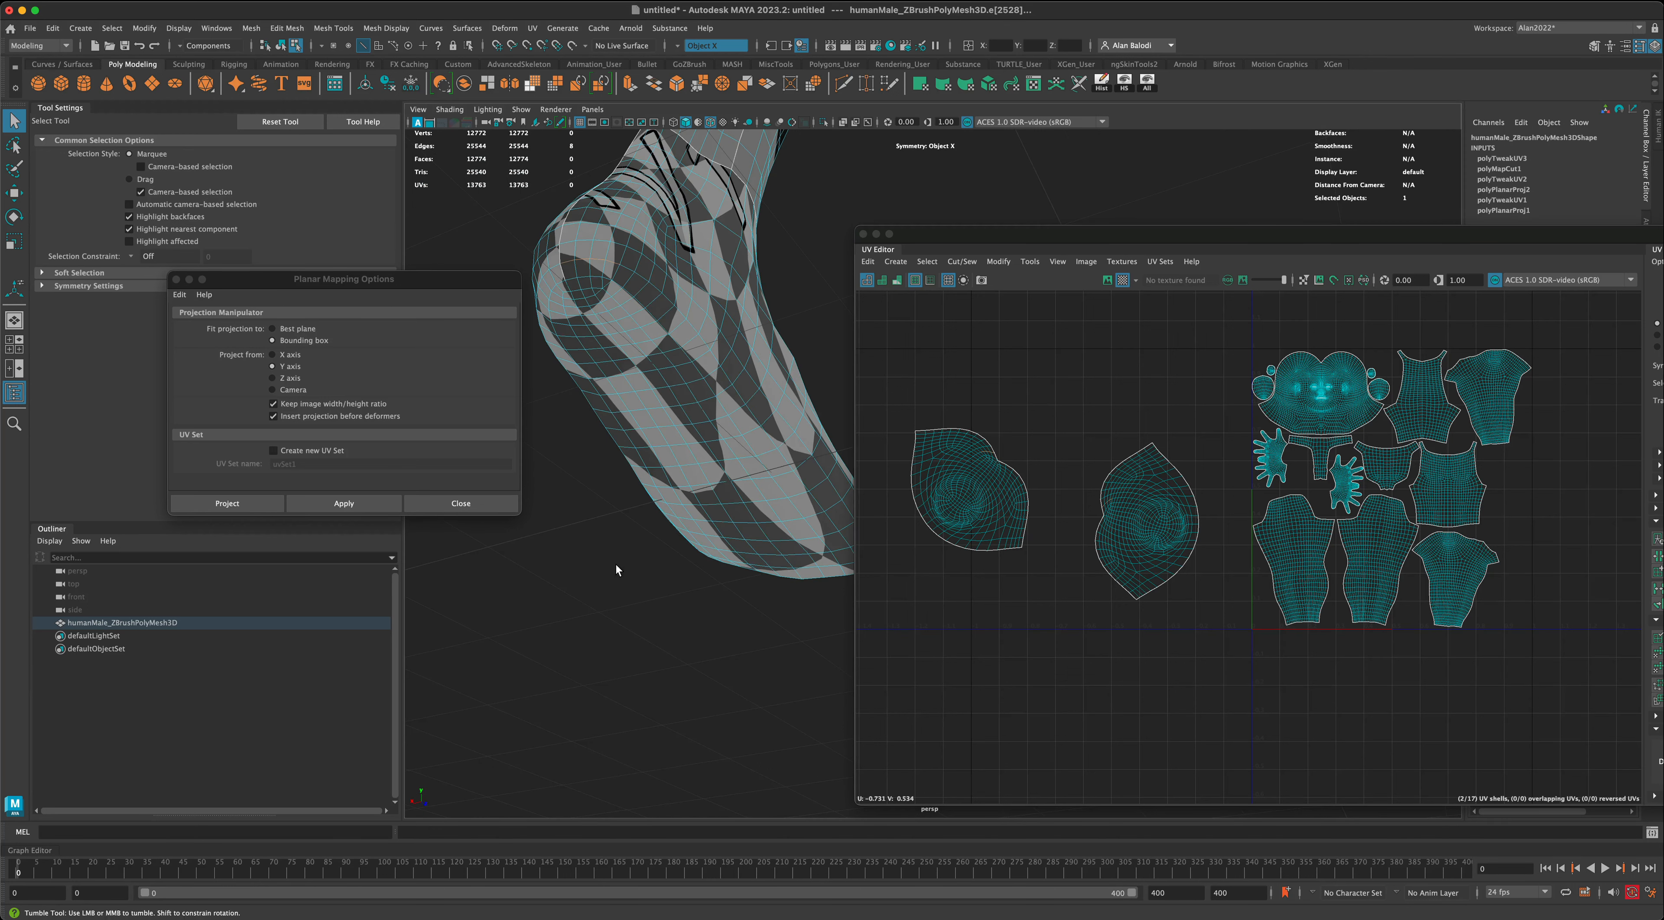
pyautogui.keyDown('shift'); pyautogui.click(627, 267); pyautogui.keyUp('shift')
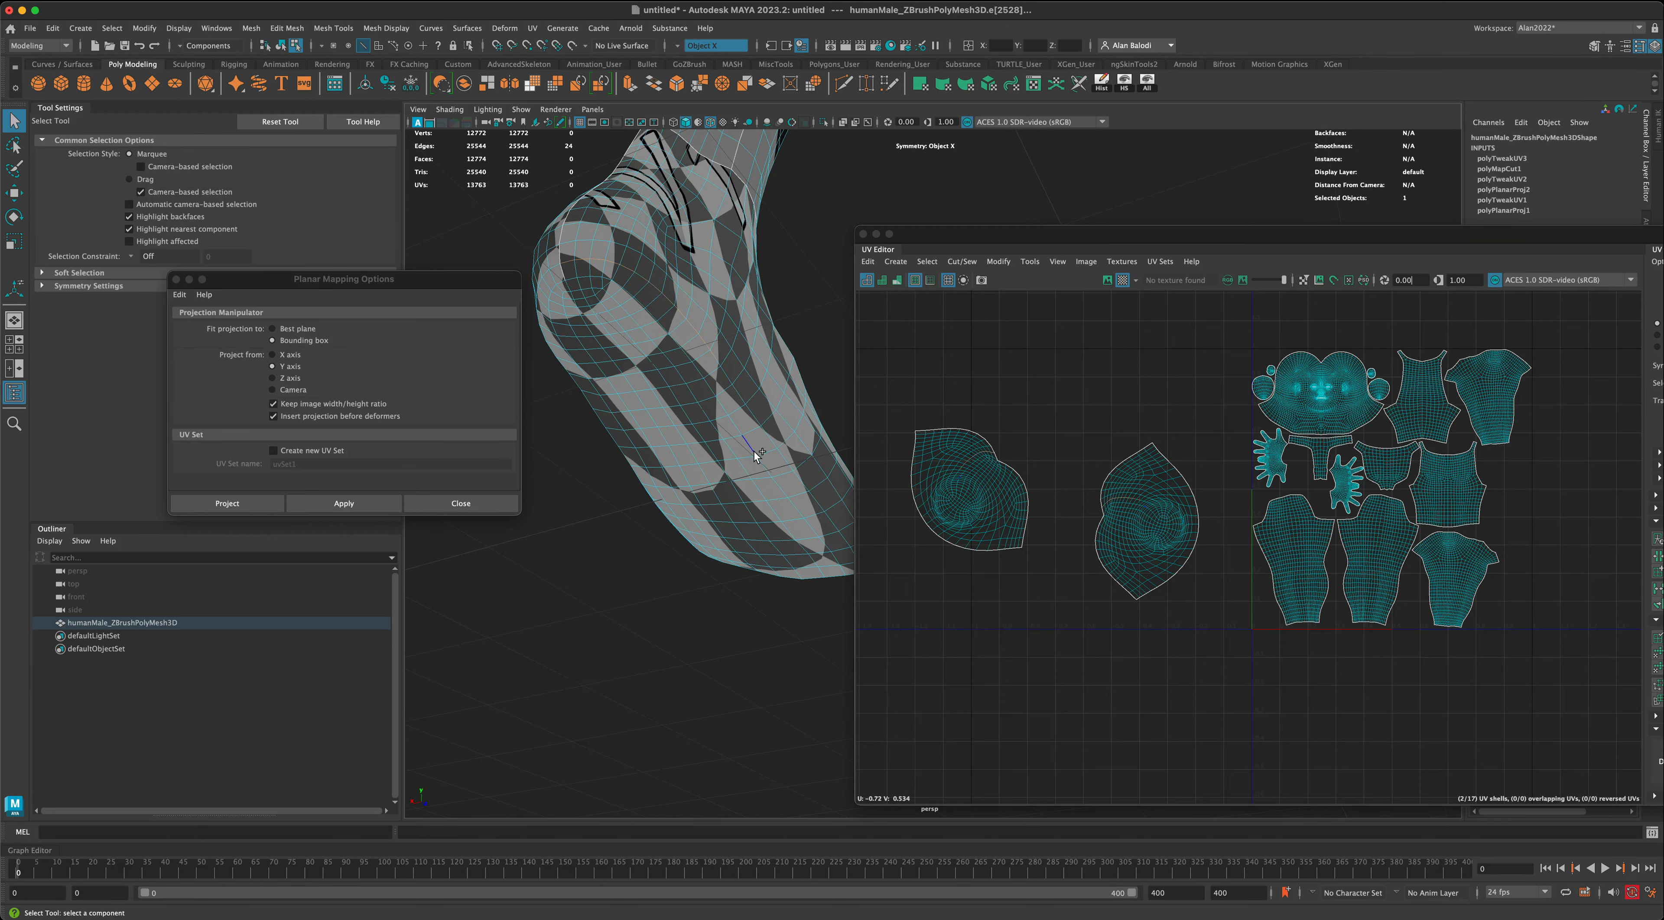
pyautogui.keyDown('shift'); pyautogui.doubleClick(765, 439); pyautogui.keyUp('shift')
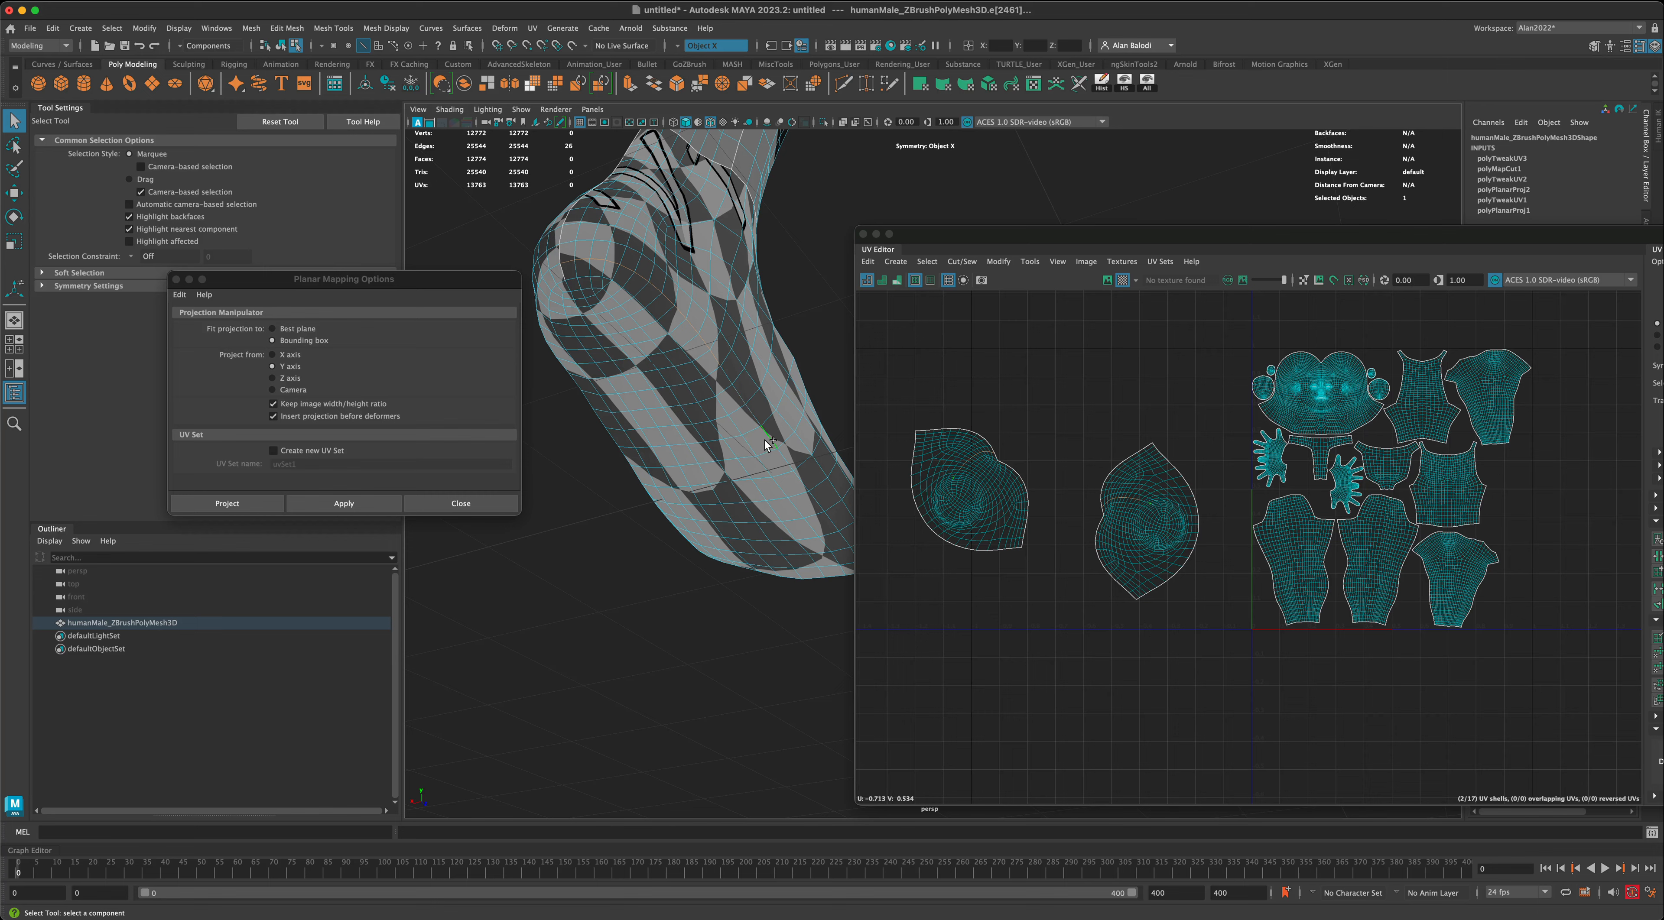
# - Turn off the checker map and move the UV Editor aside to clear the view of the foot
pyautogui.click(1126, 280)
pyautogui.moveTo(958, 242); pyautogui.dragTo(1149, 247)
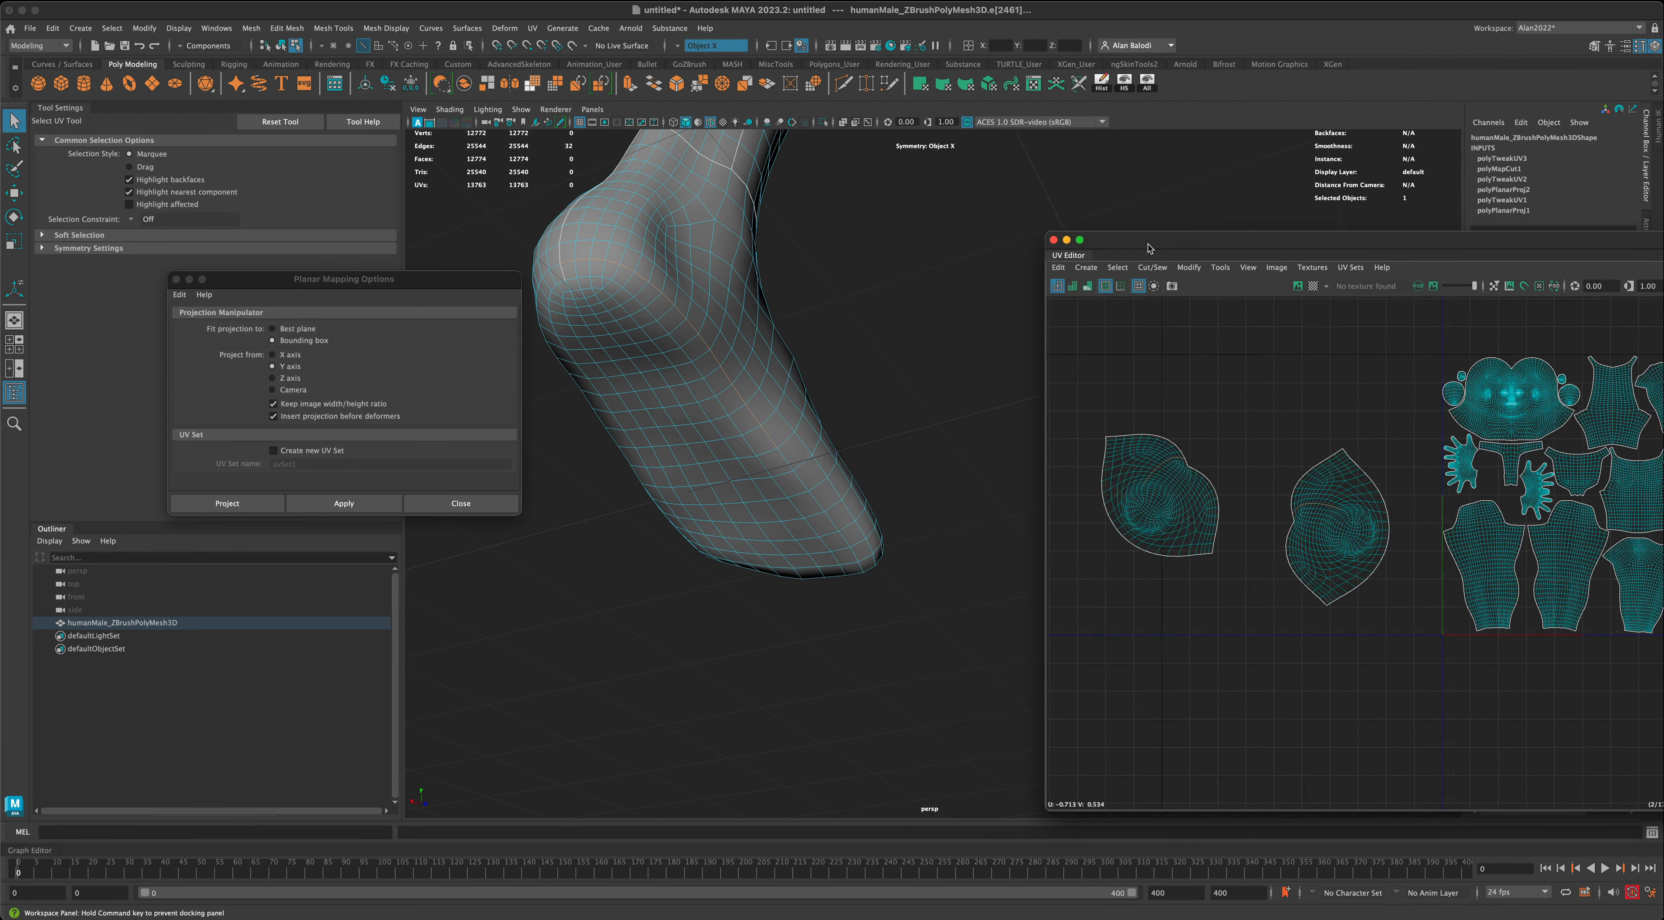
pyautogui.keyDown('alt'); pyautogui.moveTo(891, 452); pyautogui.dragTo(843, 440); pyautogui.keyUp('alt')
pyautogui.press('q')
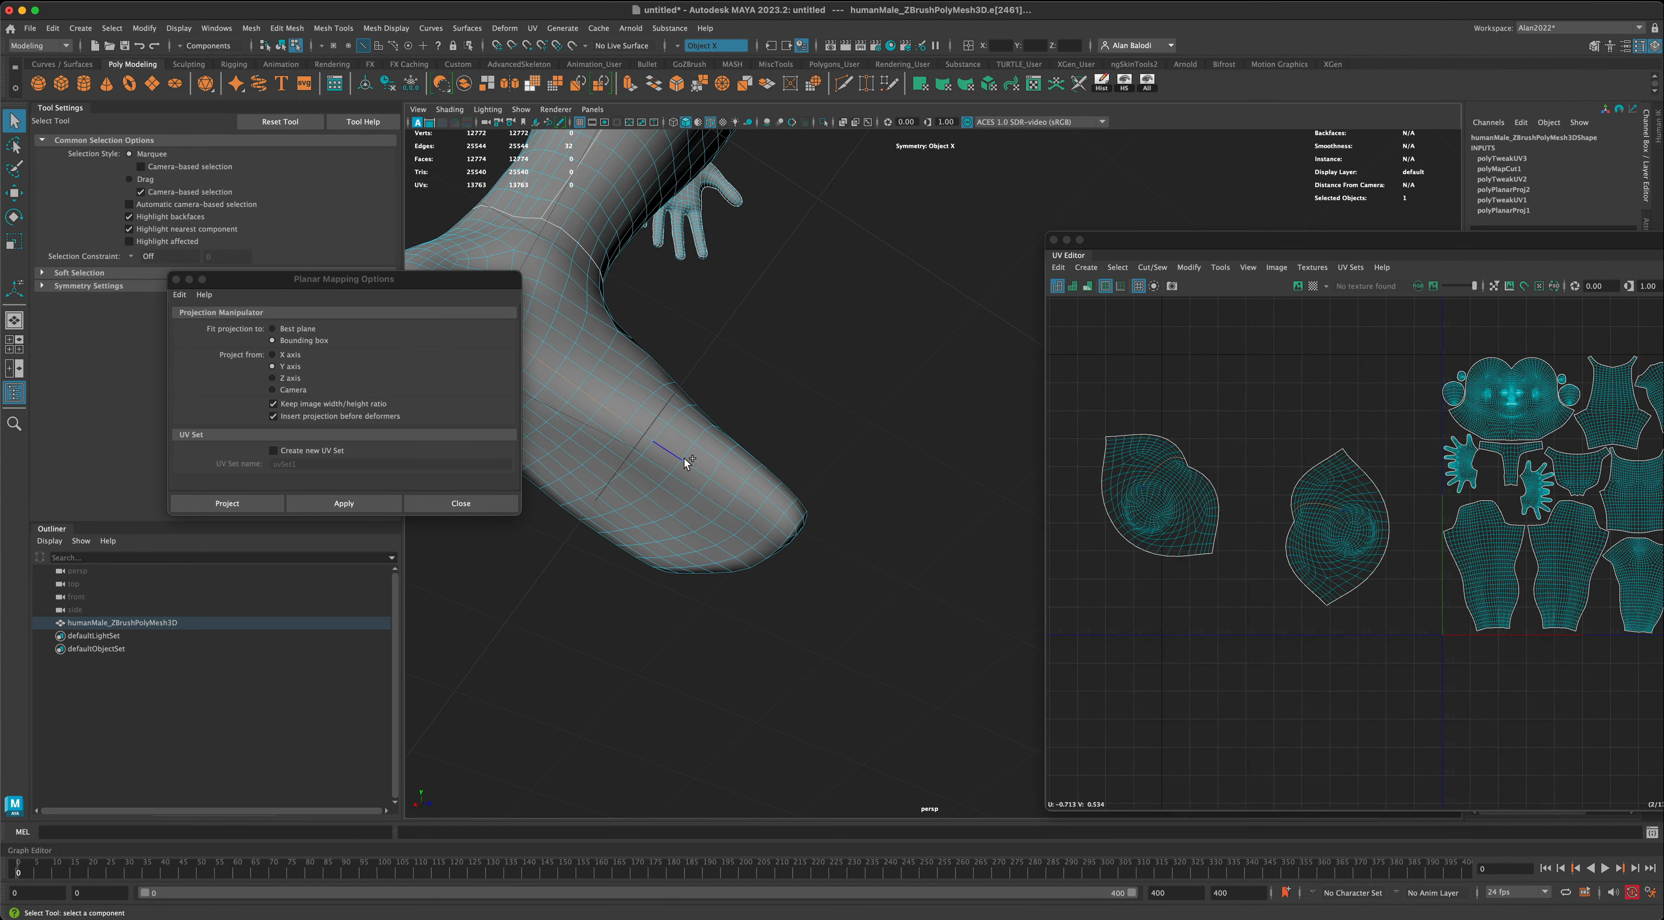
# - Continue the seam edge selection along the forefoot side towards the tip of the foot
pyautogui.keyDown('shift'); pyautogui.click(728, 487); pyautogui.keyUp('shift')
pyautogui.keyDown('shift'); pyautogui.click(740, 499); pyautogui.keyUp('shift')
pyautogui.keyDown('shift'); pyautogui.click(765, 518); pyautogui.keyUp('shift')
pyautogui.keyDown('alt'); pyautogui.moveTo(774, 549); pyautogui.dragTo(909, 521); pyautogui.keyUp('alt')
pyautogui.keyDown('alt'); pyautogui.moveTo(908, 525); pyautogui.dragTo(878, 480, button='middle'); pyautogui.keyUp('alt')
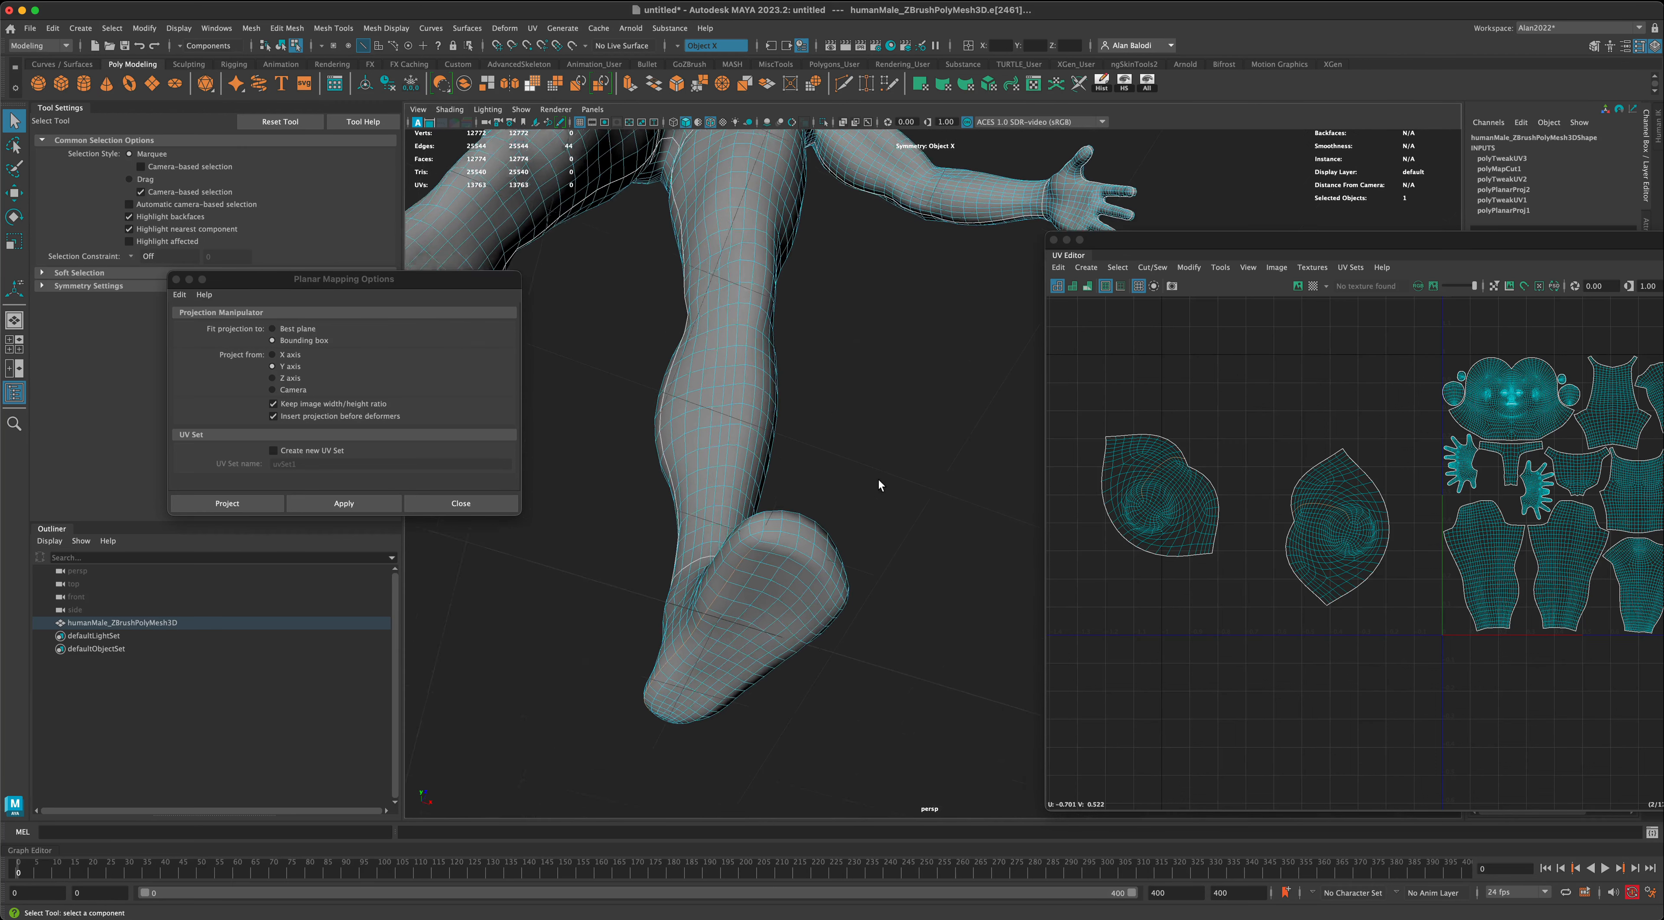
# - Add the edges around the front tip of the foot to the sole seam selection
pyautogui.scroll(2, 878, 481)
pyautogui.keyDown('shift'); pyautogui.click(747, 550); pyautogui.keyUp('shift')
pyautogui.keyDown('shift'); pyautogui.click(753, 550); pyautogui.keyUp('shift')
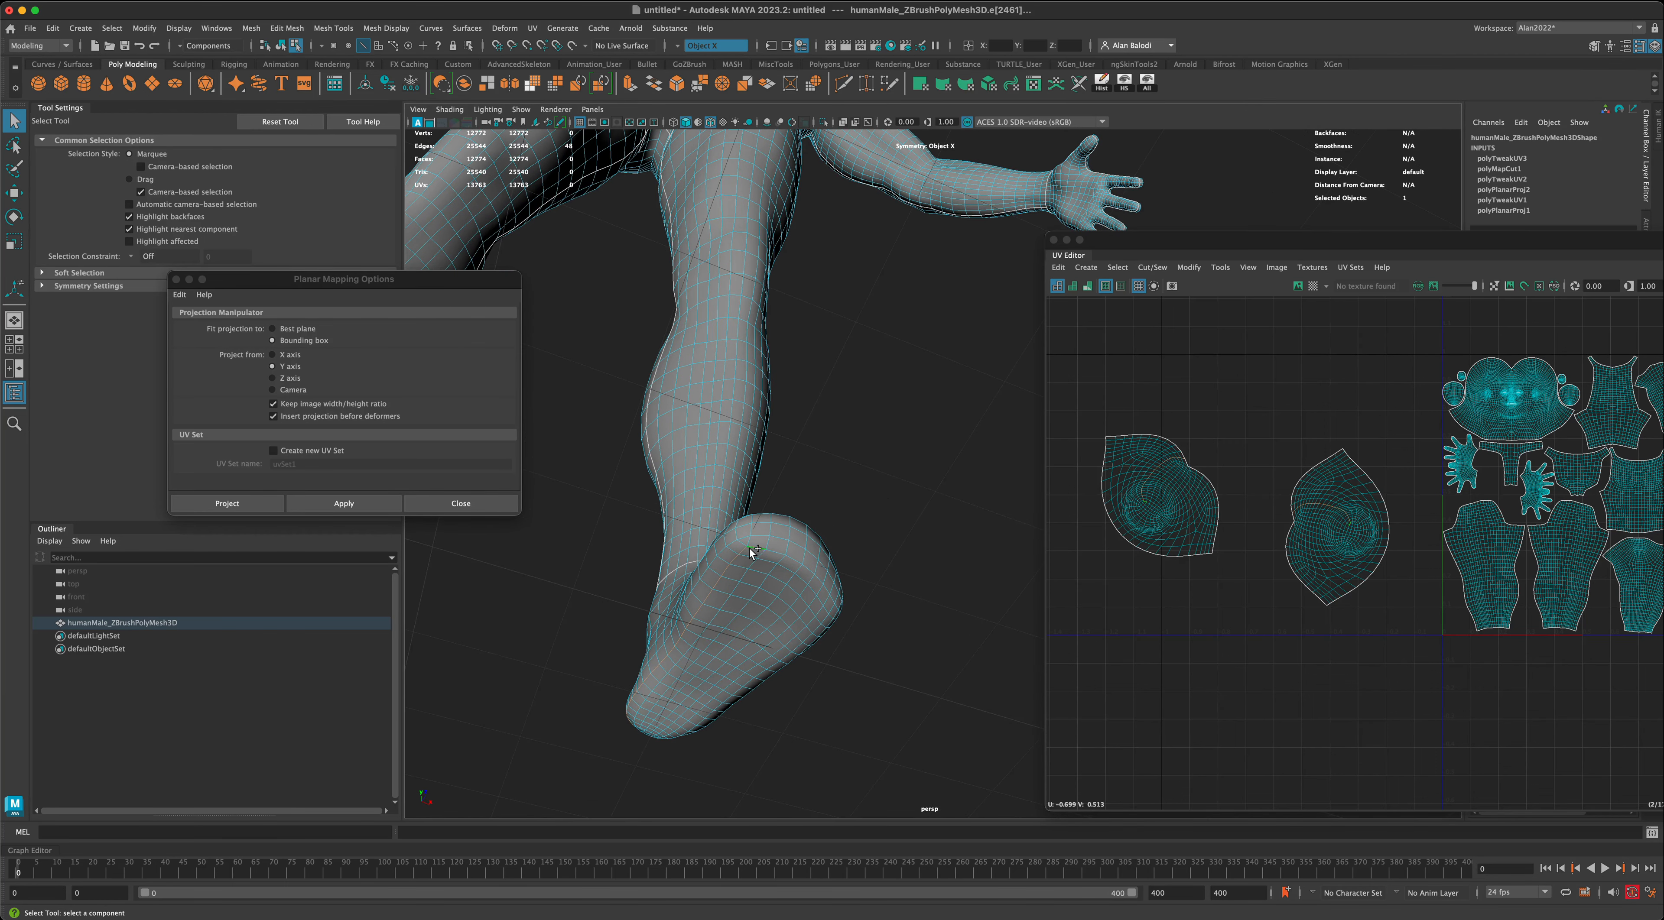
pyautogui.keyDown('shift'); pyautogui.click(774, 553); pyautogui.keyUp('shift')
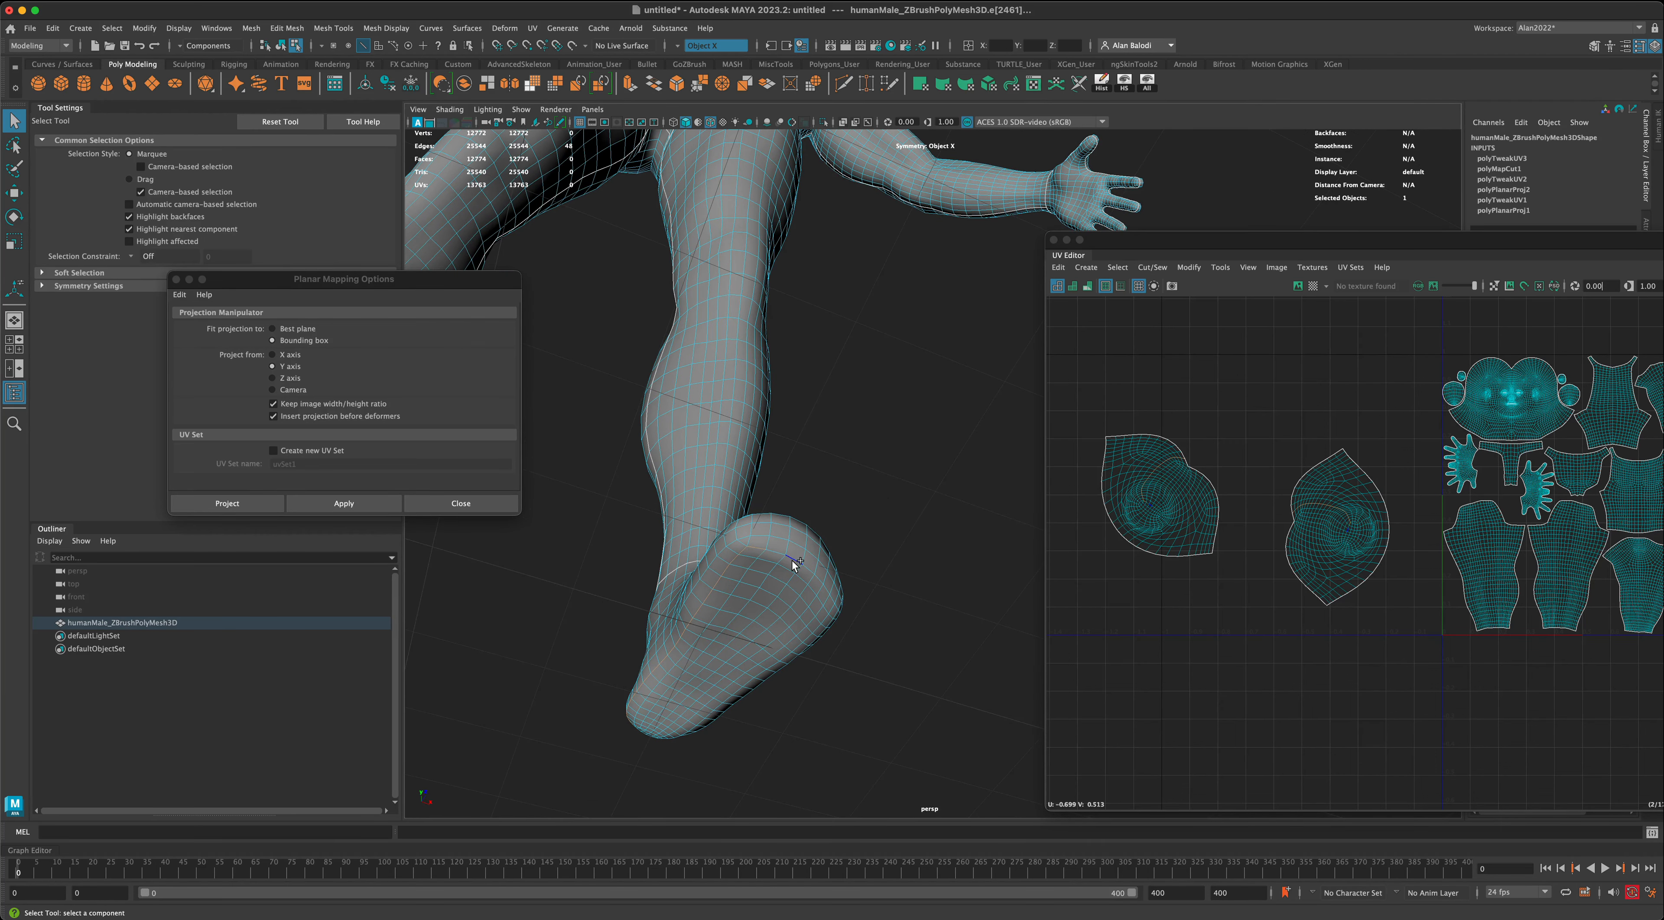
pyautogui.keyDown('shift'); pyautogui.click(817, 579); pyautogui.keyUp('shift')
pyautogui.keyDown('alt'); pyautogui.moveTo(959, 580); pyautogui.dragTo(896, 456); pyautogui.keyUp('alt')
# - Complete the sole seam selection along the opposite side of the foot back to the heel
pyautogui.keyDown('shift'); pyautogui.click(812, 474); pyautogui.keyUp('shift')
pyautogui.keyDown('alt'); pyautogui.moveTo(717, 488); pyautogui.dragTo(614, 487, button='middle'); pyautogui.keyUp('alt')
pyautogui.scroll(5, 614, 487)
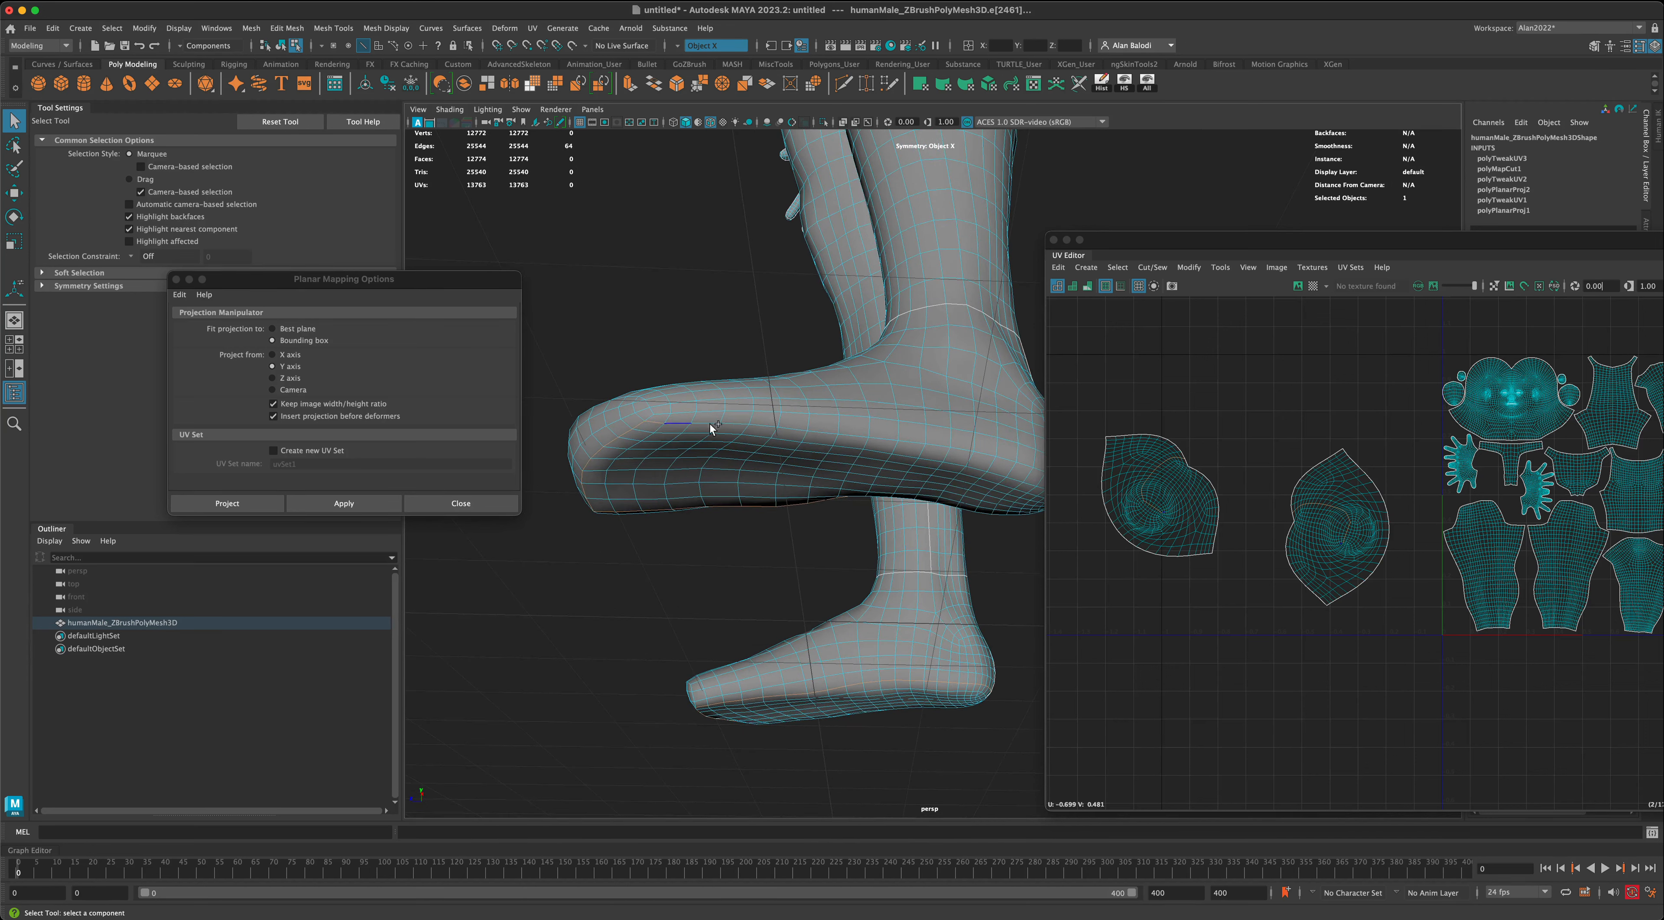
pyautogui.keyDown('shift'); pyautogui.click(823, 431); pyautogui.keyUp('shift')
pyautogui.keyDown('alt'); pyautogui.moveTo(946, 532); pyautogui.dragTo(646, 557); pyautogui.keyUp('alt')
pyautogui.keyDown('shift'); pyautogui.doubleClick(918, 443); pyautogui.keyUp('shift')
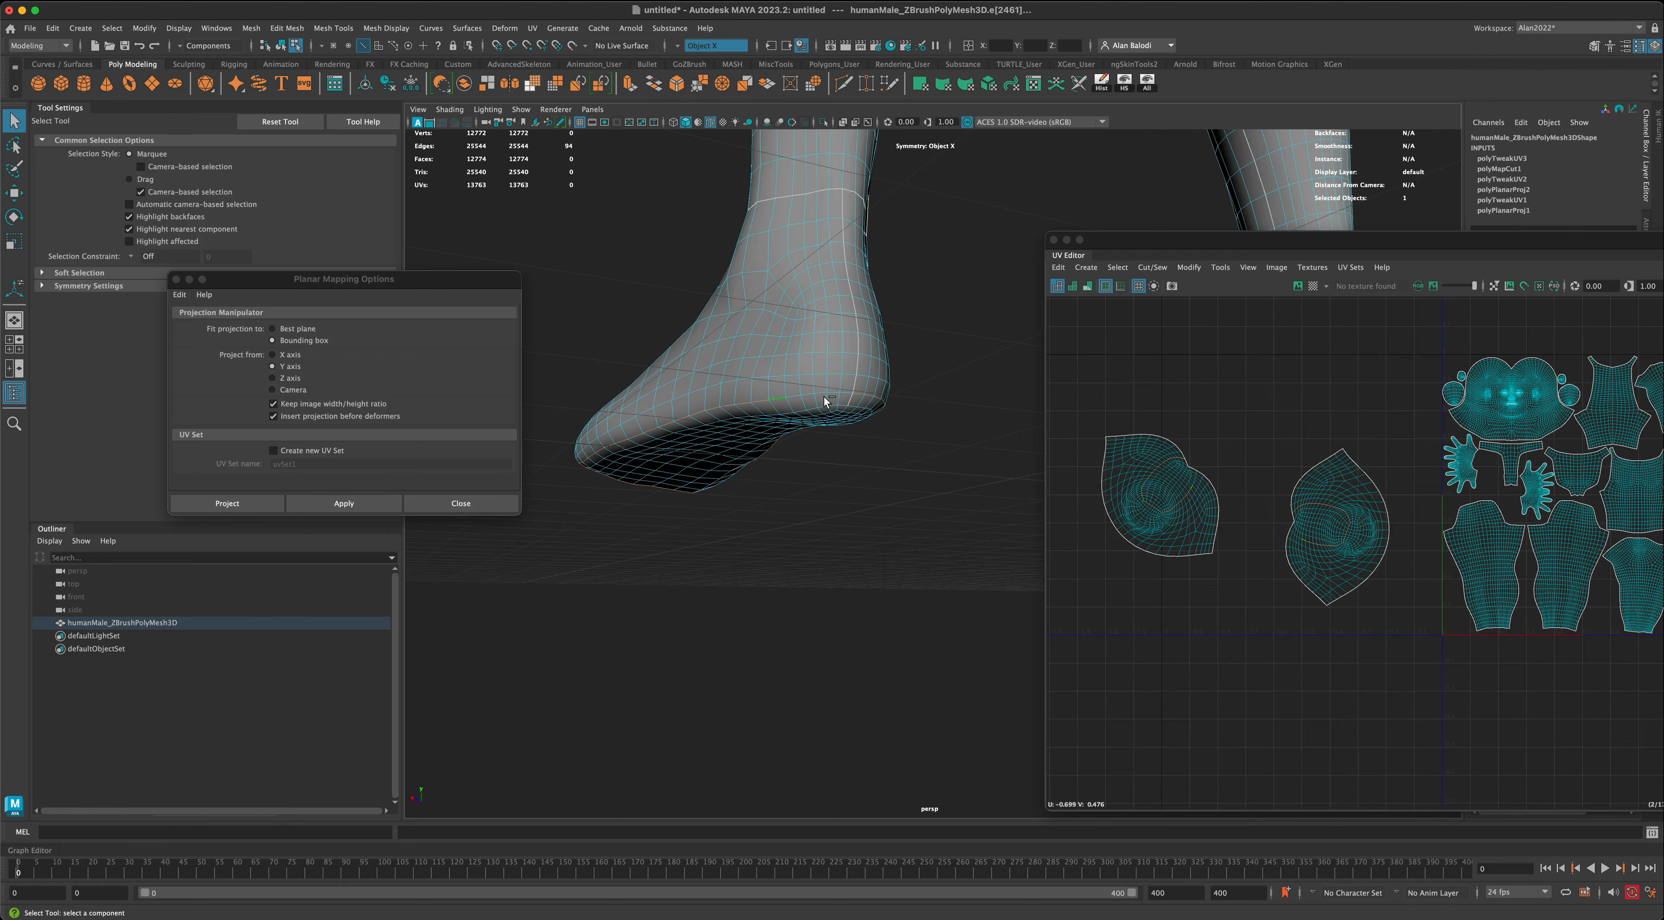
pyautogui.keyDown('shift'); pyautogui.click(845, 396); pyautogui.keyUp('shift')
# - Check the selected sole outlines on both feet and cut the UVs along them
pyautogui.keyDown('alt'); pyautogui.moveTo(846, 396); pyautogui.dragTo(946, 539); pyautogui.keyUp('alt')
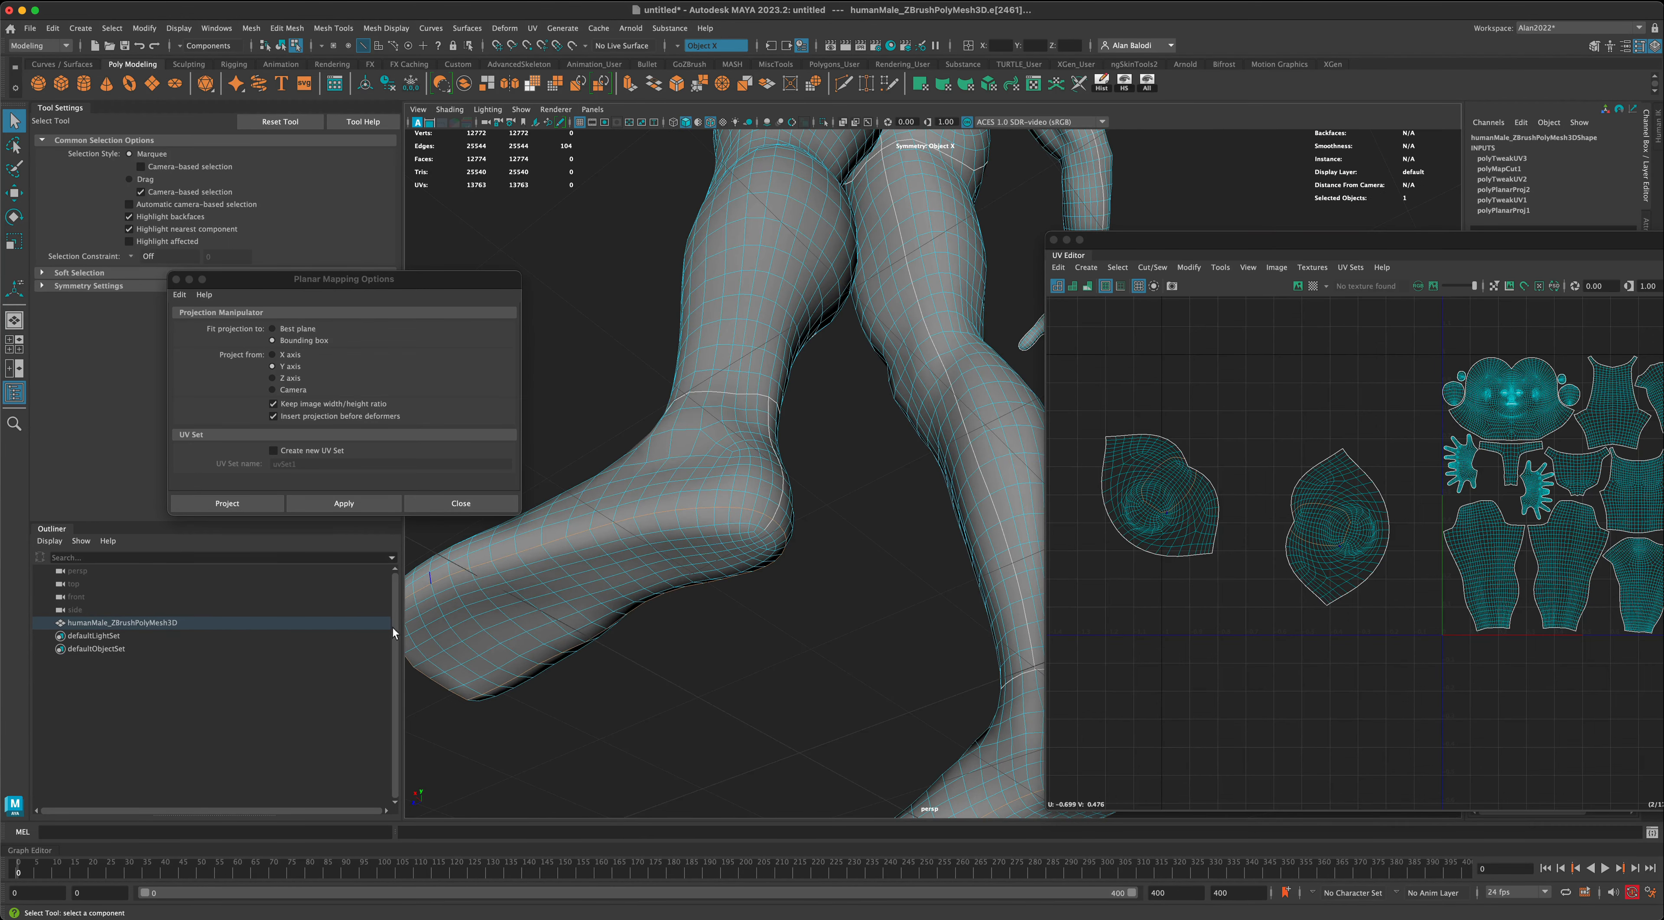
pyautogui.scroll(-6, 725, 677)
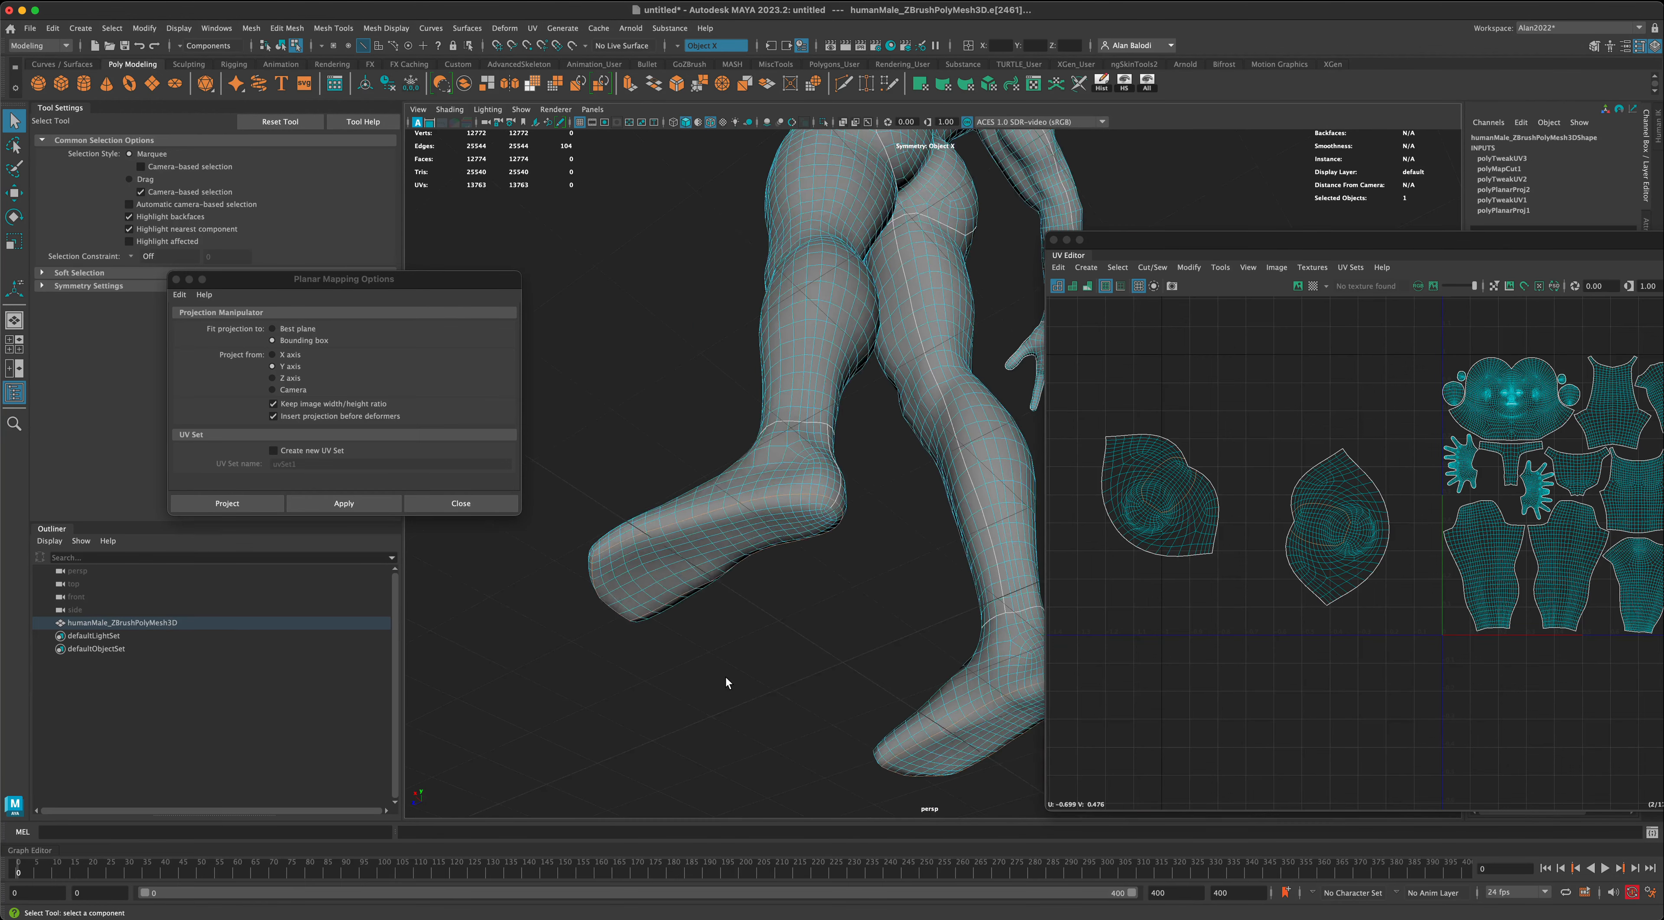
pyautogui.keyDown('alt'); pyautogui.moveTo(783, 660); pyautogui.dragTo(698, 627, button='middle'); pyautogui.keyUp('alt')
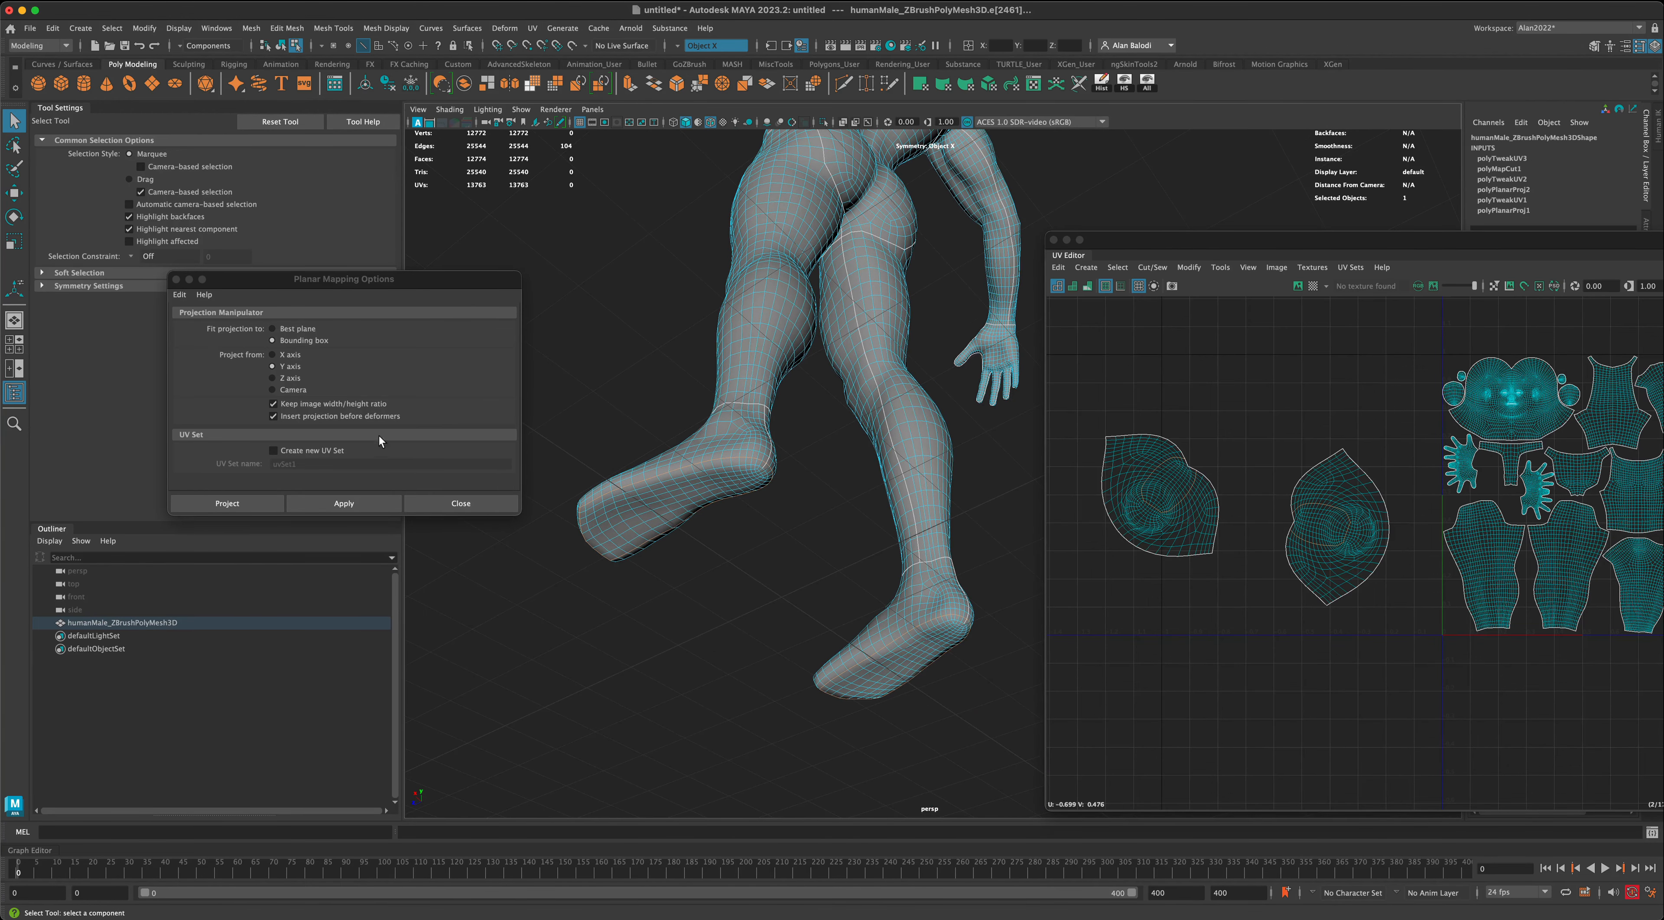
pyautogui.moveTo(1348, 246); pyautogui.dragTo(718, 228)
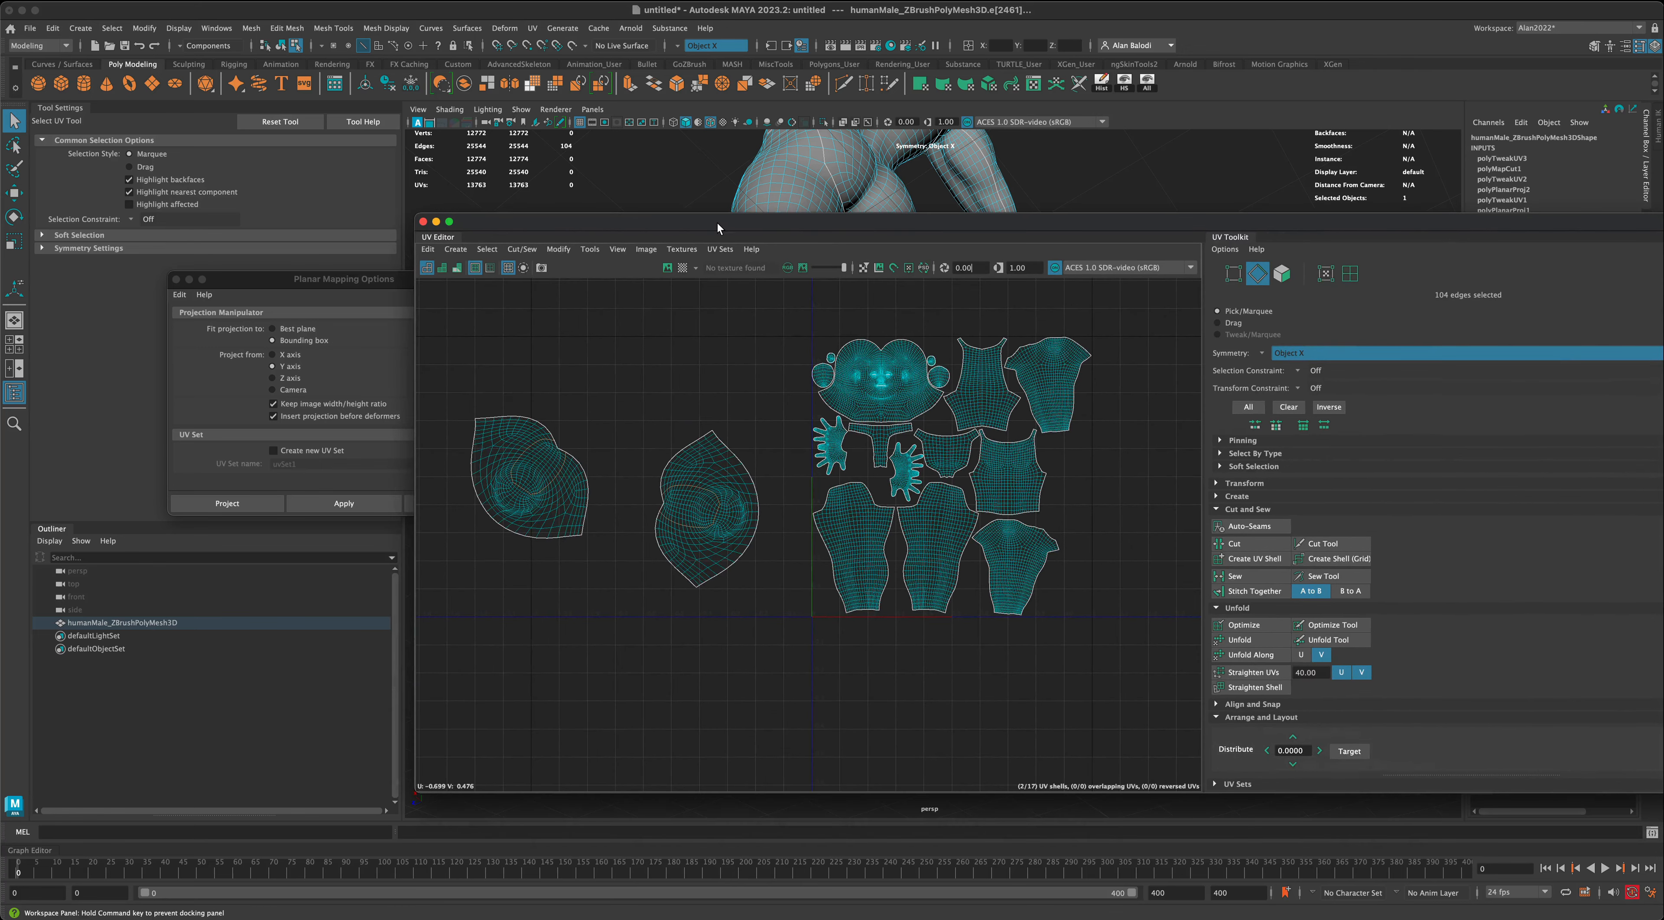
pyautogui.click(1250, 546)
# - Select the separated sole shells of both feet, move them above the upper-foot shells and unfold them
pyautogui.moveTo(719, 521); pyautogui.dragTo(698, 515, button='right')
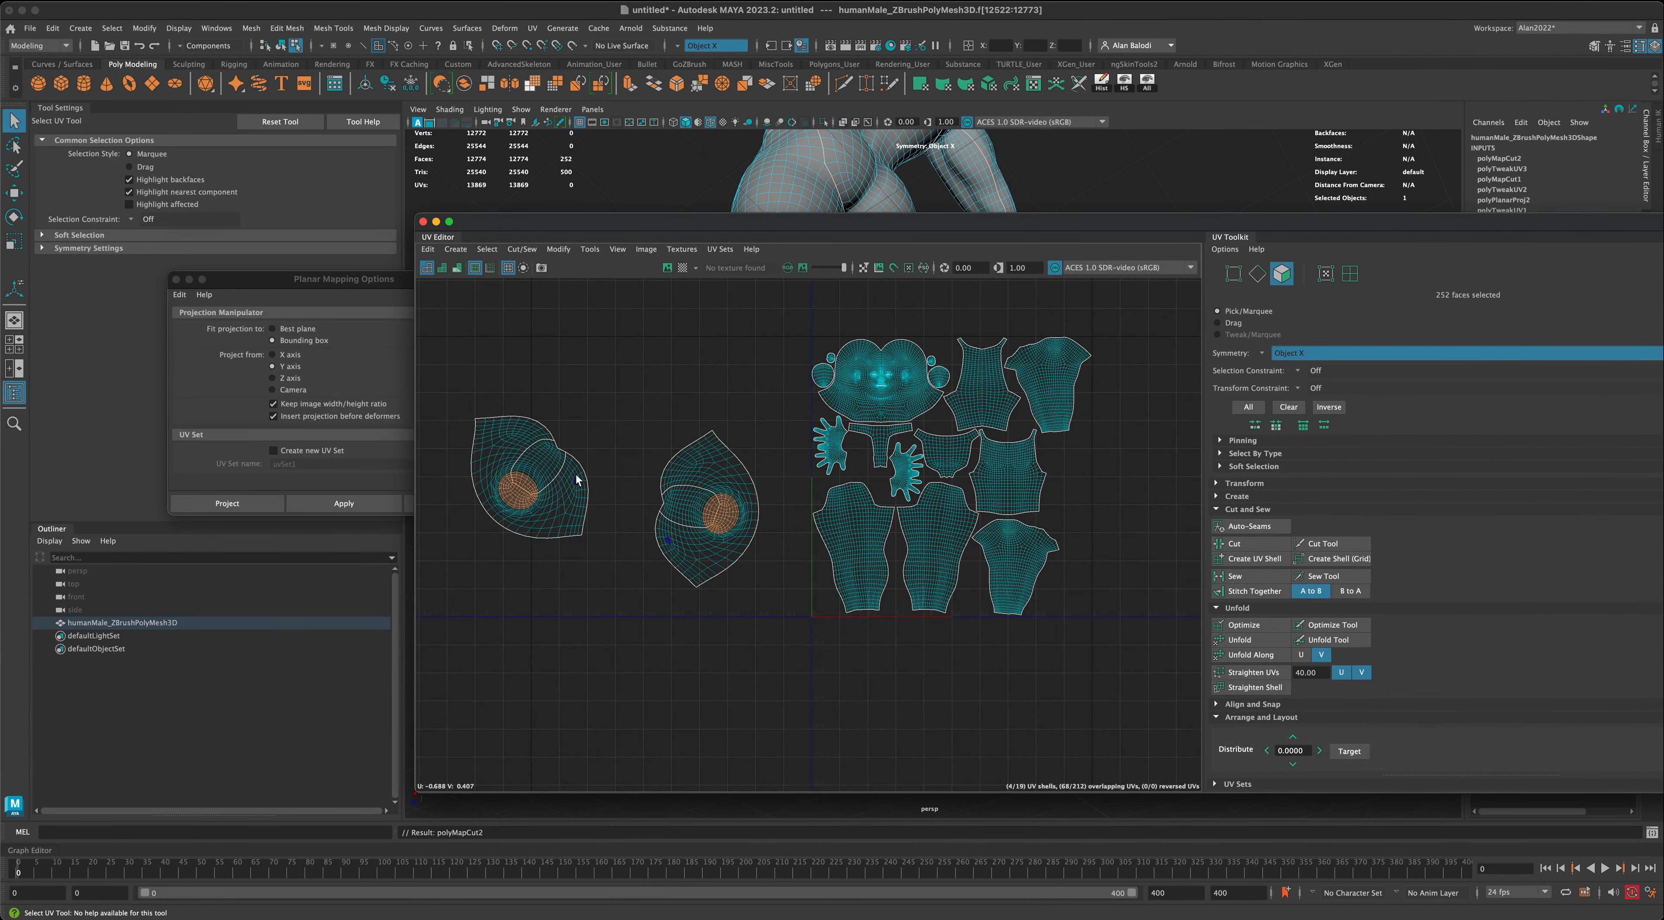
pyautogui.doubleClick(553, 456)
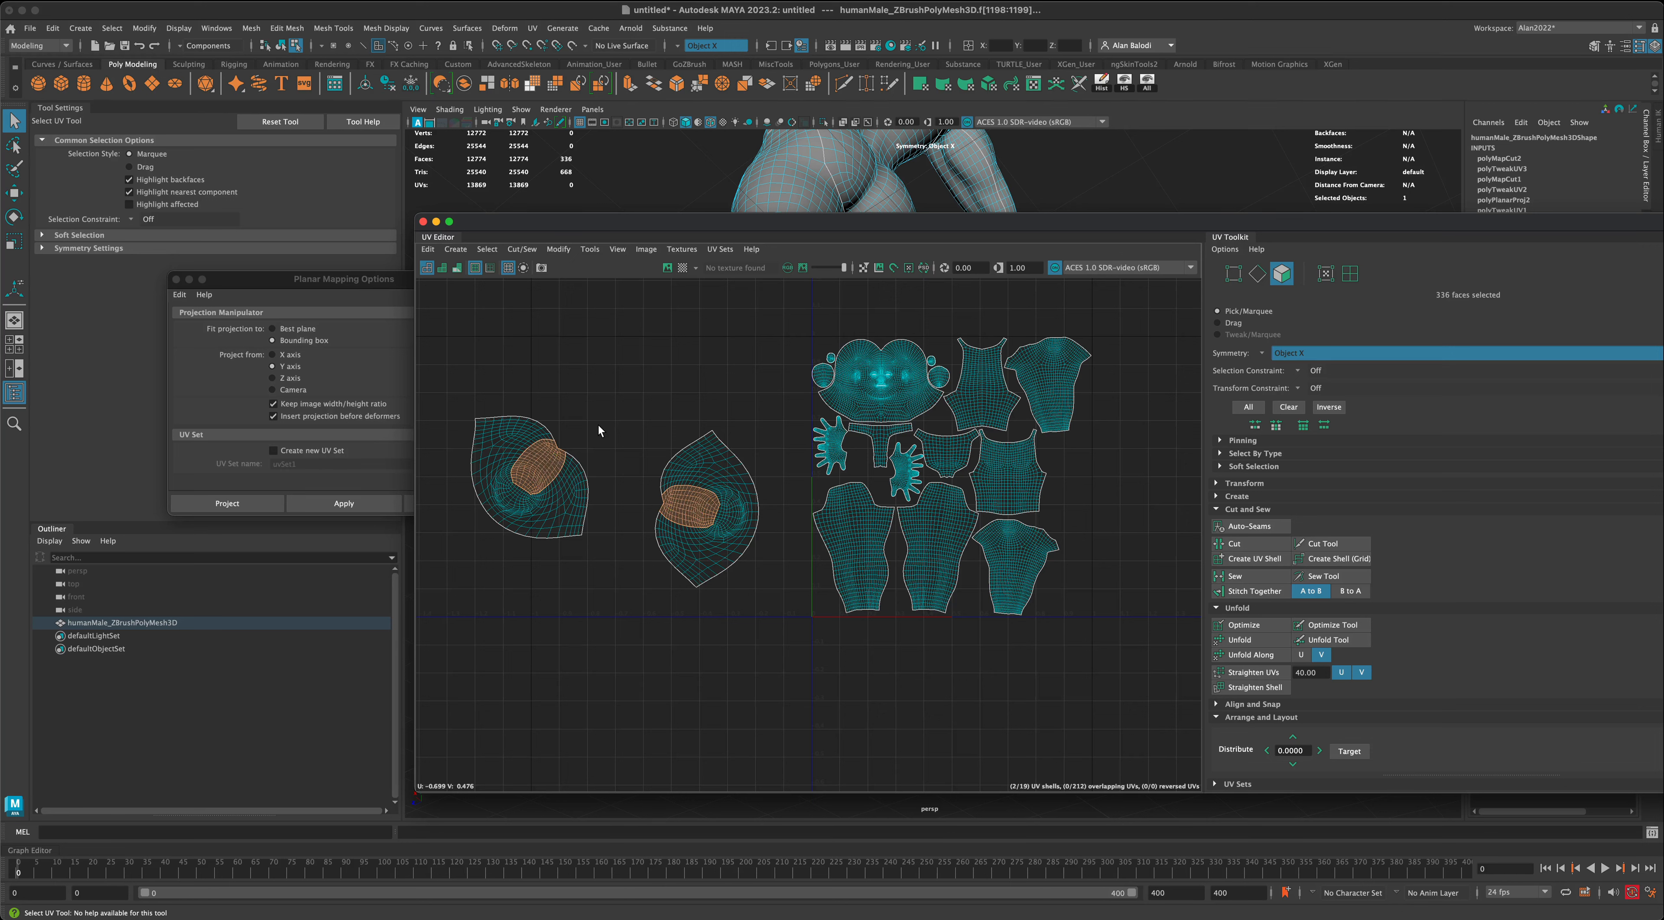
pyautogui.press('w')
pyautogui.moveTo(615, 487); pyautogui.dragTo(641, 353)
pyautogui.click(1238, 640)
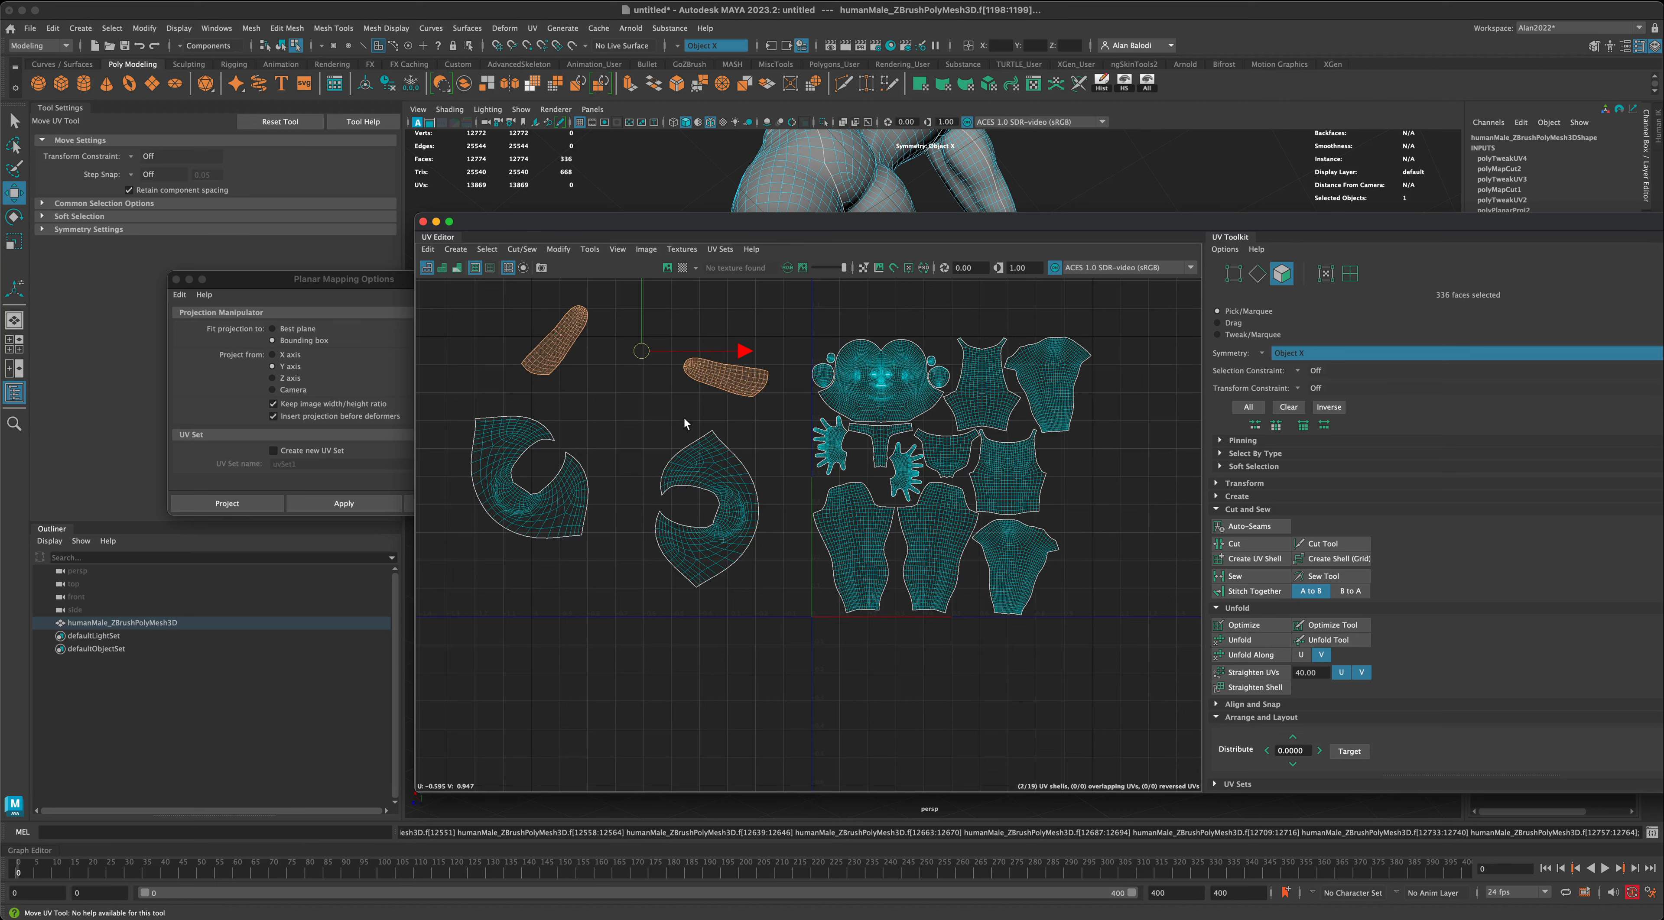
# - Select the upper-foot shells of both feet and unfold them
pyautogui.doubleClick(522, 445)
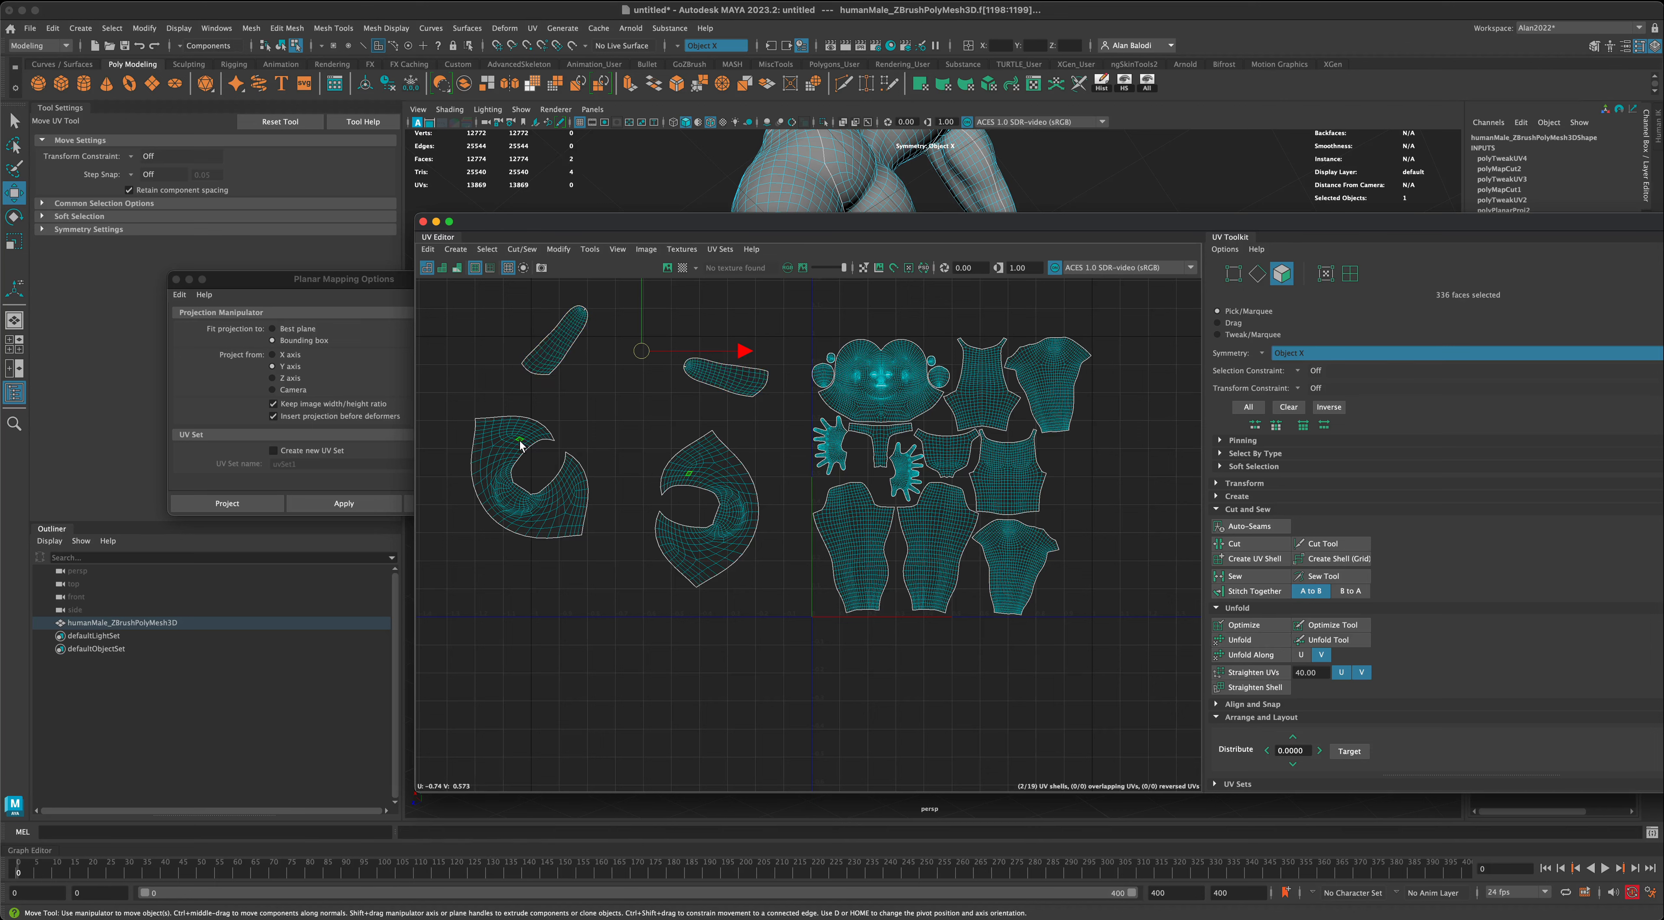
pyautogui.click(1263, 641)
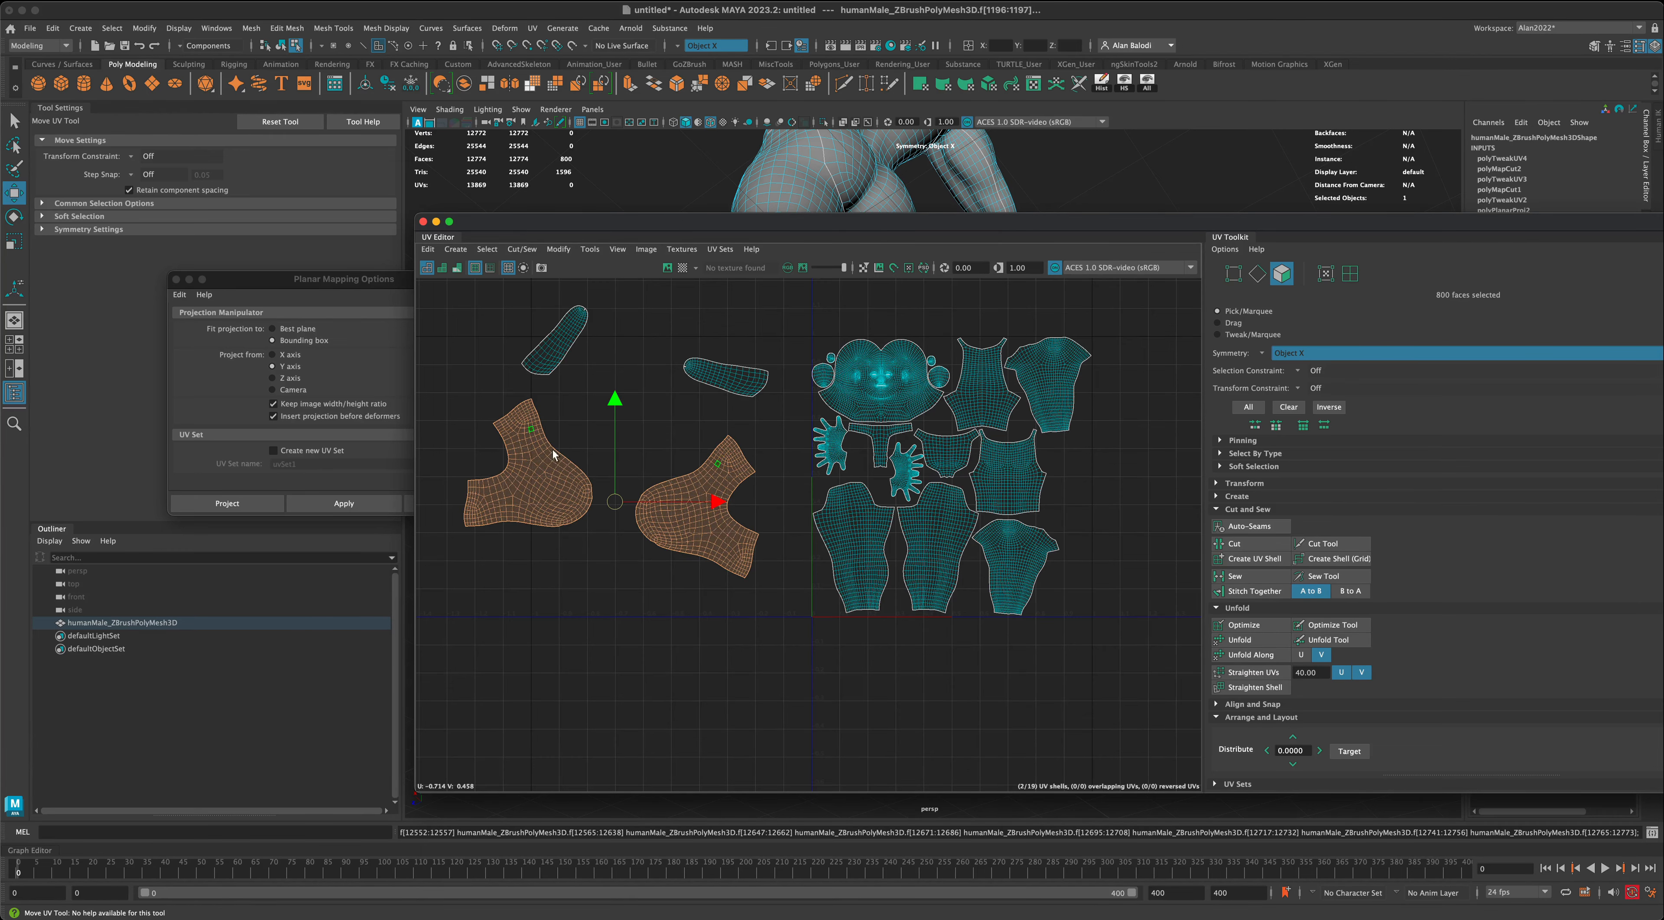
# - Move the UV Editor aside, display the checker map again and inspect both feet with their new unfolded UVs
pyautogui.moveTo(662, 231); pyautogui.dragTo(1251, 387)
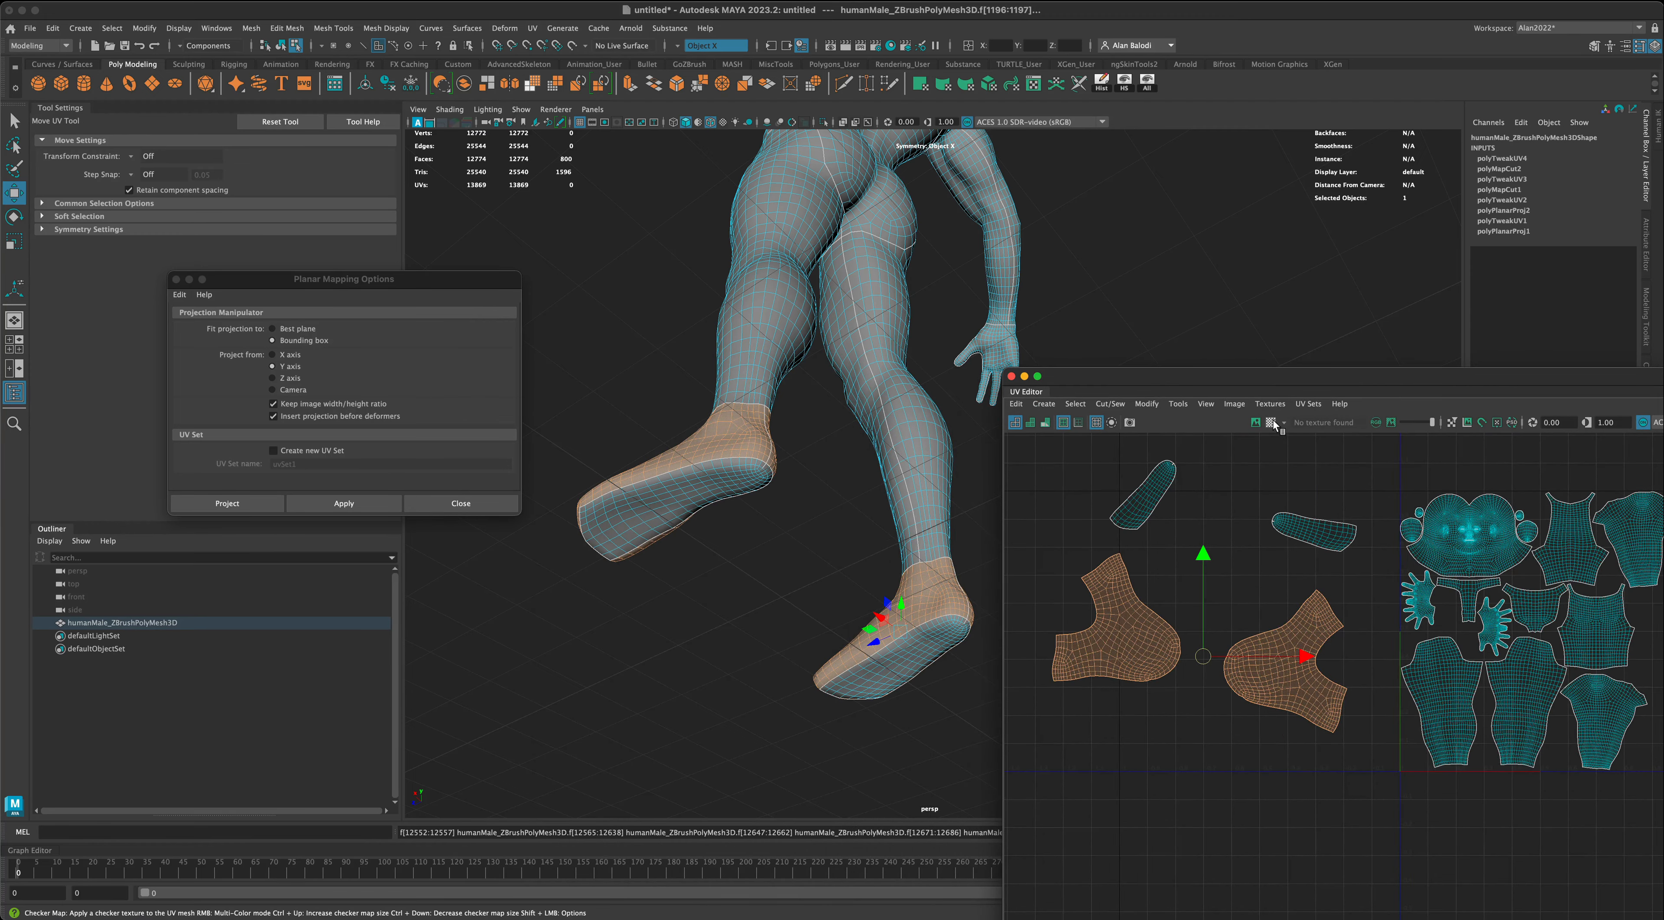
pyautogui.click(1274, 422)
pyautogui.keyDown('alt'); pyautogui.moveTo(796, 588); pyautogui.dragTo(883, 623); pyautogui.keyUp('alt')
pyautogui.scroll(-5, 730, 599)
pyautogui.keyDown('alt'); pyautogui.moveTo(729, 599); pyautogui.dragTo(929, 564); pyautogui.keyUp('alt')
# - Bring the UV Editor back over the viewport, frame the shells and start selecting the upper-foot shells
pyautogui.click(1103, 381)
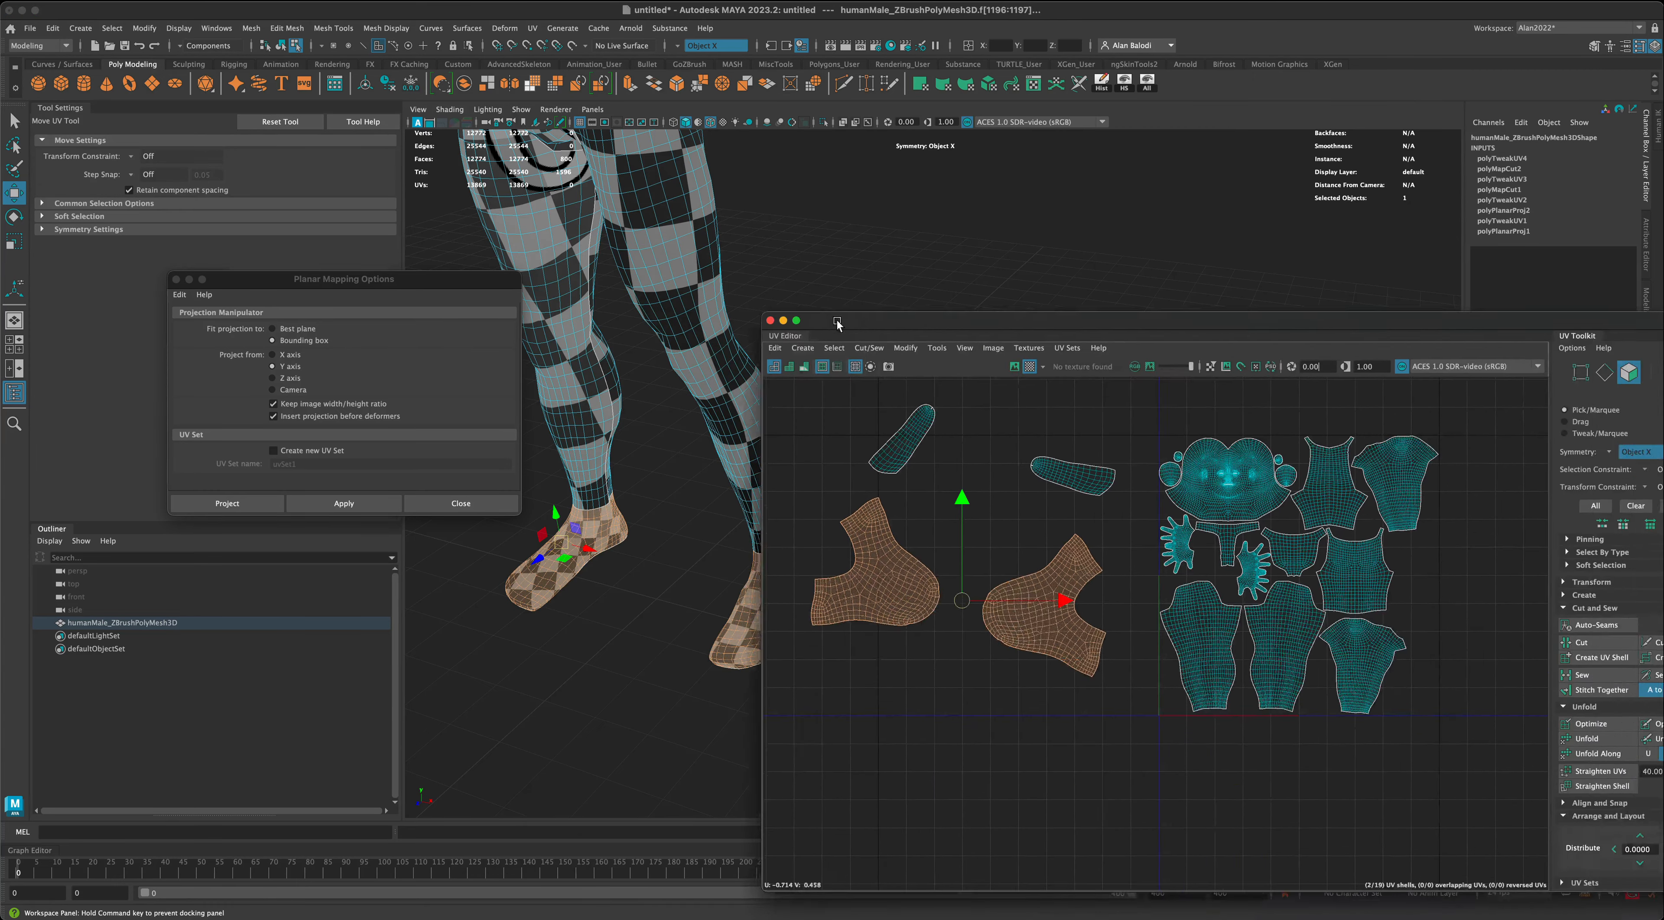
pyautogui.scroll(2, 1141, 694)
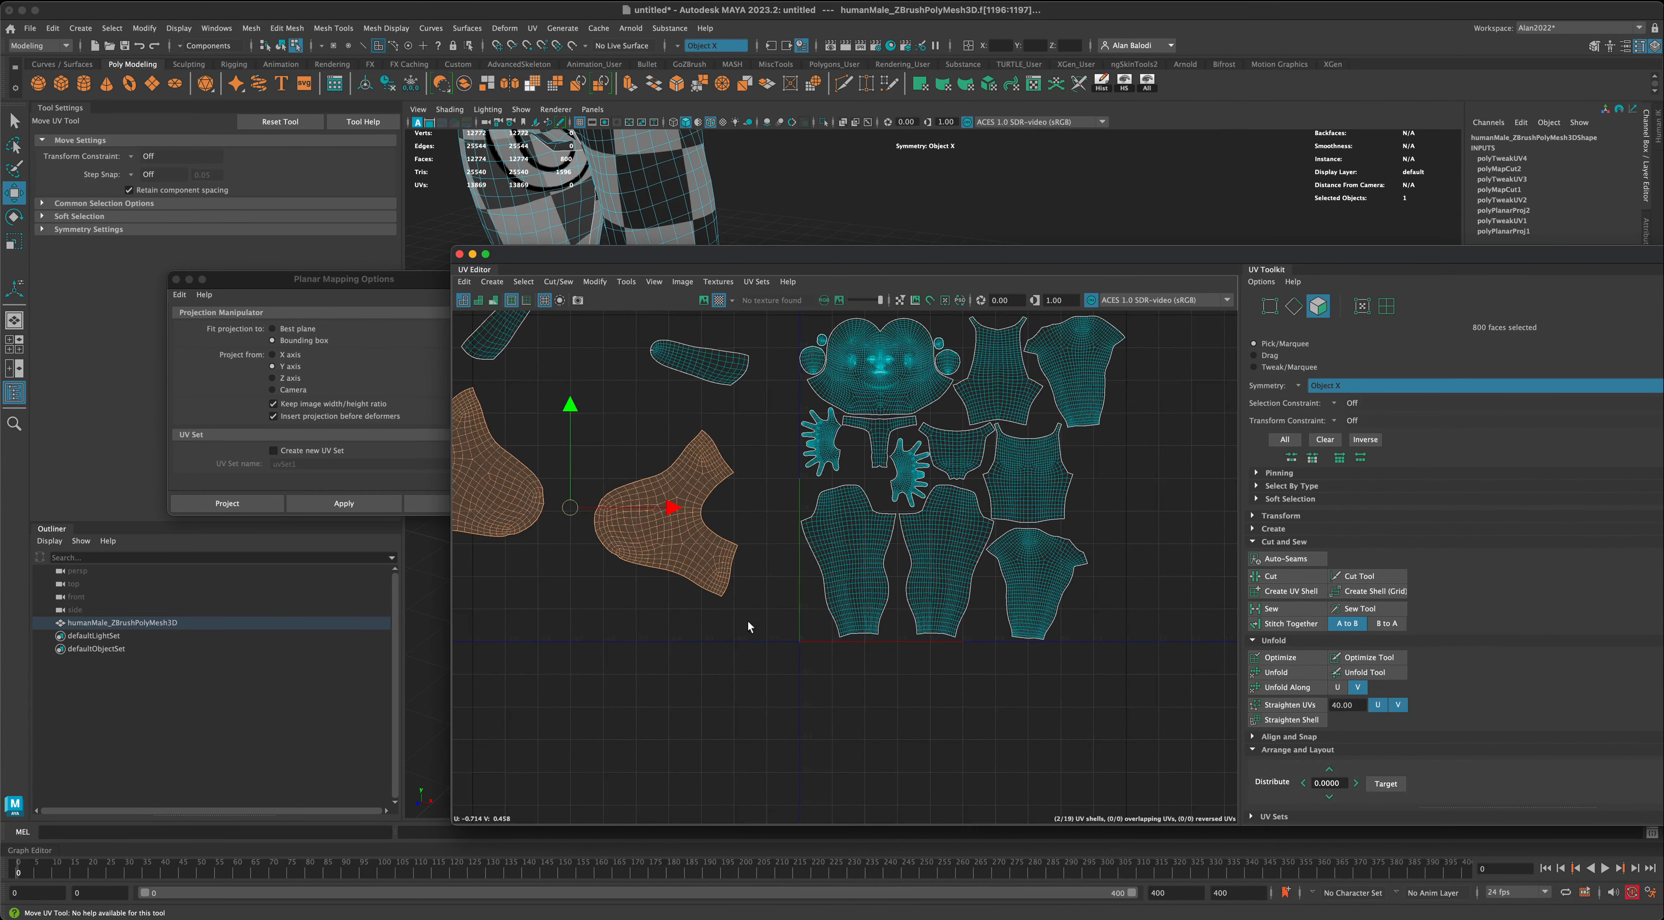
pyautogui.scroll(-2, 747, 637)
pyautogui.keyDown('alt'); pyautogui.moveTo(745, 640); pyautogui.dragTo(823, 652, button='middle'); pyautogui.keyUp('alt')
pyautogui.click(821, 650)
pyautogui.click(753, 554)
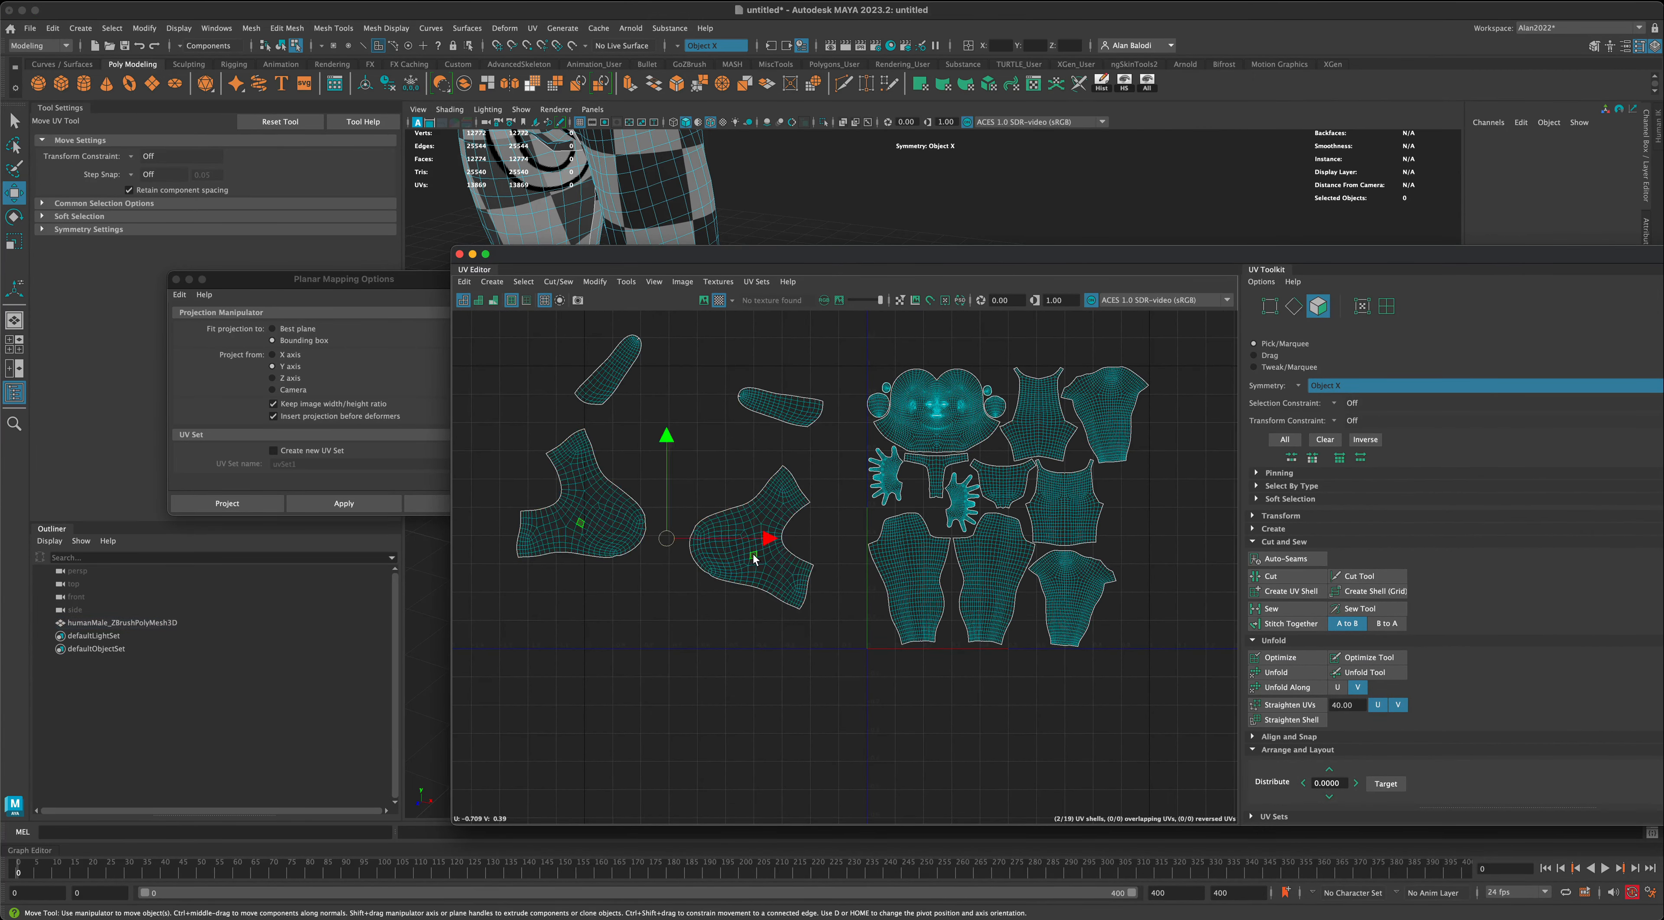
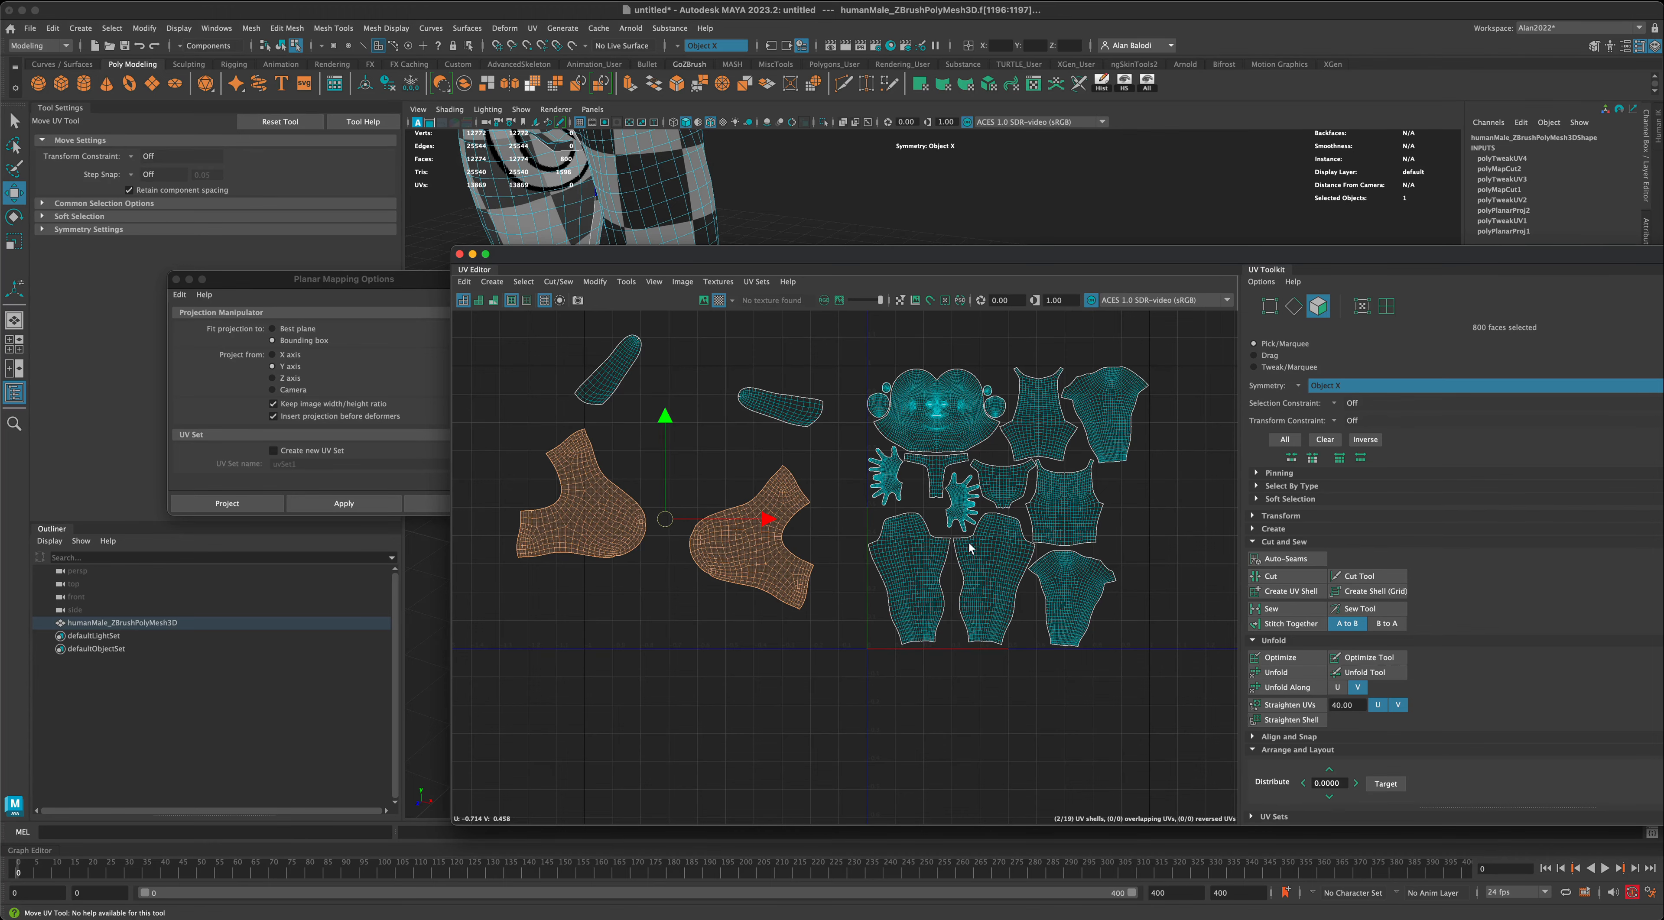
pyautogui.keyDown('alt'); pyautogui.moveTo(1130, 538); pyautogui.dragTo(1114, 570, button='middle'); pyautogui.keyUp('alt')
pyautogui.scroll(1, 1114, 571)
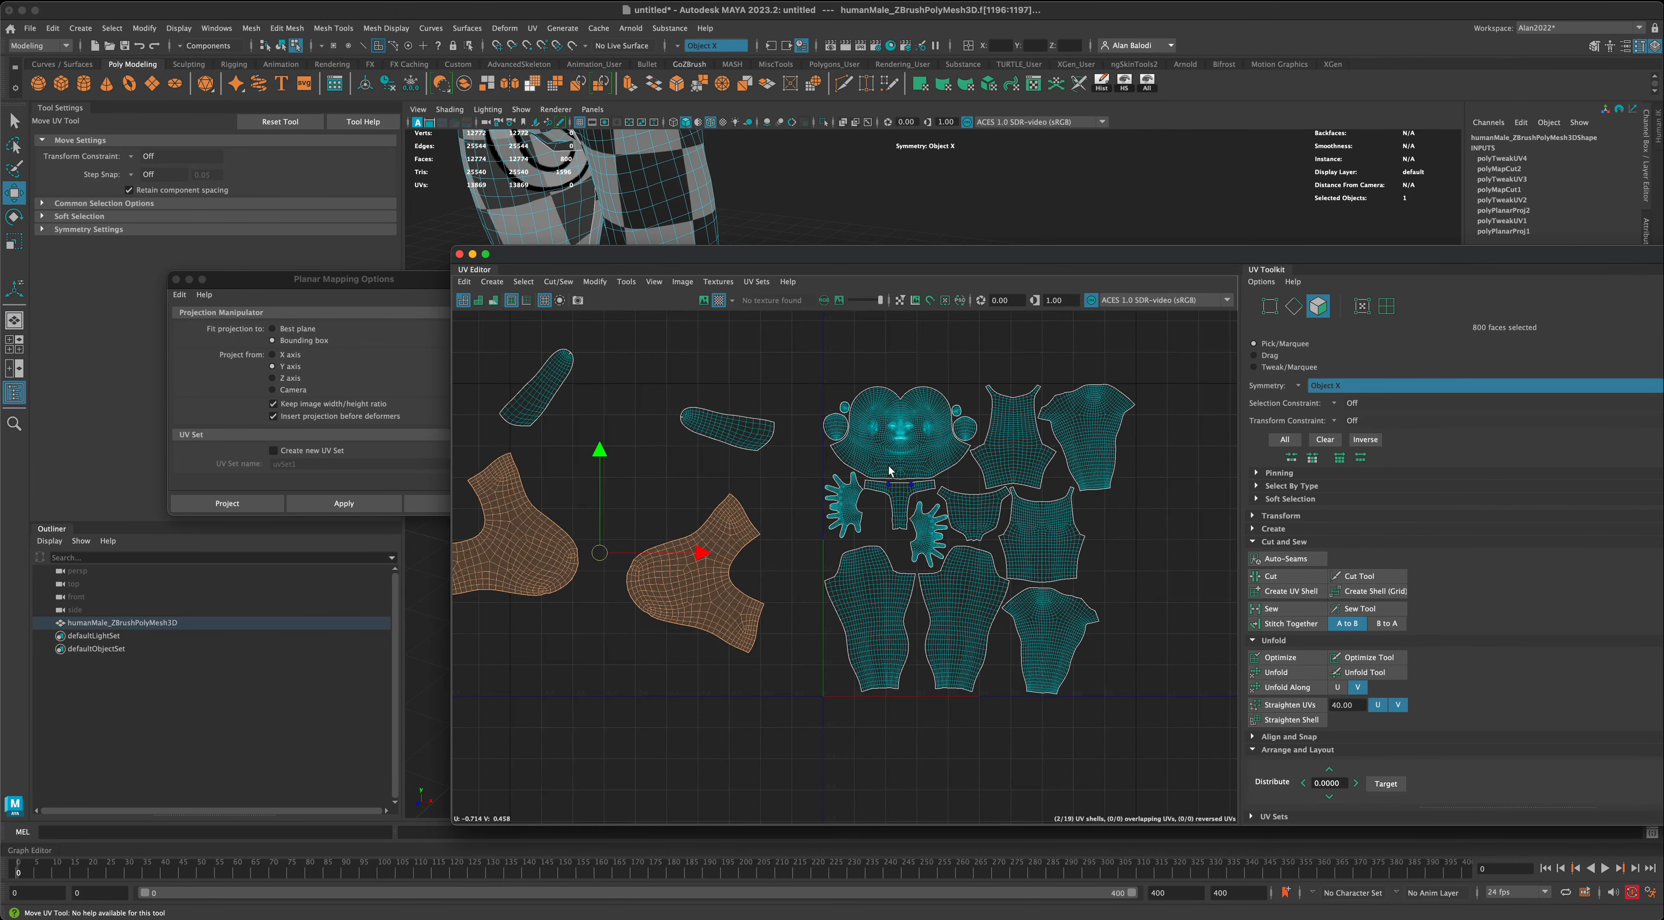
pyautogui.keyDown('alt'); pyautogui.moveTo(890, 585); pyautogui.dragTo(933, 578, button='middle'); pyautogui.keyUp('alt')
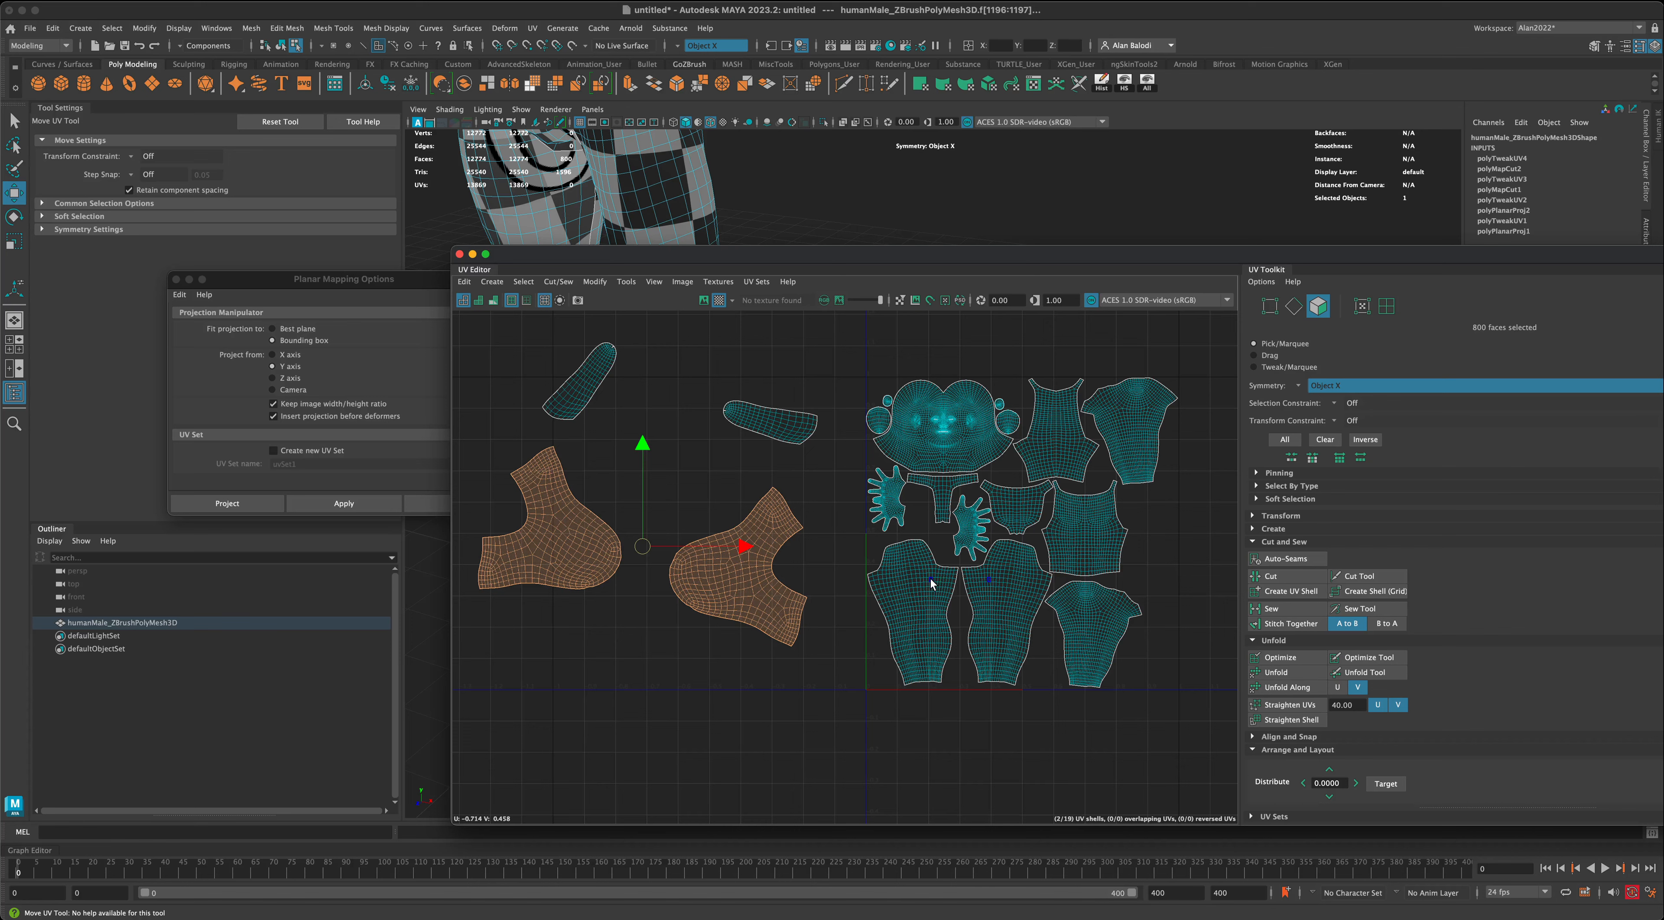
pyautogui.doubleClick(931, 575)
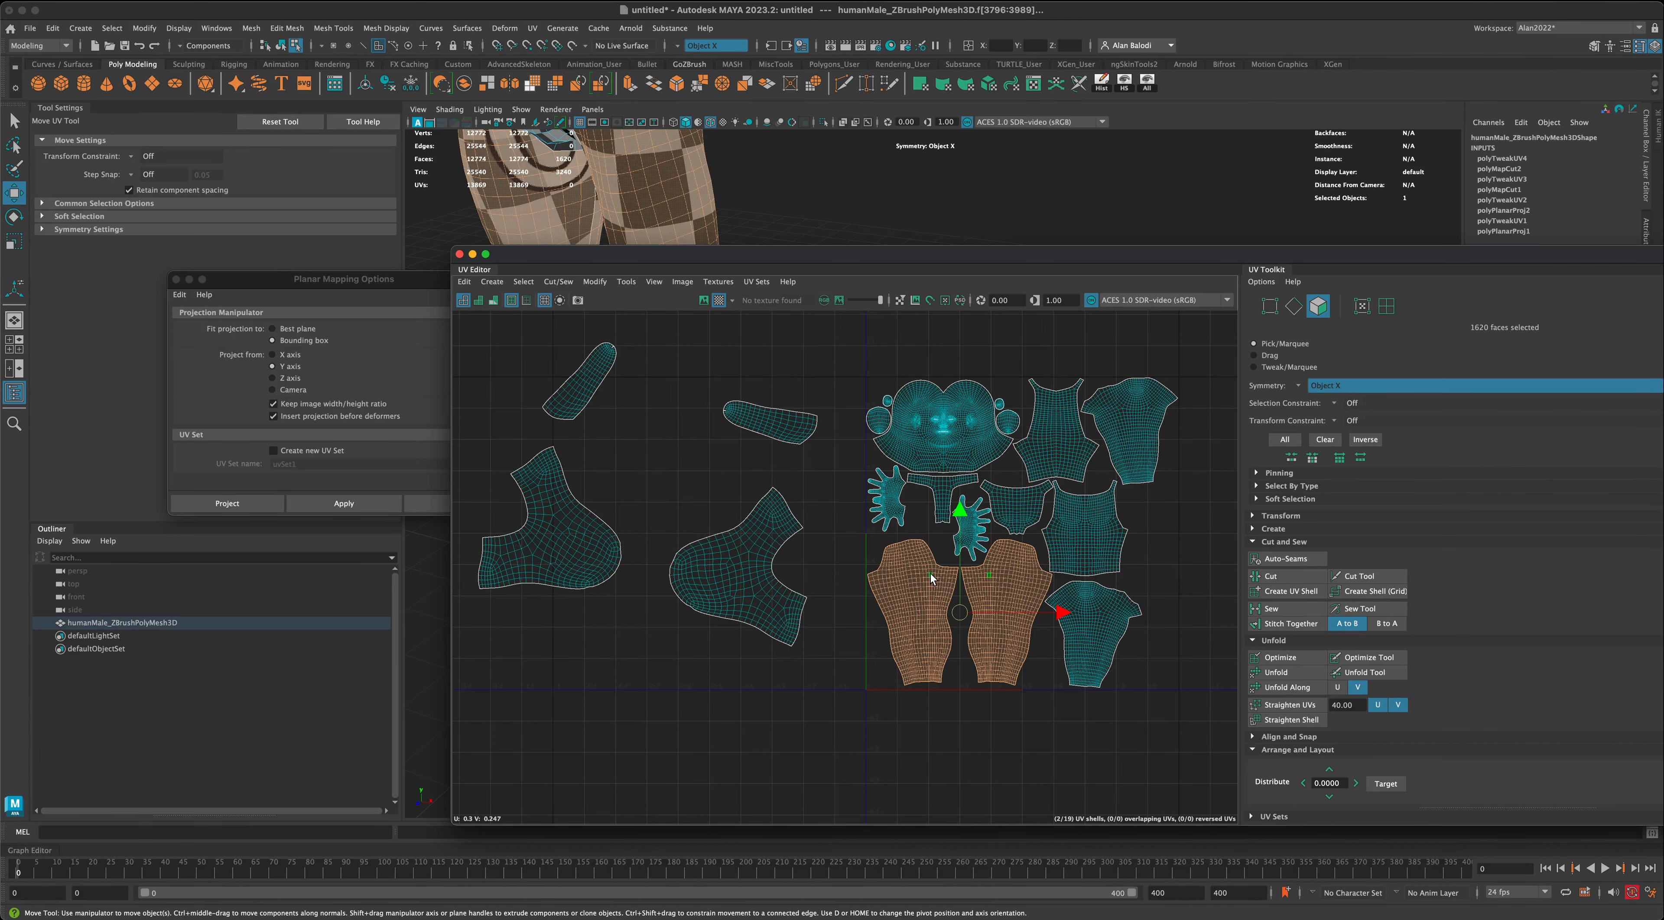
pyautogui.click(834, 571)
pyautogui.keyDown('alt'); pyautogui.moveTo(837, 574); pyautogui.dragTo(817, 576, button='middle'); pyautogui.keyUp('alt')
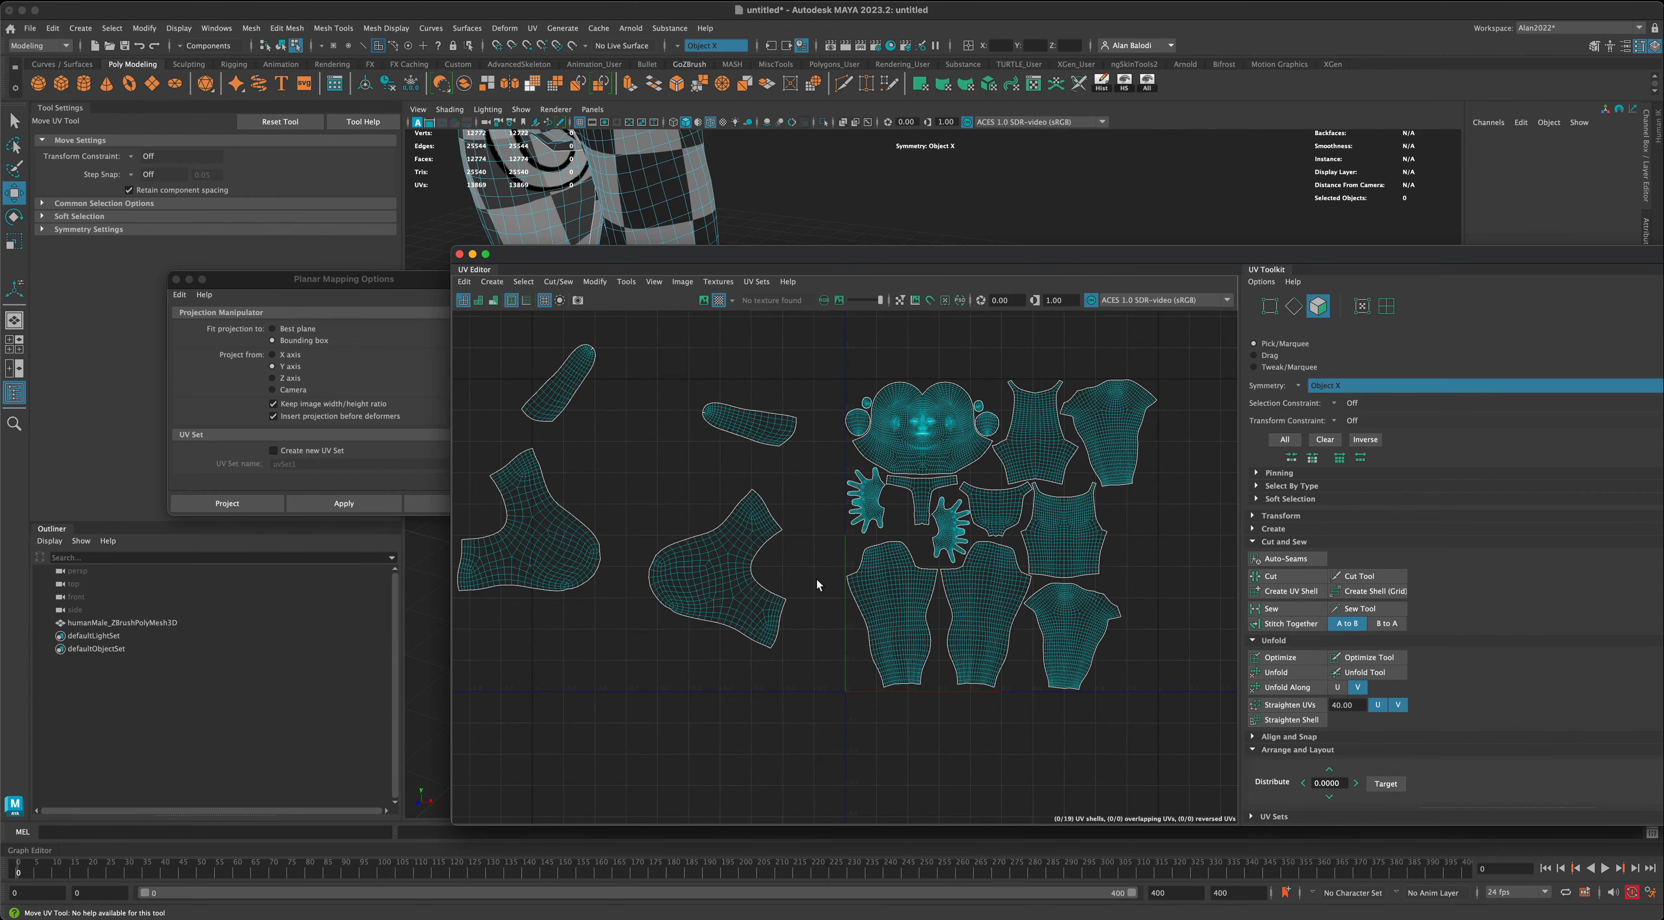
pyautogui.doubleClick(733, 558)
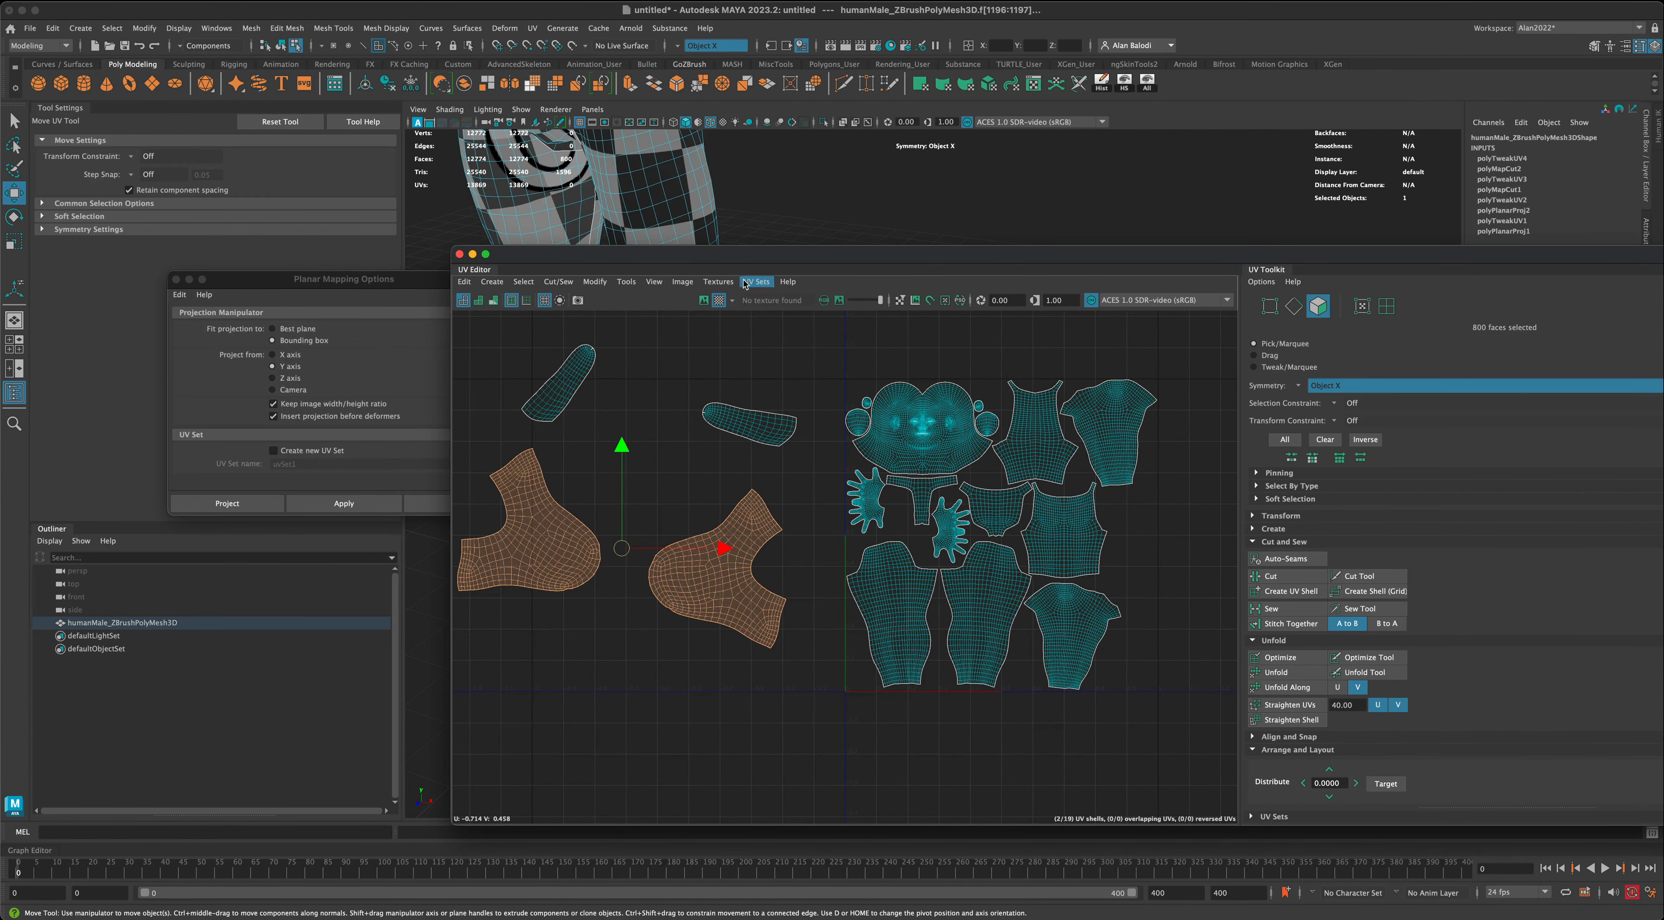
pyautogui.moveTo(739, 263); pyautogui.dragTo(765, 239)
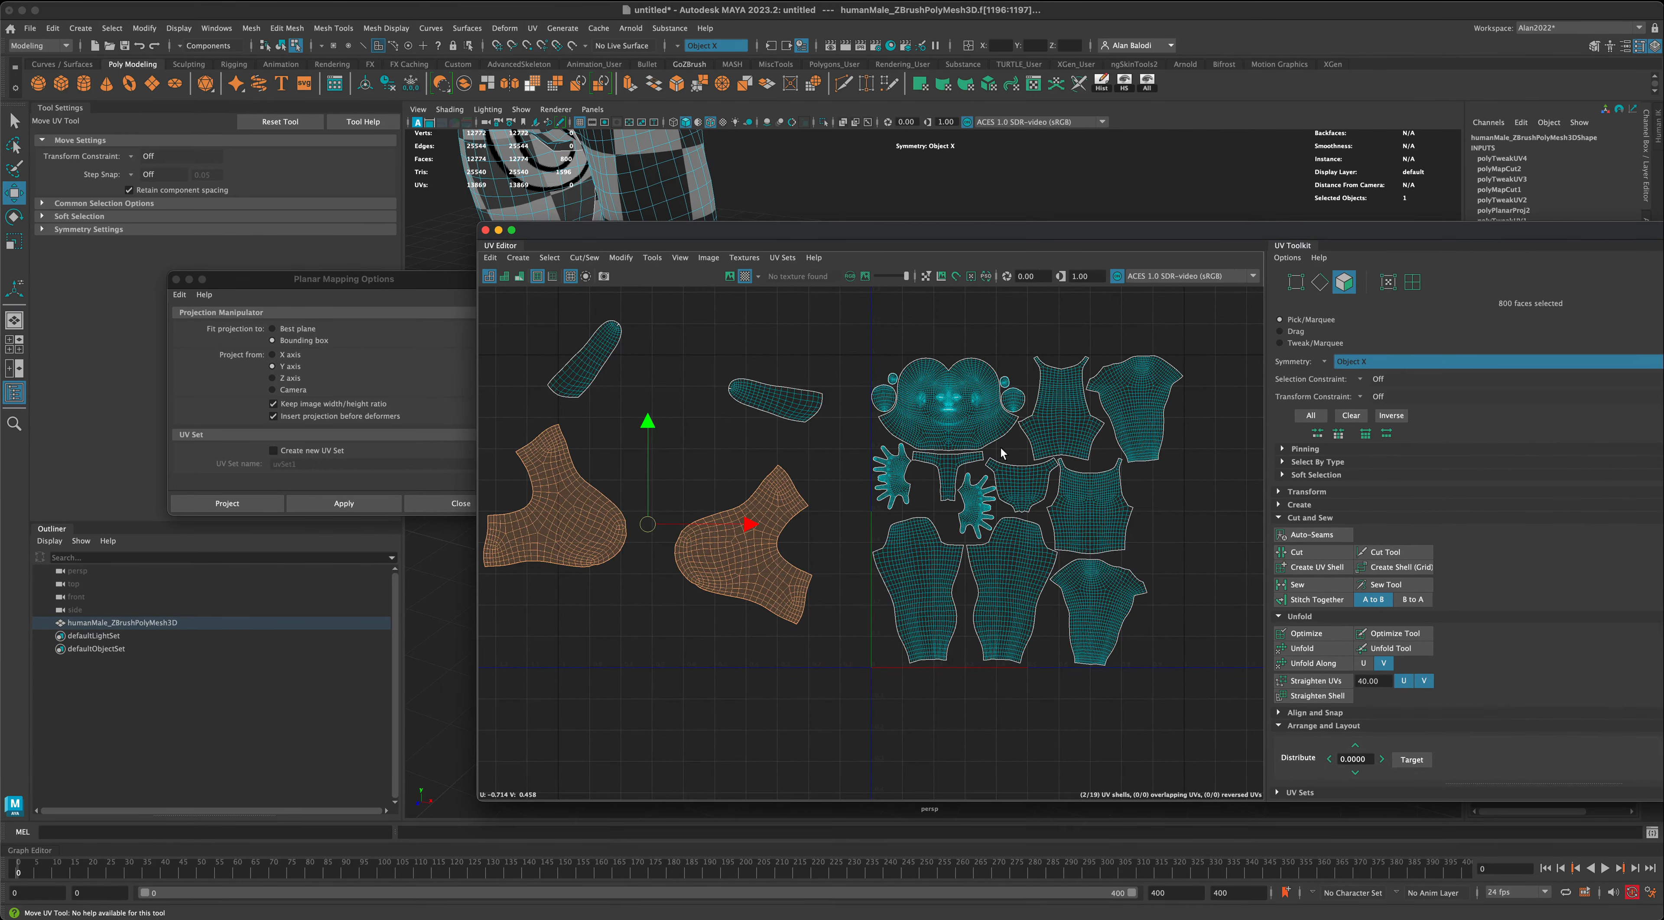
pyautogui.click(662, 539)
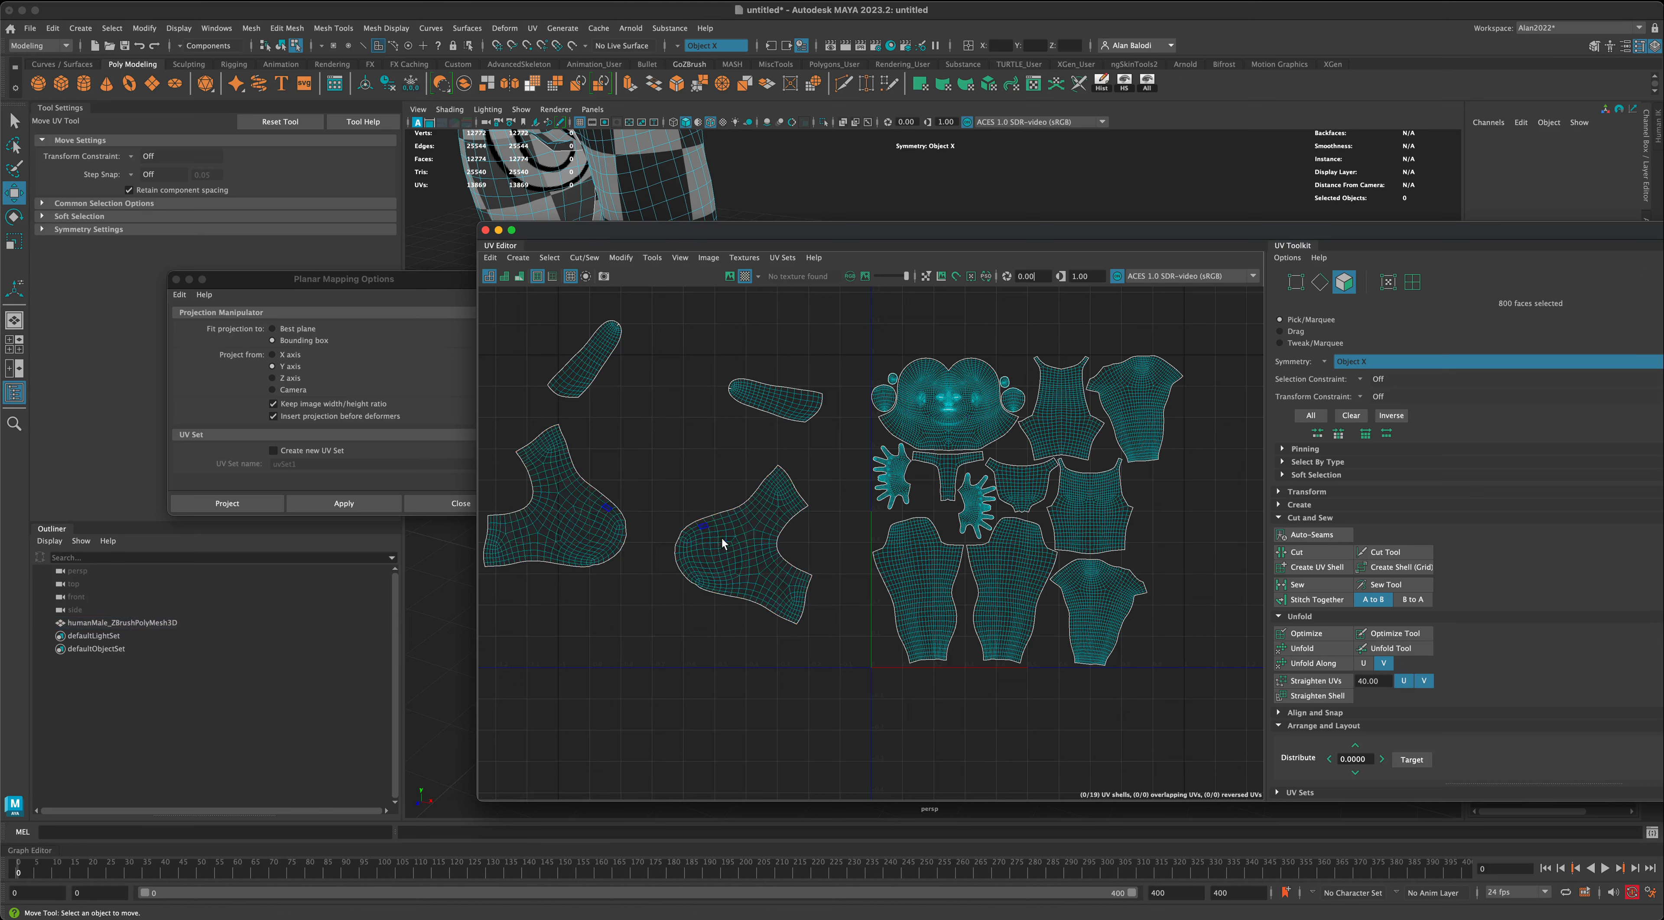
# - Turn symmetry off, select only the upper-foot shell nearer the UV tile and flip it along U
pyautogui.doubleClick(723, 547)
pyautogui.click(705, 338)
pyautogui.click(676, 45)
pyautogui.click(699, 55)
pyautogui.click(736, 534)
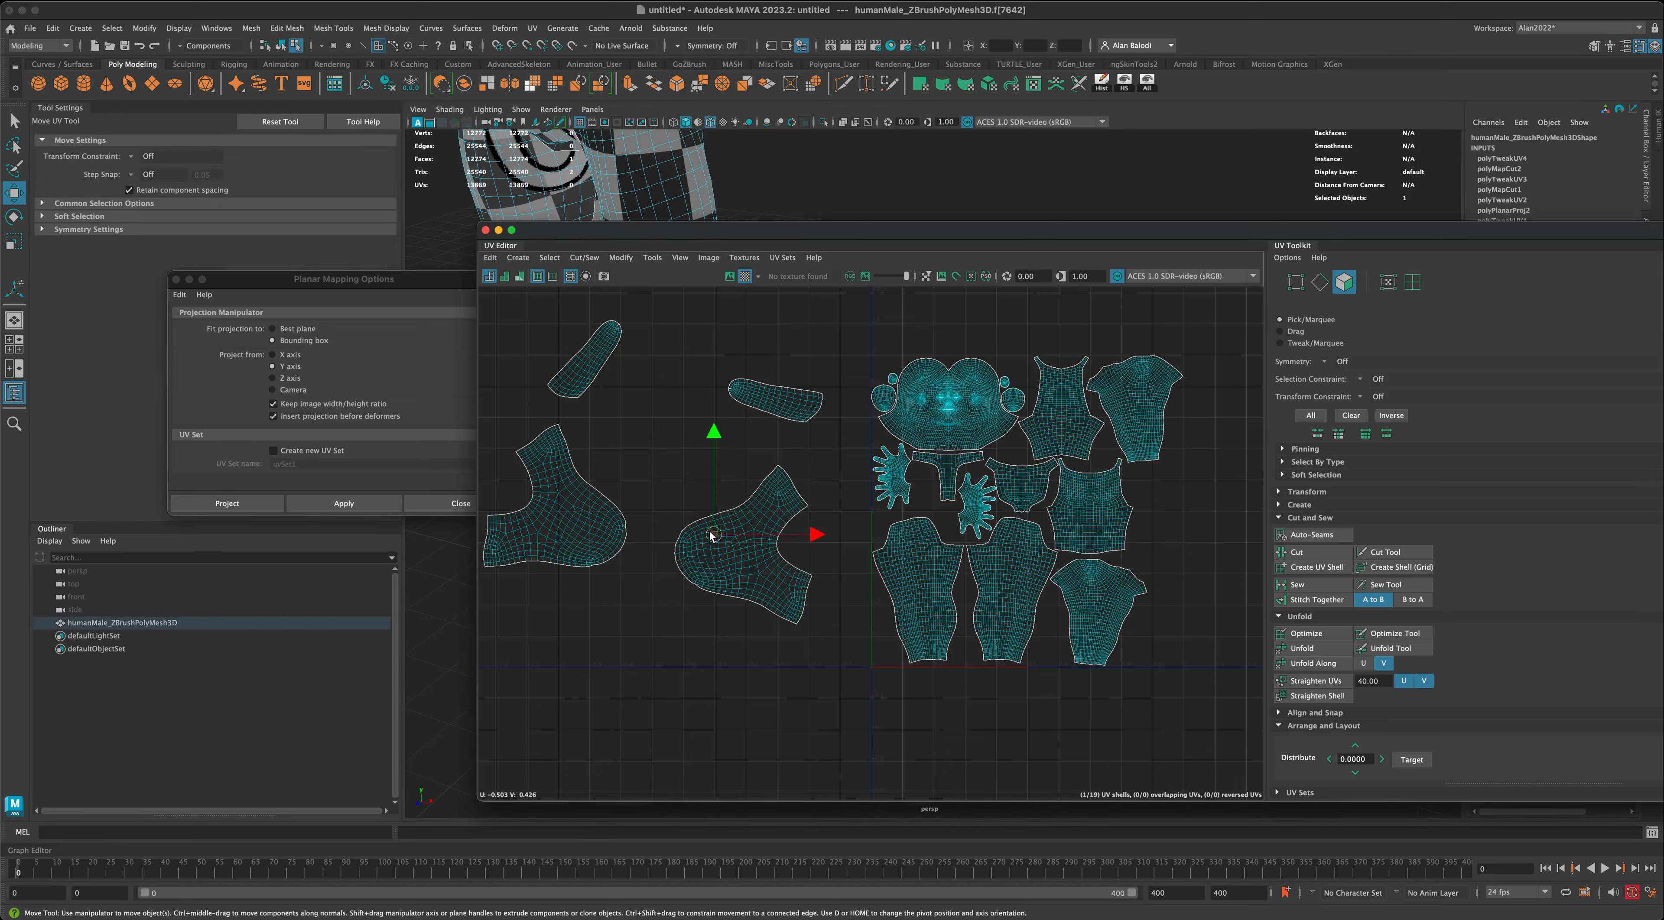
pyautogui.doubleClick(740, 539)
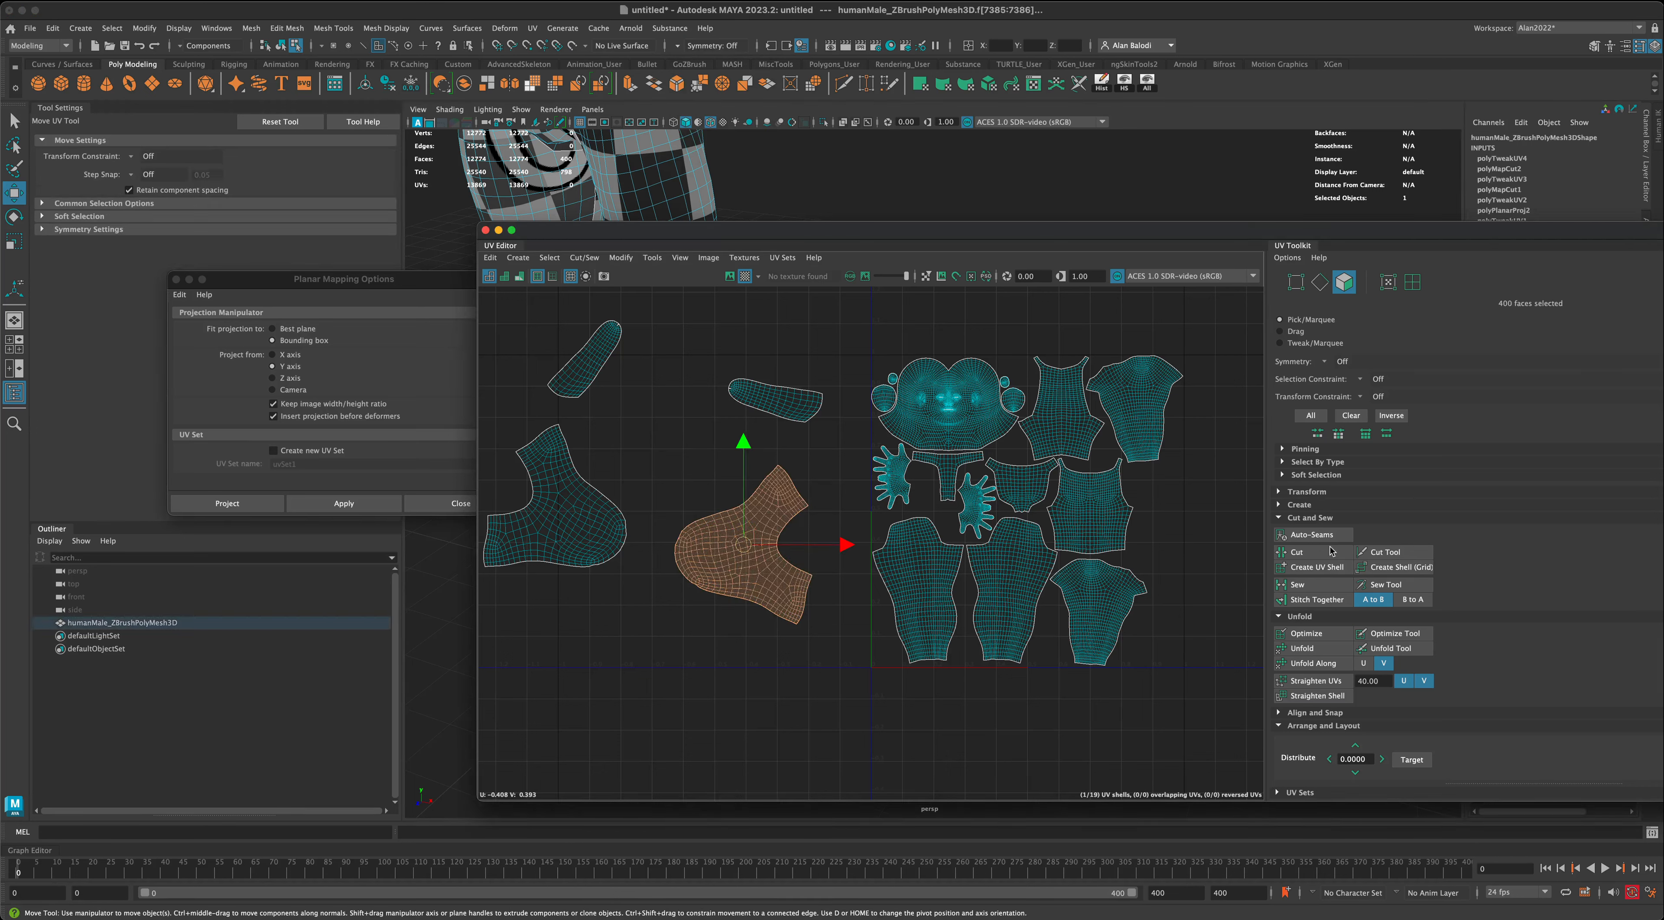
pyautogui.click(1306, 492)
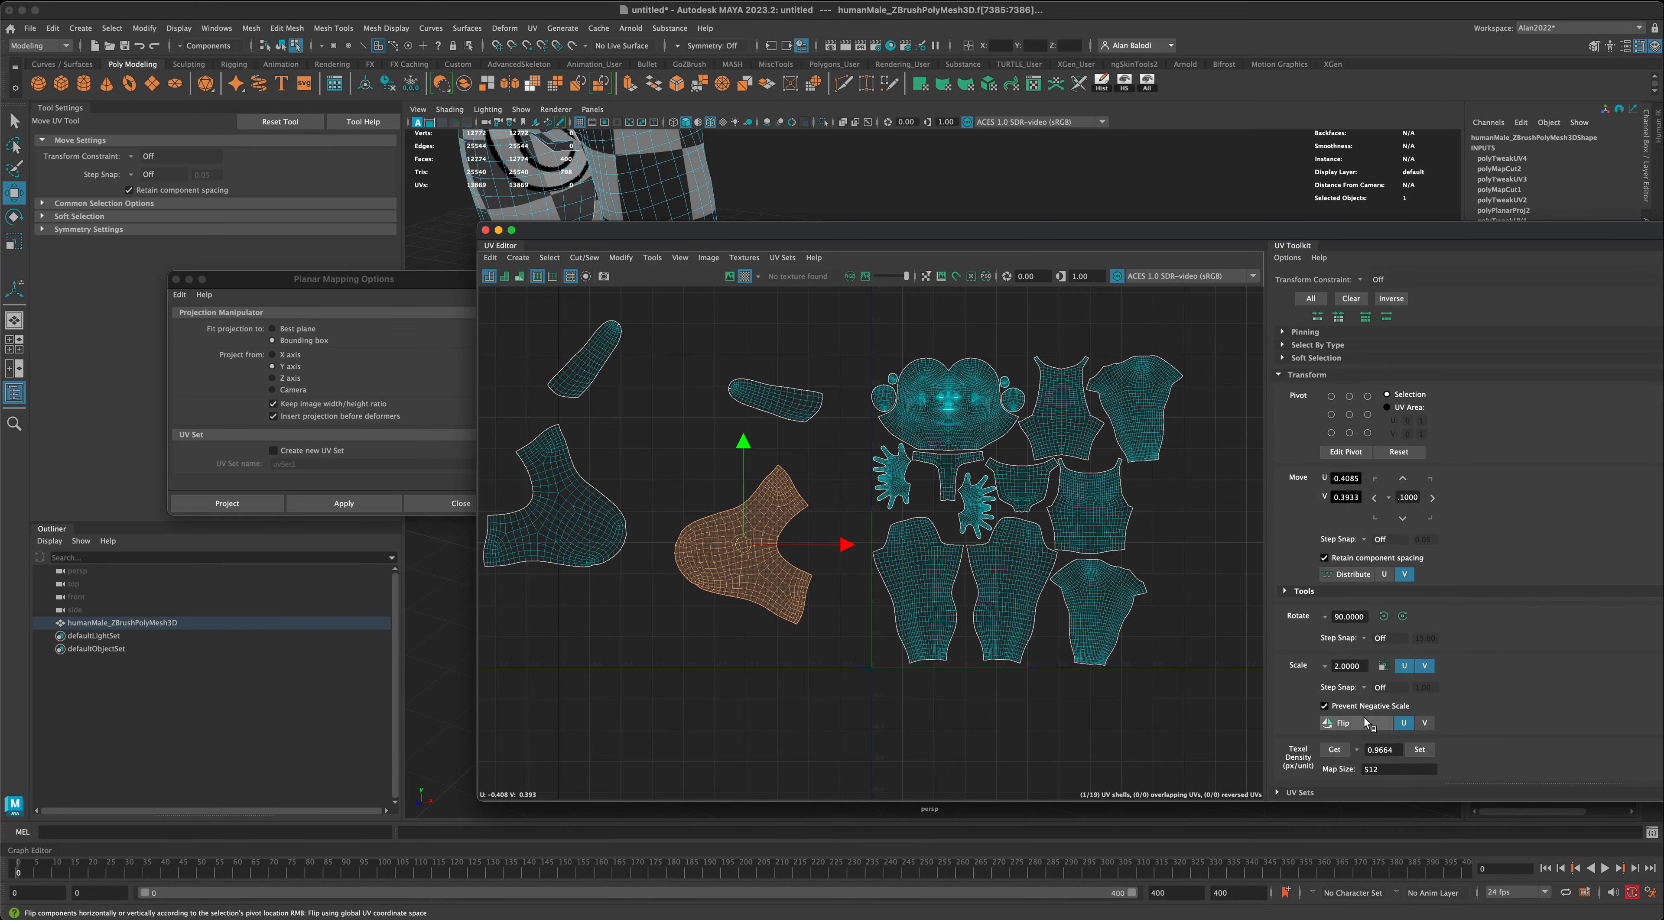
pyautogui.click(1352, 723)
# - Try Stack Similar on both upper-foot shells, move the stack towards the UV tile, and undo both operations
pyautogui.keyDown('shift'); pyautogui.click(595, 533); pyautogui.keyUp('shift')
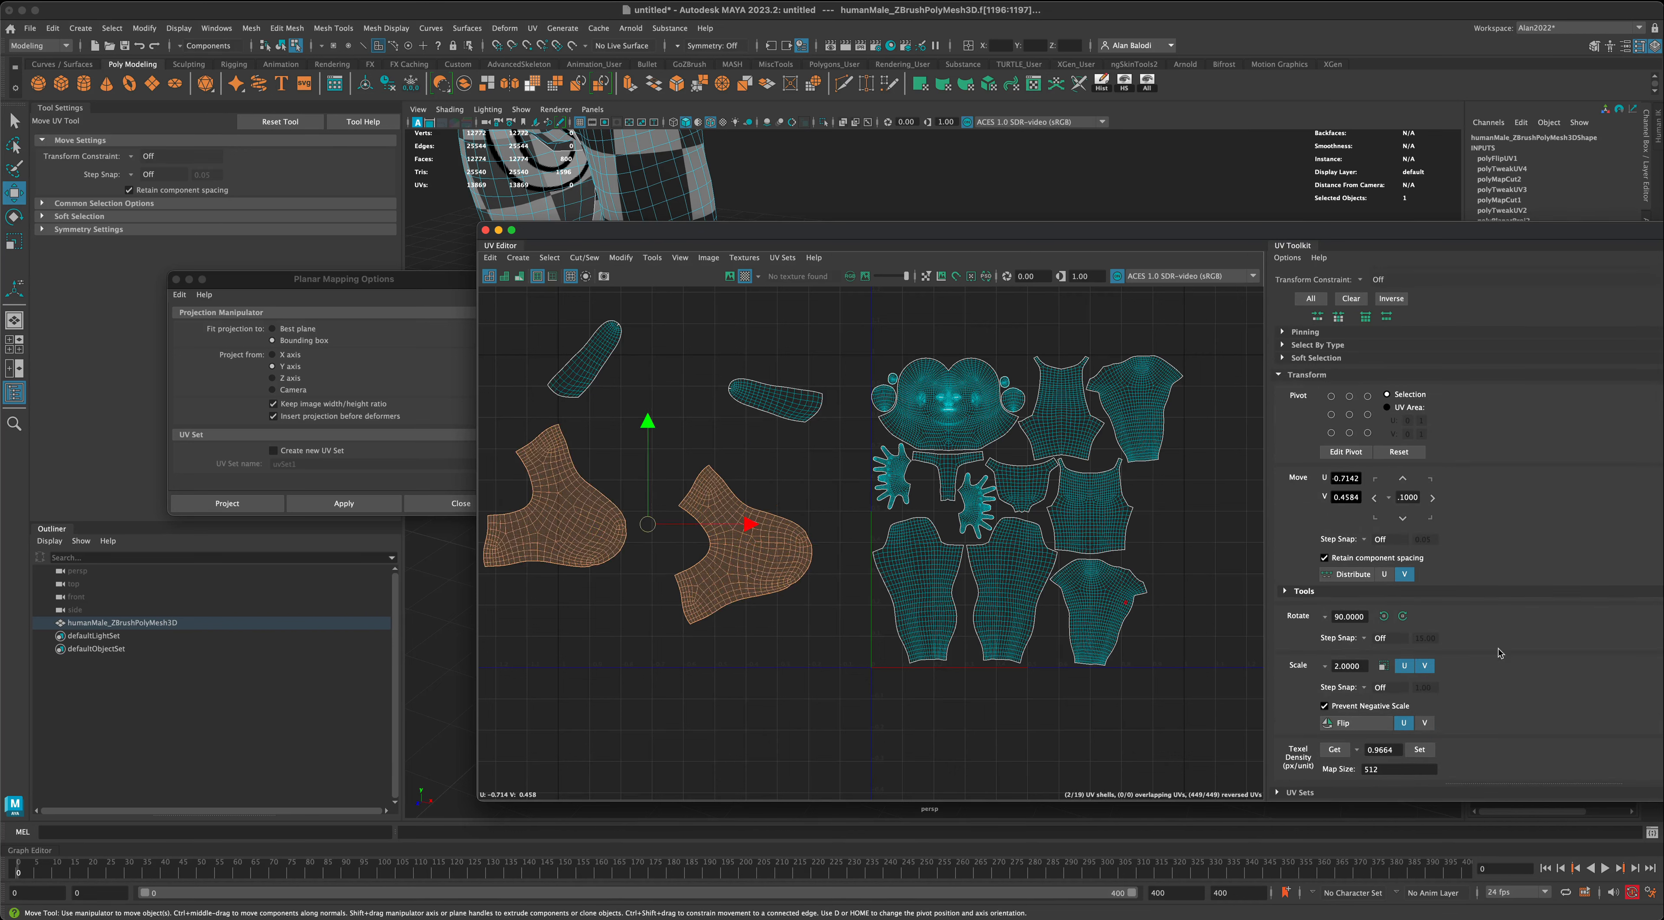
pyautogui.scroll(-10, 1492, 672)
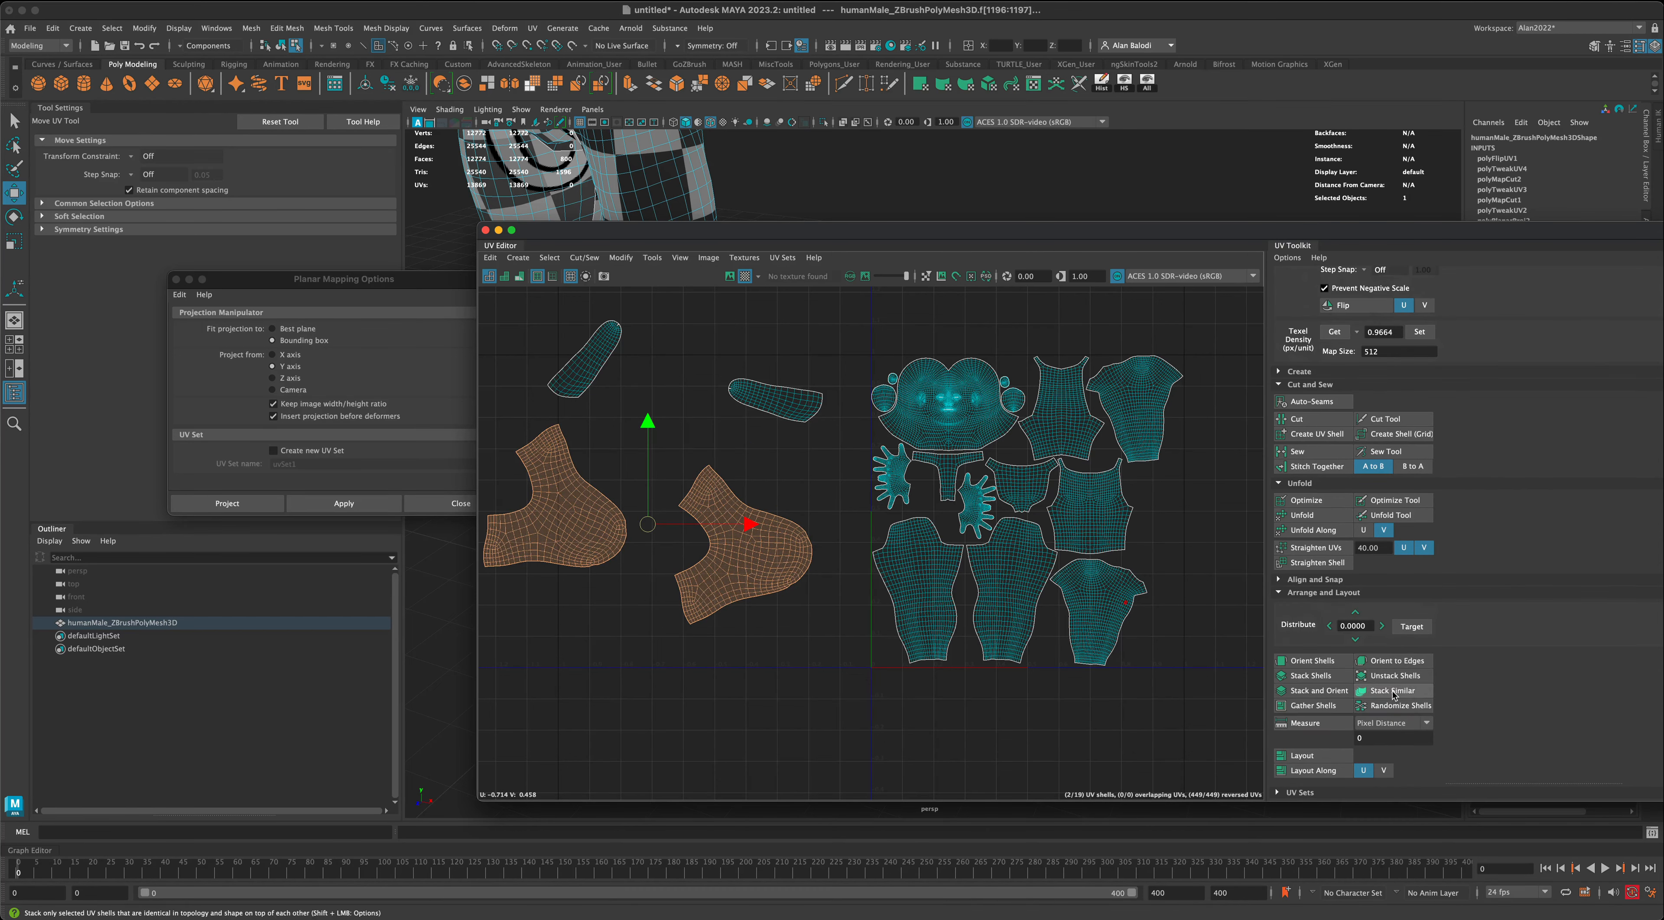
pyautogui.click(1393, 695)
pyautogui.moveTo(650, 531); pyautogui.dragTo(797, 542)
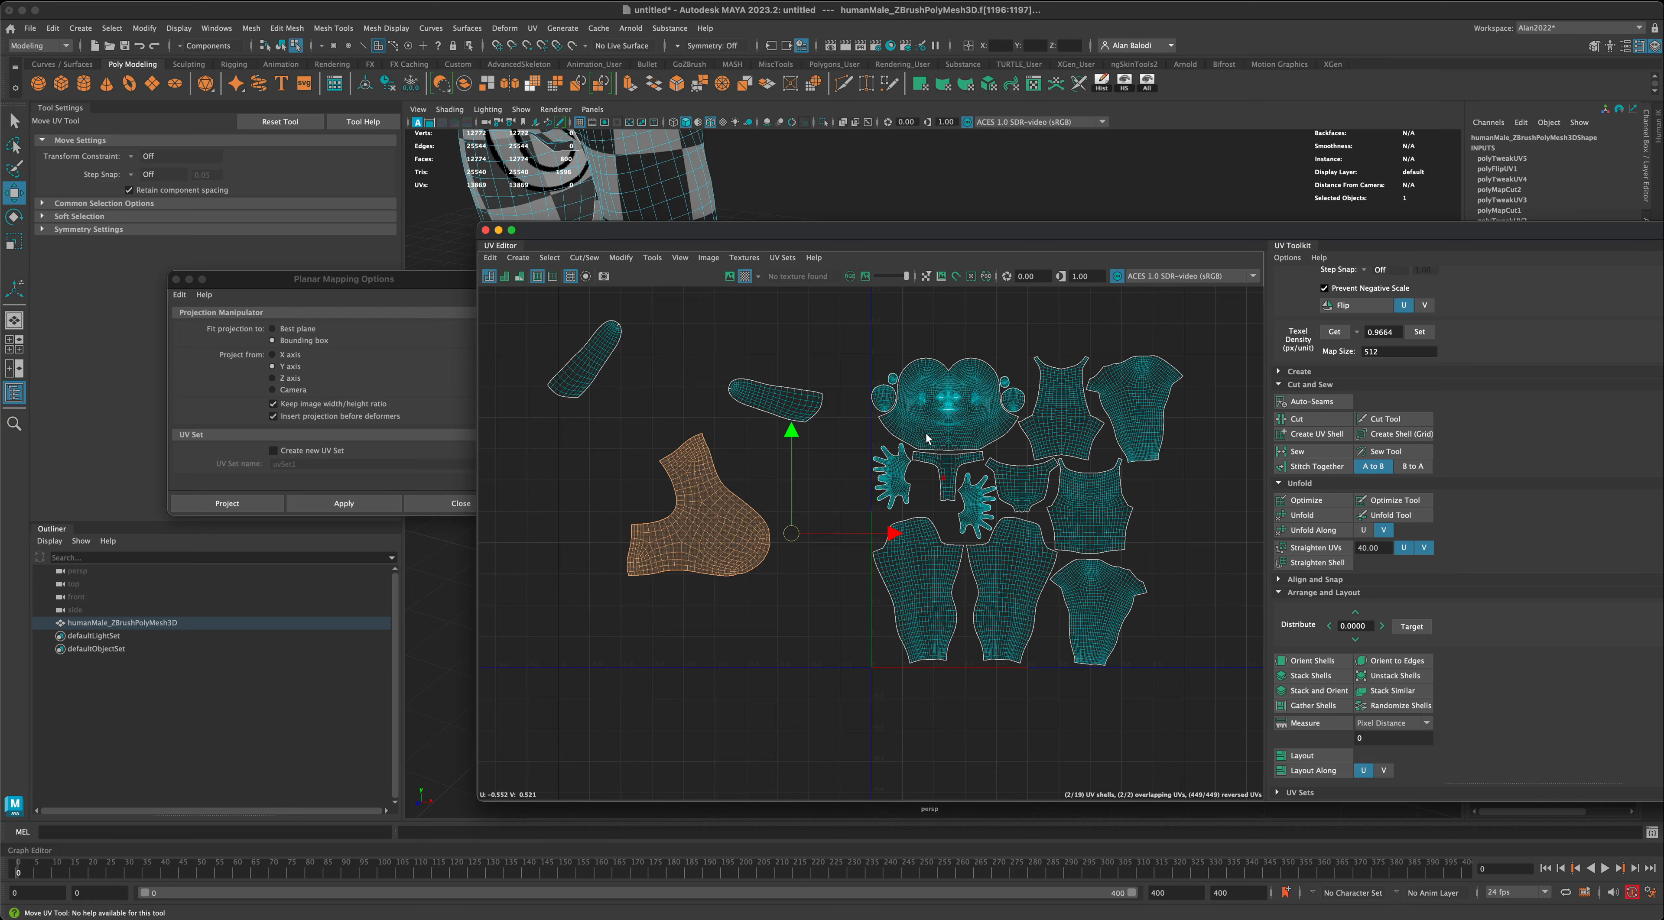
pyautogui.press('super+z')
pyautogui.press('super+z')
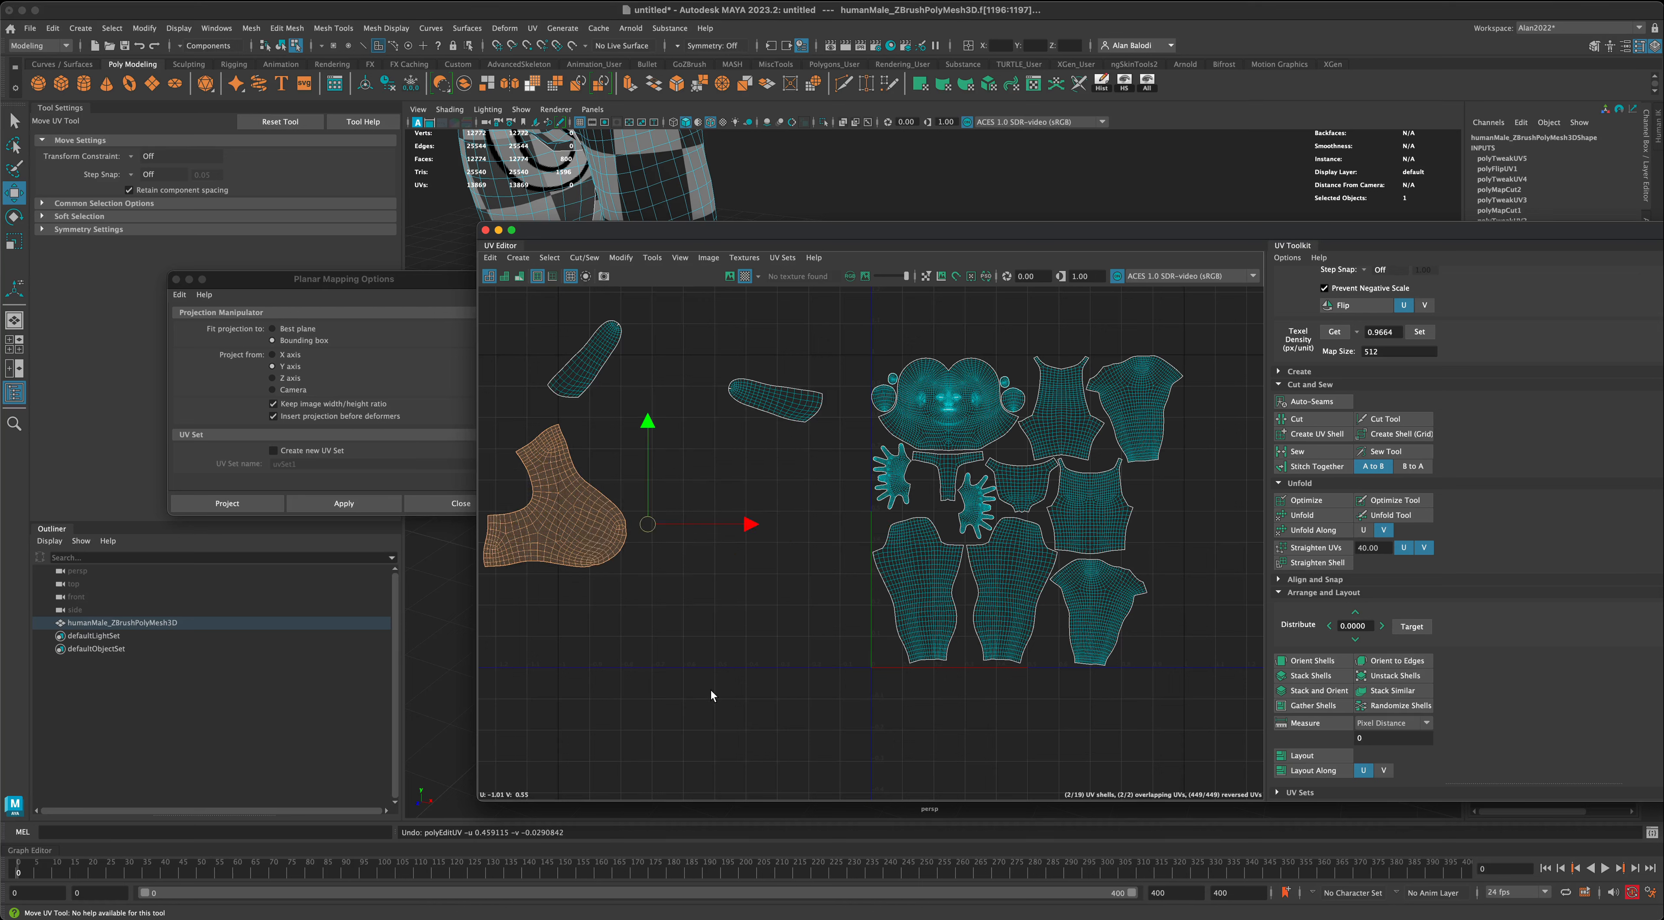
# - Select all four sole and upper-foot shells and scale them down uniformly to roughly match the body shells
pyautogui.click(715, 684)
pyautogui.click(774, 563)
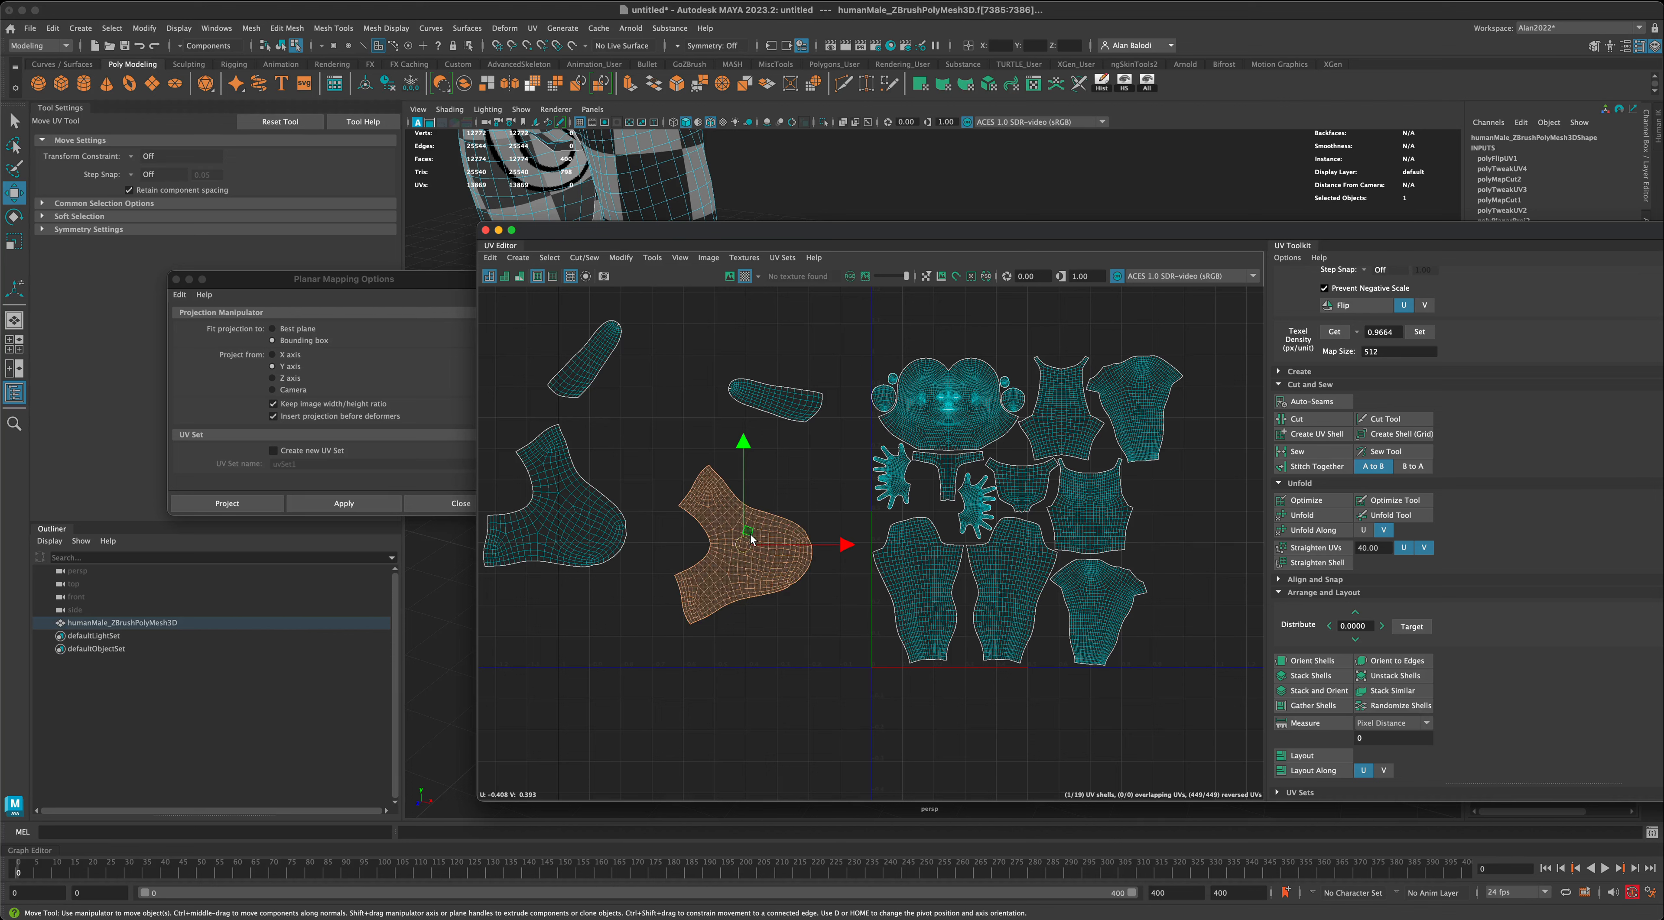
pyautogui.keyDown('shift'); pyautogui.click(585, 535); pyautogui.keyUp('shift')
pyautogui.keyDown('shift'); pyautogui.click(587, 380); pyautogui.keyUp('shift')
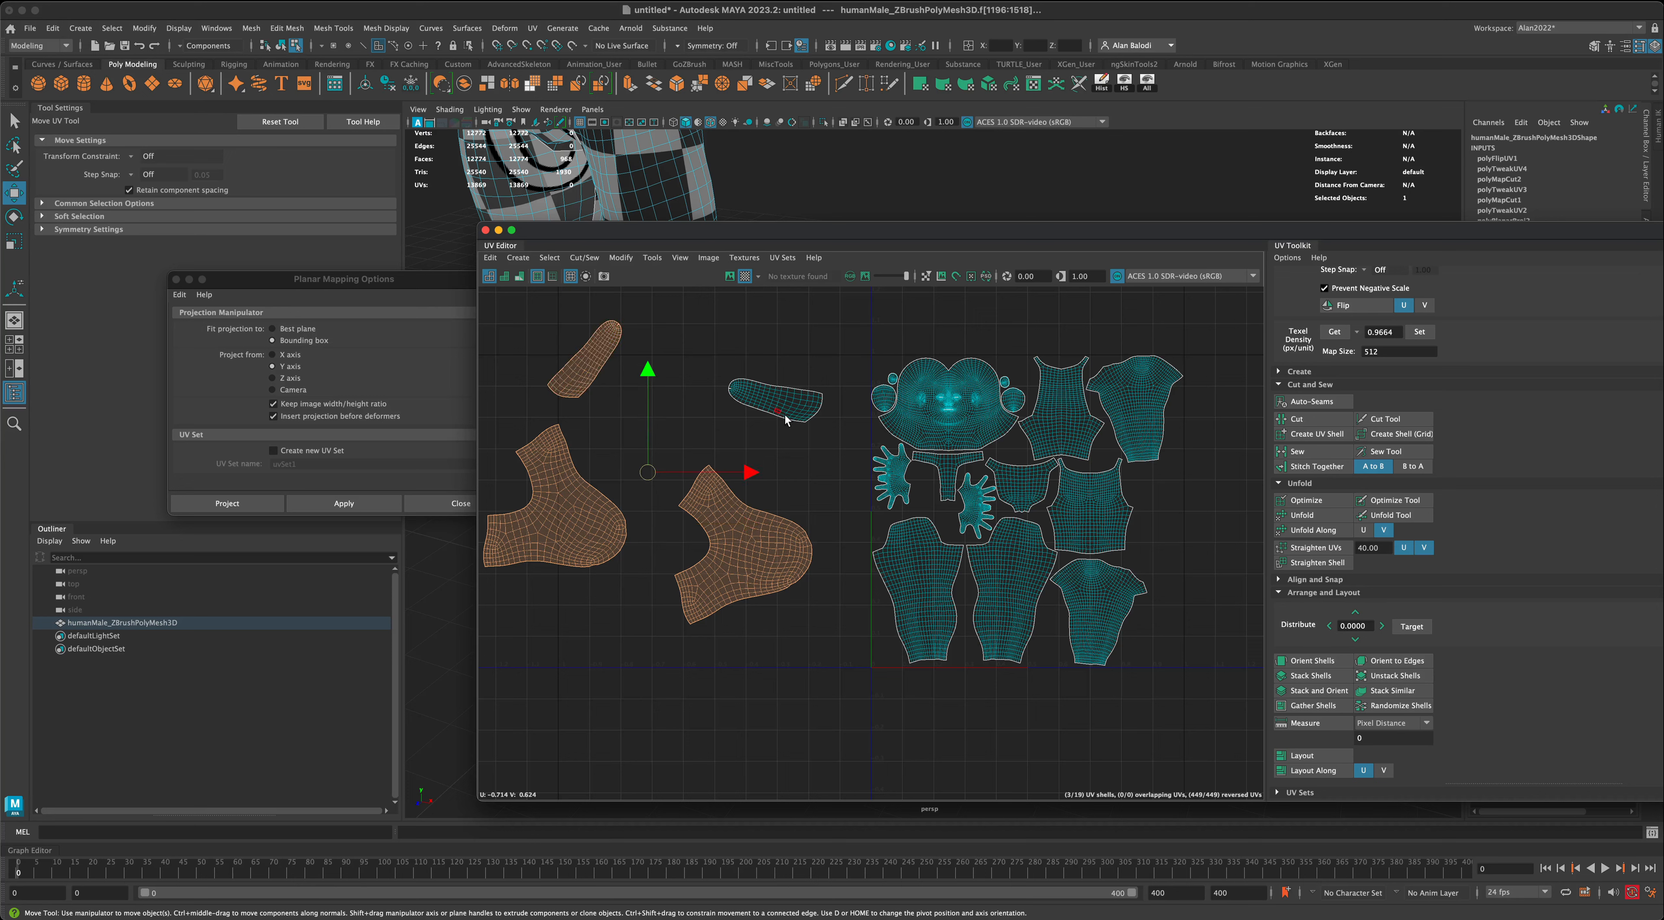
pyautogui.keyDown('shift'); pyautogui.click(804, 415); pyautogui.keyUp('shift')
pyautogui.press('r')
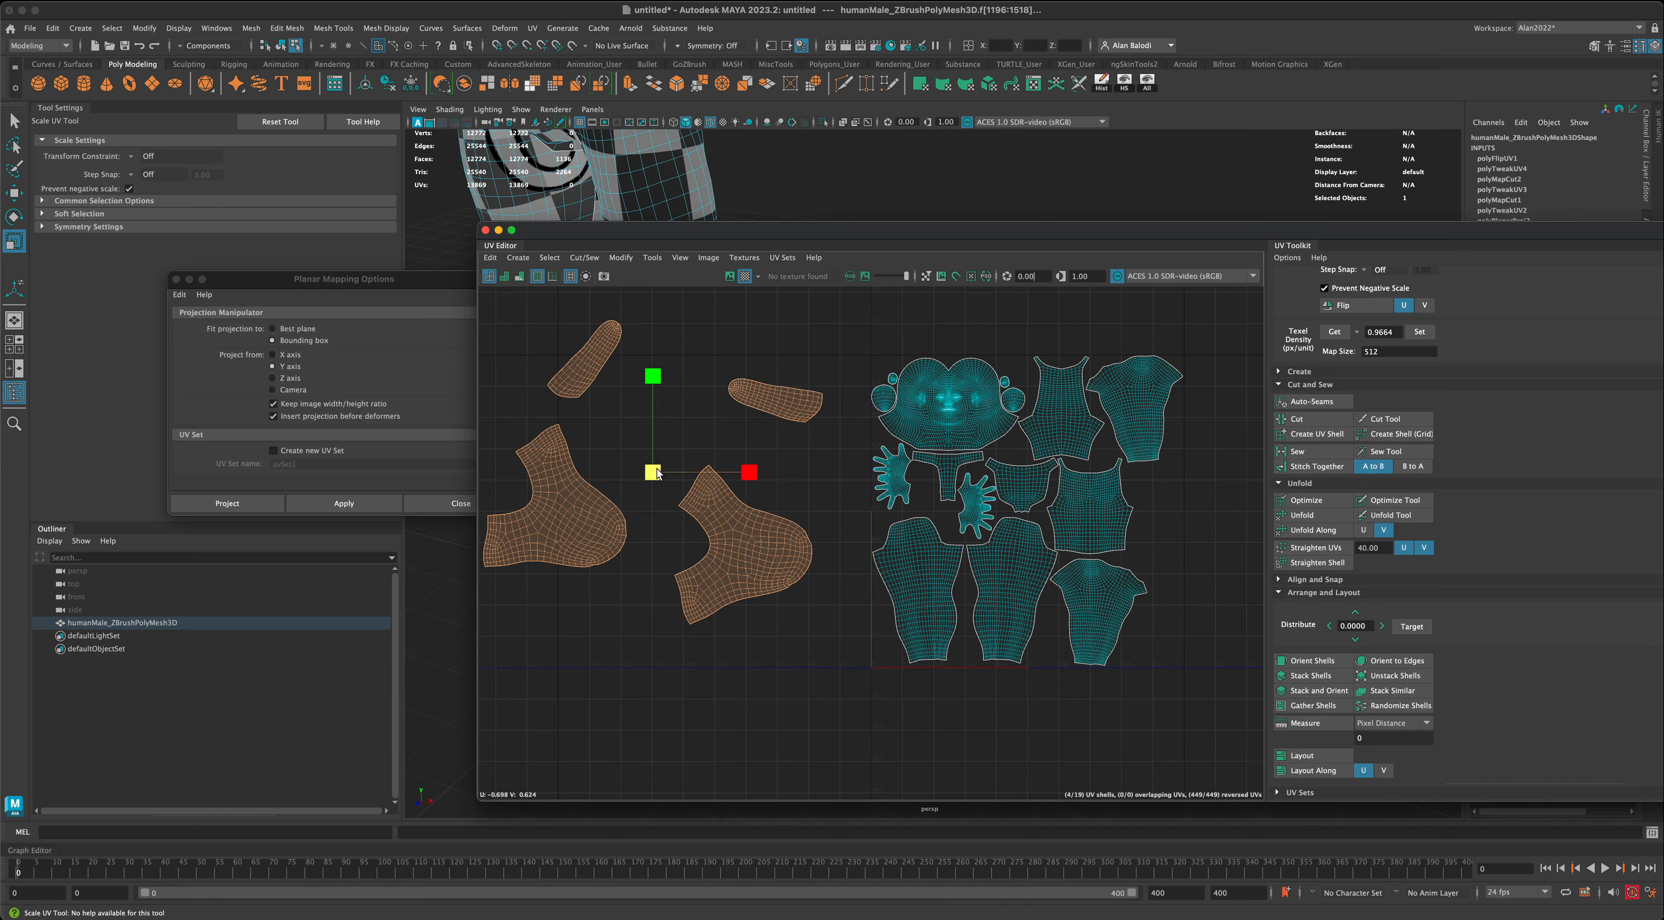
pyautogui.moveTo(653, 472); pyautogui.dragTo(607, 489)
pyautogui.keyDown('alt'); pyautogui.moveTo(742, 570); pyautogui.dragTo(727, 575, button='middle'); pyautogui.keyUp('alt')
pyautogui.scroll(2, 740, 594)
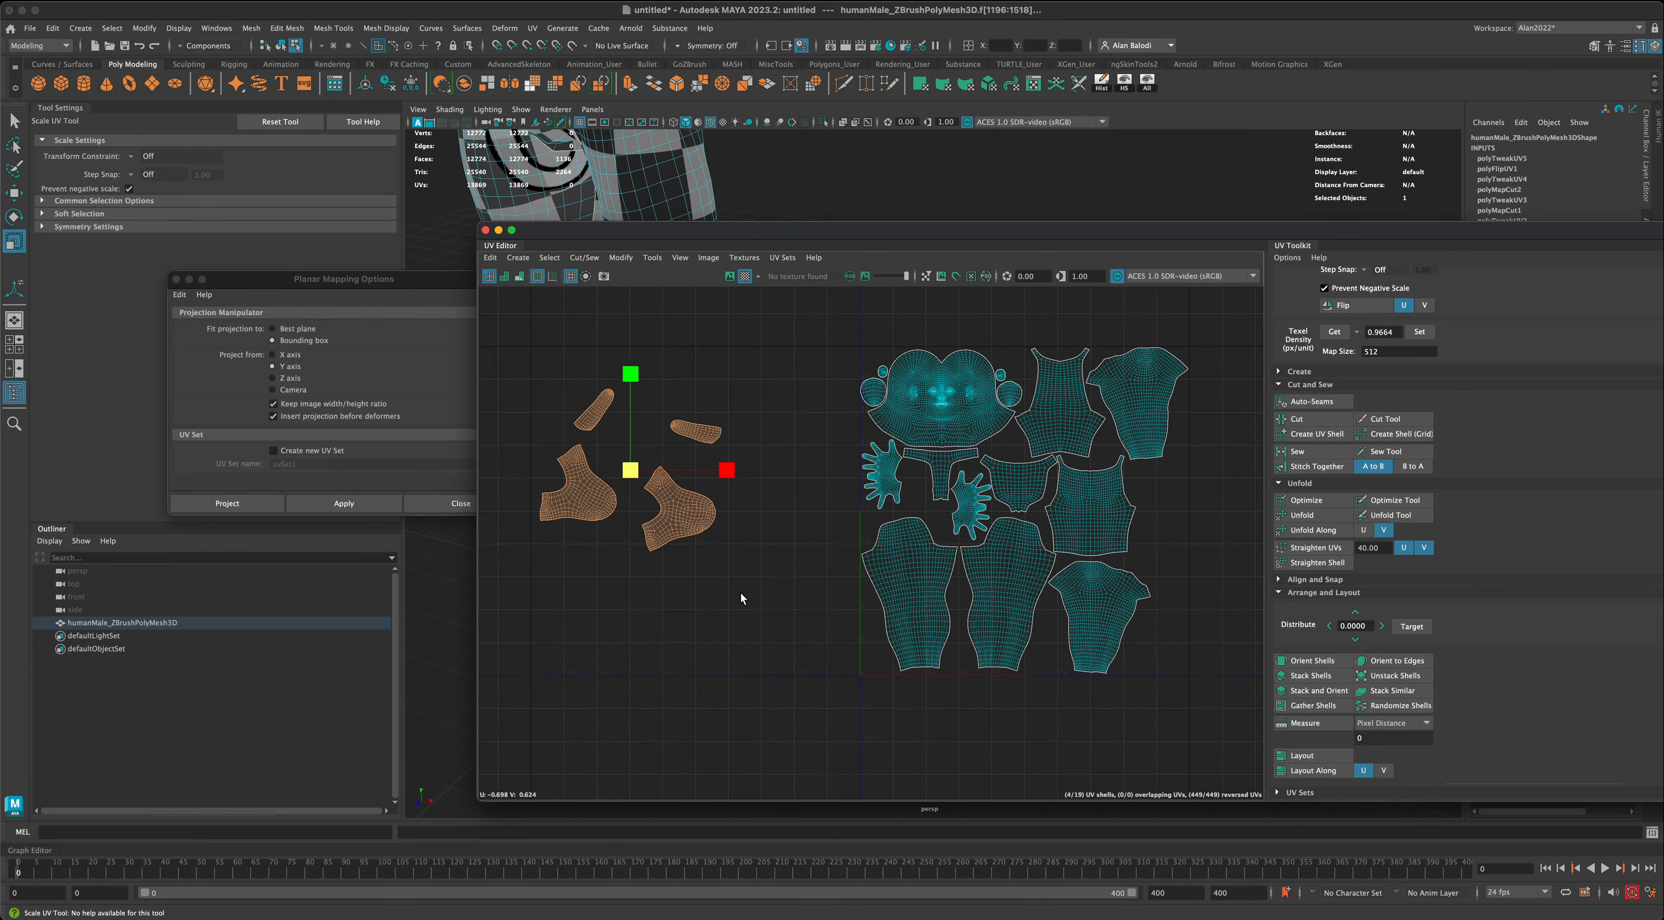
pyautogui.click(738, 594)
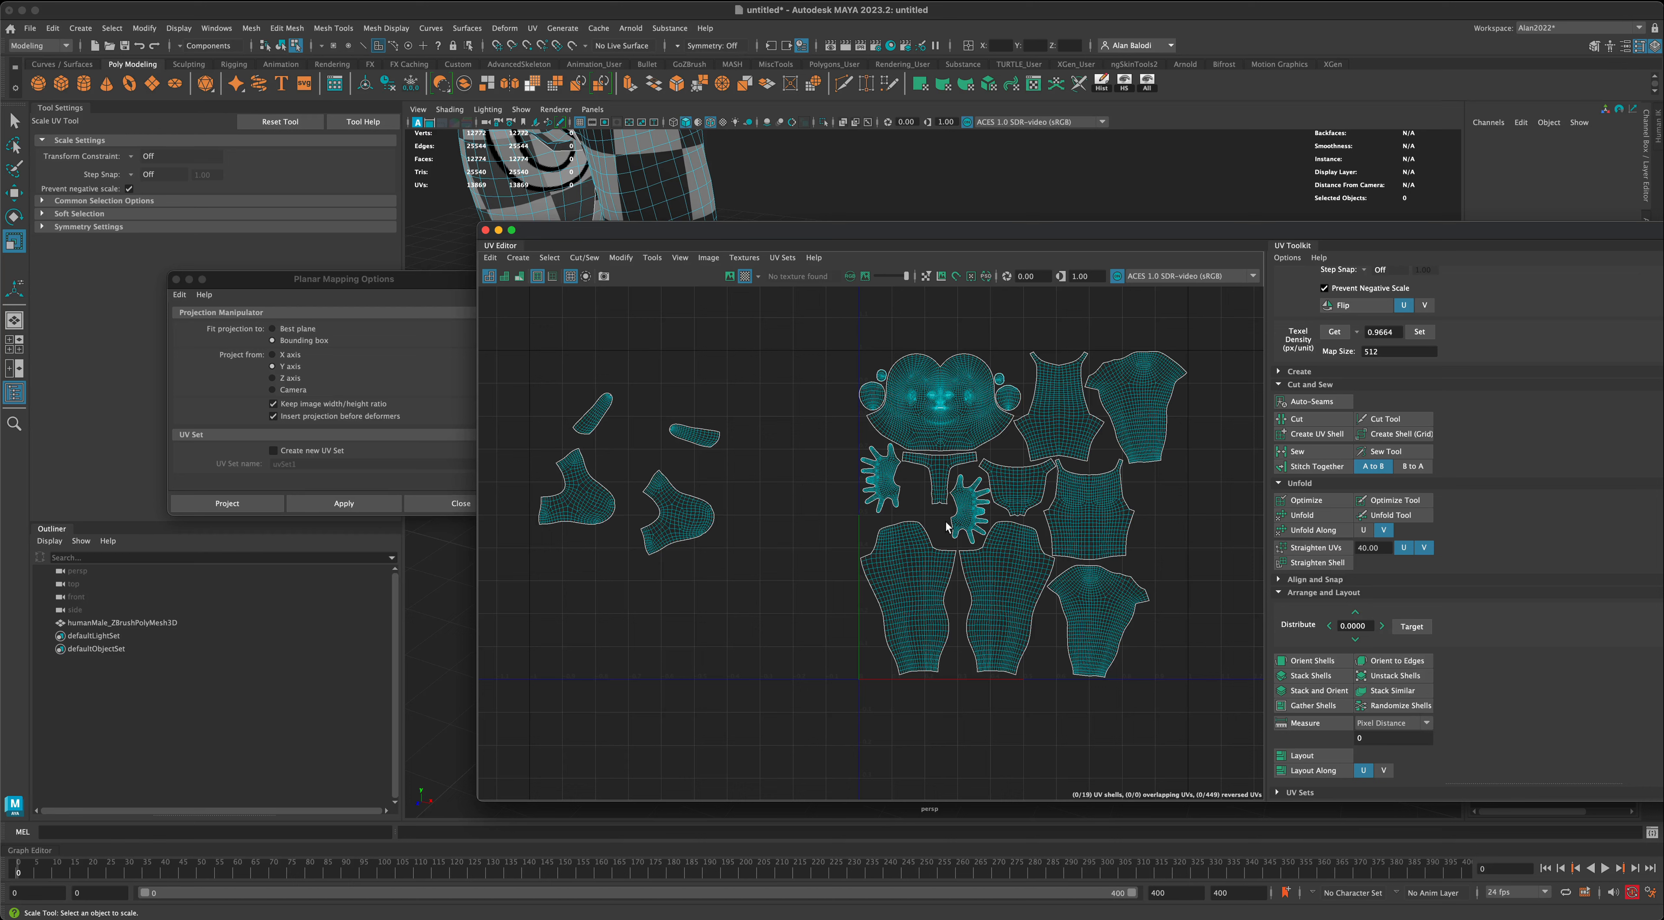
# - Sample the texel density of the small T-shaped shell below the head and apply 2.6707 at map size 512 to all four foot shells
pyautogui.click(943, 475)
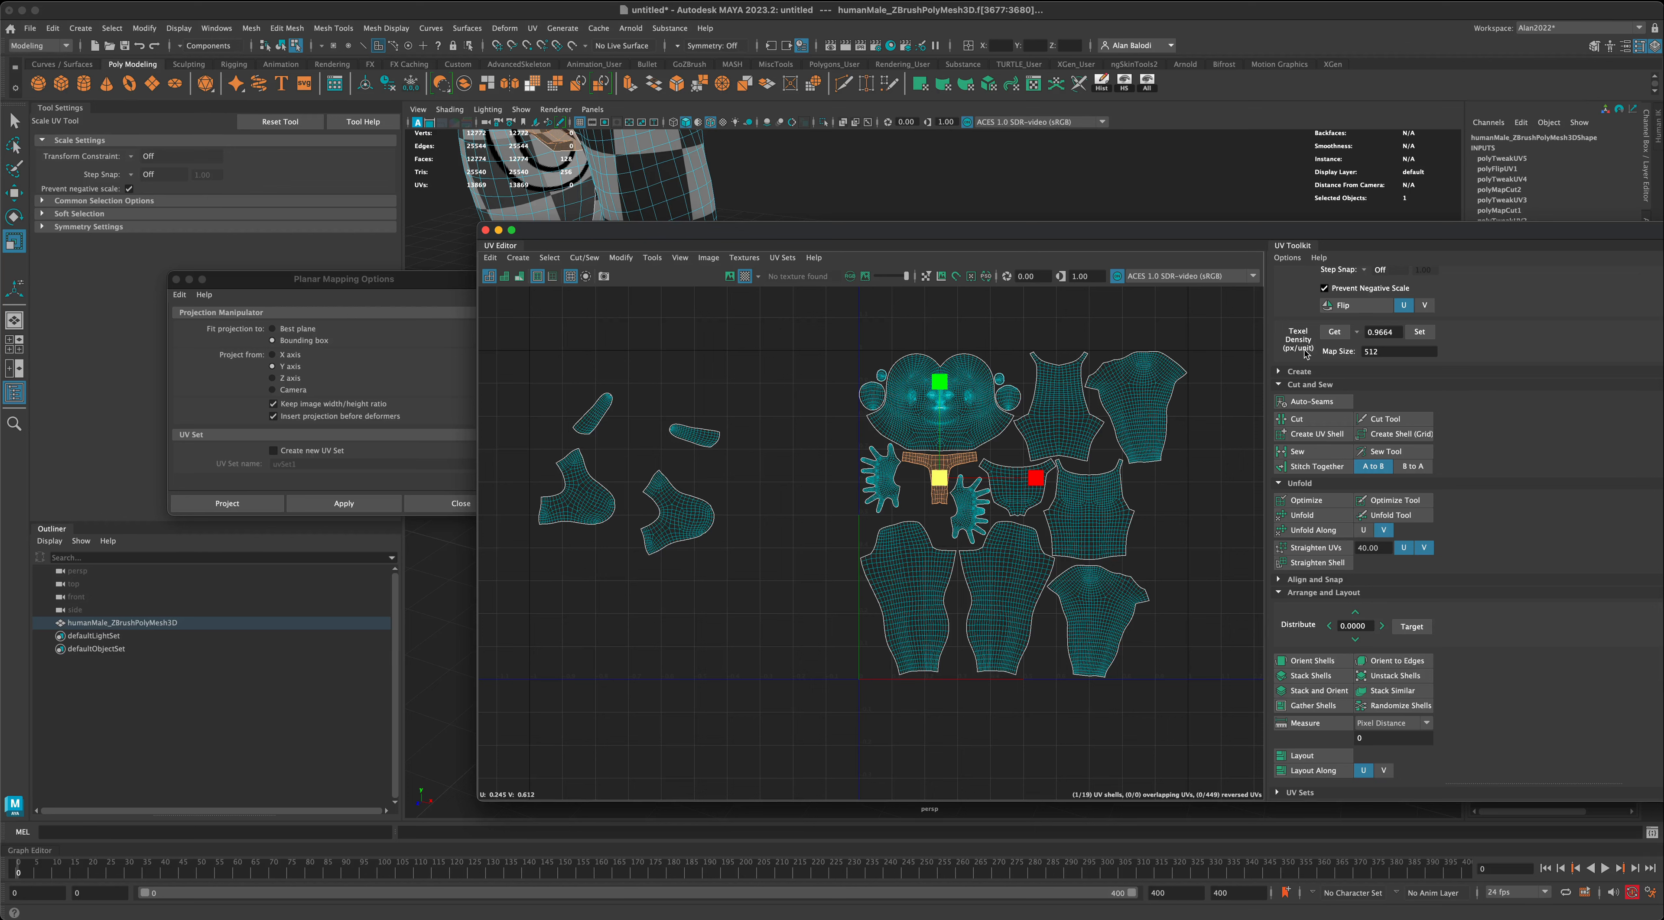
pyautogui.click(1333, 338)
pyautogui.click(1334, 338)
pyautogui.moveTo(1394, 334); pyautogui.dragTo(1355, 331)
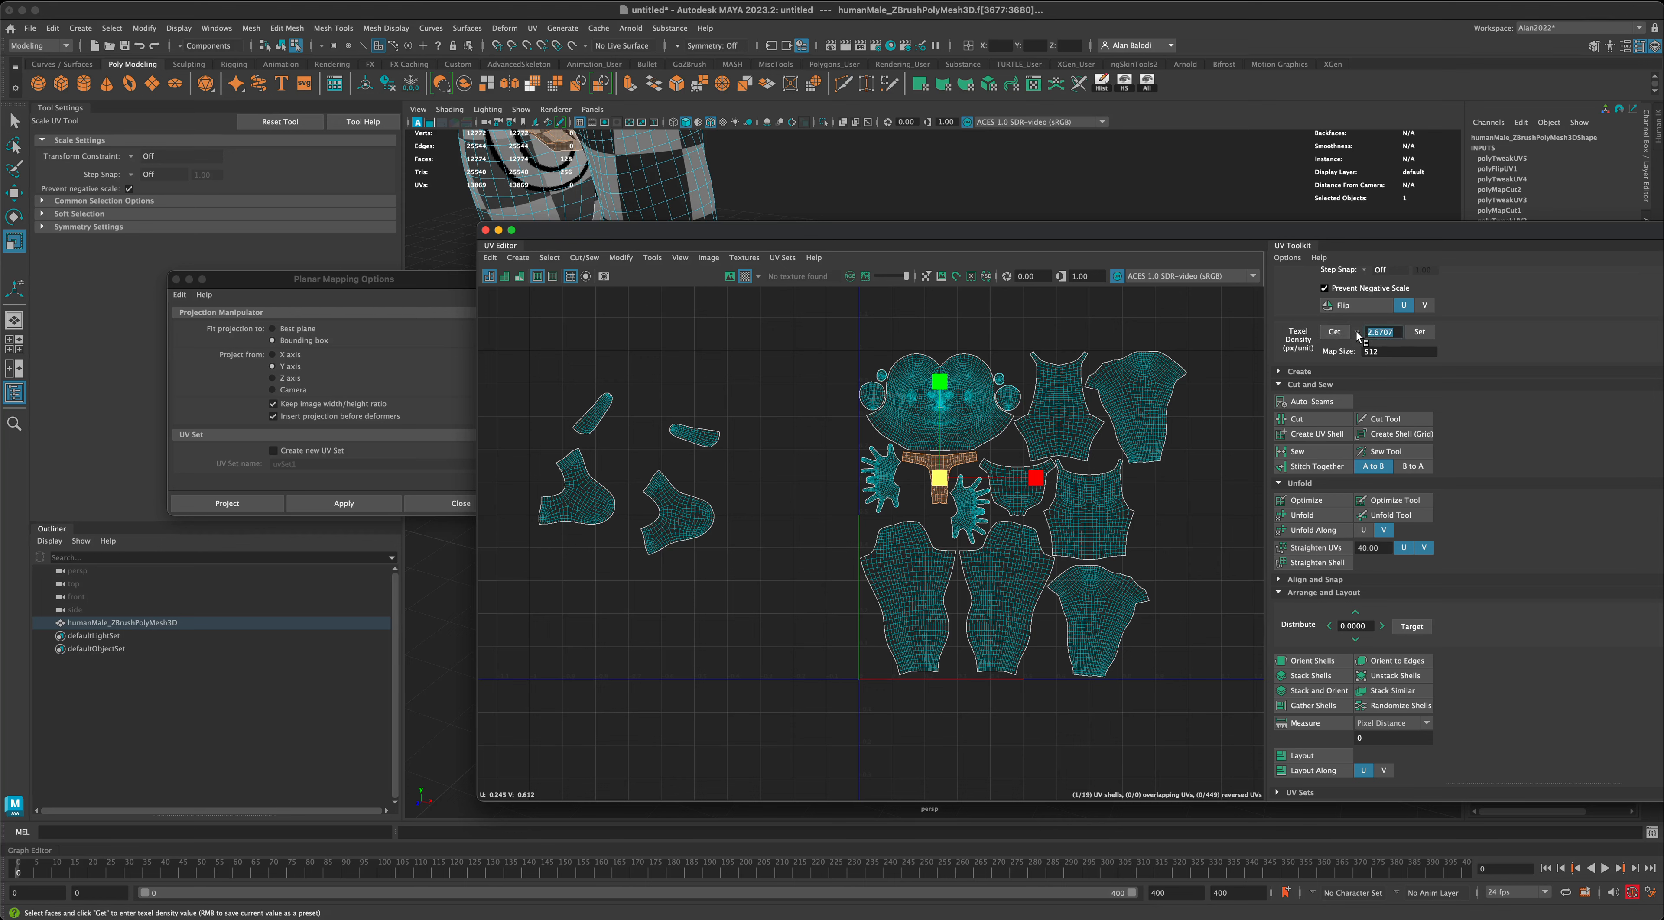
pyautogui.moveTo(520, 379); pyautogui.dragTo(747, 564)
pyautogui.click(1419, 332)
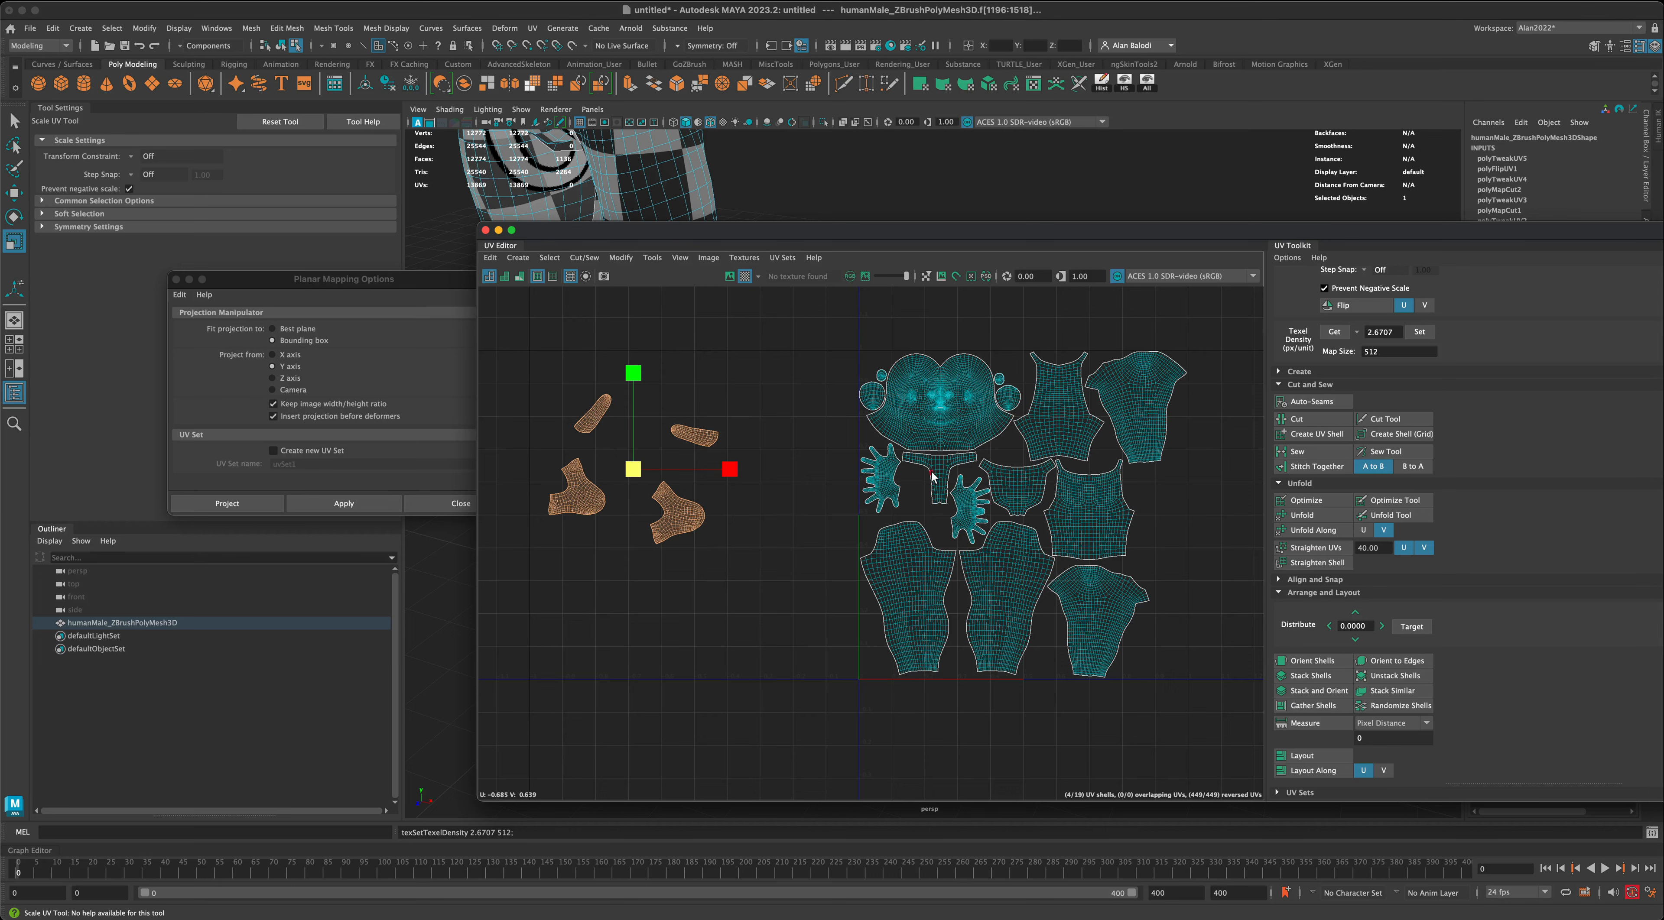
# - Move both upper-foot shells separately into the free space along the UV tile's lower right edge, one above the other
pyautogui.click(775, 537)
pyautogui.moveTo(635, 476); pyautogui.dragTo(717, 566)
pyautogui.press('w')
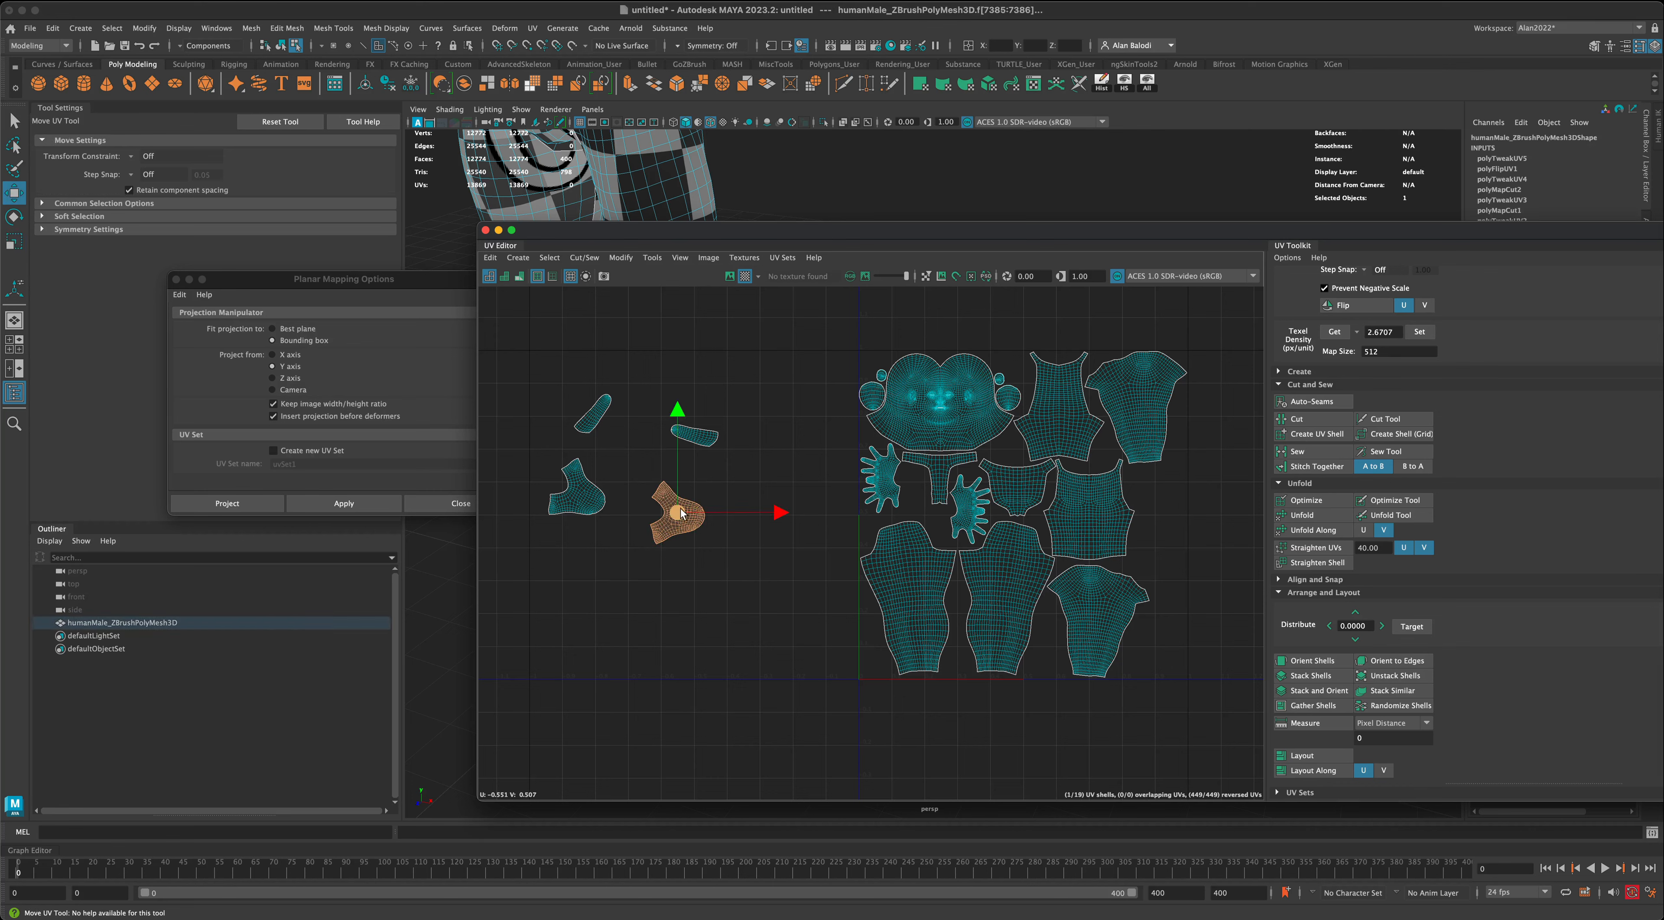
pyautogui.moveTo(681, 509); pyautogui.dragTo(846, 518)
pyautogui.moveTo(977, 523); pyautogui.dragTo(1159, 645)
pyautogui.click(579, 506)
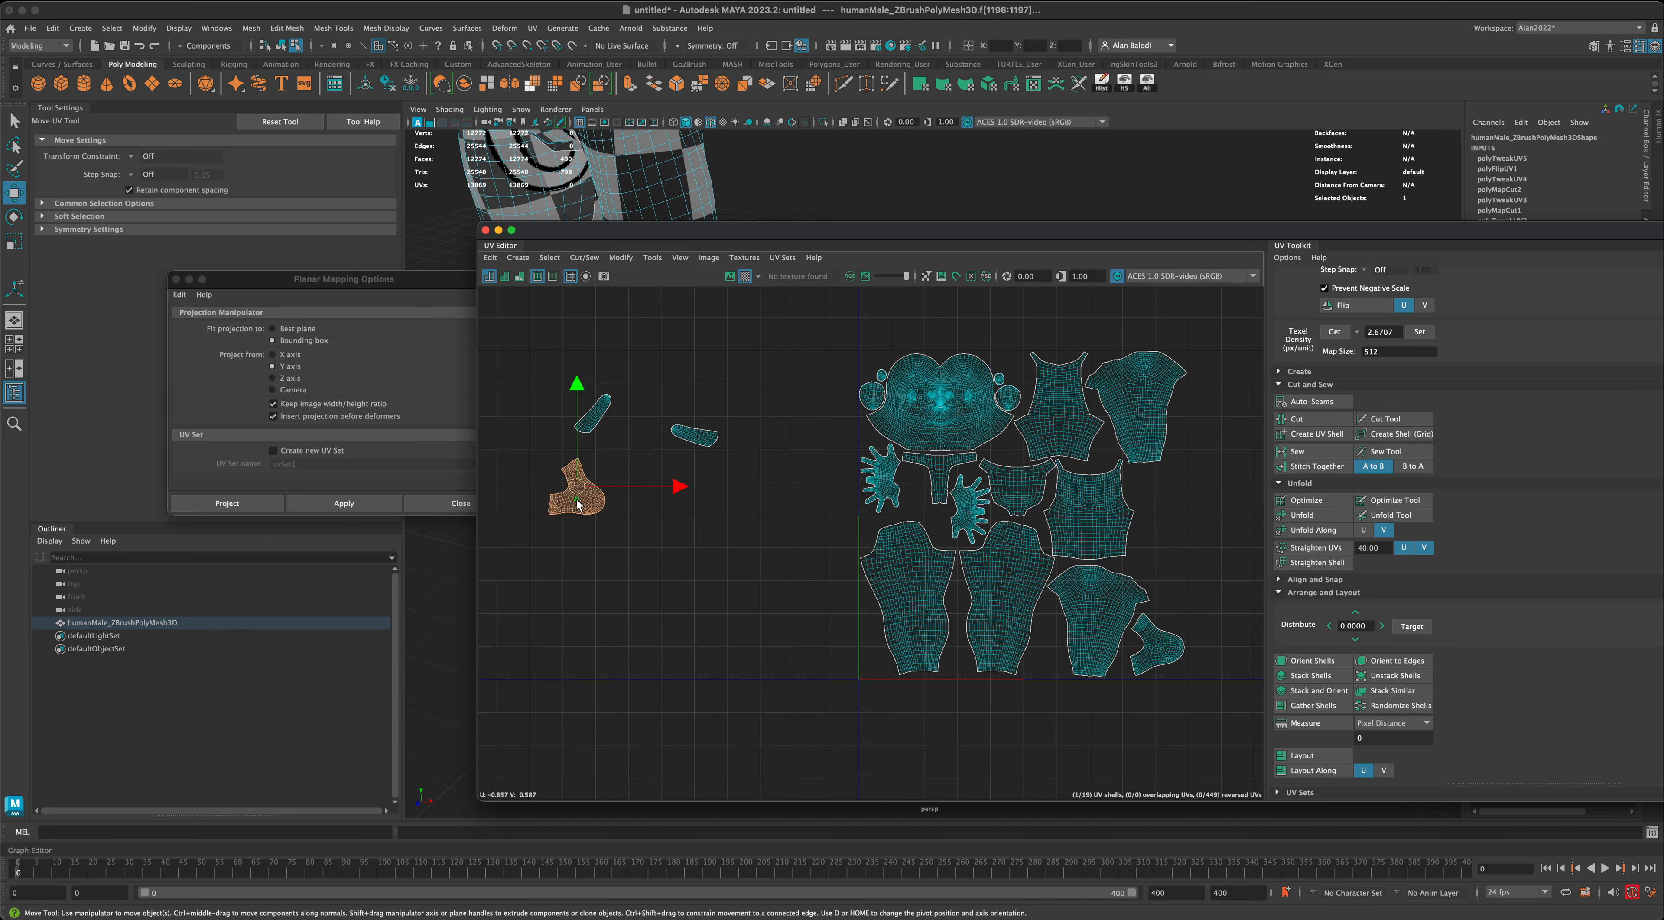
pyautogui.moveTo(580, 489); pyautogui.dragTo(1158, 546)
# - Rotate the sole shell nearer the UV tile upright and place it in the lower gap beside the second leg shell
pyautogui.click(713, 446)
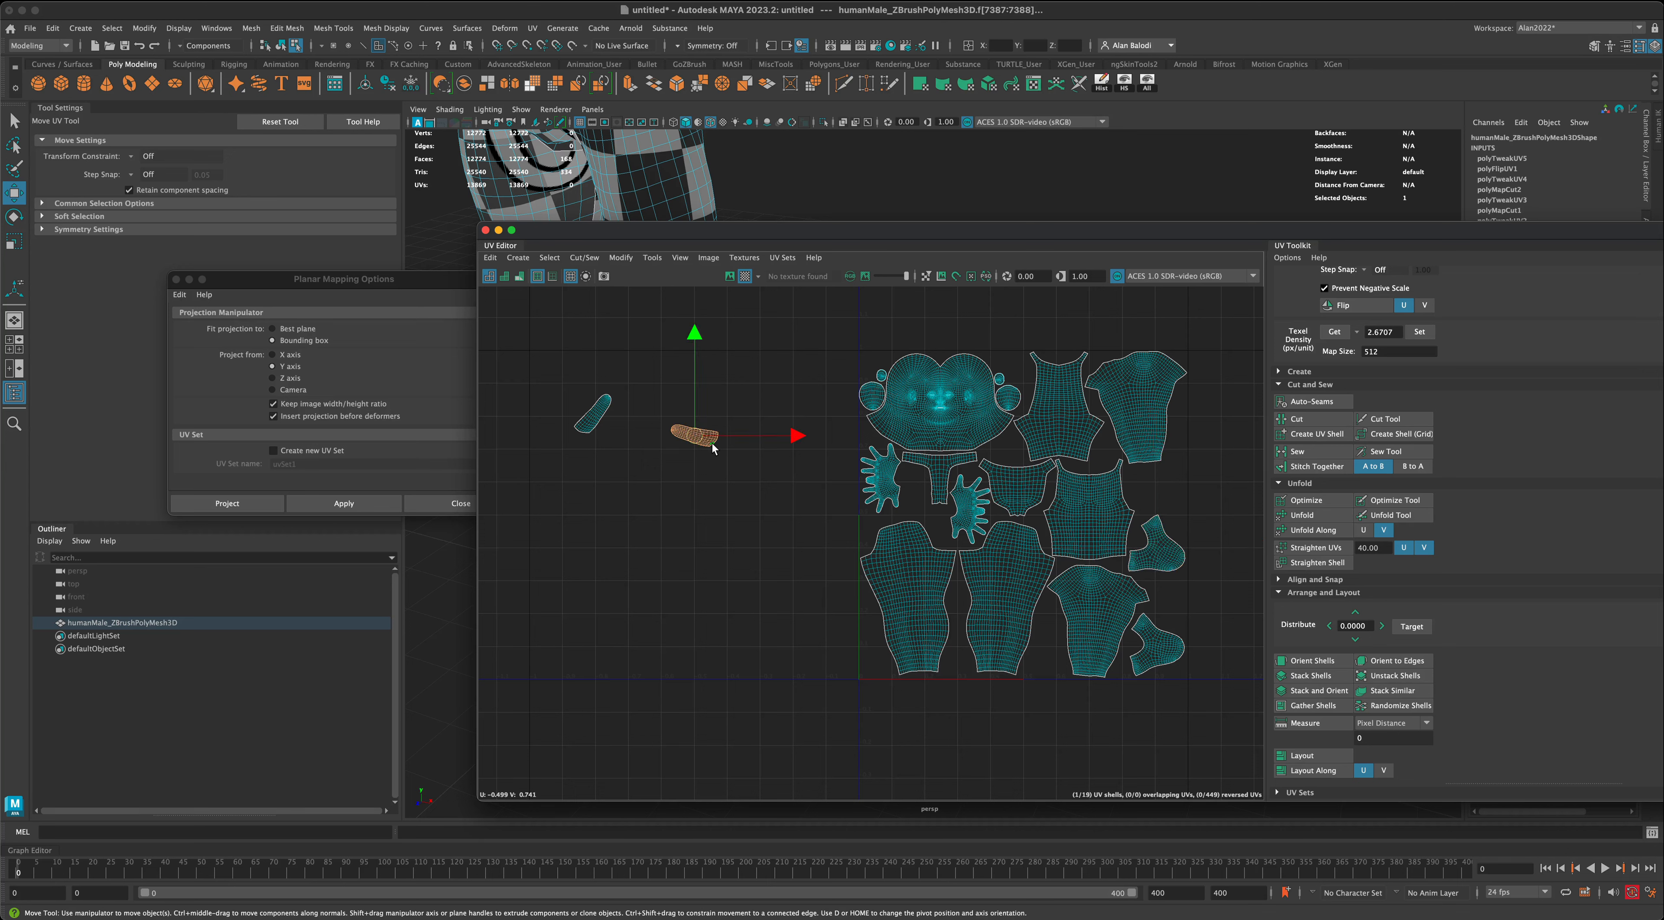
pyautogui.press('e')
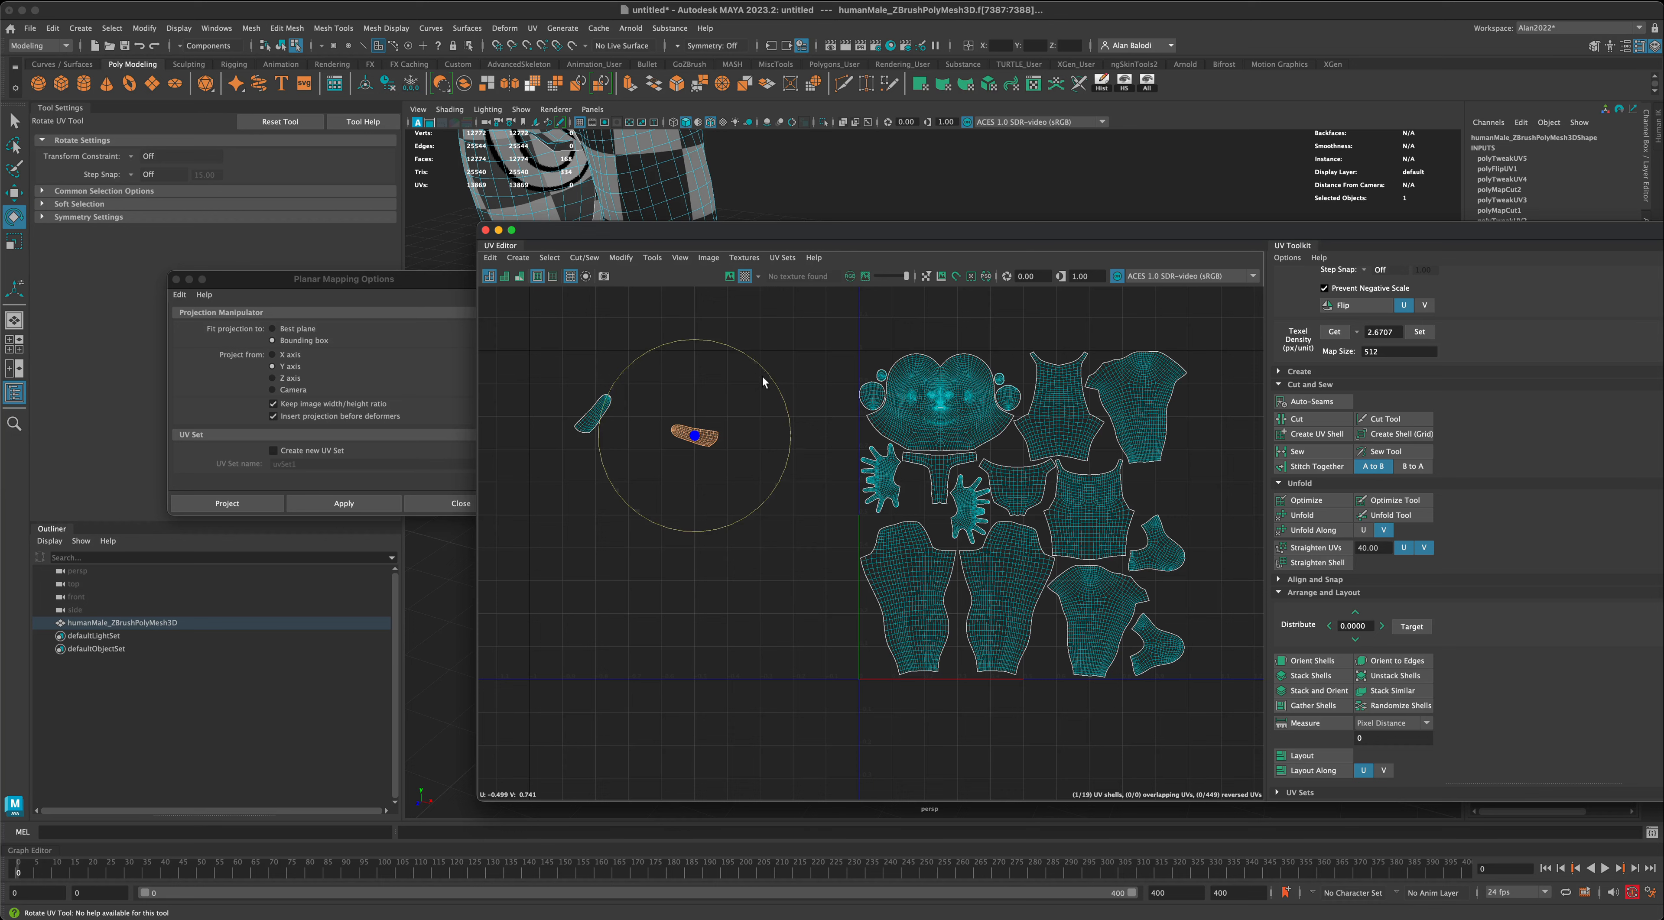
pyautogui.moveTo(762, 381); pyautogui.dragTo(1041, 654)
pyautogui.press('w')
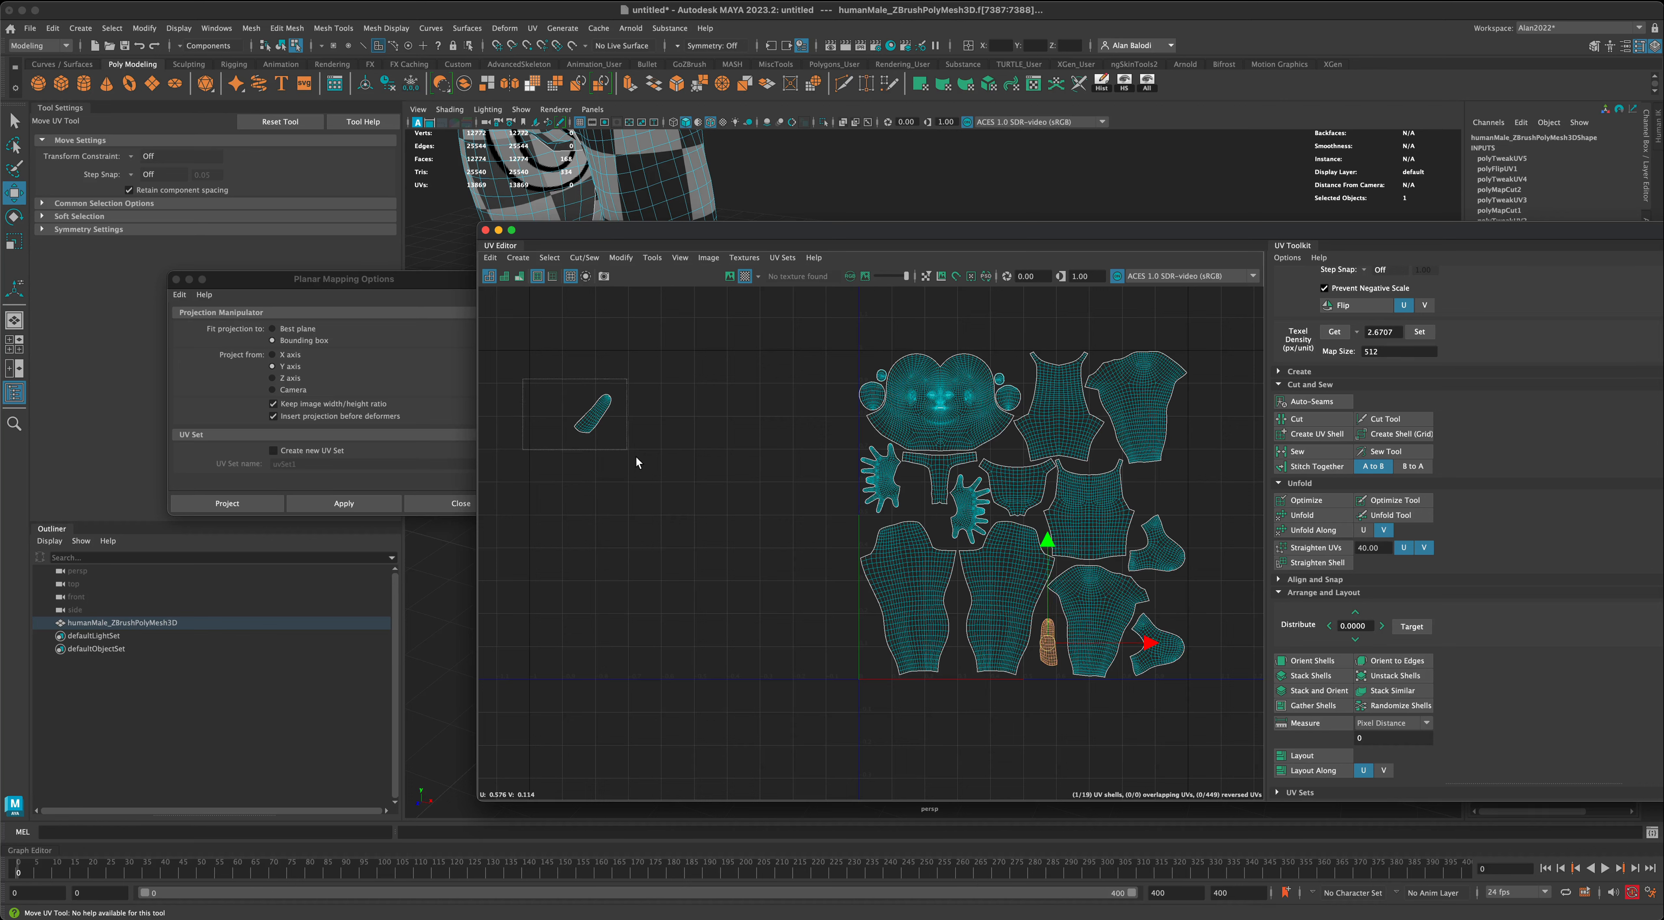
# - Rotate the remaining sole shell upright and place it between the two upper-foot shells in the UV tile
pyautogui.moveTo(636, 458); pyautogui.dragTo(638, 456)
pyautogui.press('e')
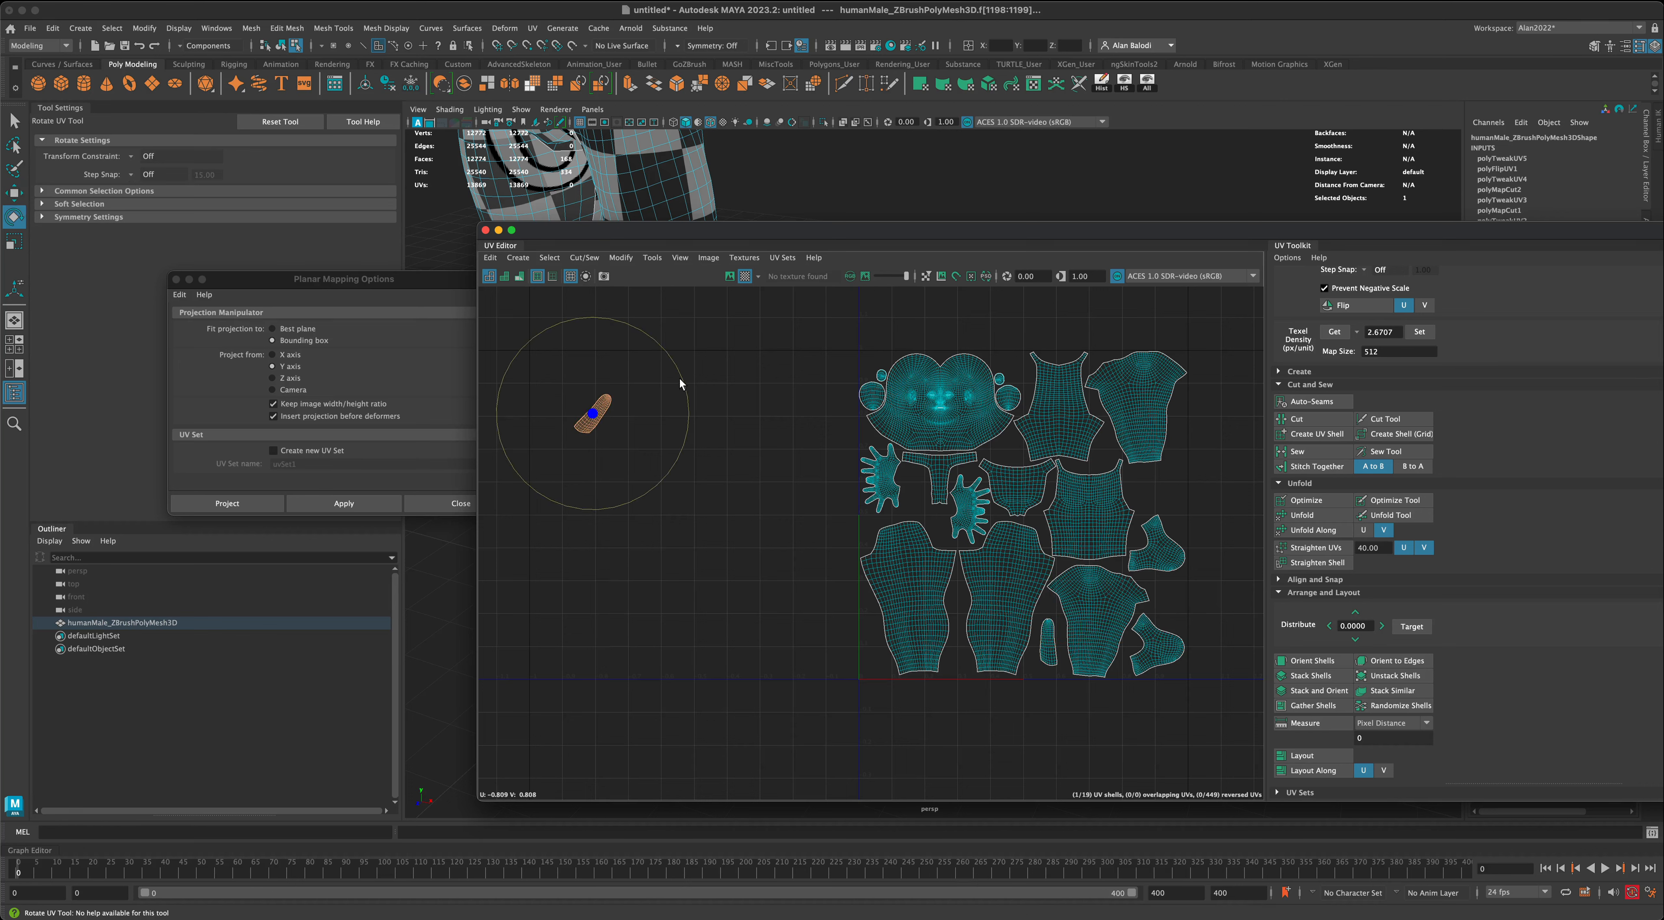
pyautogui.moveTo(680, 378); pyautogui.dragTo(631, 340)
pyautogui.press('w')
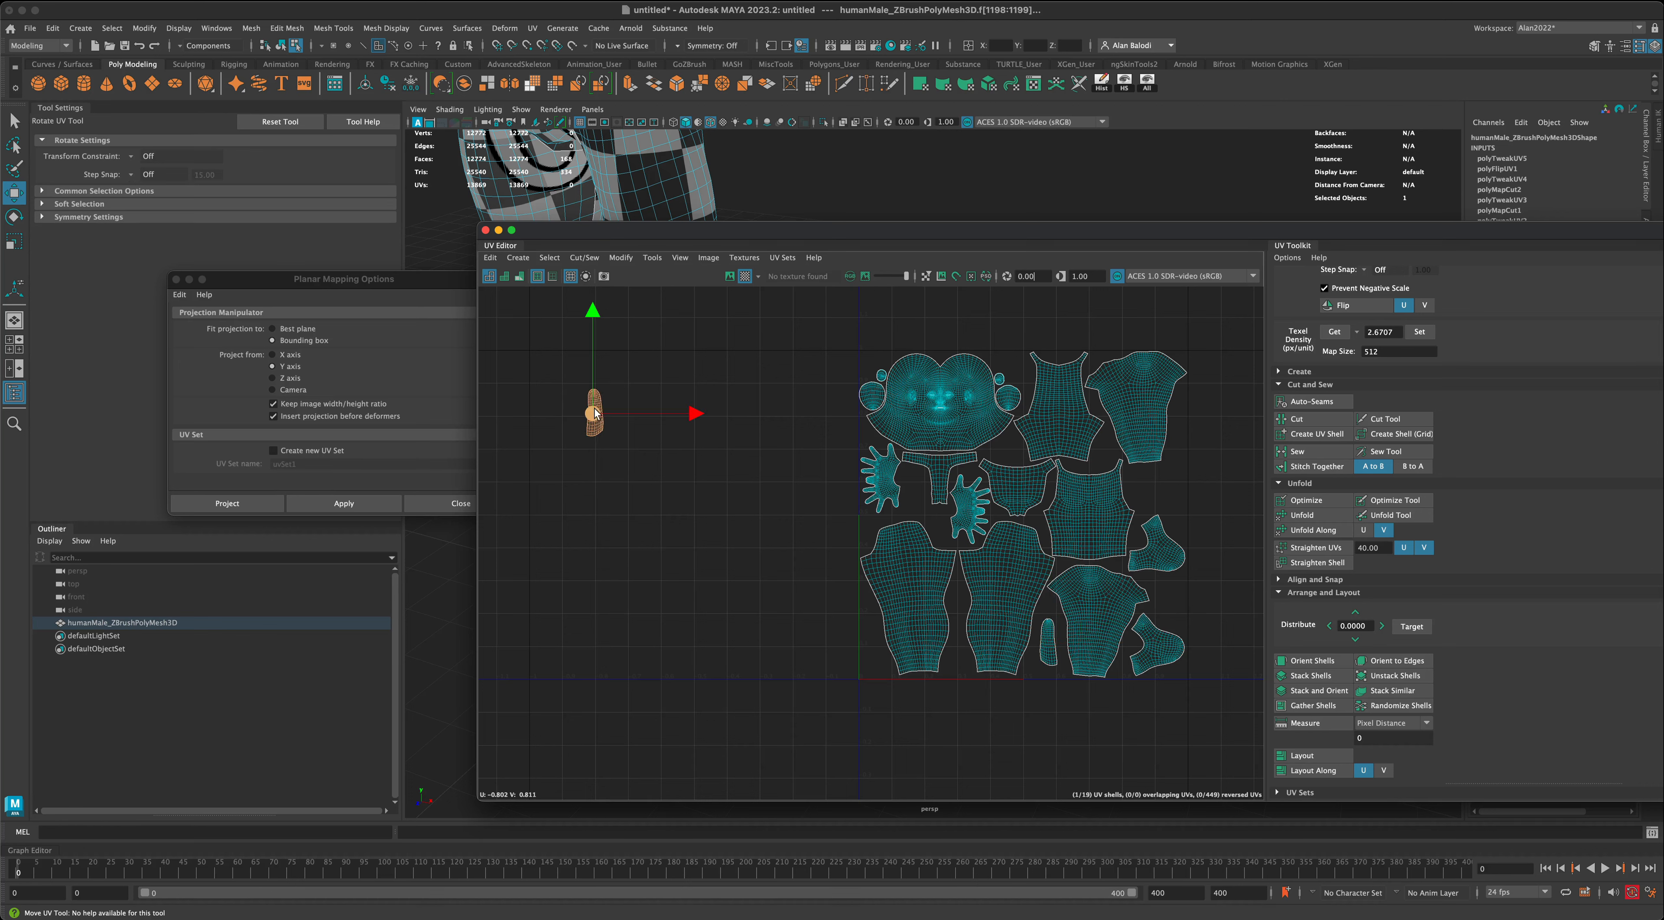
pyautogui.moveTo(596, 414); pyautogui.dragTo(1173, 602)
pyautogui.keyDown('alt'); pyautogui.moveTo(1243, 639); pyautogui.dragTo(1128, 671, button='middle'); pyautogui.keyUp('alt')
pyautogui.scroll(2, 1085, 640)
pyautogui.scroll(2, 1083, 633)
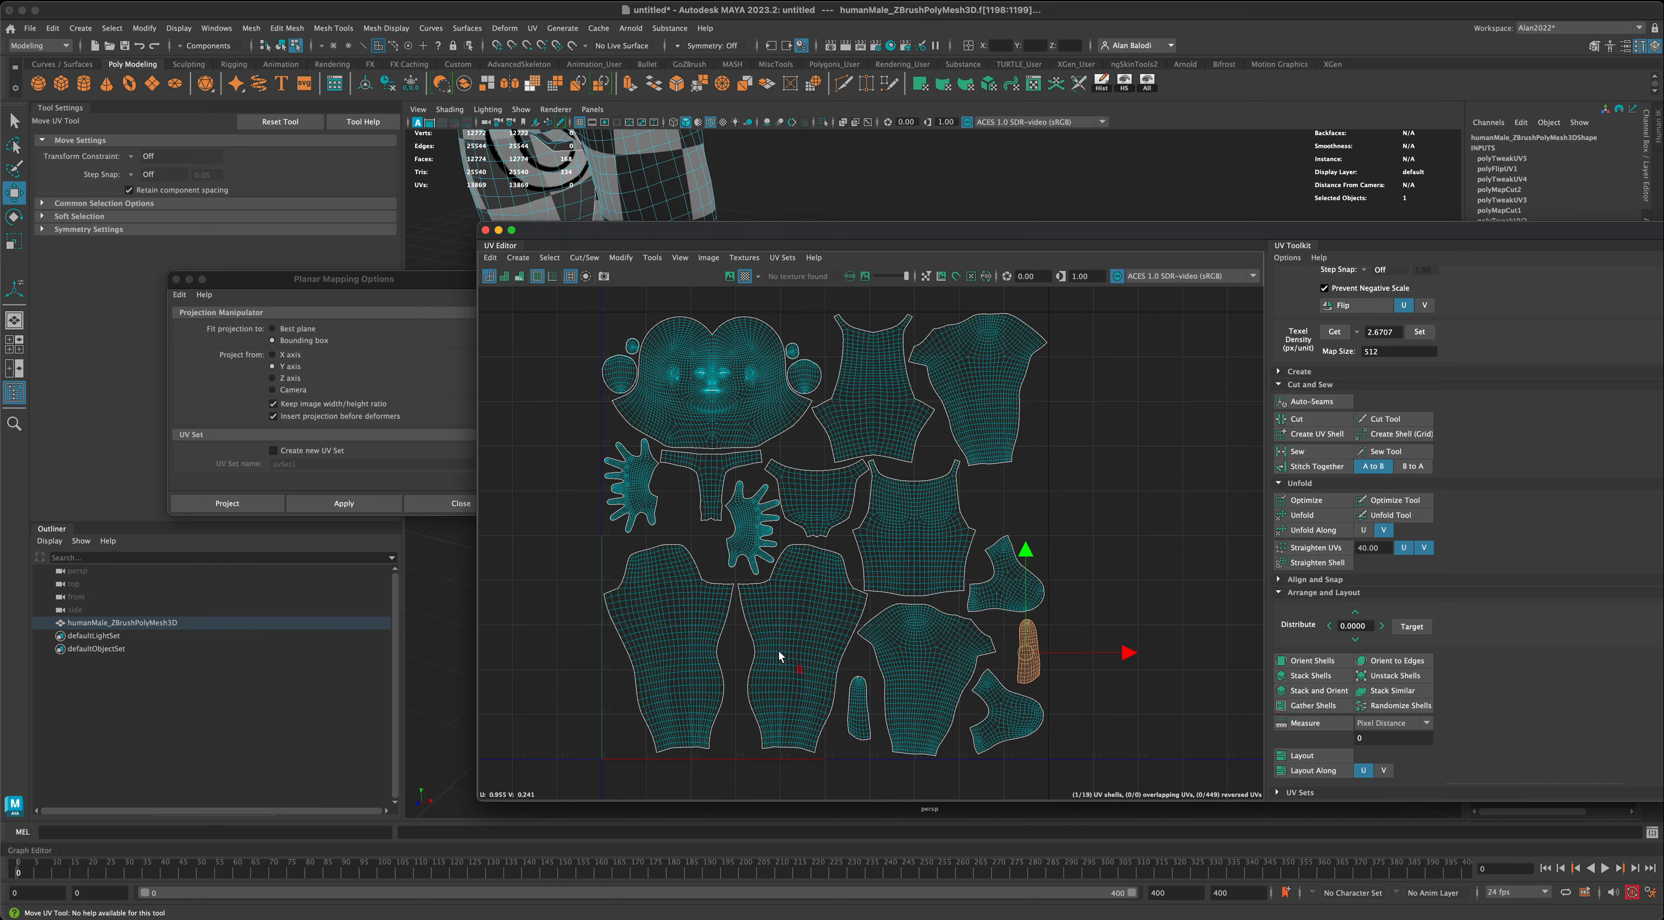
# - Move the UV Editor aside and inspect the checker pattern over the whole body to compare the feet's texel density
pyautogui.moveTo(719, 232); pyautogui.dragTo(750, 222)
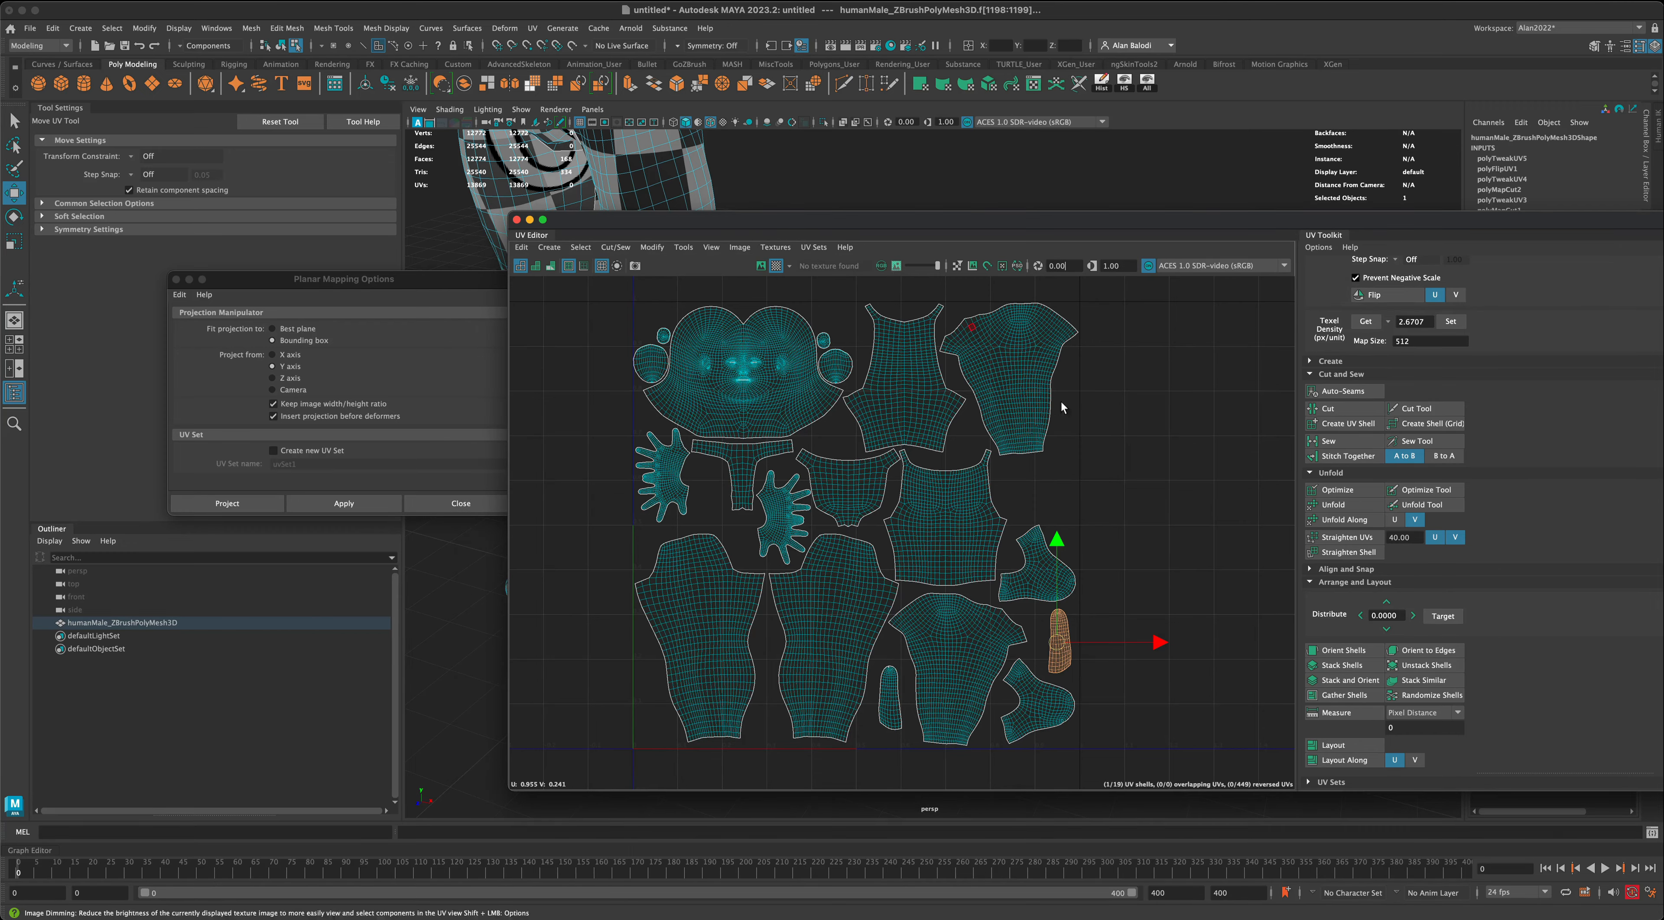
pyautogui.keyDown('alt'); pyautogui.moveTo(1080, 462); pyautogui.dragTo(1091, 462, button='middle'); pyautogui.keyUp('alt')
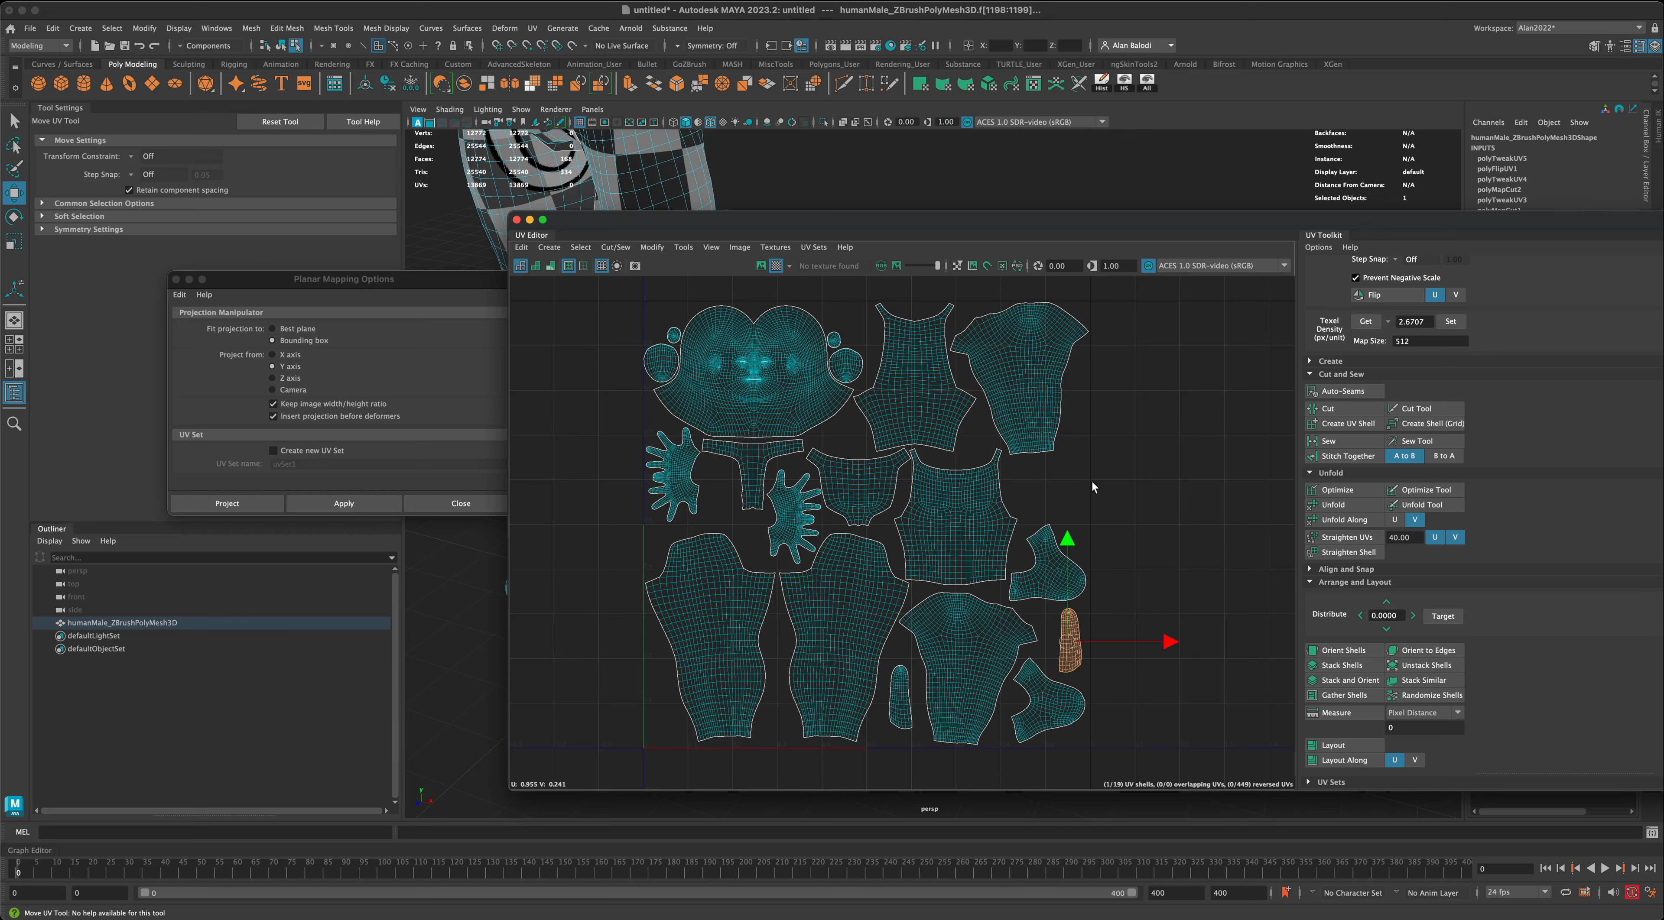
pyautogui.moveTo(790, 227); pyautogui.dragTo(1088, 221)
pyautogui.scroll(-5, 685, 524)
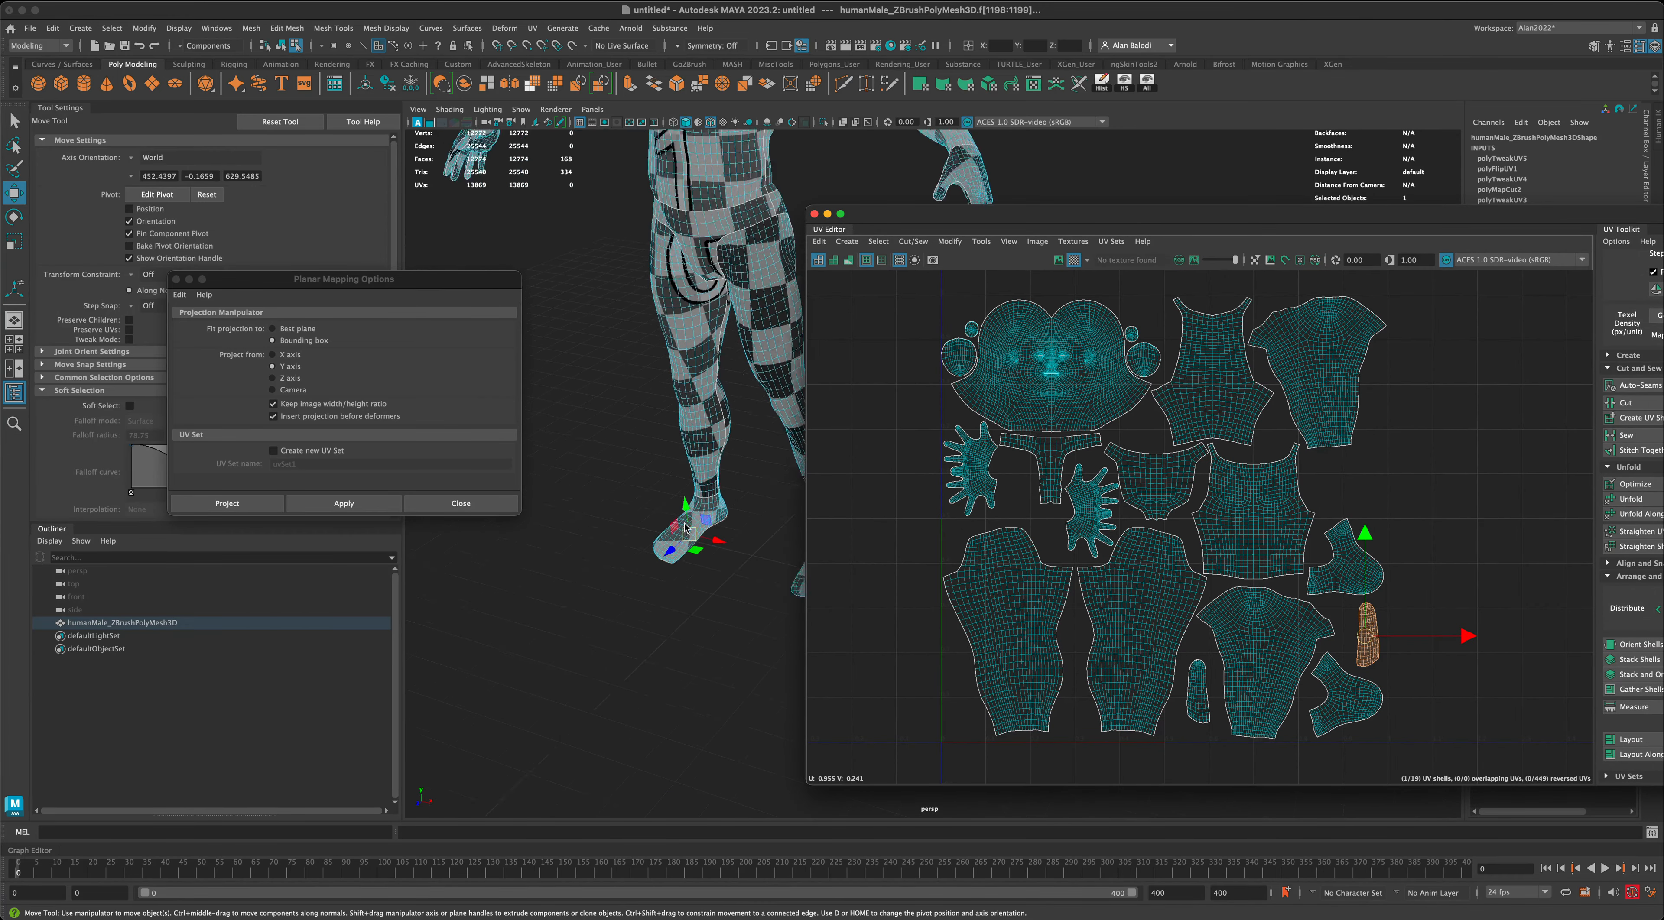
pyautogui.keyDown('alt'); pyautogui.moveTo(627, 442); pyautogui.dragTo(639, 425); pyautogui.keyUp('alt')
pyautogui.keyDown('alt'); pyautogui.moveTo(639, 426); pyautogui.dragTo(586, 586, button='middle'); pyautogui.keyUp('alt')
pyautogui.keyDown('alt'); pyautogui.moveTo(586, 585); pyautogui.dragTo(601, 548); pyautogui.keyUp('alt')
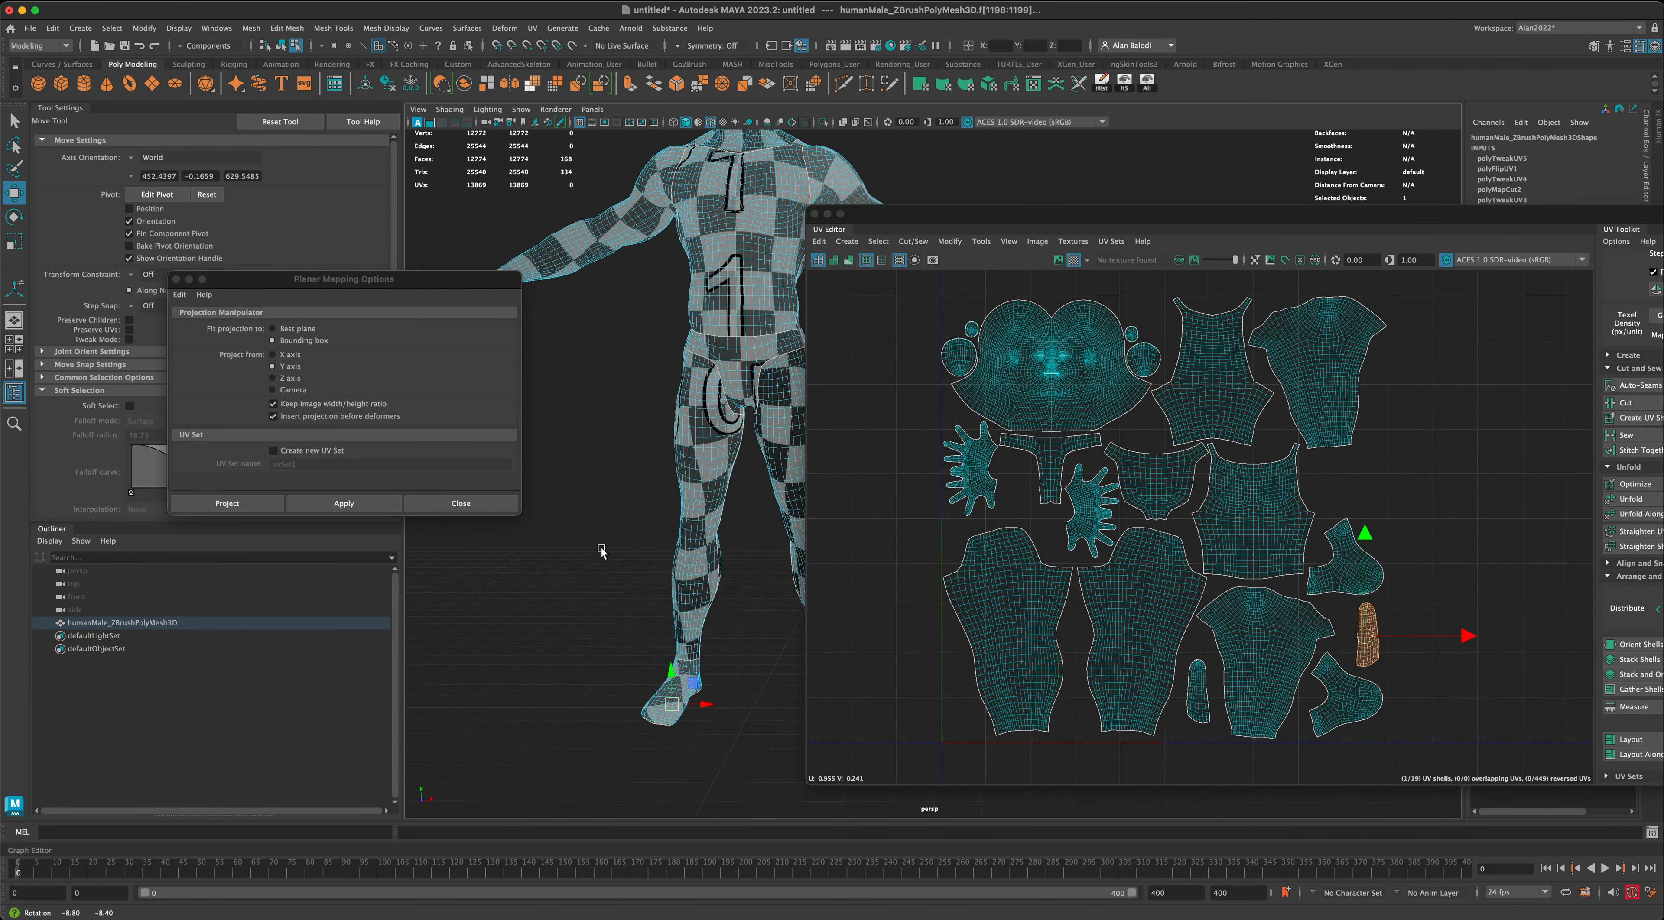
pyautogui.keyDown('alt'); pyautogui.moveTo(600, 548); pyautogui.dragTo(579, 608, button='middle'); pyautogui.keyUp('alt')
pyautogui.scroll(-3, 579, 609)
pyautogui.keyDown('alt'); pyautogui.moveTo(613, 556); pyautogui.dragTo(579, 584, button='middle'); pyautogui.keyUp('alt')
pyautogui.keyDown('alt'); pyautogui.moveTo(579, 585); pyautogui.dragTo(600, 574); pyautogui.keyUp('alt')
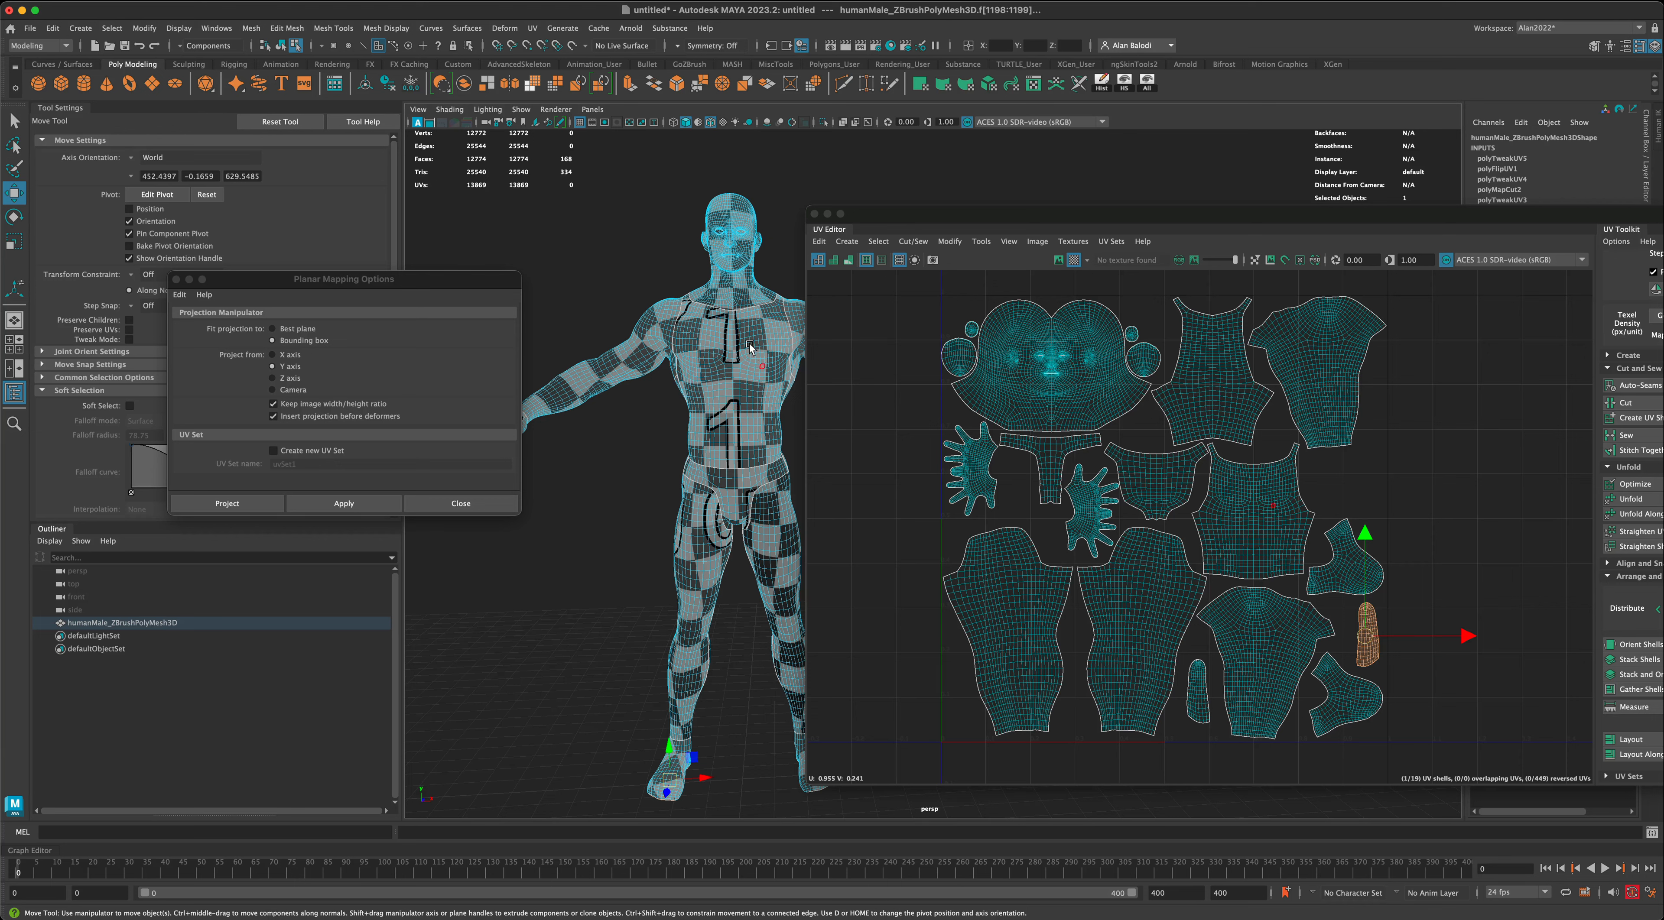
# - Try enlarging the torso's UV shell in the layout to compare its checker density, and undo the scaling
pyautogui.click(710, 377)
pyautogui.doubleClick(1249, 544)
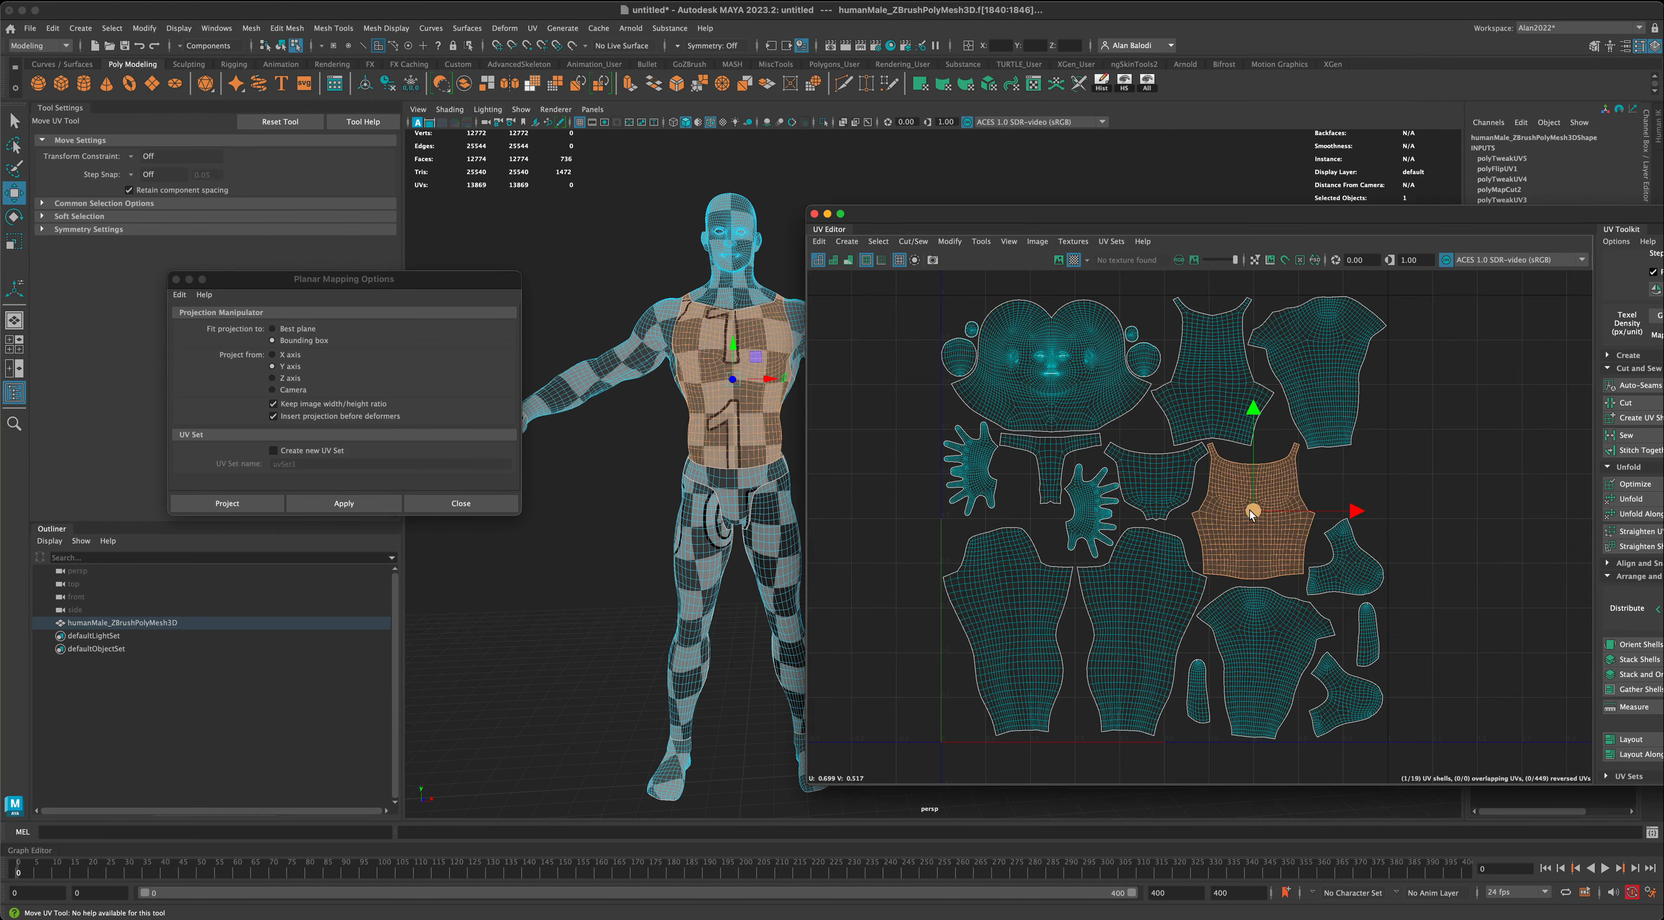
pyautogui.press('r')
pyautogui.moveTo(1252, 517); pyautogui.dragTo(1342, 476)
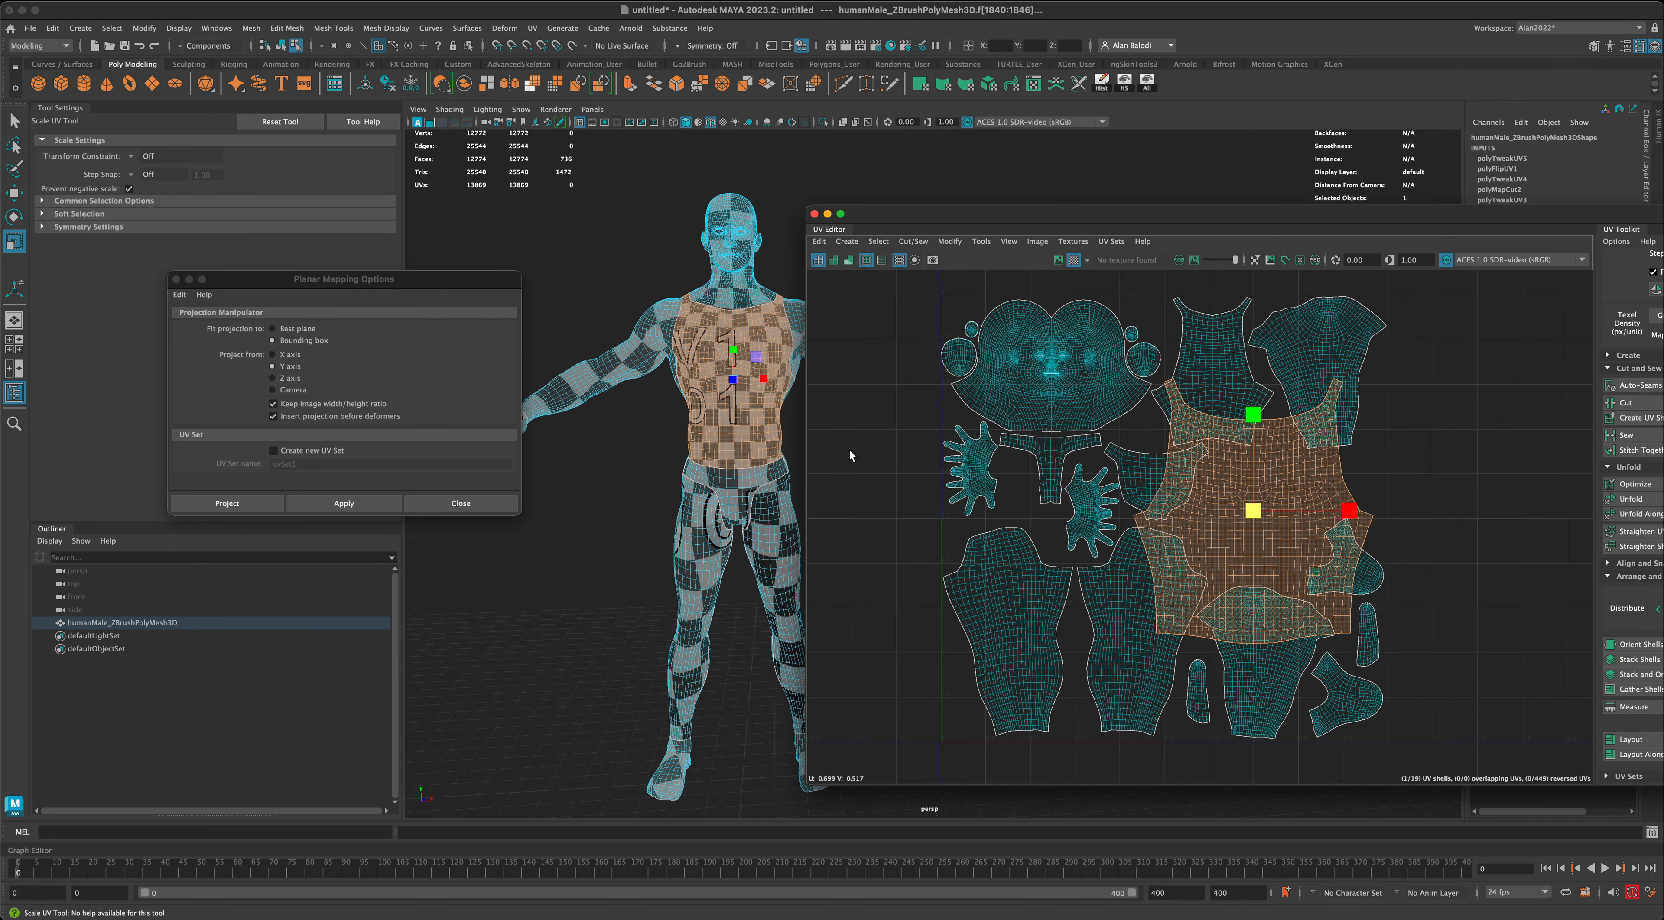
pyautogui.moveTo(876, 222); pyautogui.dragTo(889, 220)
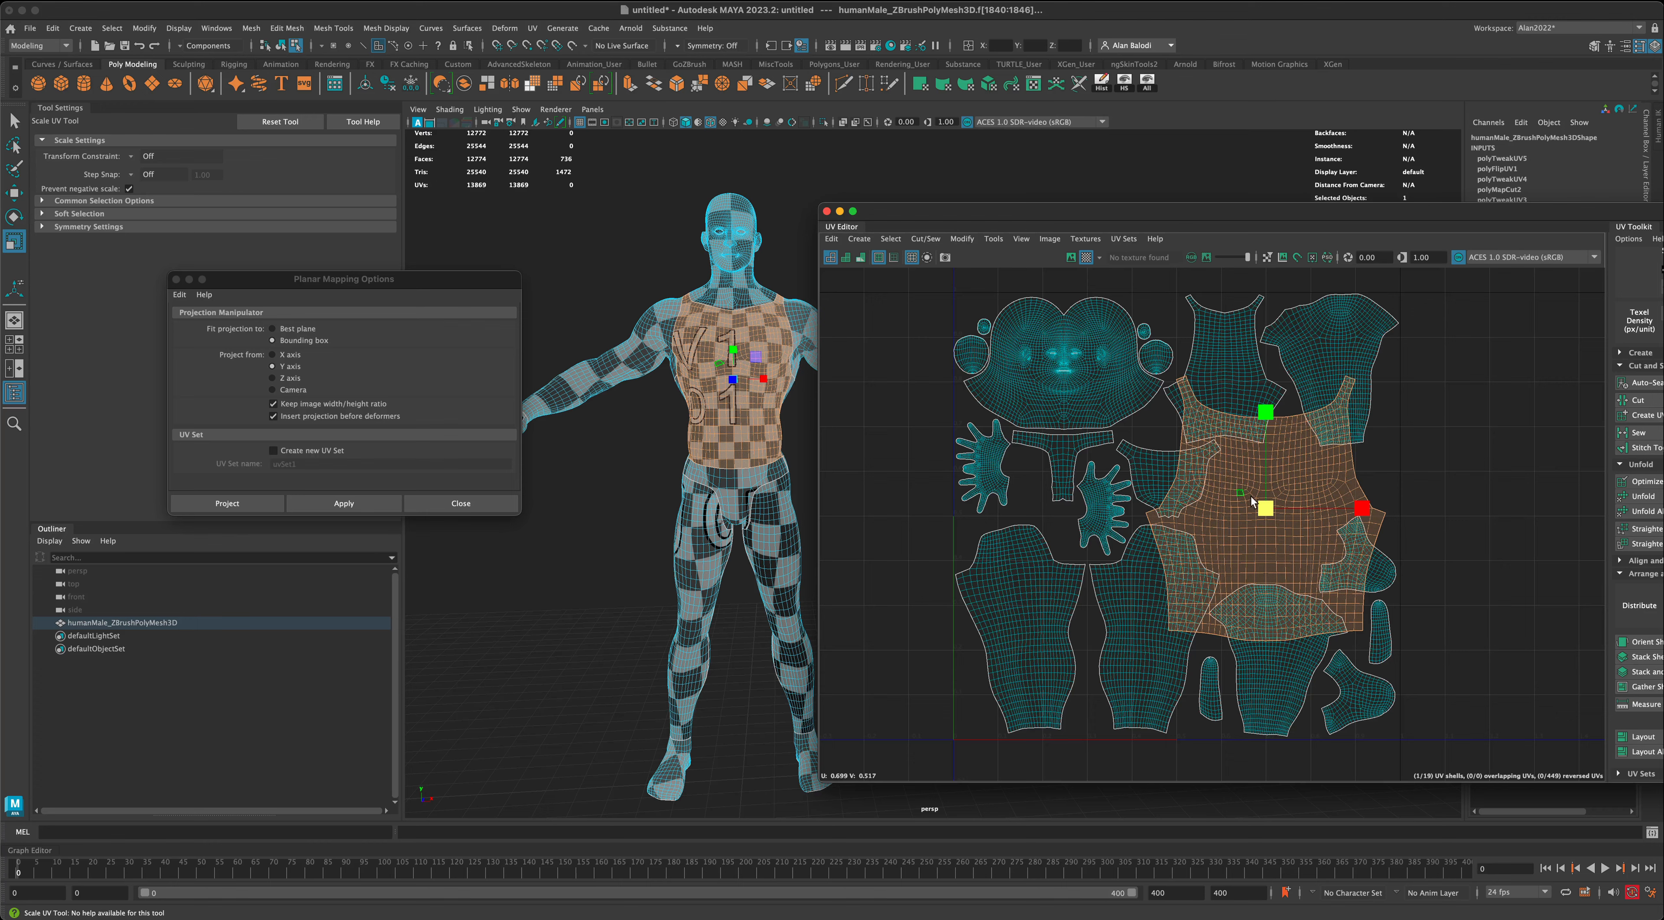
pyautogui.moveTo(1266, 508); pyautogui.dragTo(1276, 500)
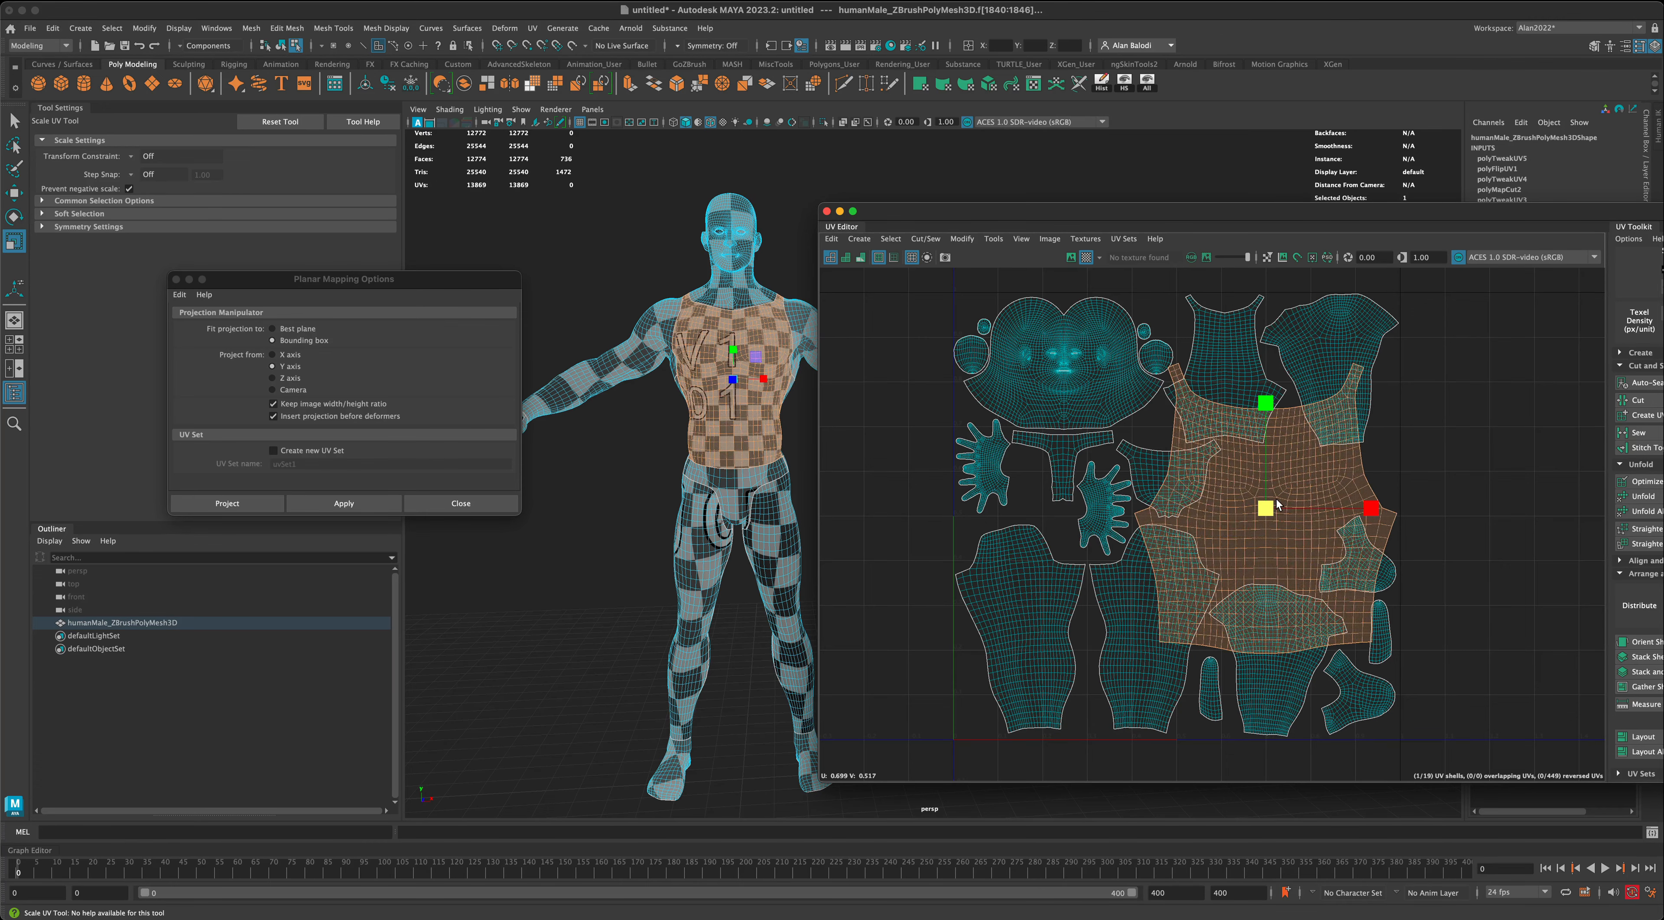
pyautogui.hotkey('ctrl', 'z')
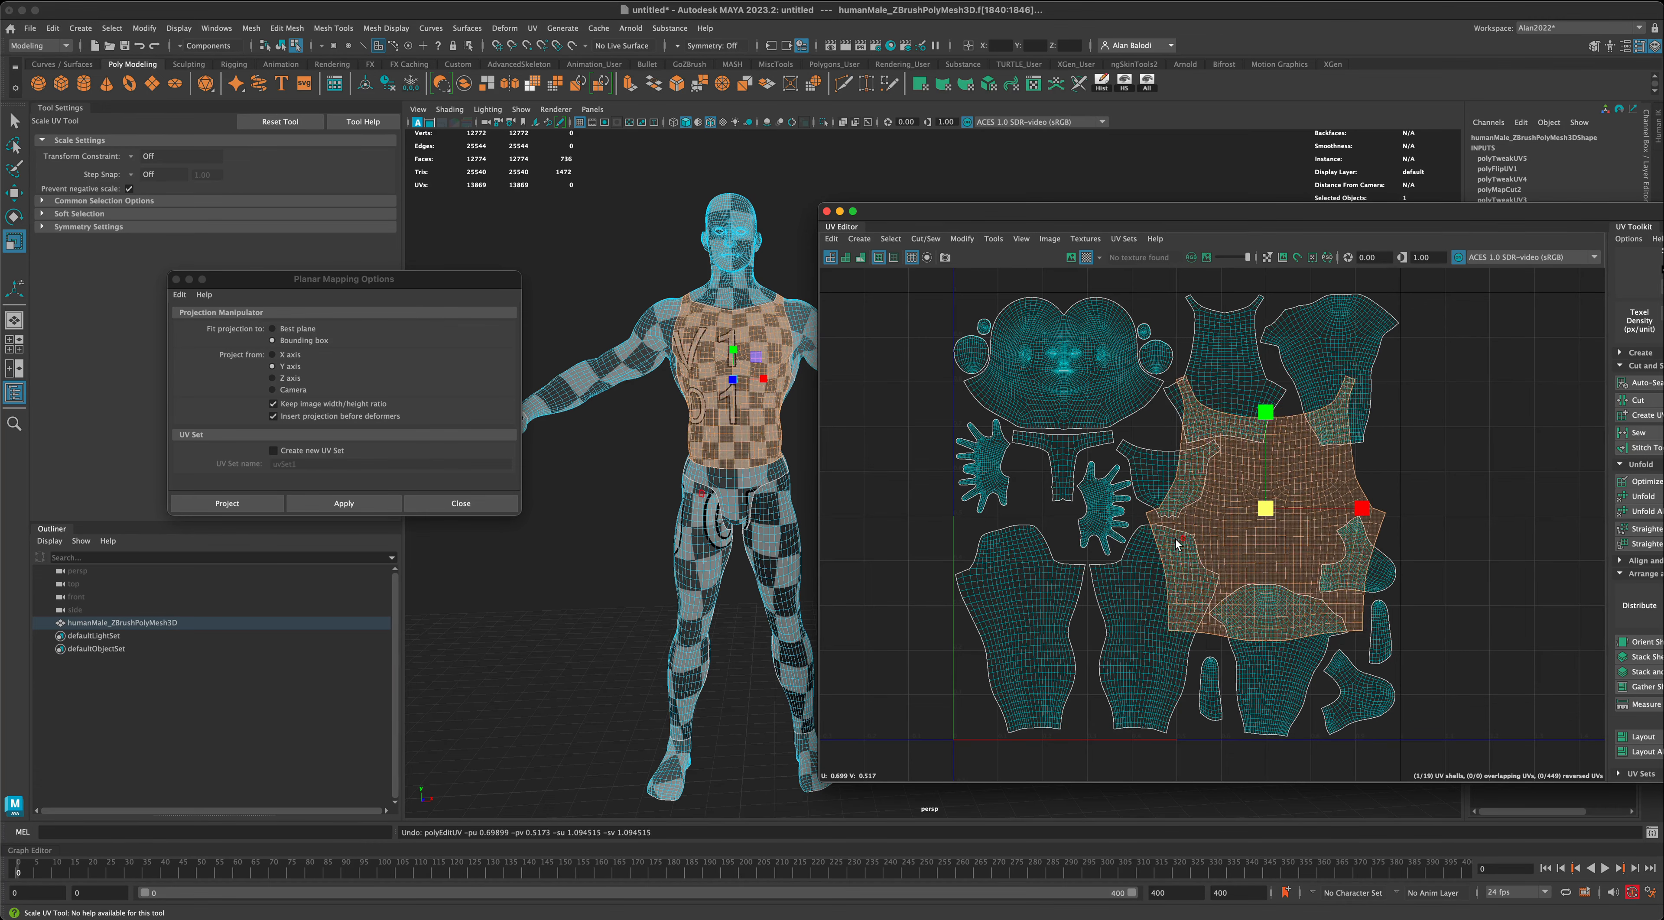
pyautogui.hotkey('ctrl', 'z')
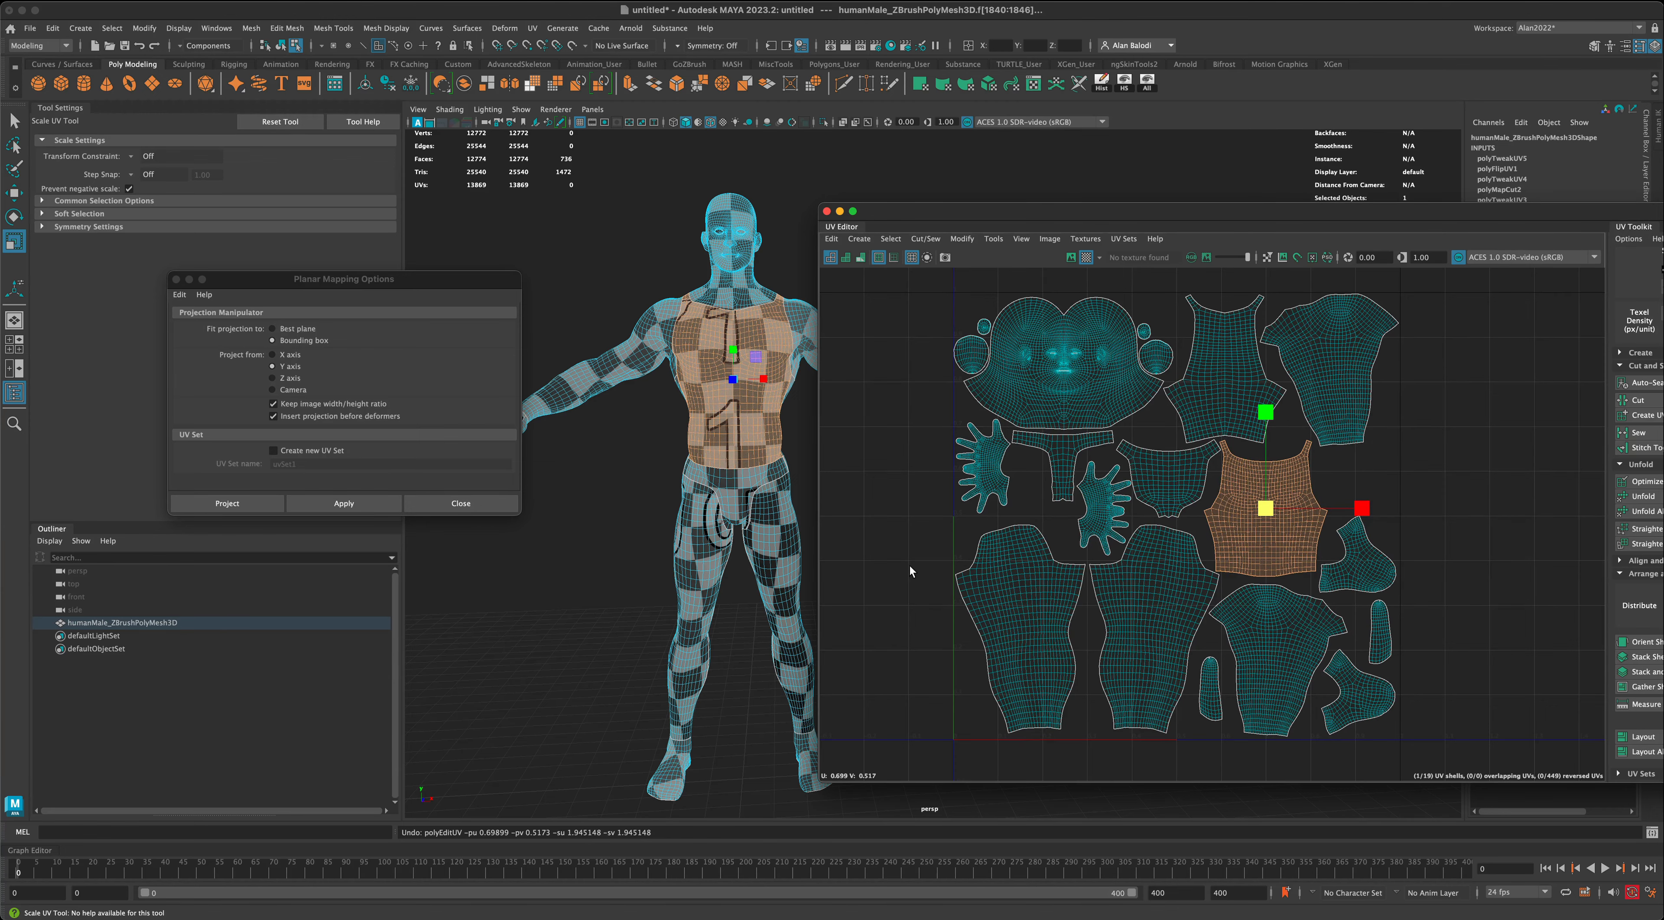
# - Close the UV Editor and the Planar Mapping Options window
pyautogui.scroll(-2, 913, 569)
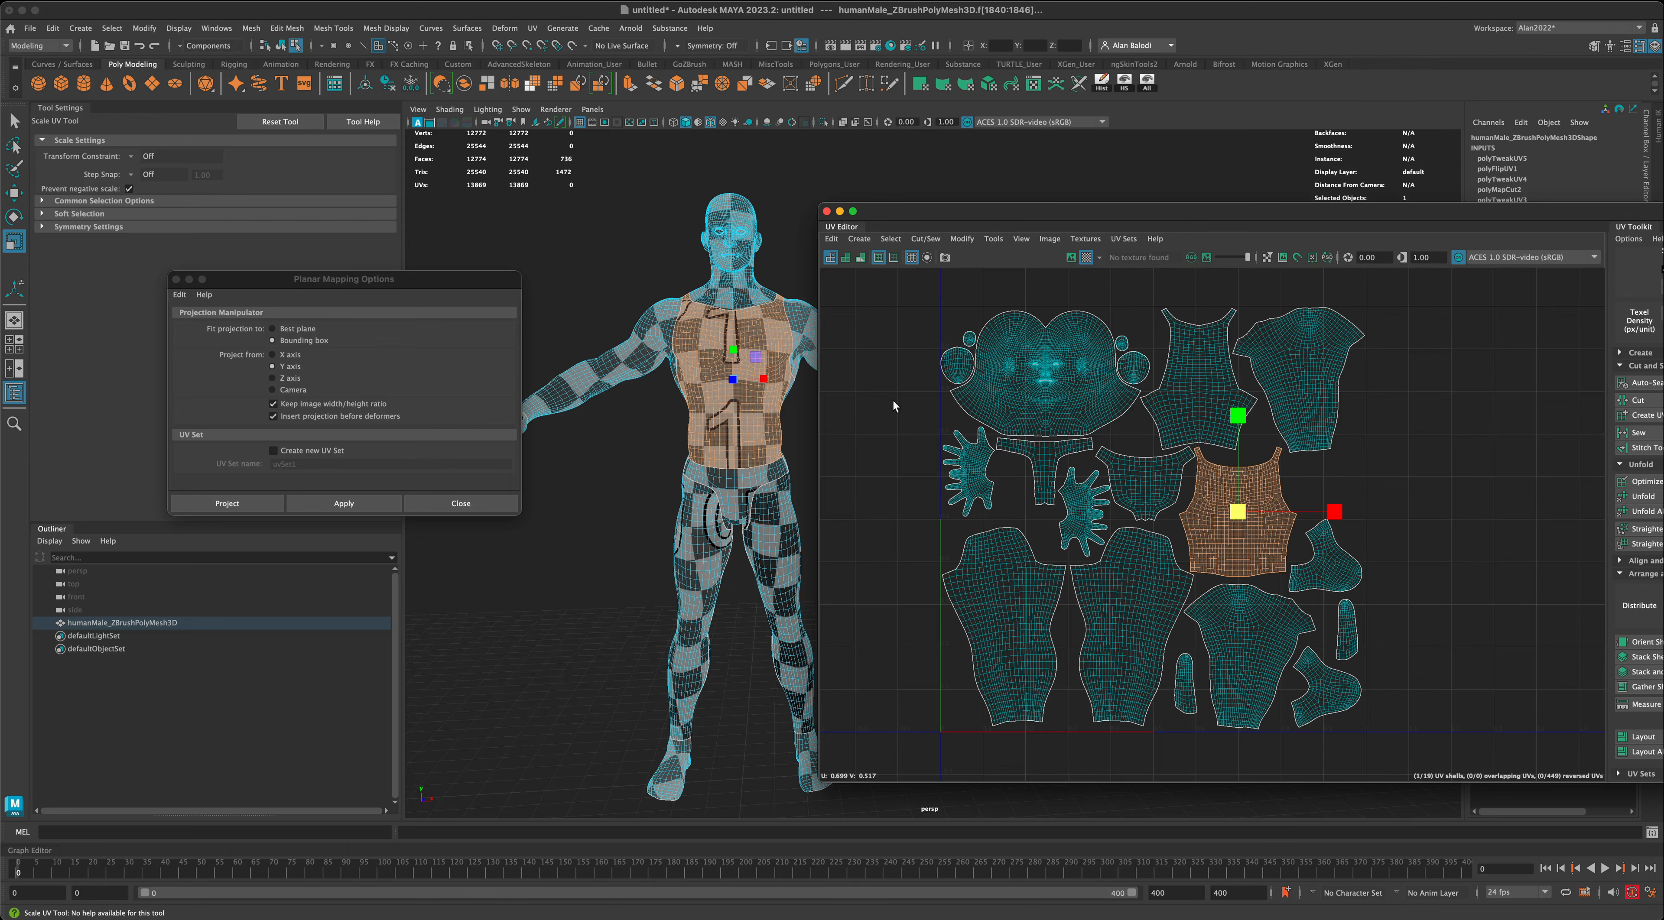
pyautogui.moveTo(821, 218); pyautogui.dragTo(872, 205)
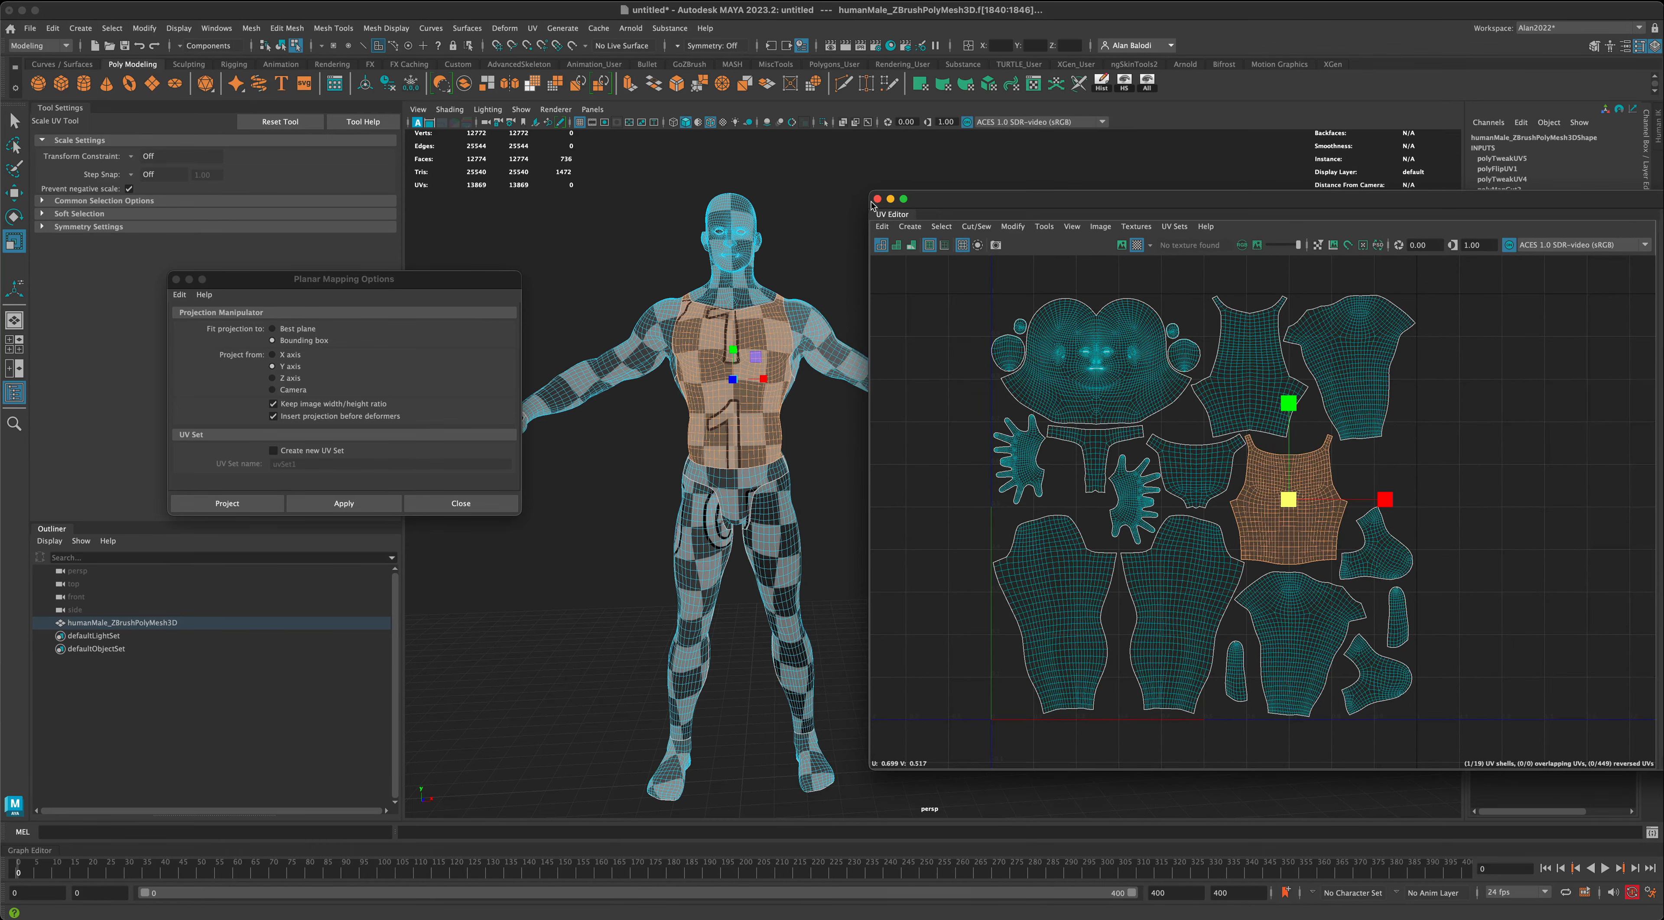
pyautogui.click(876, 199)
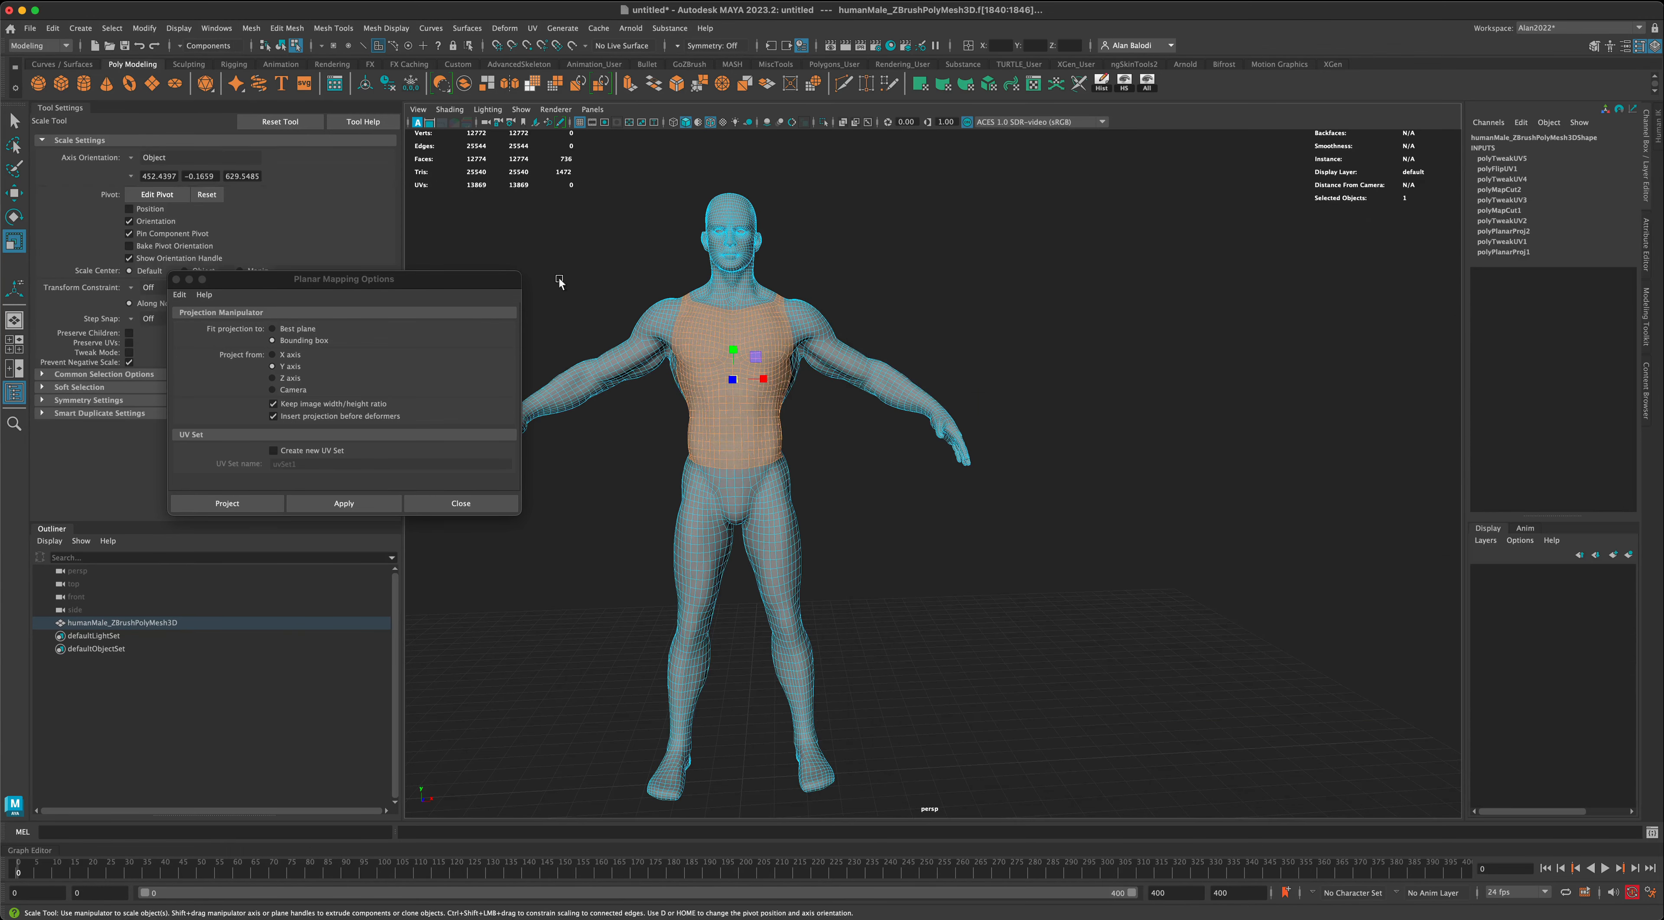
pyautogui.click(483, 501)
# - Return the body mesh to object mode and save the scene as MayaBaseMale.mb
pyautogui.press('q')
pyautogui.rightClick(782, 307)
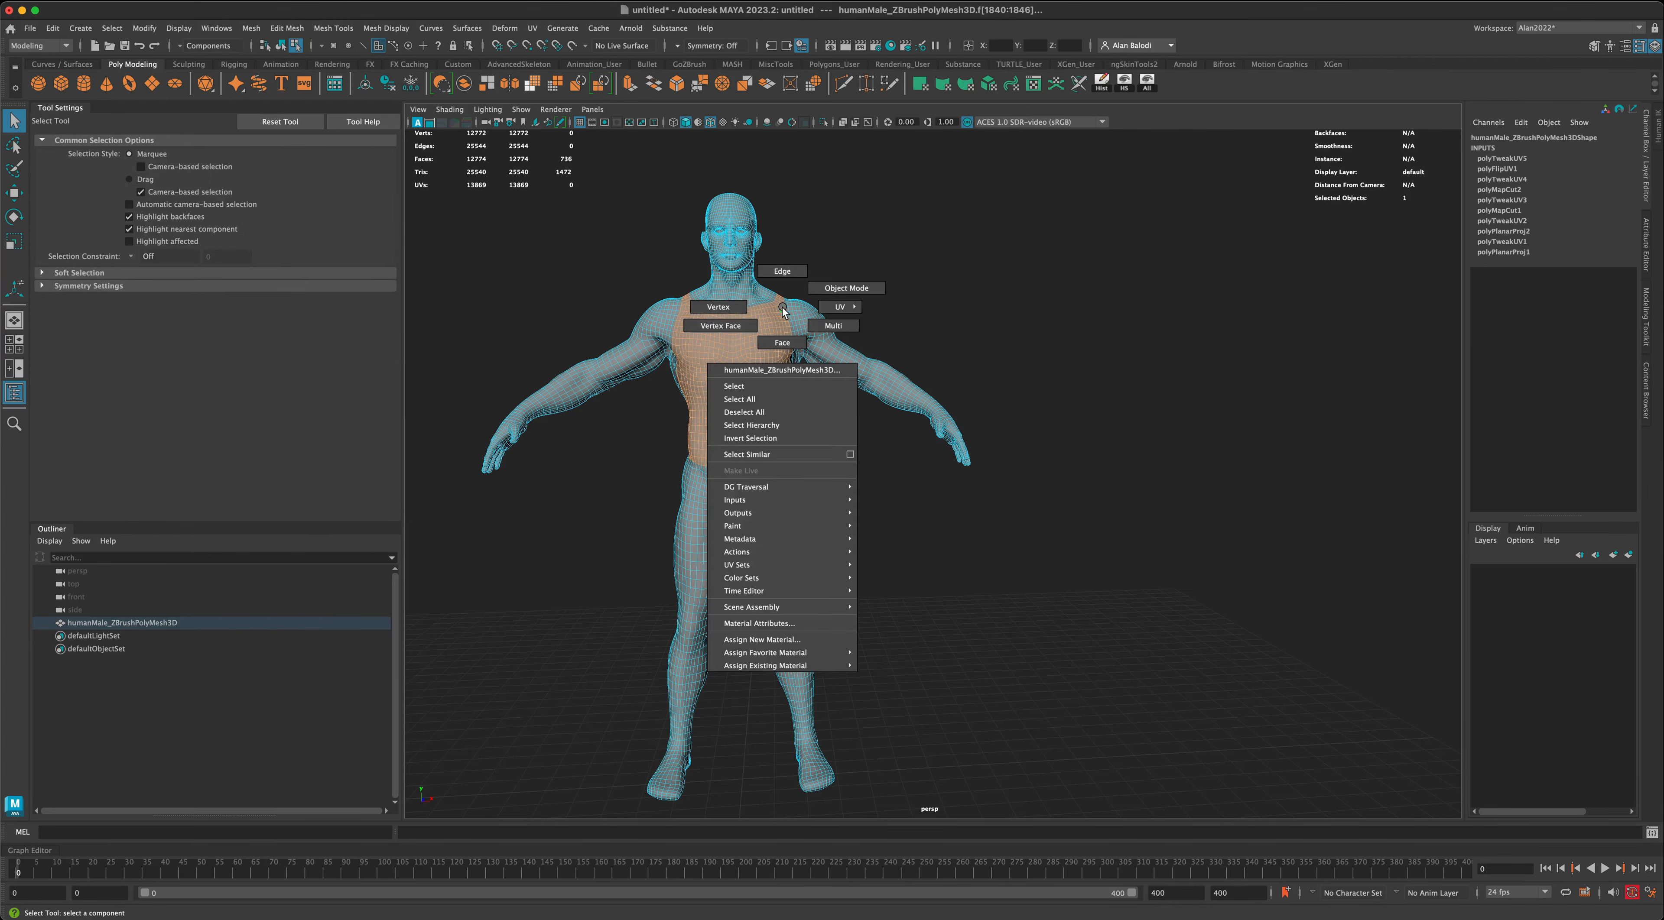
pyautogui.moveTo(782, 310); pyautogui.dragTo(943, 304, button='right')
pyautogui.keyDown('alt'); pyautogui.moveTo(1067, 473); pyautogui.dragTo(1185, 498); pyautogui.keyUp('alt')
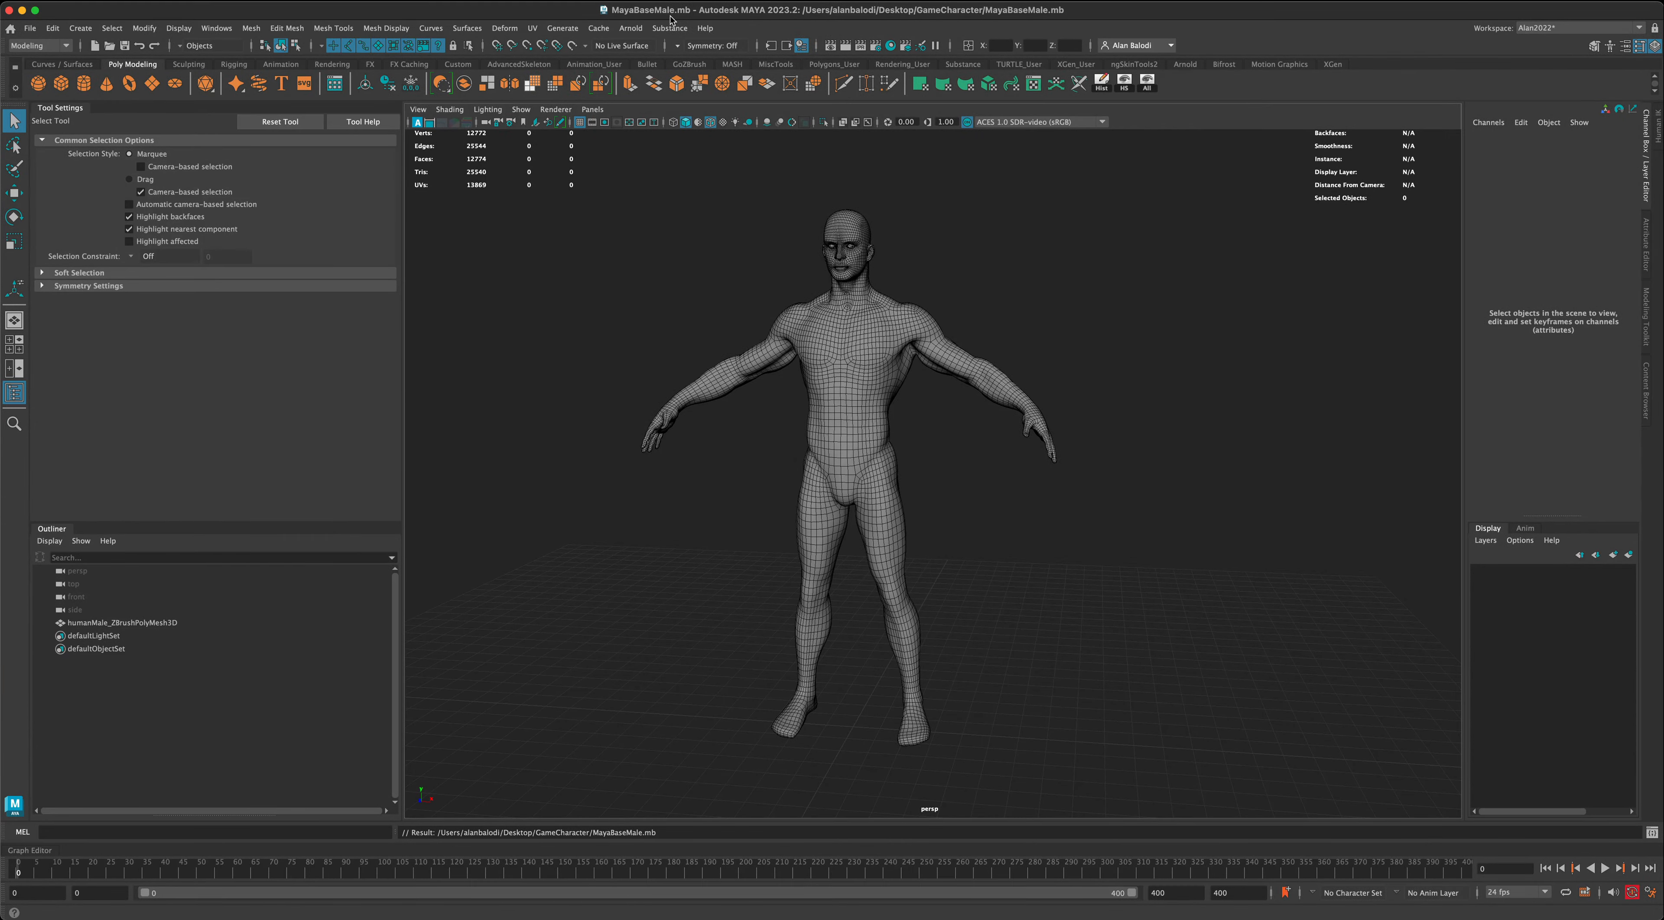
pyautogui.keyDown('alt'); pyautogui.moveTo(726, 278); pyautogui.dragTo(727, 277); pyautogui.keyUp('alt')
pyautogui.keyDown('alt'); pyautogui.moveTo(736, 460); pyautogui.dragTo(751, 458, button='middle'); pyautogui.keyUp('alt')
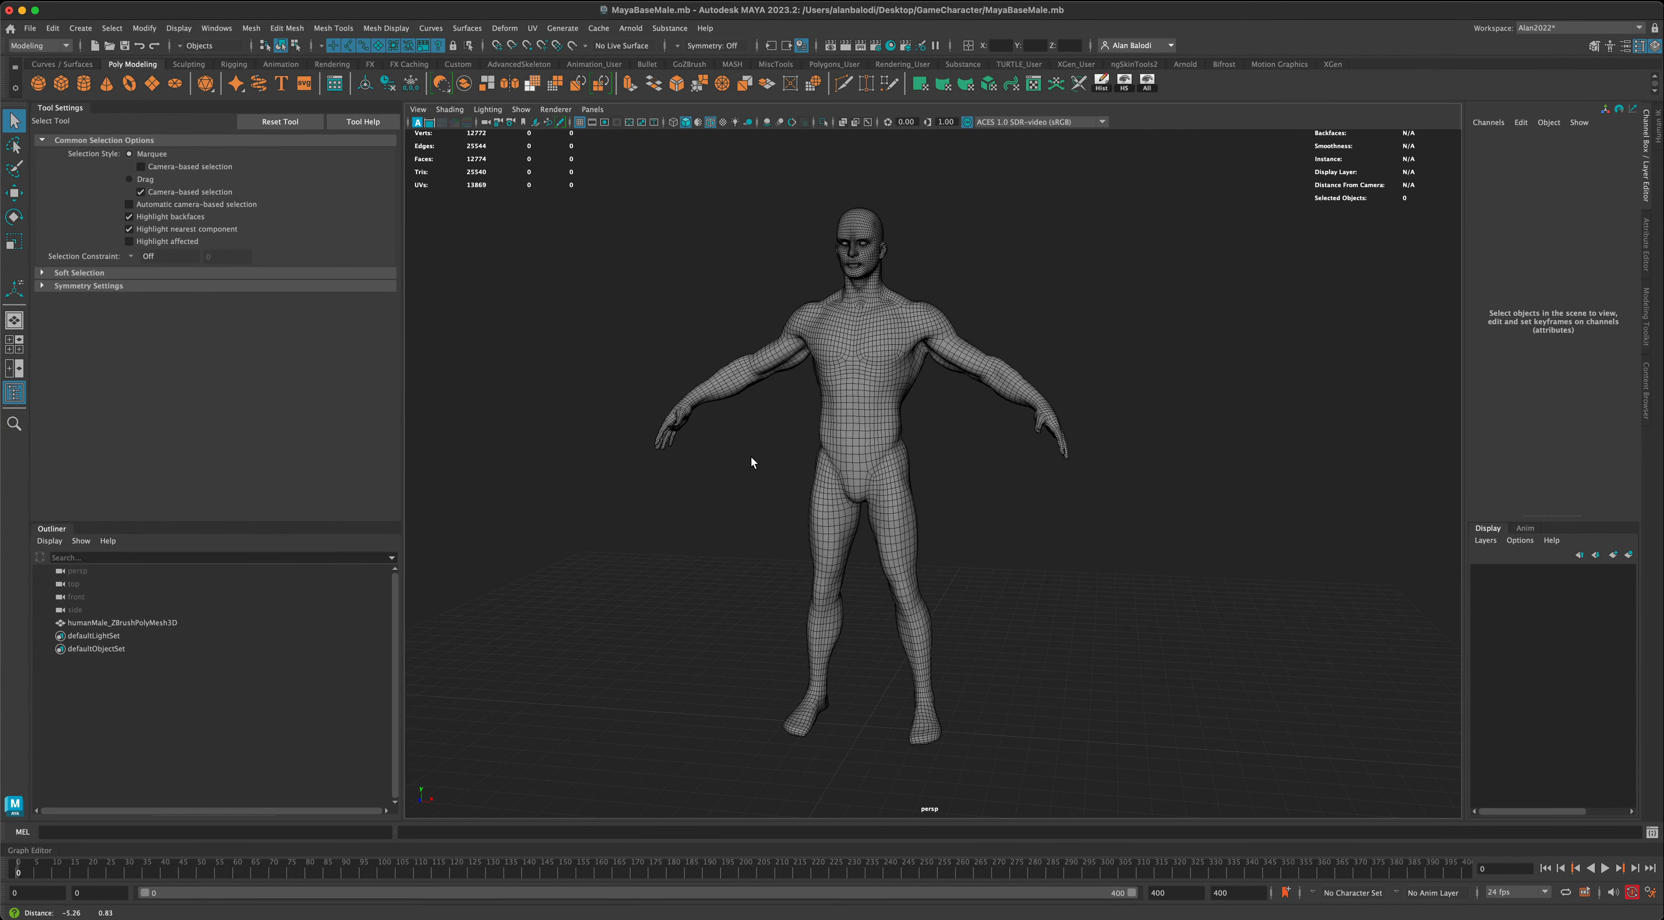
pyautogui.moveTo(768, 415); pyautogui.dragTo(782, 585)
pyautogui.scroll(3, 975, 436)
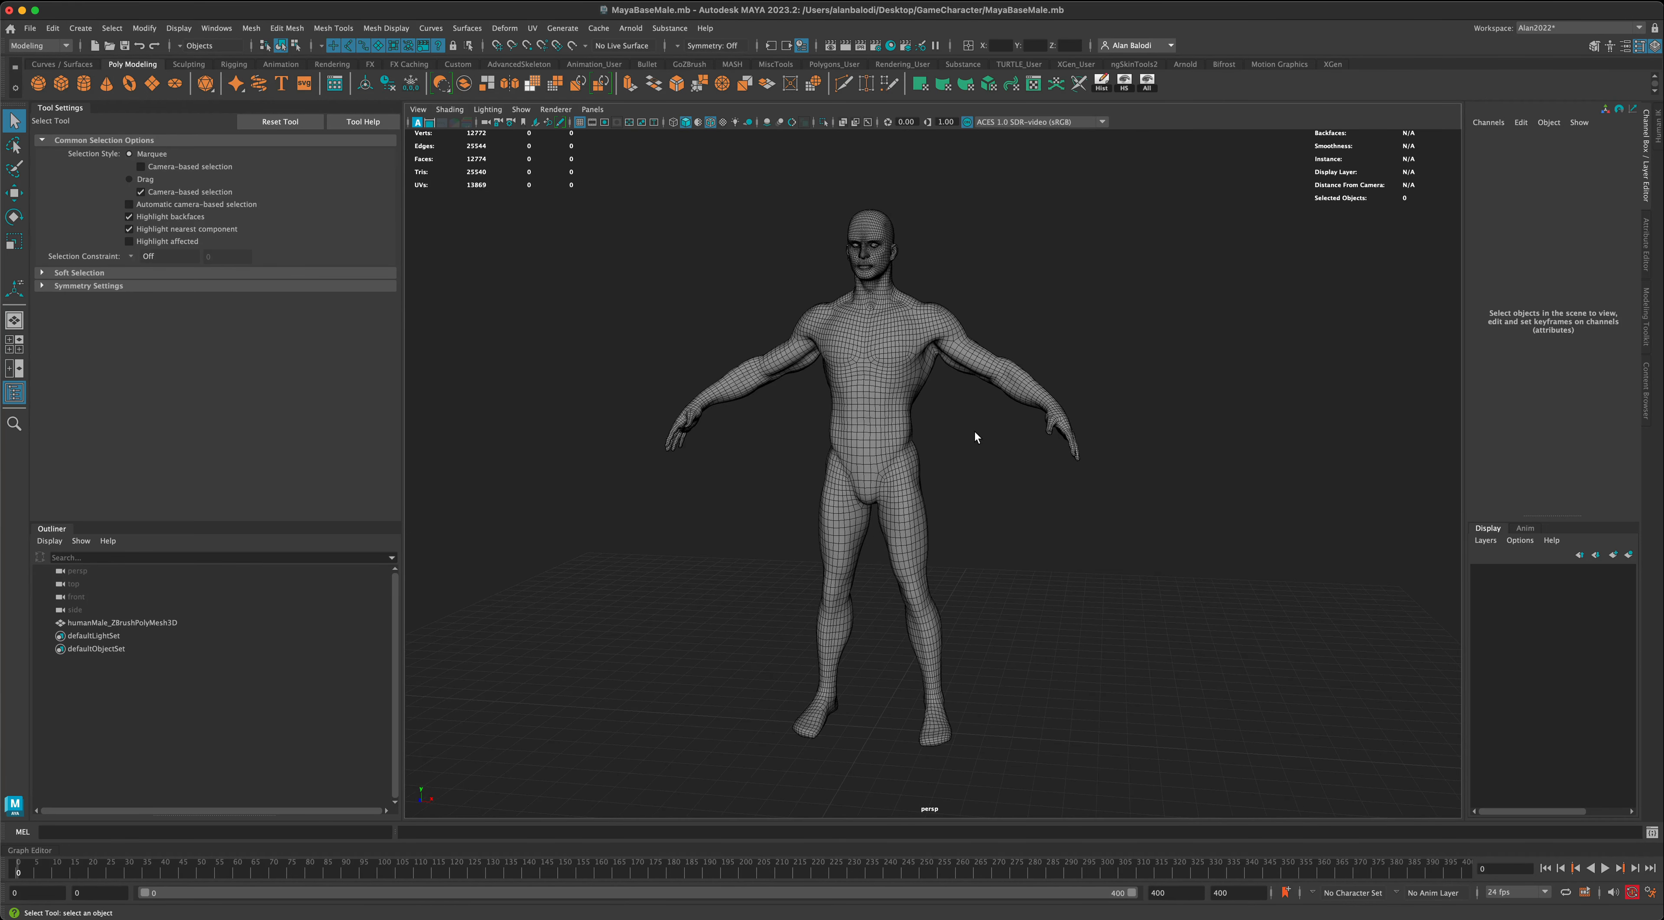
pyautogui.moveTo(983, 452)
pyautogui.keyDown('alt'); pyautogui.mouseDown()
pyautogui.moveTo(964, 451)
pyautogui.moveTo(984, 453)
pyautogui.mouseUp(); pyautogui.keyUp('alt')
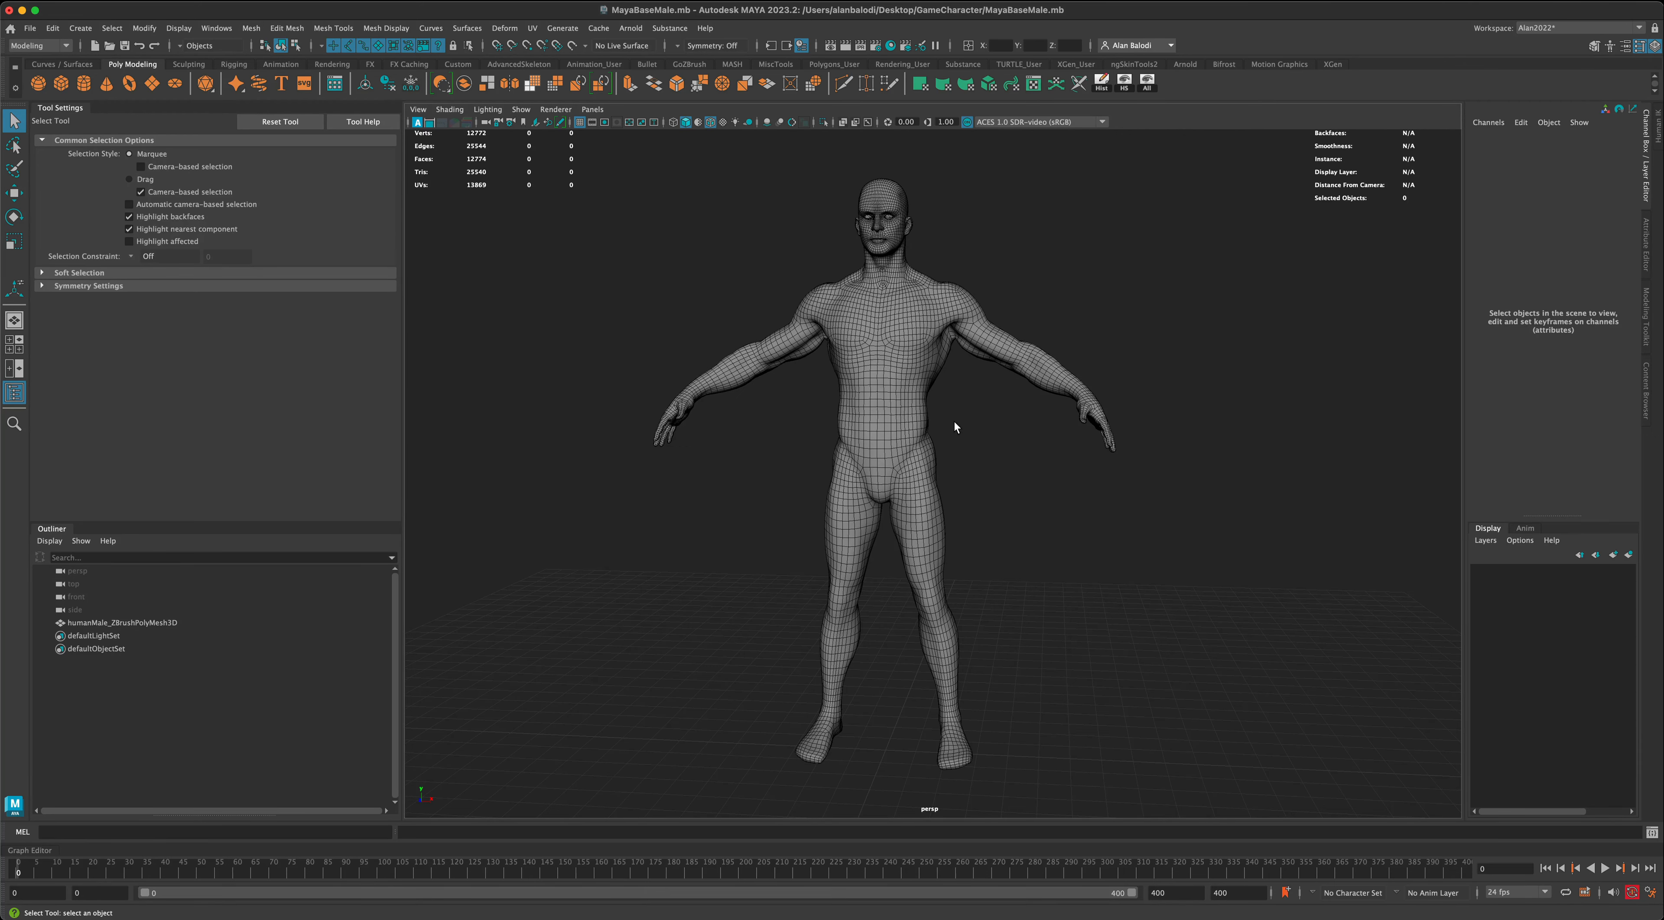
pyautogui.keyDown('alt'); pyautogui.moveTo(910, 314); pyautogui.dragTo(945, 347); pyautogui.keyUp('alt')
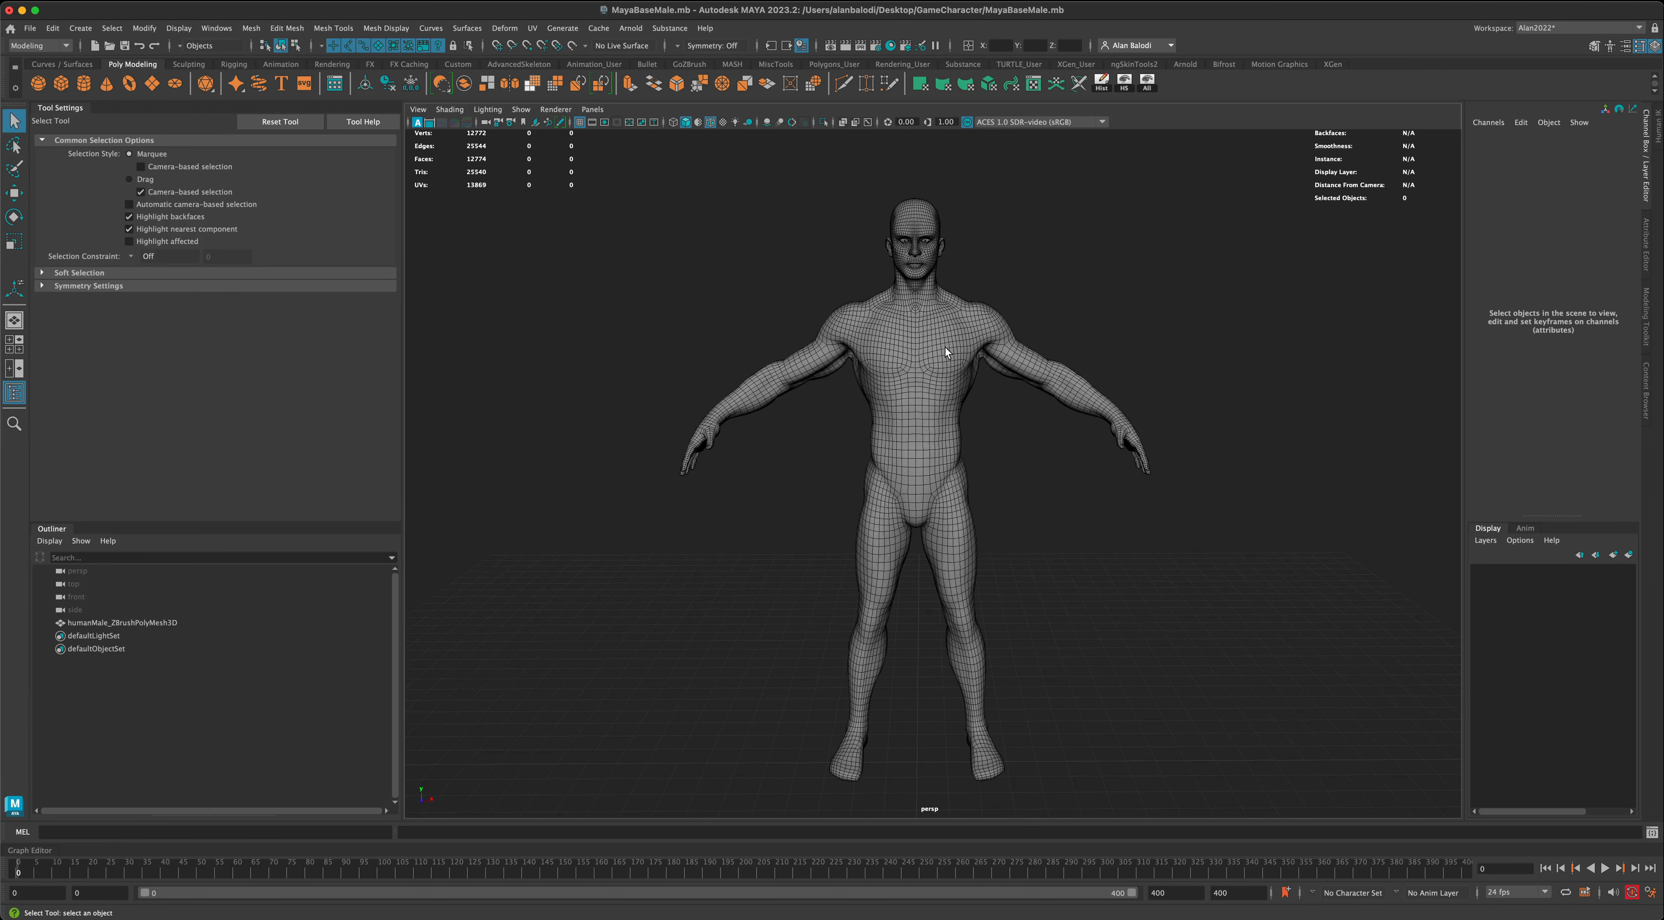
# - Rename the humanMale_ZBrushPolyMesh3D object as BaseMaleBody
pyautogui.keyDown('alt'); pyautogui.moveTo(1002, 453); pyautogui.dragTo(928, 461); pyautogui.keyUp('alt')
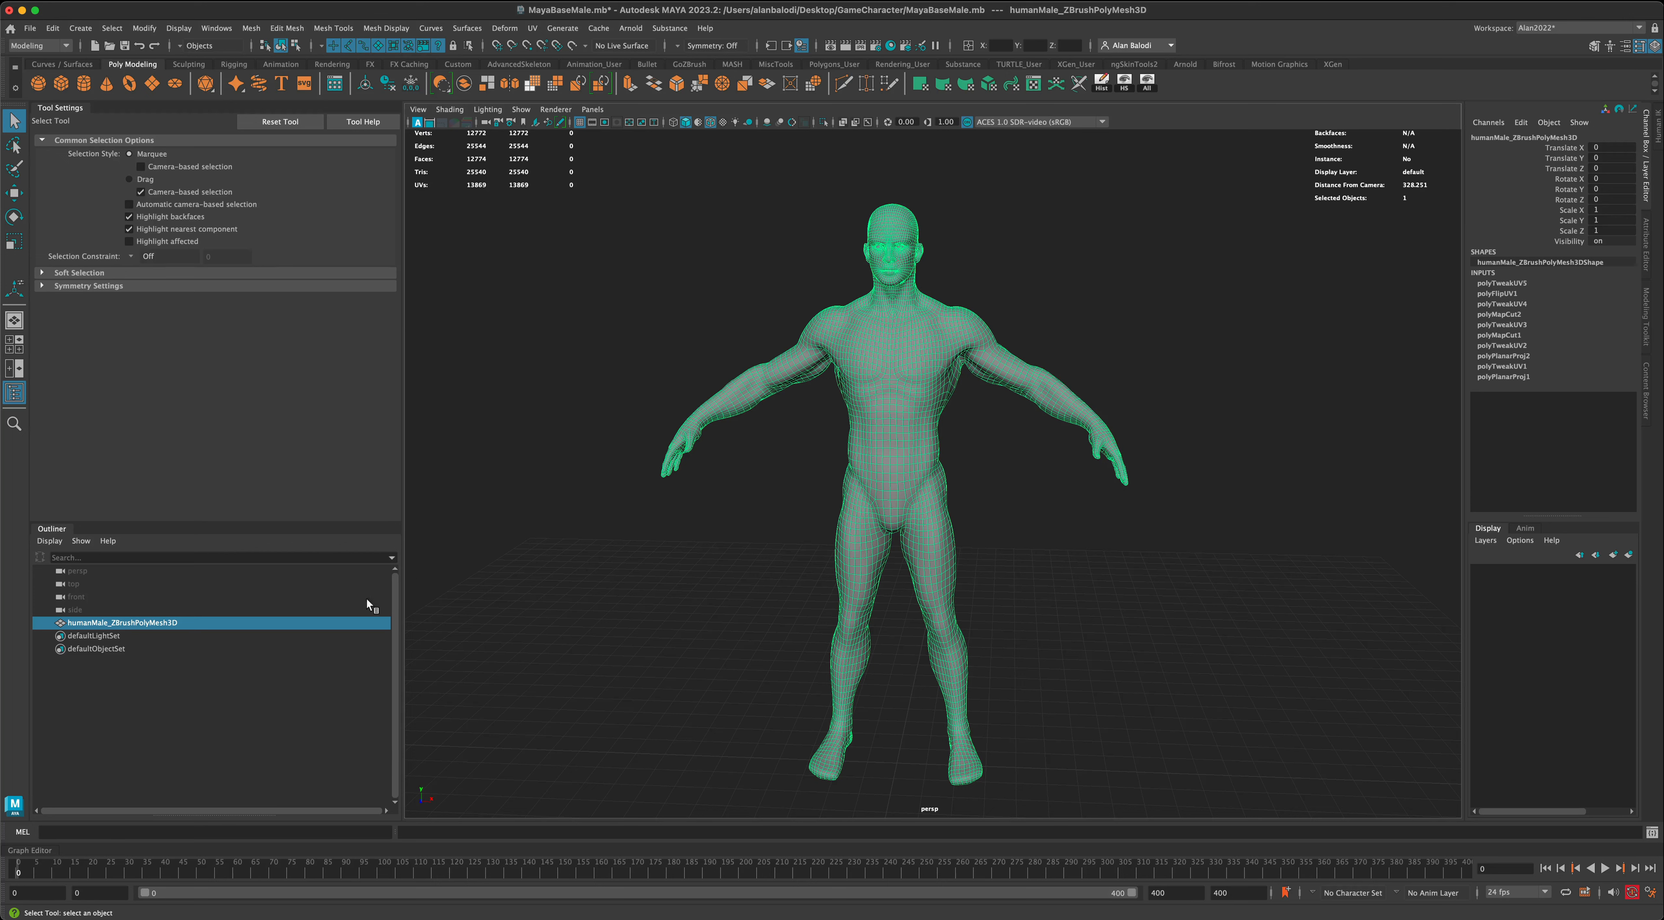
pyautogui.doubleClick(172, 623)
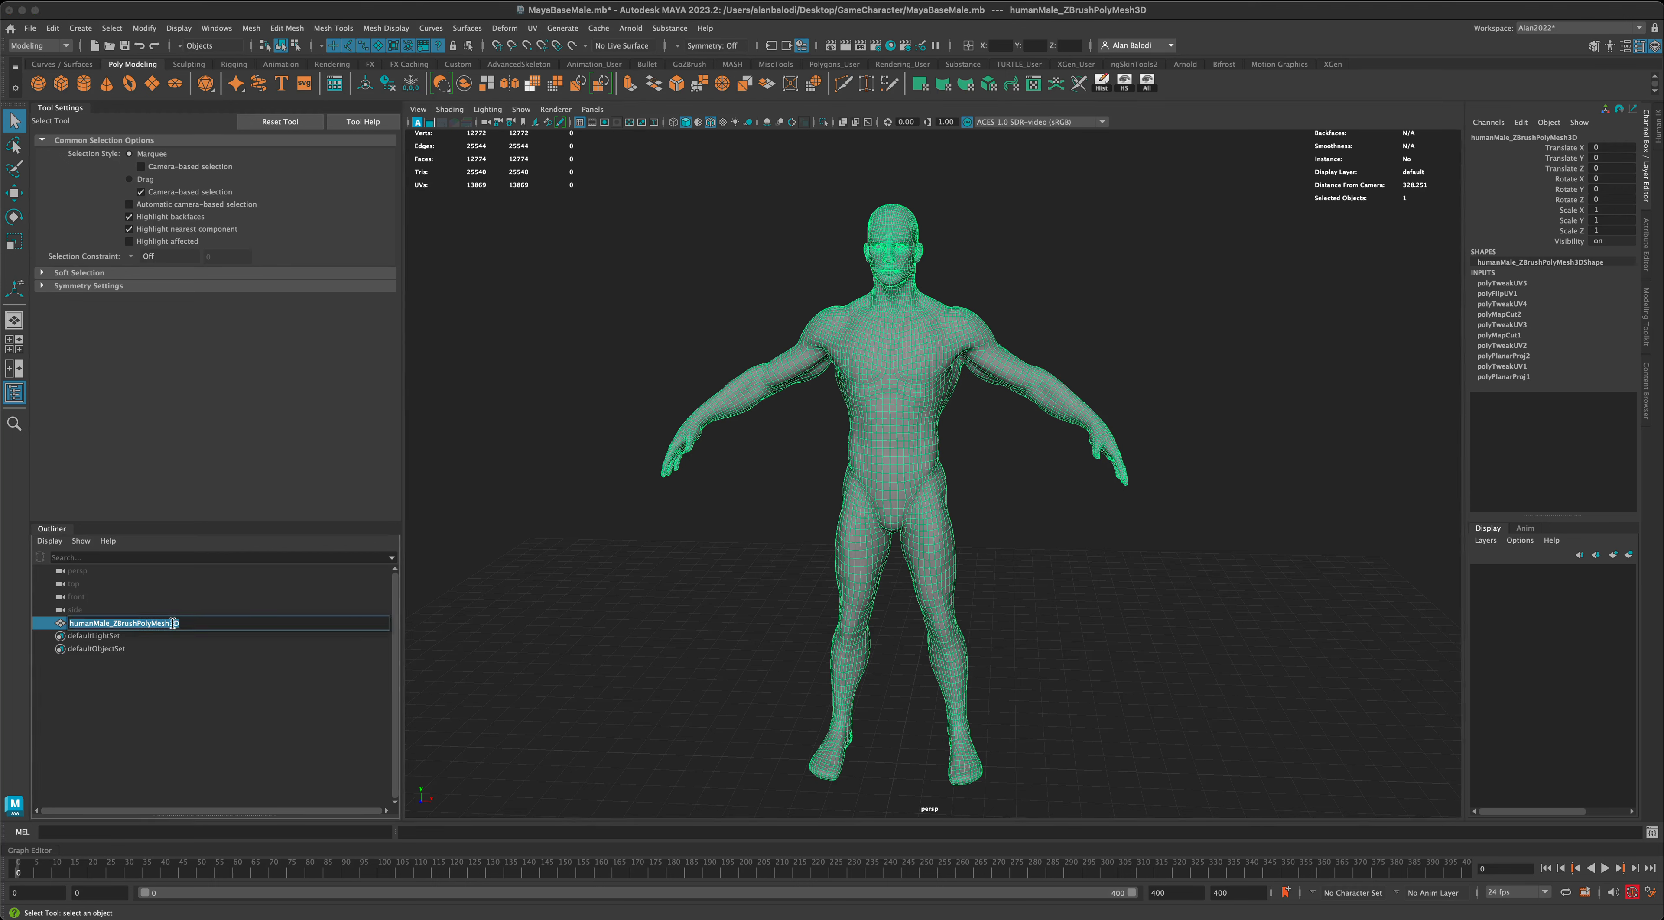
pyautogui.write('BaseMaleBody')
pyautogui.press('Return')
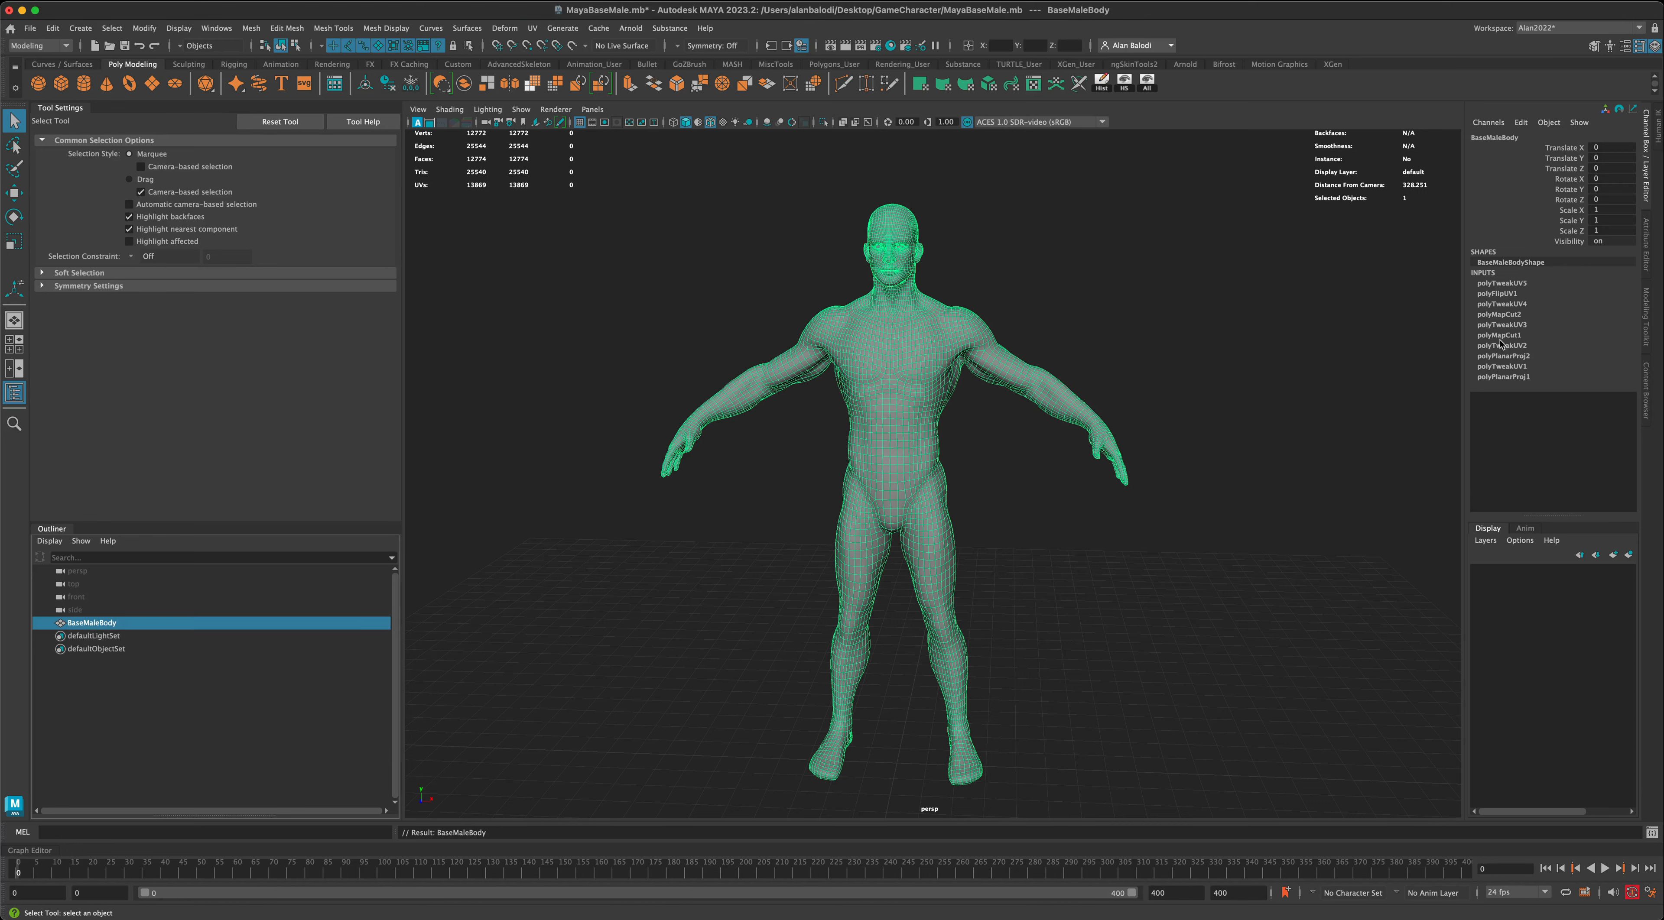
# - Delete BaseMaleBody's construction history, and save the MayaBaseMale.mb scene
pyautogui.click(388, 86)
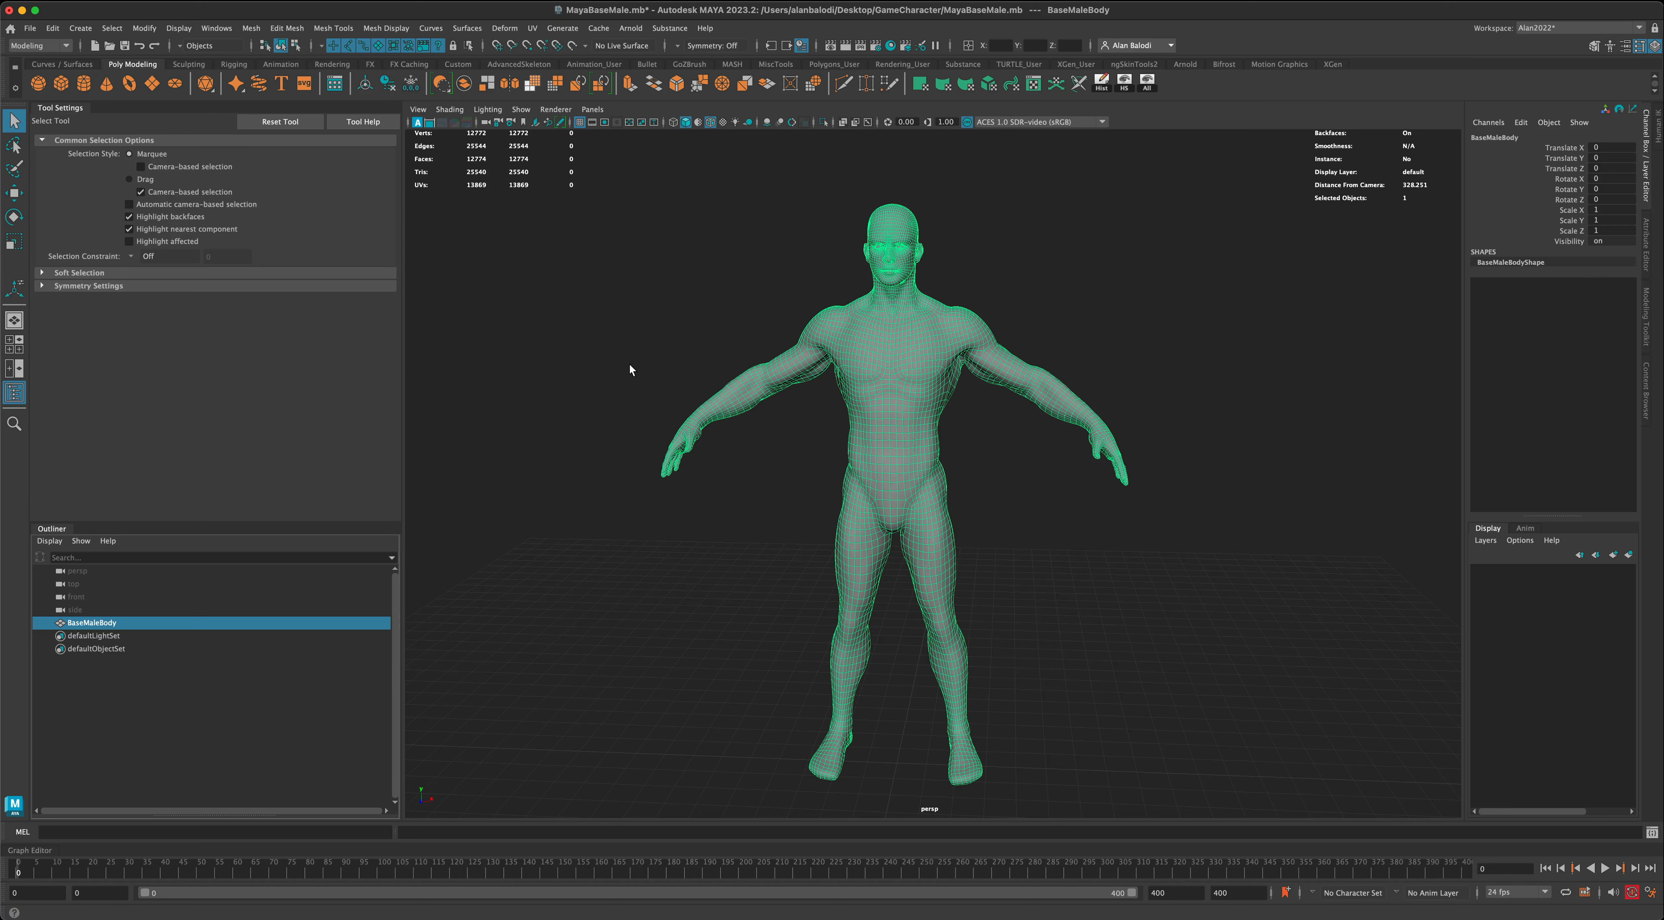
pyautogui.press('super+s')
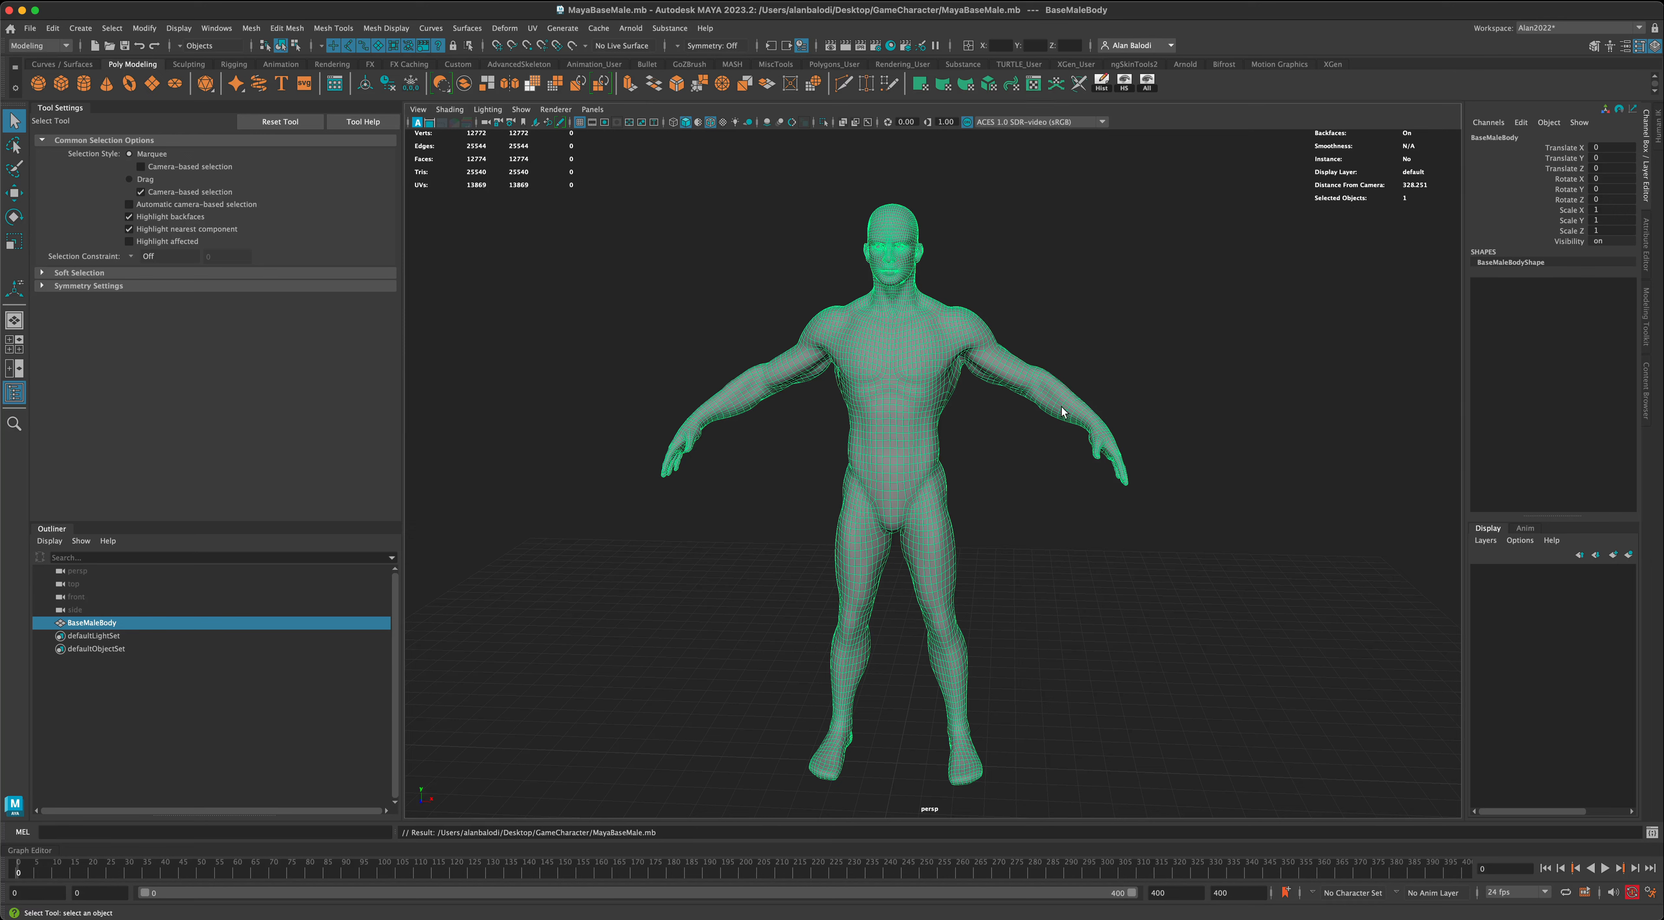
pyautogui.click(973, 278)
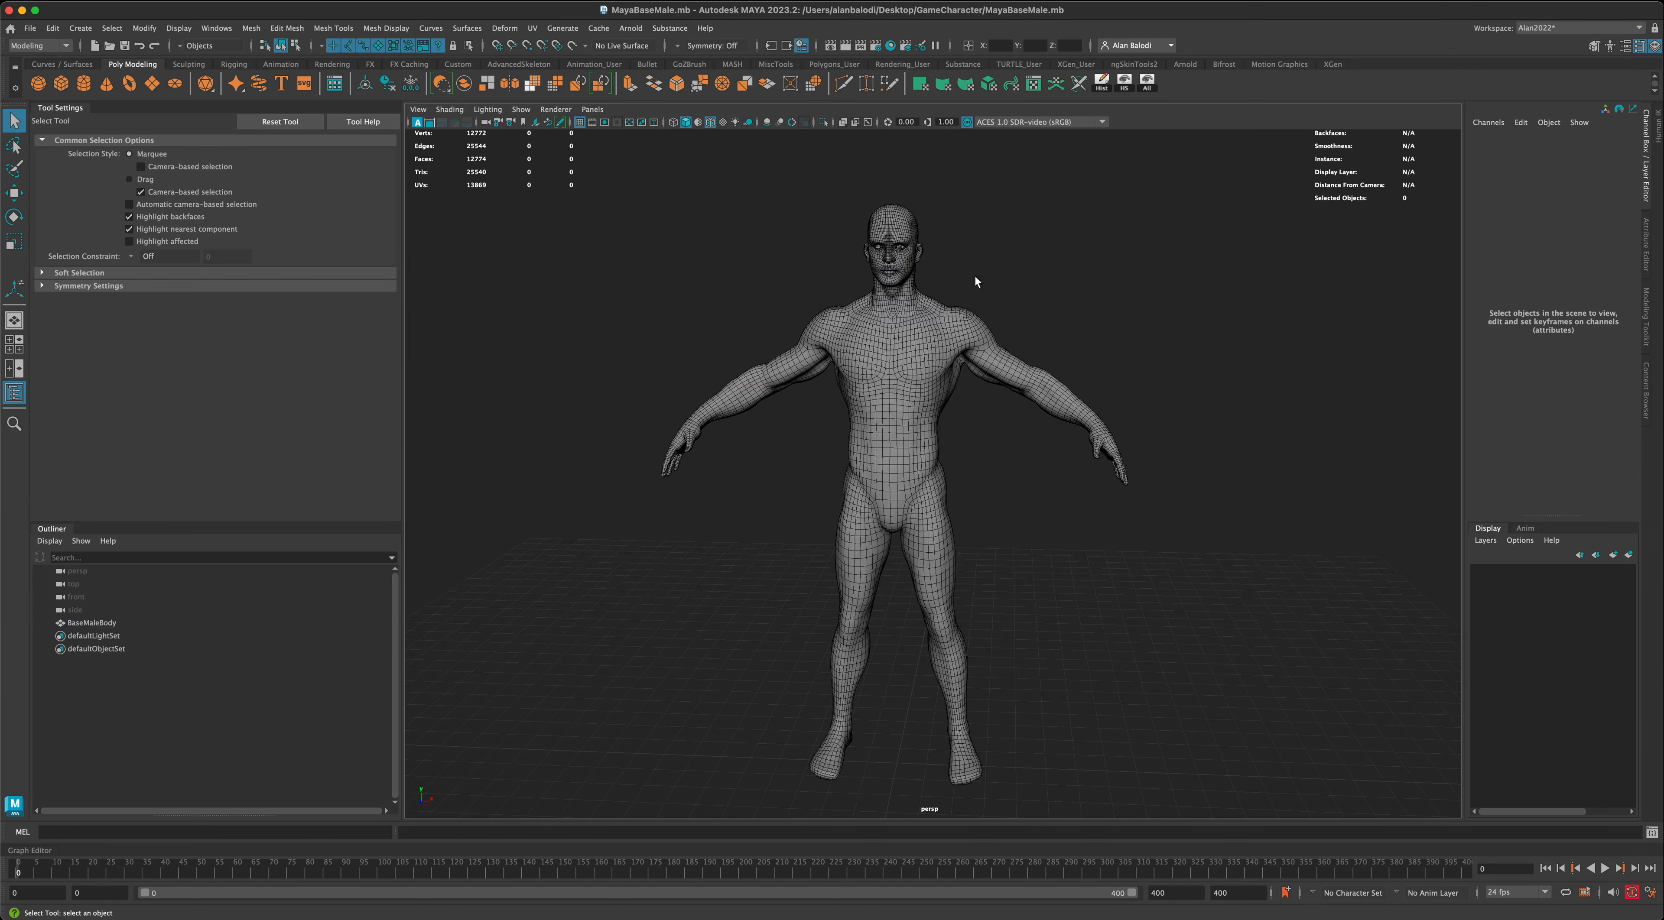
pyautogui.click(865, 319)
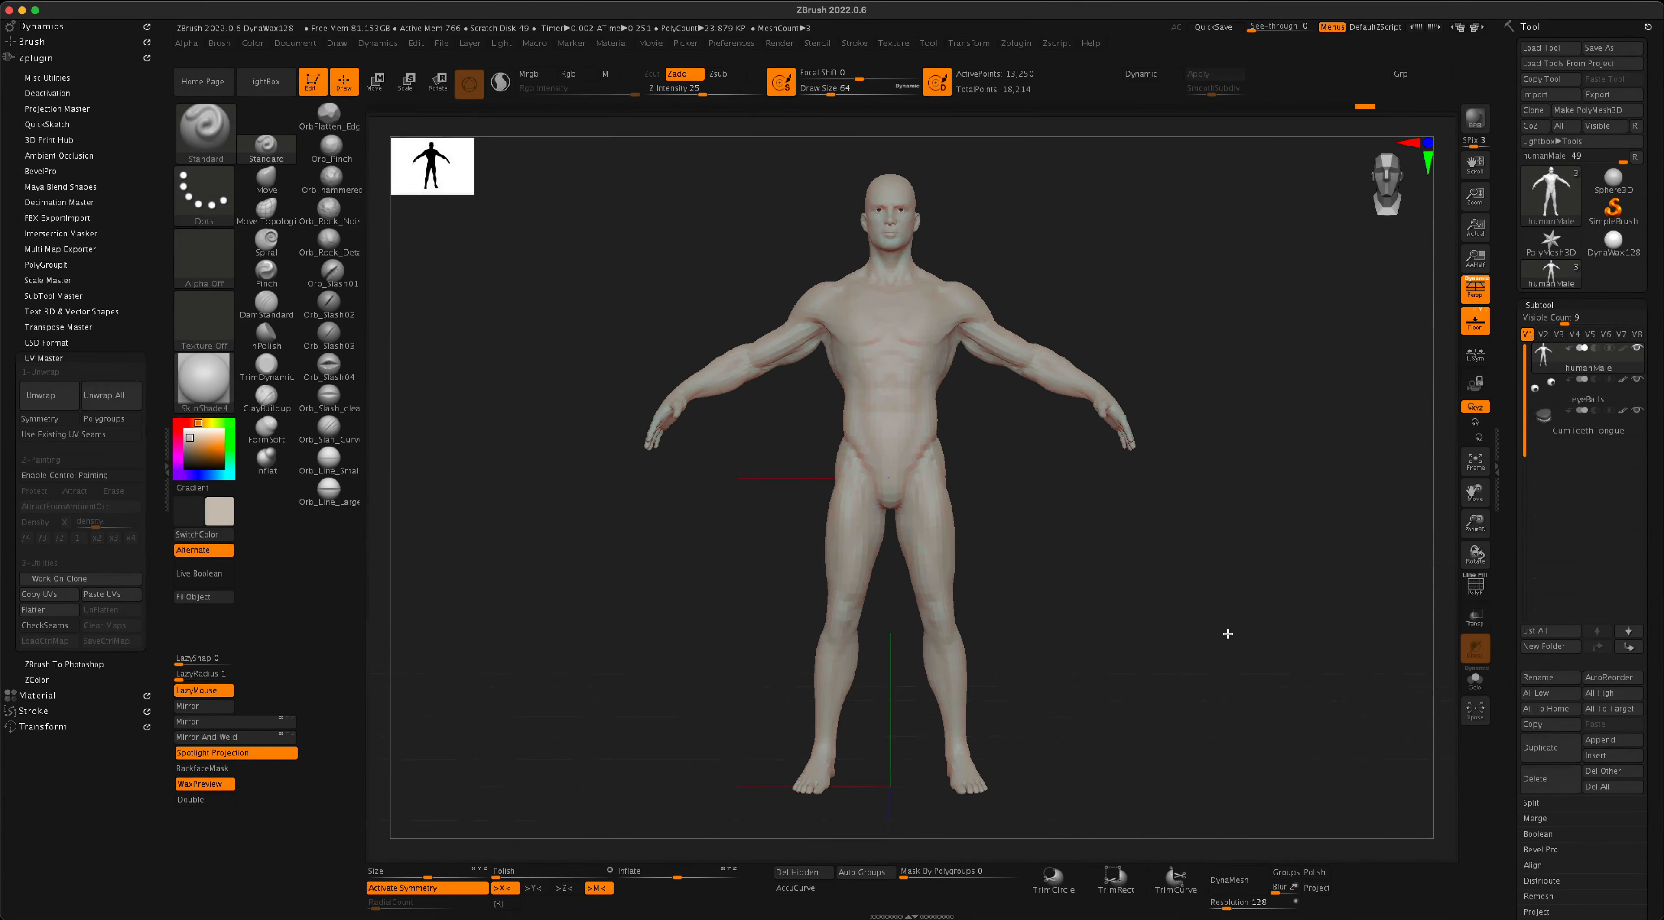
# - Switch to ZBrush and import the toeless body mesh from Maya over the humanMale subtool
pyautogui.moveTo(1230, 646); pyautogui.dragTo(1222, 630)
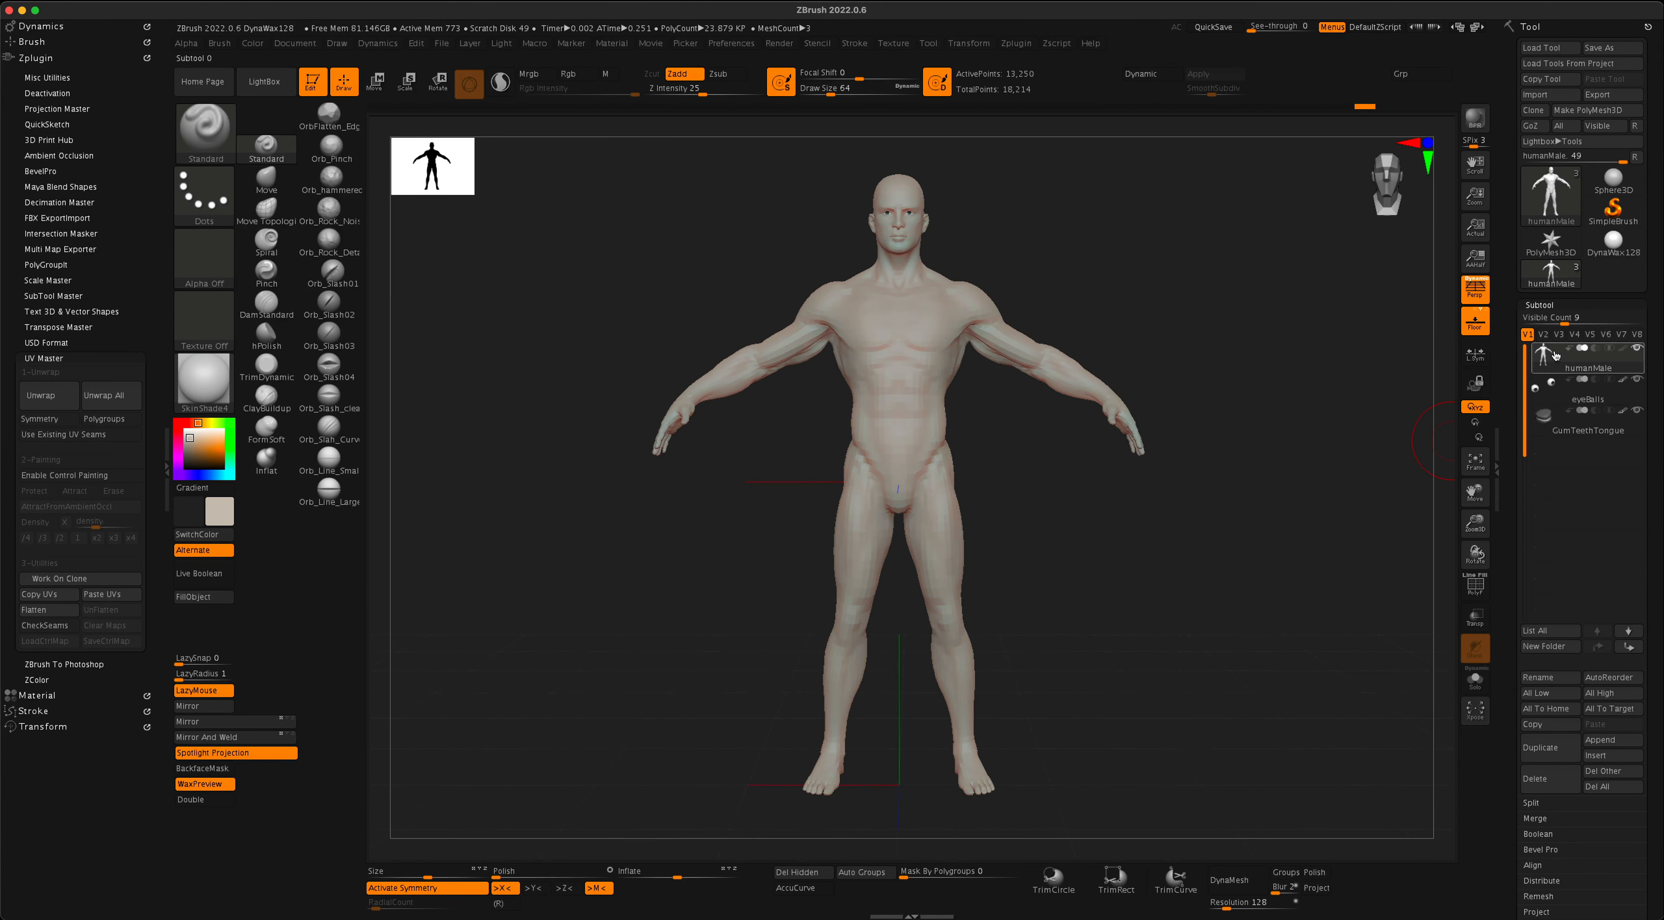
pyautogui.moveTo(1555, 430)
pyautogui.moveTo(1599, 368)
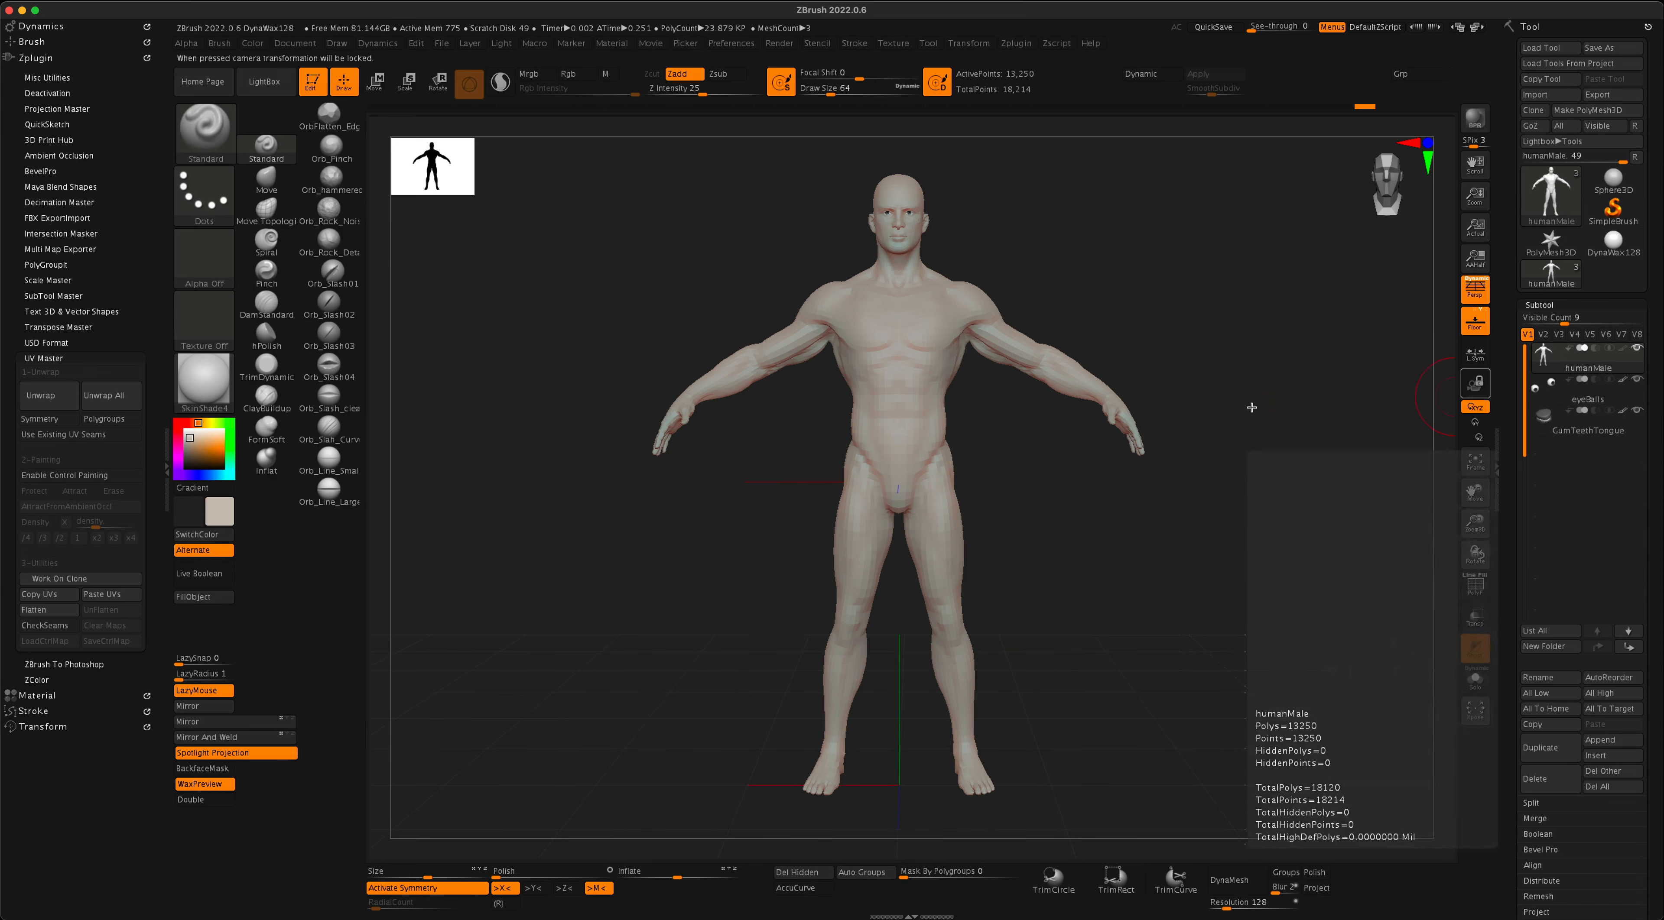
pyautogui.moveTo(1092, 476); pyautogui.dragTo(1195, 509)
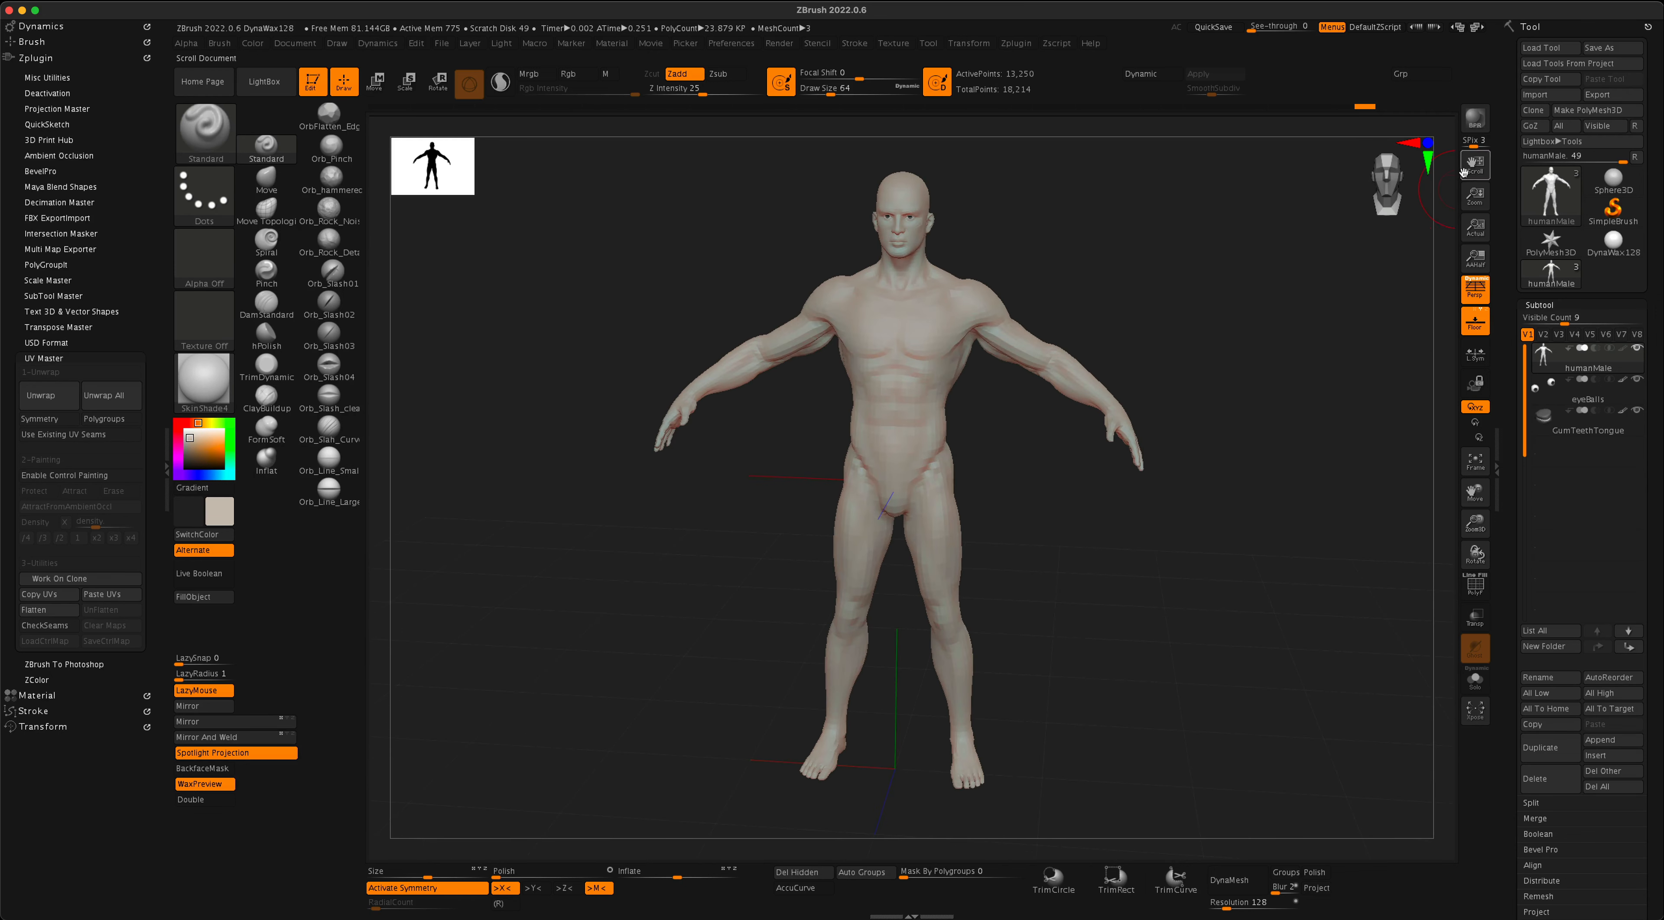
pyautogui.click(1553, 98)
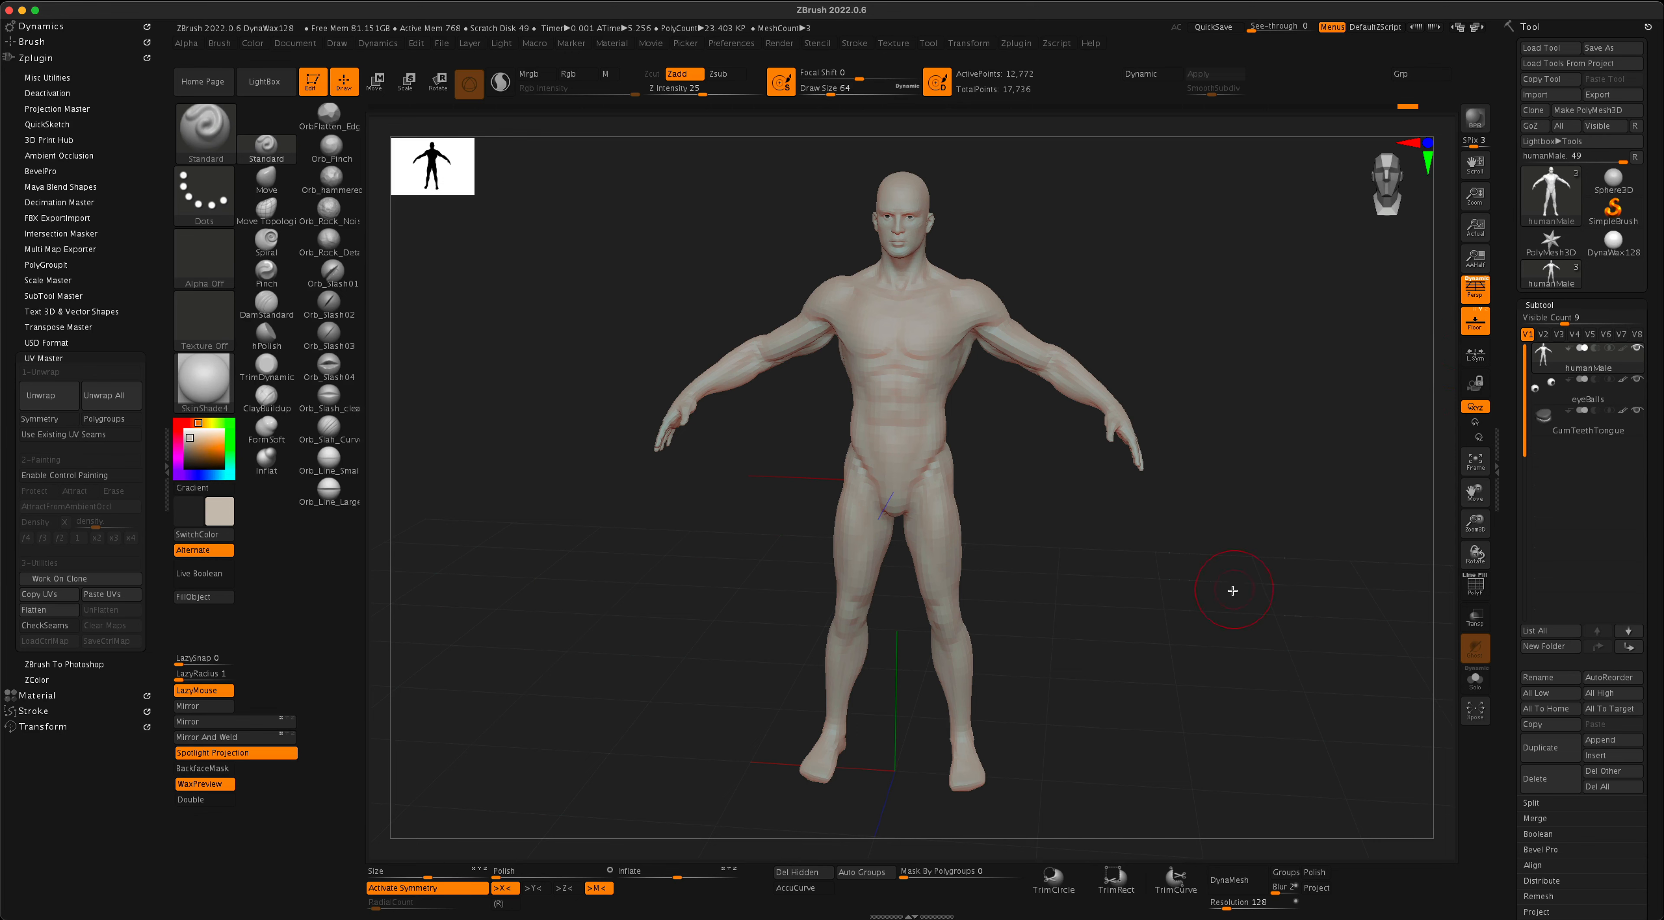
pyautogui.moveTo(1232, 591); pyautogui.dragTo(1149, 640)
pyautogui.moveTo(1089, 732); pyautogui.dragTo(1111, 695)
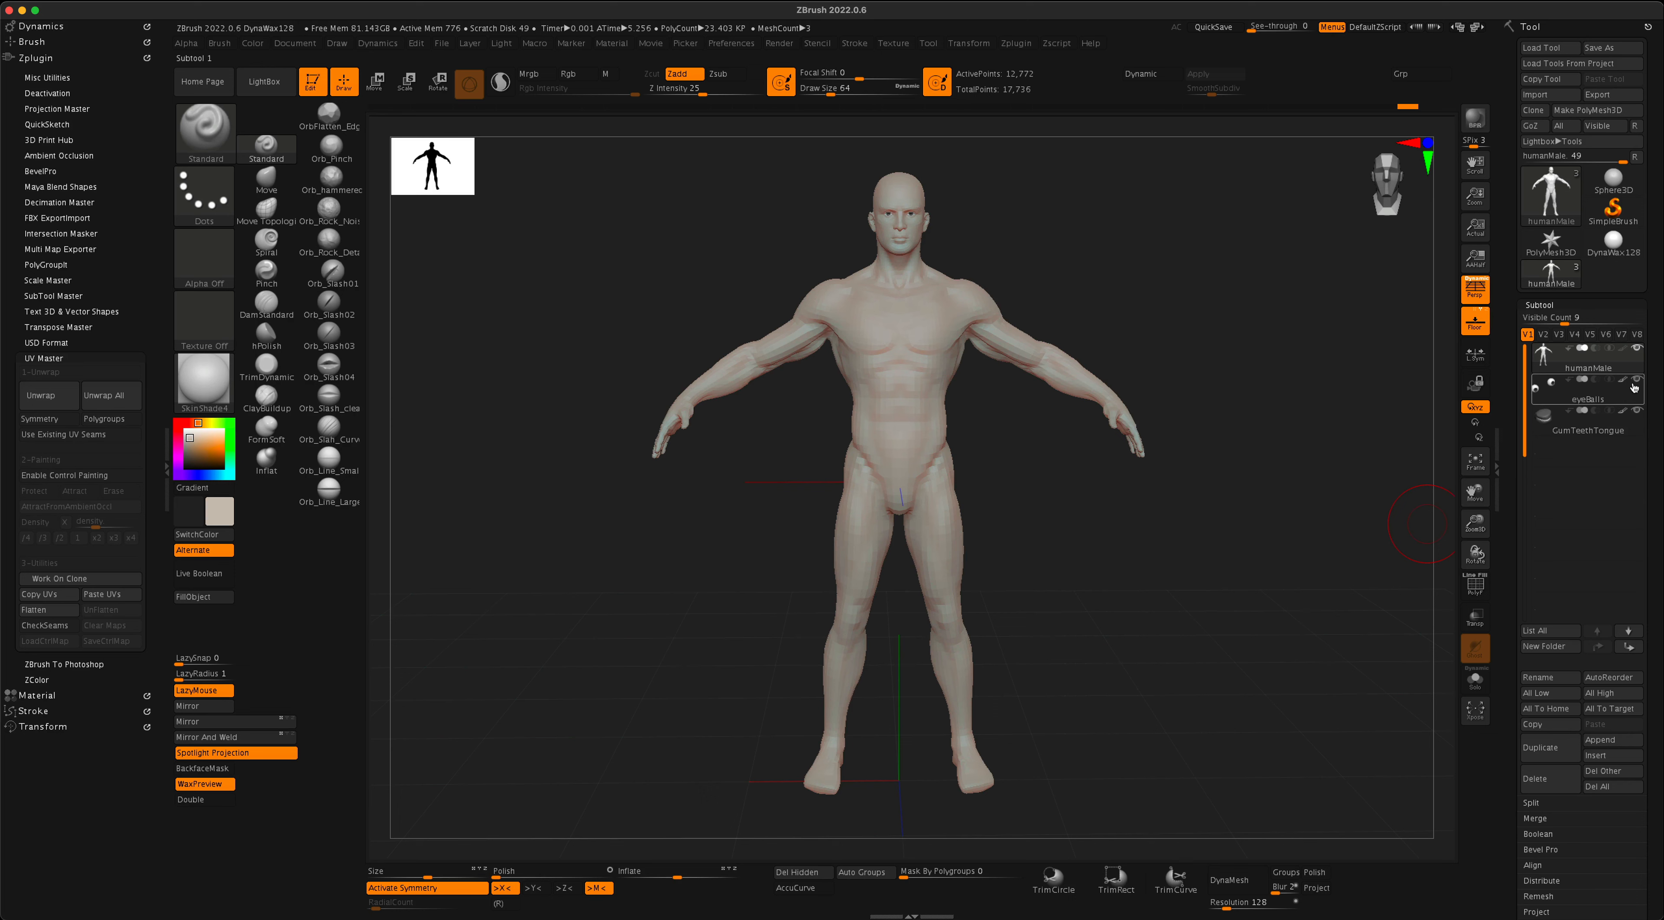
# - Flatten the imported humanMale body with UV Master to check its UV layout, and unflatten it back to the 3D body
pyautogui.moveTo(1634, 387)
pyautogui.moveTo(1096, 606); pyautogui.dragTo(1110, 614)
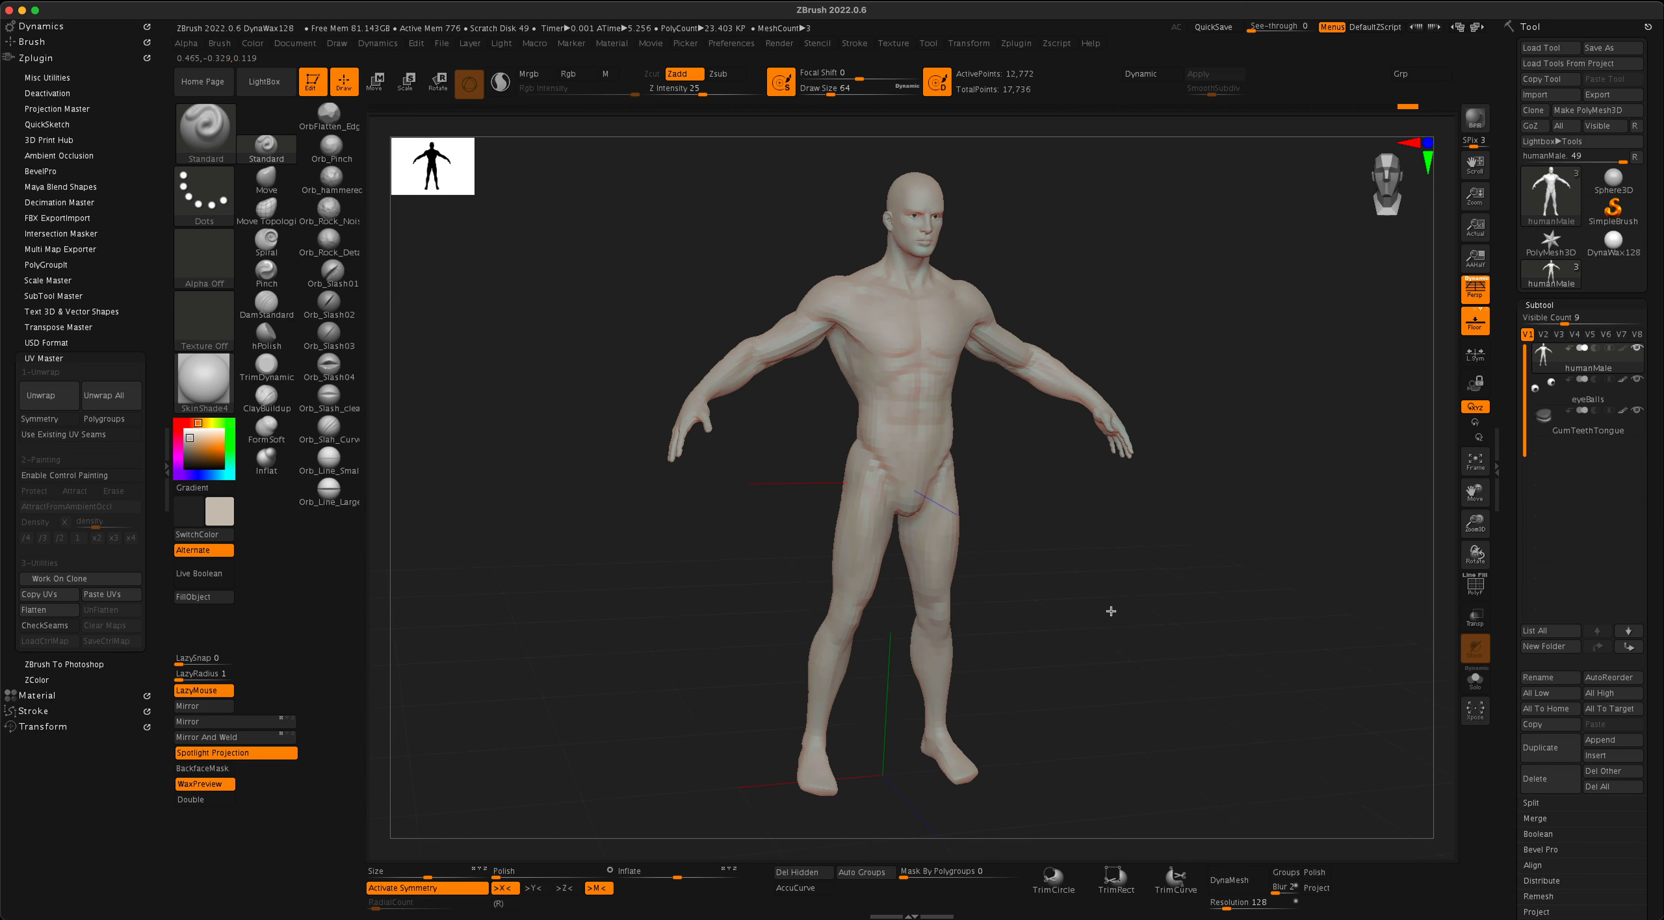
pyautogui.moveTo(1172, 730)
pyautogui.mouseDown()
pyautogui.moveTo(1155, 732)
pyautogui.moveTo(1156, 713)
pyautogui.mouseUp()
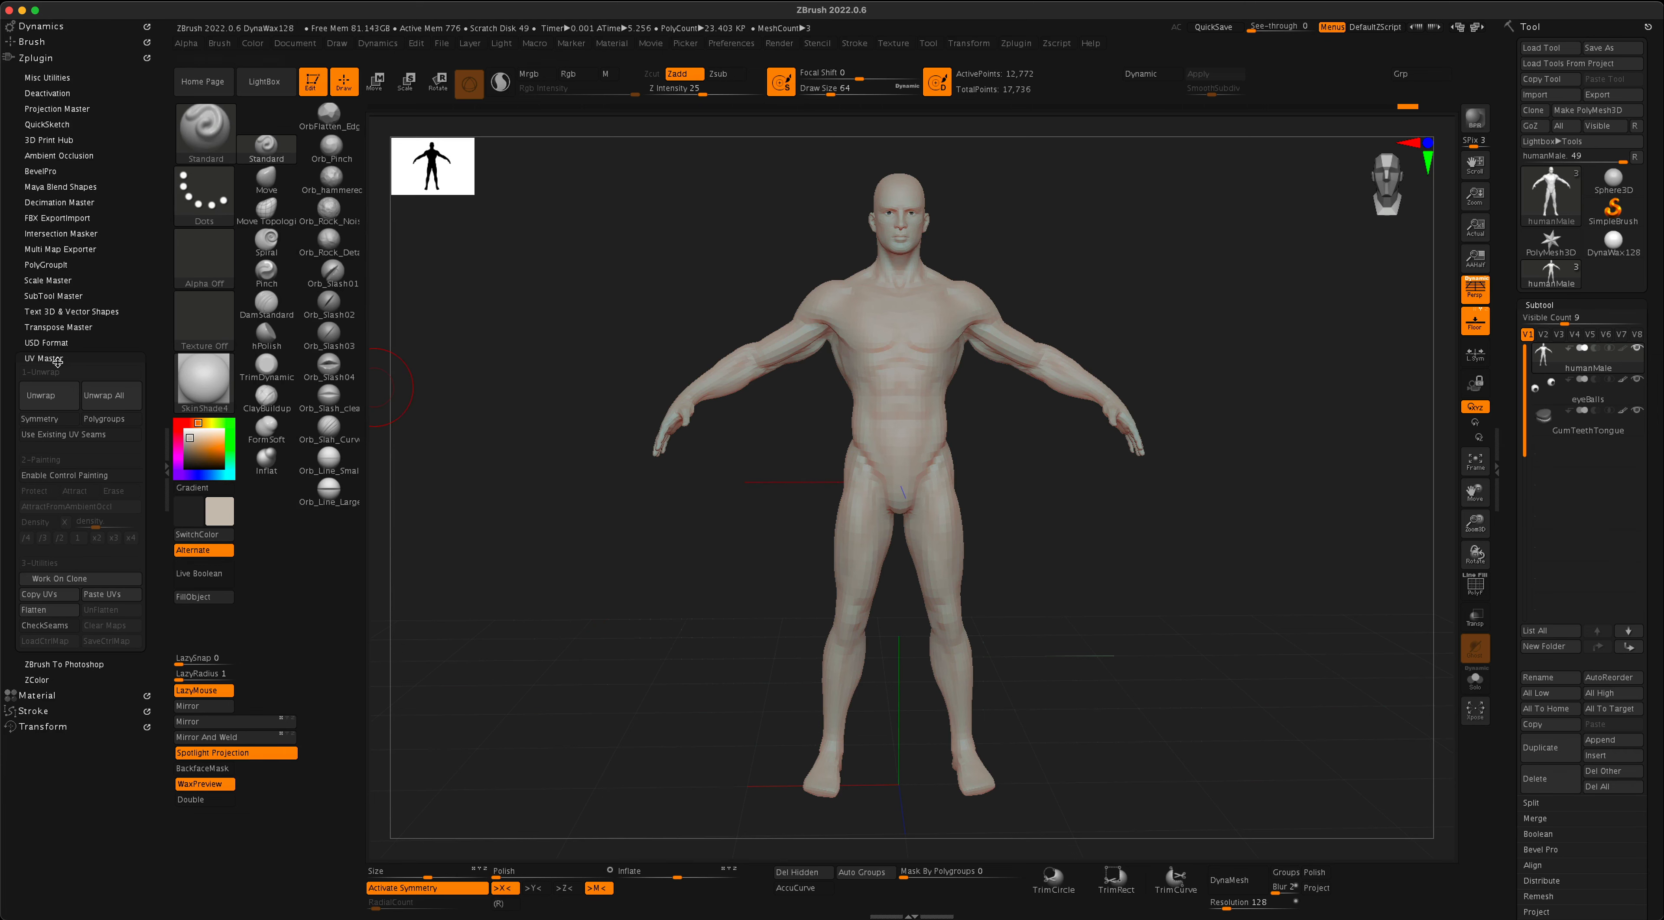
pyautogui.click(51, 611)
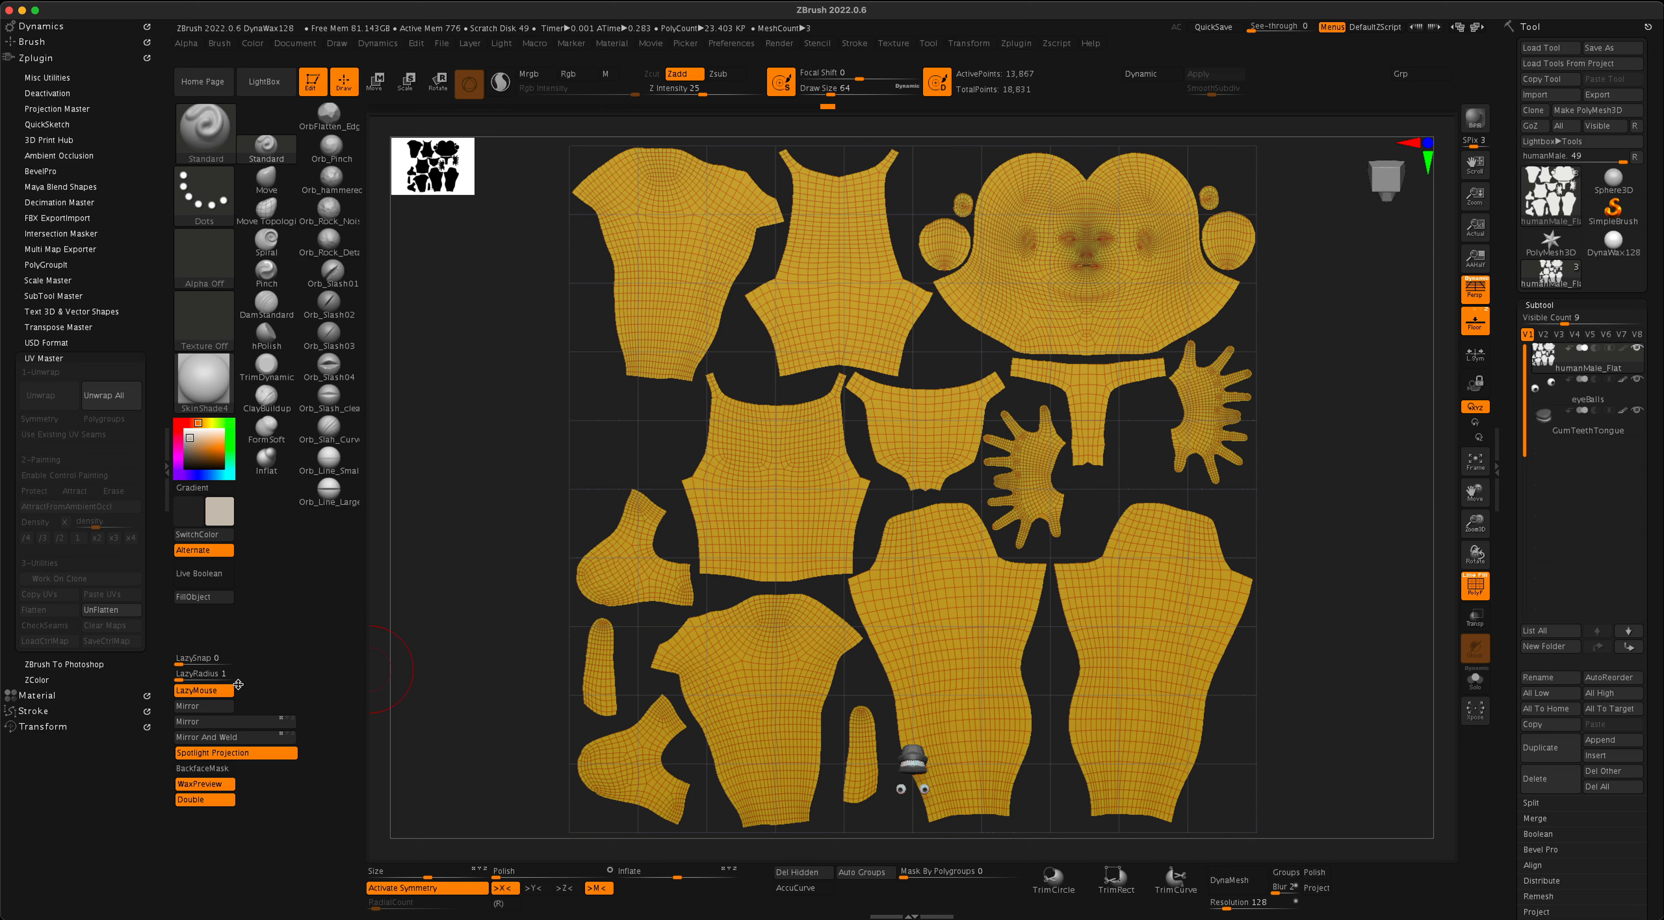
pyautogui.click(110, 611)
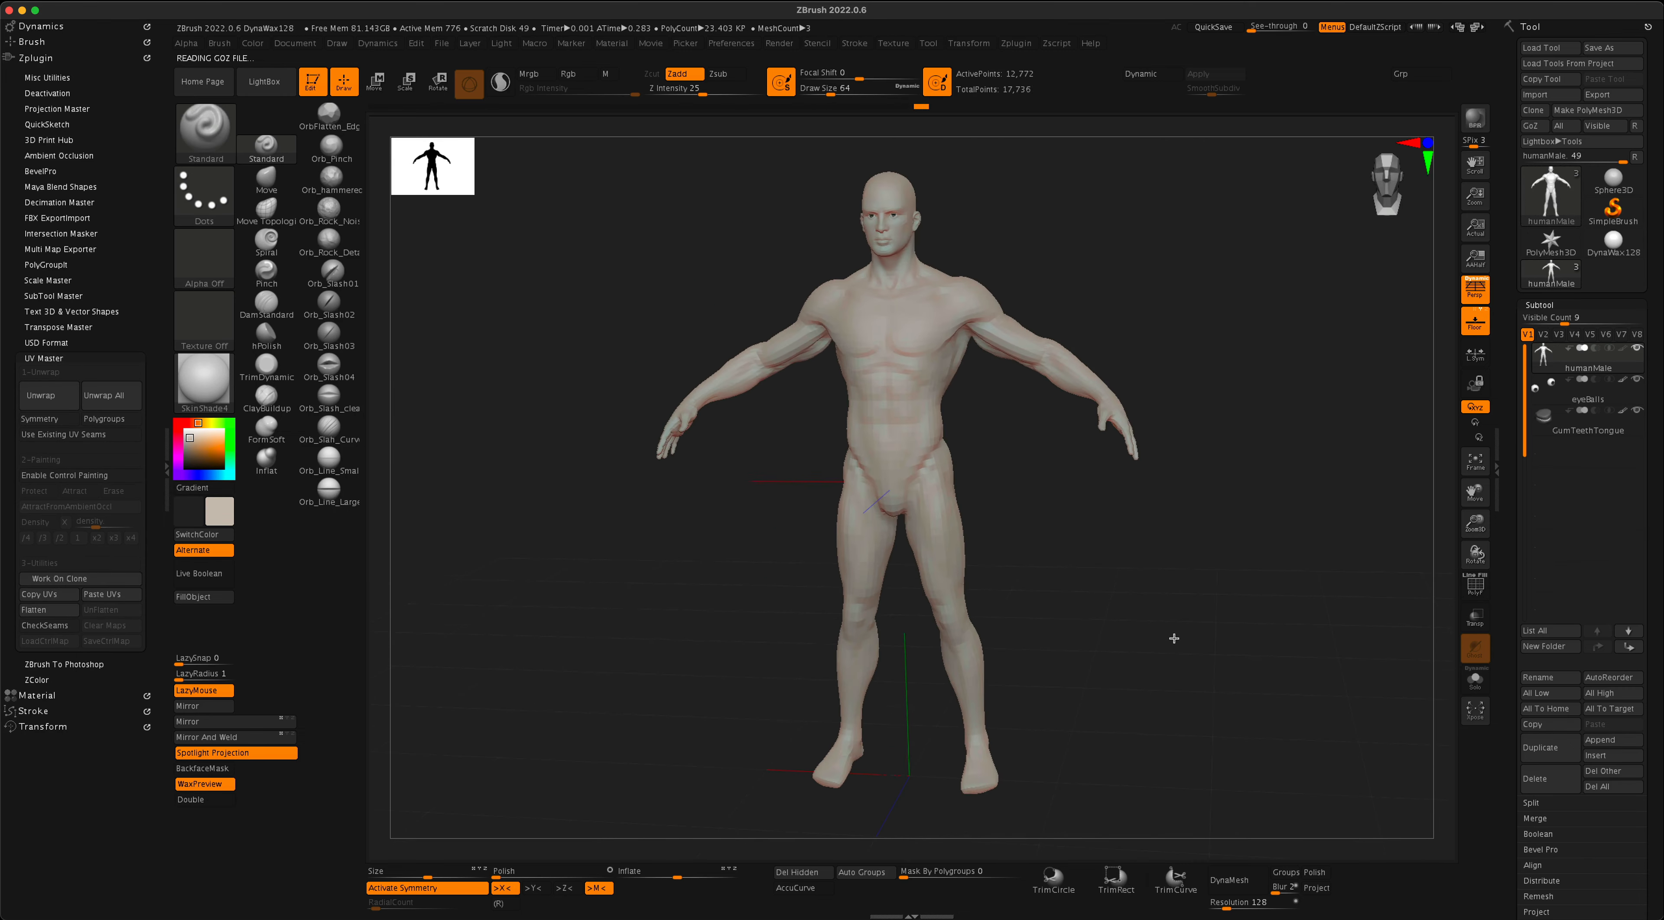
pyautogui.moveTo(1201, 646)
pyautogui.mouseDown()
pyautogui.moveTo(922, 664)
pyautogui.moveTo(937, 642)
pyautogui.mouseUp()
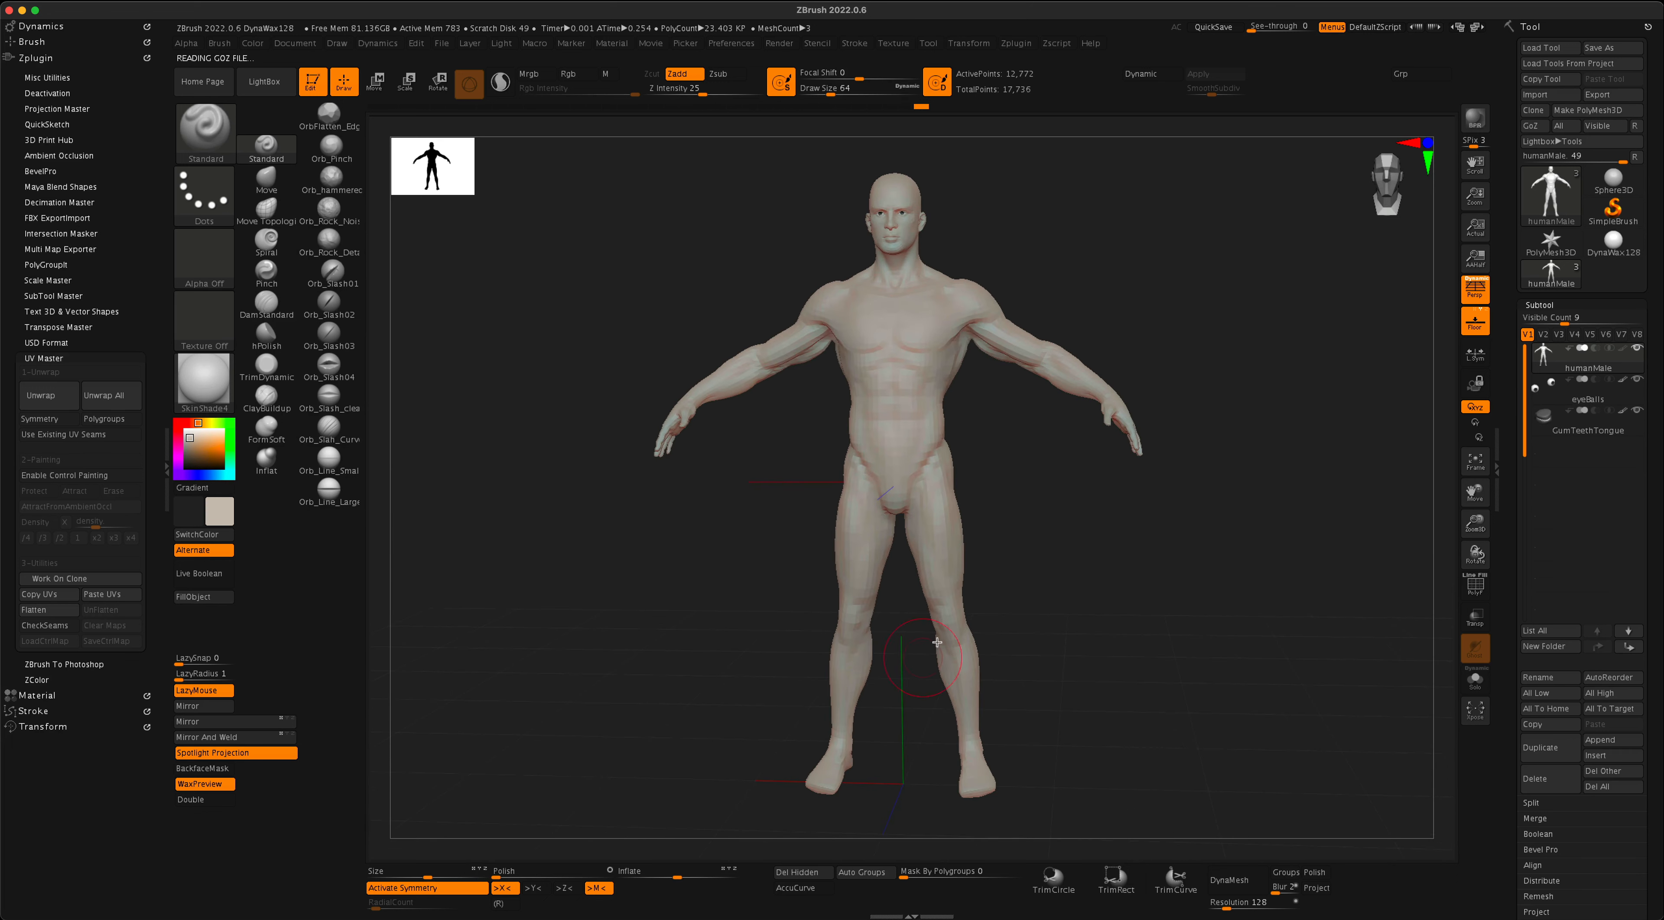